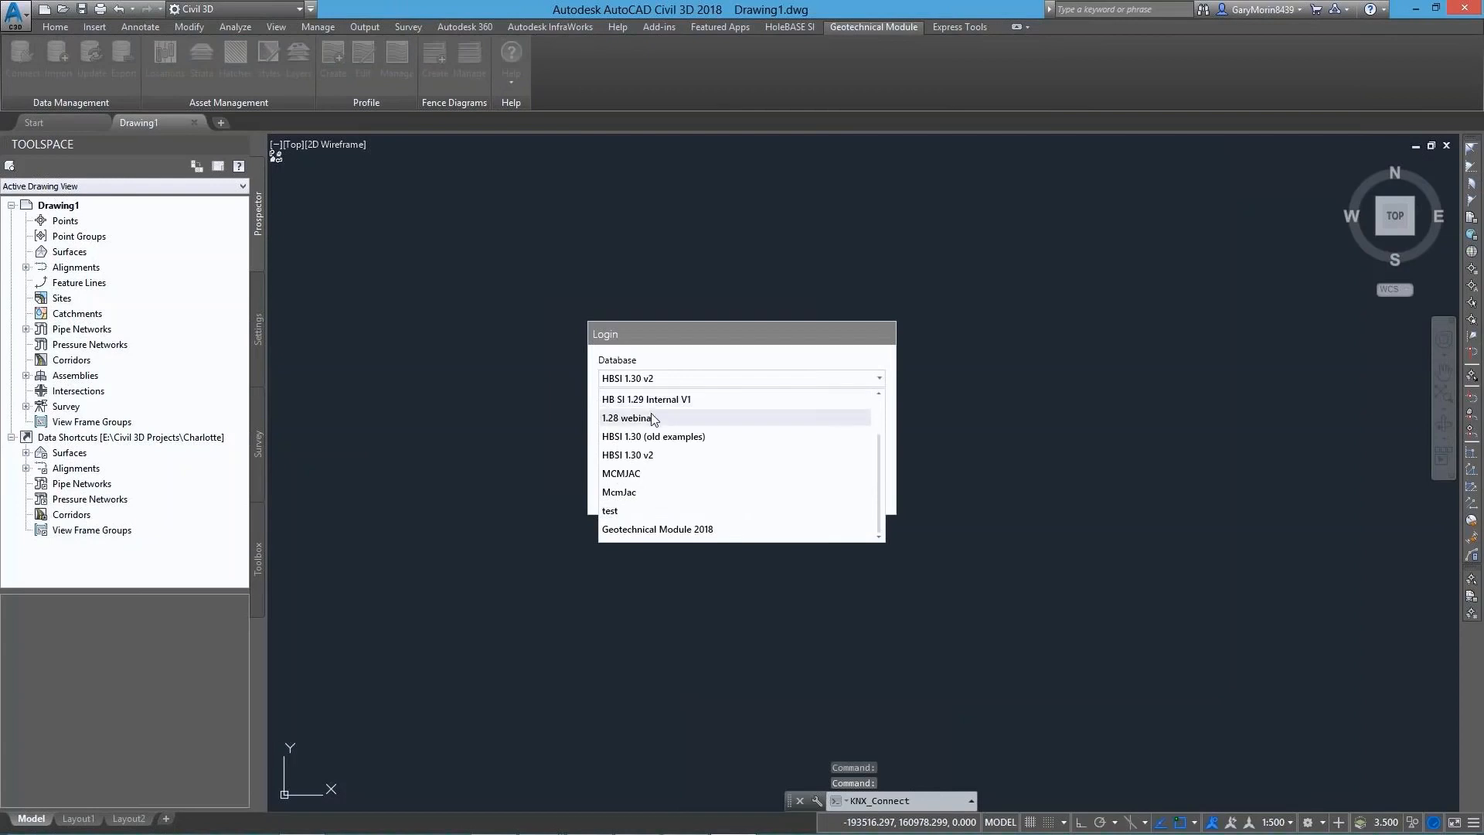
Log in to the Geotechnical Module 2018 database
{"action": "left_click", "coordinate": [660, 533]}
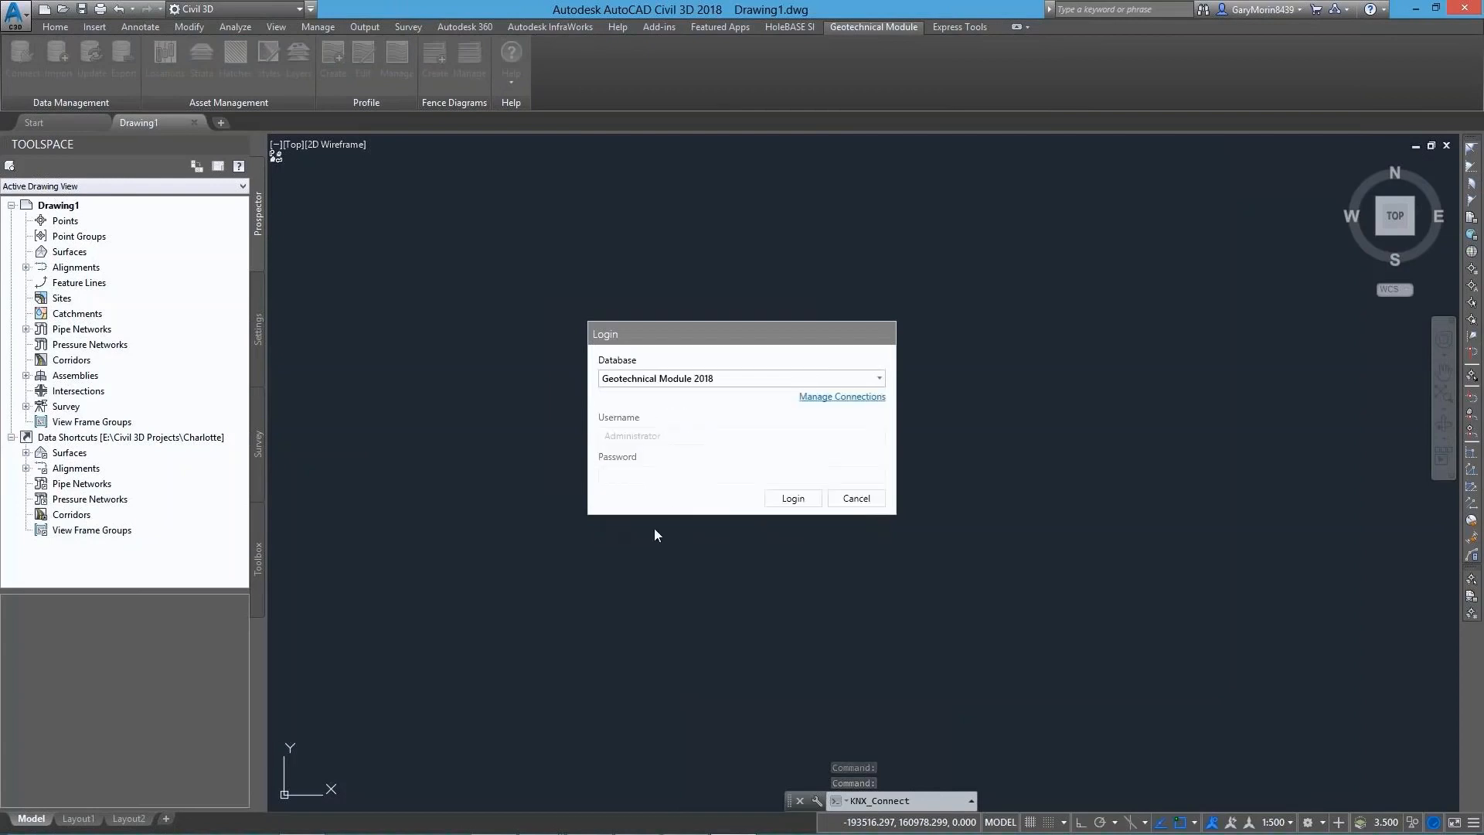
{"action": "left_click", "coordinate": [796, 501]}
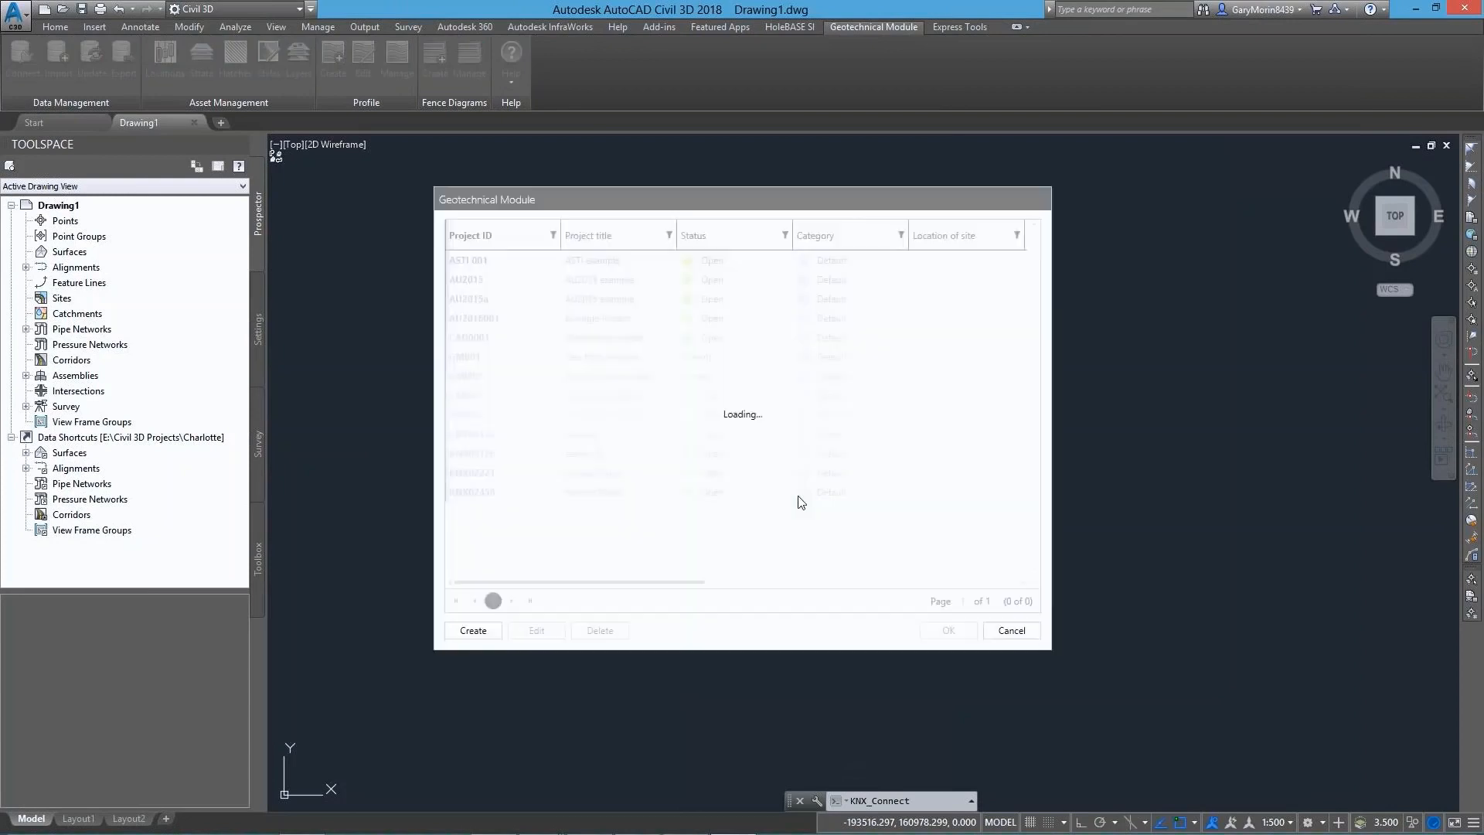
Create project CH001 named Charlotte Hills with status Open and category Default, and open it in the drawing
{"action": "left_click", "coordinate": [472, 629]}
{"action": "left_click", "coordinate": [480, 327]}
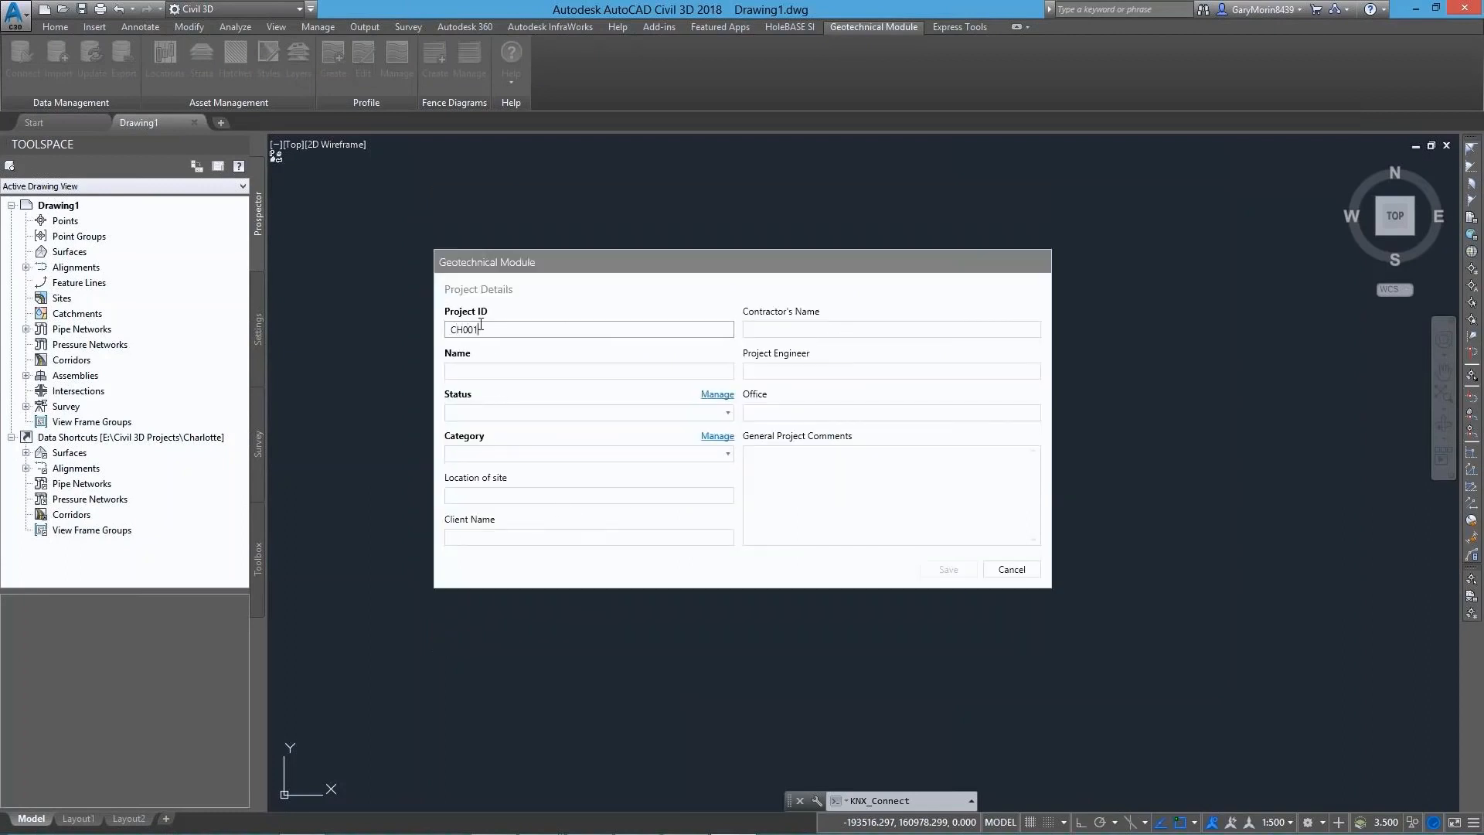
{"action": "left_click", "coordinate": [461, 373]}
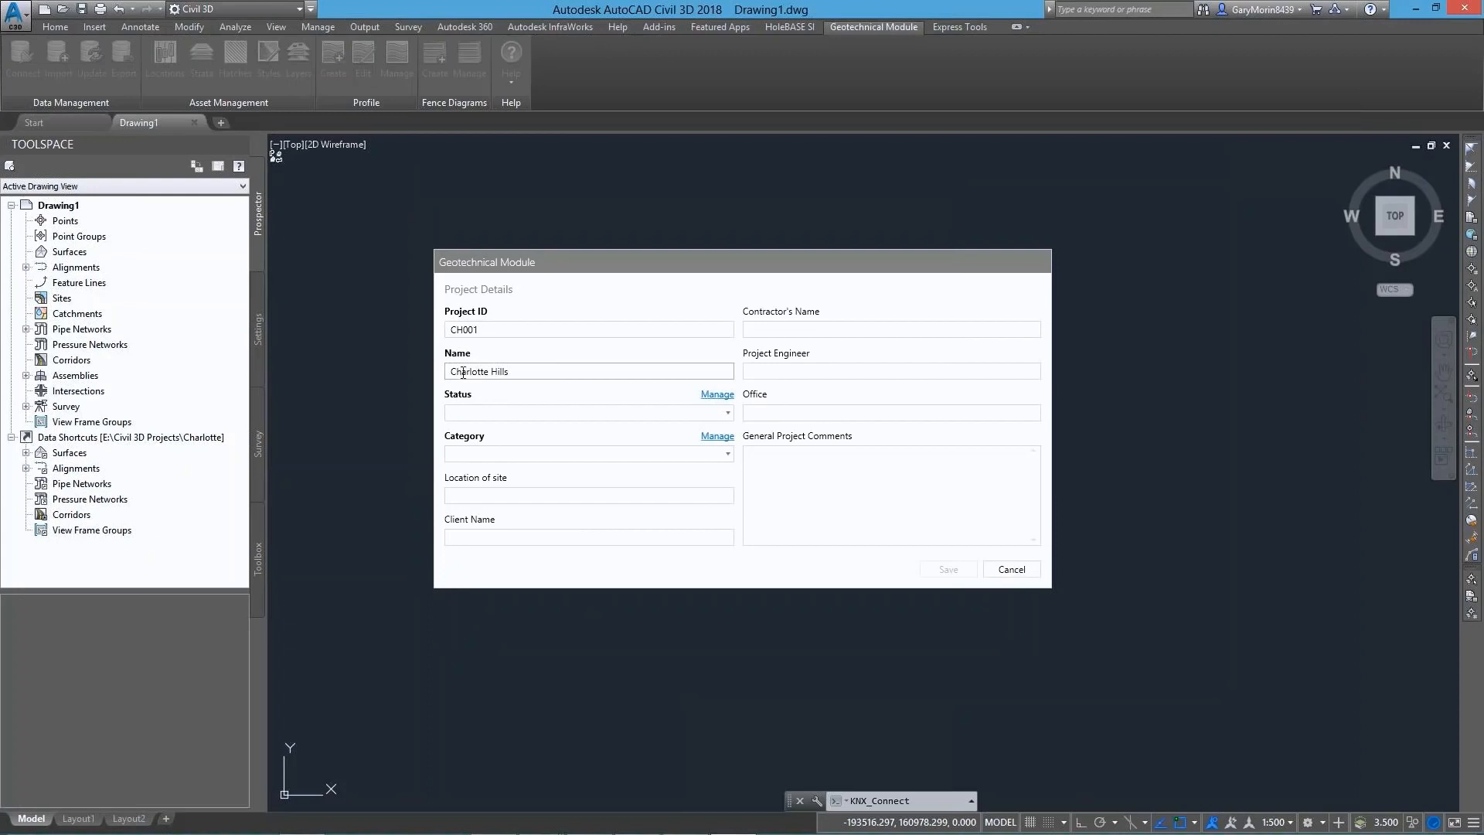
{"action": "left_click", "coordinate": [473, 413]}
{"action": "left_click", "coordinate": [475, 489]}
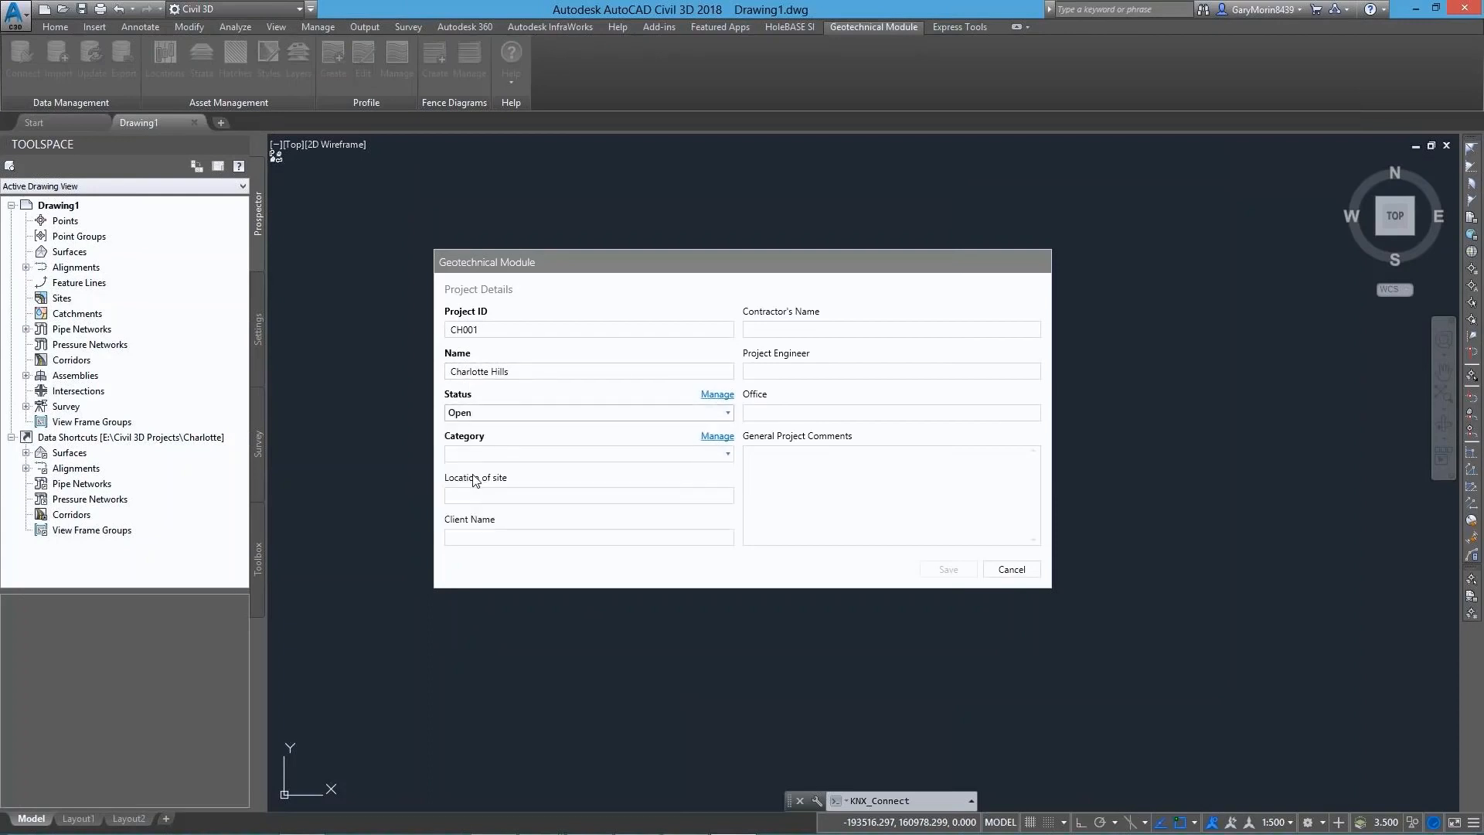
{"action": "left_click", "coordinate": [475, 454]}
{"action": "left_click", "coordinate": [466, 471]}
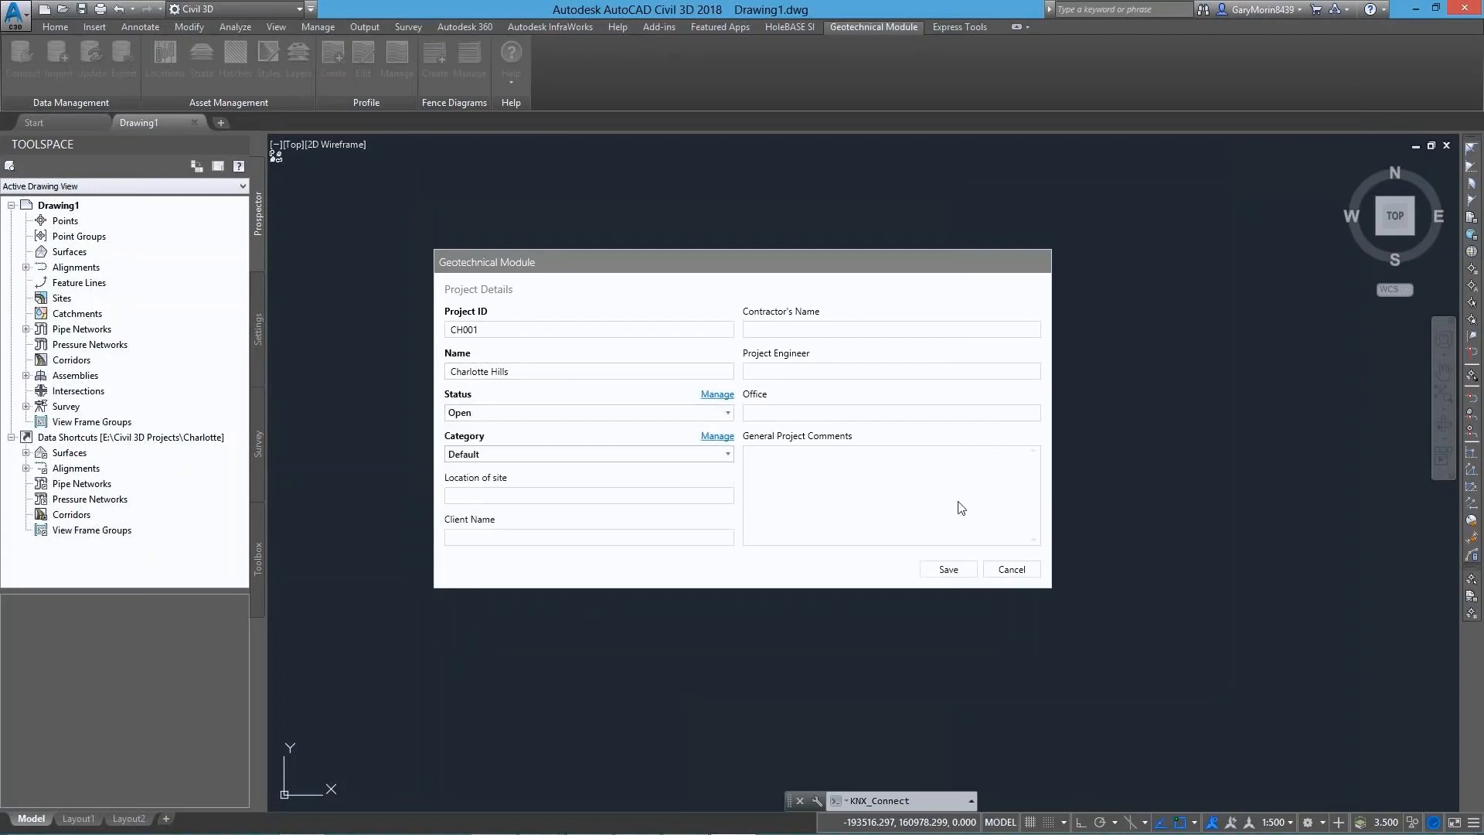
{"action": "left_click", "coordinate": [948, 569]}
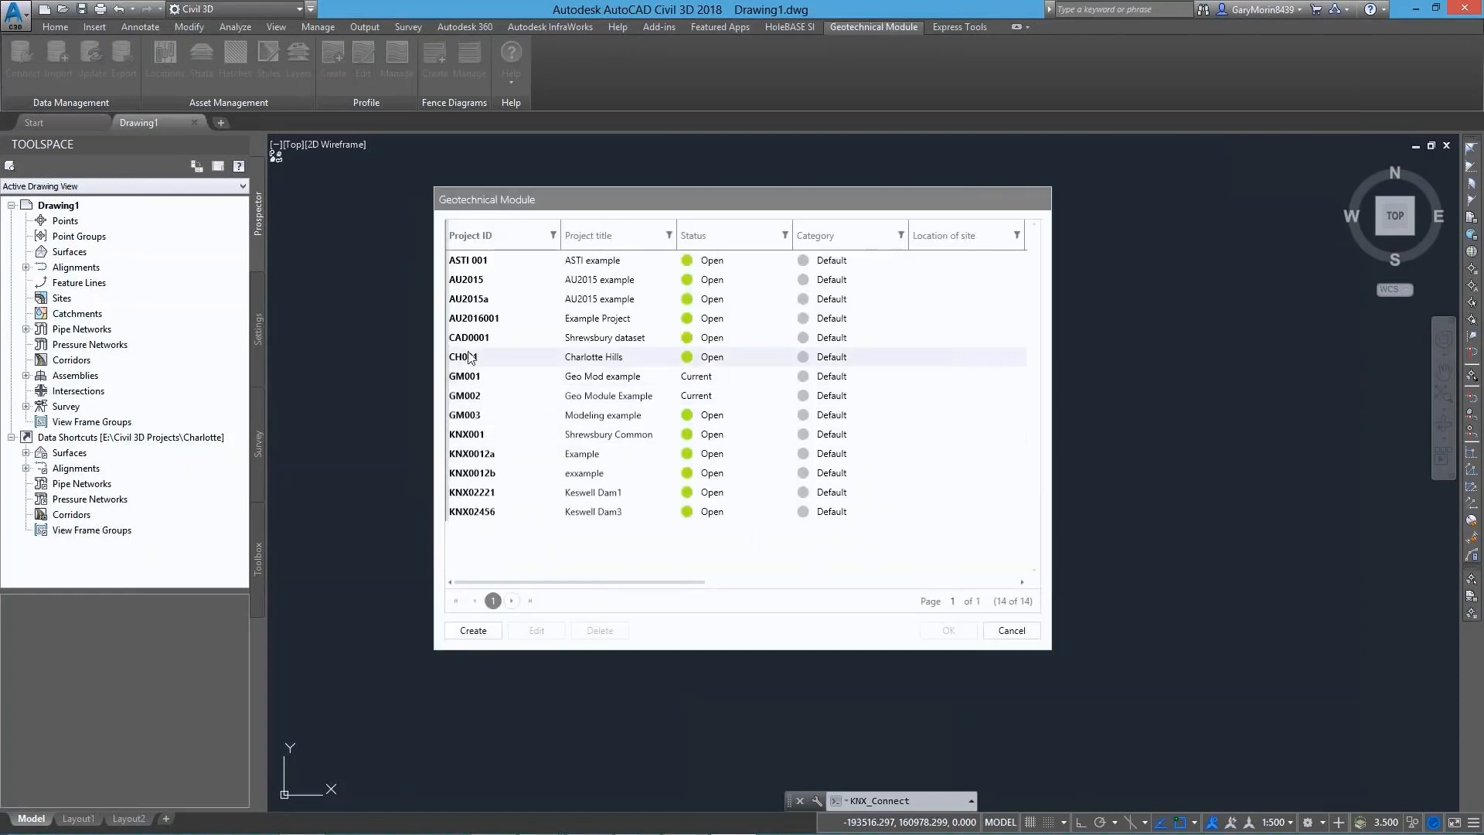
{"action": "left_click", "coordinate": [469, 357]}
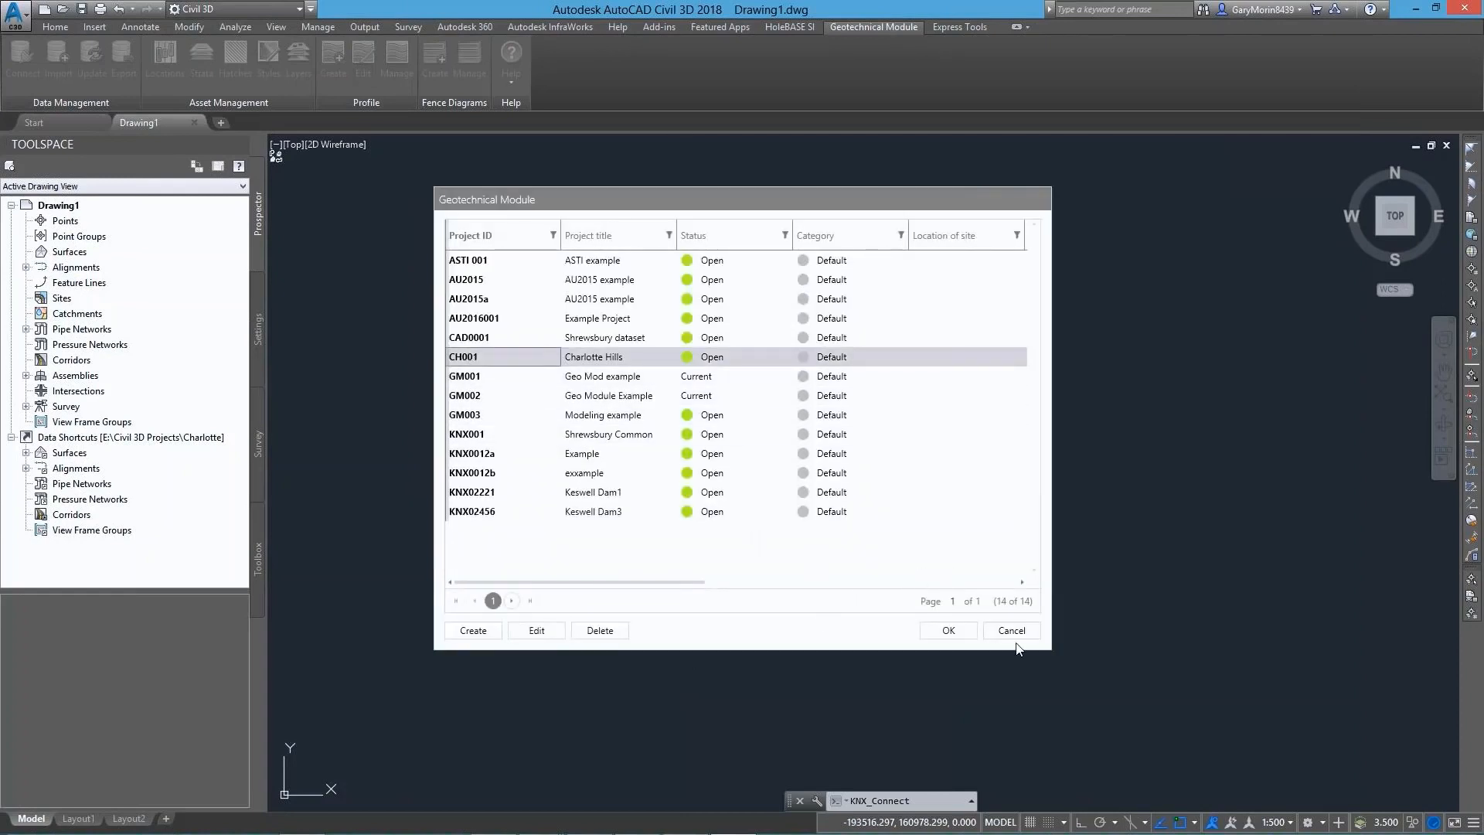
{"action": "left_click", "coordinate": [946, 630]}
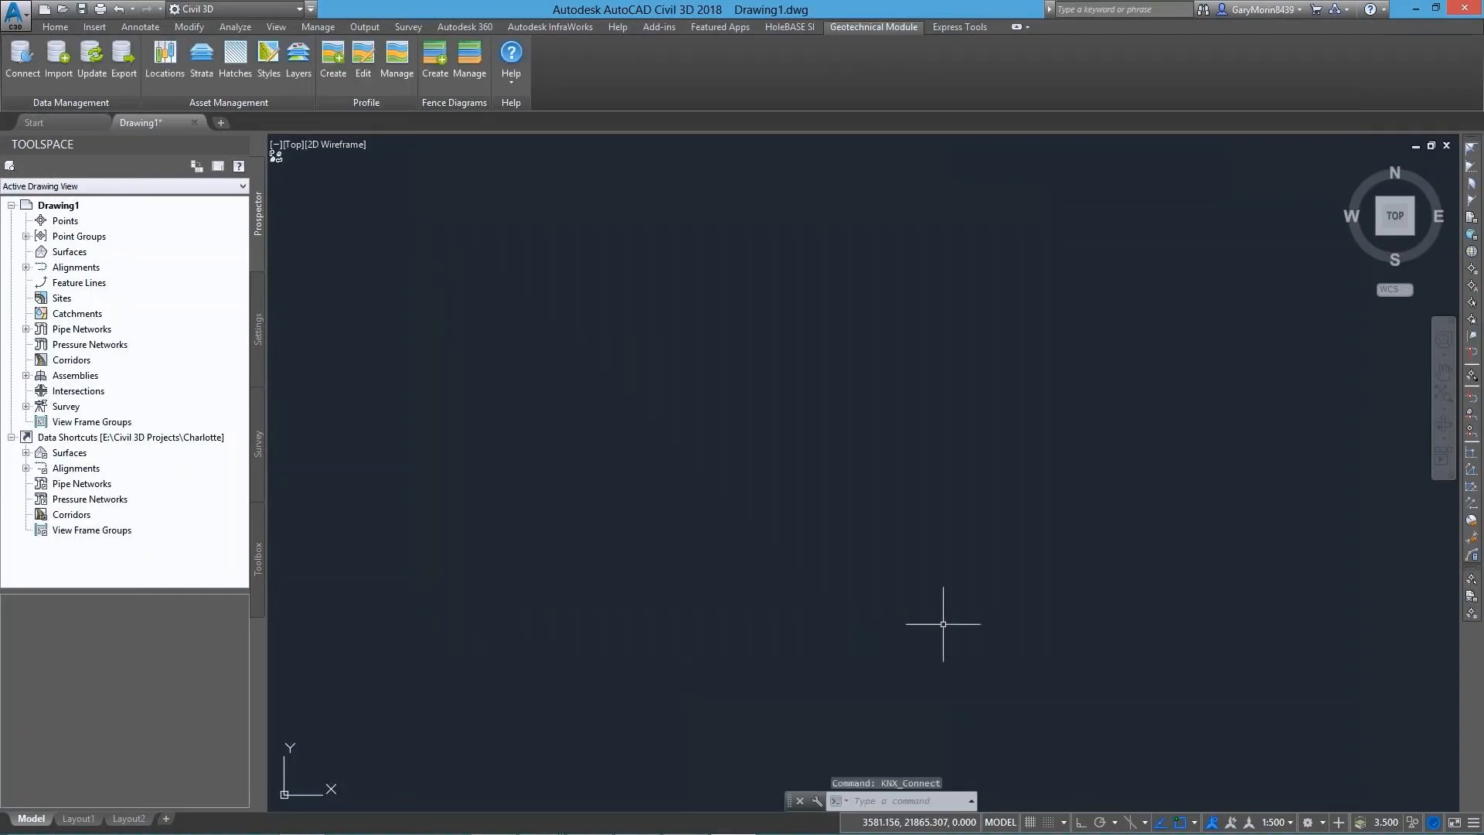
Start a CSV import and add Field Geological Descriptions.csv, Location Details.csv and Orientation and Inclination.csv
{"action": "left_click", "coordinate": [60, 57]}
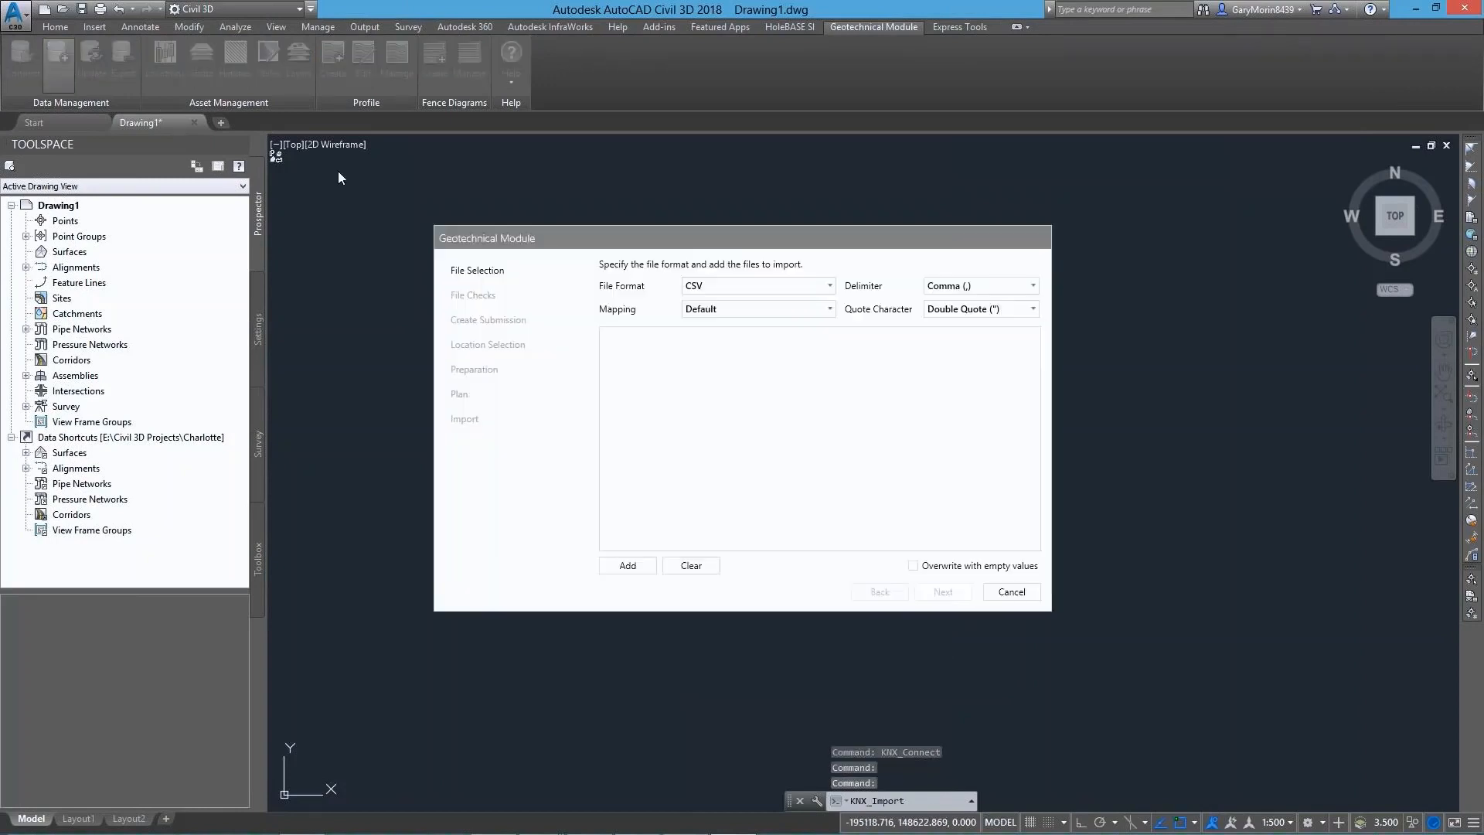
{"action": "left_click", "coordinate": [719, 288]}
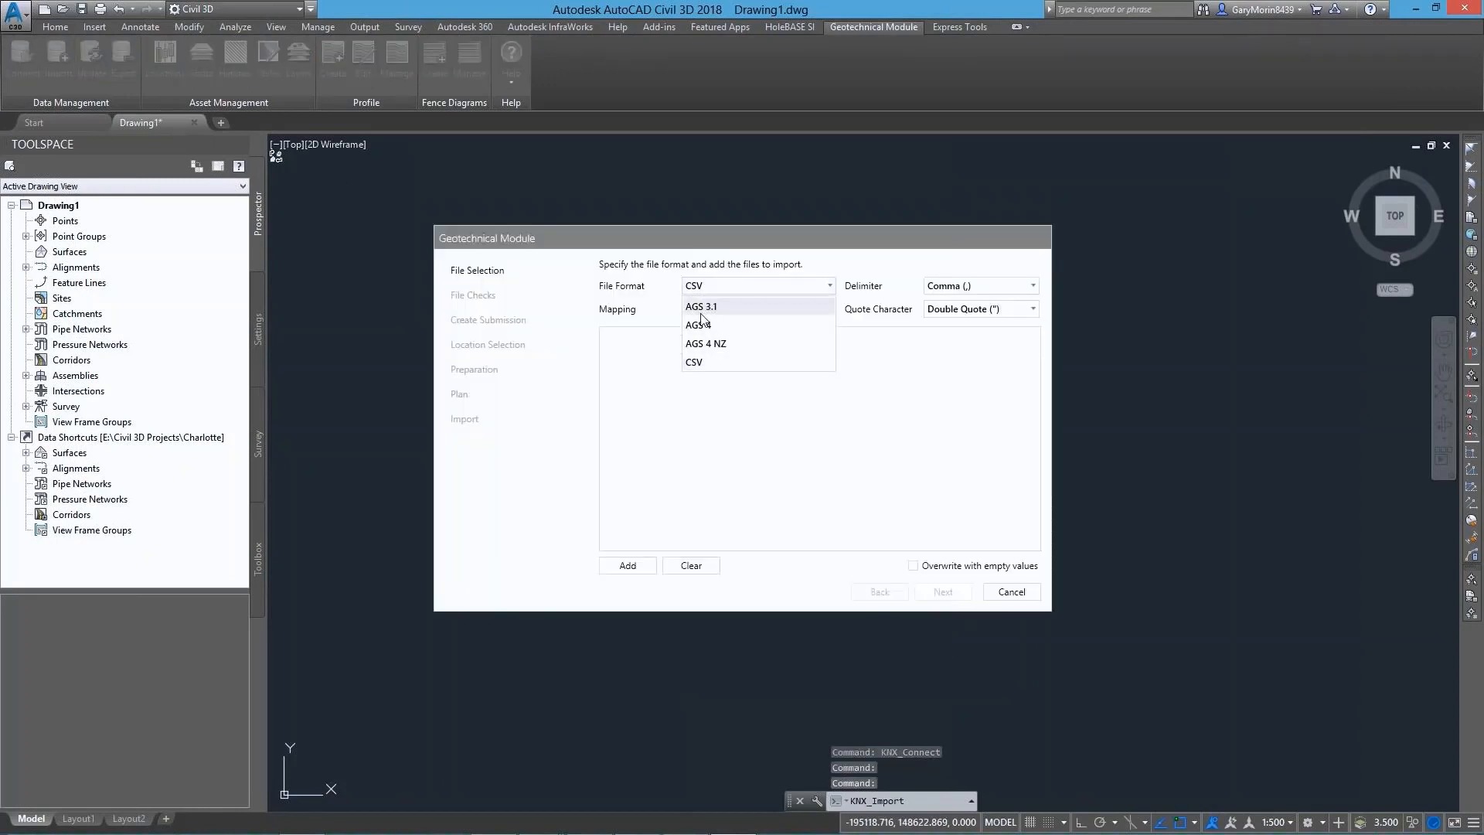
{"action": "left_click", "coordinate": [696, 362]}
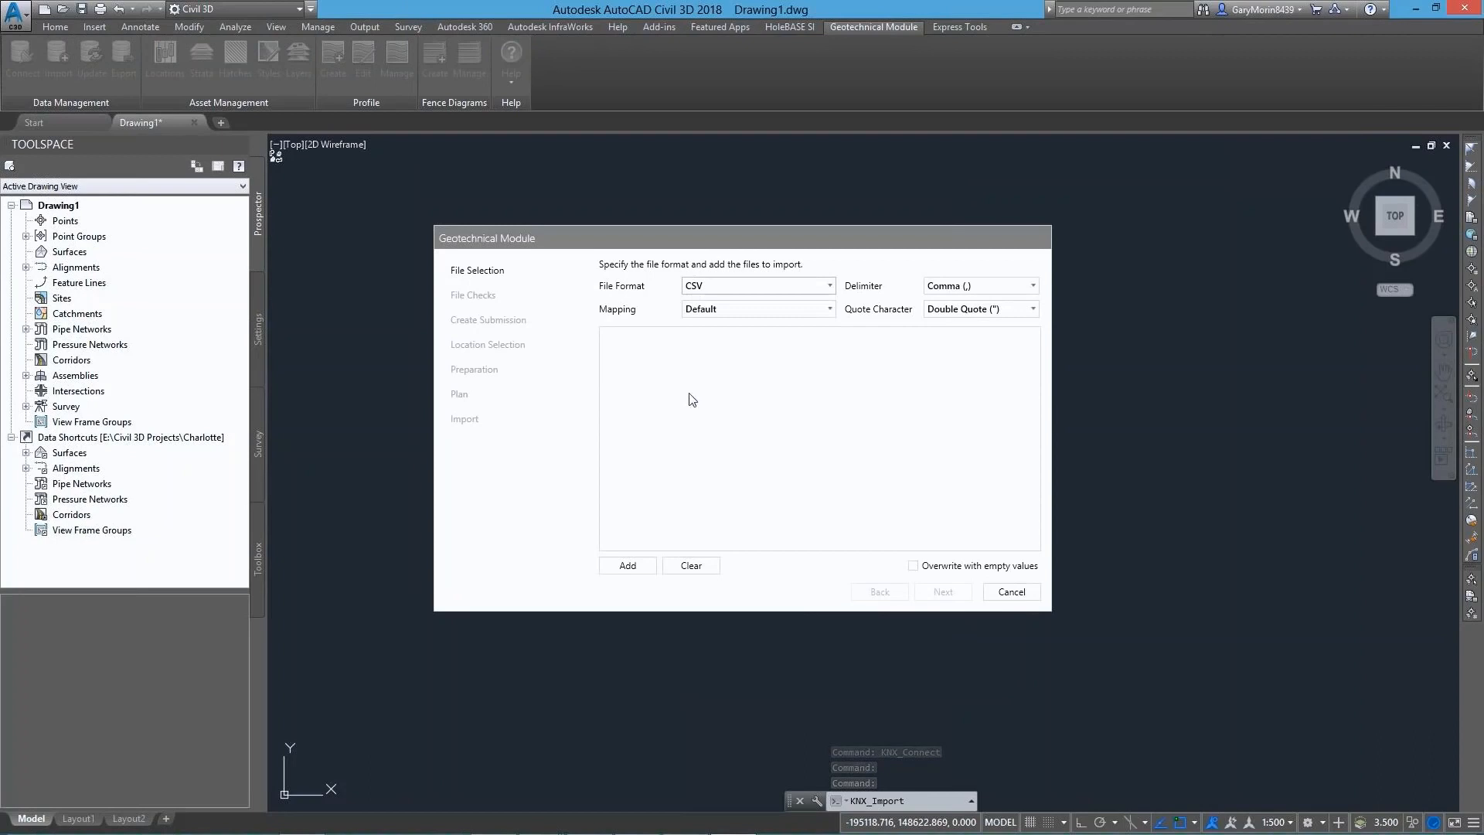
{"action": "left_click", "coordinate": [626, 564]}
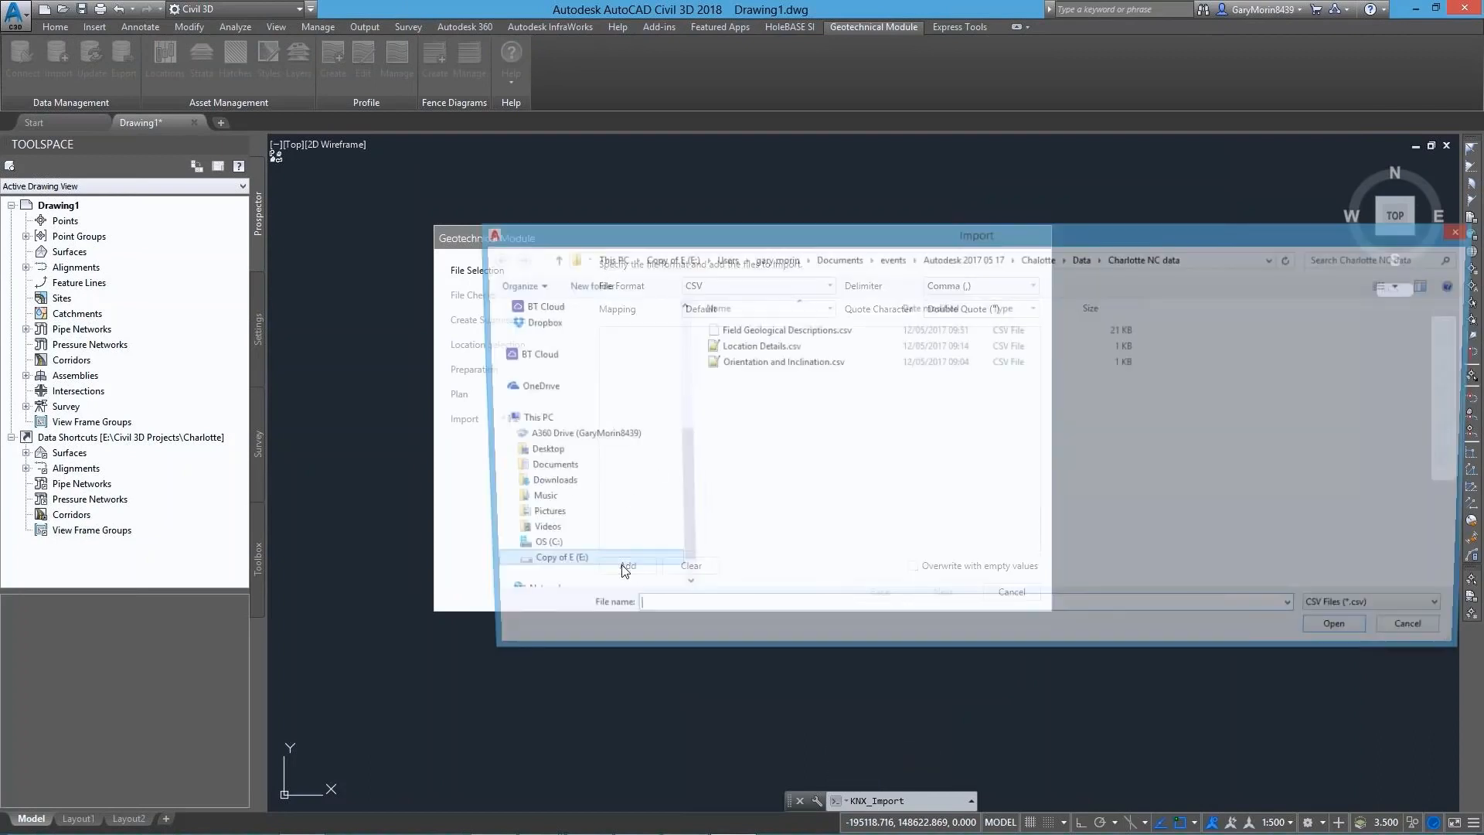
{"action": "left_click", "coordinate": [754, 330]}
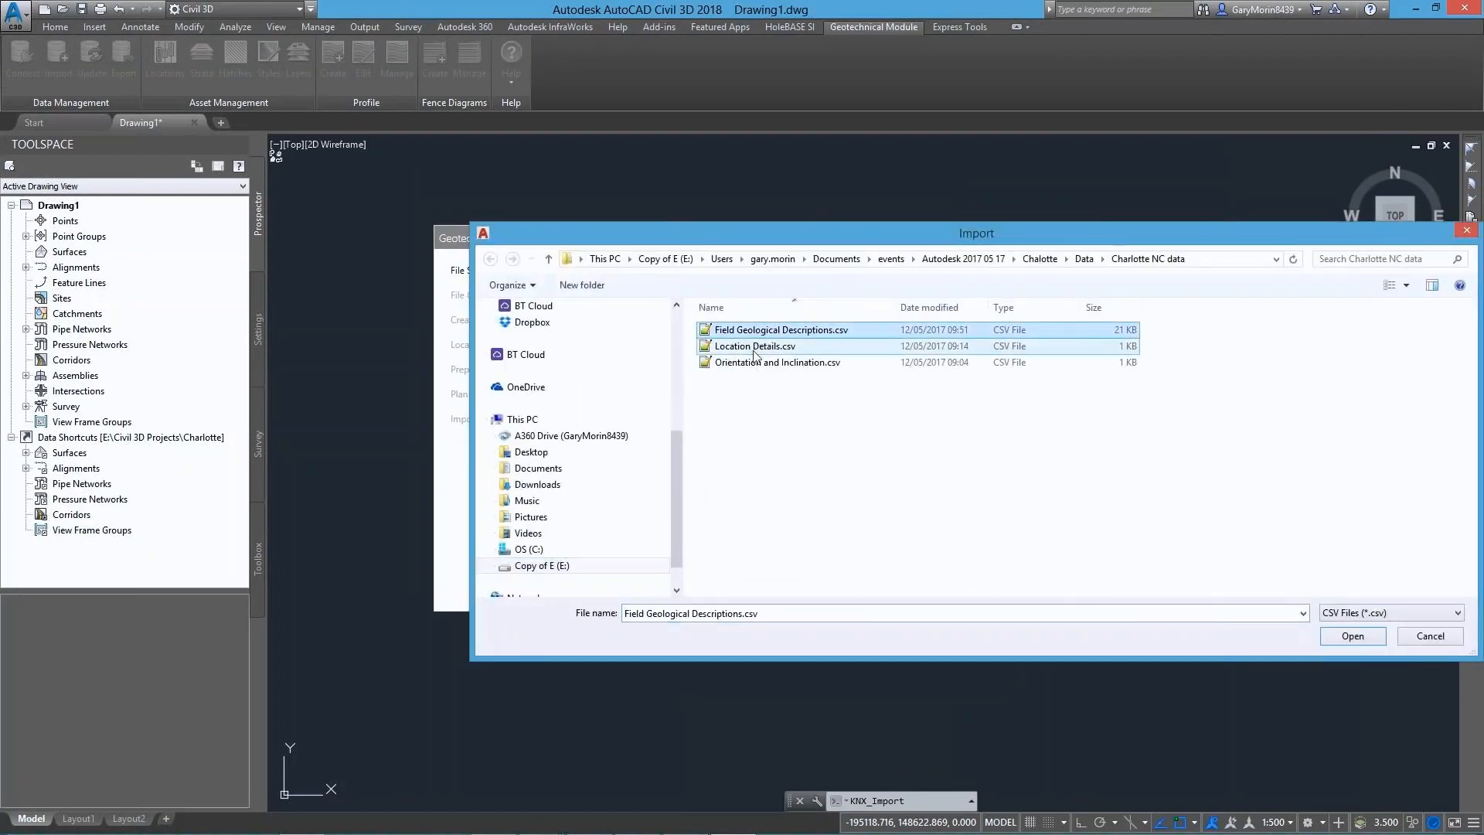
{"action": "left_click", "coordinate": [755, 363], "text": "shift"}
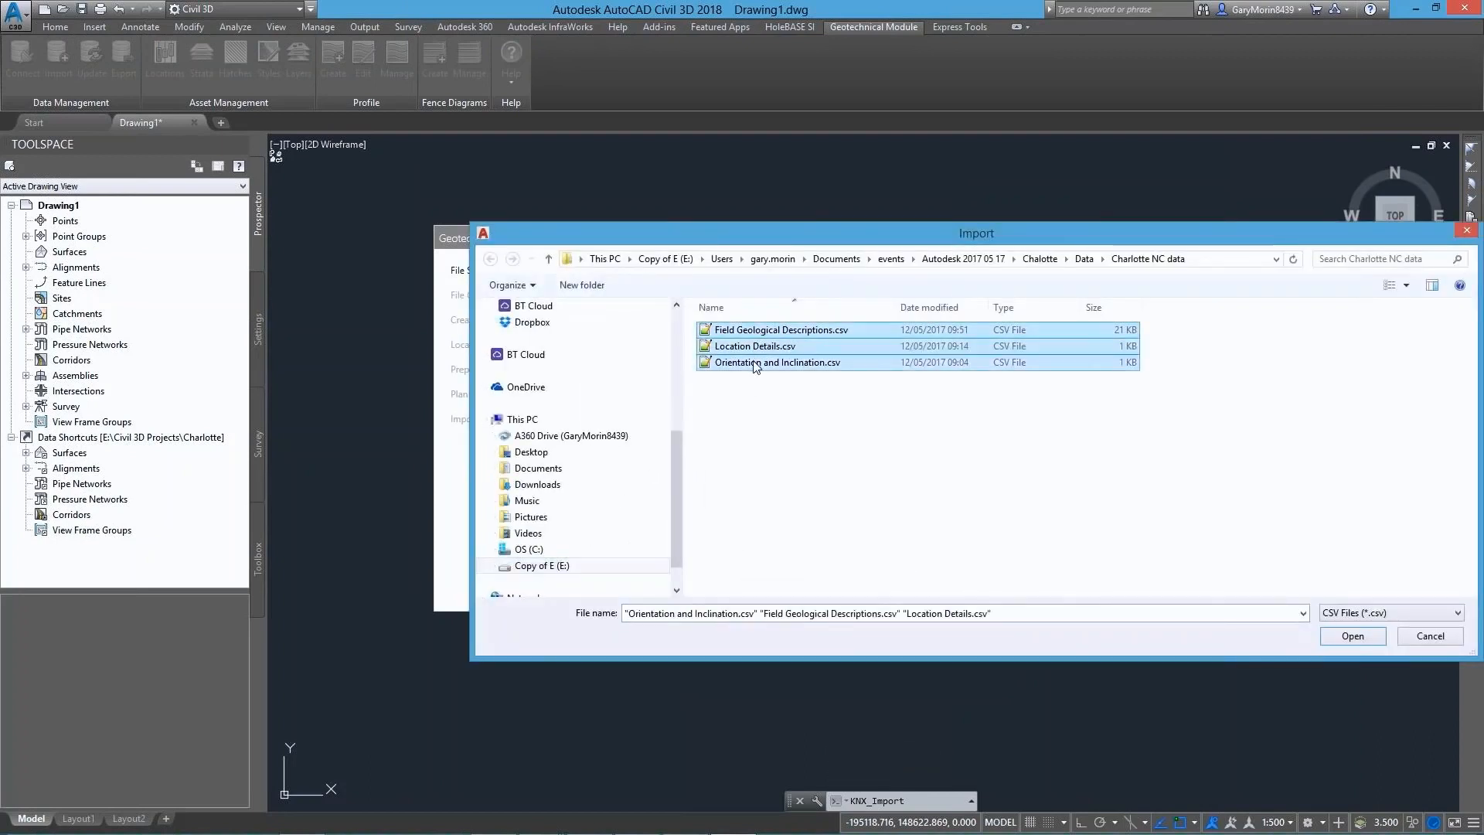
{"action": "left_click", "coordinate": [1354, 639]}
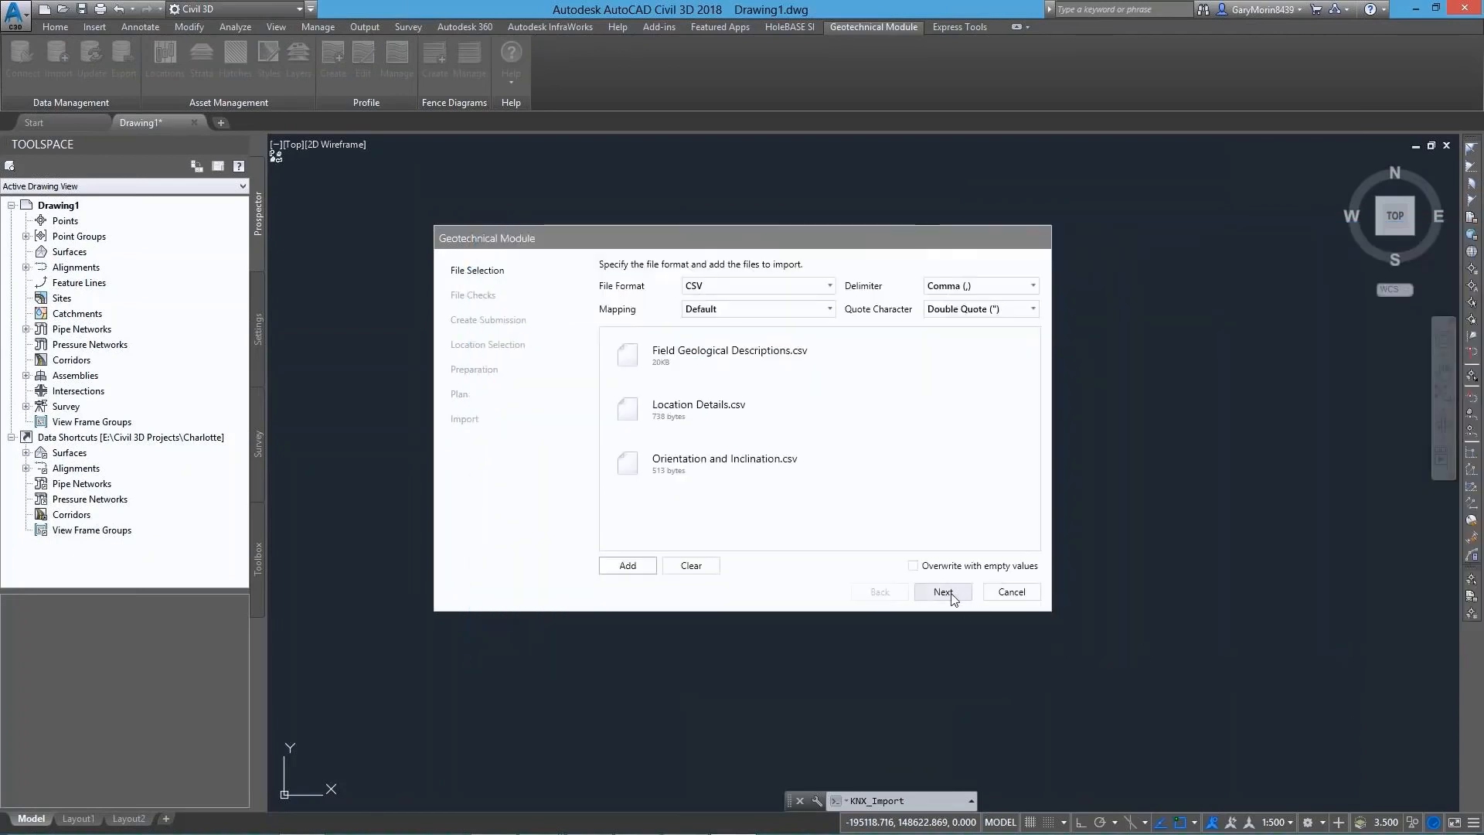
Run the file checks and import the data for all listed borehole locations into the project
{"action": "left_click", "coordinate": [944, 592]}
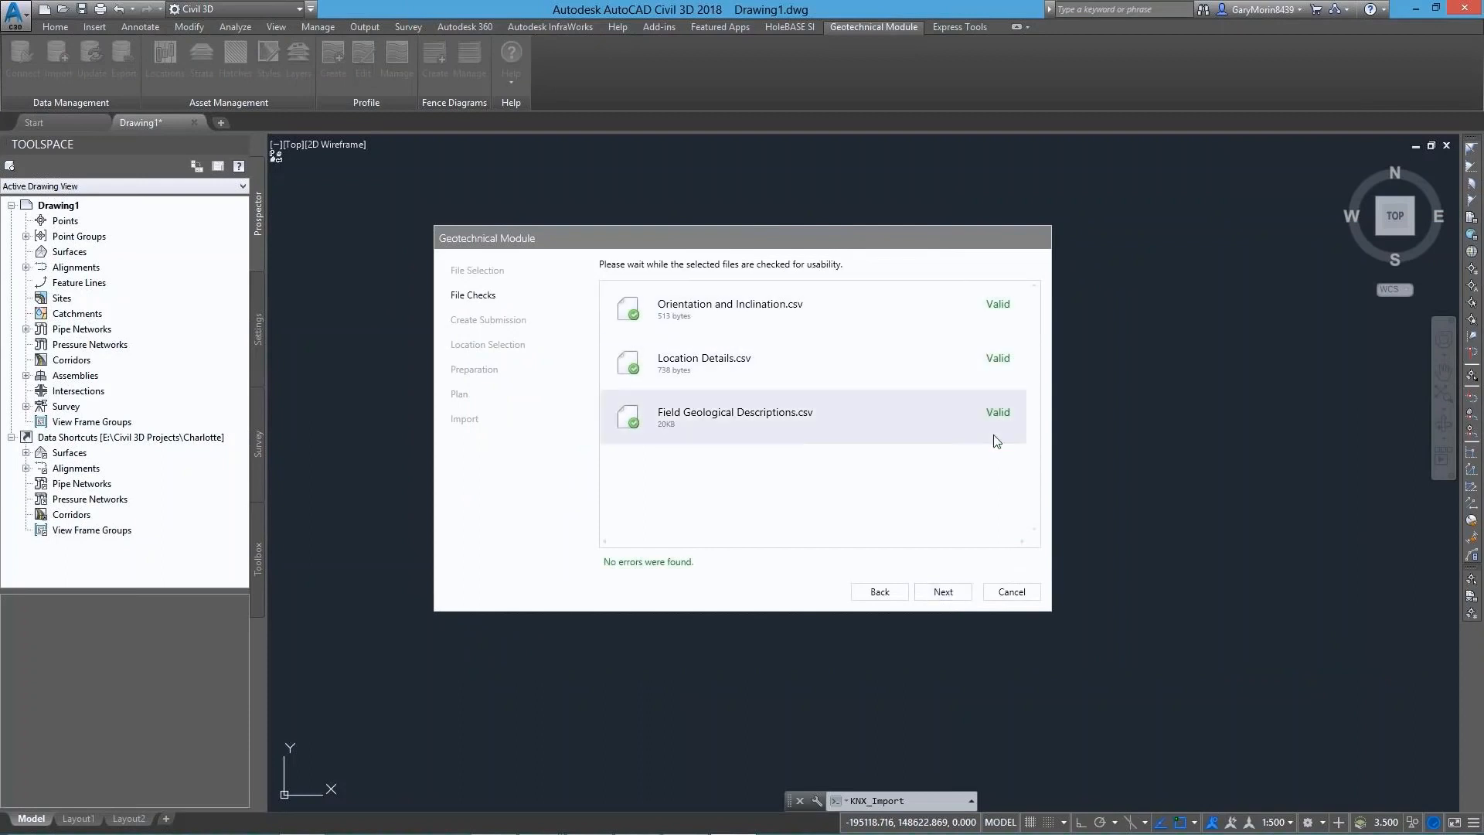
{"action": "left_click", "coordinate": [944, 592]}
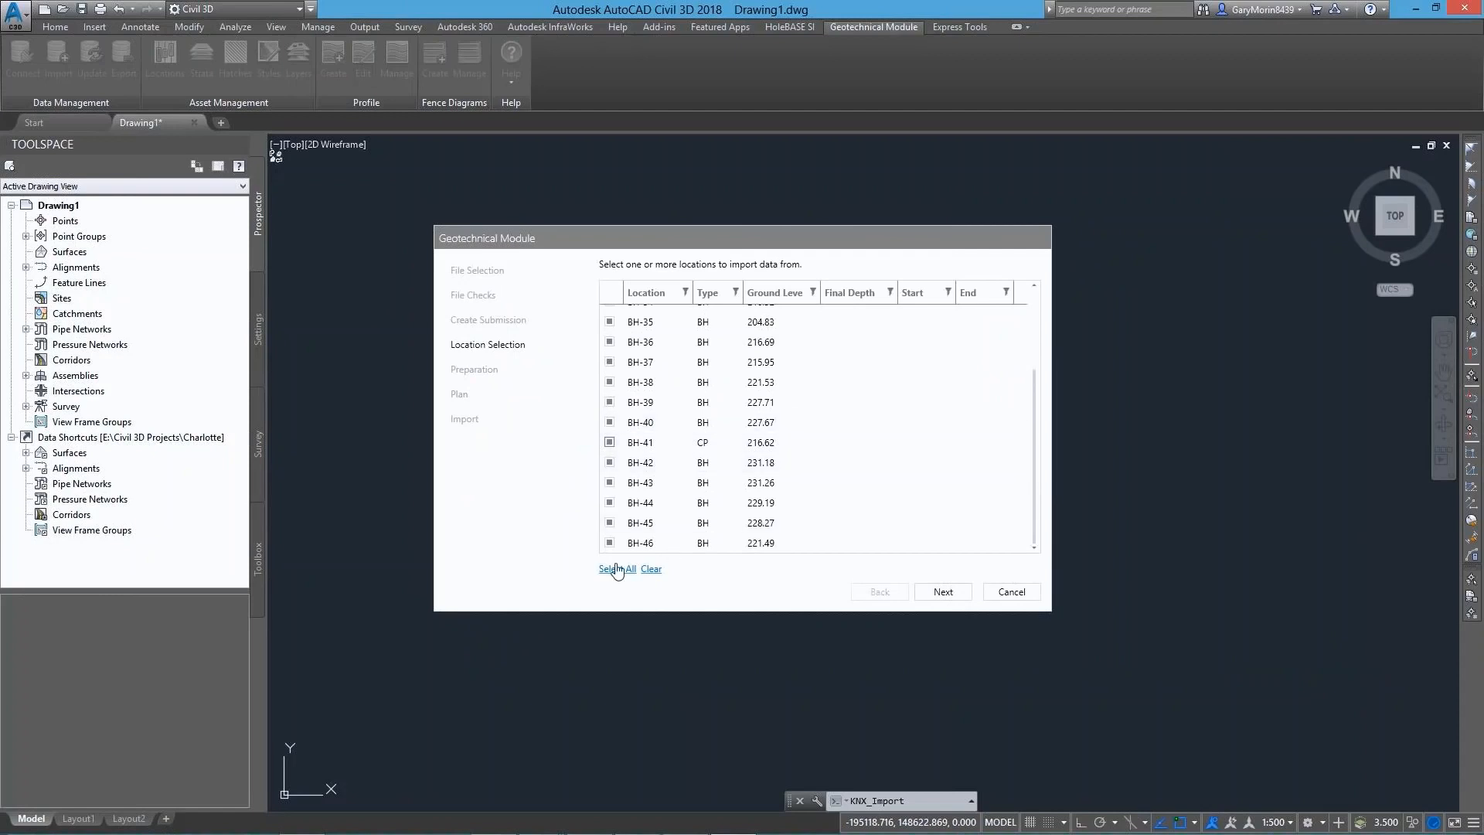
{"action": "left_click", "coordinate": [942, 592]}
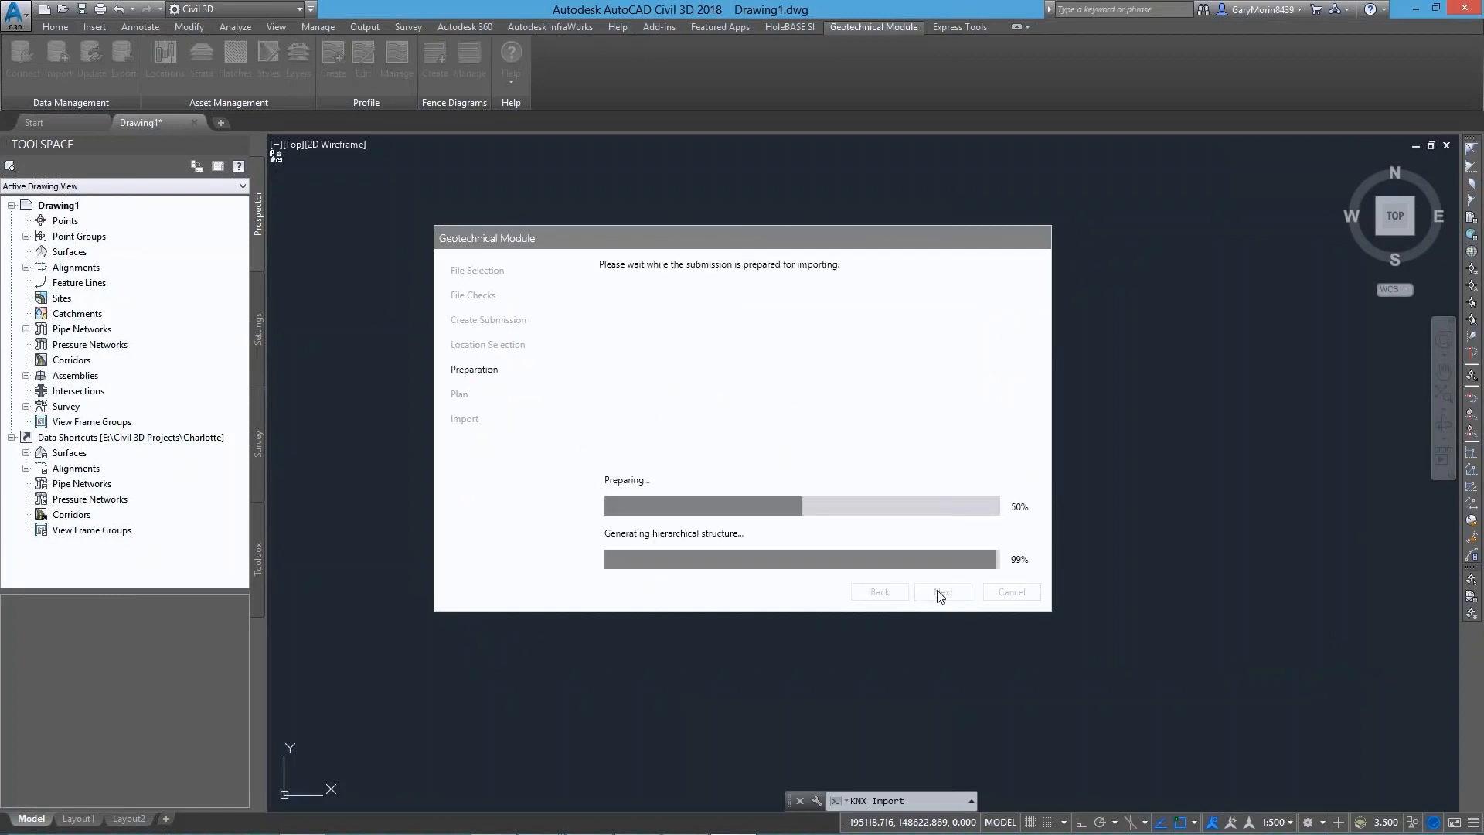
{"action": "left_click", "coordinate": [942, 593]}
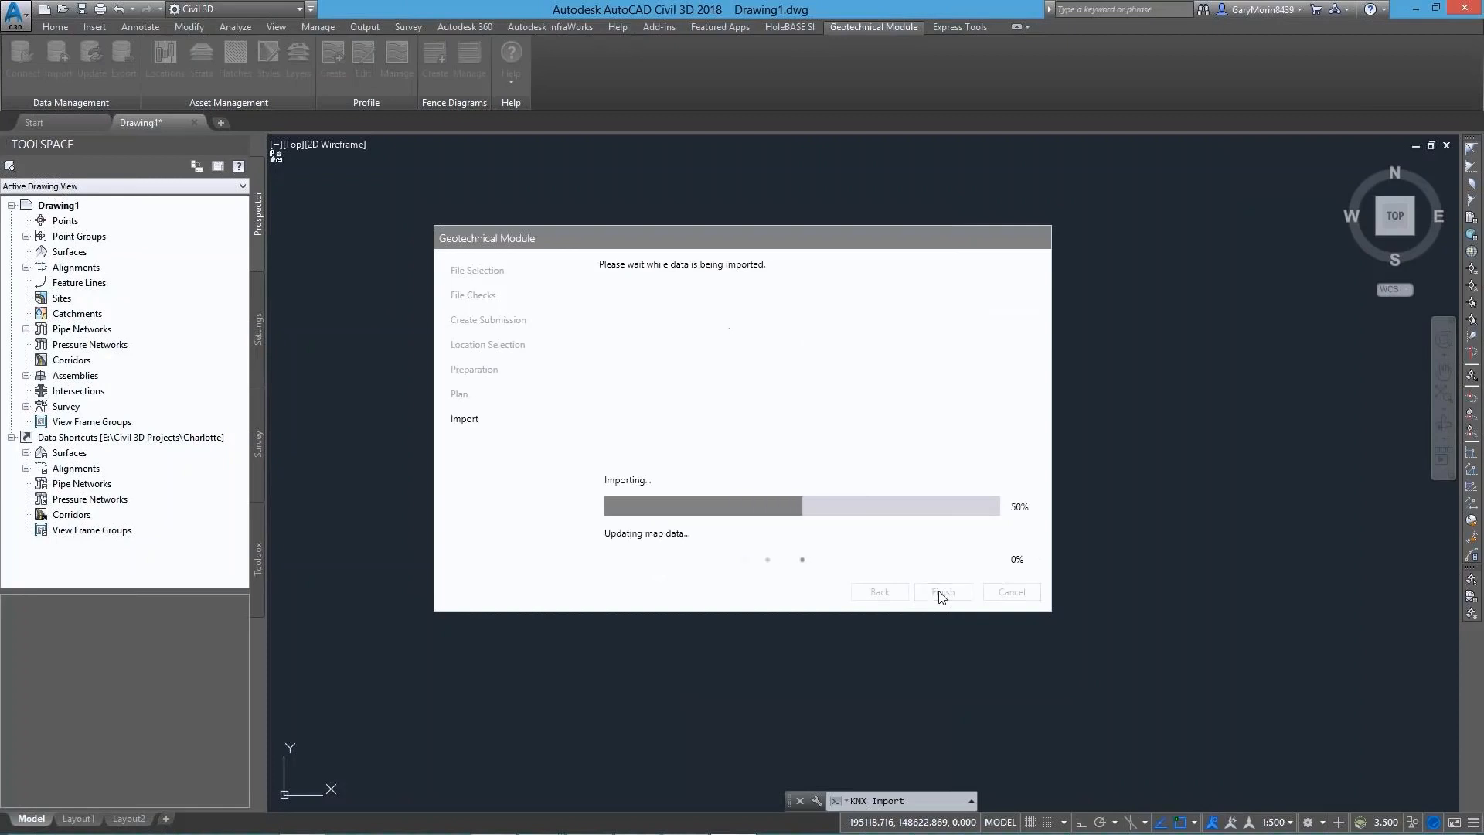
{"action": "left_click", "coordinate": [941, 593]}
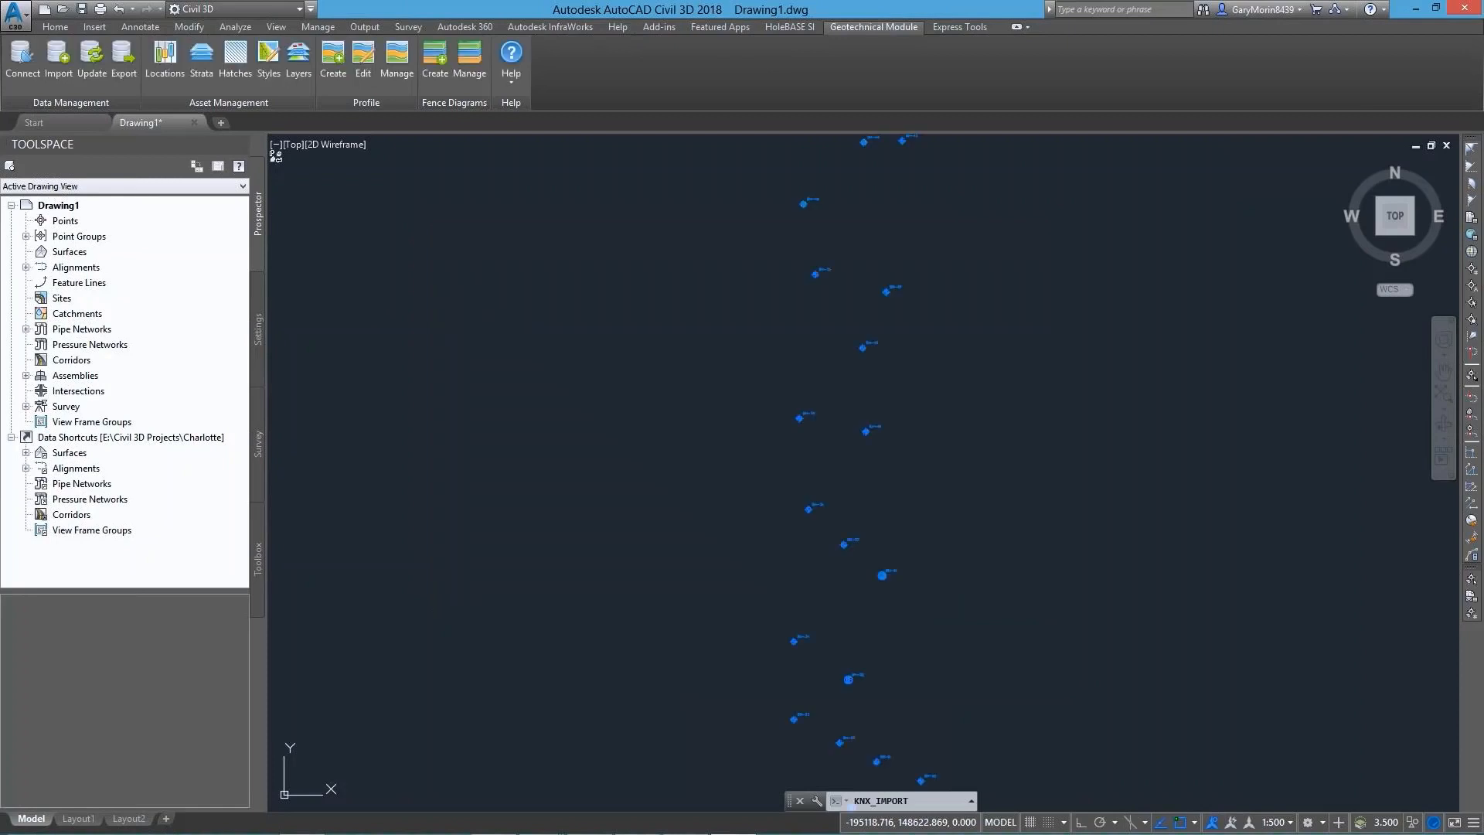
Open the Locations Manager for the imported boreholes and sort the list by Id in ascending order
{"action": "scroll", "coordinate": [927, 569], "scroll_direction": "down", "scroll_amount": 2}
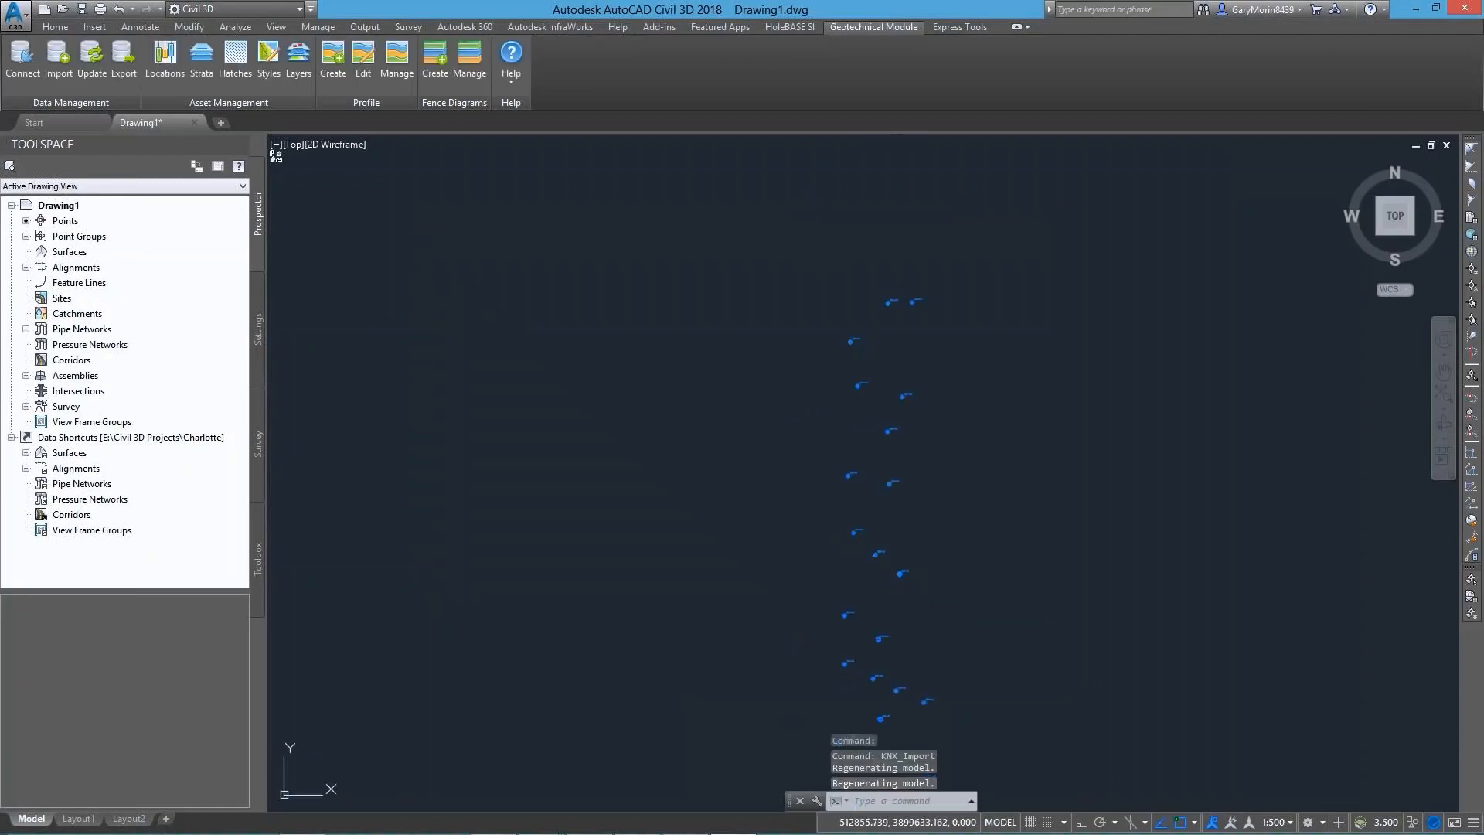
{"action": "middle_click_drag", "start_coordinate": [900, 531], "coordinate": [947, 332], "text": "shift"}
{"action": "scroll", "coordinate": [894, 364], "scroll_direction": "up", "scroll_amount": 3}
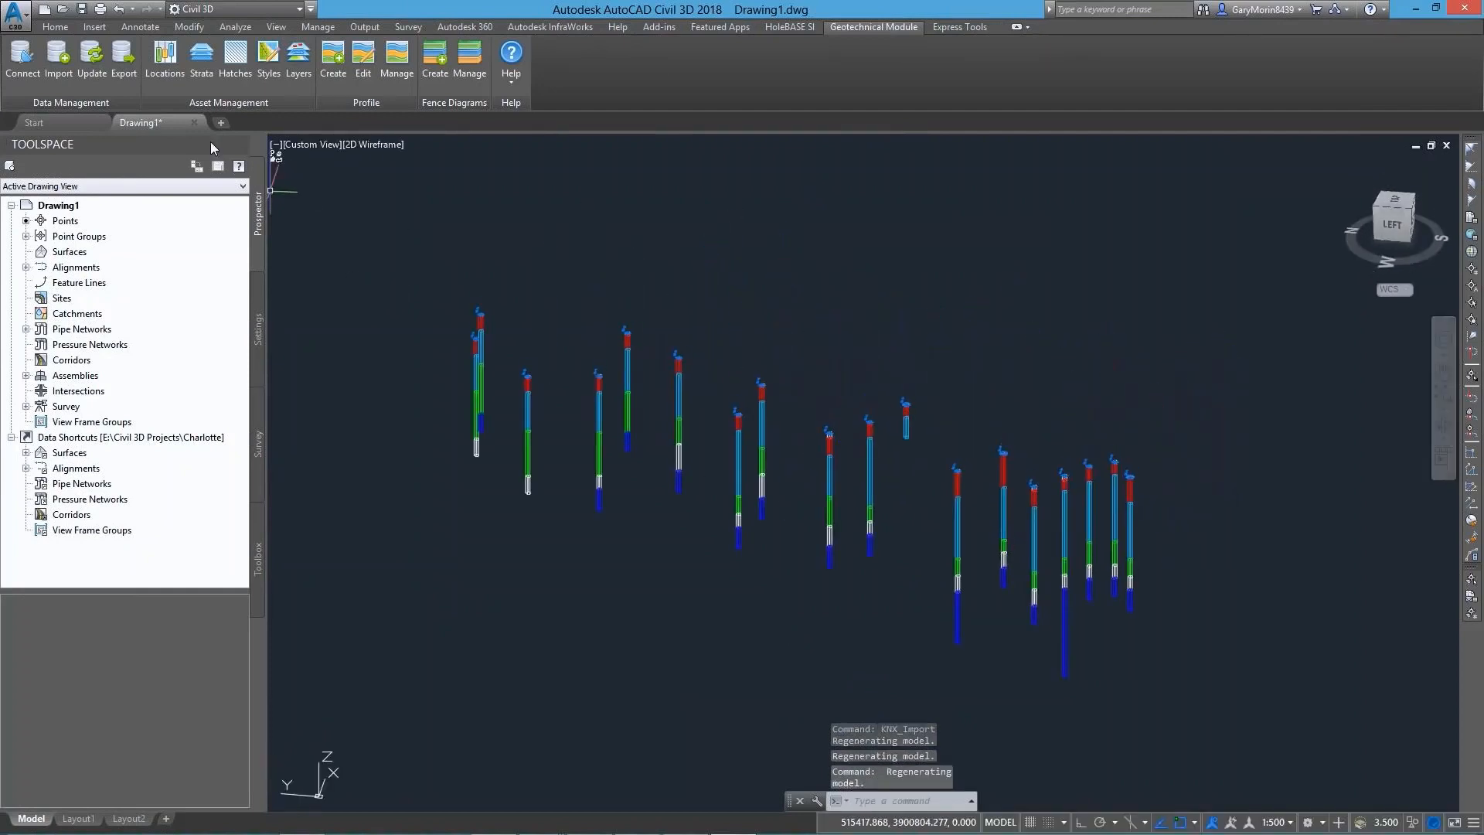
{"action": "left_click", "coordinate": [165, 69]}
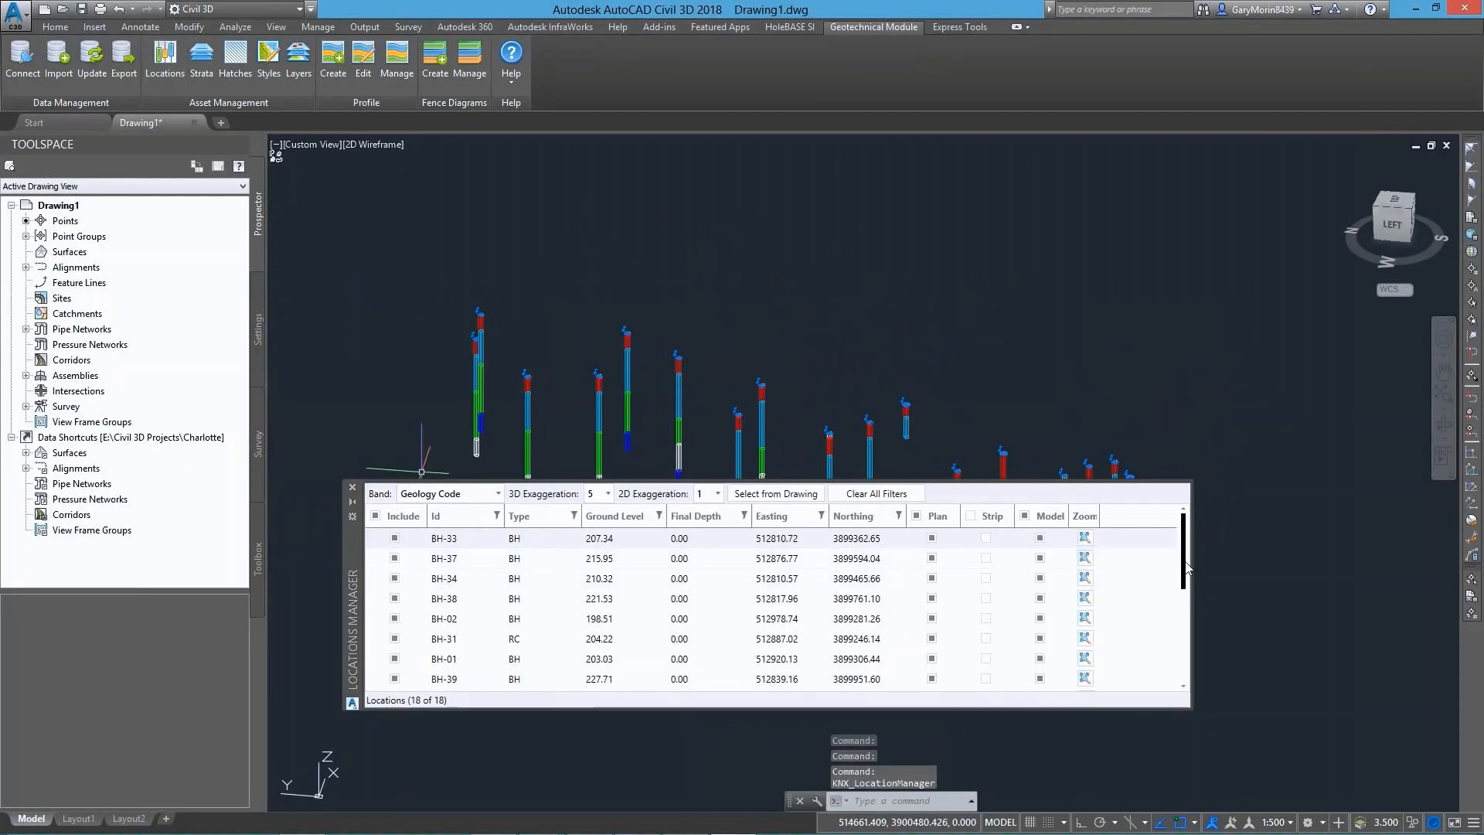
{"action": "scroll", "coordinate": [1188, 564], "scroll_direction": "down", "scroll_amount": 1}
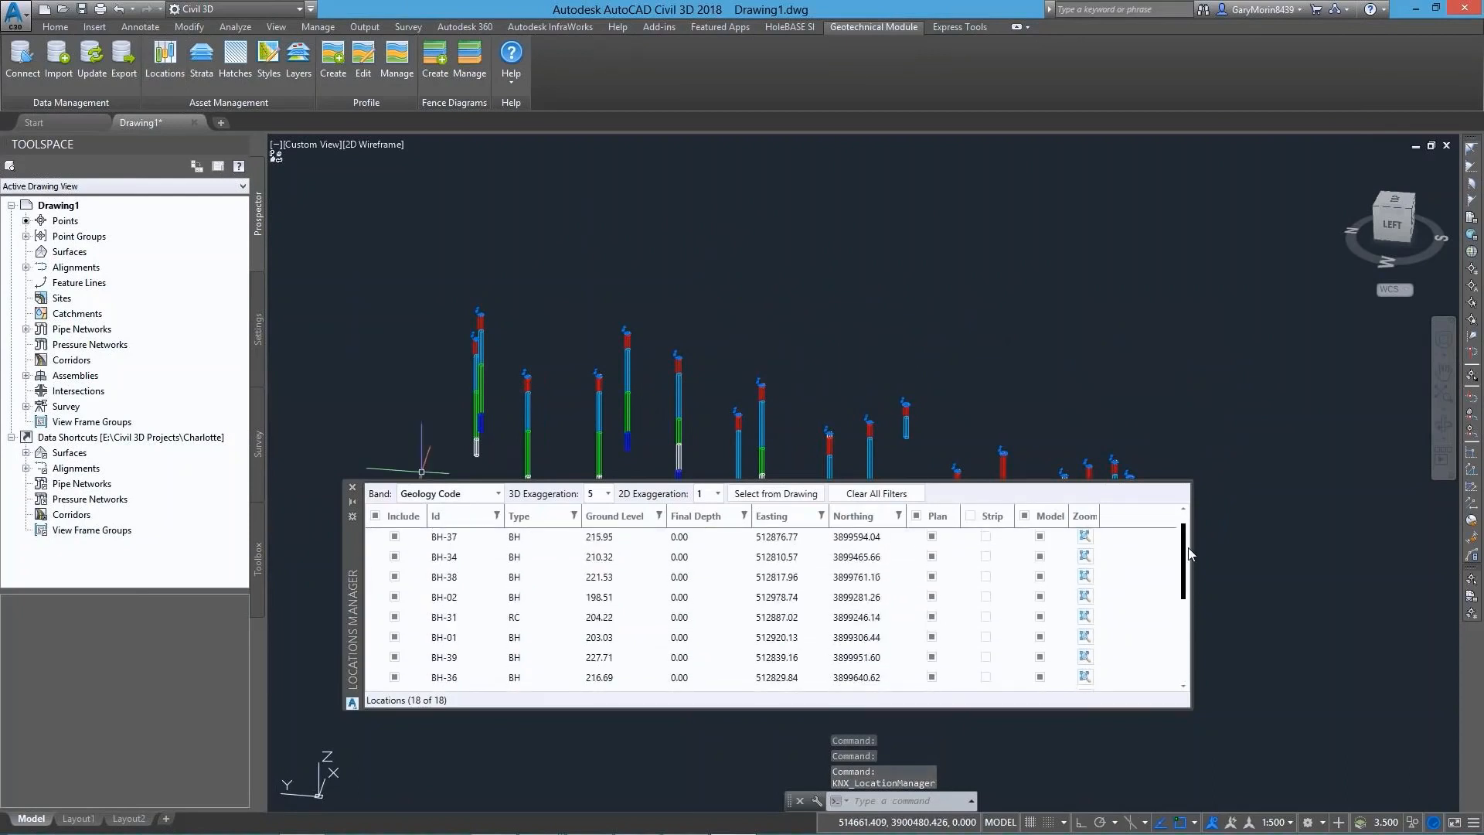
{"action": "scroll", "coordinate": [1188, 553], "scroll_direction": "up", "scroll_amount": 1}
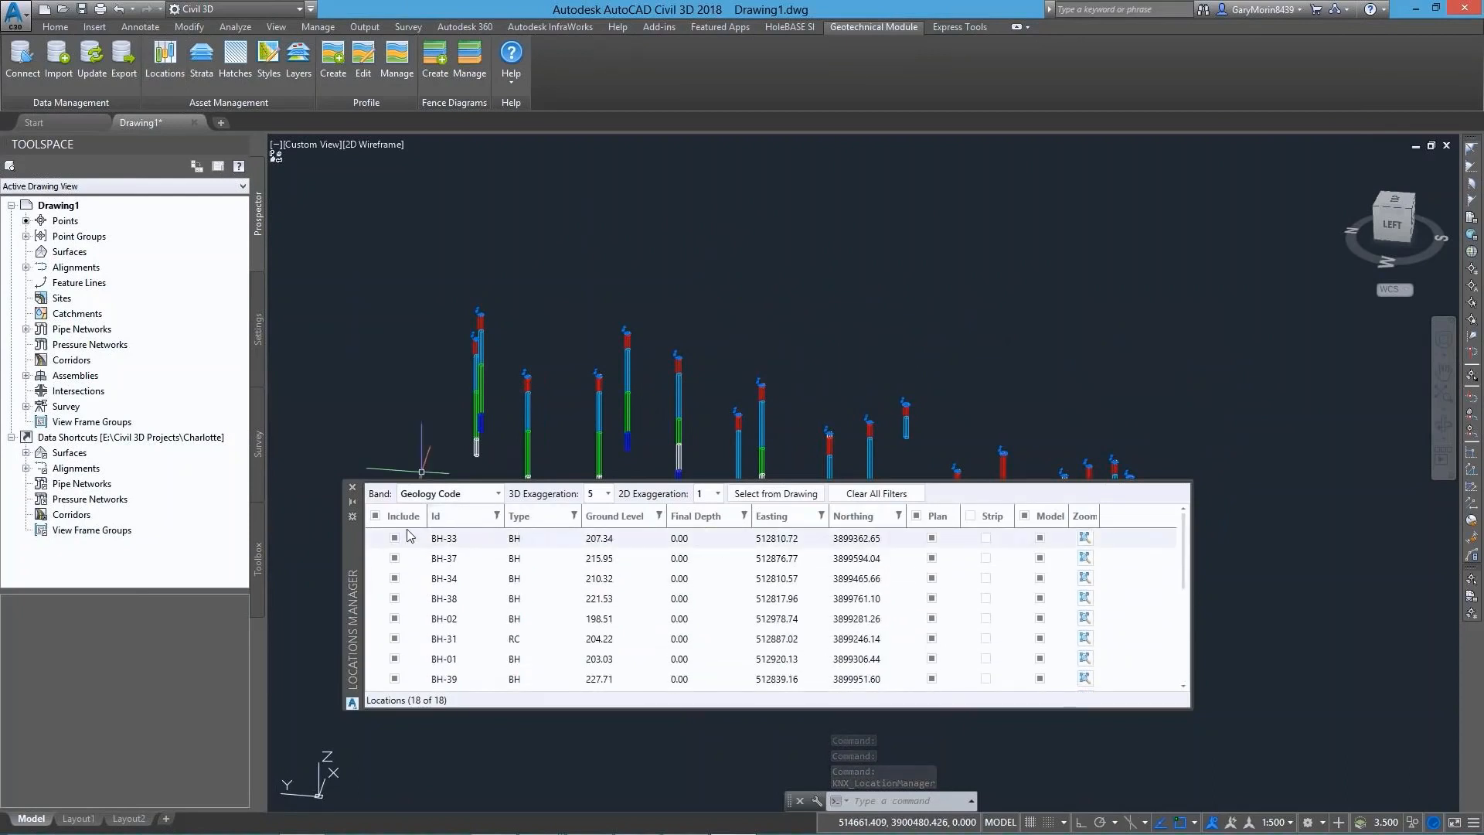
{"action": "left_click", "coordinate": [464, 516]}
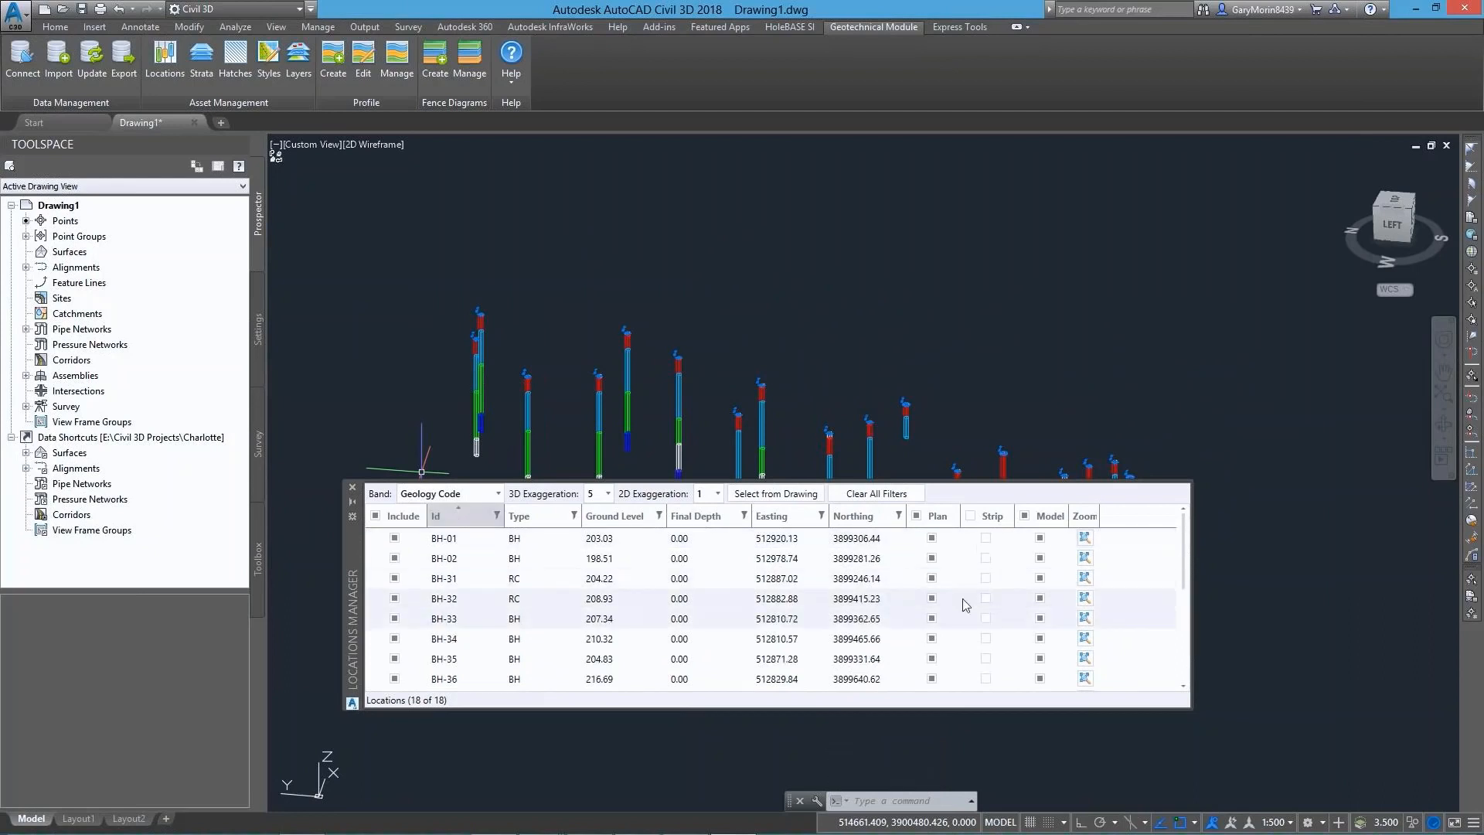
Try a 3D exaggeration of 2 on the borehole models, and return it to 5
{"action": "left_click", "coordinate": [604, 498]}
{"action": "left_click", "coordinate": [590, 534]}
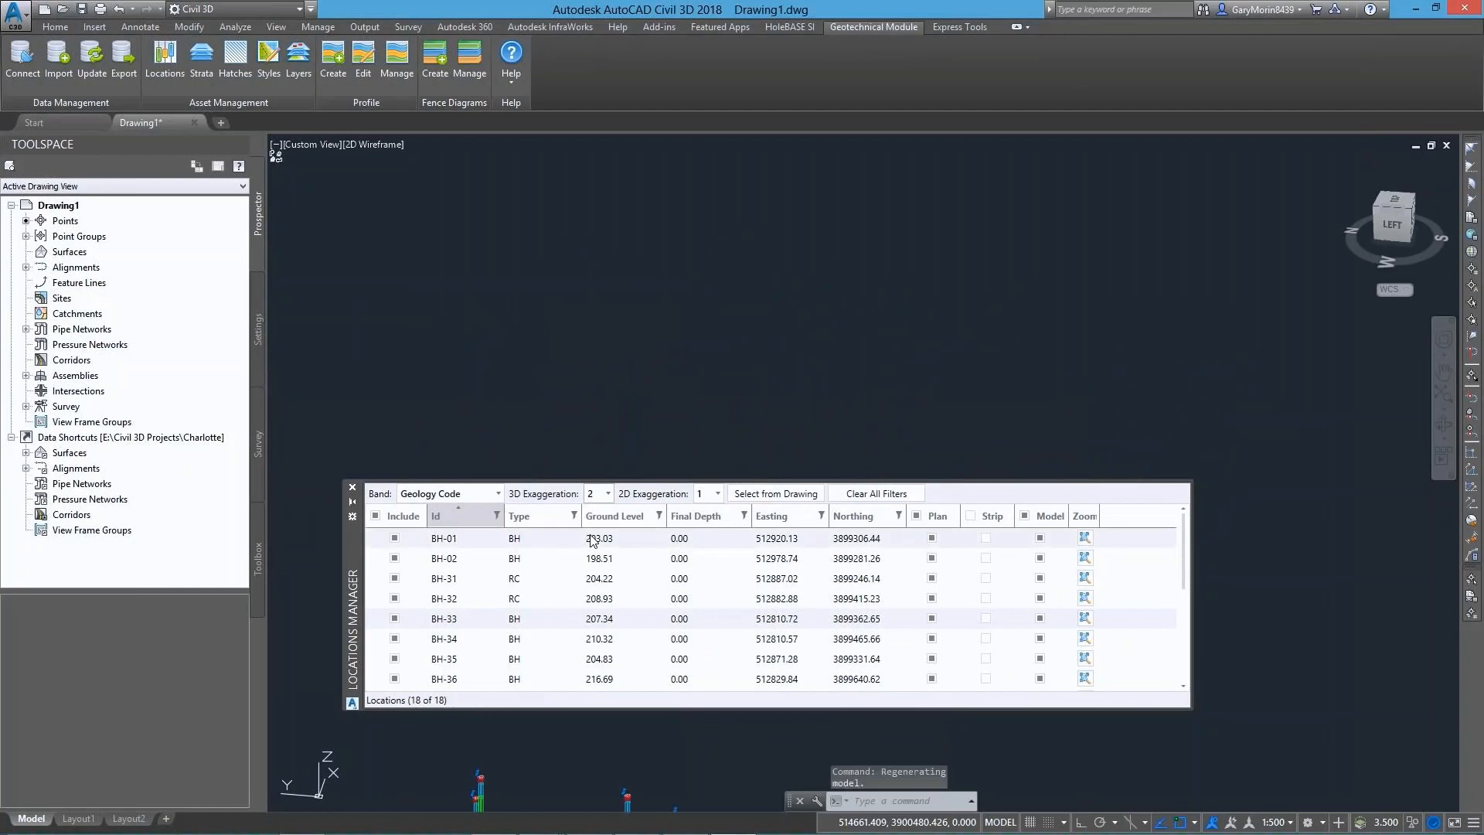
{"action": "left_click", "coordinate": [609, 495]}
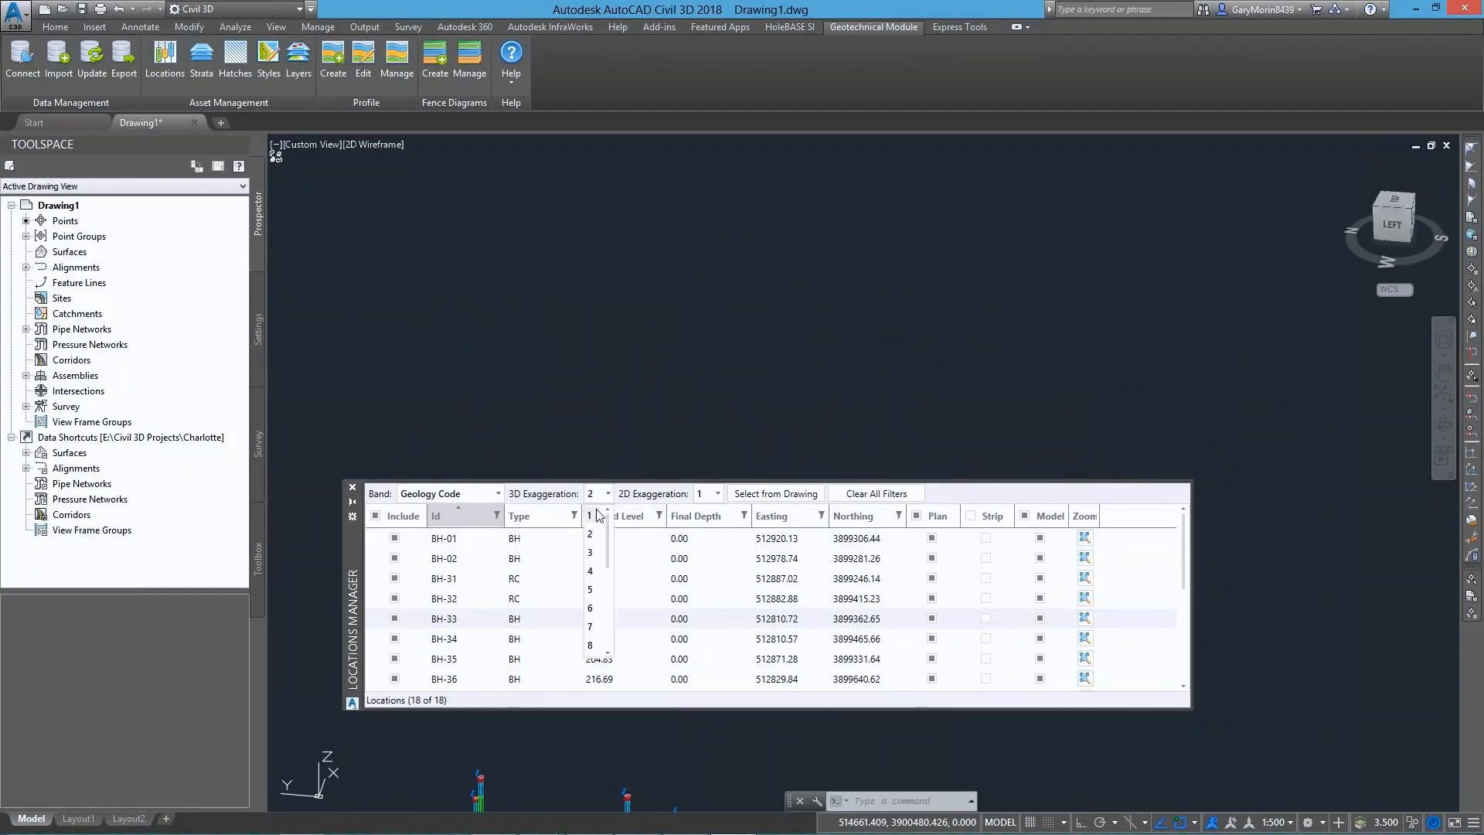
{"action": "left_click", "coordinate": [593, 590]}
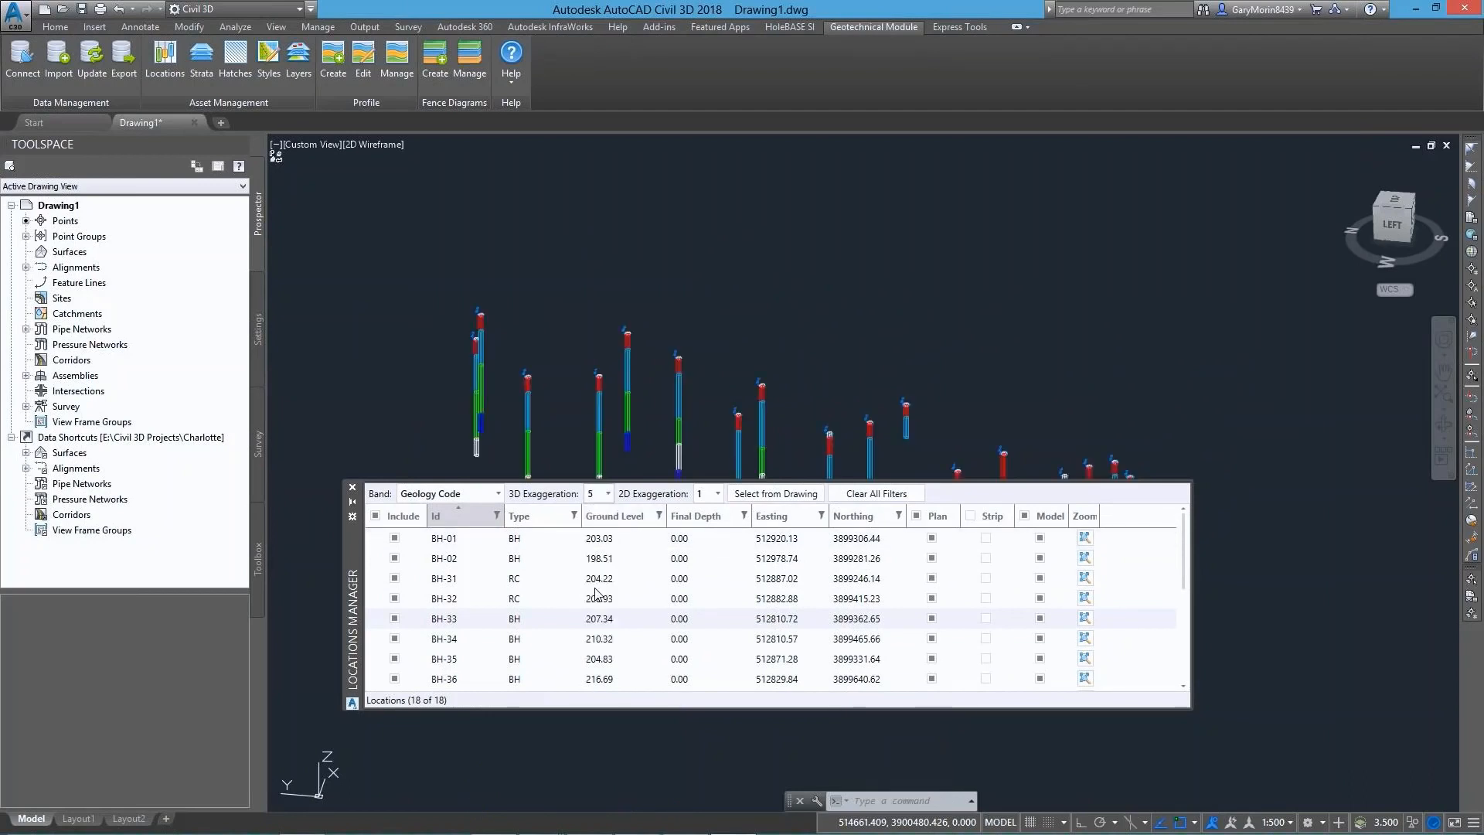
Try displaying the boreholes by the Legend Code band, and switch back to Geology Code
{"action": "left_click", "coordinate": [491, 498]}
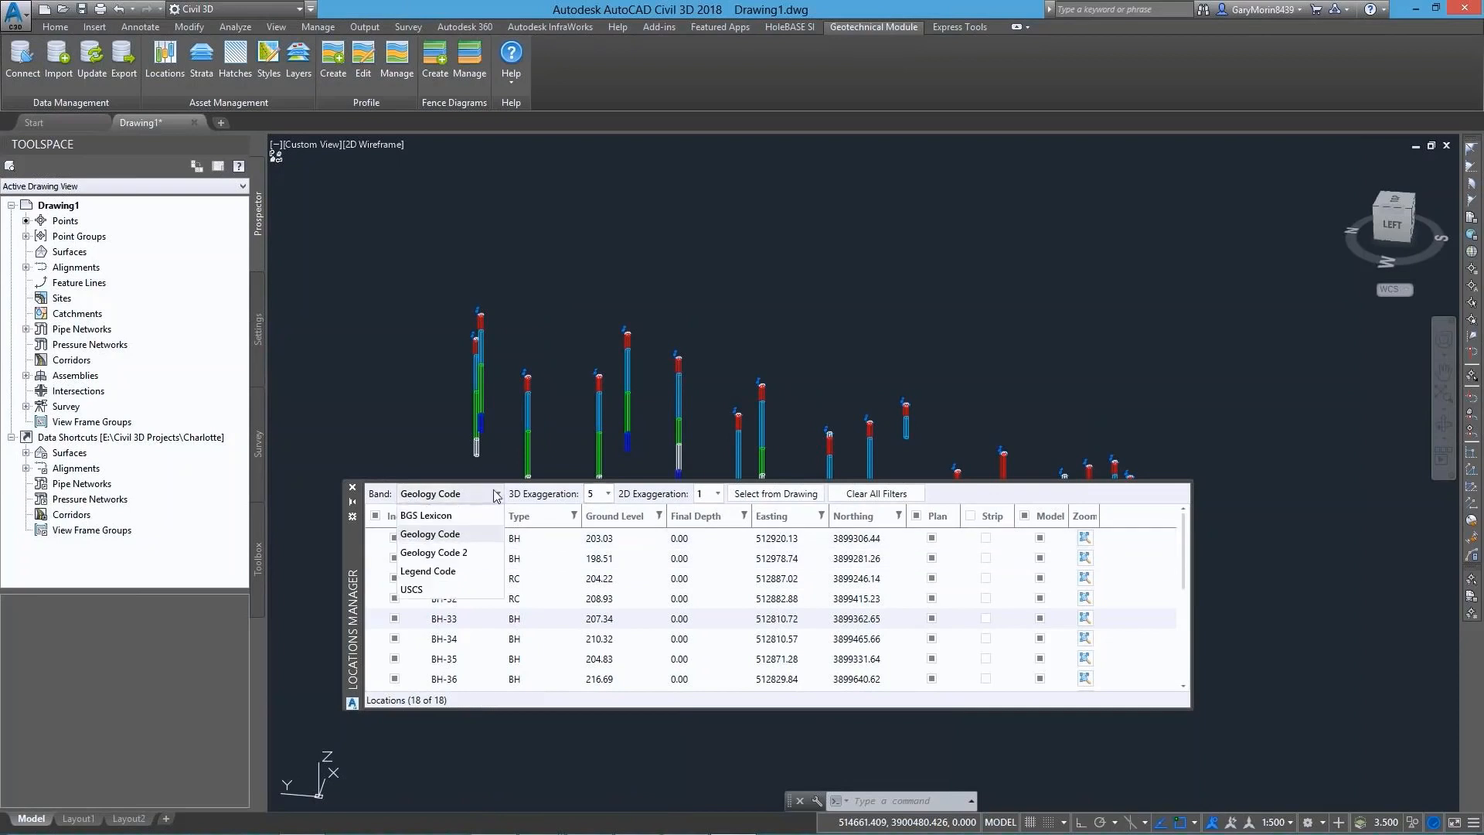
{"action": "left_click", "coordinate": [451, 576]}
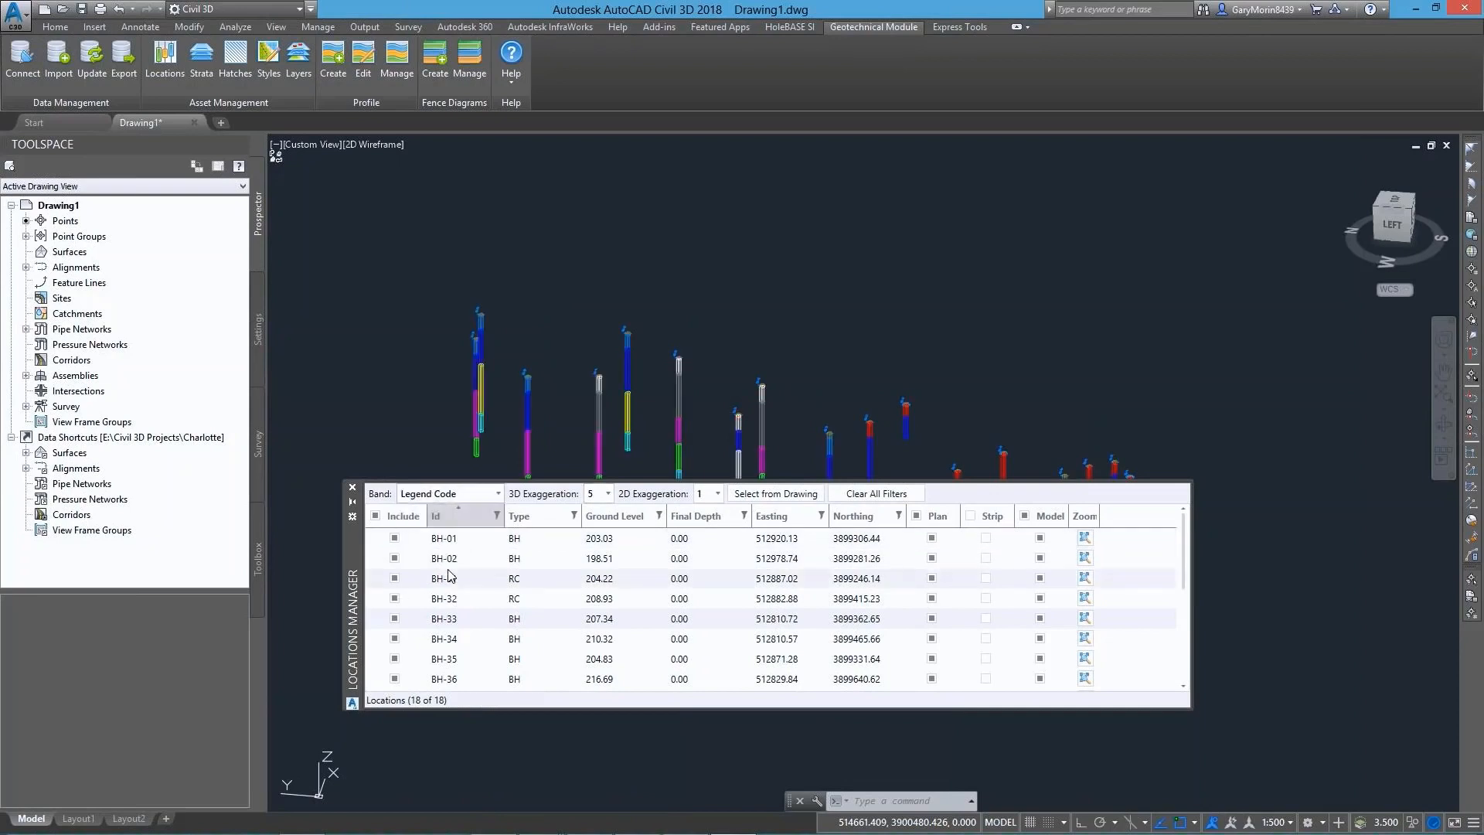
{"action": "left_click", "coordinate": [451, 498]}
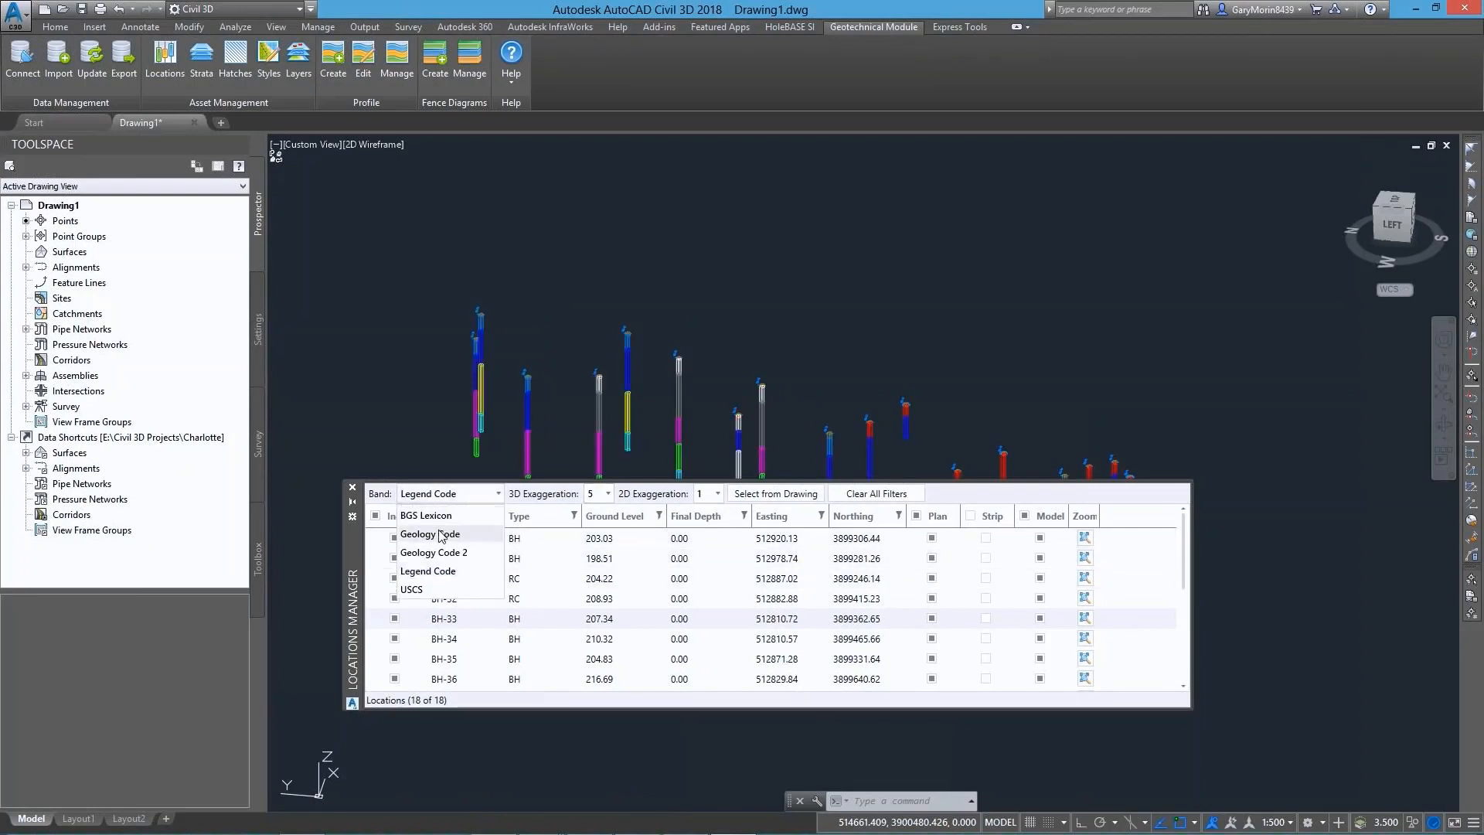
{"action": "left_click", "coordinate": [452, 535]}
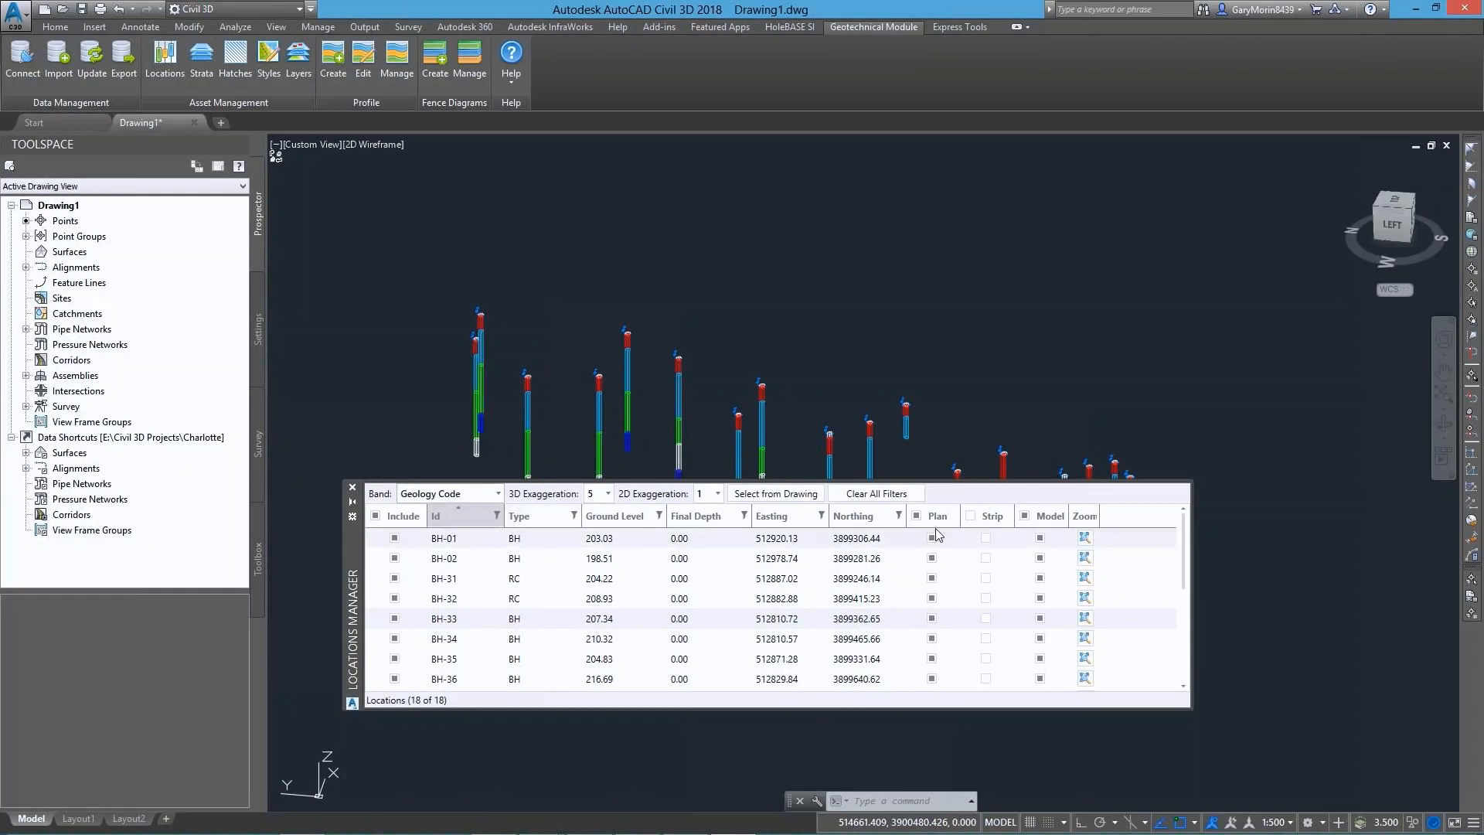
Turn off the 3D model display for all borehole locations
{"action": "left_click", "coordinate": [1026, 517]}
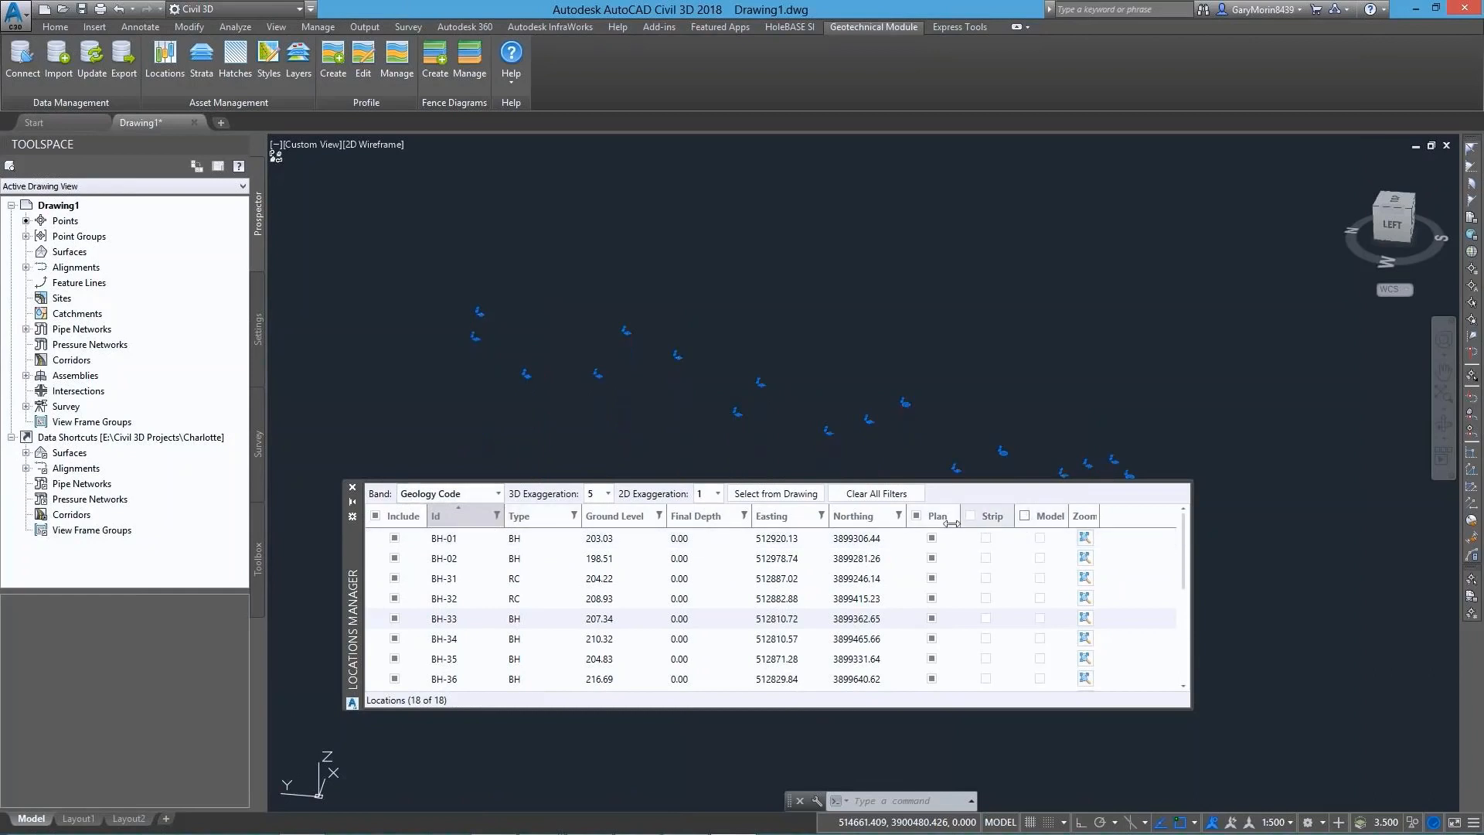
Turn on the 3D model display for all borehole locations and switch the drawing to the Top view
{"action": "left_click", "coordinate": [1026, 517]}
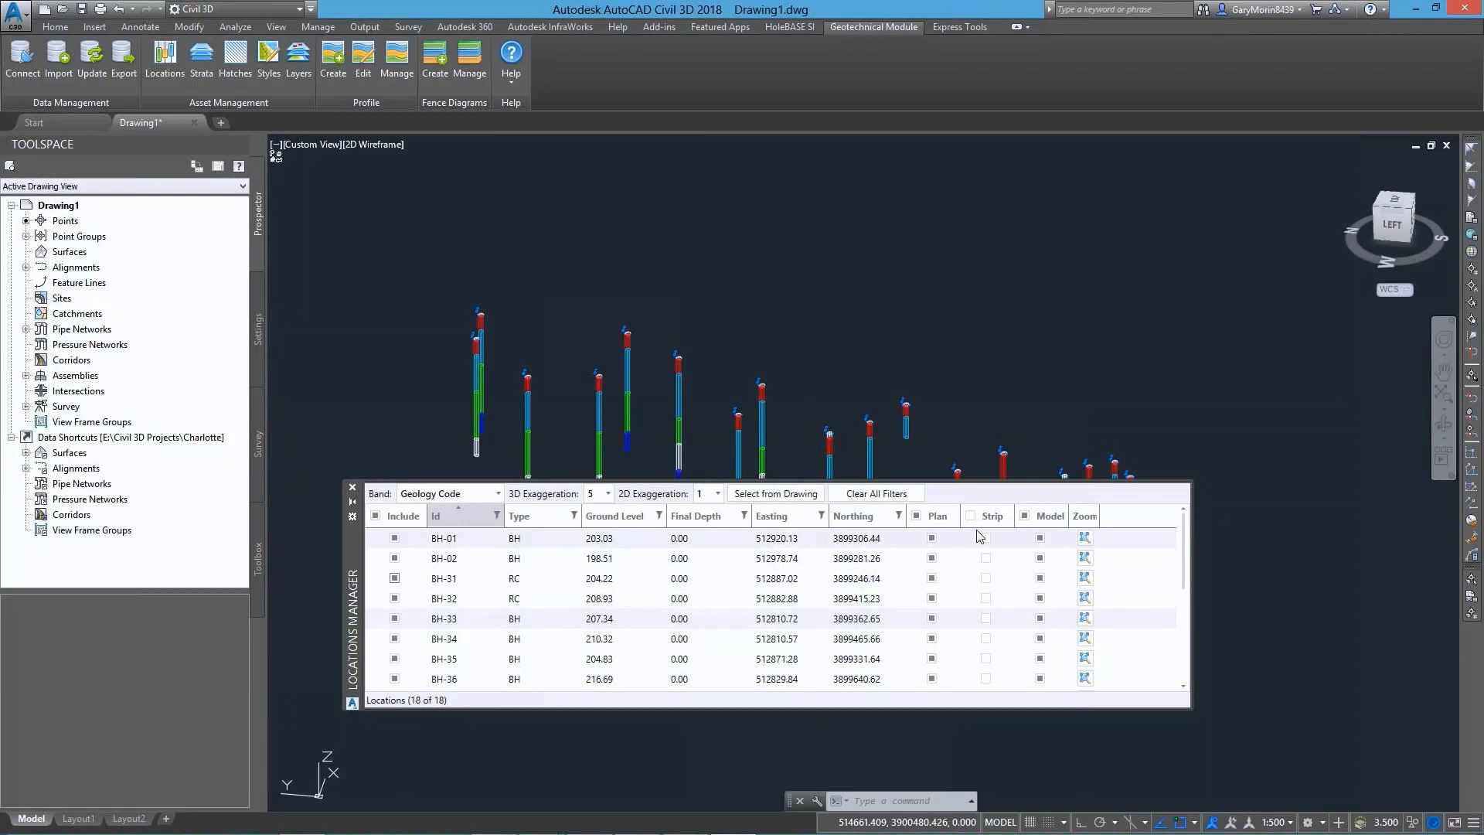
{"action": "left_click", "coordinate": [304, 146]}
{"action": "left_click", "coordinate": [328, 181]}
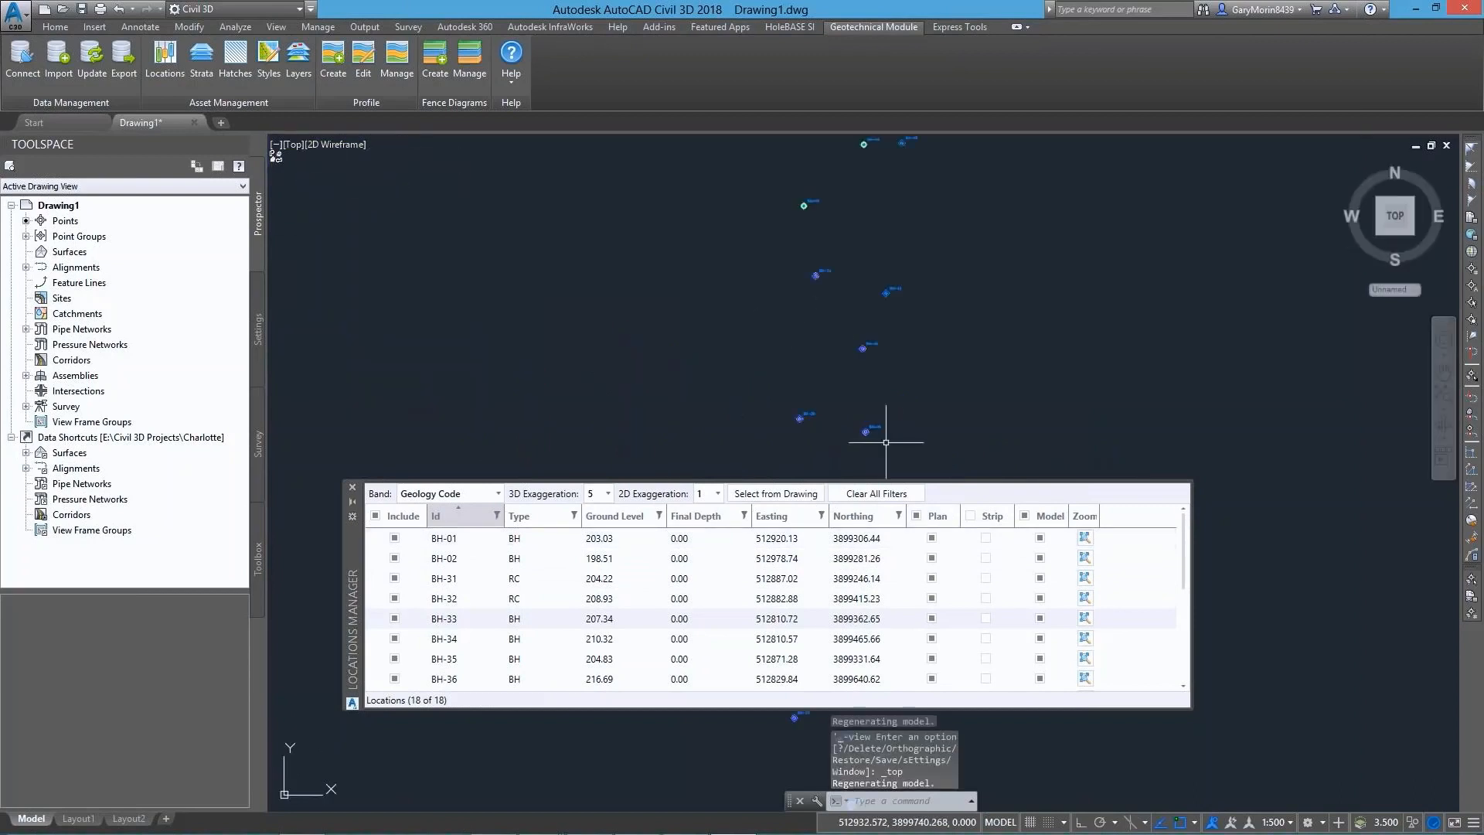
Filter the locations list to boreholes BH-38, BH-39, BH-40, BH-42 and BH-45 by selecting them from the drawing
{"action": "left_click", "coordinate": [775, 494]}
{"action": "left_click", "coordinate": [971, 416]}
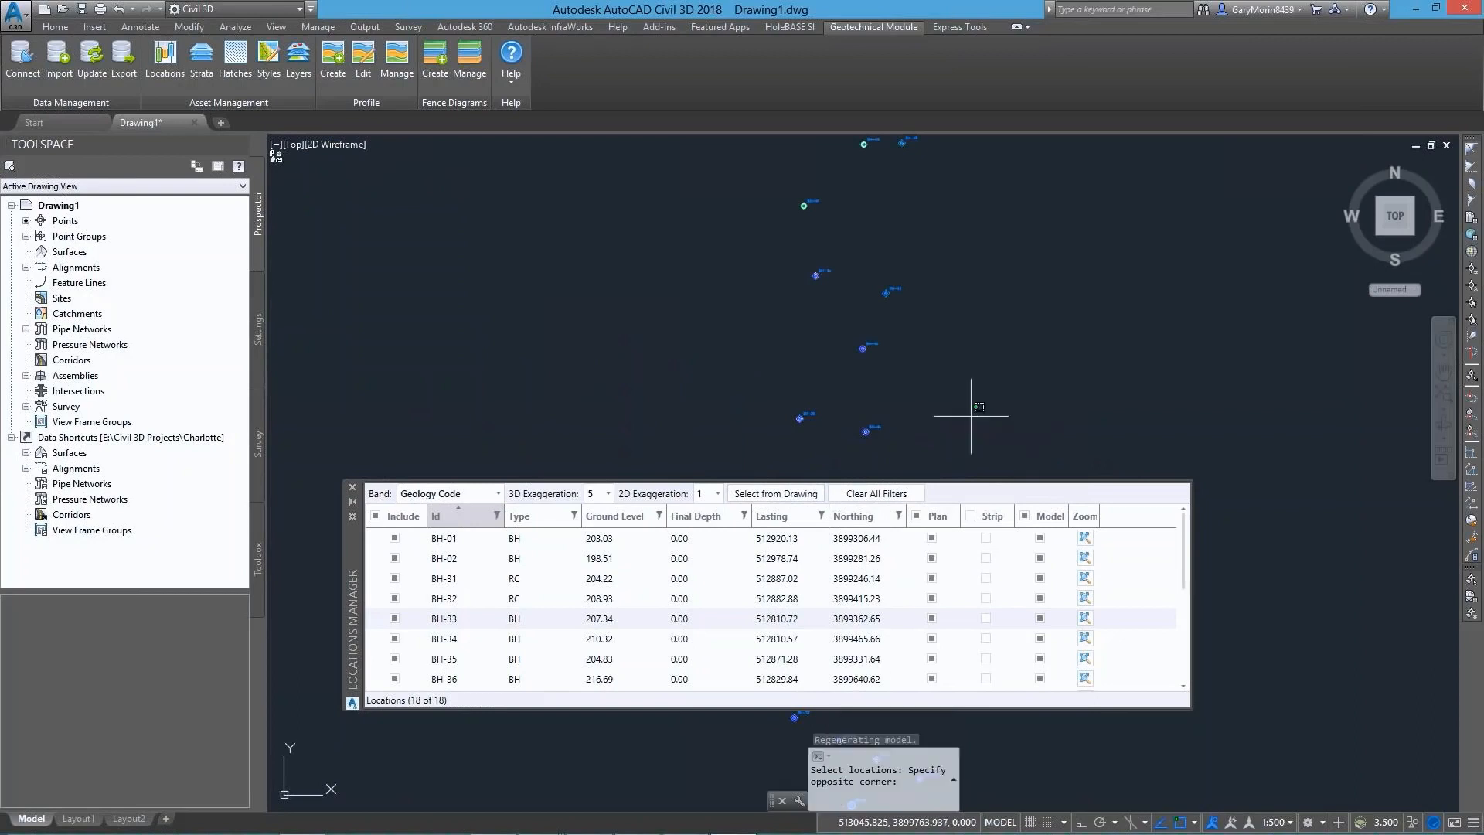
{"action": "left_click", "coordinate": [733, 200]}
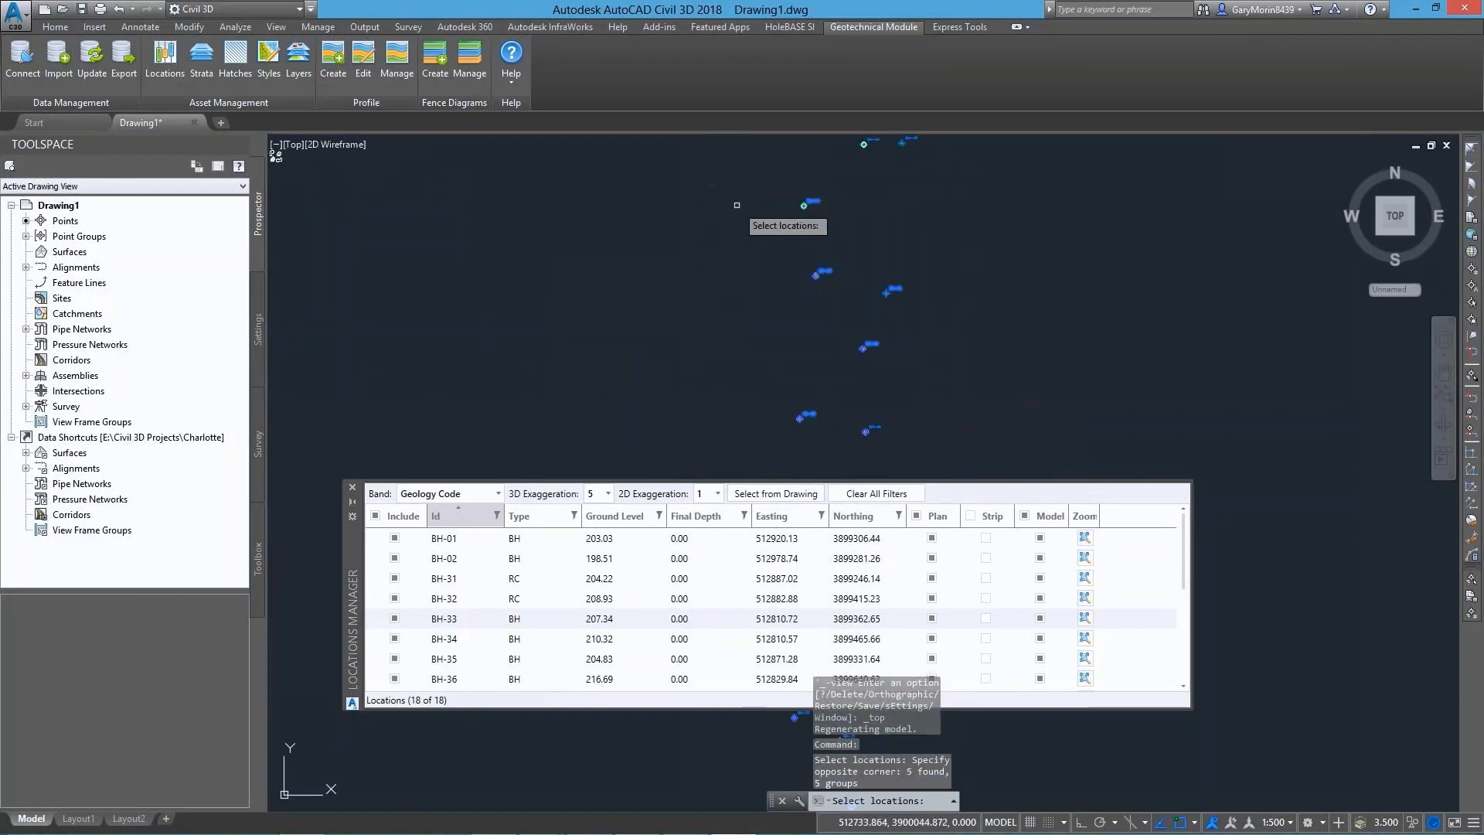
{"action": "key", "text": "Return"}
Turn on the plan strip display for the filtered boreholes and inspect the strip at BH-39
{"action": "left_click", "coordinate": [970, 516]}
{"action": "scroll", "coordinate": [861, 281], "scroll_direction": "up", "scroll_amount": 10}
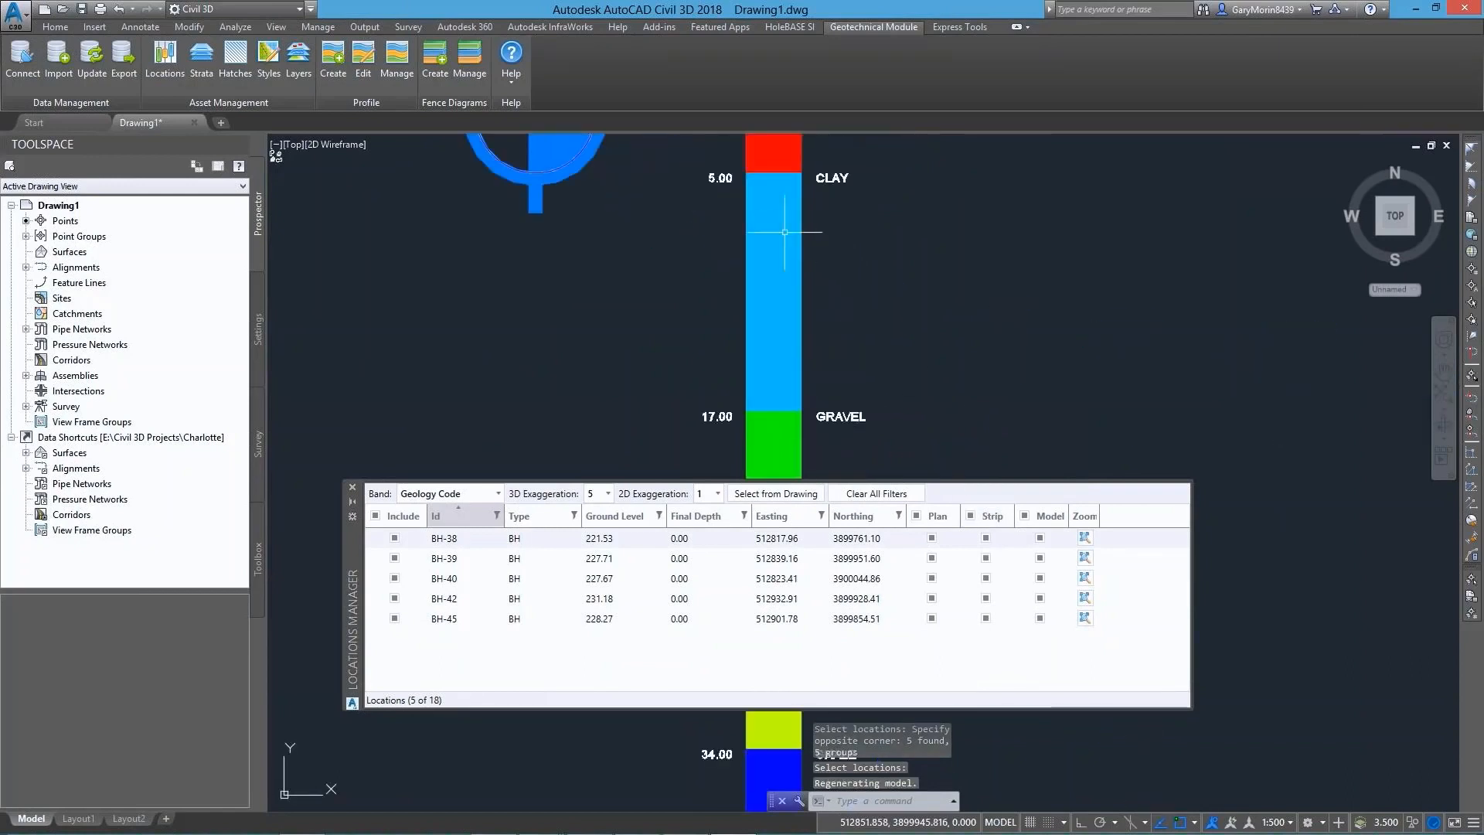
{"action": "middle_click_drag", "start_coordinate": [920, 145], "coordinate": [967, 263]}
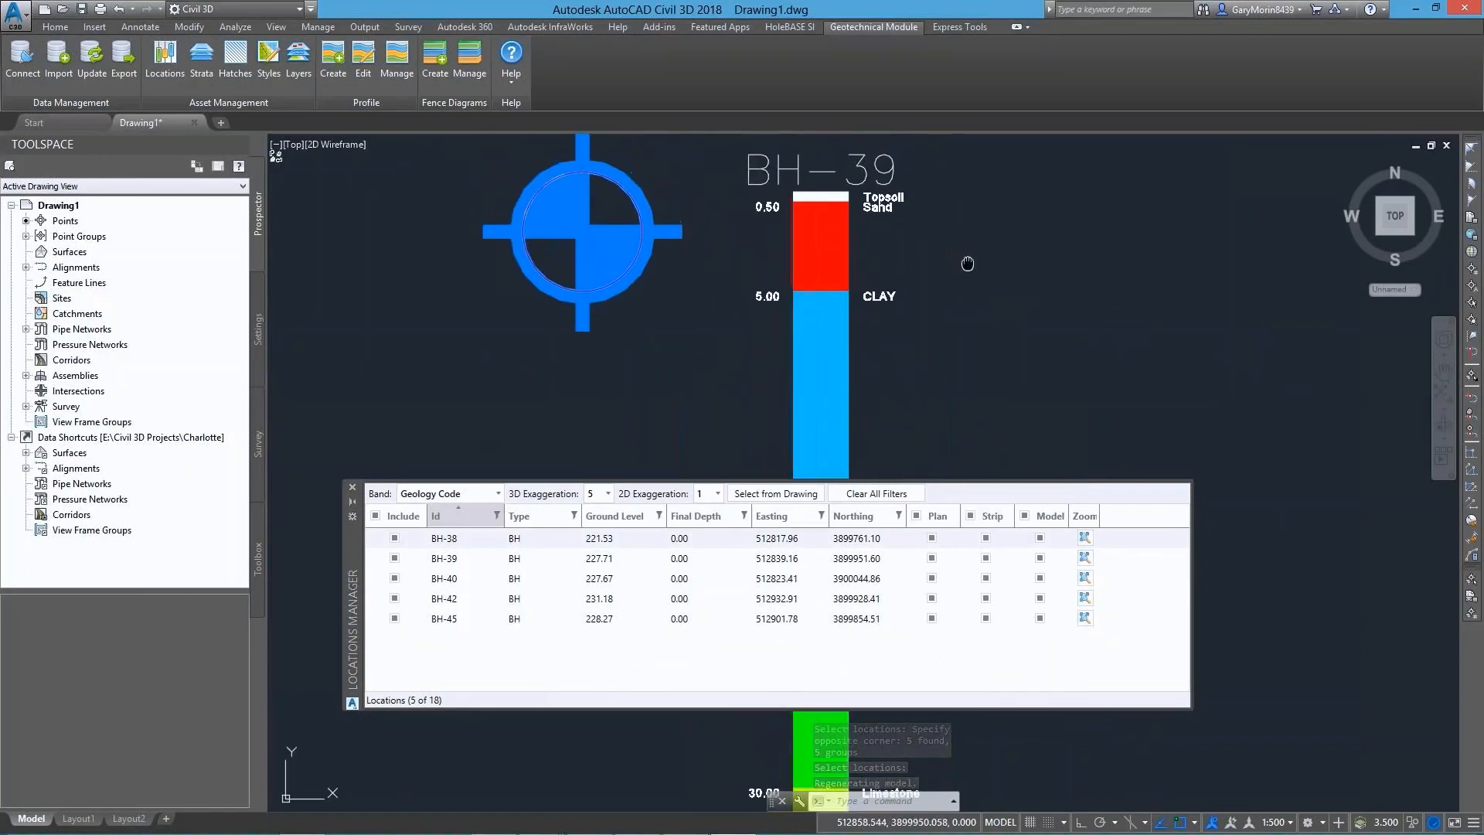
{"action": "scroll", "coordinate": [962, 314], "scroll_direction": "down", "scroll_amount": 3}
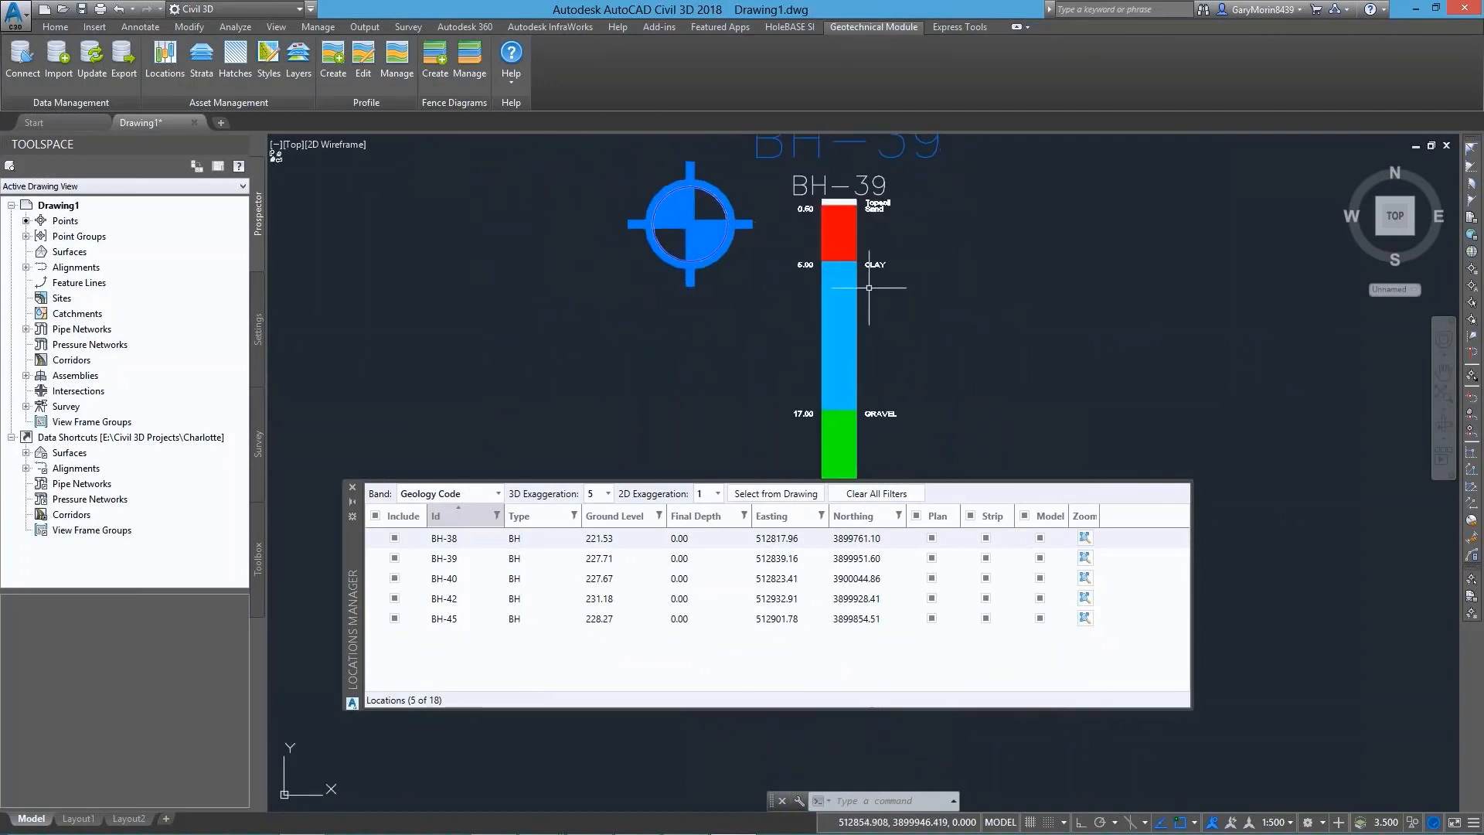
Make Legend Code the current geotechnical style group, save it, and check the restyled strips at the filtered boreholes
{"action": "left_click", "coordinate": [271, 63]}
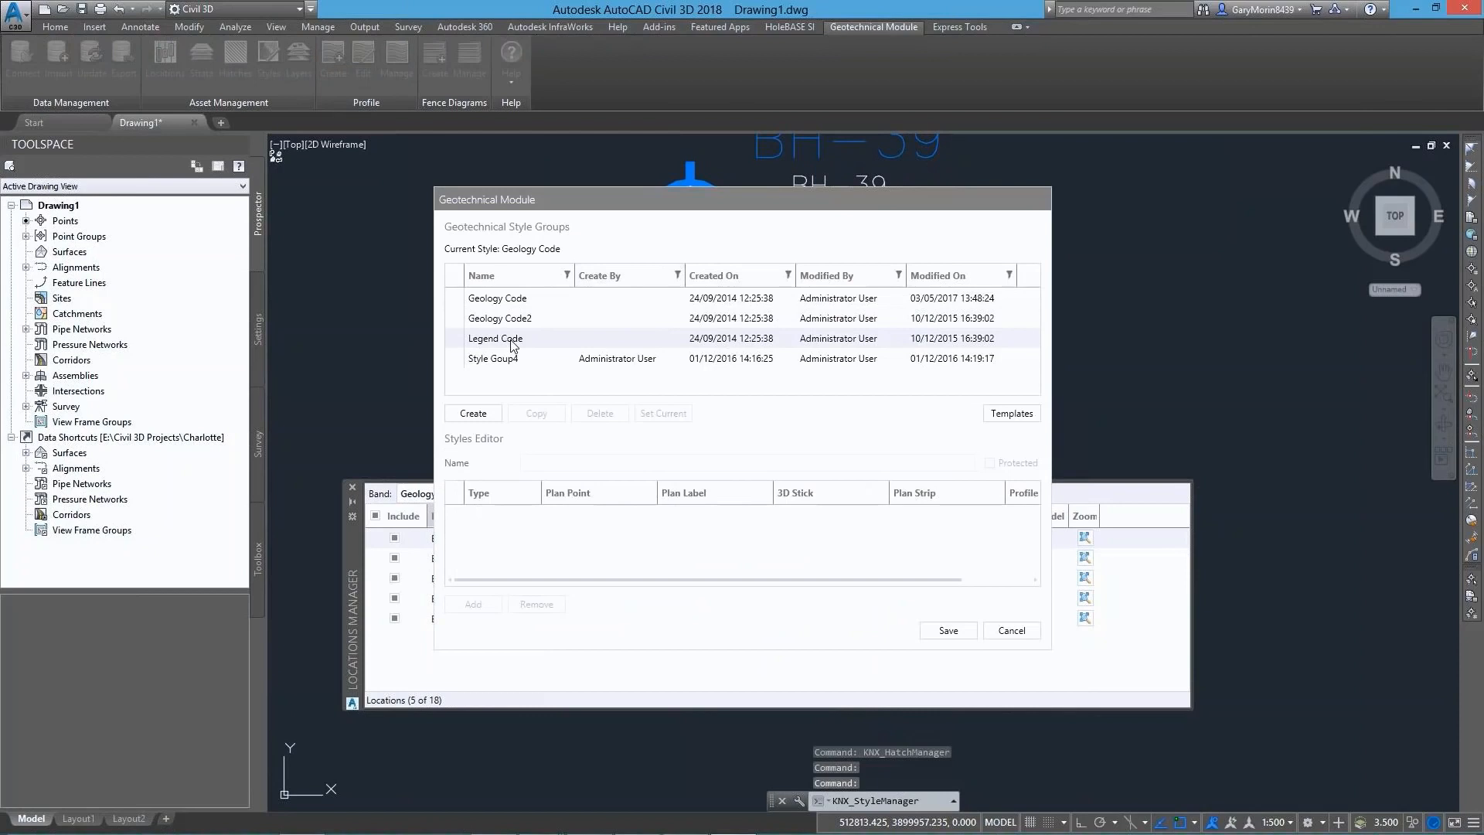
{"action": "left_click", "coordinate": [513, 342]}
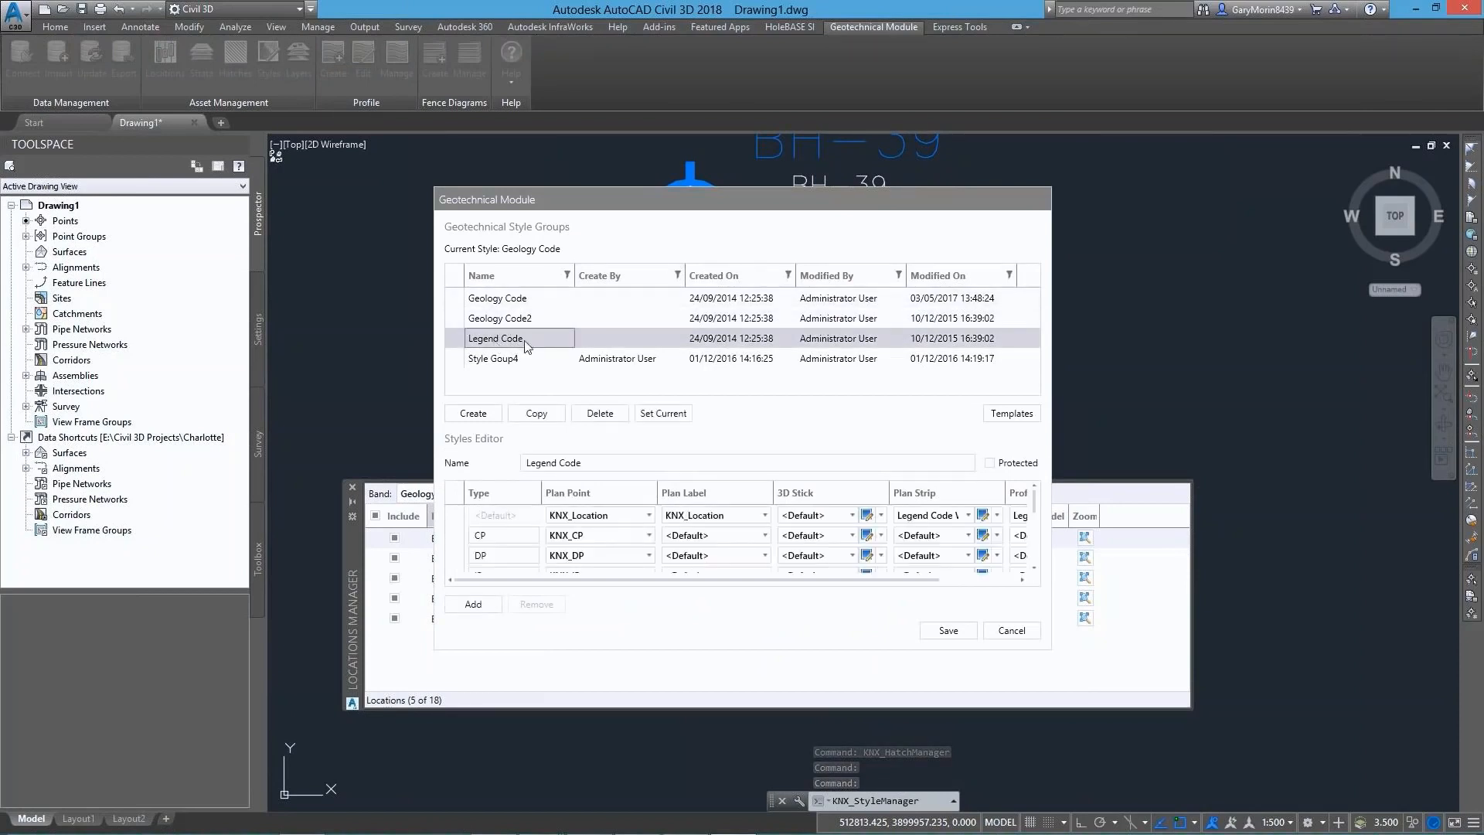
{"action": "left_click", "coordinate": [670, 414]}
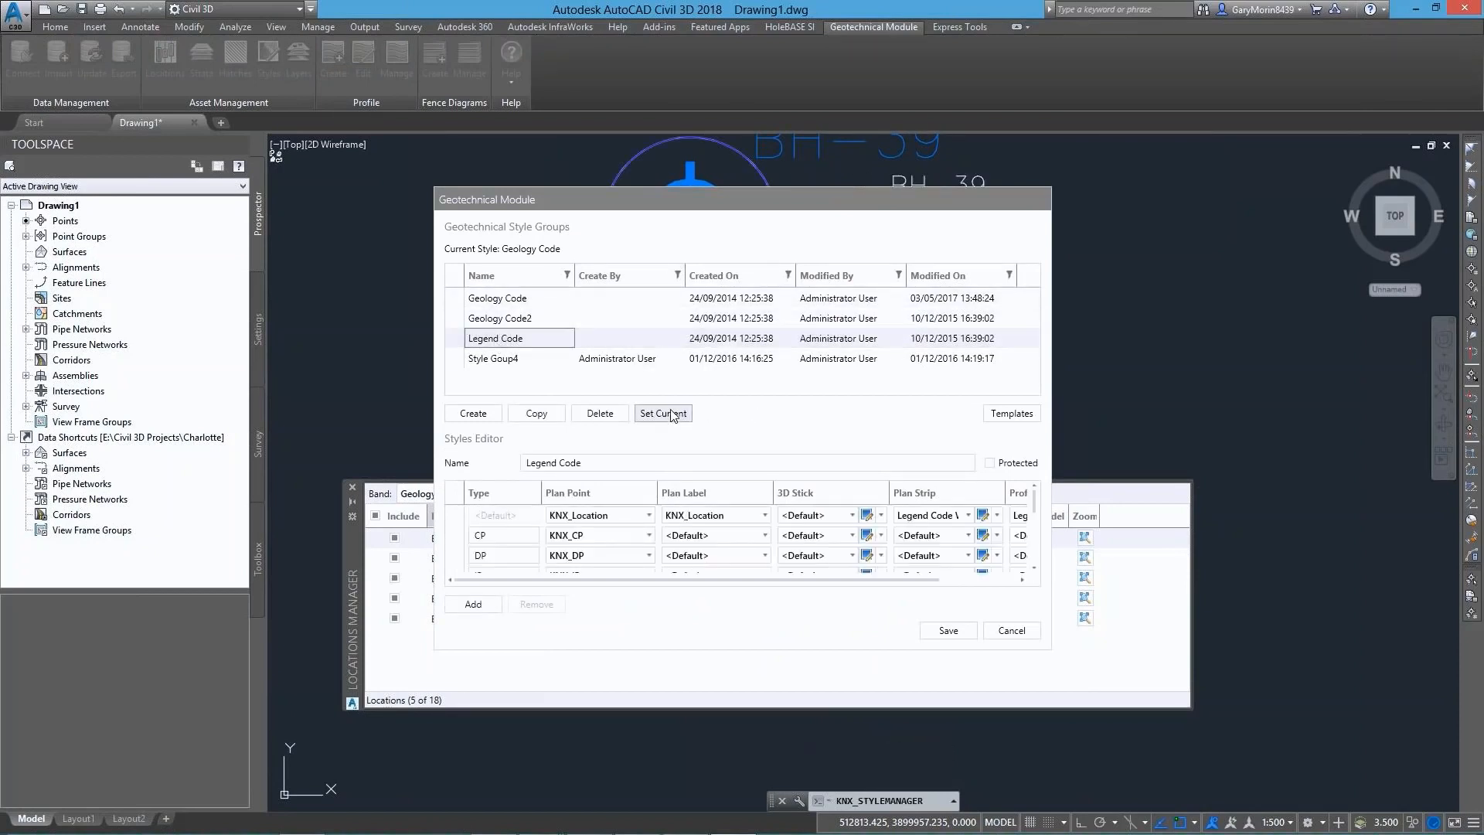
{"action": "left_click", "coordinate": [948, 630]}
{"action": "scroll", "coordinate": [980, 283], "scroll_direction": "down", "scroll_amount": 2}
{"action": "mouse_move", "coordinate": [1013, 315]}
{"action": "middle_mouse_down"}
{"action": "mouse_move", "coordinate": [838, 209]}
{"action": "mouse_move", "coordinate": [749, 231]}
{"action": "middle_mouse_up"}
{"action": "mouse_move", "coordinate": [1167, 341]}
{"action": "middle_mouse_down"}
{"action": "mouse_move", "coordinate": [958, 332]}
{"action": "mouse_move", "coordinate": [917, 374]}
{"action": "mouse_move", "coordinate": [783, 86]}
{"action": "middle_mouse_up"}
{"action": "scroll", "coordinate": [906, 321], "scroll_direction": "down", "scroll_amount": 3}
{"action": "middle_click_drag", "start_coordinate": [731, 364], "coordinate": [978, 126]}
{"action": "scroll", "coordinate": [867, 310], "scroll_direction": "up", "scroll_amount": 2}
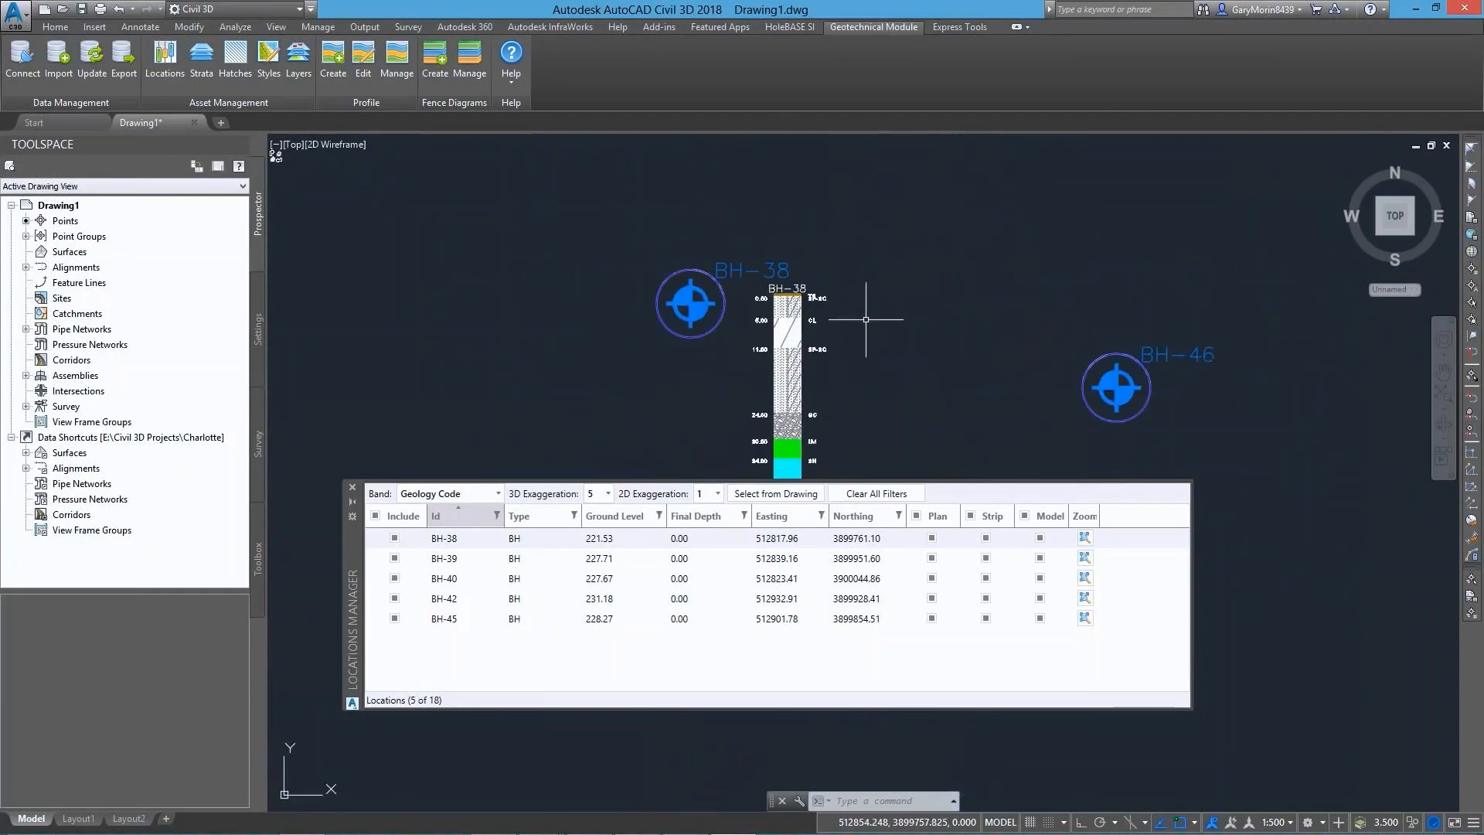
Close the Locations Manager and open the Strata Manager
{"action": "left_click", "coordinate": [352, 487]}
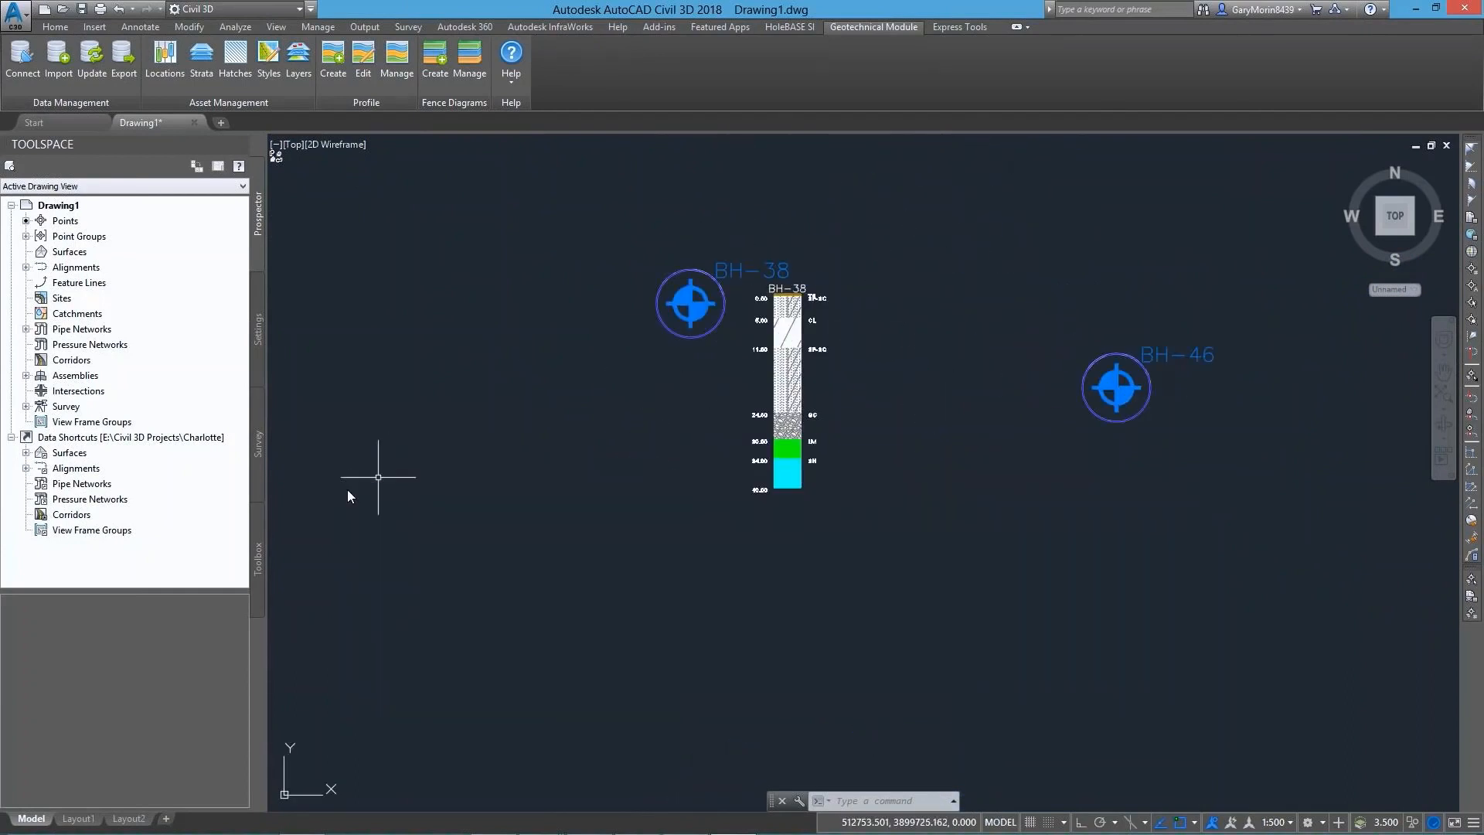
{"action": "scroll", "coordinate": [571, 456], "scroll_direction": "down", "scroll_amount": 4}
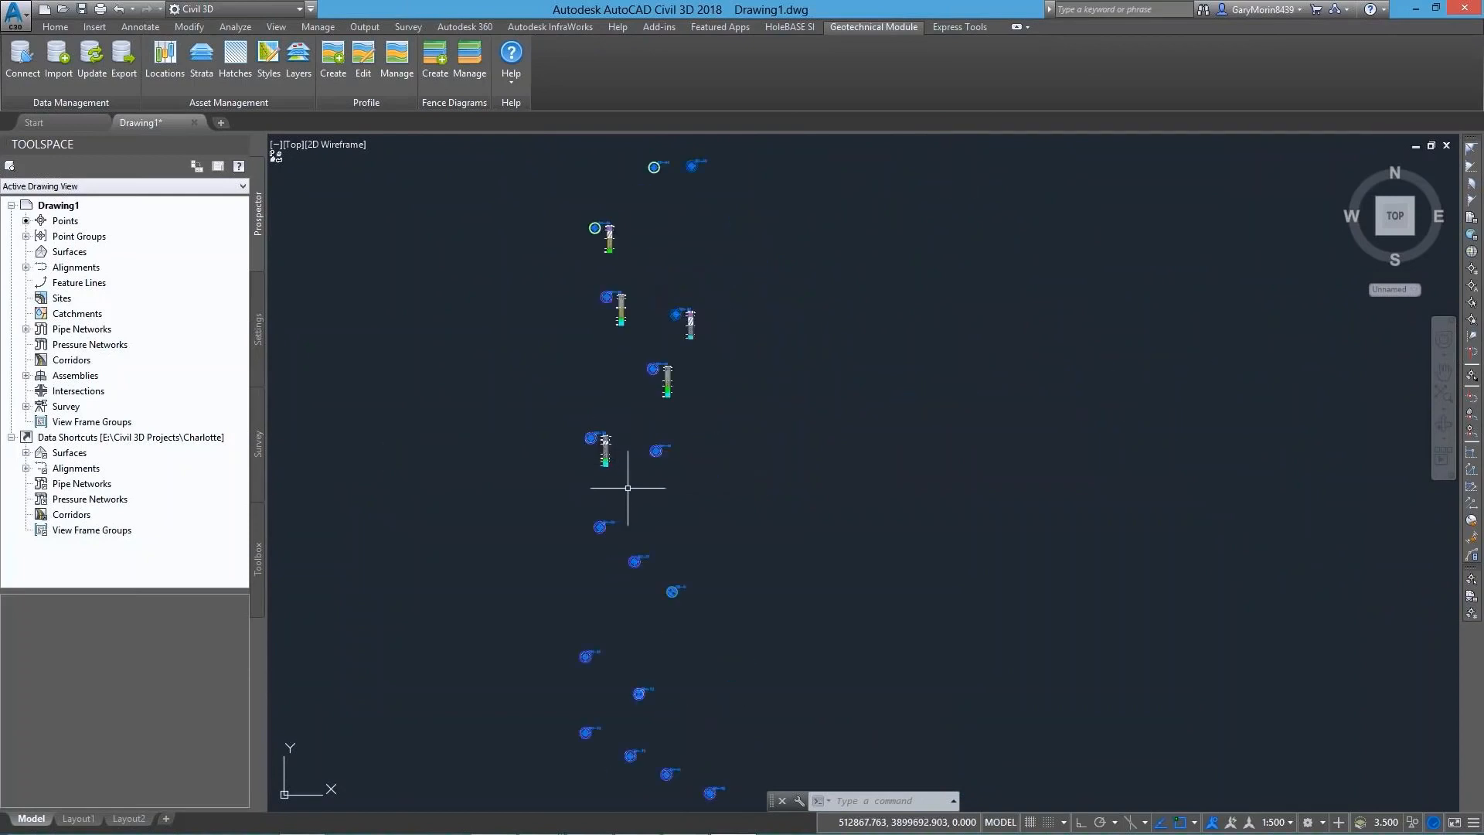
{"action": "left_click", "coordinate": [268, 60]}
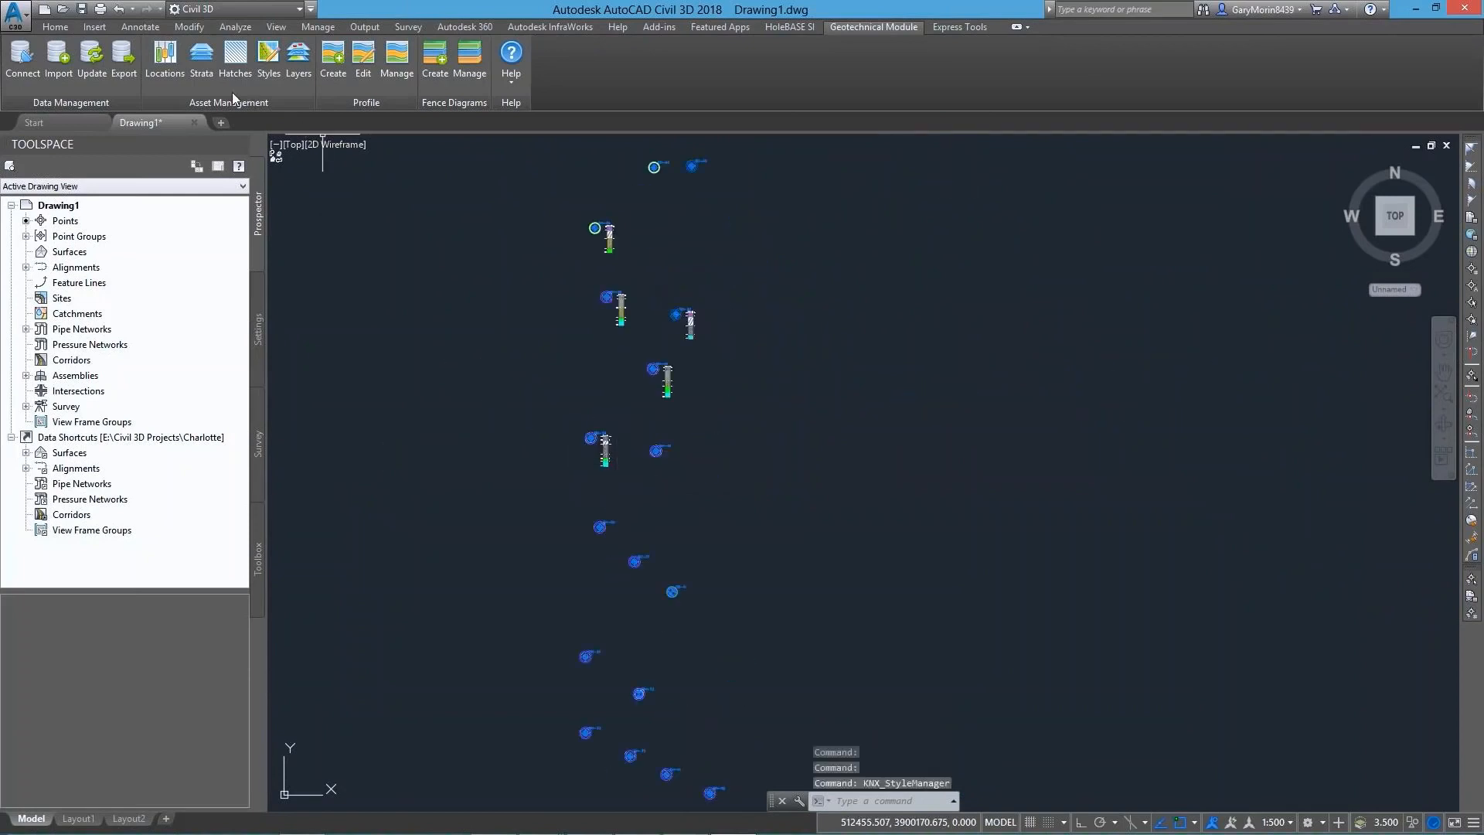
{"action": "left_click", "coordinate": [202, 61]}
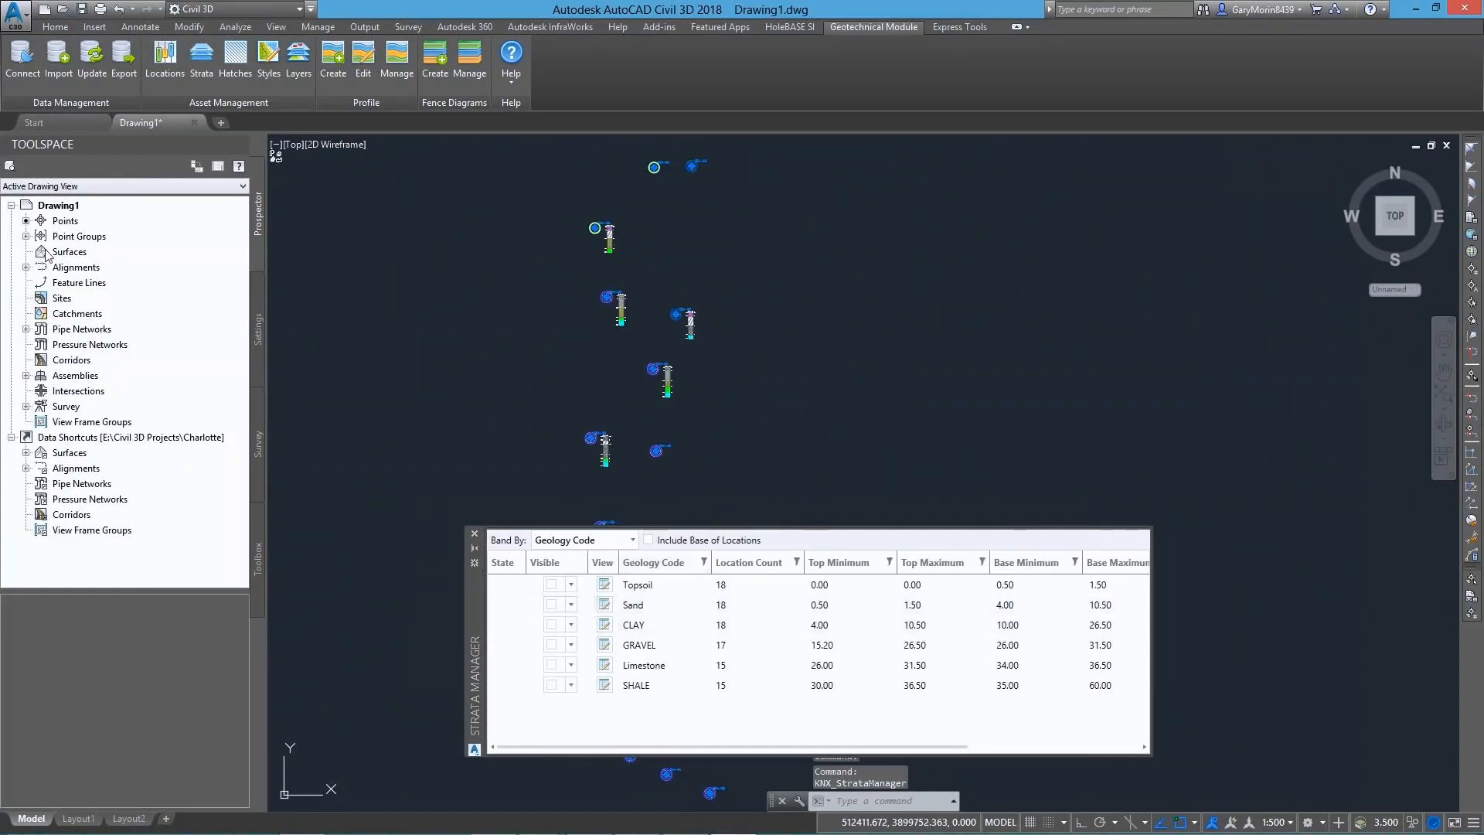
Make the Topsoil, Sand, CLAY, GRAVEL, Limestone and SHALE strata visible and list their surfaces in the drawing's Surfaces collection
{"action": "left_click", "coordinate": [69, 251]}
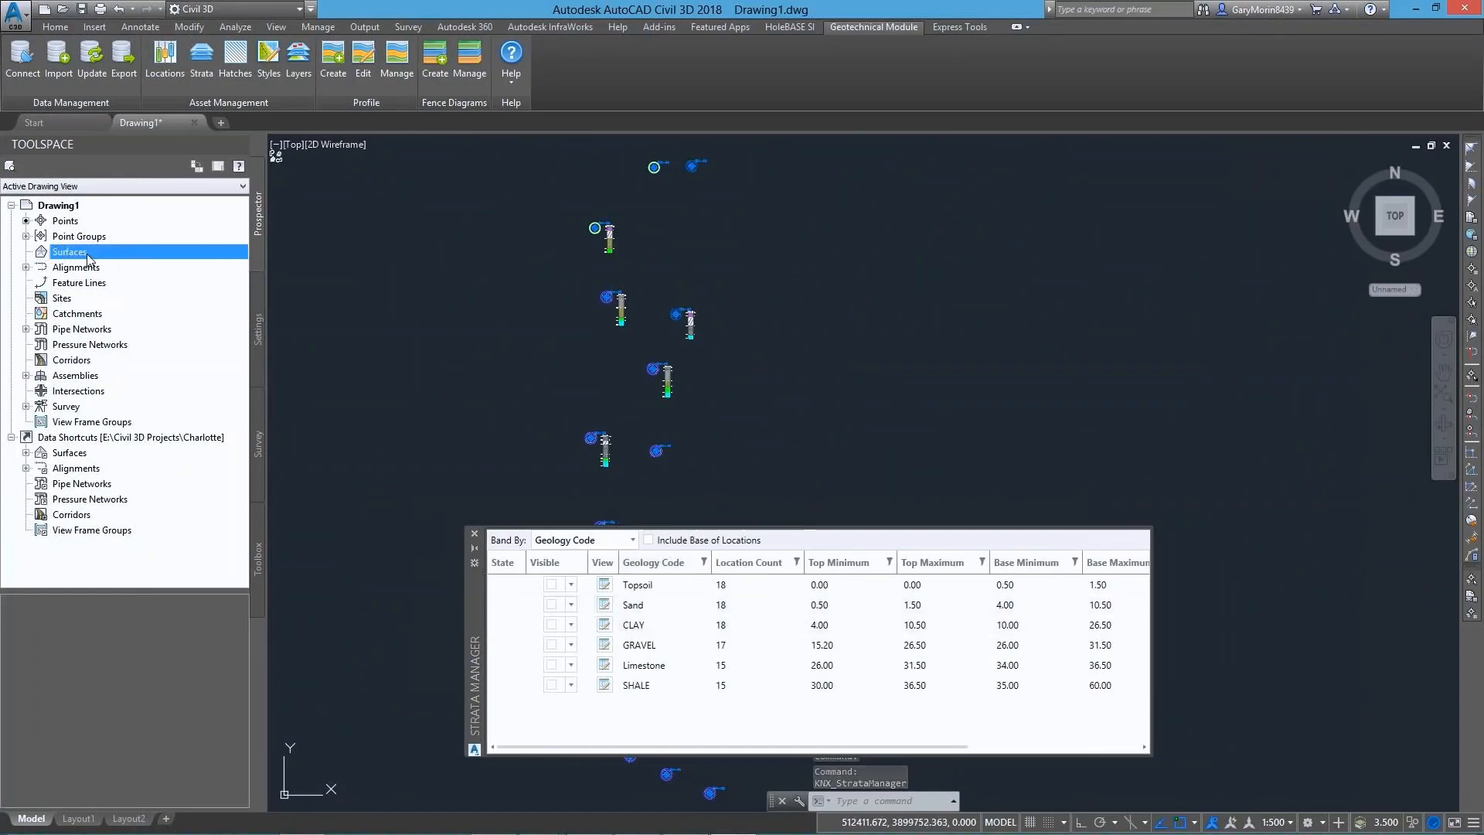
{"action": "left_click", "coordinate": [551, 584]}
{"action": "left_click", "coordinate": [551, 604]}
{"action": "left_click", "coordinate": [551, 625]}
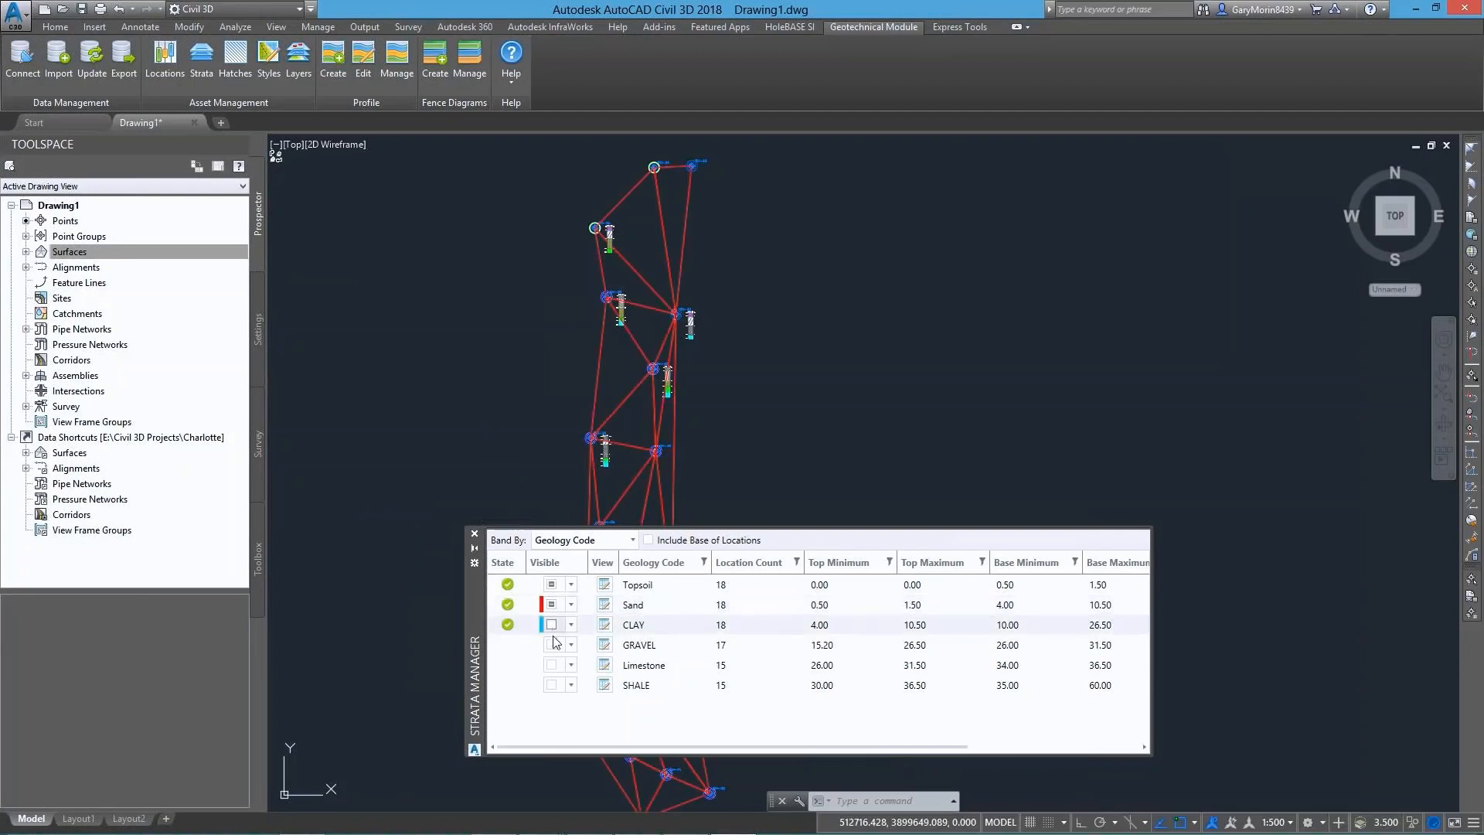
{"action": "left_click", "coordinate": [552, 644]}
{"action": "left_click", "coordinate": [551, 665]}
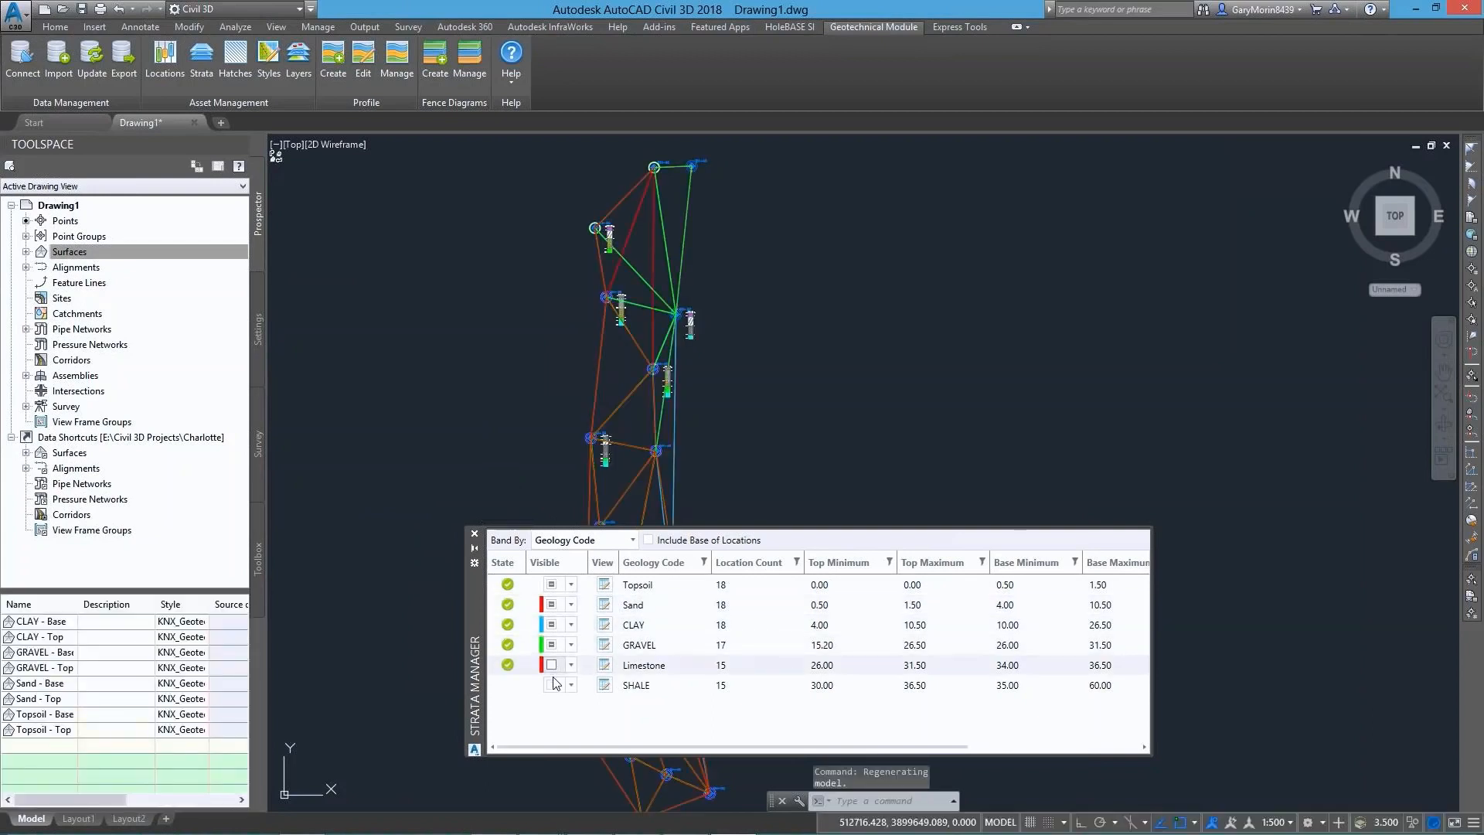
{"action": "left_click", "coordinate": [551, 685]}
{"action": "left_click", "coordinate": [25, 251]}
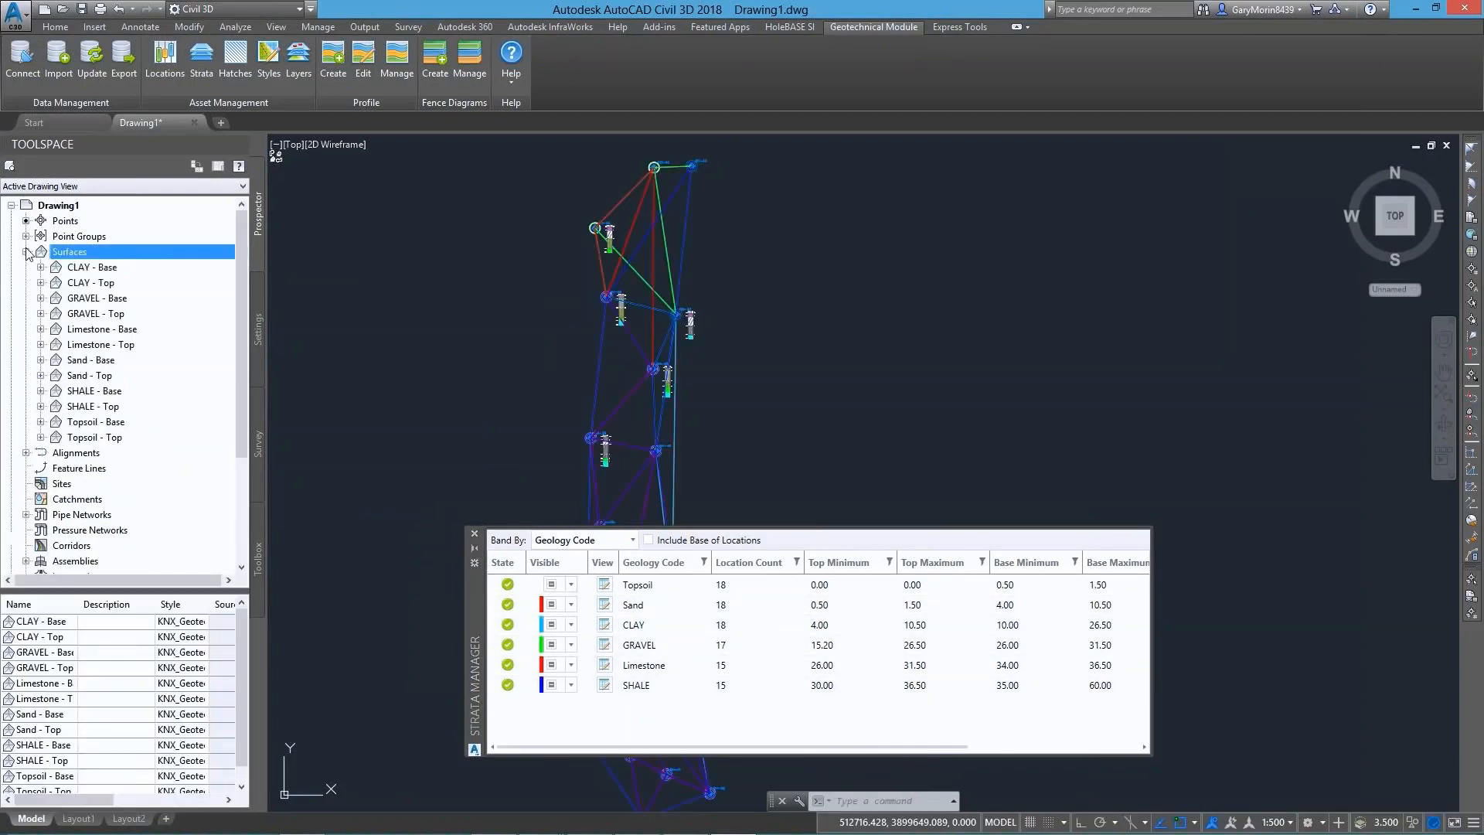
Close the Strata Manager and examine the strata surfaces and borehole models in 3D with the Realistic visual style
{"action": "left_click", "coordinate": [475, 534]}
{"action": "scroll", "coordinate": [630, 484], "scroll_direction": "down", "scroll_amount": 2}
{"action": "mouse_move", "coordinate": [622, 513]}
{"action": "middle_mouse_down", "text": "shift"}
{"action": "mouse_move", "coordinate": [1040, 309]}
{"action": "mouse_move", "coordinate": [798, 328]}
{"action": "mouse_move", "coordinate": [836, 510]}
{"action": "middle_mouse_up", "text": "shift"}
{"action": "scroll", "coordinate": [806, 376], "scroll_direction": "up", "scroll_amount": 2}
{"action": "middle_click_drag", "start_coordinate": [845, 418], "coordinate": [844, 388], "text": "shift"}
{"action": "left_click", "coordinate": [377, 143]}
{"action": "left_click", "coordinate": [418, 235]}
{"action": "mouse_move", "coordinate": [858, 457]}
{"action": "middle_mouse_down"}
{"action": "mouse_move", "coordinate": [908, 454]}
{"action": "mouse_move", "coordinate": [848, 430]}
{"action": "mouse_move", "coordinate": [663, 414]}
{"action": "mouse_move", "coordinate": [888, 434]}
{"action": "mouse_move", "coordinate": [911, 328]}
{"action": "middle_mouse_up"}
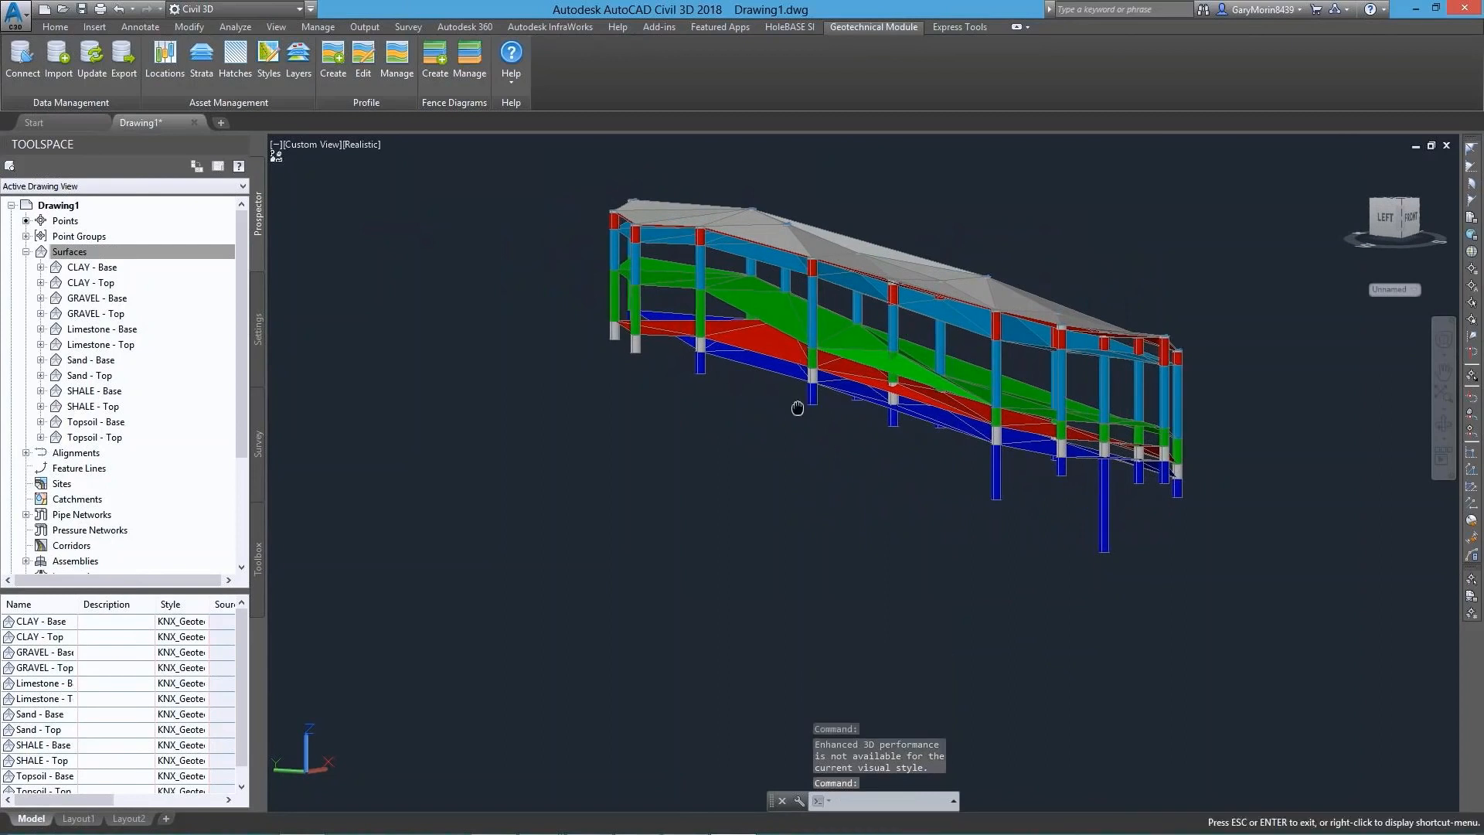
{"action": "middle_click_drag", "start_coordinate": [798, 410], "coordinate": [781, 430], "text": "shift"}
Return the drawing to the 2D Wireframe visual style and the Top view
{"action": "left_click", "coordinate": [362, 146]}
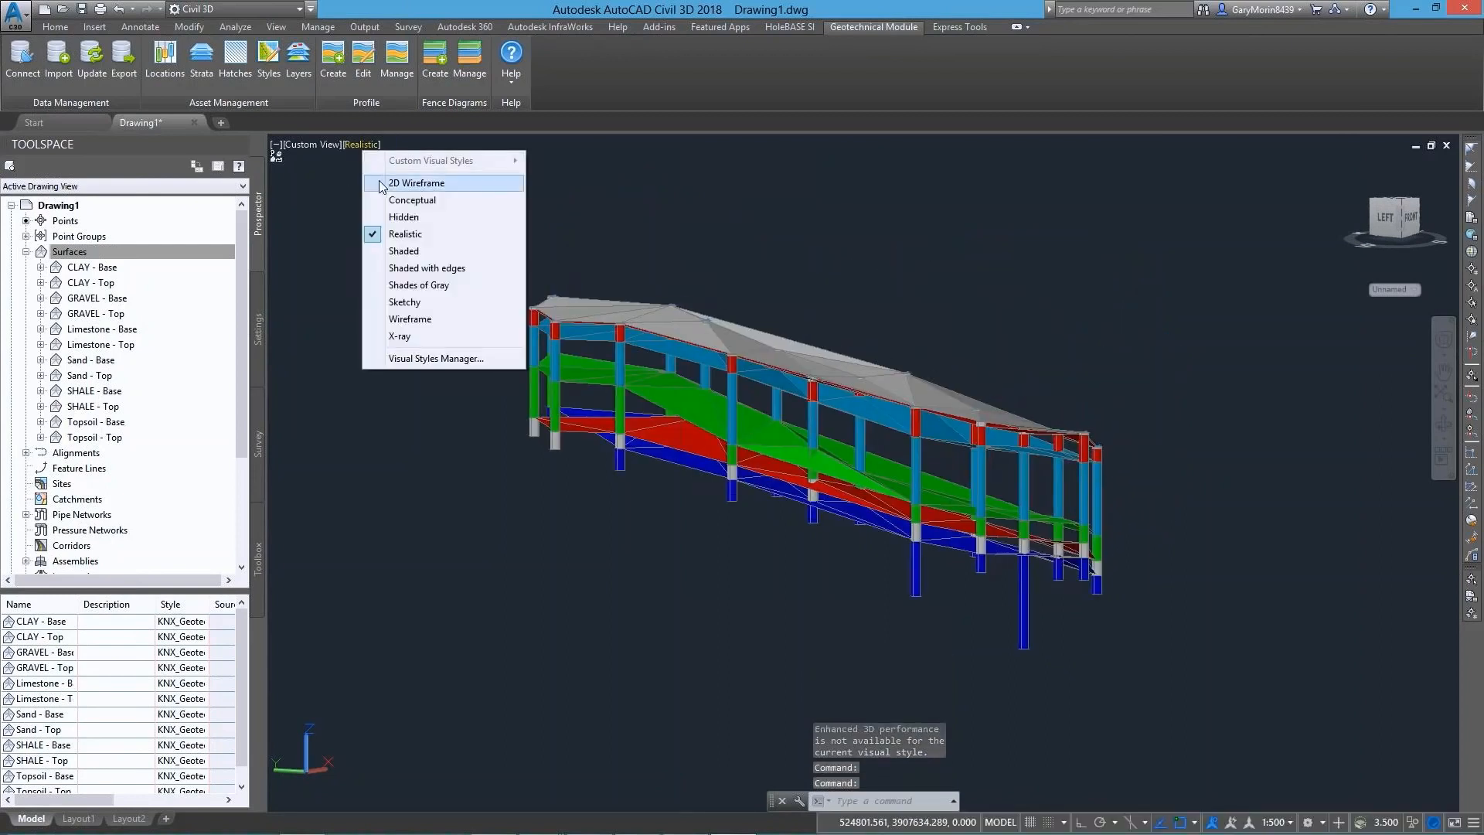
{"action": "left_click", "coordinate": [400, 184]}
{"action": "left_click", "coordinate": [293, 144]}
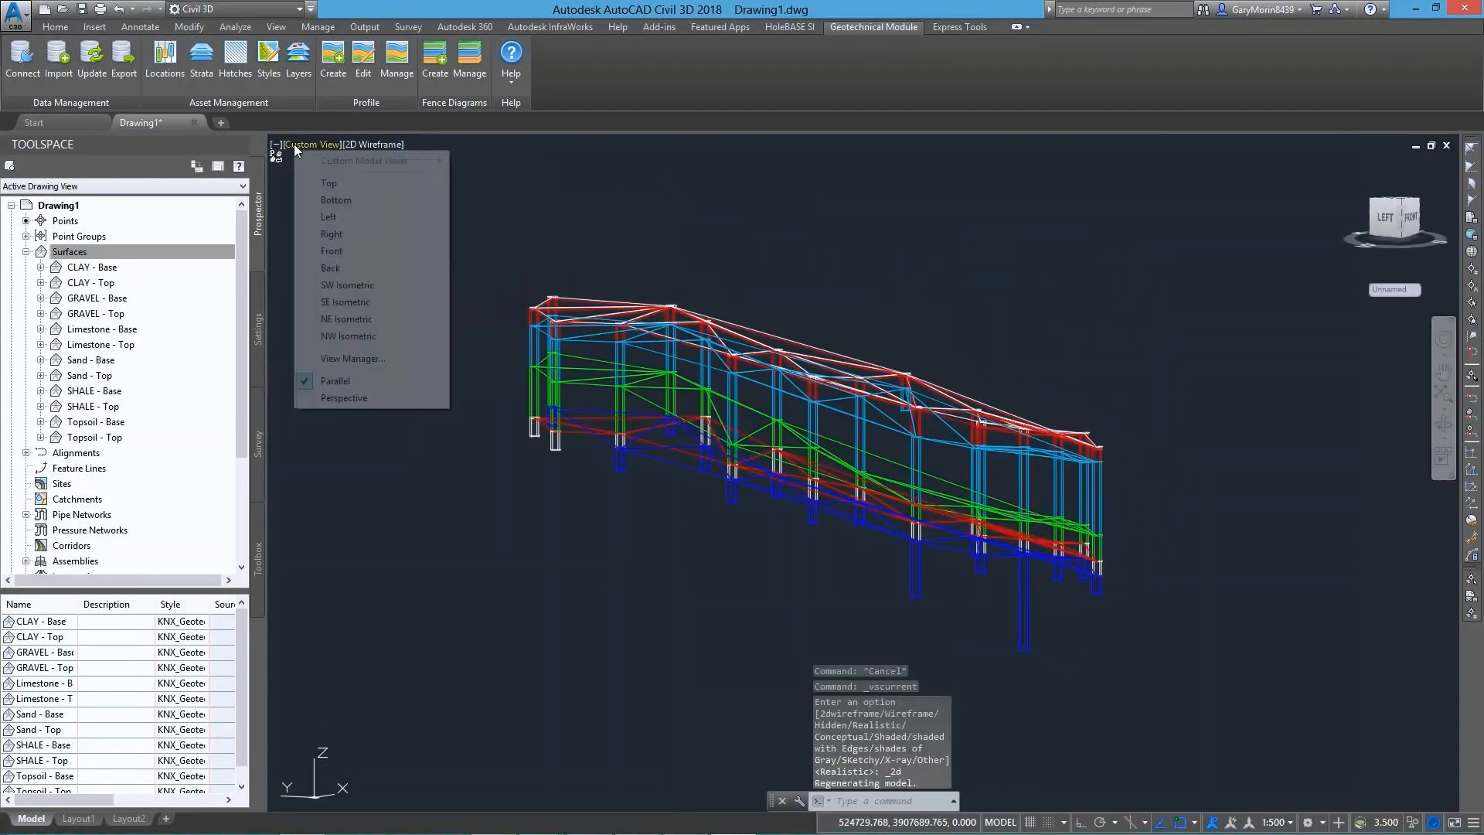
{"action": "left_click", "coordinate": [330, 182]}
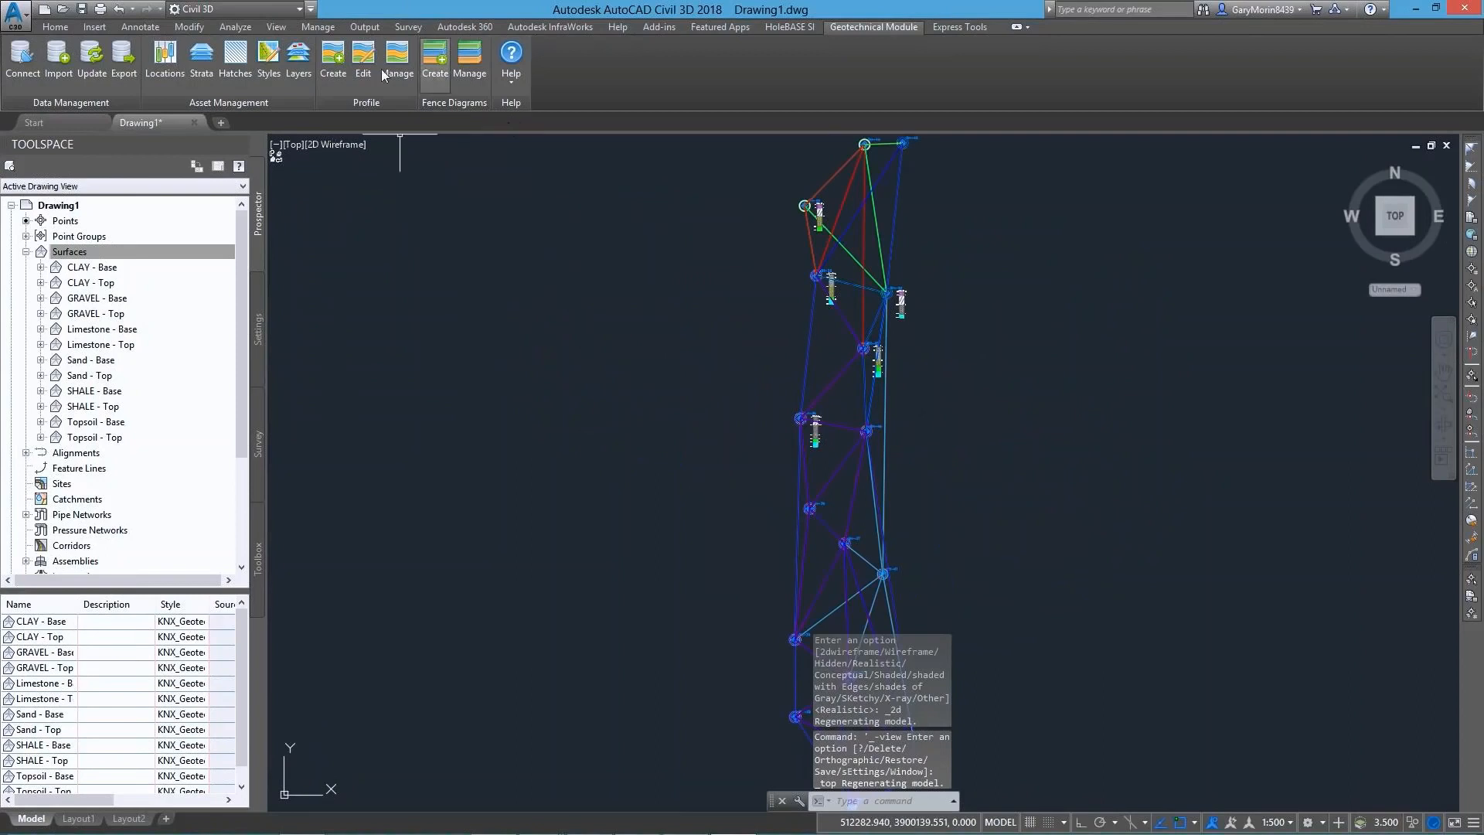
Split the model space into two side-by-side viewports
{"action": "left_click", "coordinate": [277, 28]}
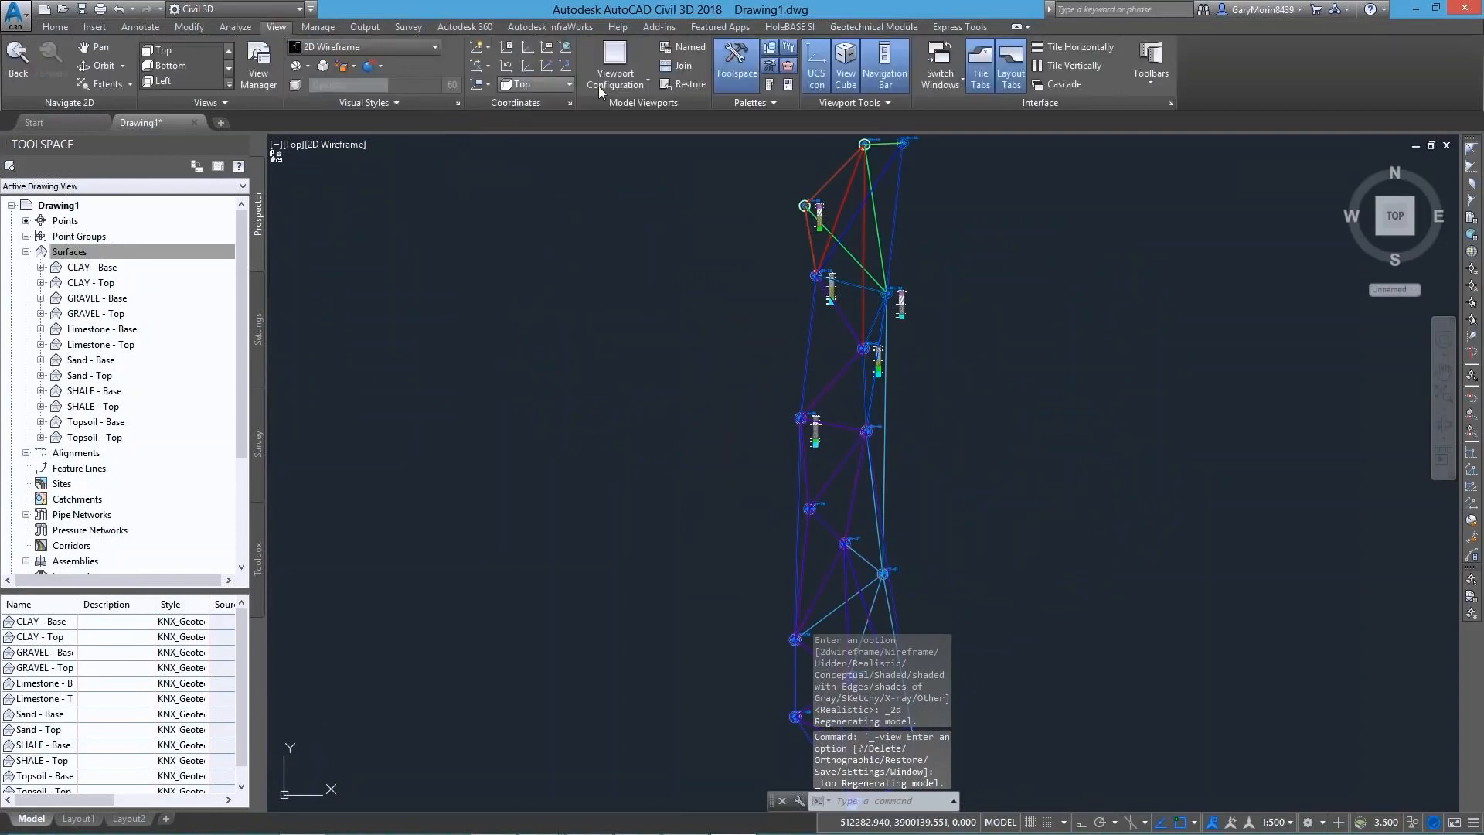
{"action": "left_click", "coordinate": [638, 85]}
{"action": "left_click", "coordinate": [638, 145]}
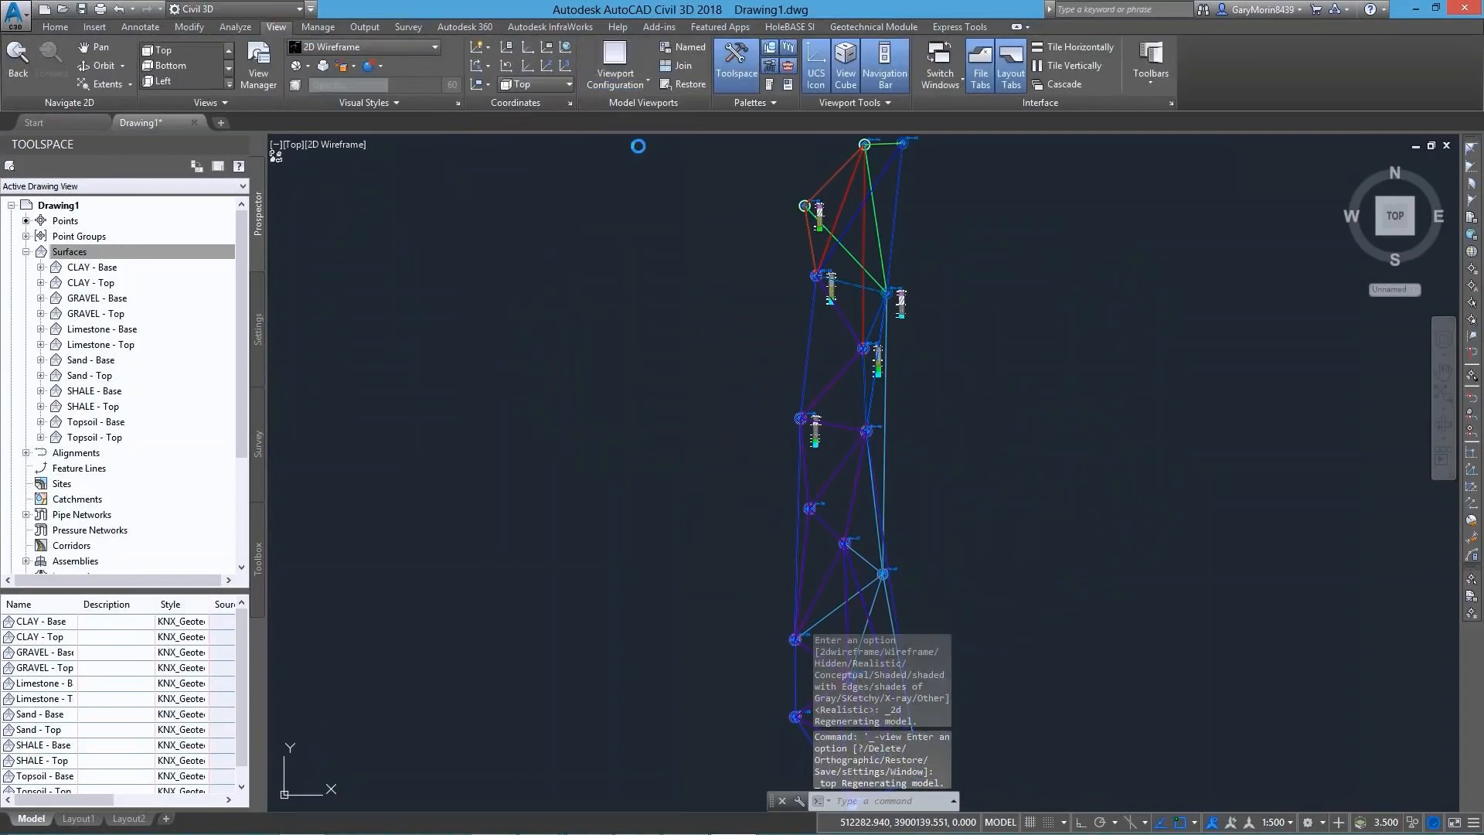
Start creating a geotechnical profile view and set its style to Major Grids
{"action": "left_click", "coordinate": [853, 28]}
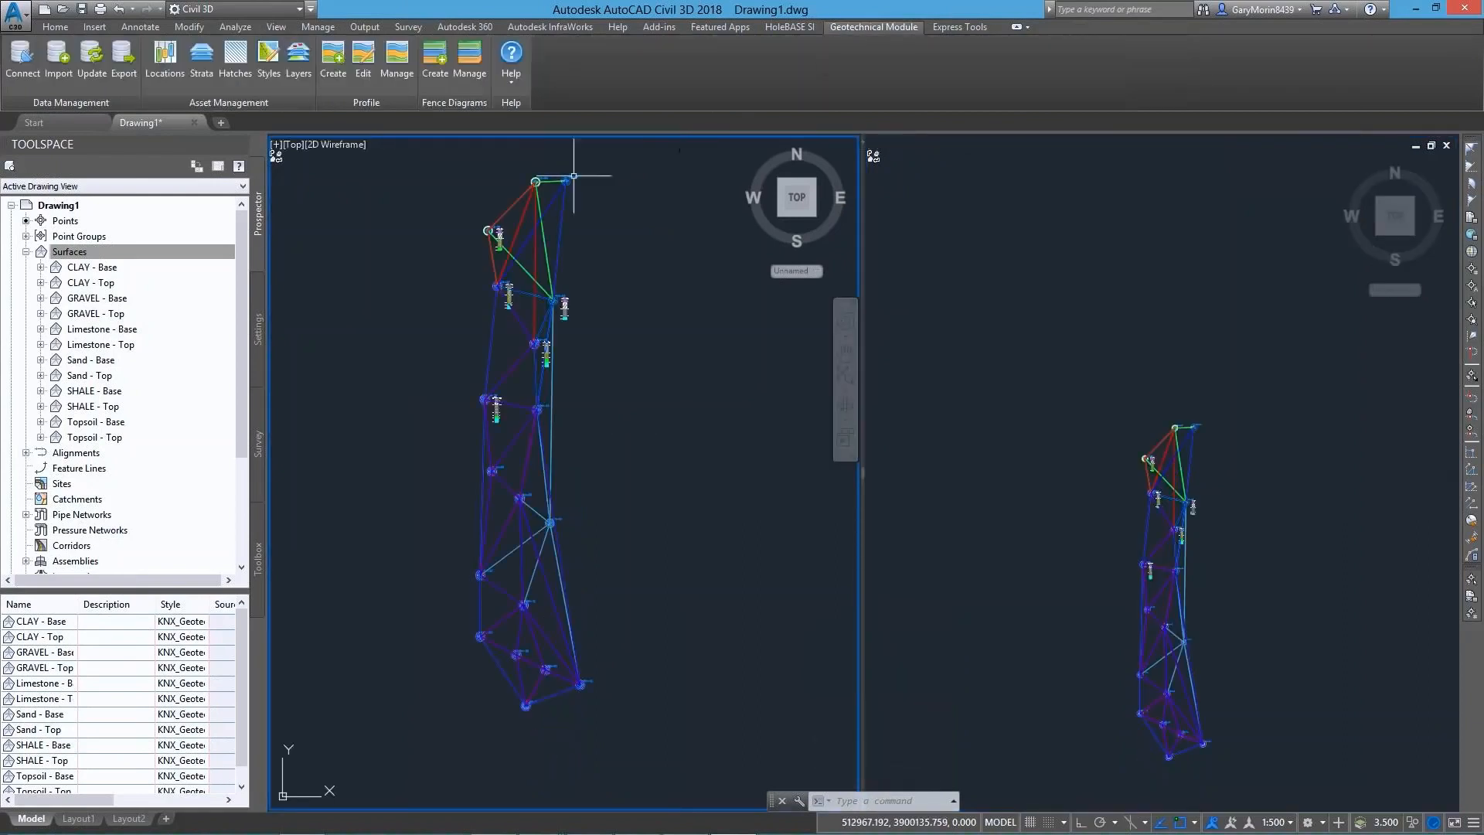
{"action": "left_click", "coordinate": [345, 68]}
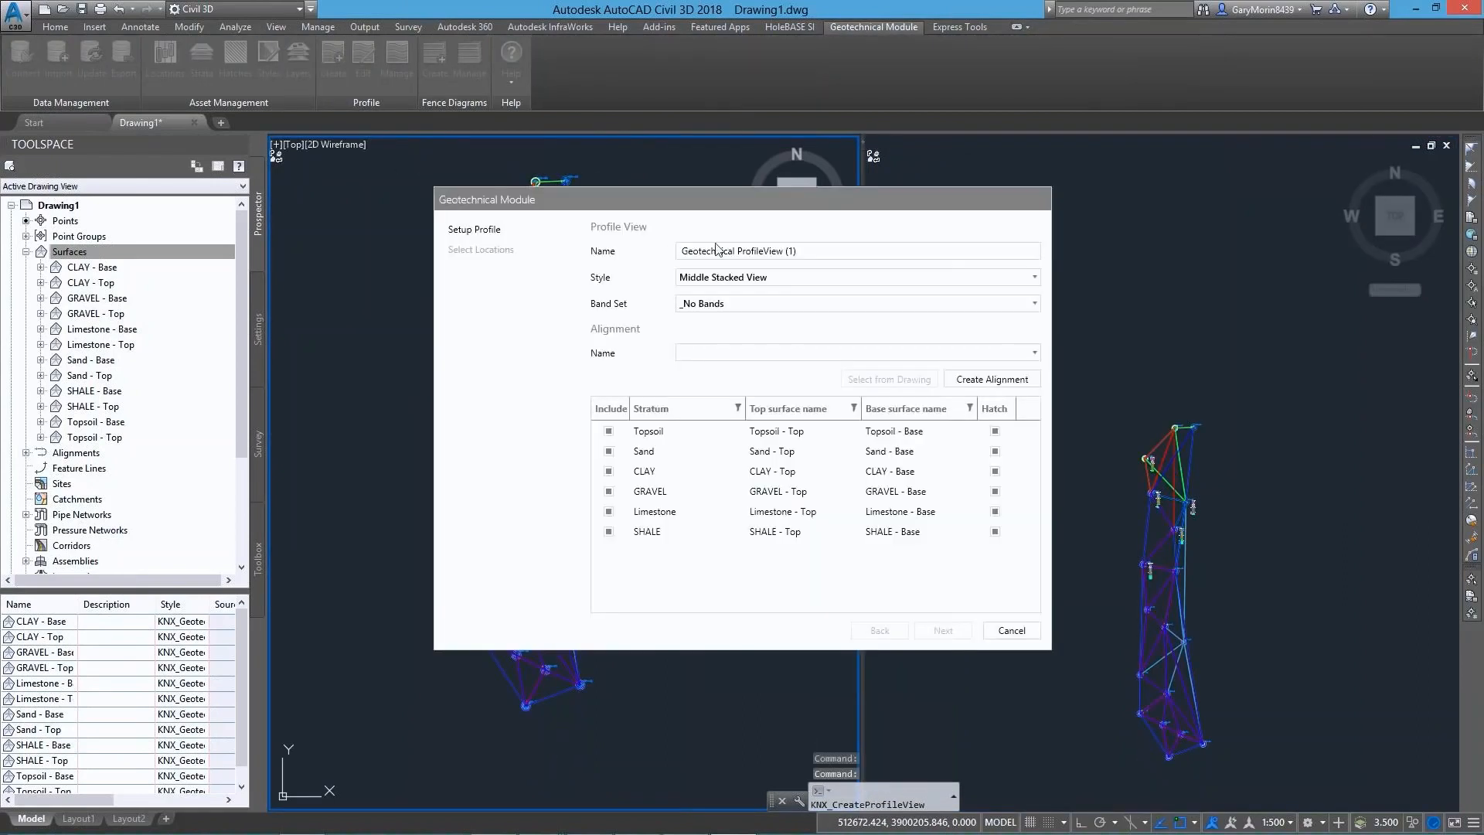
{"action": "left_click", "coordinate": [737, 277]}
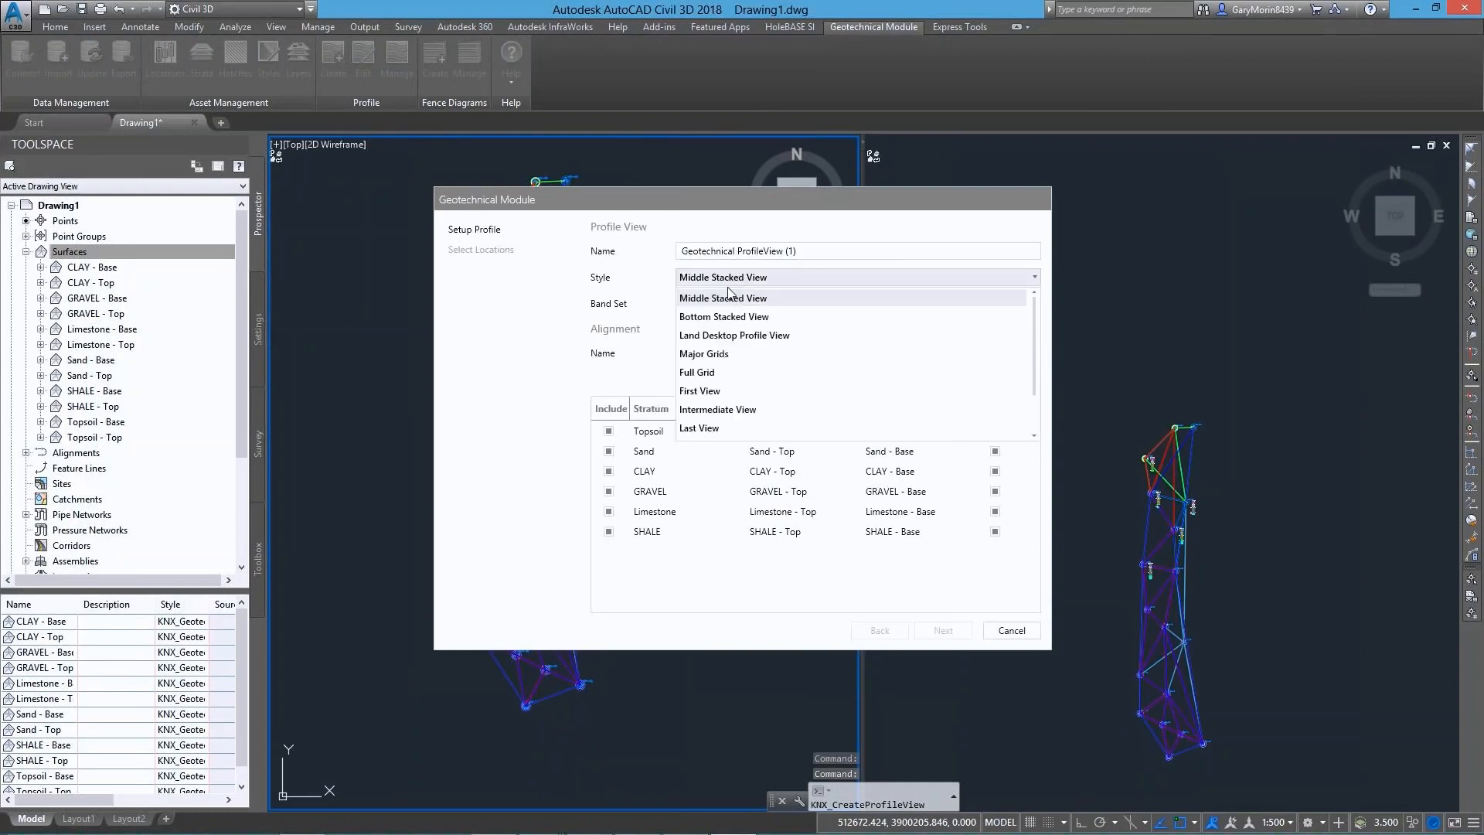
{"action": "left_click", "coordinate": [692, 355]}
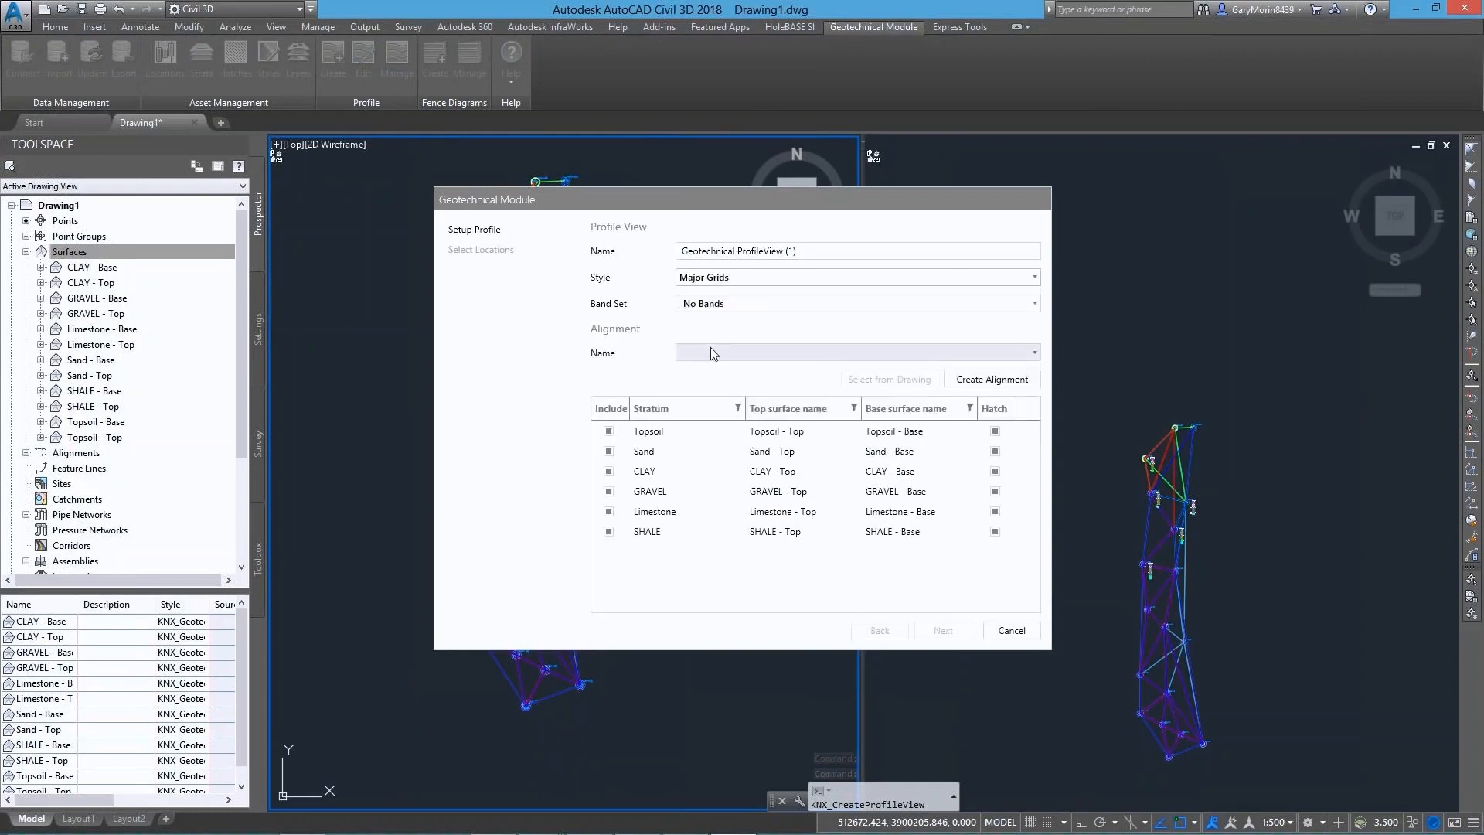
Create the profile's alignment by picking three points from north to south through the borehole area
{"action": "left_click", "coordinate": [991, 378]}
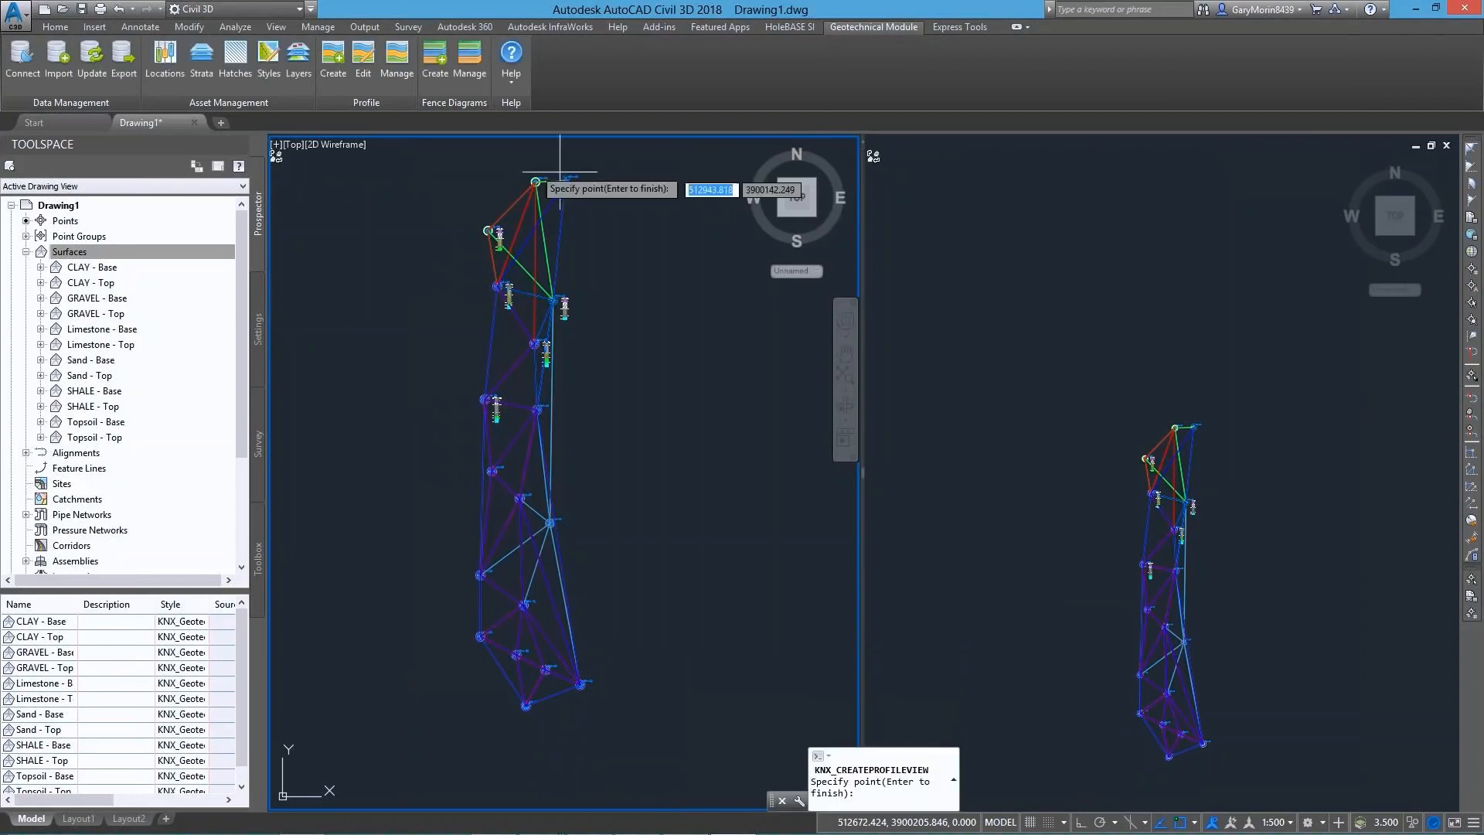
{"action": "left_click", "coordinate": [512, 171]}
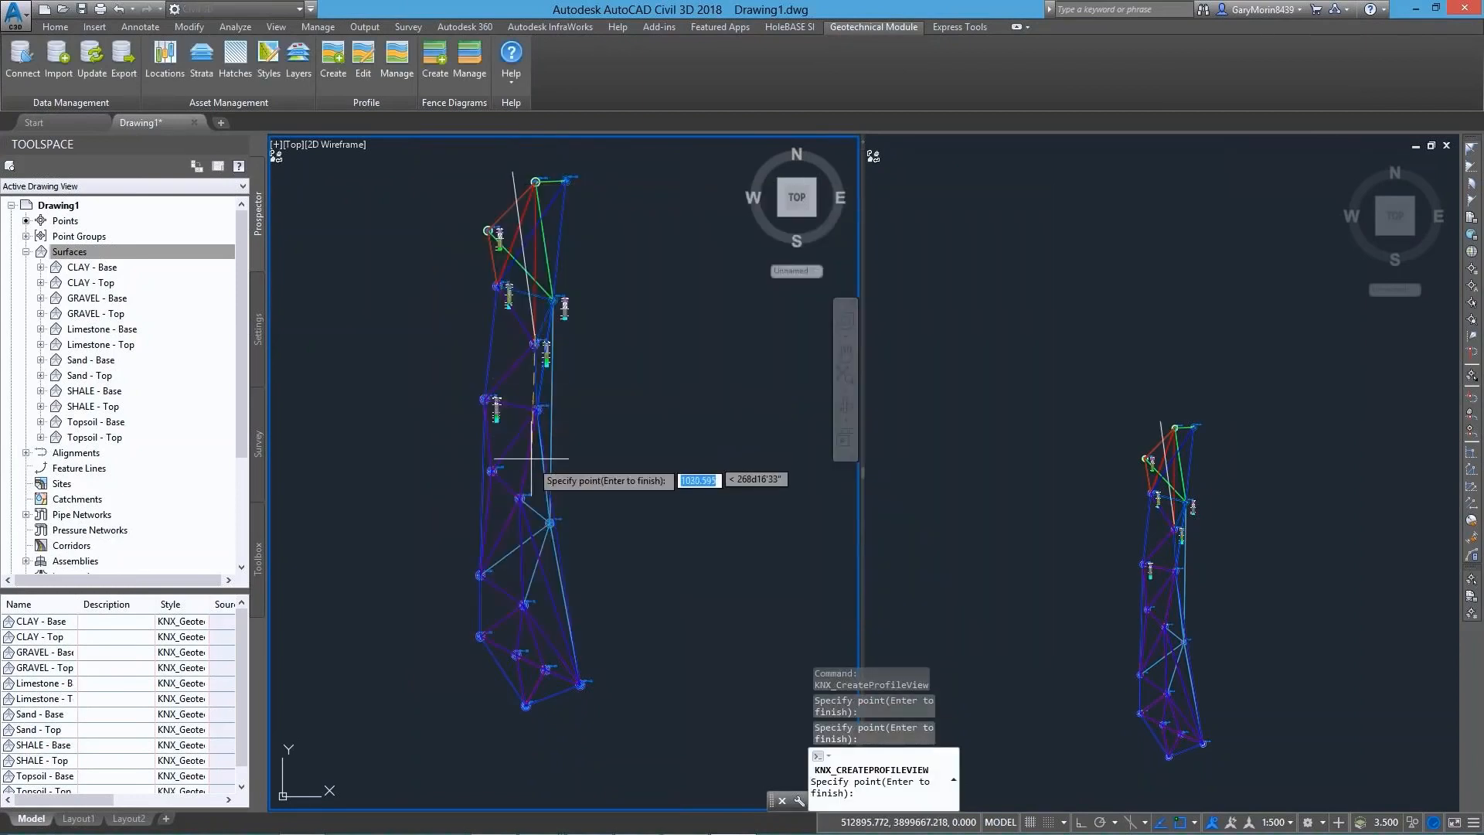
{"action": "left_click", "coordinate": [550, 522]}
{"action": "left_click", "coordinate": [539, 727]}
{"action": "key", "text": "Return"}
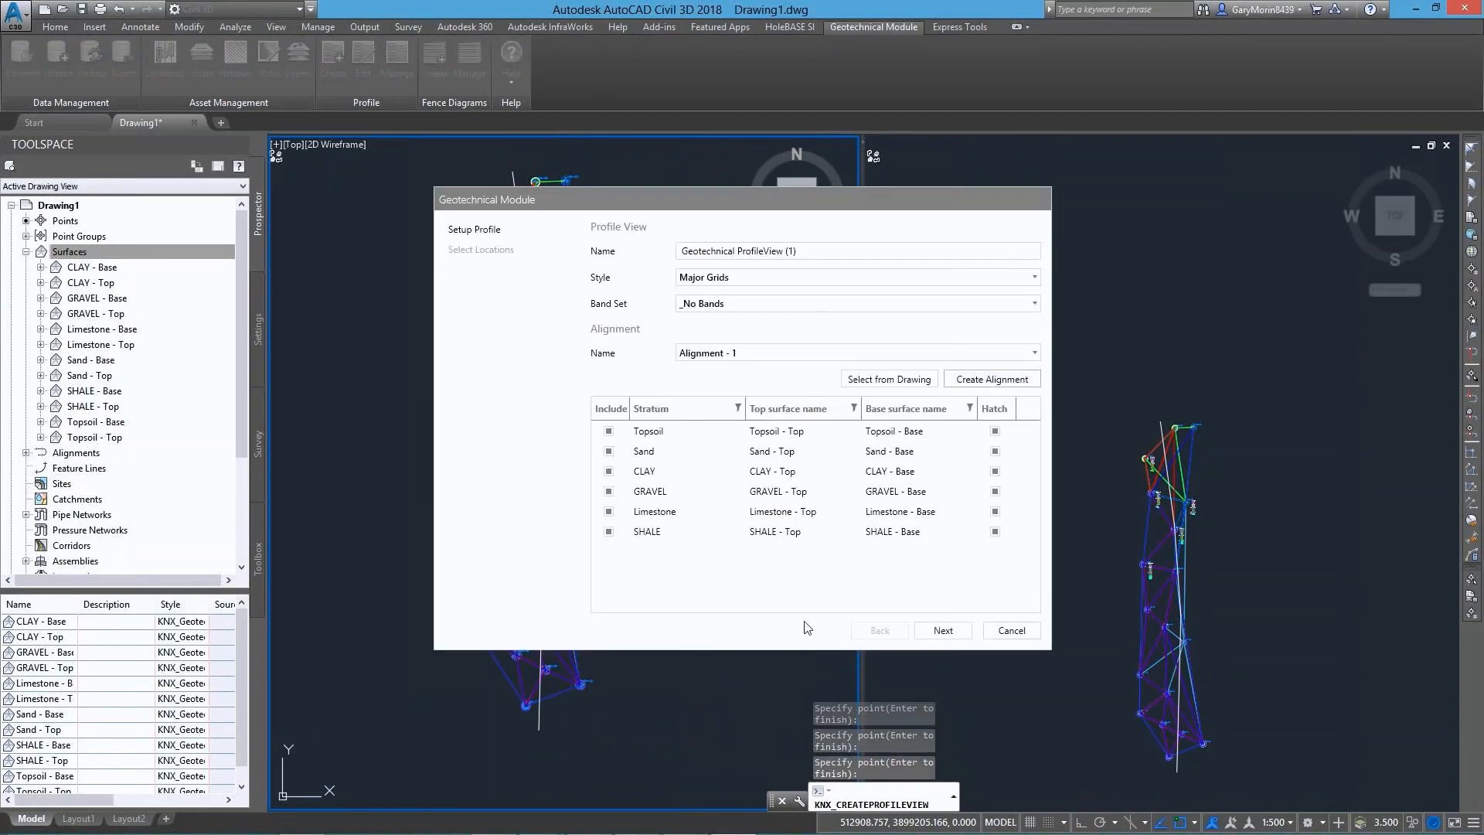
Keep Legend Code as the style for the profile's locations and finish the profile view setup
{"action": "left_click", "coordinate": [944, 631]}
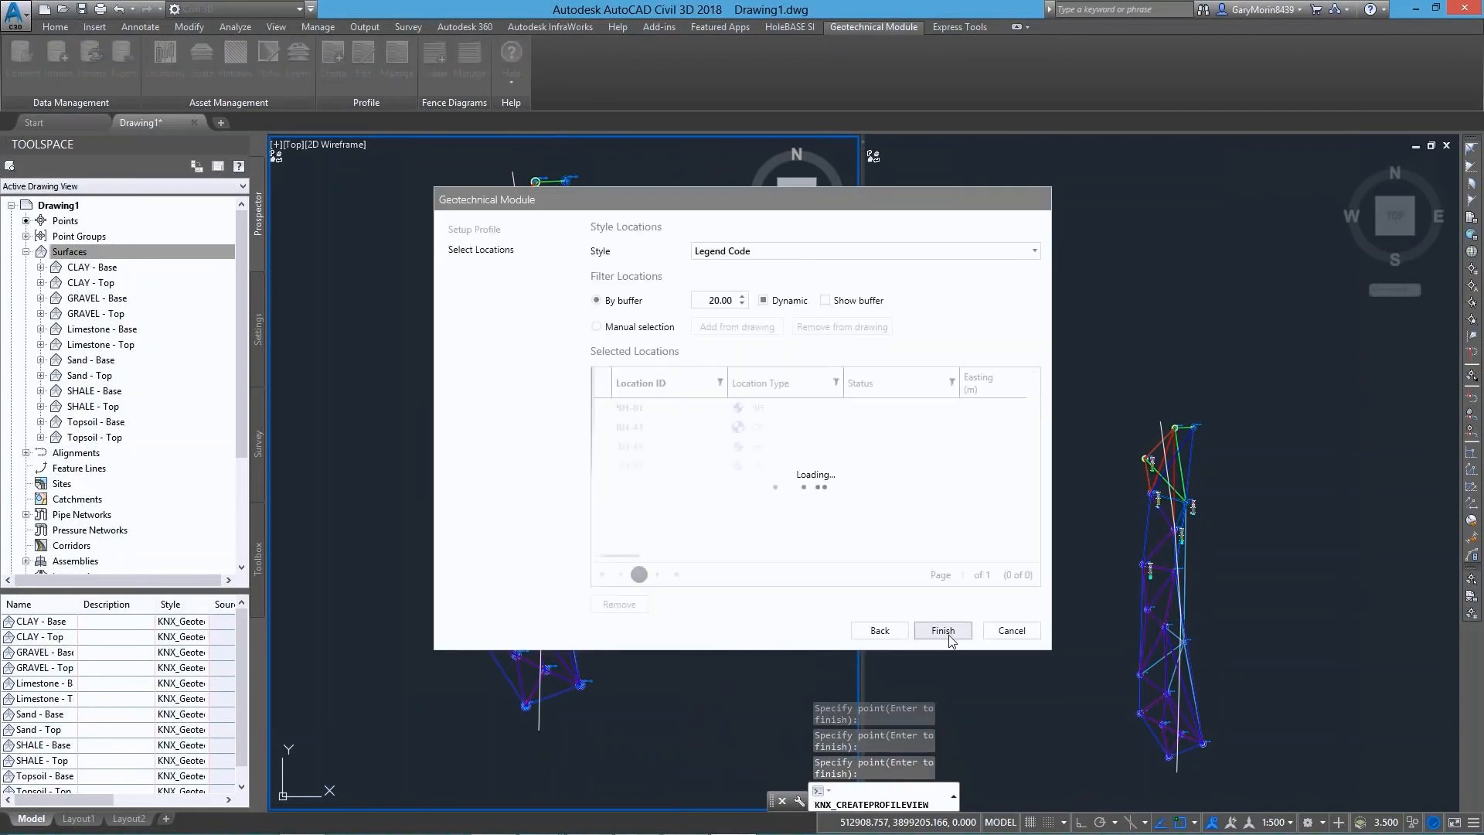
{"action": "left_click", "coordinate": [748, 251]}
{"action": "left_click", "coordinate": [747, 310]}
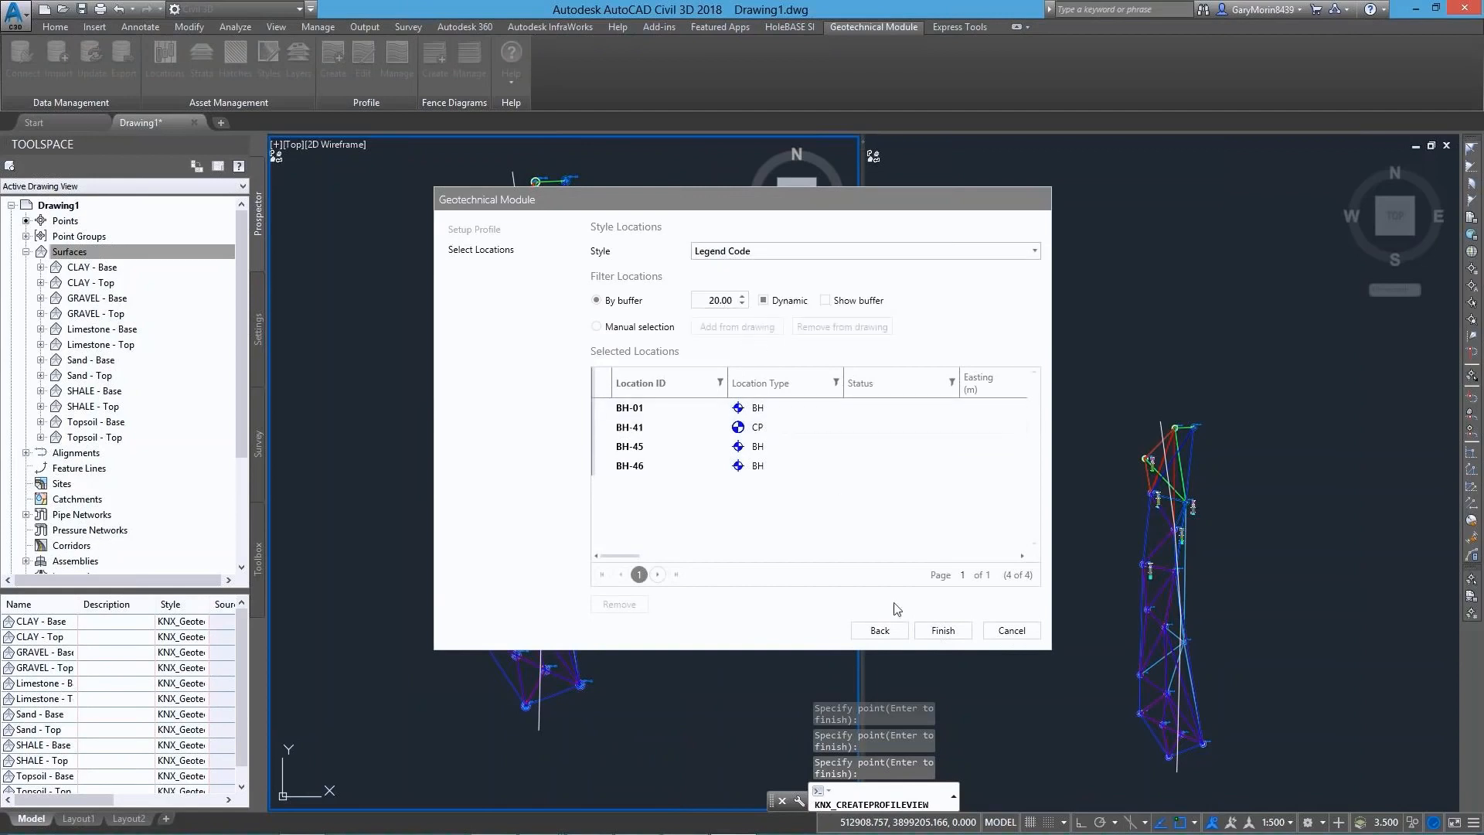
{"action": "left_click", "coordinate": [936, 631]}
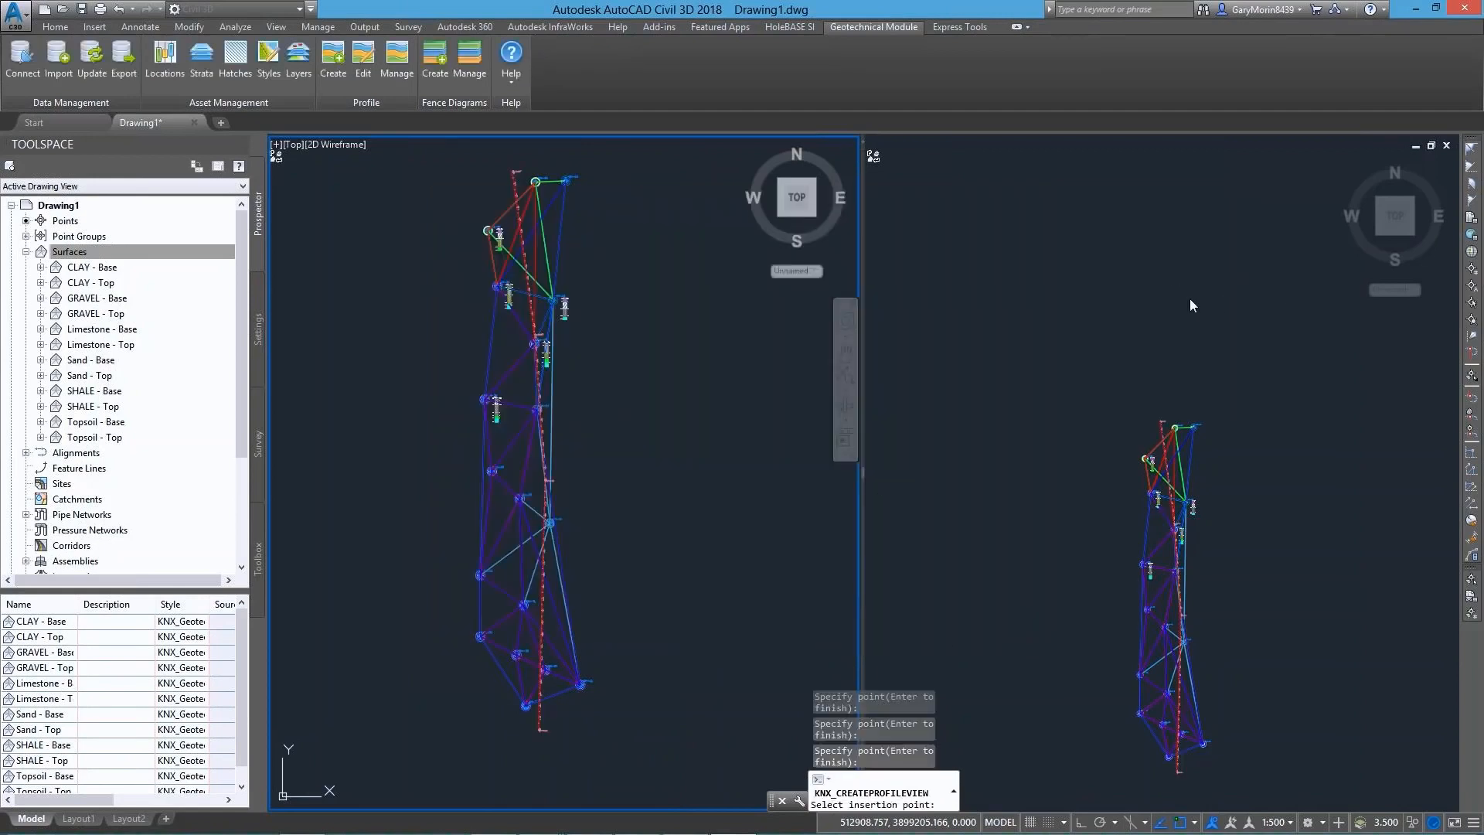
Place the geotechnical profile view in the empty space north of the borehole plan in the second viewport
{"action": "left_click", "coordinate": [1154, 285]}
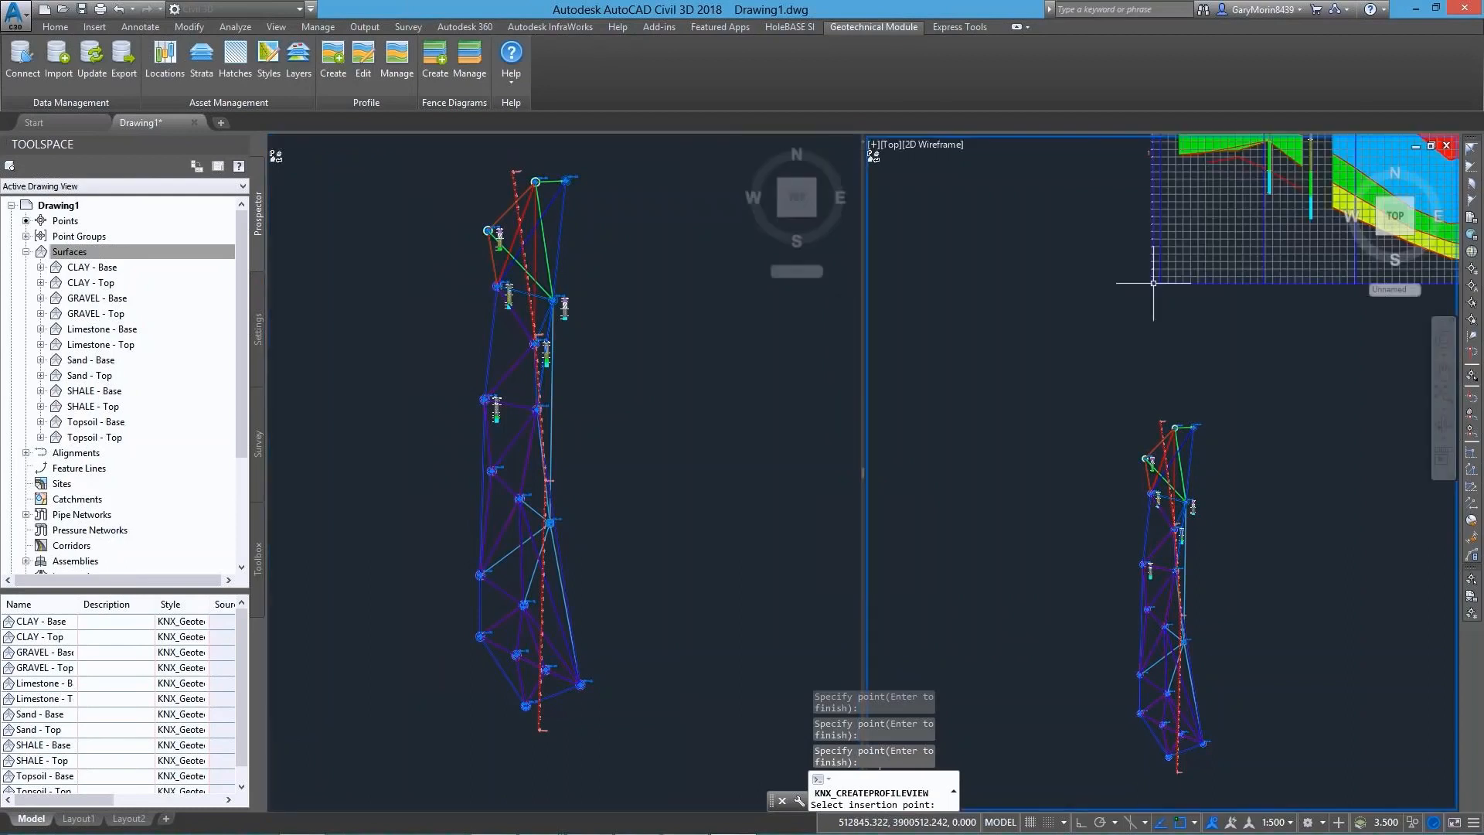
{"action": "left_click", "coordinate": [1153, 283]}
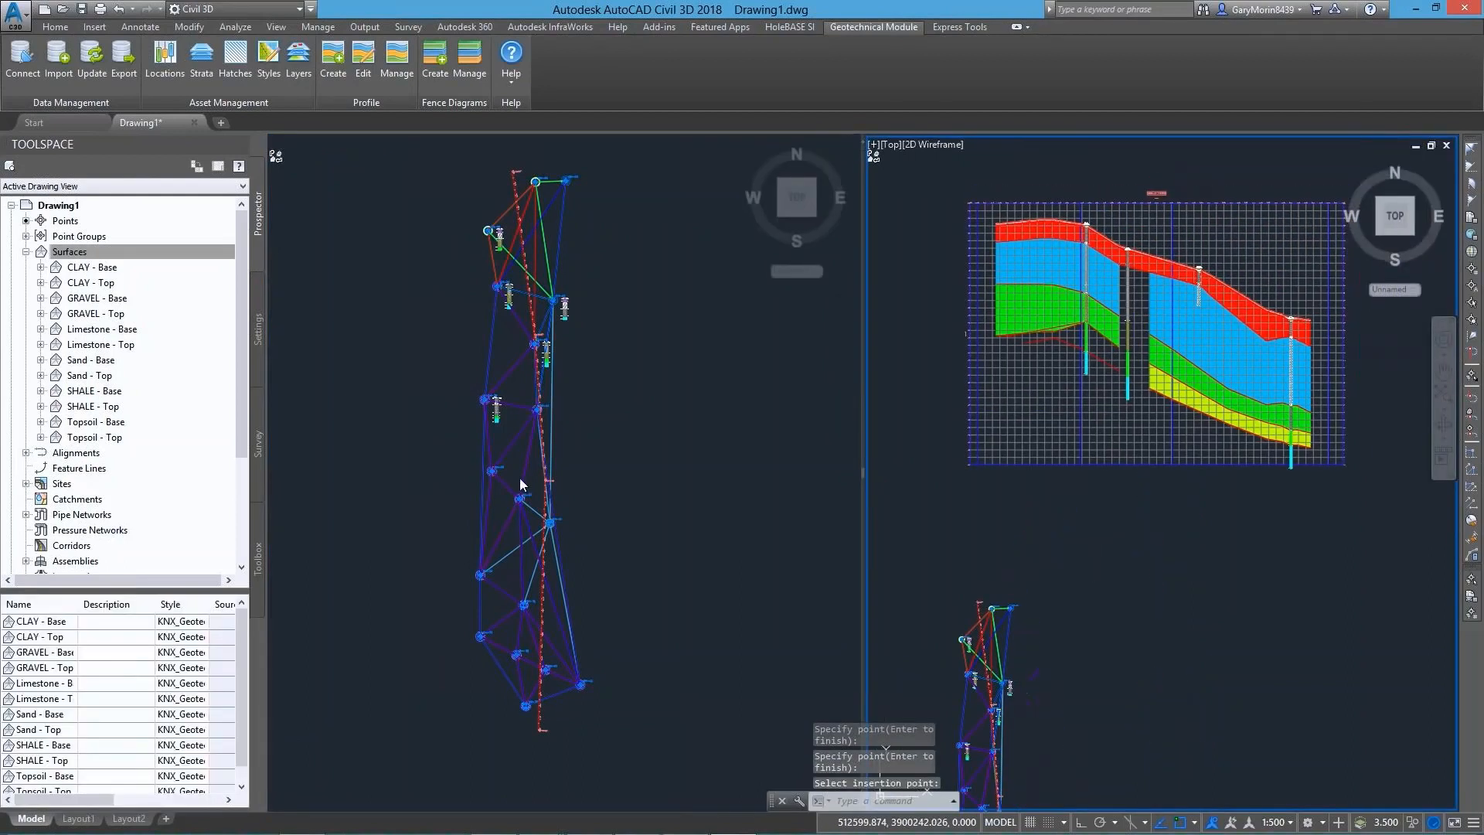
Move the alignment's middle intersection point (PI) west to just north of borehole BH-37 in the plan viewport
{"action": "left_click", "coordinate": [592, 508]}
{"action": "scroll", "coordinate": [587, 506], "scroll_direction": "up", "scroll_amount": 3}
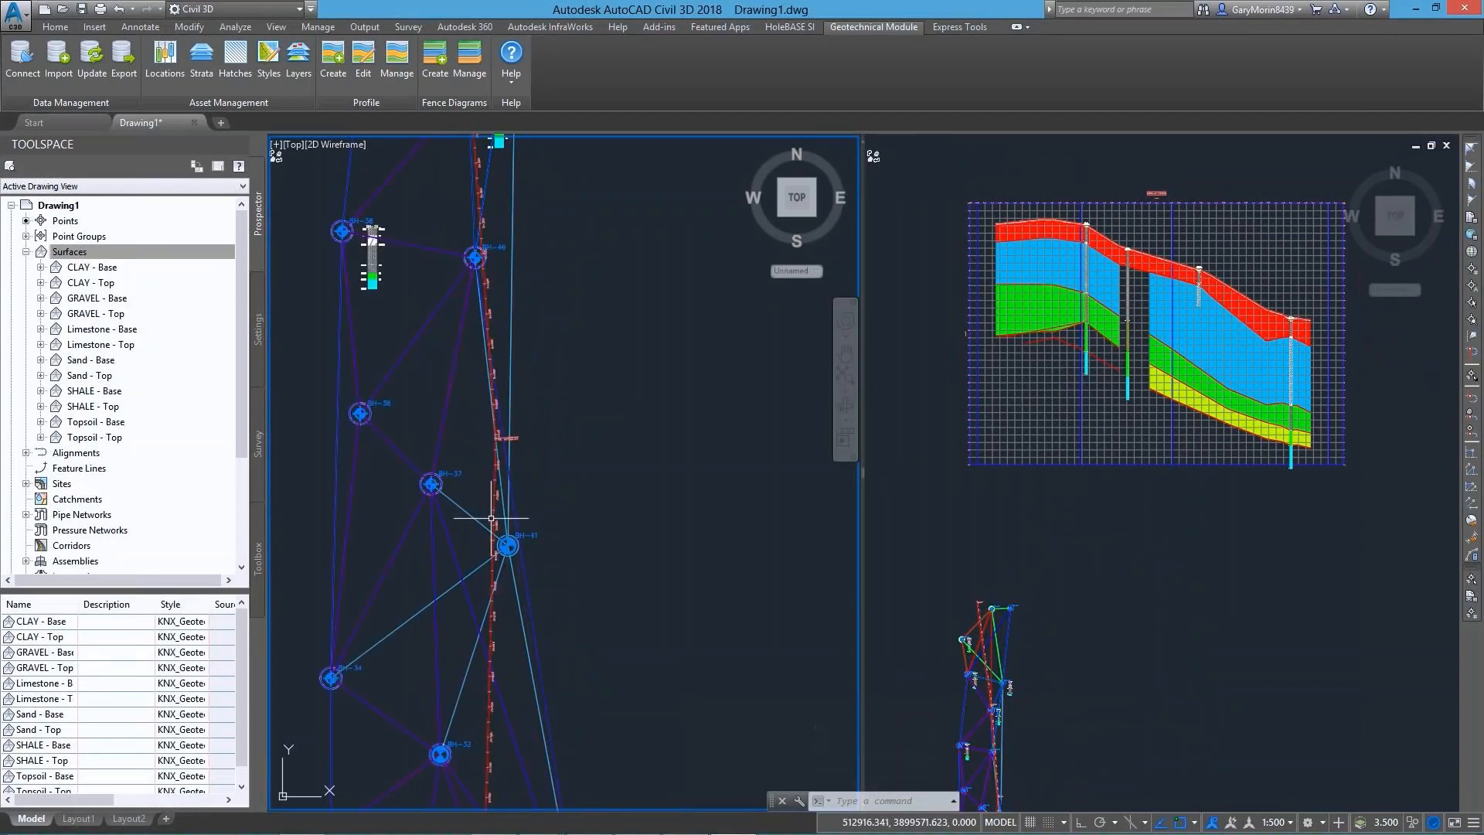
{"action": "left_click", "coordinate": [496, 450]}
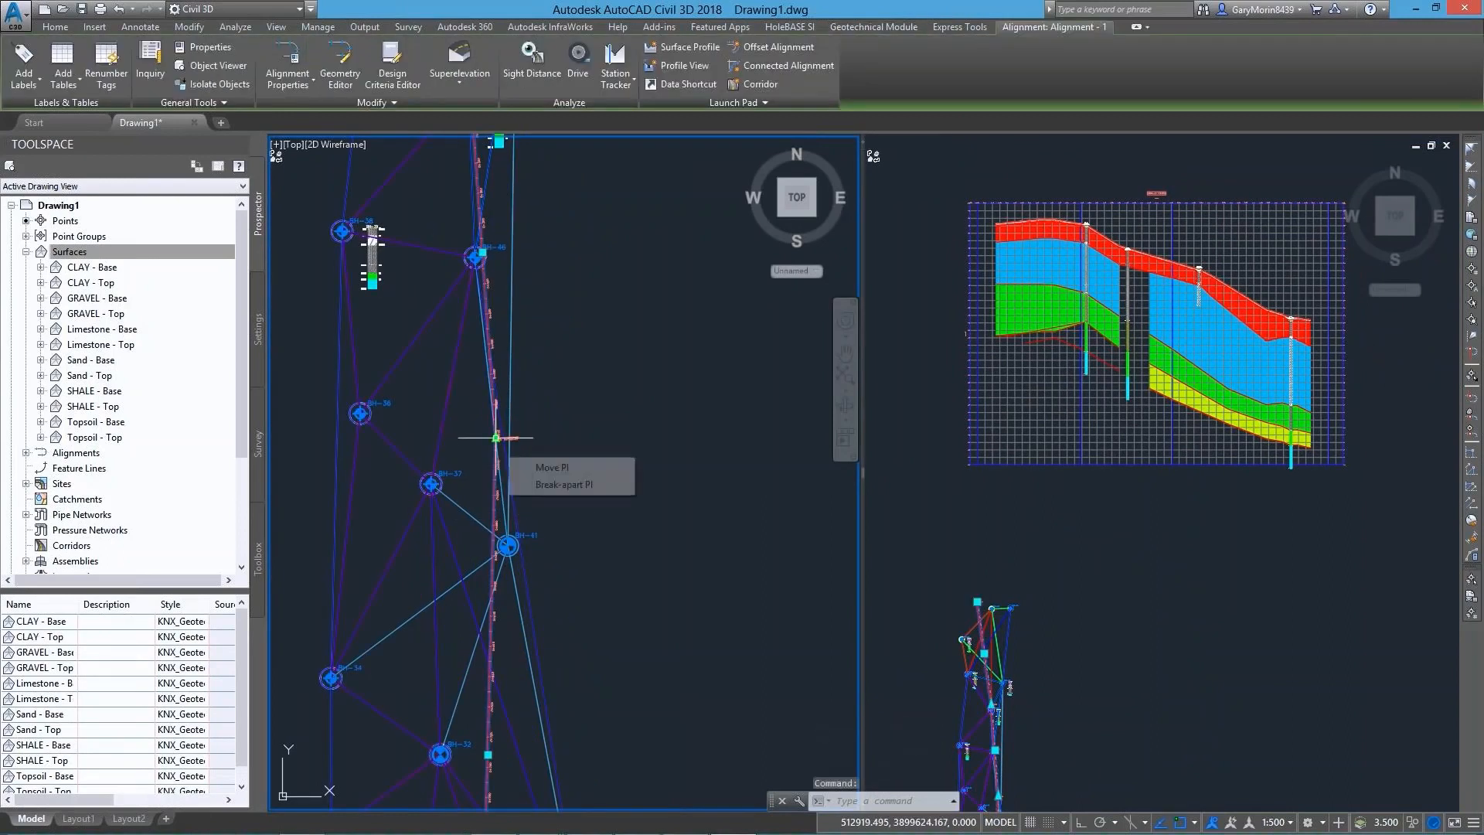
{"action": "left_click", "coordinate": [497, 438]}
{"action": "left_click", "coordinate": [426, 439]}
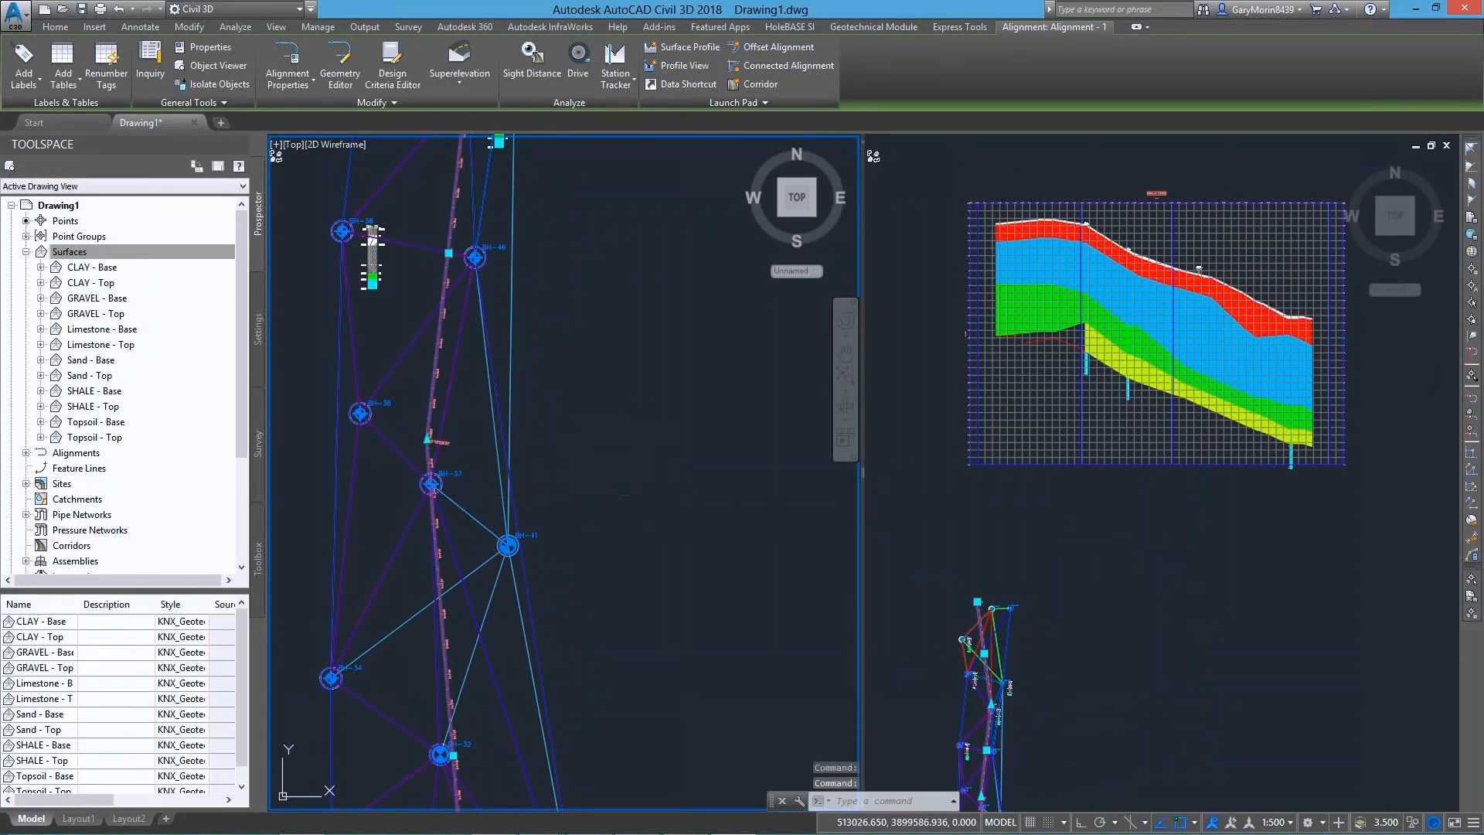
{"action": "key", "text": "Escape"}
Examine the updated profile view up close, following the strata and borehole sticks along its length
{"action": "middle_click_drag", "start_coordinate": [730, 553], "coordinate": [800, 353]}
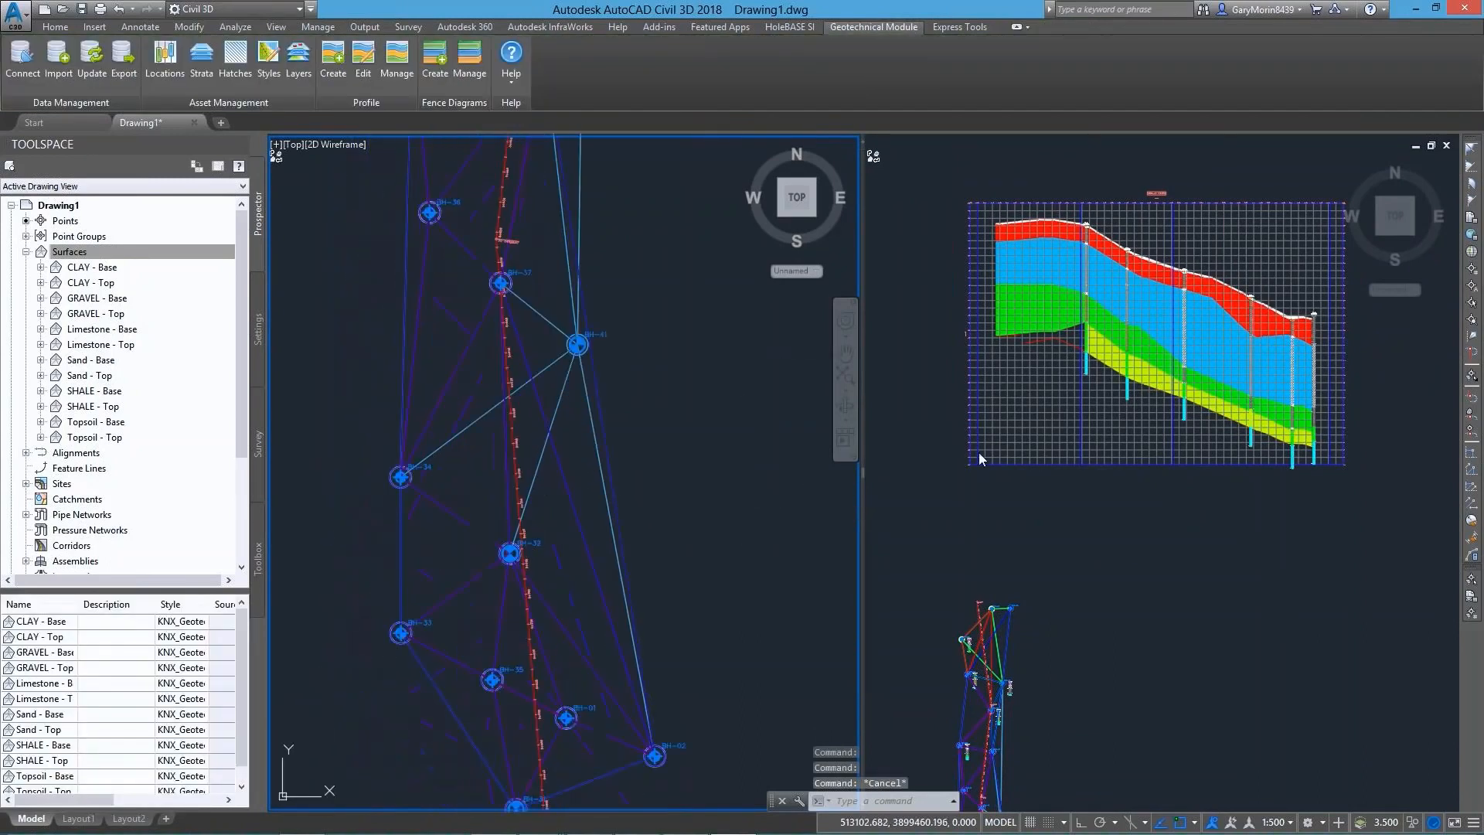
{"action": "left_click", "coordinate": [1101, 321]}
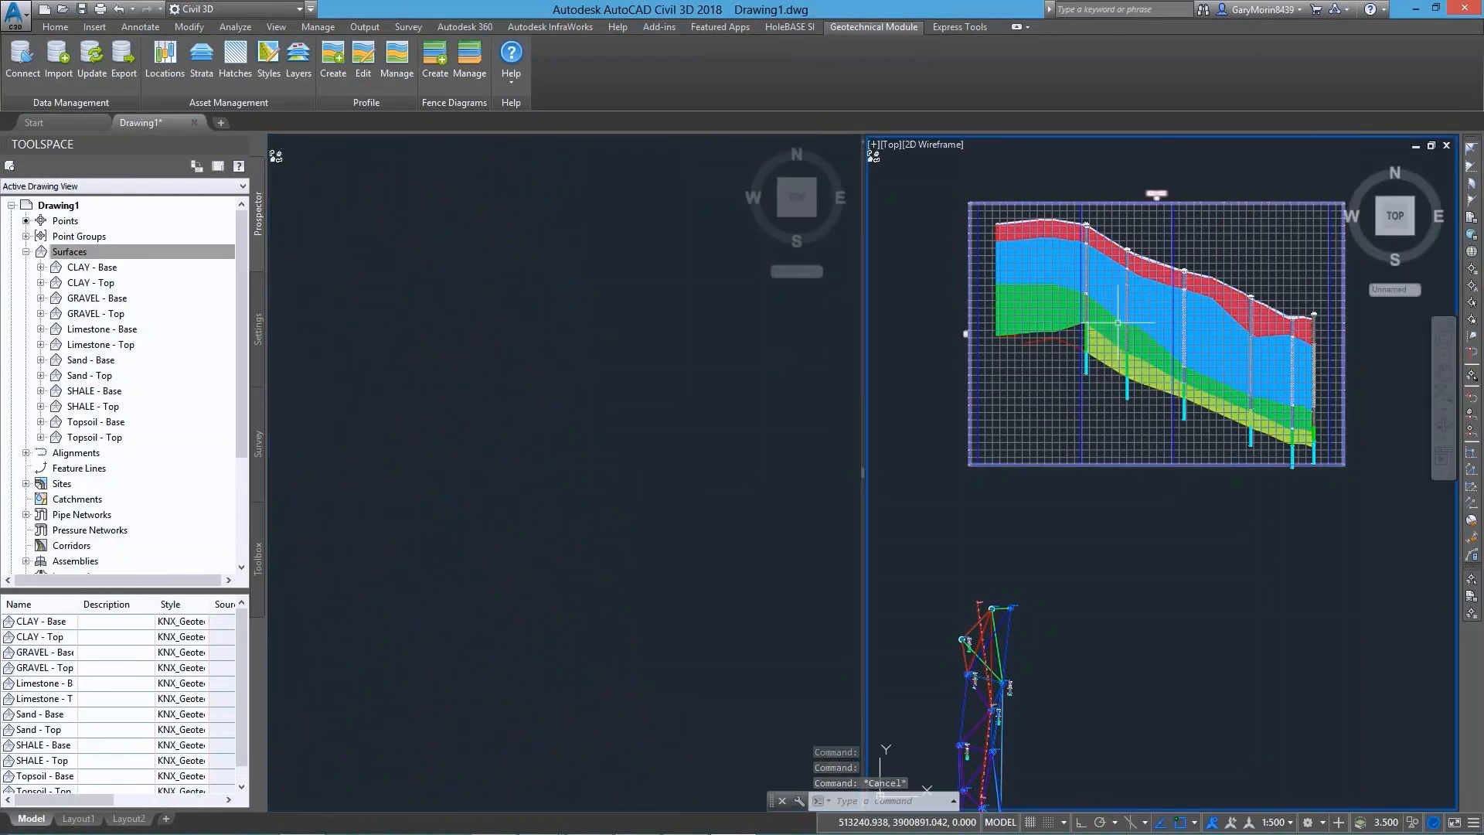
{"action": "scroll", "coordinate": [1143, 337], "scroll_direction": "up", "scroll_amount": 6}
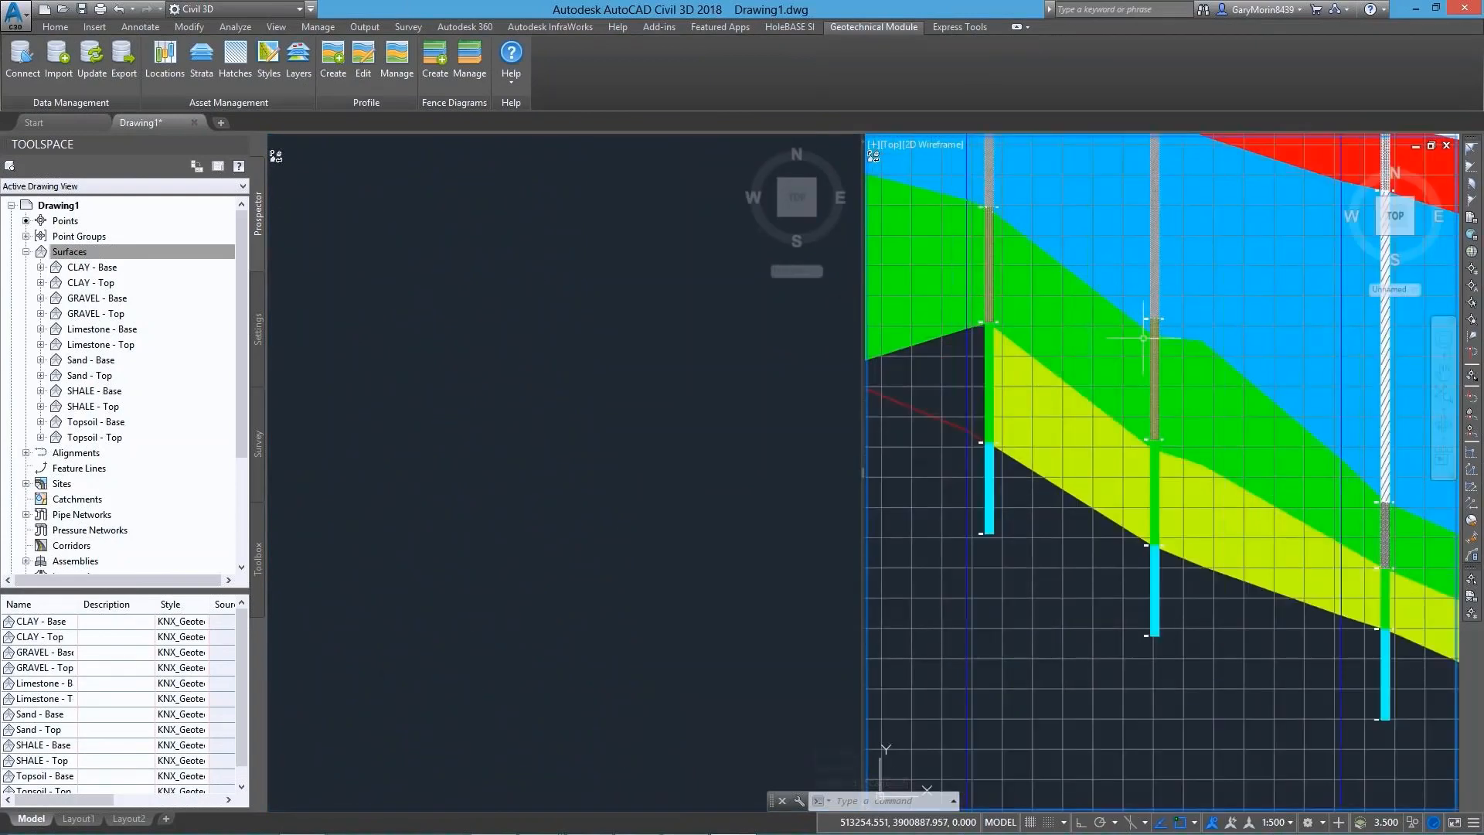
{"action": "middle_click_drag", "start_coordinate": [1143, 340], "coordinate": [966, 602]}
{"action": "scroll", "coordinate": [1171, 437], "scroll_direction": "up", "scroll_amount": 4}
{"action": "middle_click_drag", "start_coordinate": [1171, 437], "coordinate": [1008, 254]}
{"action": "middle_click_drag", "start_coordinate": [1251, 534], "coordinate": [958, 387]}
{"action": "middle_click_drag", "start_coordinate": [1391, 451], "coordinate": [1233, 434]}
{"action": "scroll", "coordinate": [1079, 510], "scroll_direction": "down", "scroll_amount": 2}
{"action": "scroll", "coordinate": [1080, 510], "scroll_direction": "down", "scroll_amount": 4}
Stretch the alignment's southern endpoint about 83 units west and 17 units north, to the southwest of the boreholes
{"action": "left_click", "coordinate": [417, 522]}
{"action": "scroll", "coordinate": [418, 522], "scroll_direction": "down", "scroll_amount": 8}
{"action": "middle_click_drag", "start_coordinate": [442, 525], "coordinate": [579, 457]}
{"action": "scroll", "coordinate": [534, 667], "scroll_direction": "up", "scroll_amount": 2}
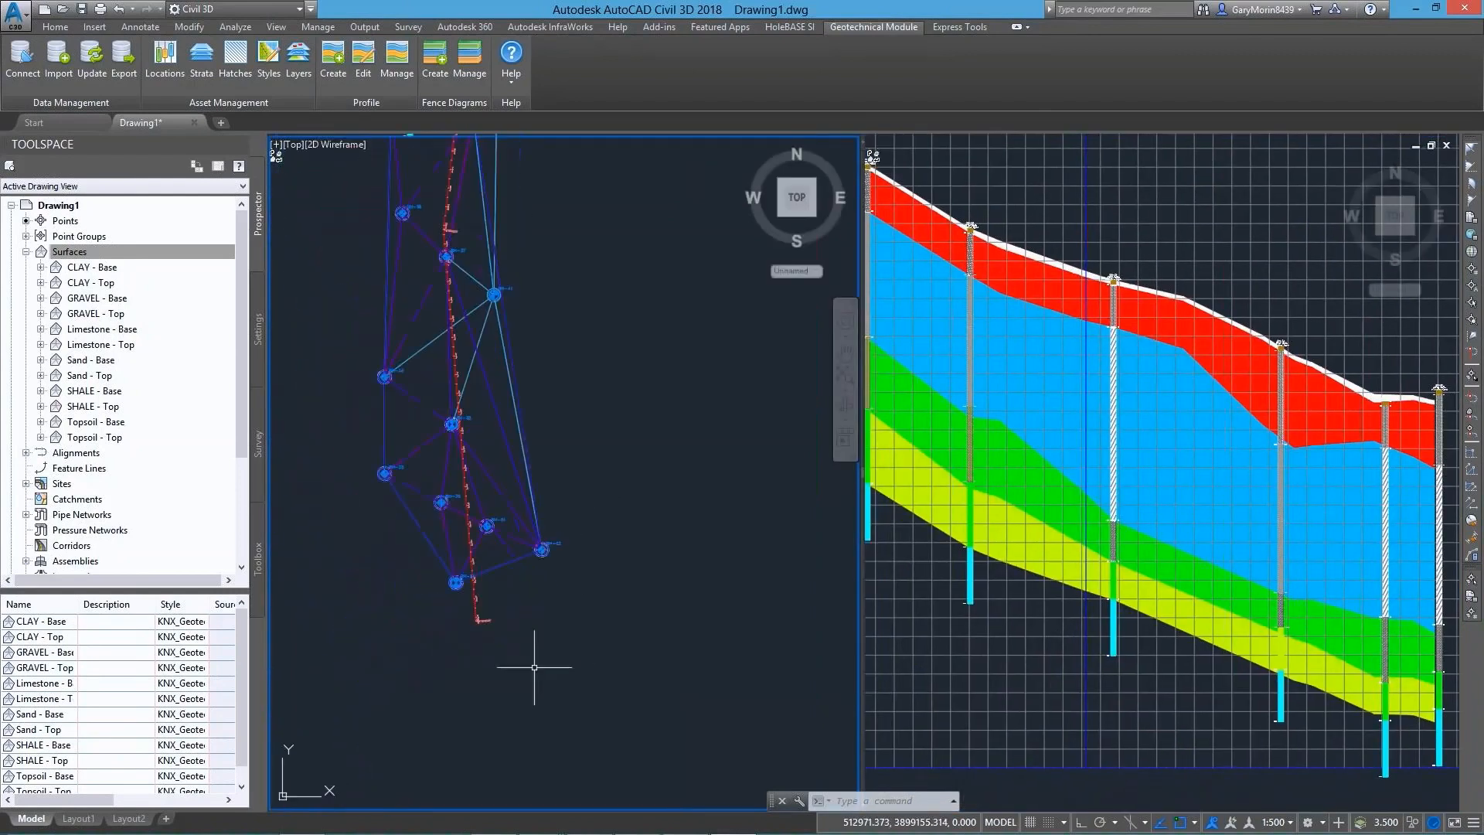
{"action": "left_click", "coordinate": [474, 613]}
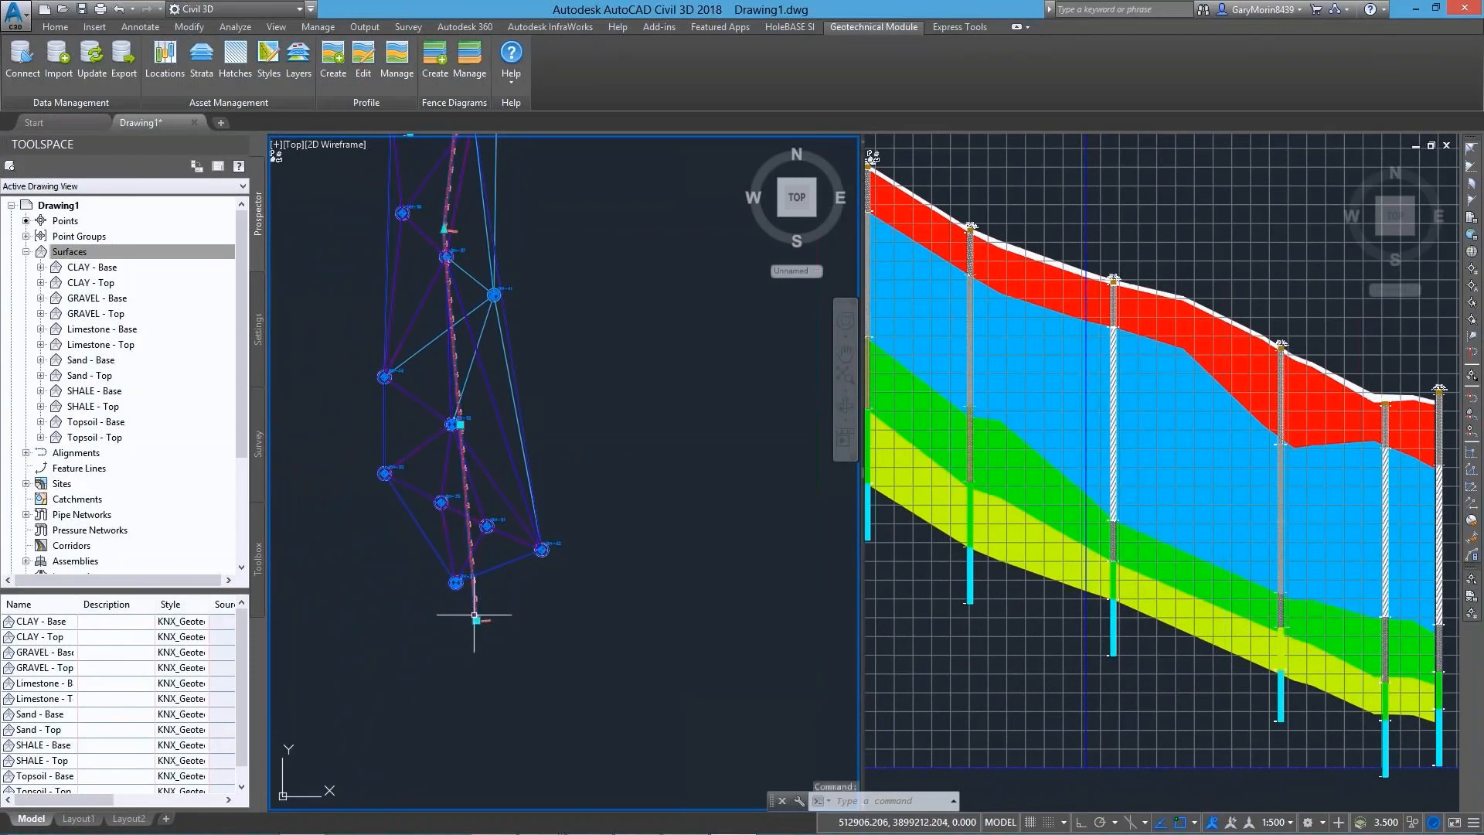
{"action": "left_click", "coordinate": [475, 619]}
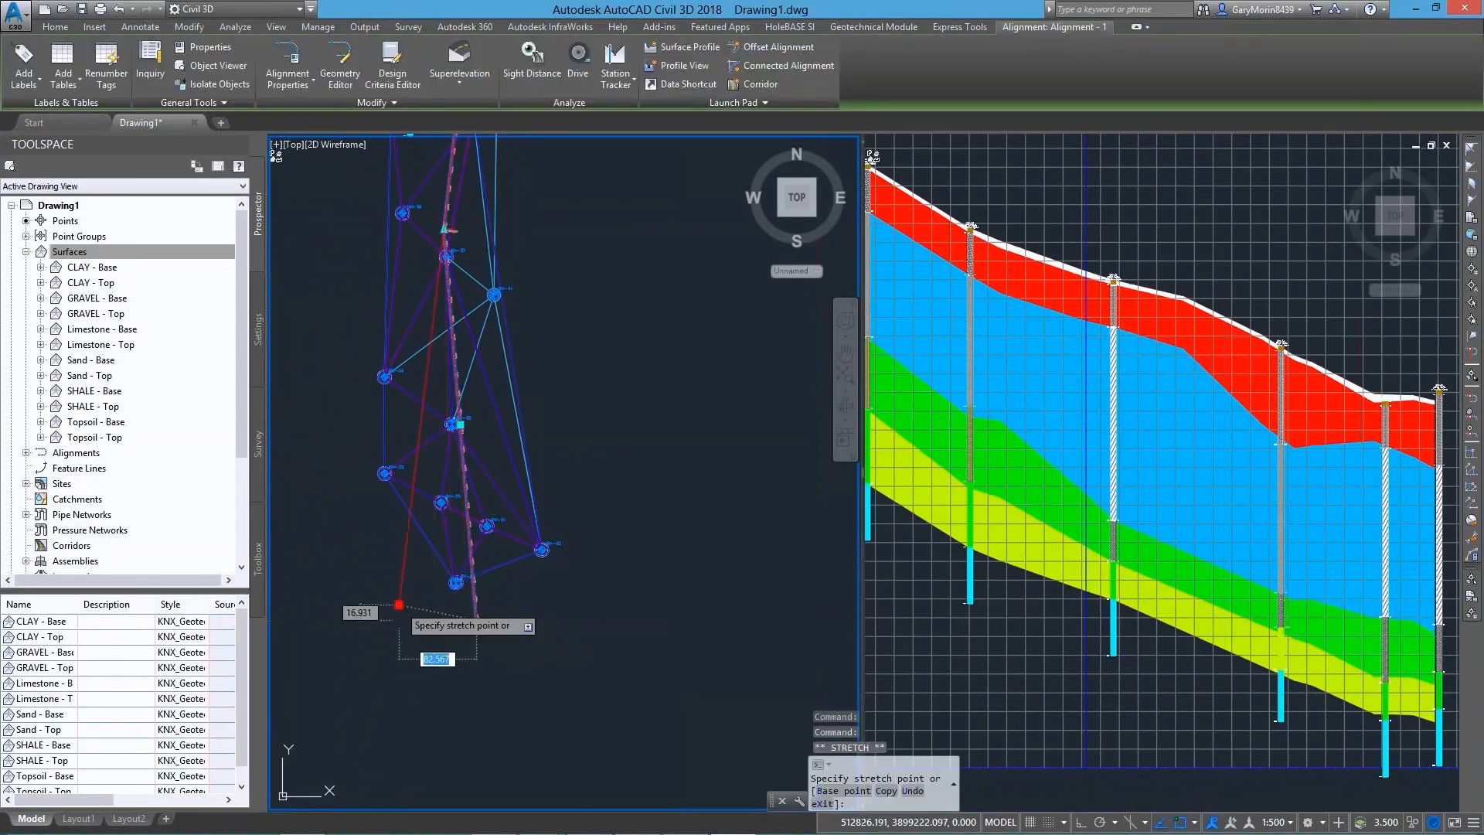
{"action": "left_click", "coordinate": [399, 605]}
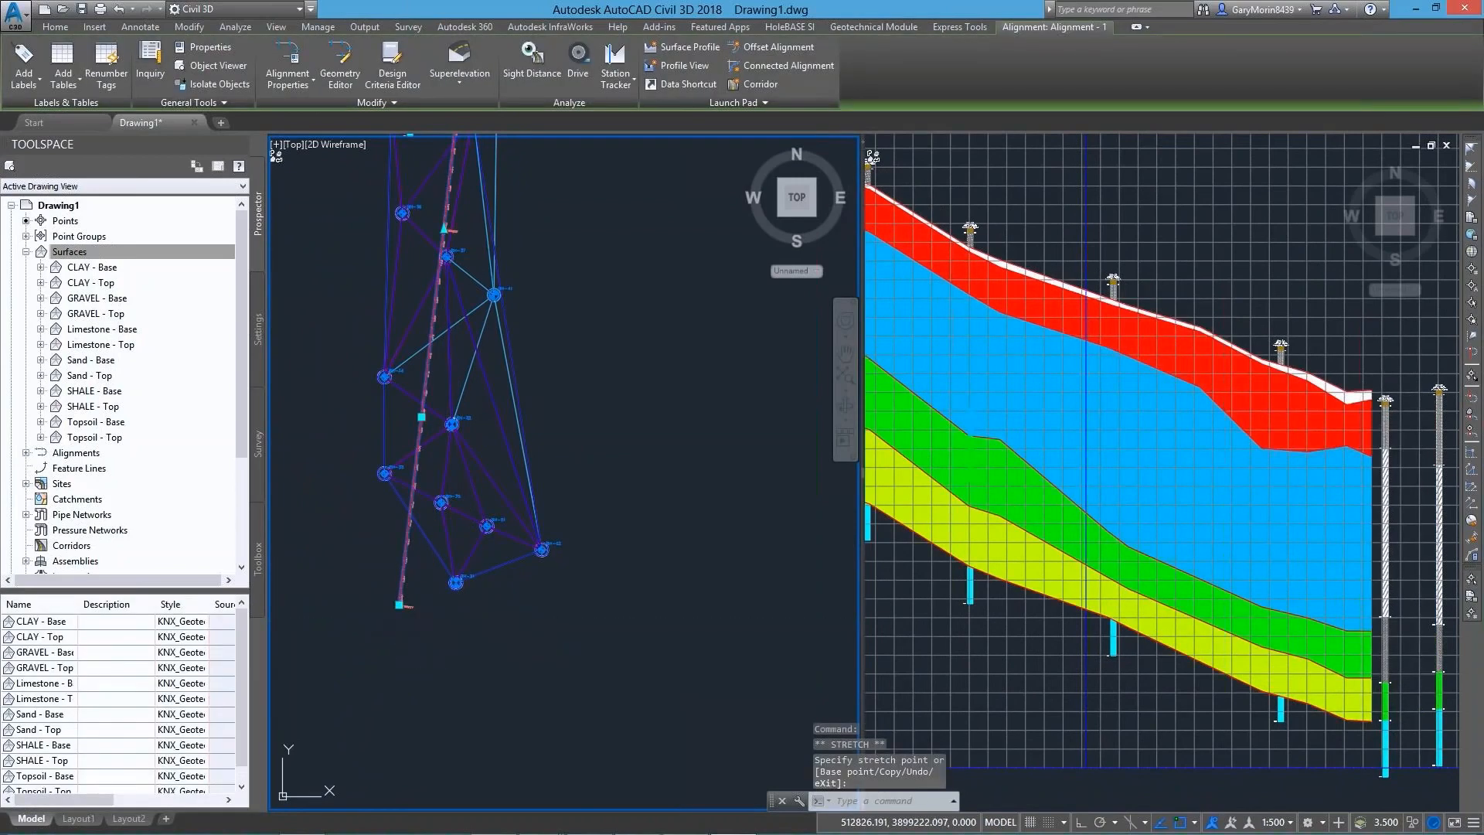
{"action": "key", "text": "Escape"}
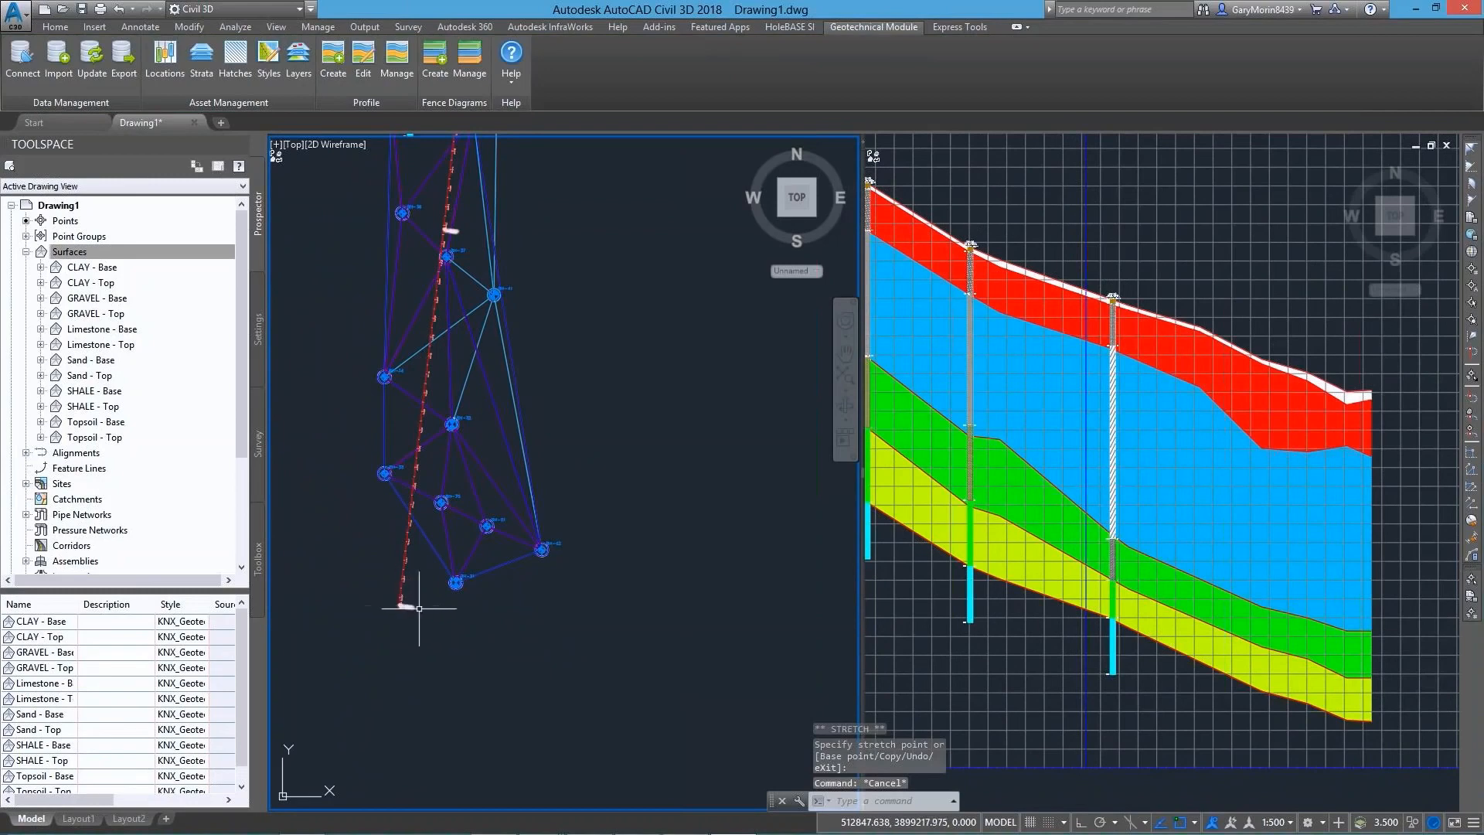
{"action": "scroll", "coordinate": [526, 648], "scroll_direction": "down", "scroll_amount": 2}
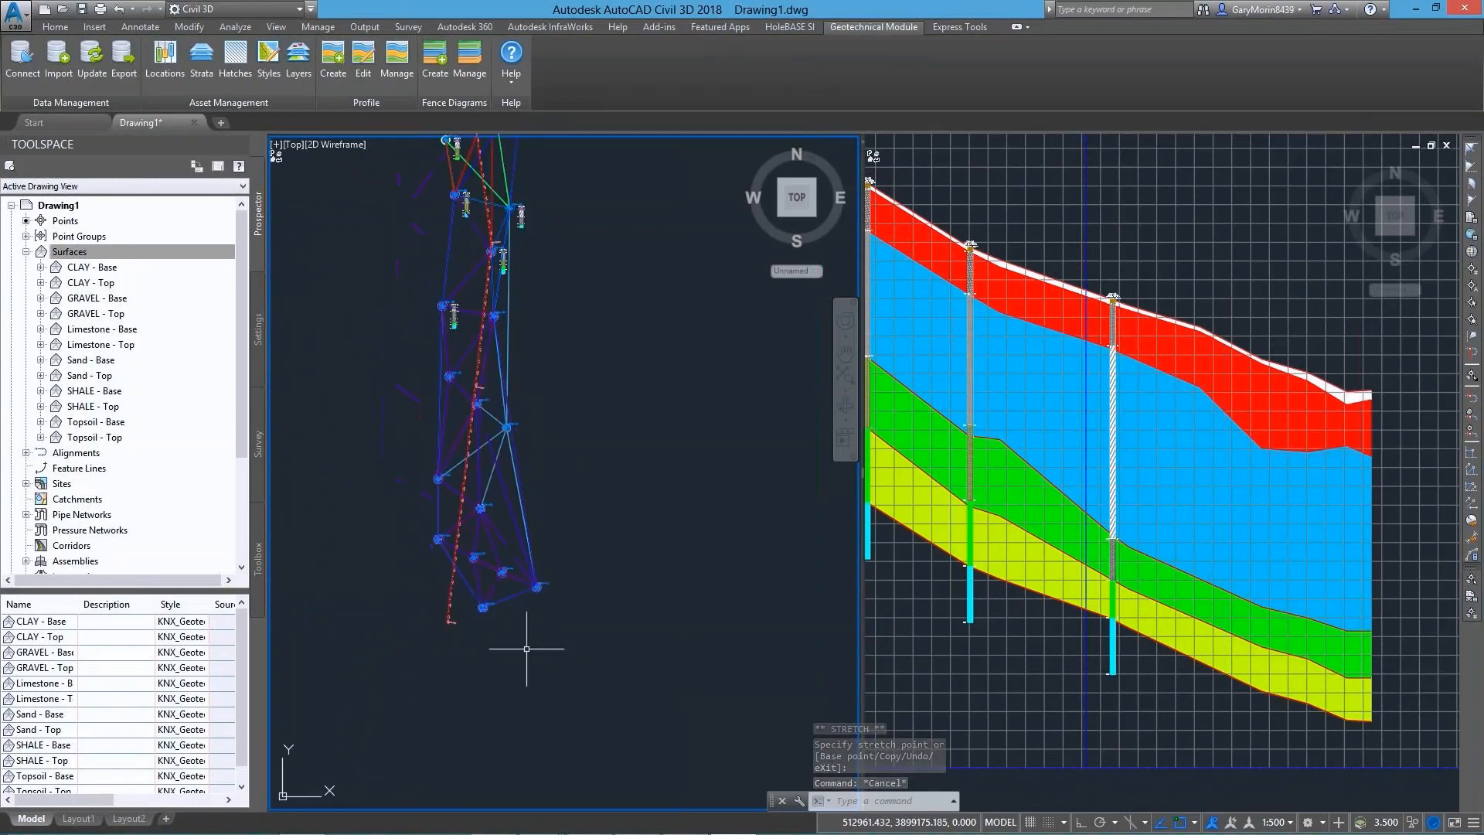
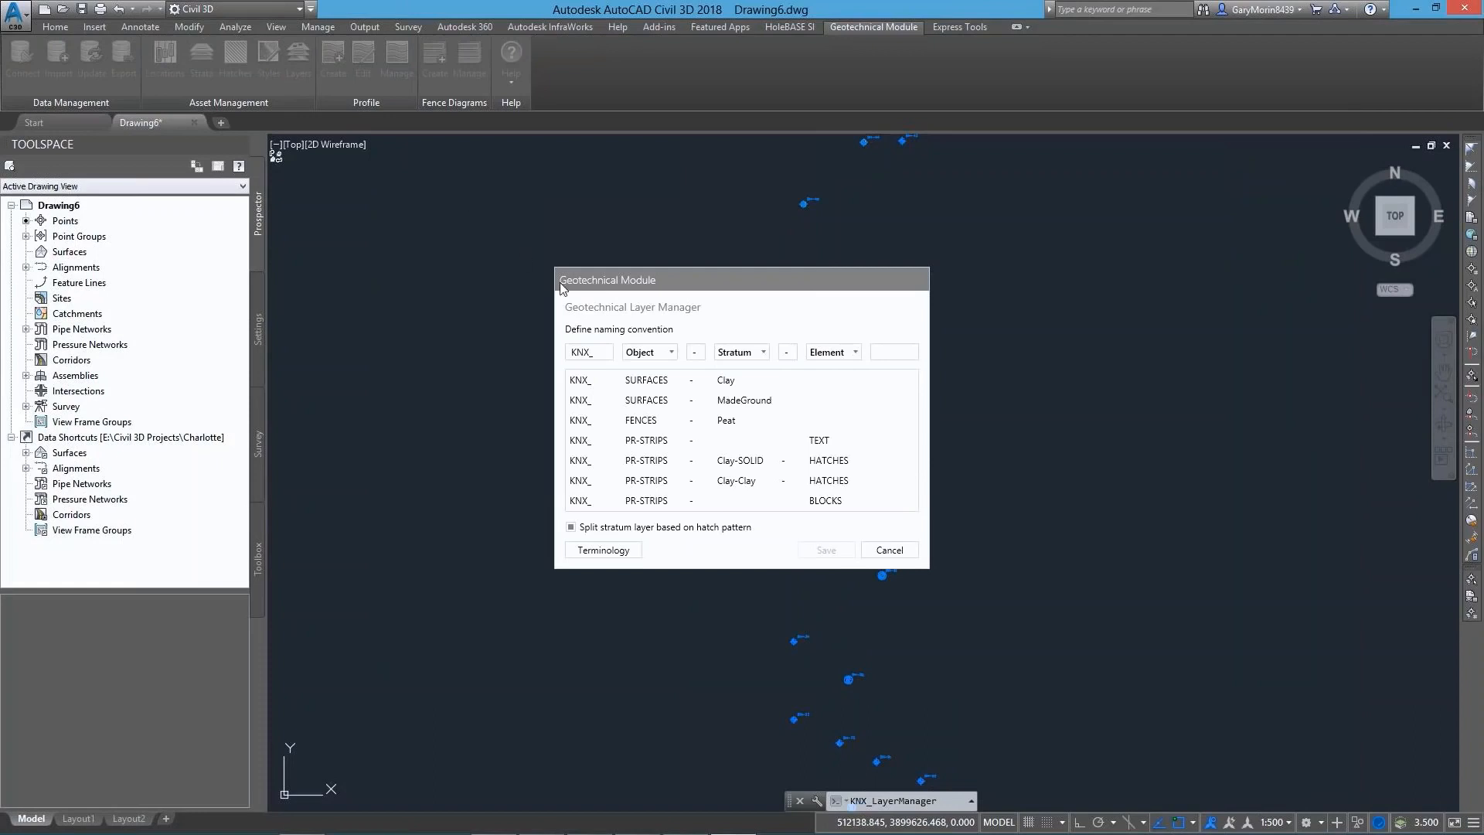
Set the prefix of the geotechnical layer naming convention to G_
{"action": "left_click", "coordinate": [591, 356]}
{"action": "left_click", "coordinate": [650, 354]}
{"action": "left_click", "coordinate": [737, 356]}
{"action": "left_click", "coordinate": [740, 356]}
{"action": "left_click", "coordinate": [827, 356]}
{"action": "left_click", "coordinate": [827, 356]}
{"action": "left_click", "coordinate": [894, 353]}
{"action": "type", "text": "G_"}
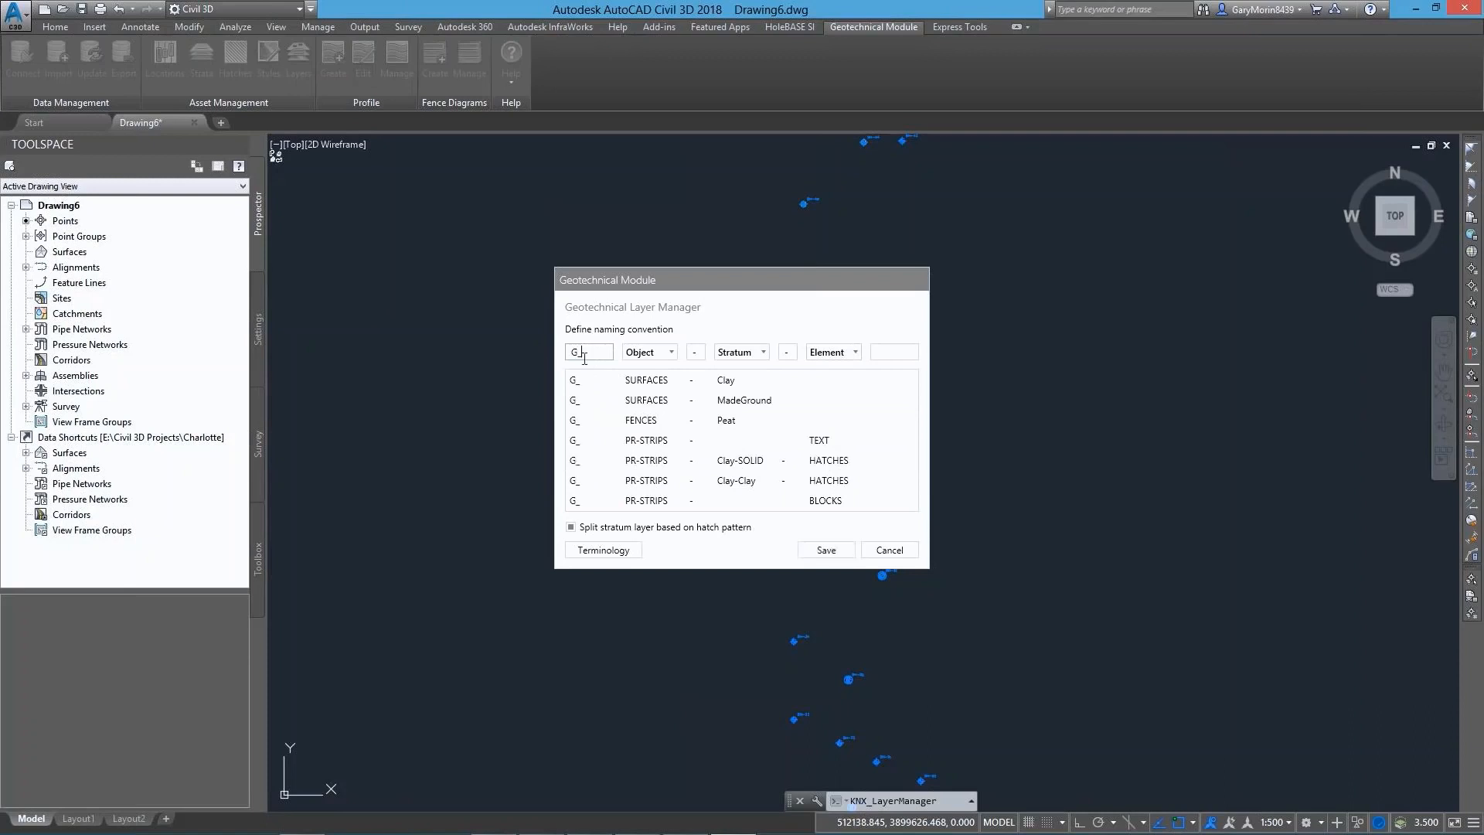
Set all three components of the layer naming convention to None and save it
{"action": "left_click", "coordinate": [674, 352]}
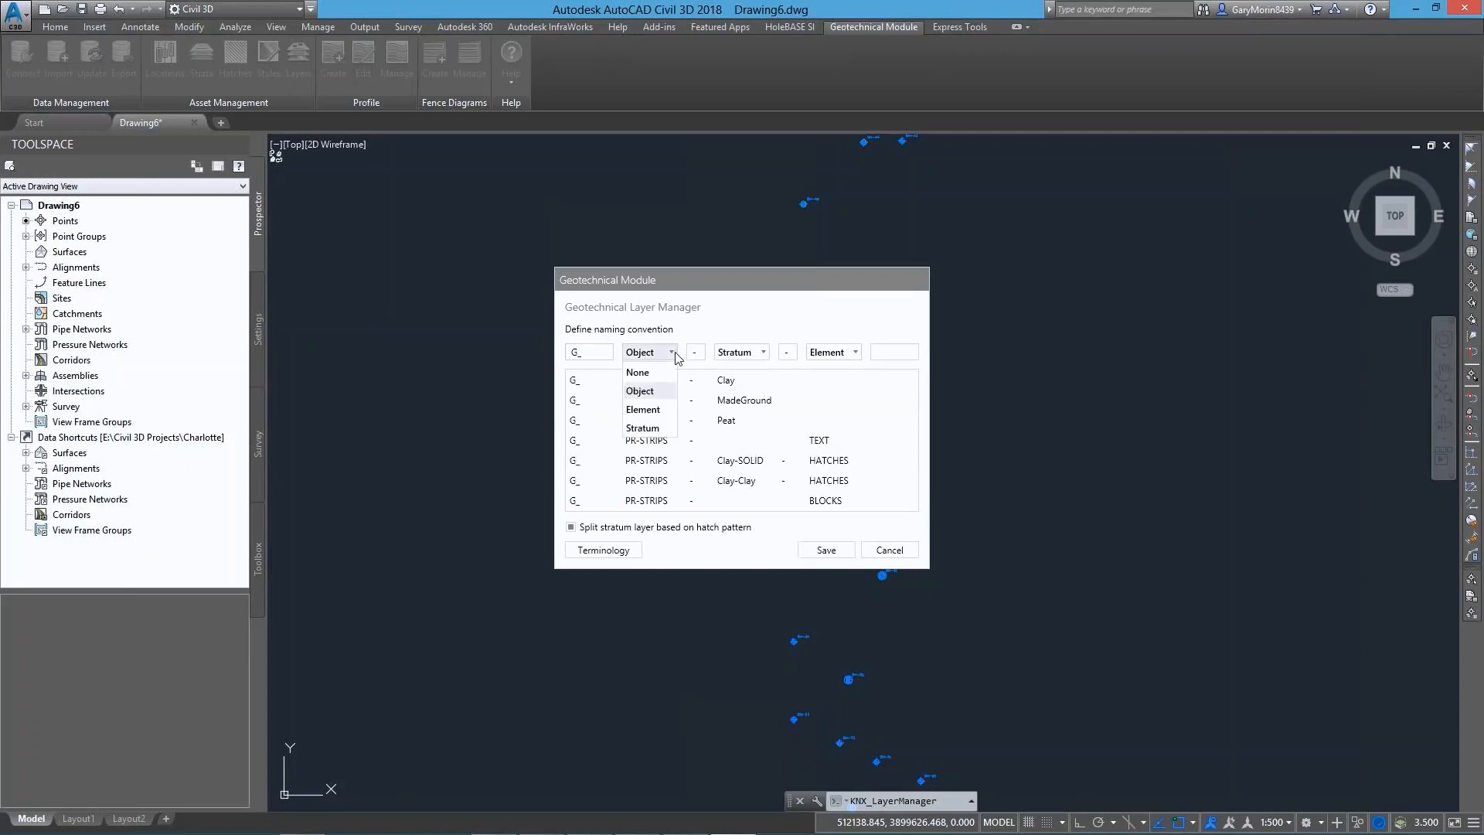
{"action": "left_click", "coordinate": [640, 371]}
{"action": "left_click", "coordinate": [727, 352]}
{"action": "left_click", "coordinate": [730, 372]}
{"action": "left_click", "coordinate": [829, 353]}
{"action": "left_click", "coordinate": [822, 373]}
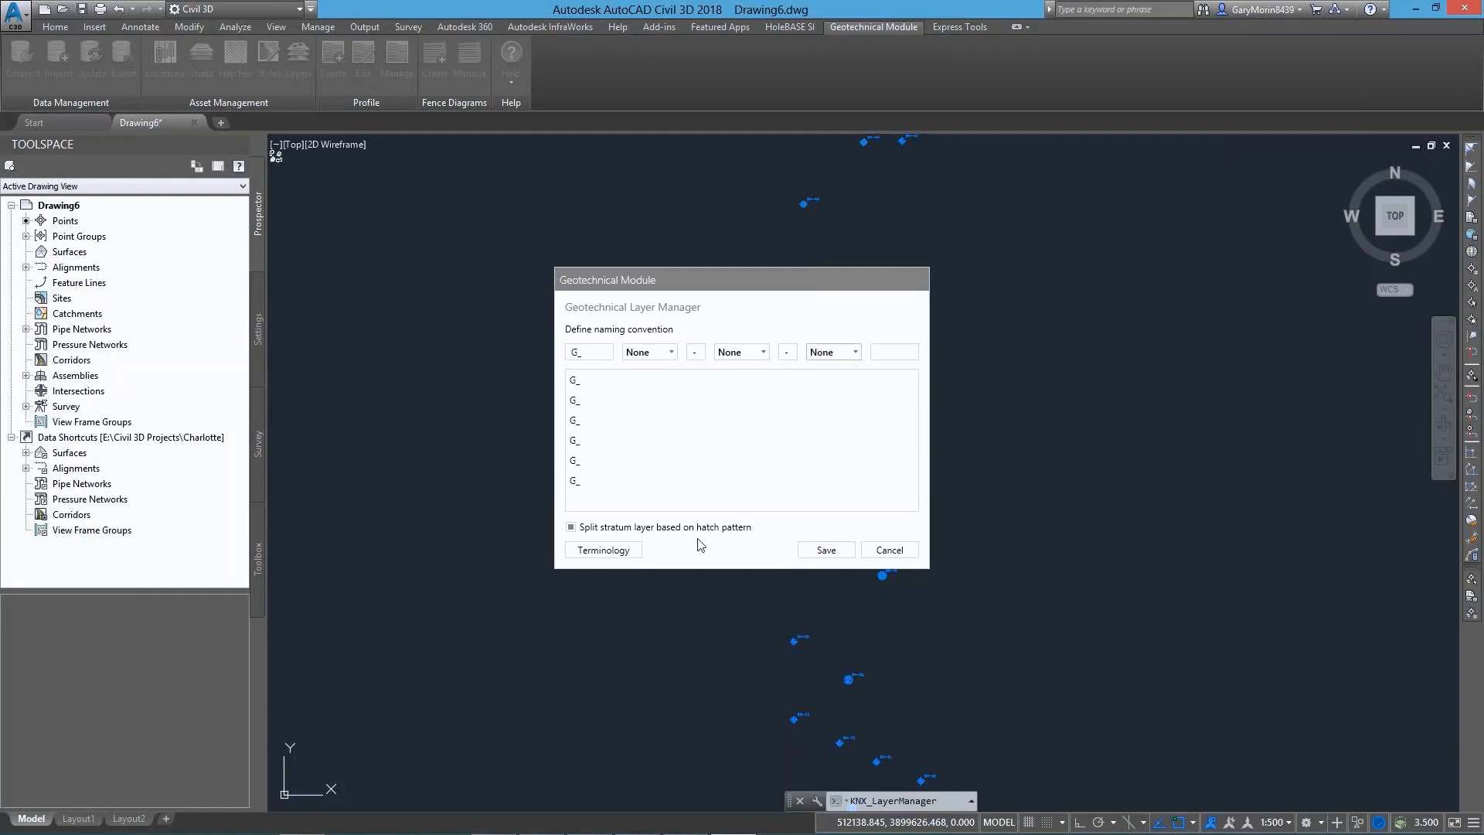
{"action": "left_click", "coordinate": [824, 550]}
Erase all boreholes from the drawing and bring the locations back with a data update
{"action": "scroll", "coordinate": [797, 539], "scroll_direction": "down", "scroll_amount": 2}
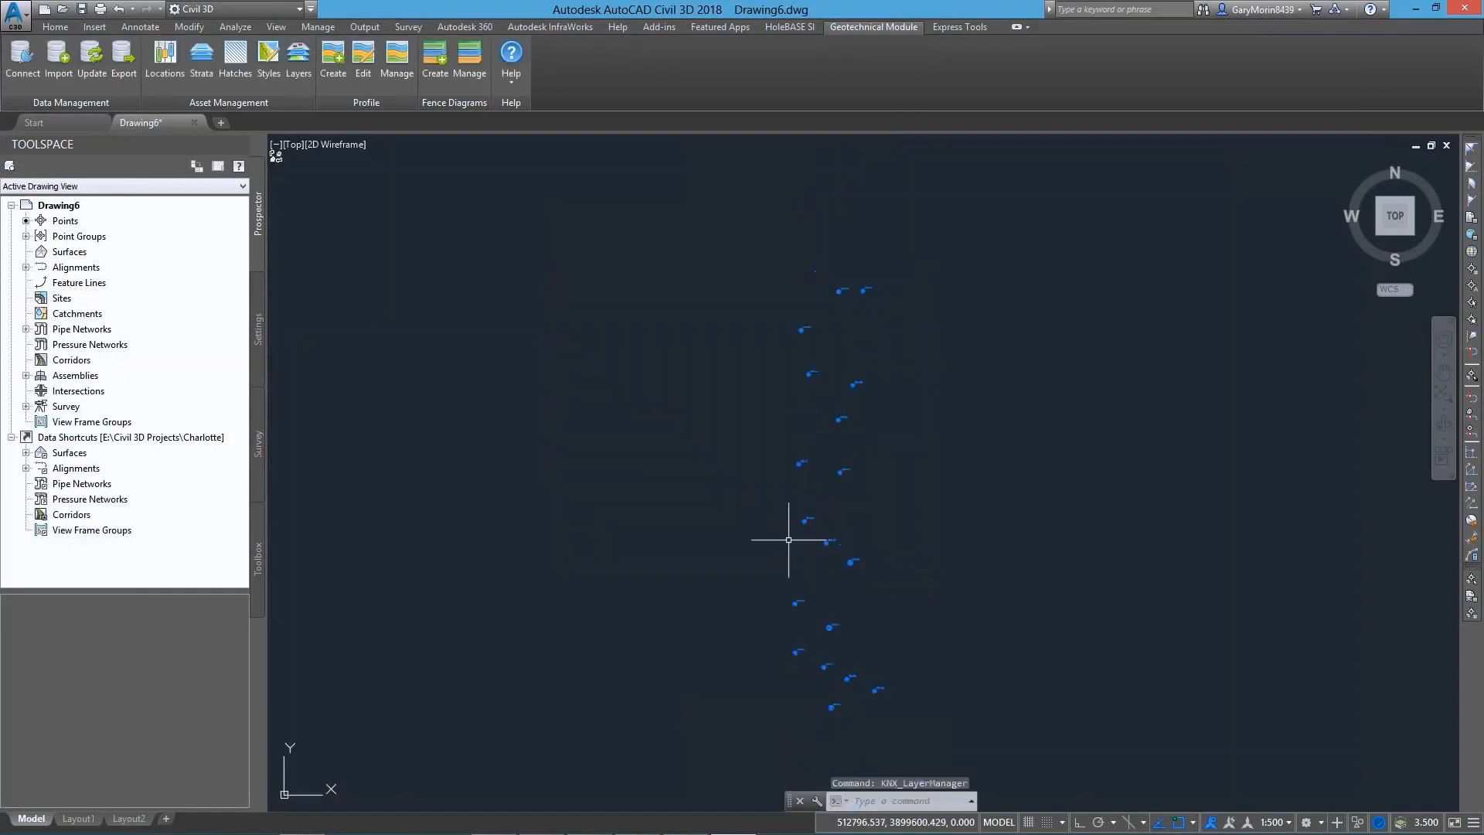
{"action": "left_click", "coordinate": [933, 730]}
{"action": "left_click", "coordinate": [662, 245]}
{"action": "key", "text": "Delete"}
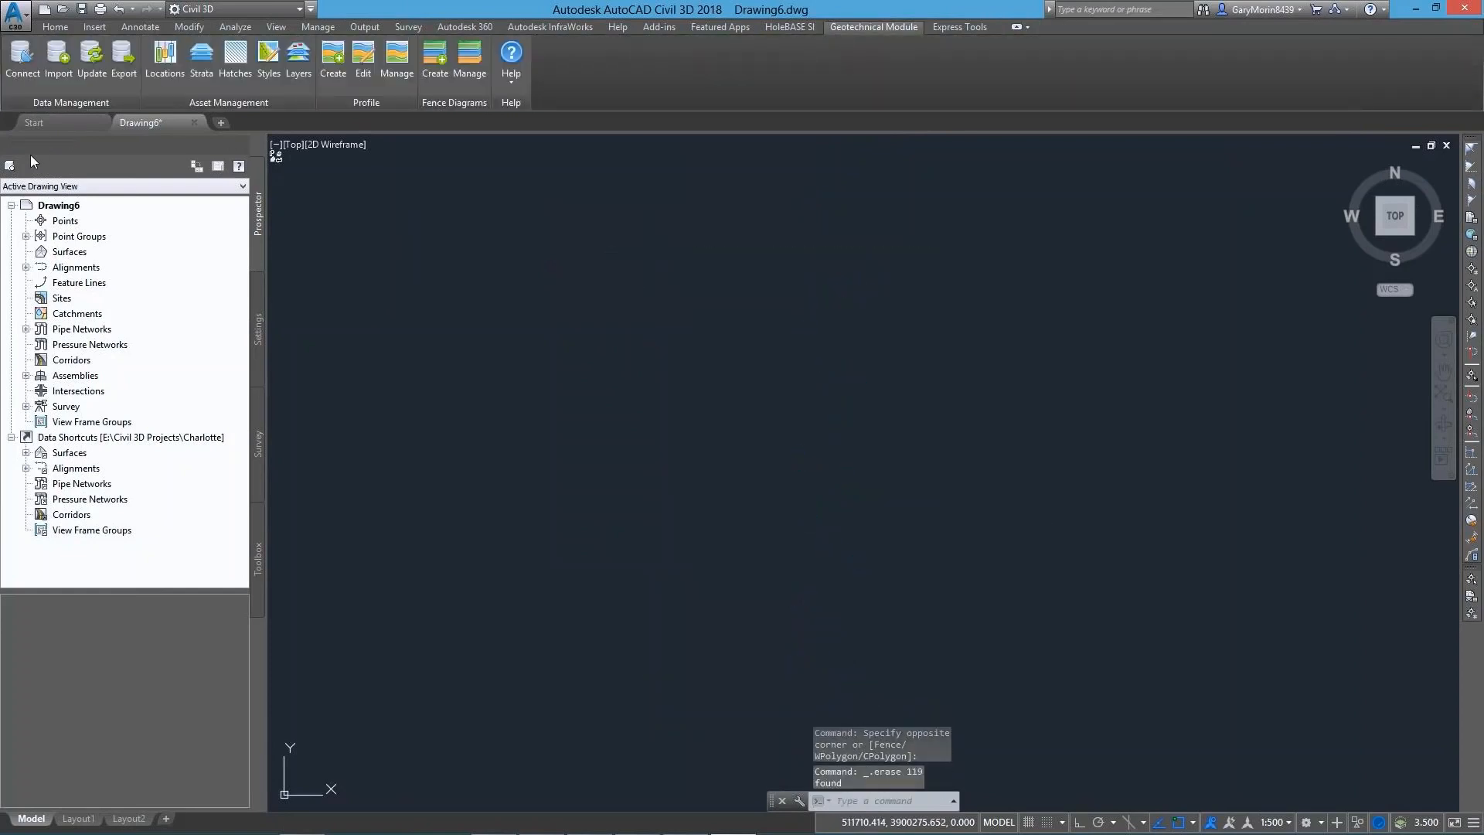
{"action": "left_click", "coordinate": [91, 85]}
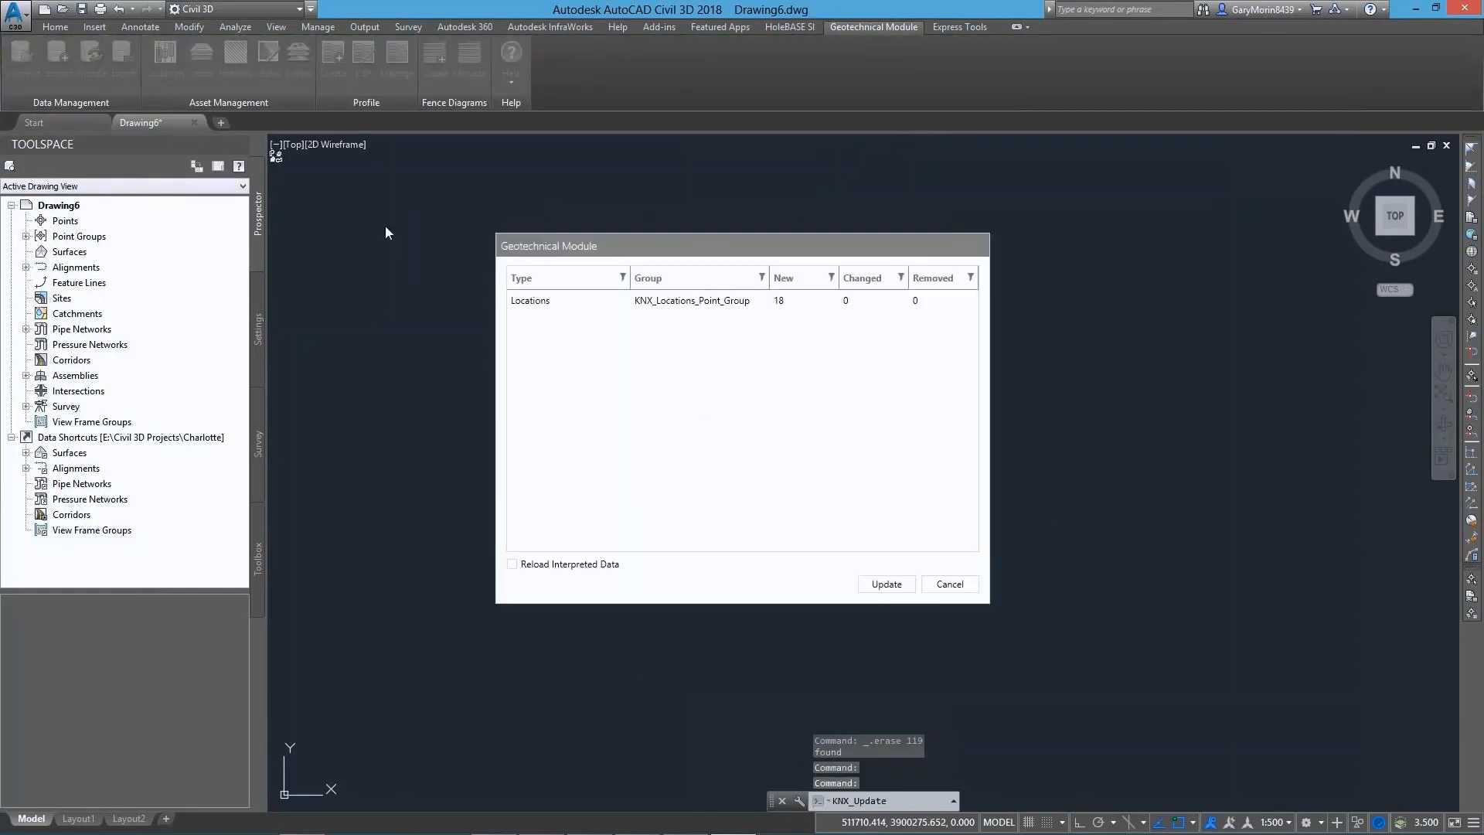
{"action": "left_click", "coordinate": [886, 584]}
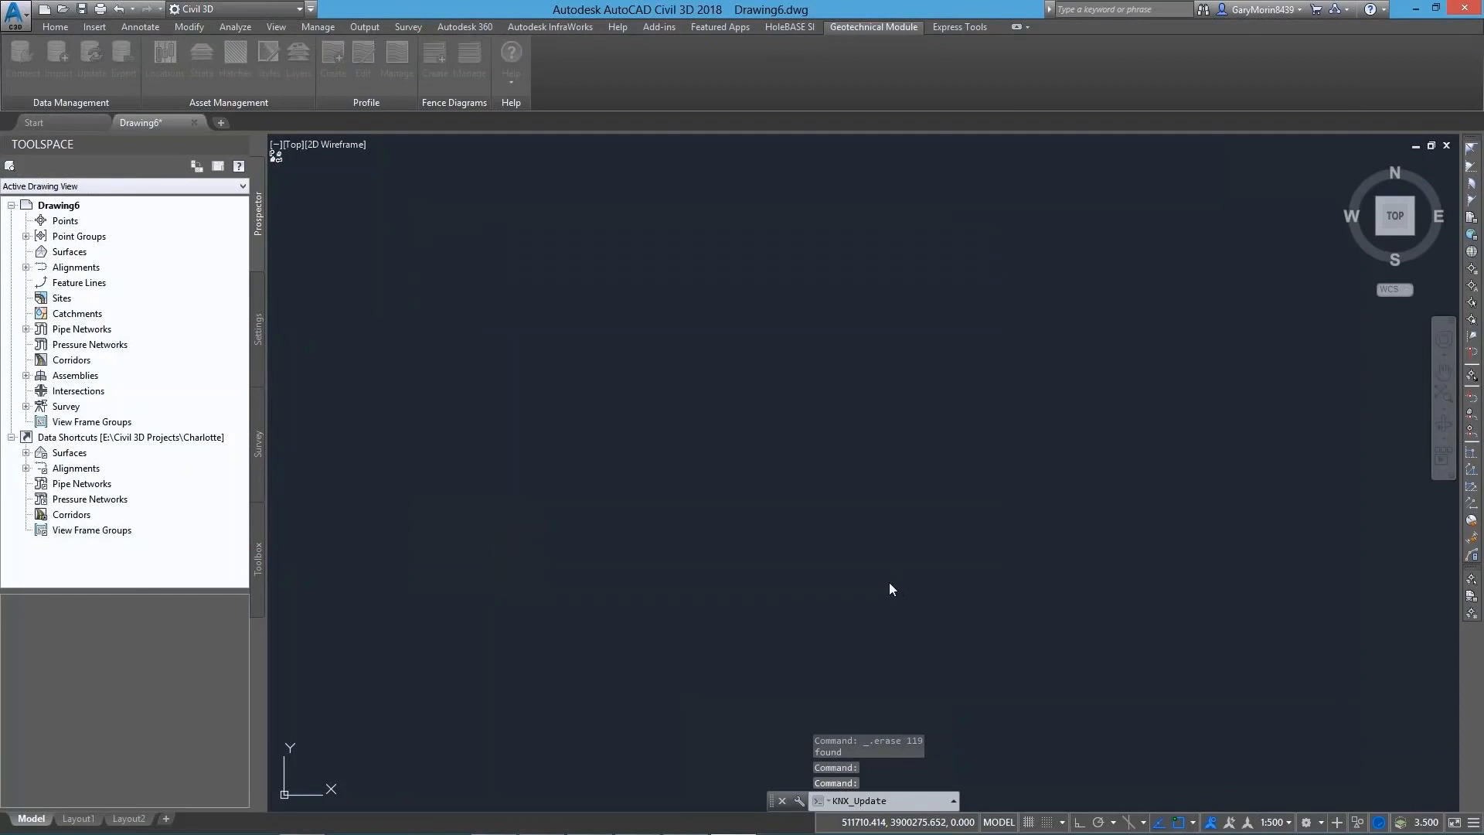
List the drawing layers in the KNX filter to check their names, and set the layer palette to auto-hide
{"action": "left_click", "coordinate": [54, 27]}
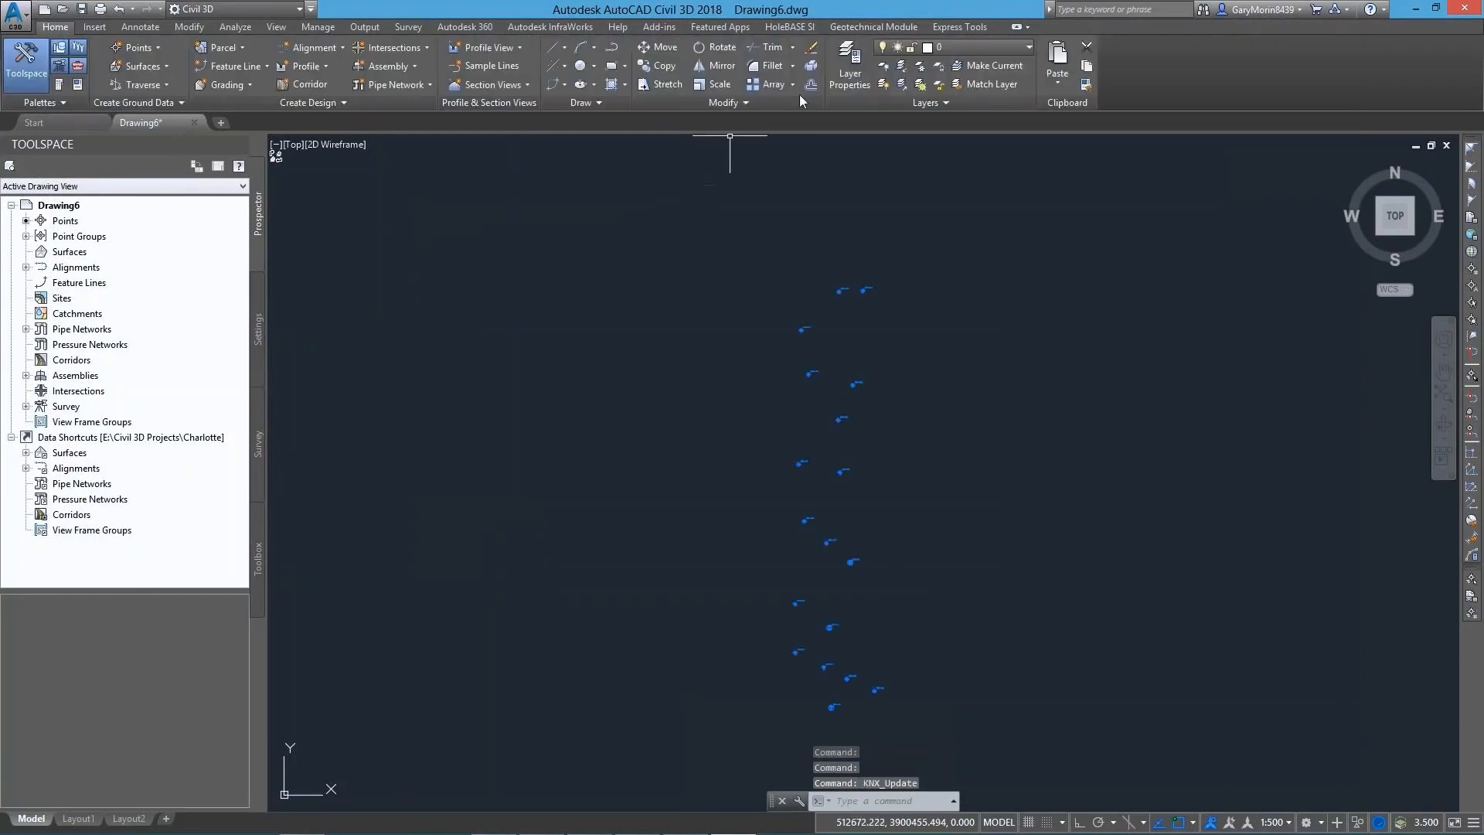
{"action": "left_click", "coordinate": [849, 73]}
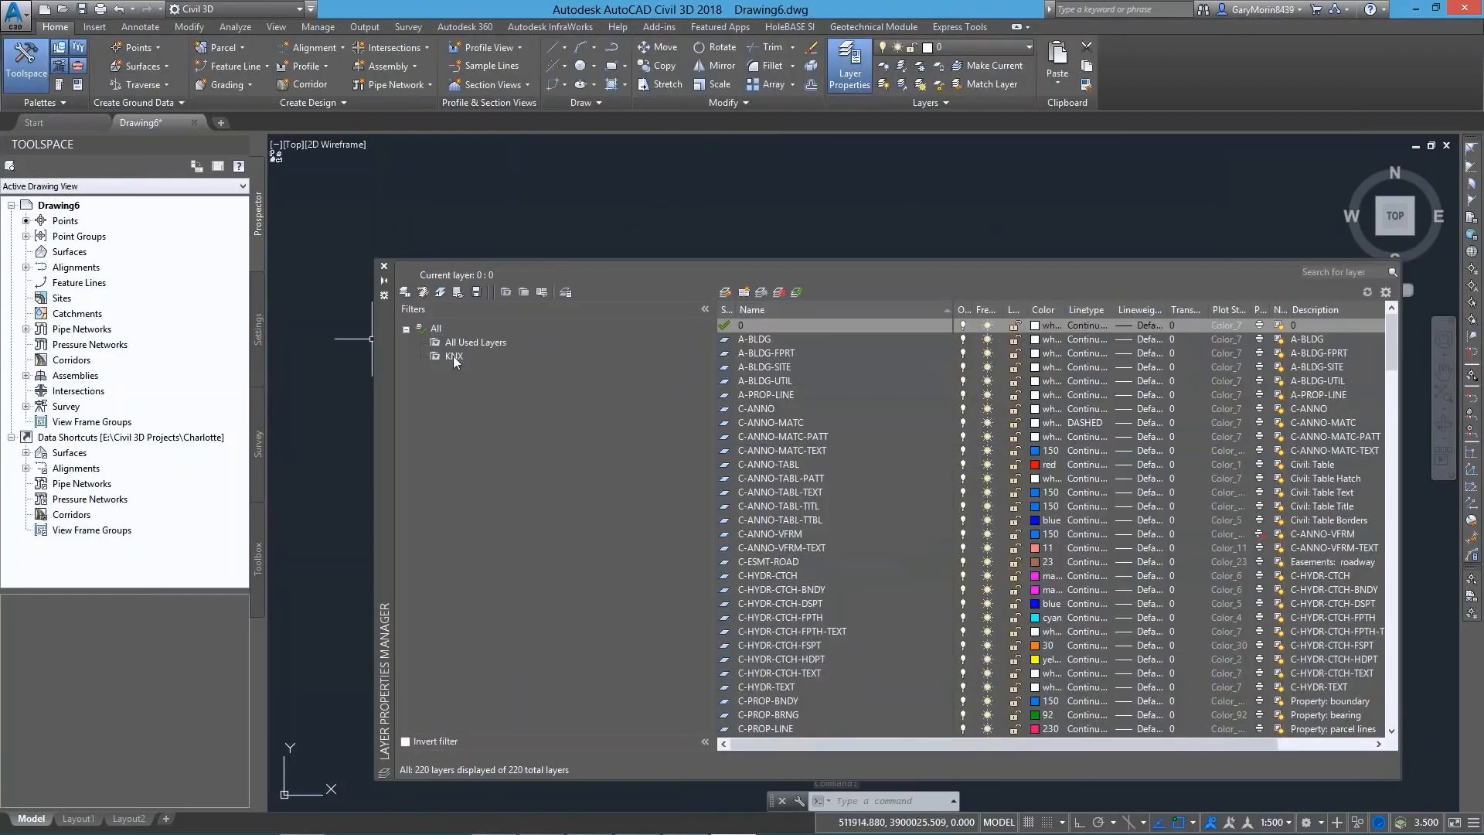
{"action": "left_click", "coordinate": [453, 357]}
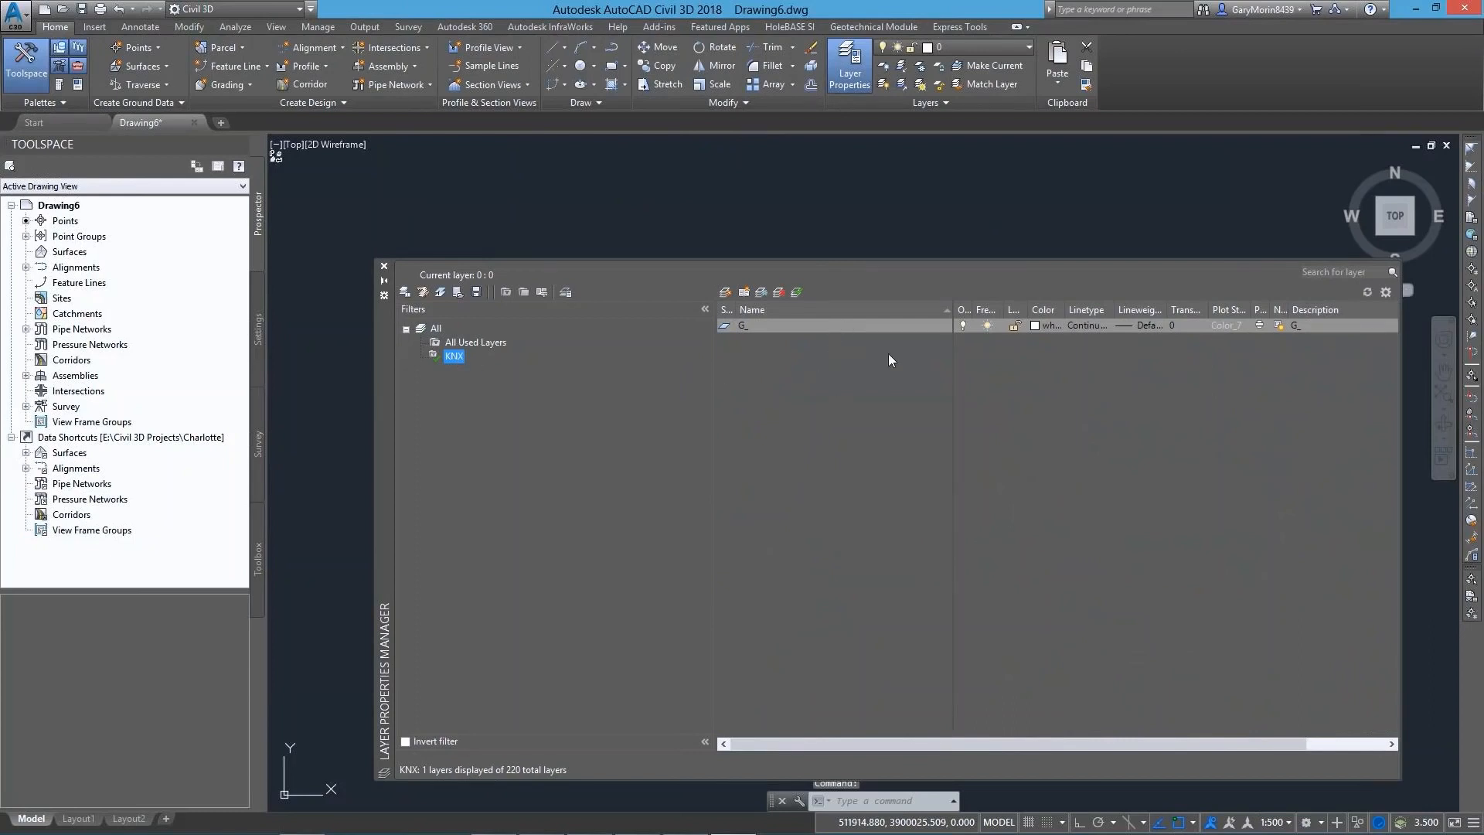
{"action": "left_click", "coordinate": [385, 282]}
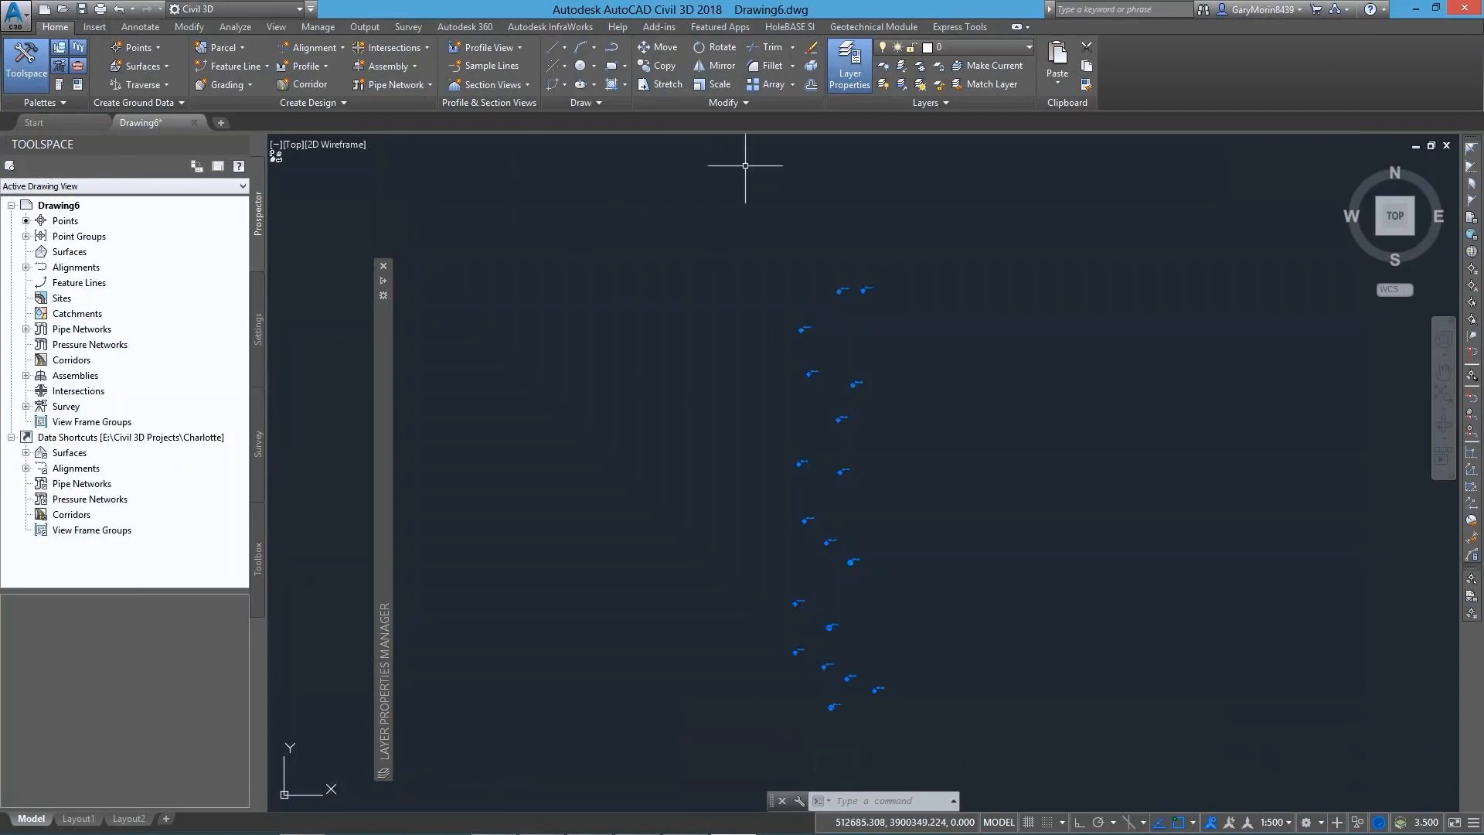
Change the geotechnical layer naming convention to the prefix GE_ followed by Stratum, and save it
{"action": "left_click", "coordinate": [902, 29]}
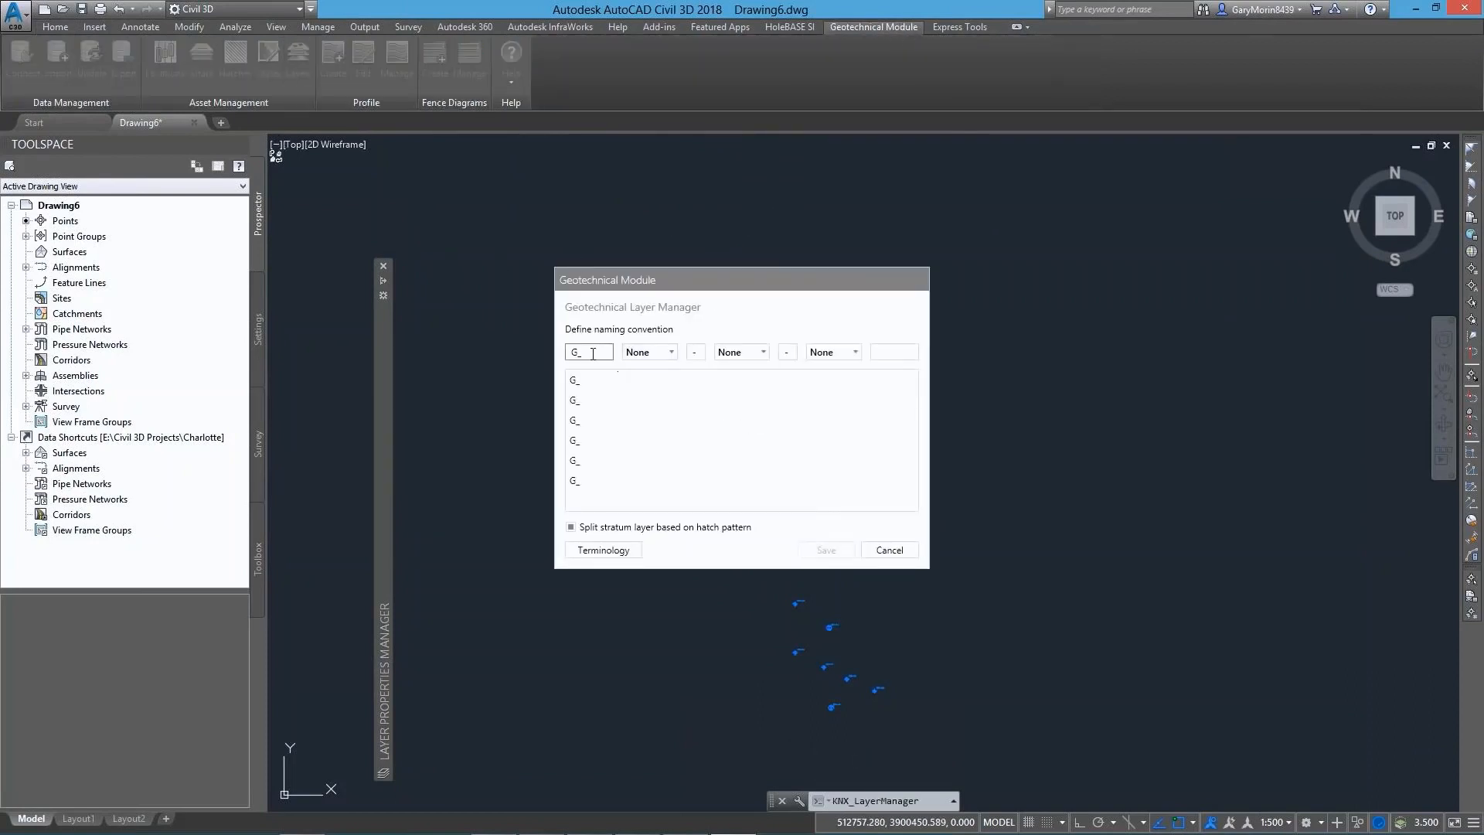
{"action": "left_click", "coordinate": [577, 352]}
{"action": "type", "text": "E"}
{"action": "left_click", "coordinate": [668, 354]}
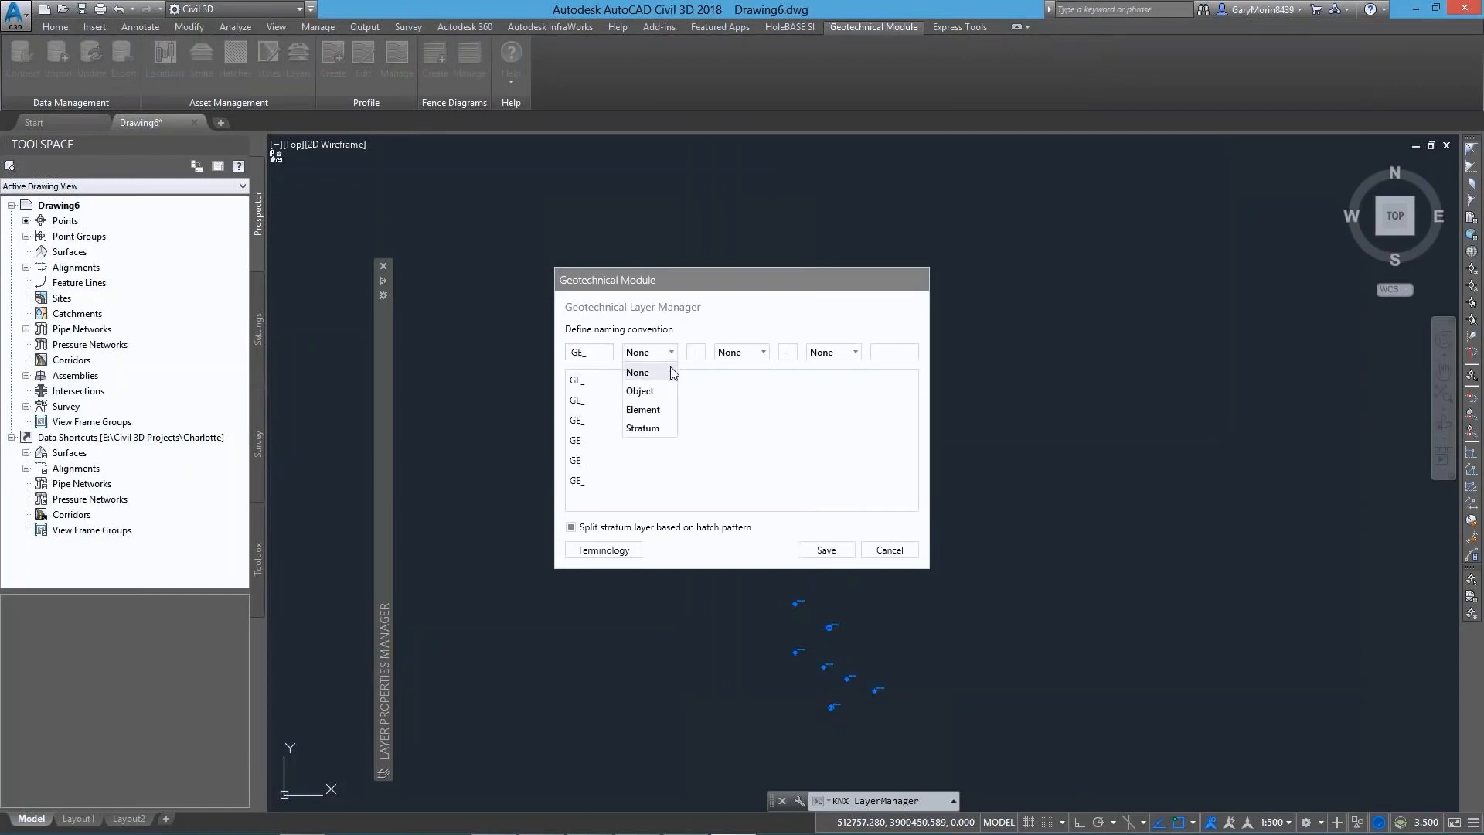
{"action": "left_click", "coordinate": [655, 428]}
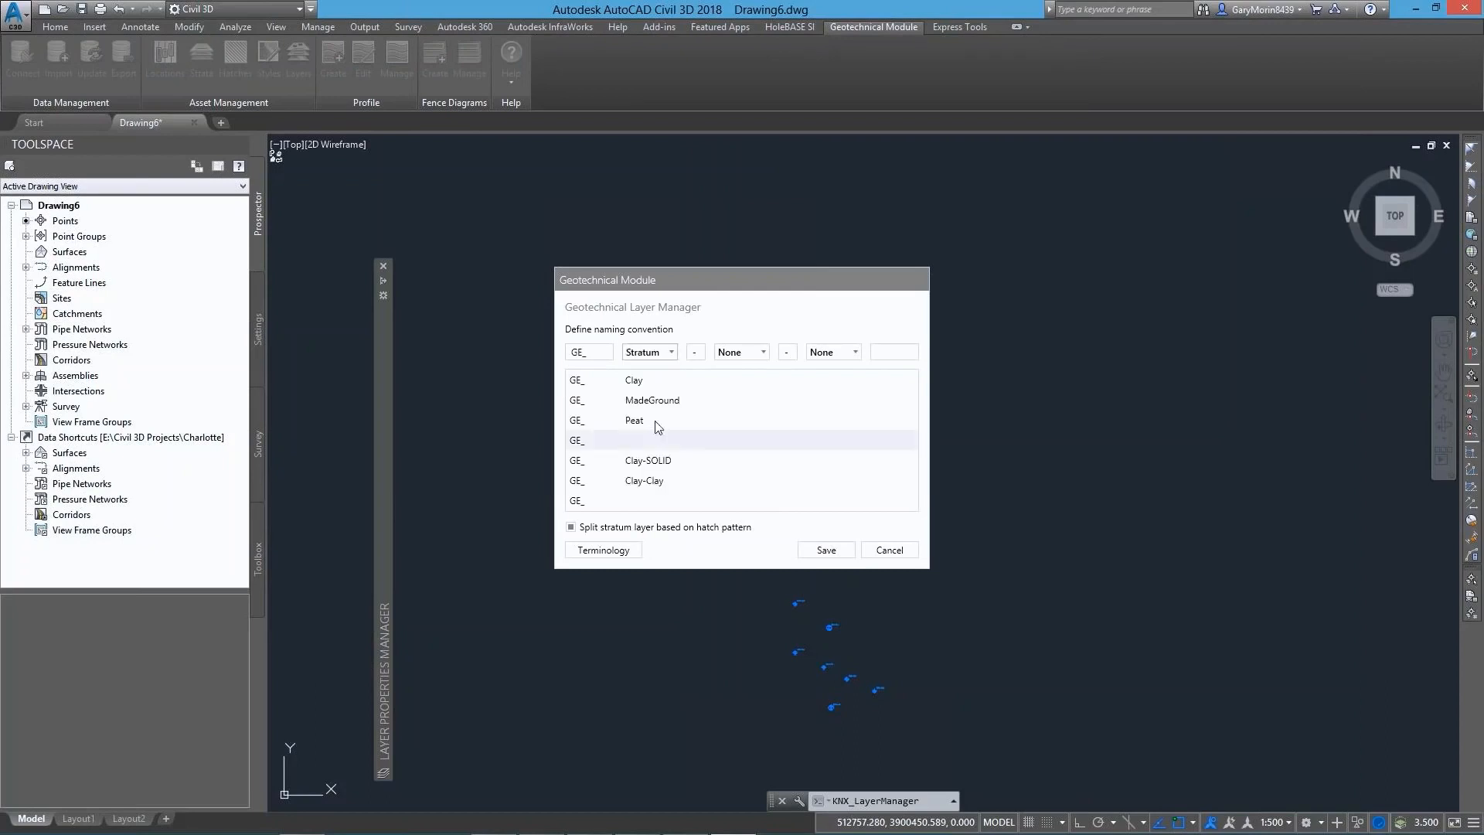
{"action": "left_click", "coordinate": [827, 550]}
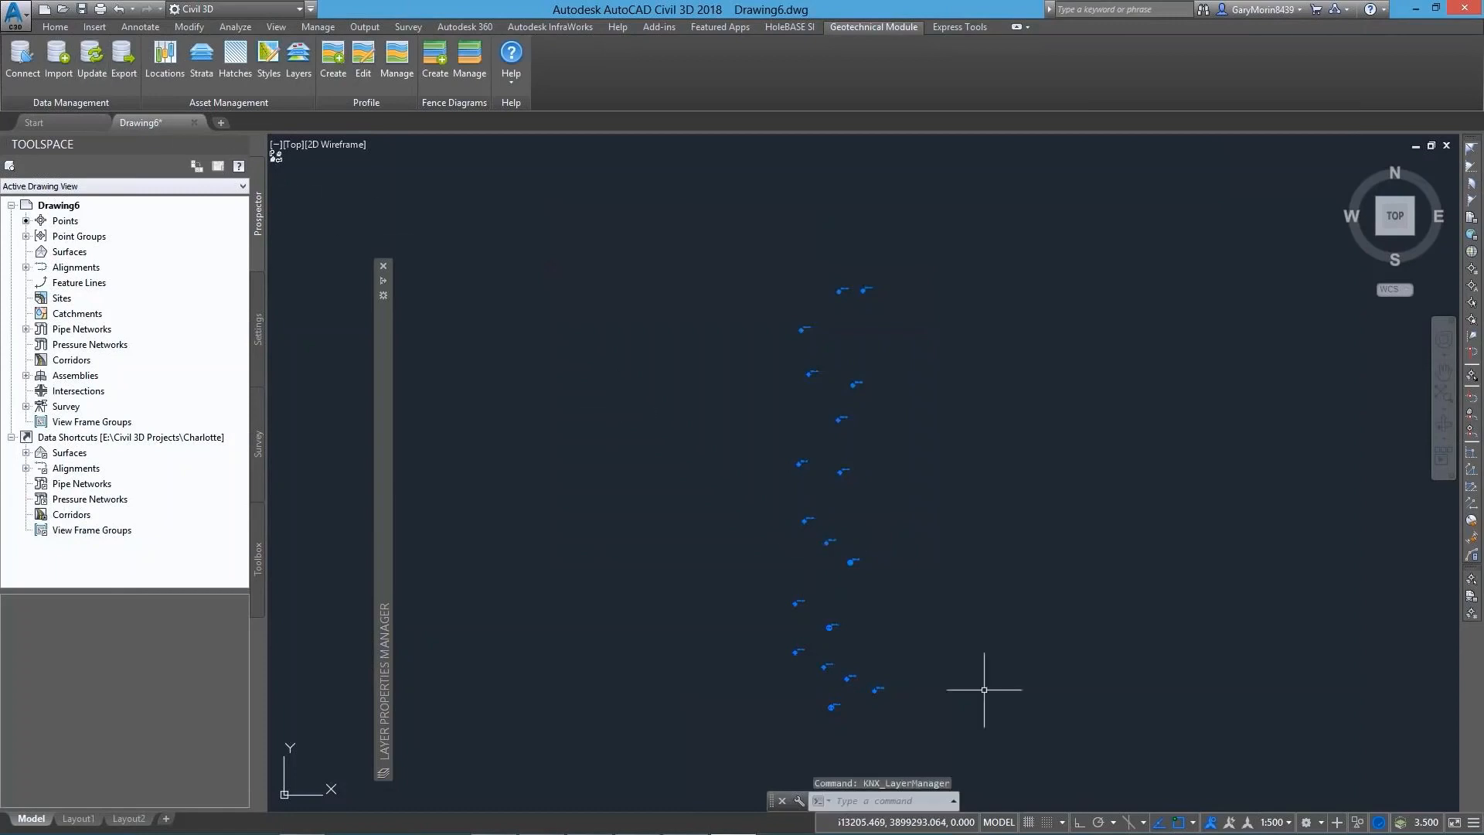
Erase and re-create the boreholes through a data update, and check the resulting layer names in the KNX filter
{"action": "left_click", "coordinate": [960, 735]}
{"action": "left_click", "coordinate": [691, 244]}
{"action": "key", "text": "Delete"}
{"action": "left_click", "coordinate": [92, 58]}
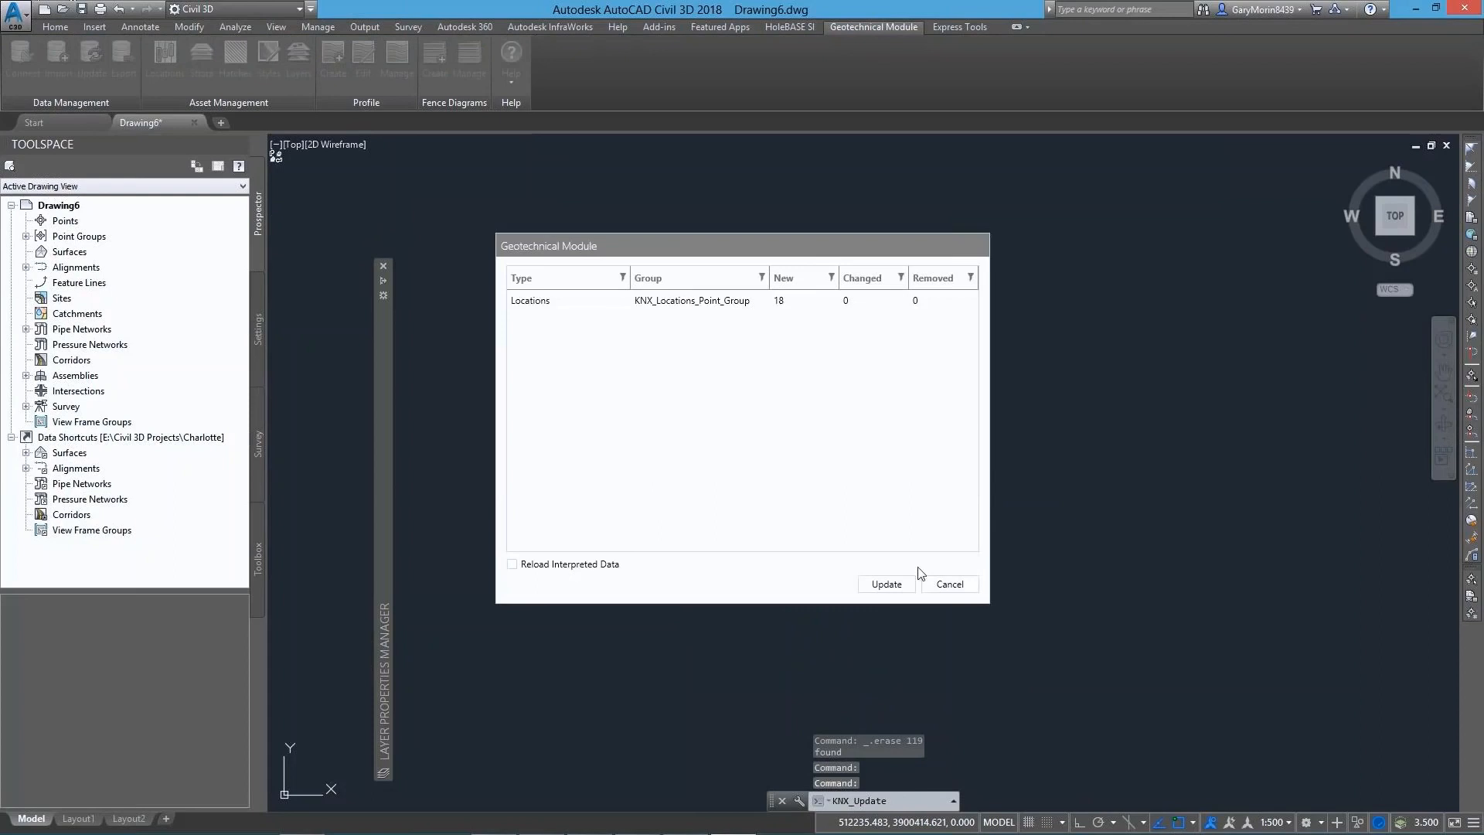
{"action": "left_click", "coordinate": [886, 584]}
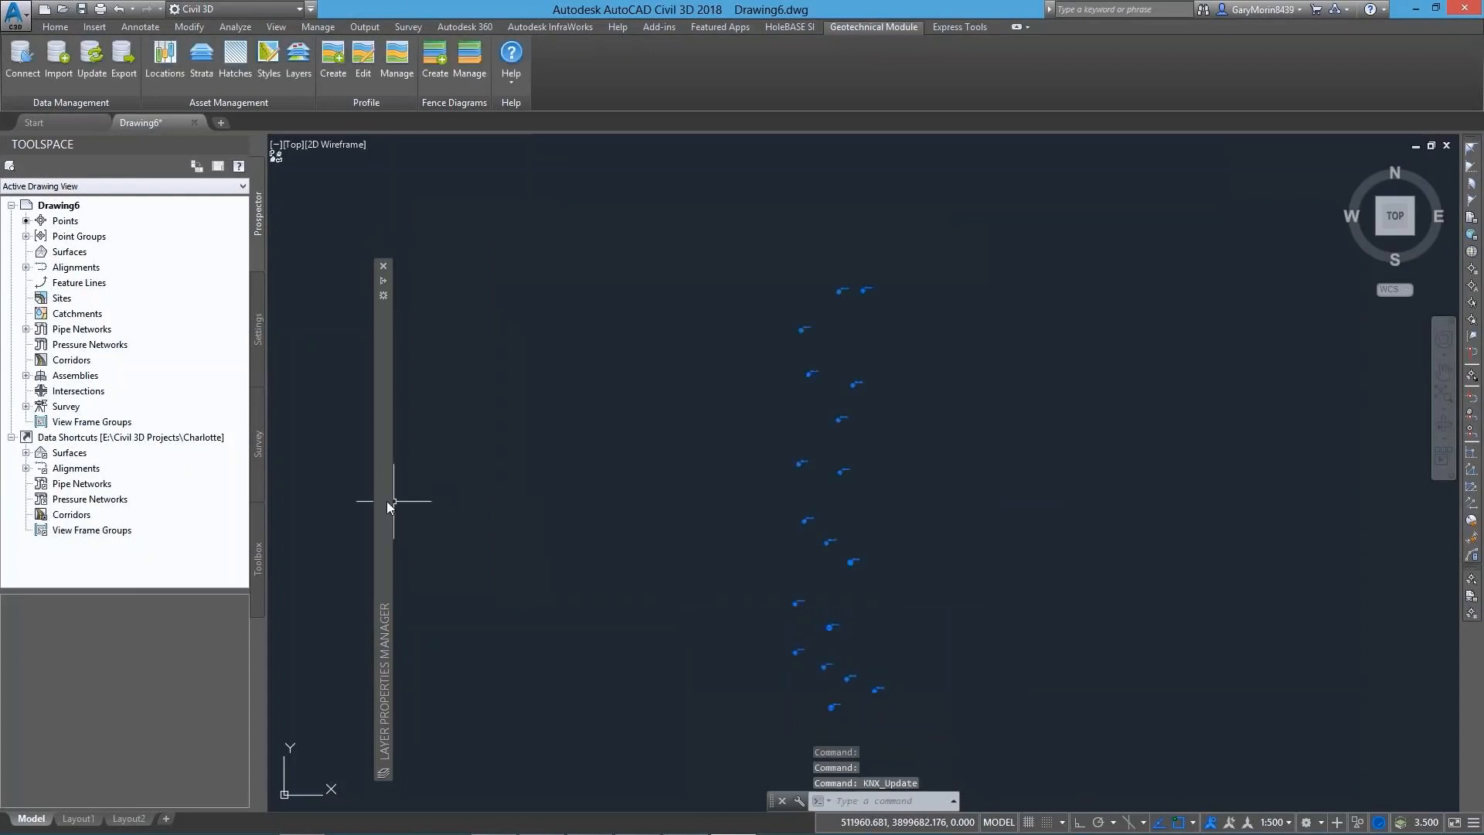
{"action": "mouse_move", "coordinate": [387, 502]}
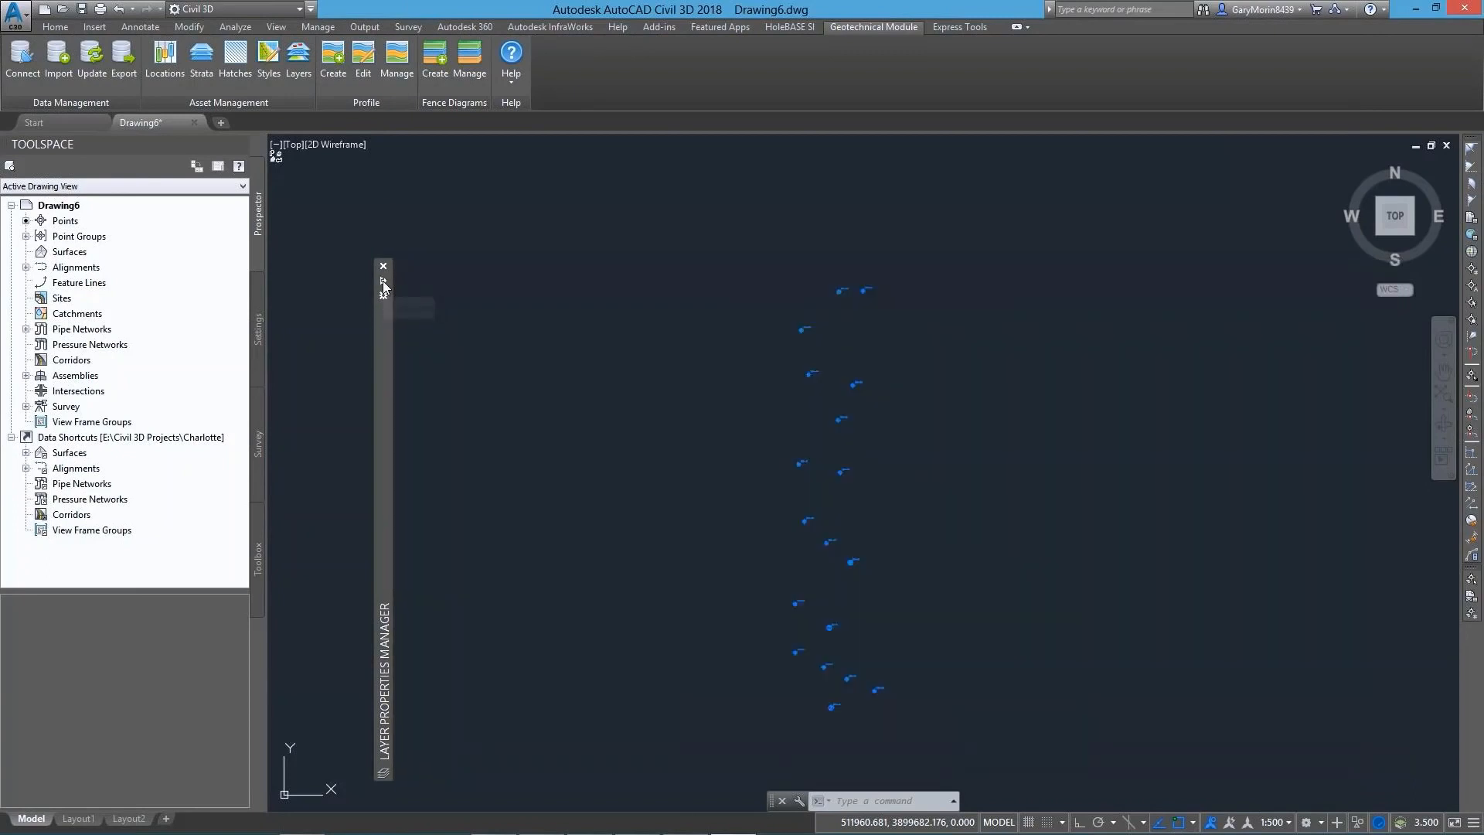
Erase all the re-created boreholes from the drawing
{"action": "left_click", "coordinate": [802, 493]}
{"action": "left_click", "coordinate": [954, 708]}
{"action": "left_click", "coordinate": [729, 415]}
{"action": "key", "text": "Delete"}
Set the layer naming convention to the prefix GEO_ followed by Object and Stratum
{"action": "left_click", "coordinate": [300, 63]}
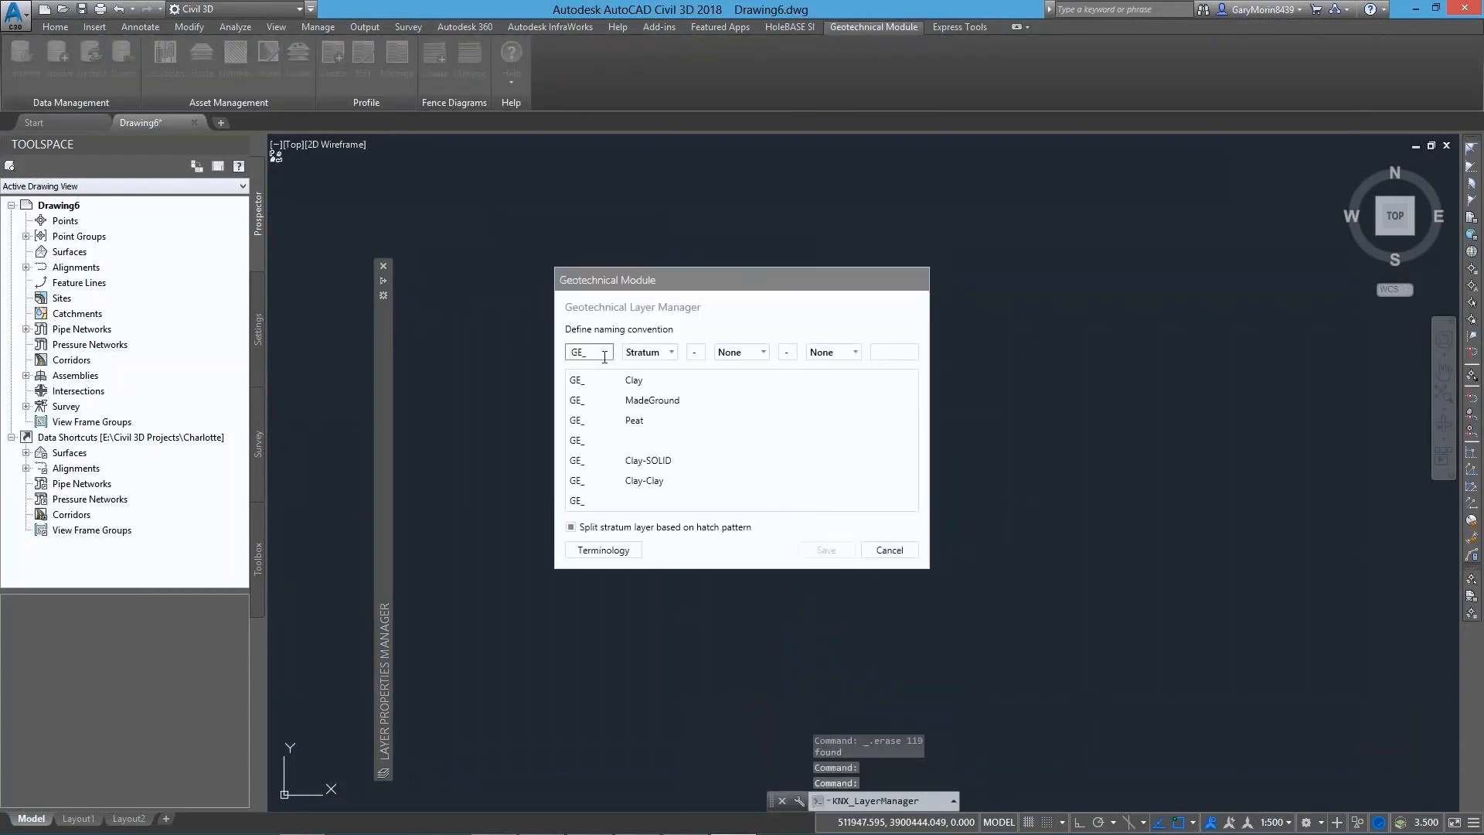
{"action": "left_click", "coordinate": [644, 354]}
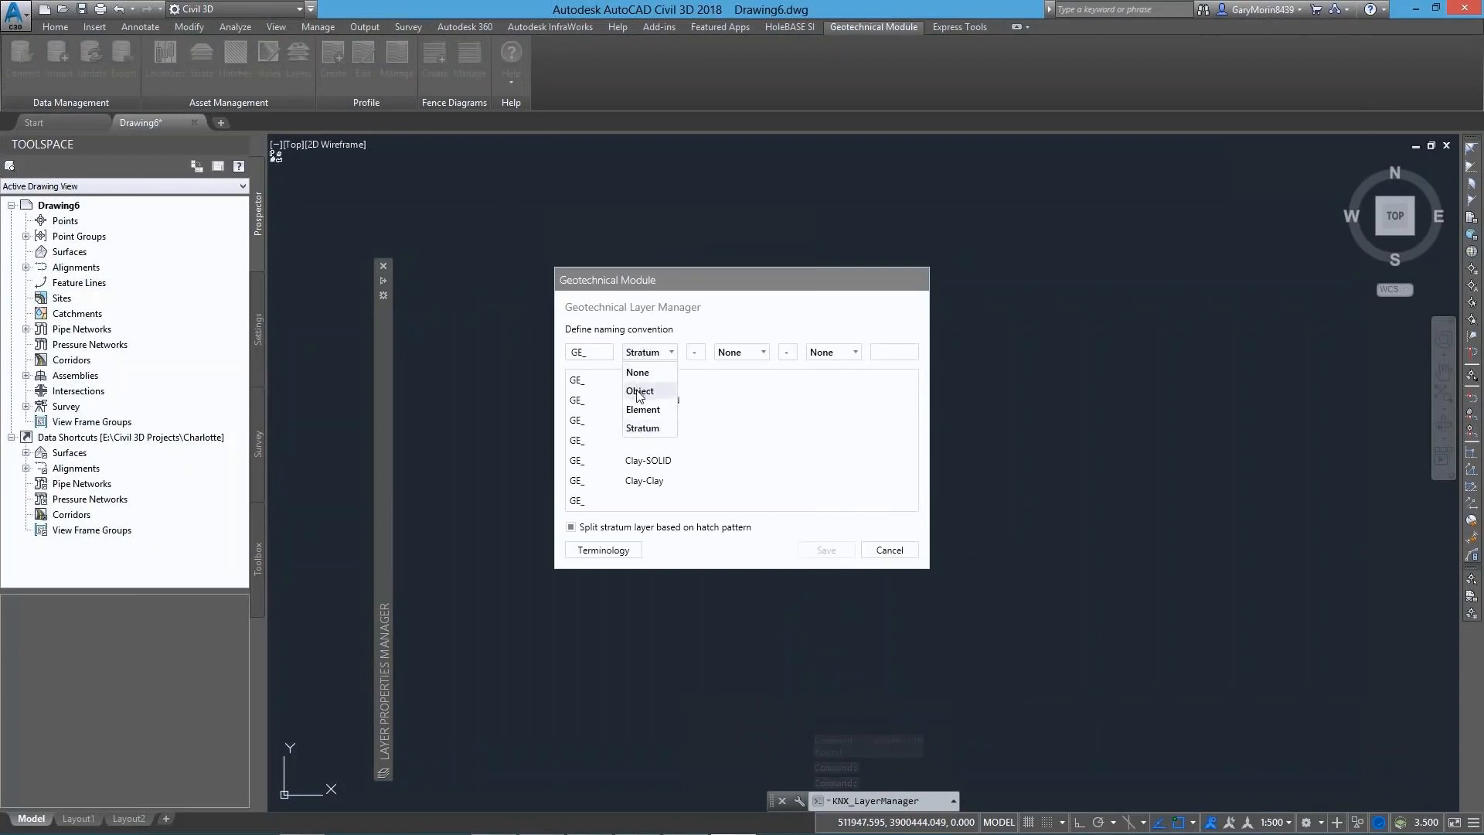
{"action": "left_click", "coordinate": [639, 392]}
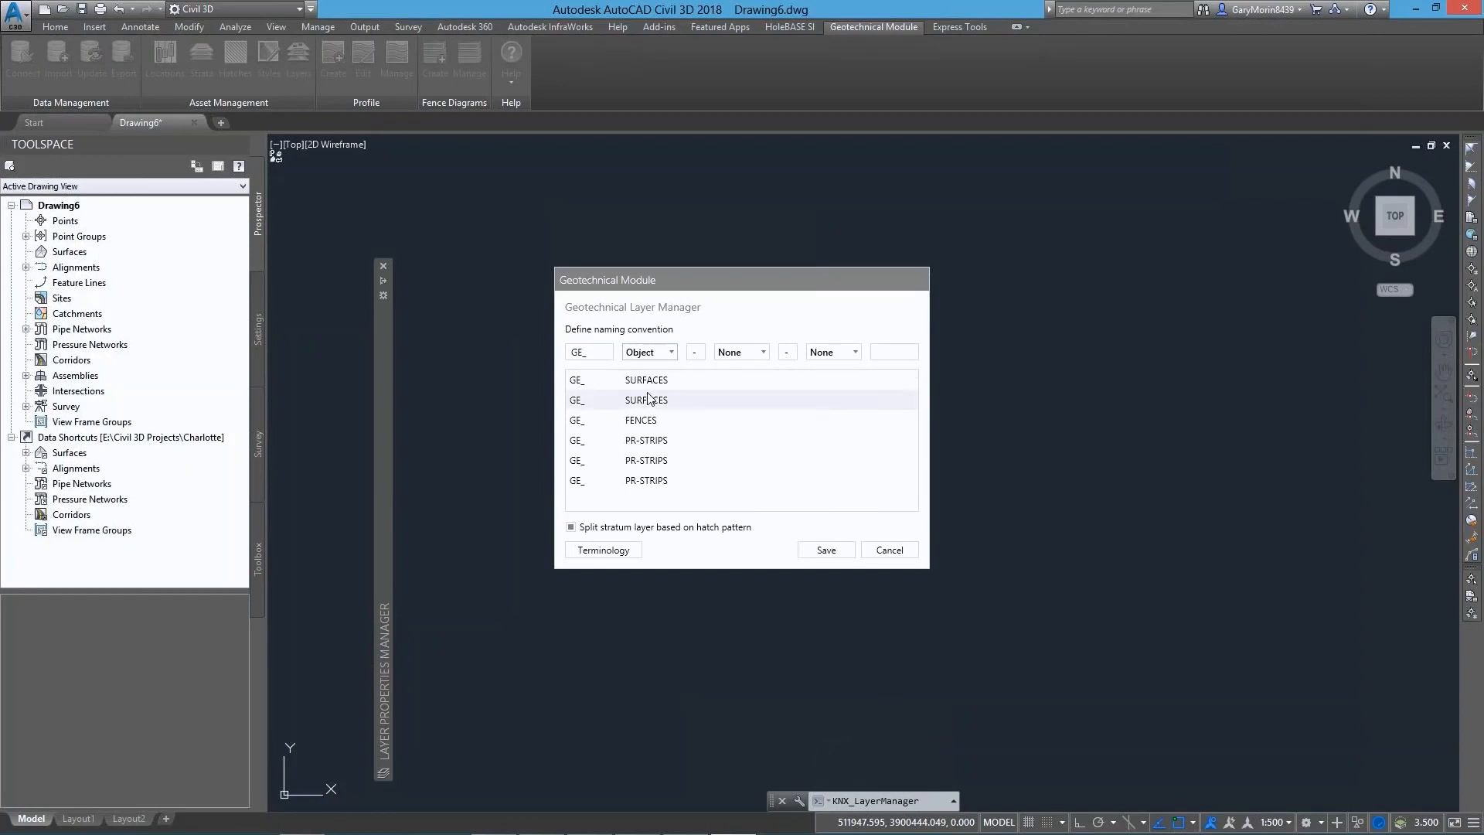
{"action": "left_click", "coordinate": [732, 354]}
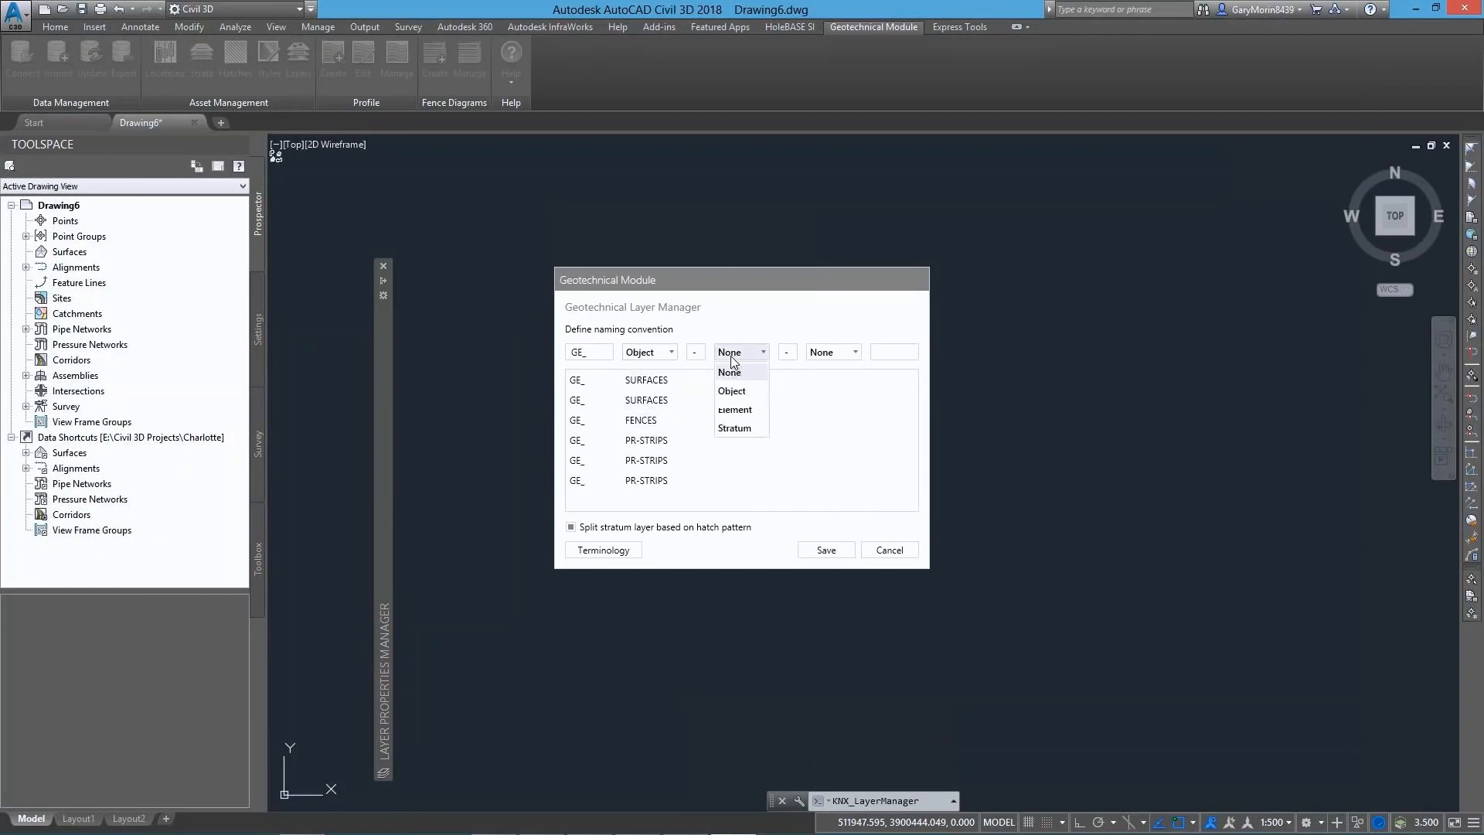
{"action": "left_click", "coordinate": [734, 428]}
{"action": "left_click", "coordinate": [581, 352]}
{"action": "type", "text": "O"}
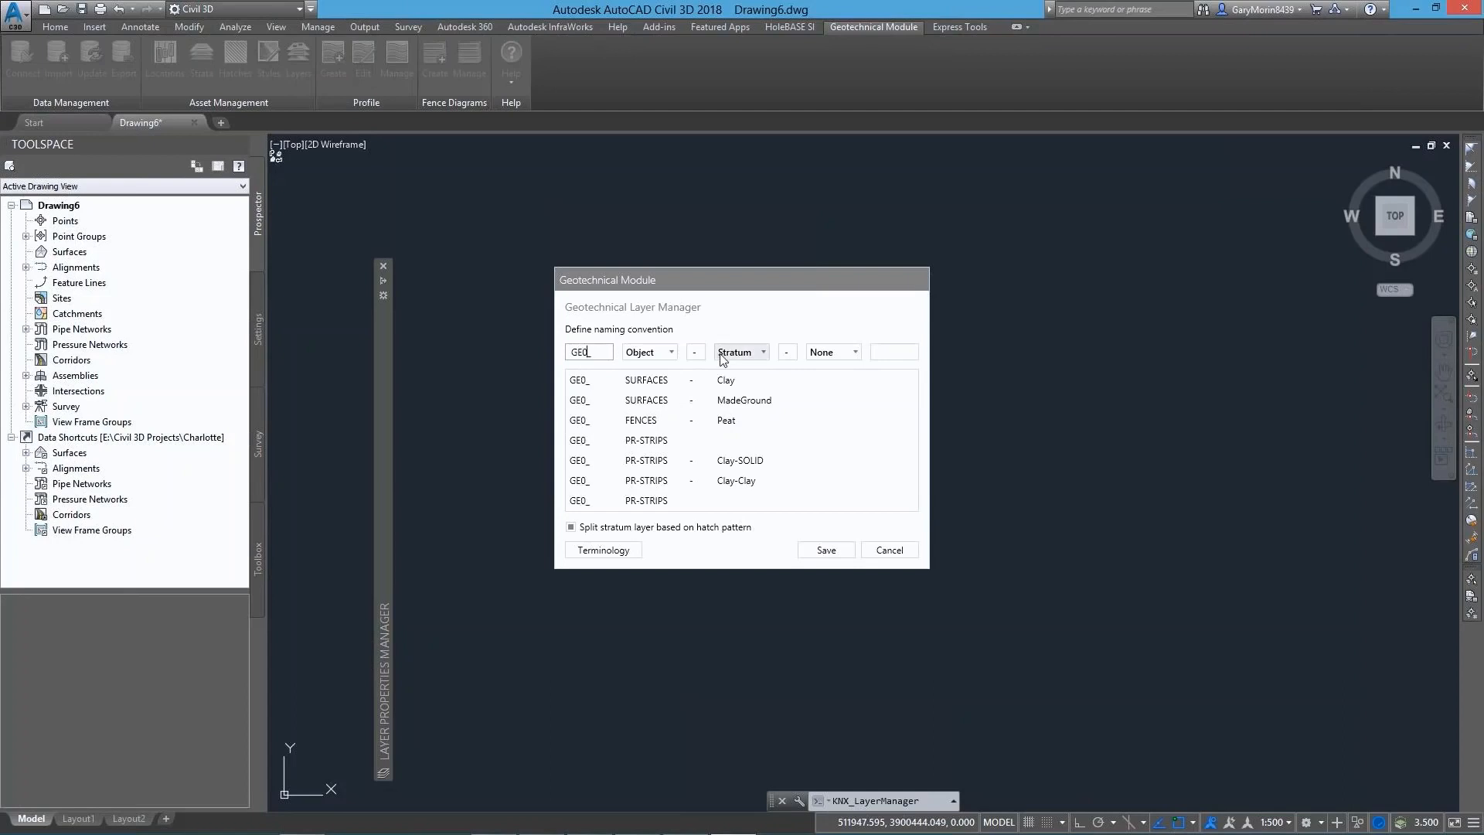
Add the suffix -Draft to the layer names, disable splitting stratum layers by hatch pattern, and save the convention
{"action": "left_click", "coordinate": [878, 352]}
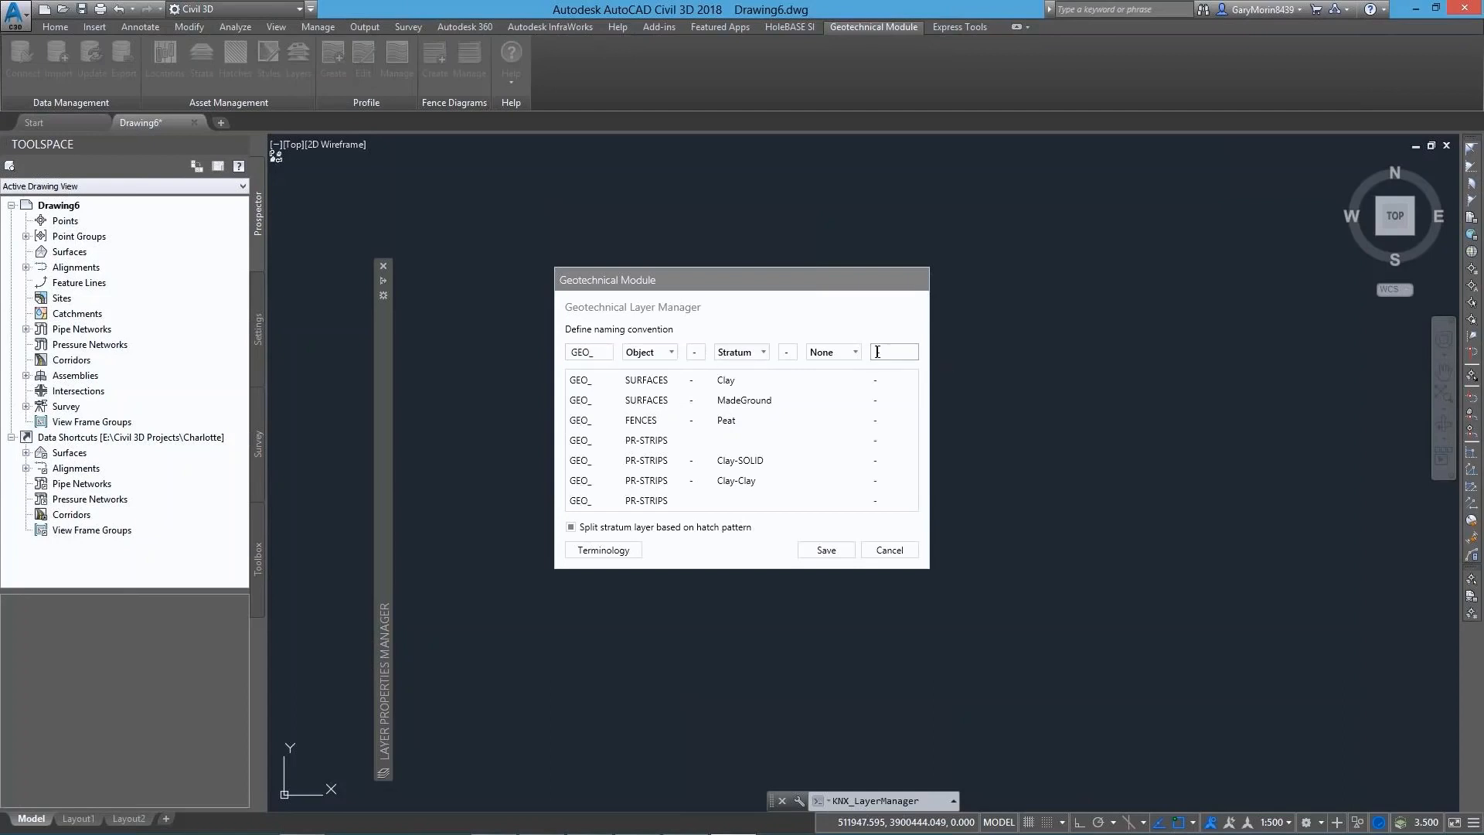
{"action": "type", "text": "-Draft"}
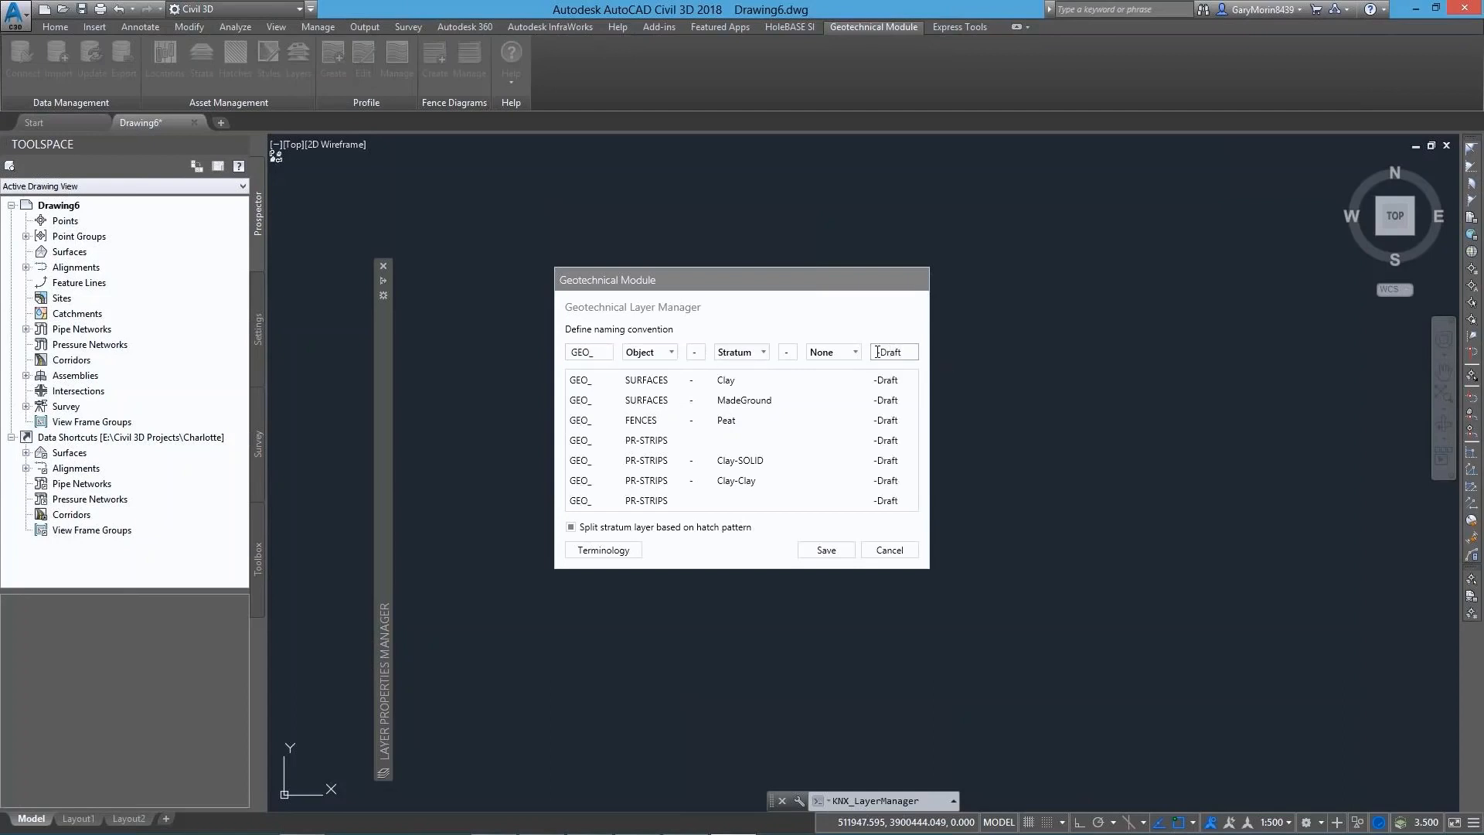
{"action": "left_click", "coordinate": [571, 526]}
{"action": "left_click", "coordinate": [826, 549]}
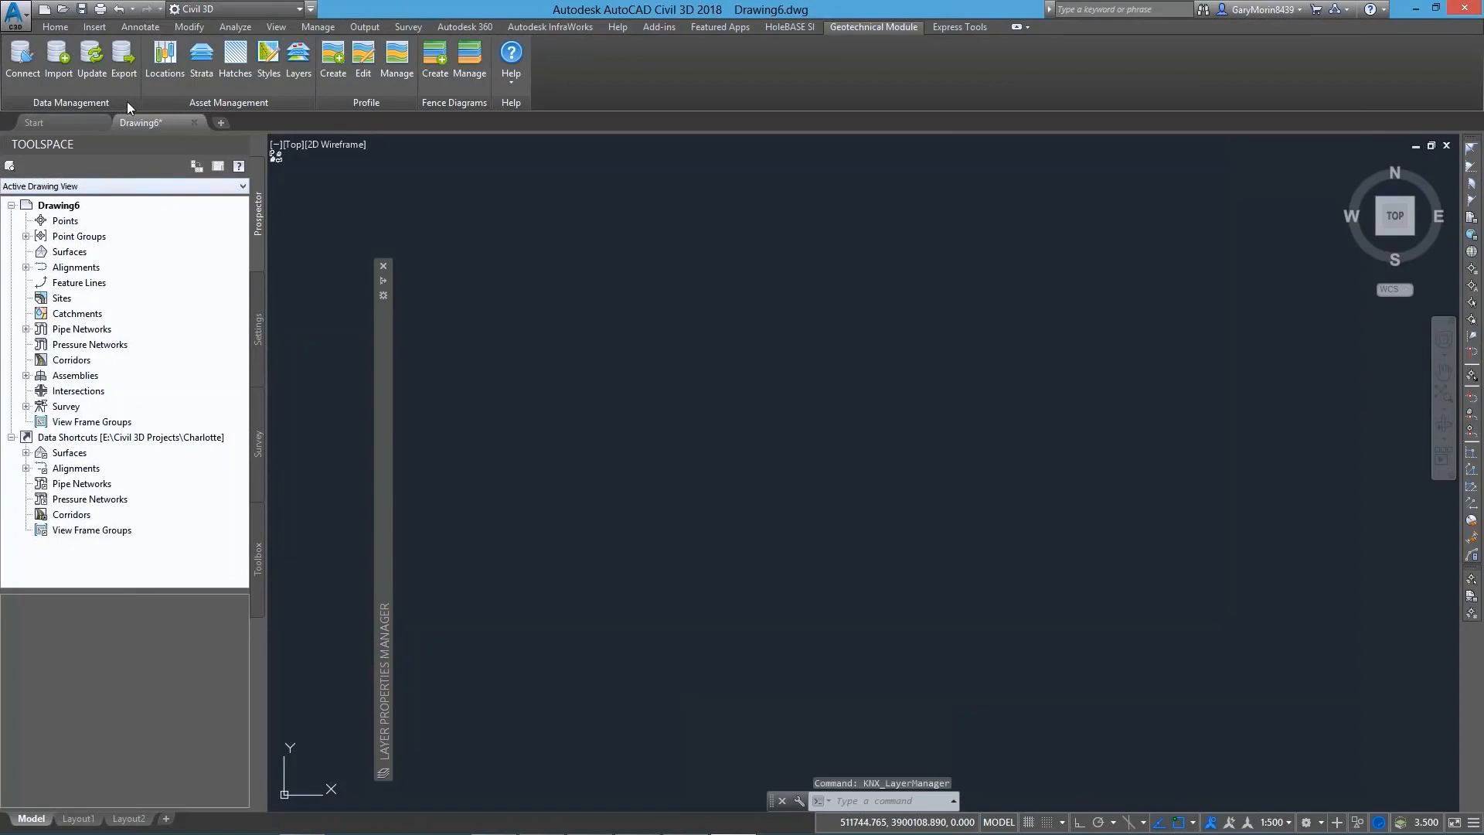
Restore the borehole locations with a data update and turn on surfaces for selected strata in the Strata Manager
{"action": "left_click", "coordinate": [92, 58]}
{"action": "left_click", "coordinate": [883, 582]}
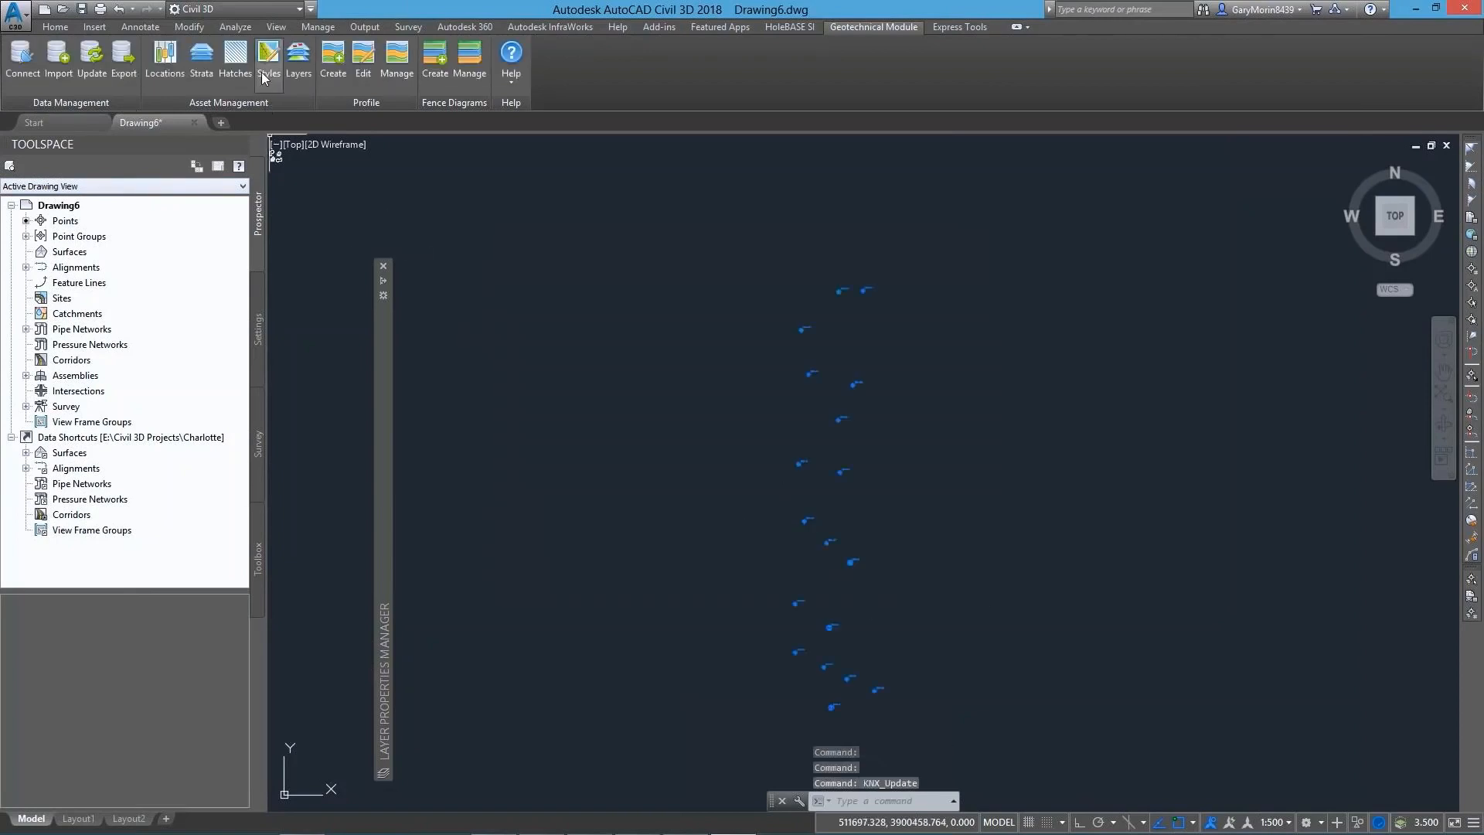
{"action": "left_click", "coordinate": [201, 58]}
{"action": "left_click", "coordinate": [551, 586]}
{"action": "left_click", "coordinate": [551, 606]}
{"action": "left_click", "coordinate": [552, 644]}
{"action": "left_click", "coordinate": [474, 533]}
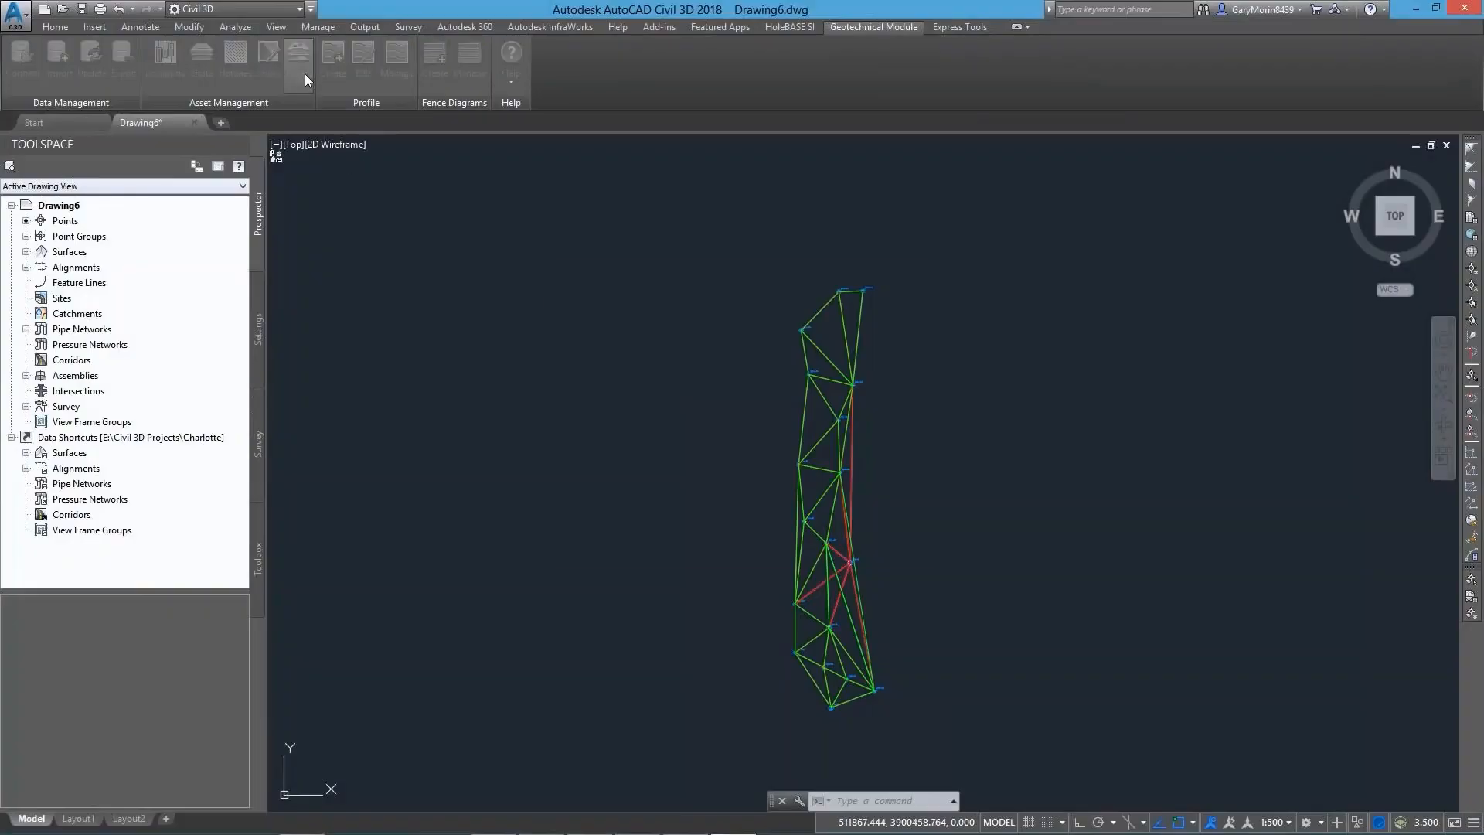
Save the layer naming as KNX_ plus Object, Stratum and Element, with no suffix and stratum layers split by hatch pattern
{"action": "left_click", "coordinate": [303, 69]}
{"action": "type", "text": "KNX_LayerManager"}
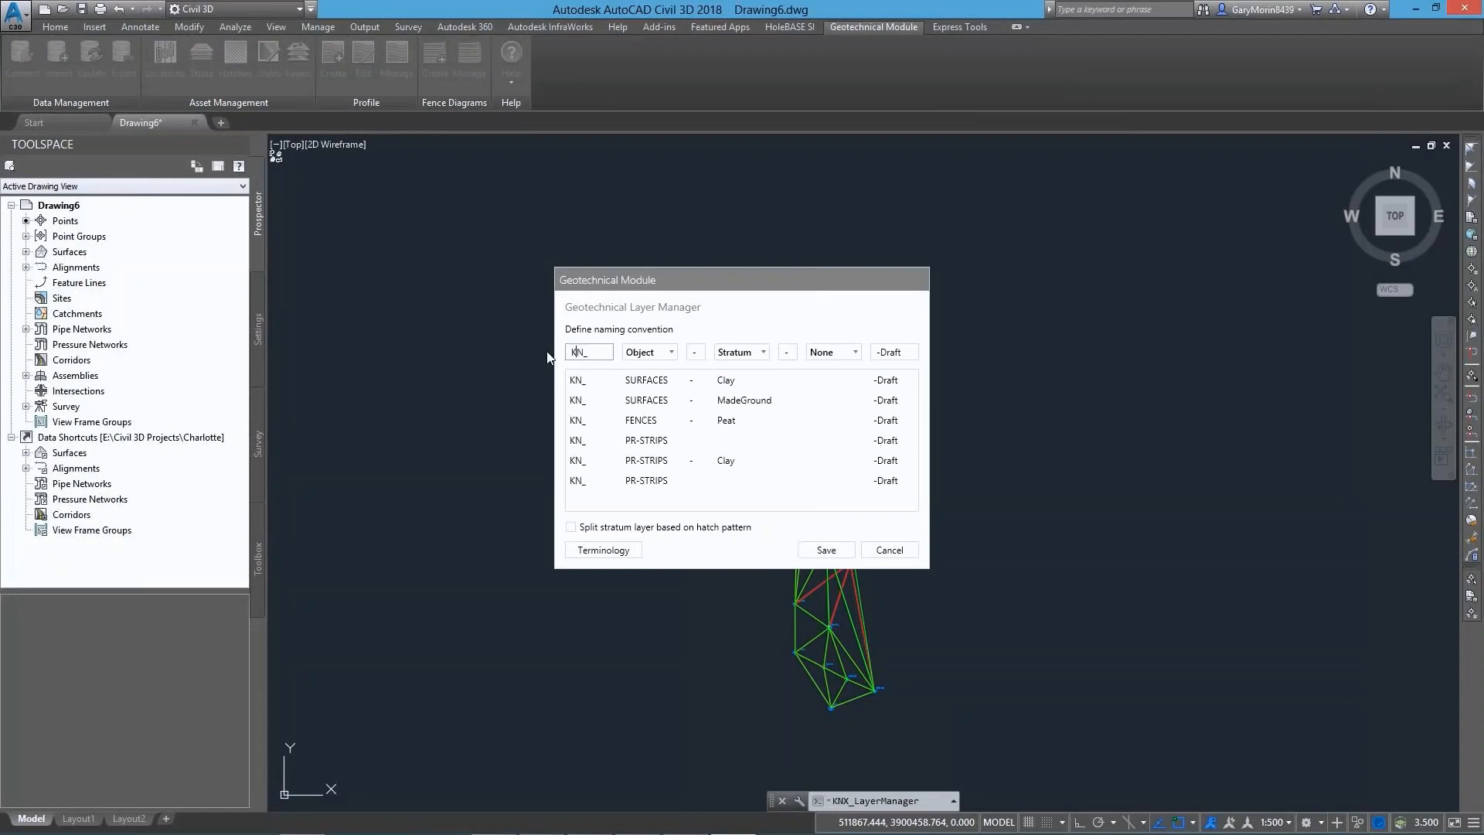
{"action": "left_click", "coordinate": [833, 351]}
{"action": "left_click", "coordinate": [831, 415]}
{"action": "triple_click", "coordinate": [909, 347]}
{"action": "key", "text": "BackSpace"}
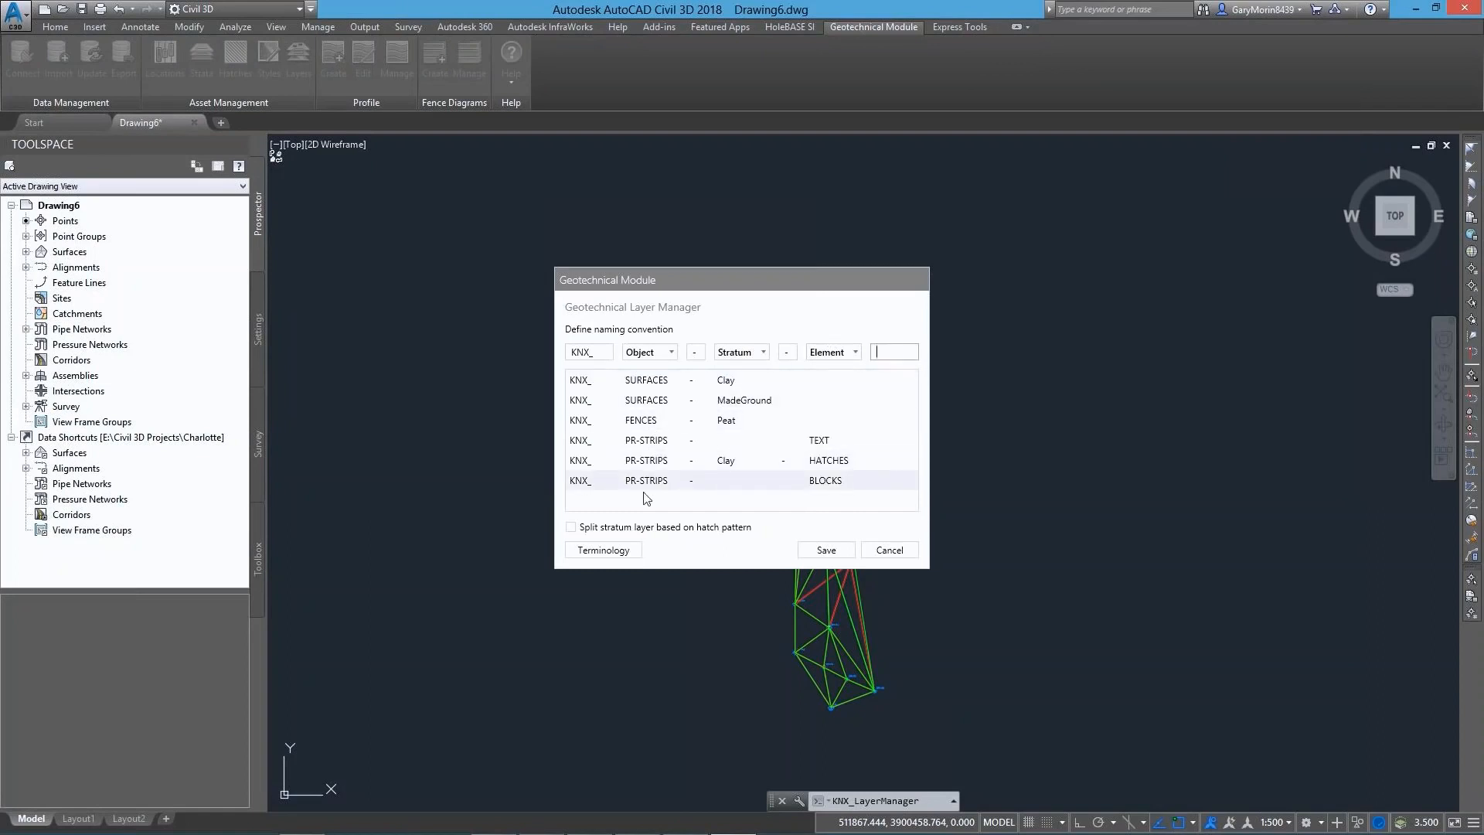
{"action": "left_click", "coordinate": [572, 529]}
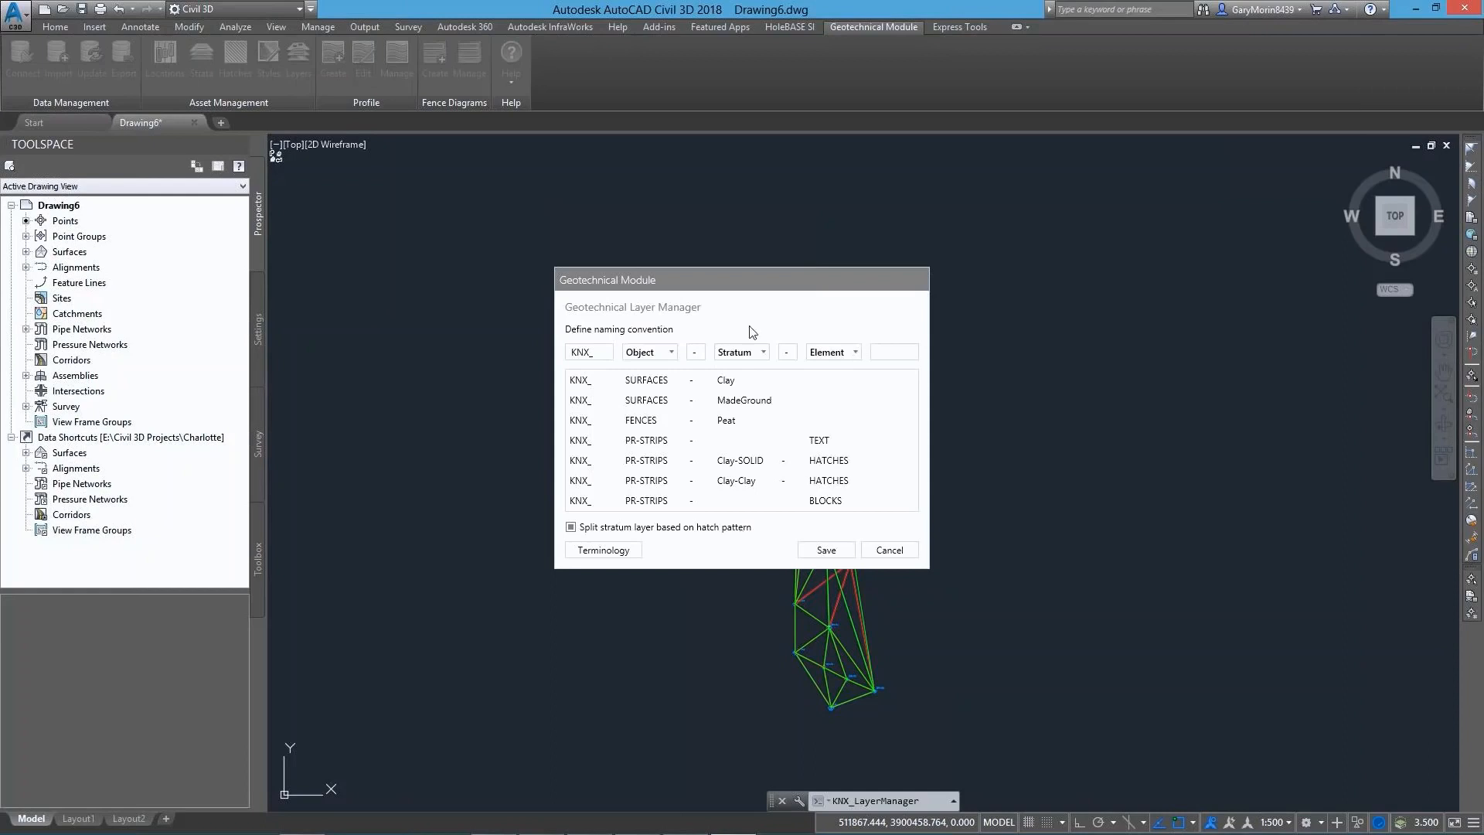
{"action": "left_click", "coordinate": [826, 551]}
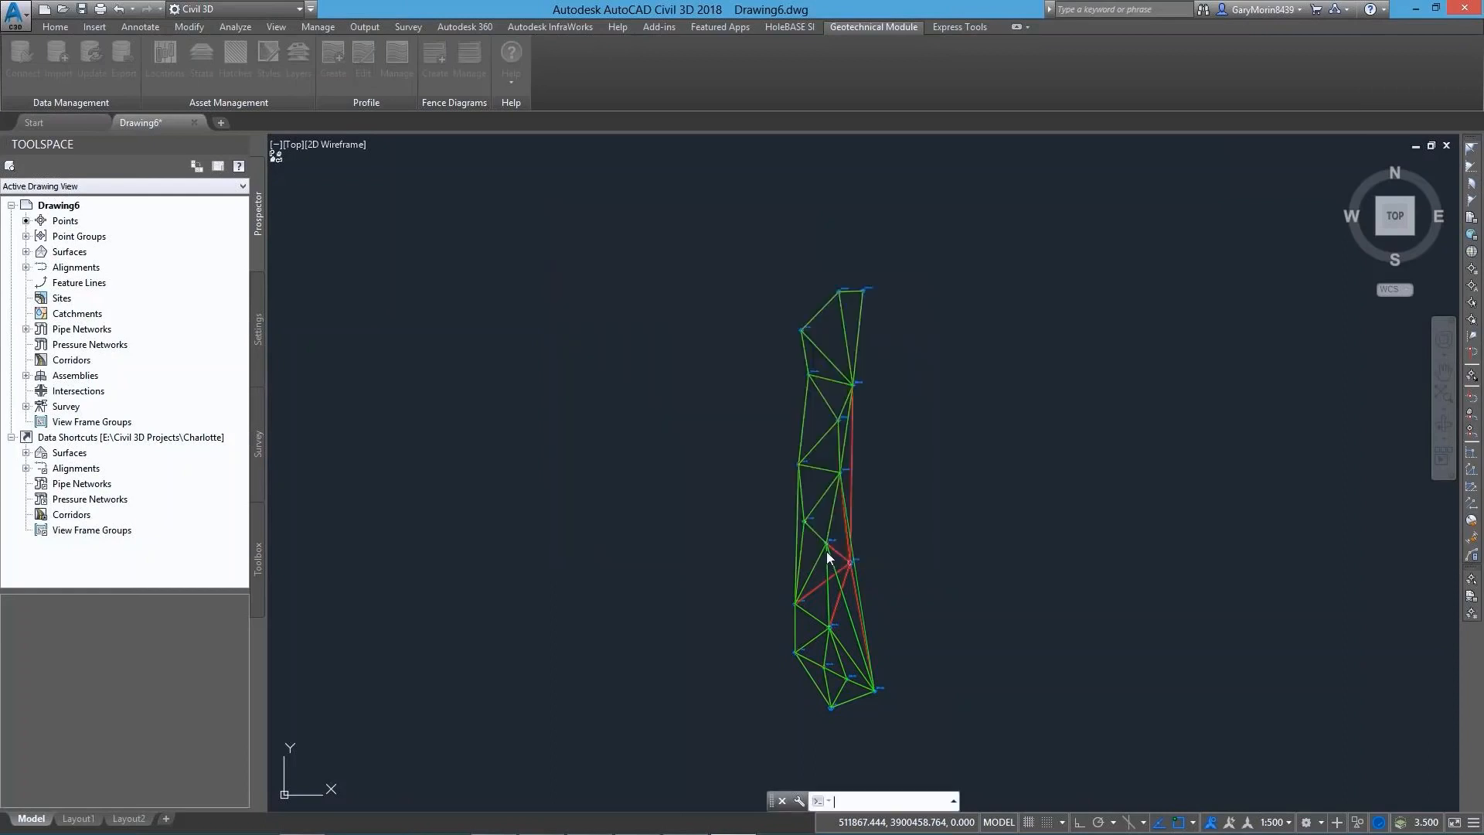
Change which strata have their surfaces displayed in the Strata Manager
{"action": "left_click", "coordinate": [202, 60]}
{"action": "left_click", "coordinate": [550, 606]}
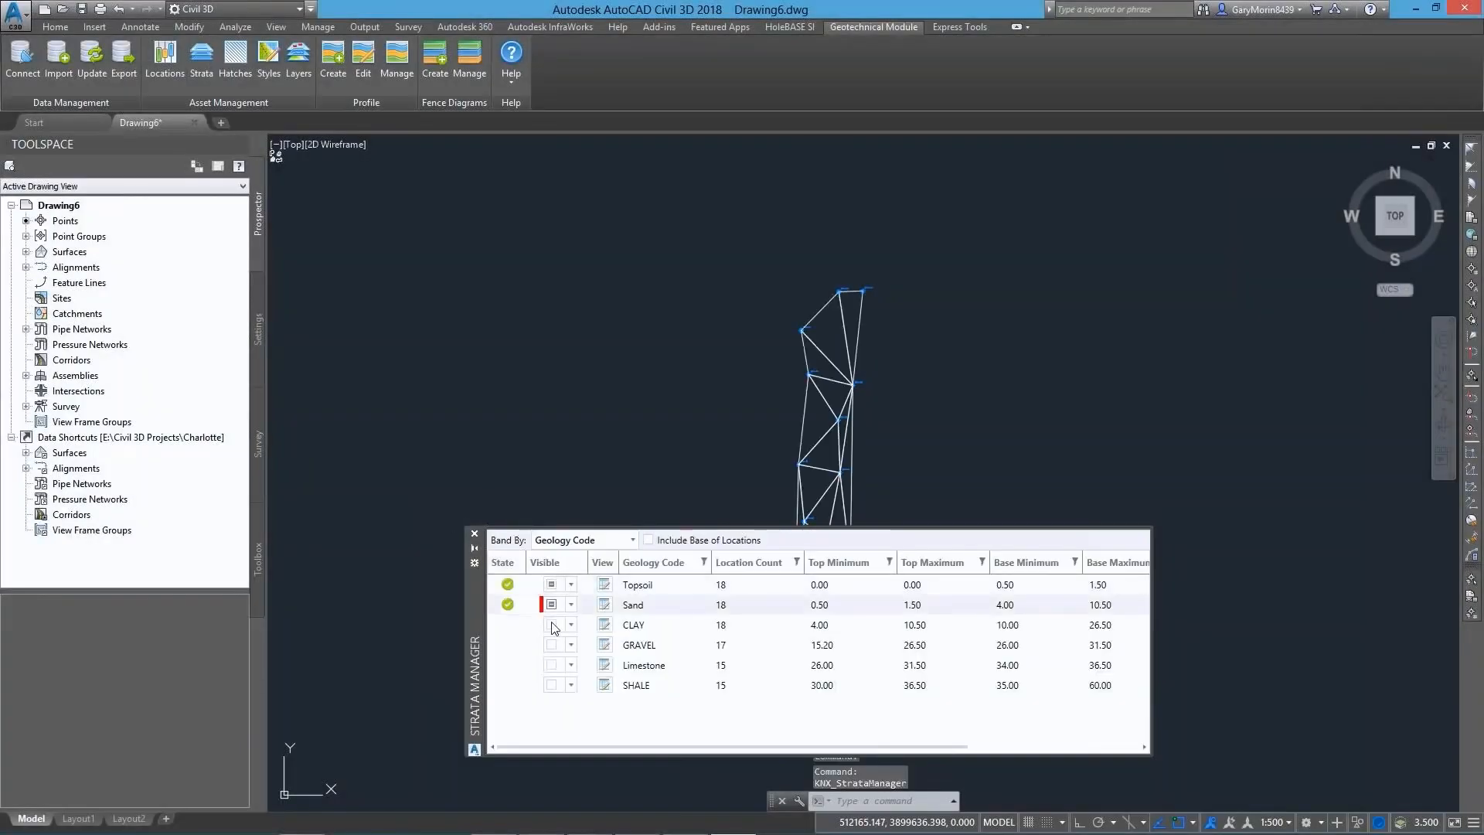
{"action": "left_click", "coordinate": [551, 624]}
{"action": "left_click", "coordinate": [476, 534]}
Turn on the strip display for all boreholes in the Locations Manager and close it
{"action": "left_click", "coordinate": [166, 60]}
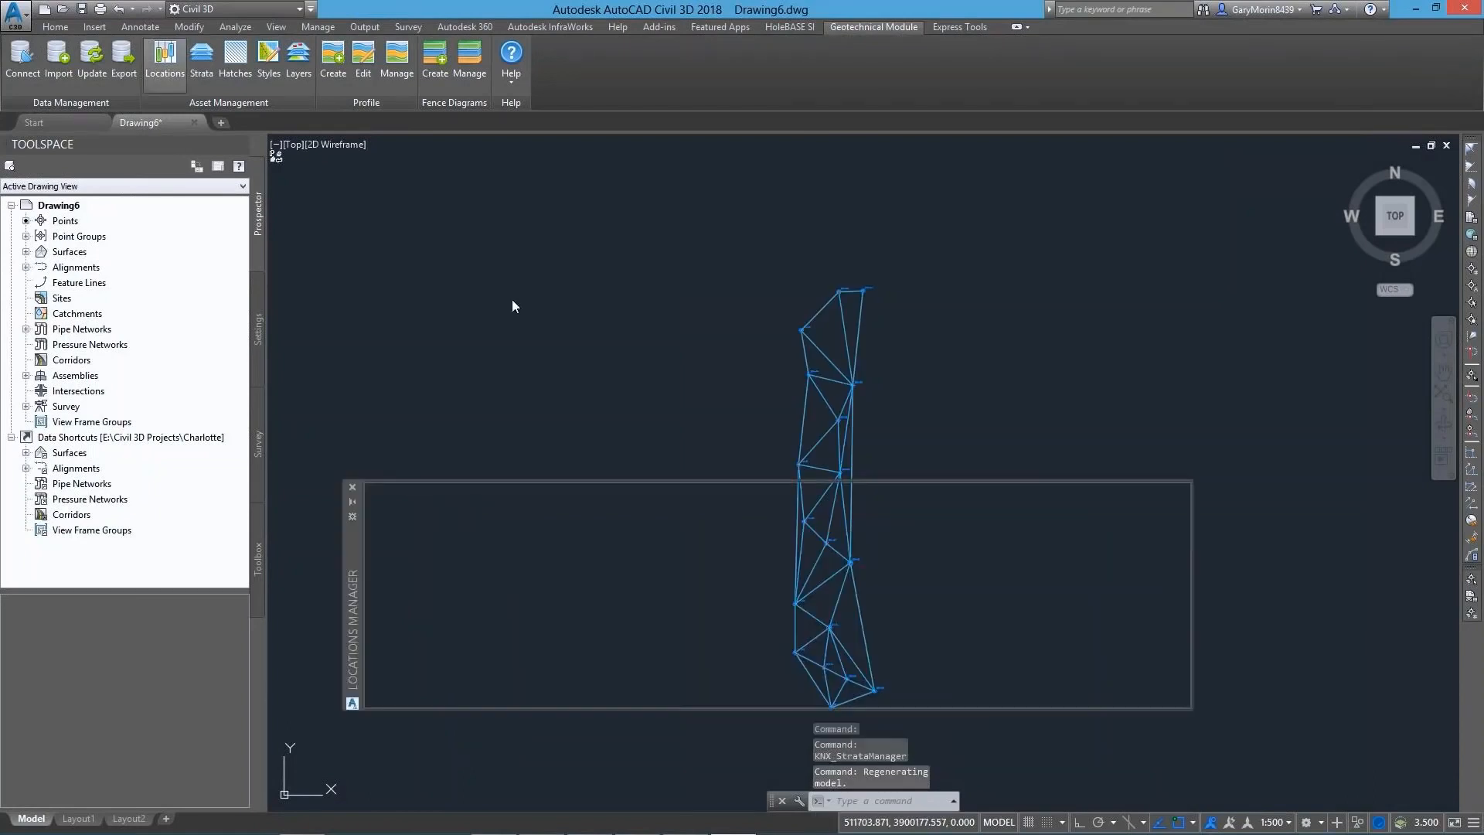
{"action": "left_click", "coordinate": [971, 516]}
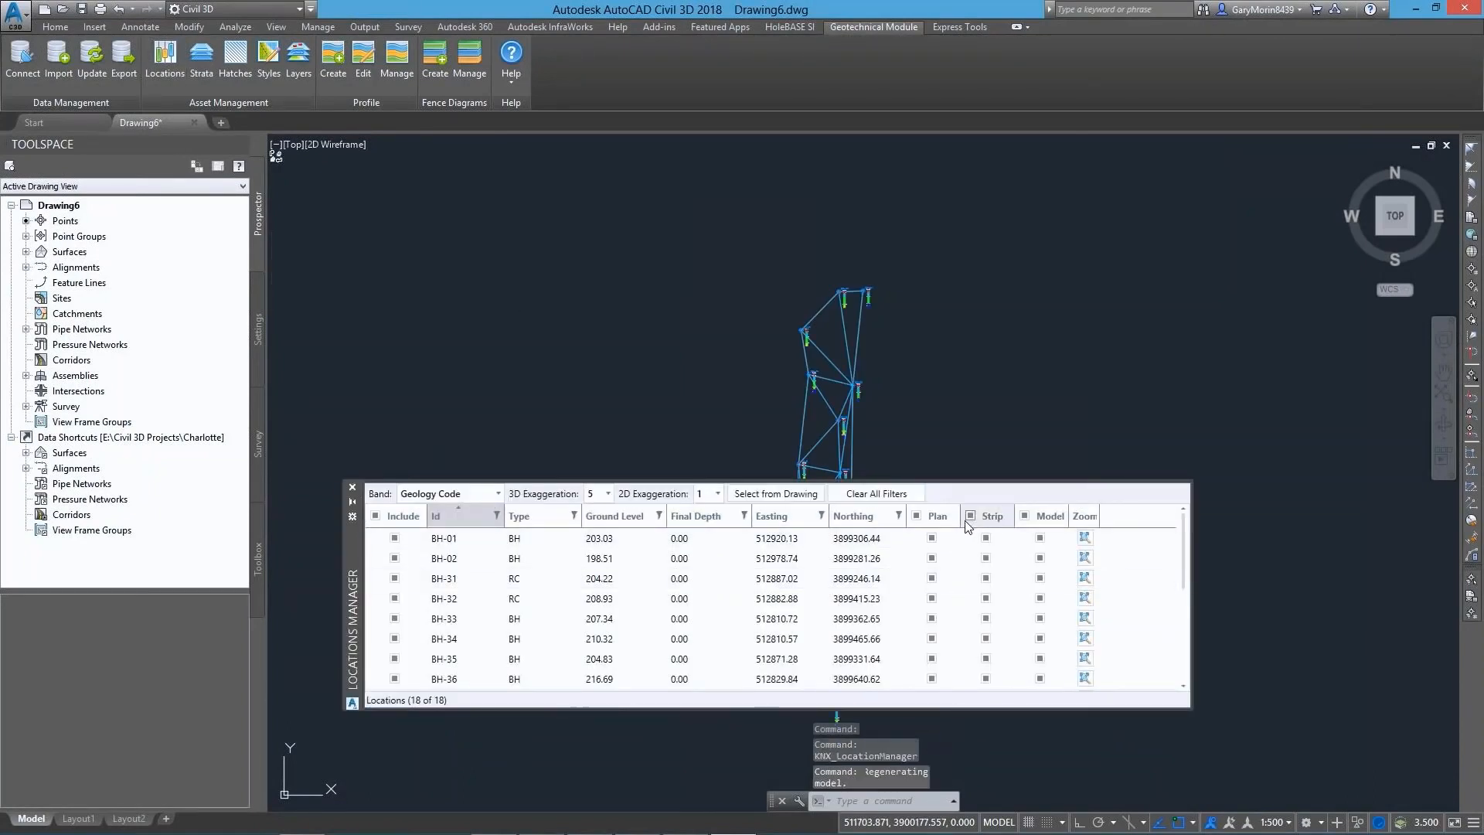
{"action": "left_click", "coordinate": [352, 487]}
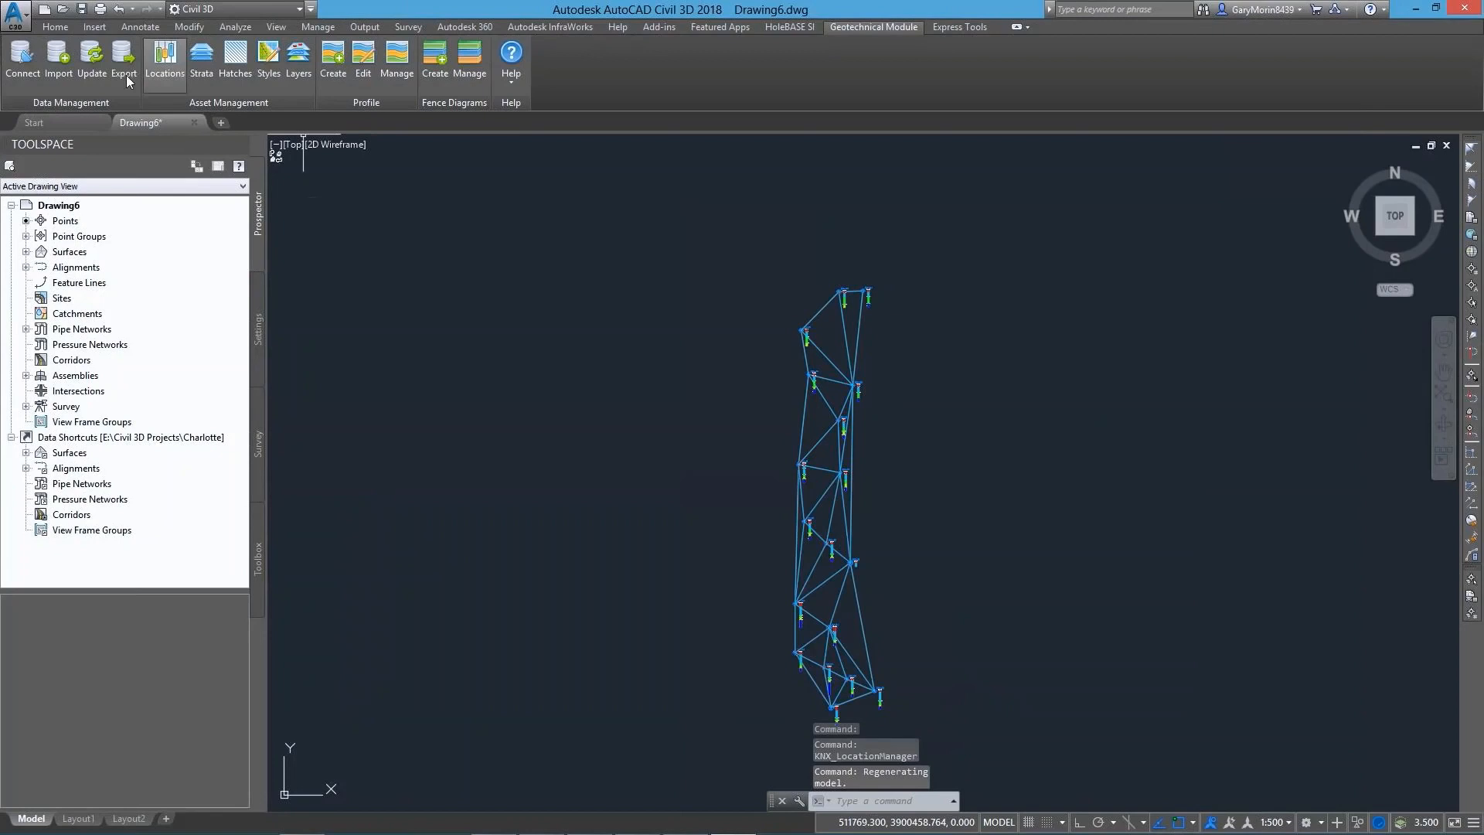
Set the colour of the KNX_PL-STRIPS-CLAY-SOLID-HATCHES layer to index colour 50
{"action": "left_click", "coordinate": [56, 27]}
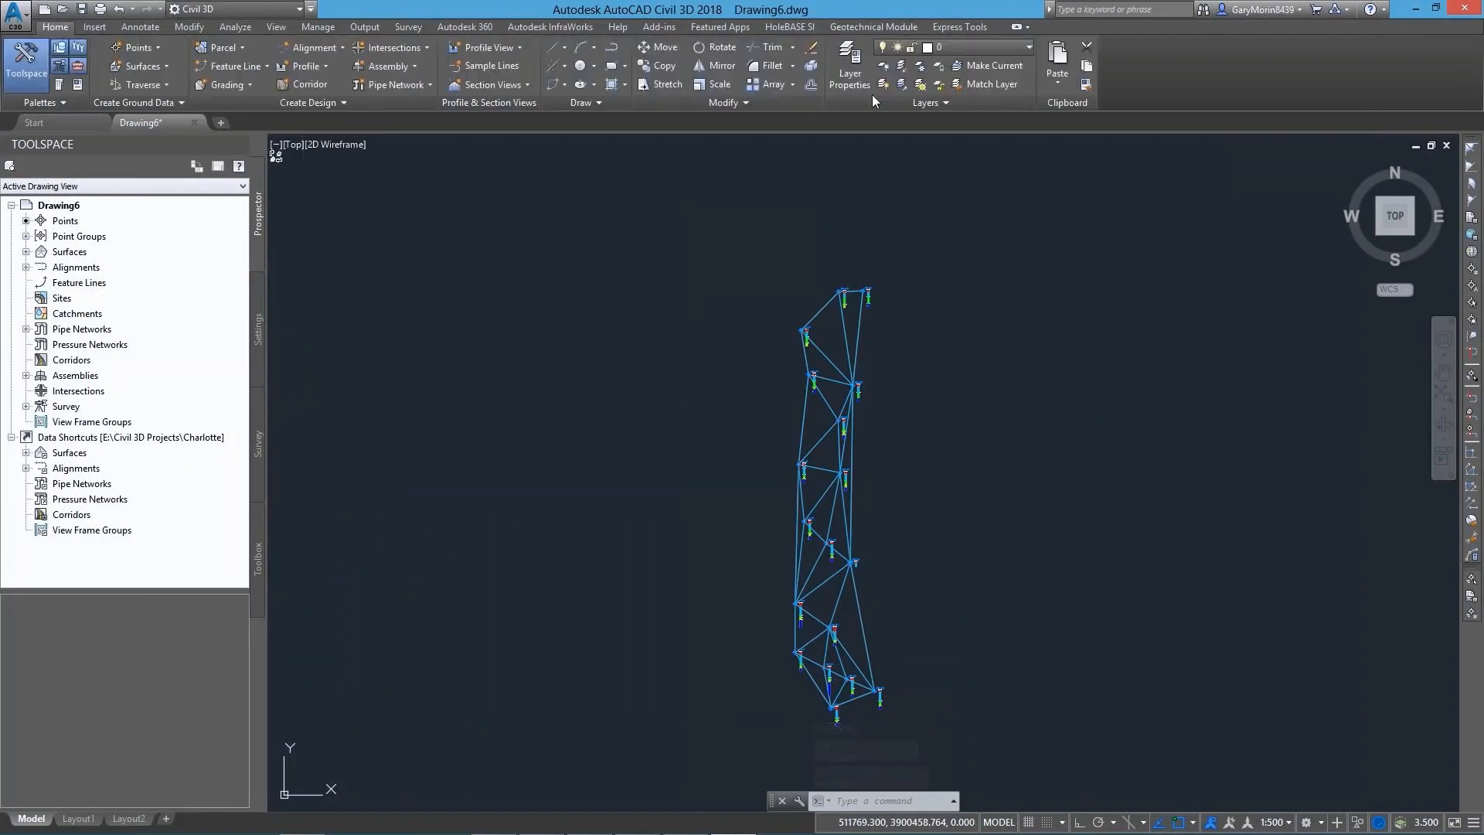
{"action": "left_click", "coordinate": [849, 62]}
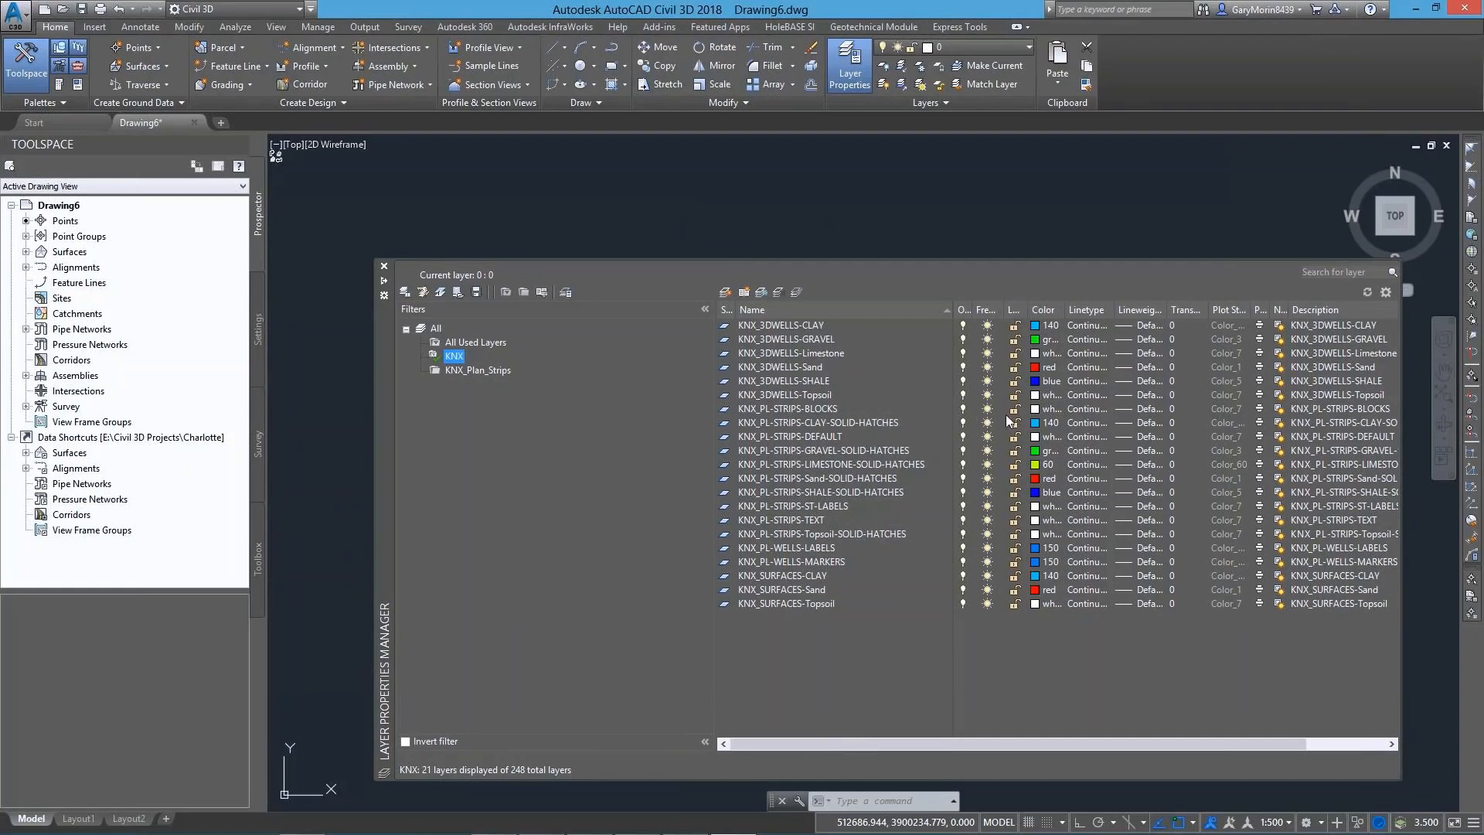
{"action": "left_click", "coordinate": [1034, 428]}
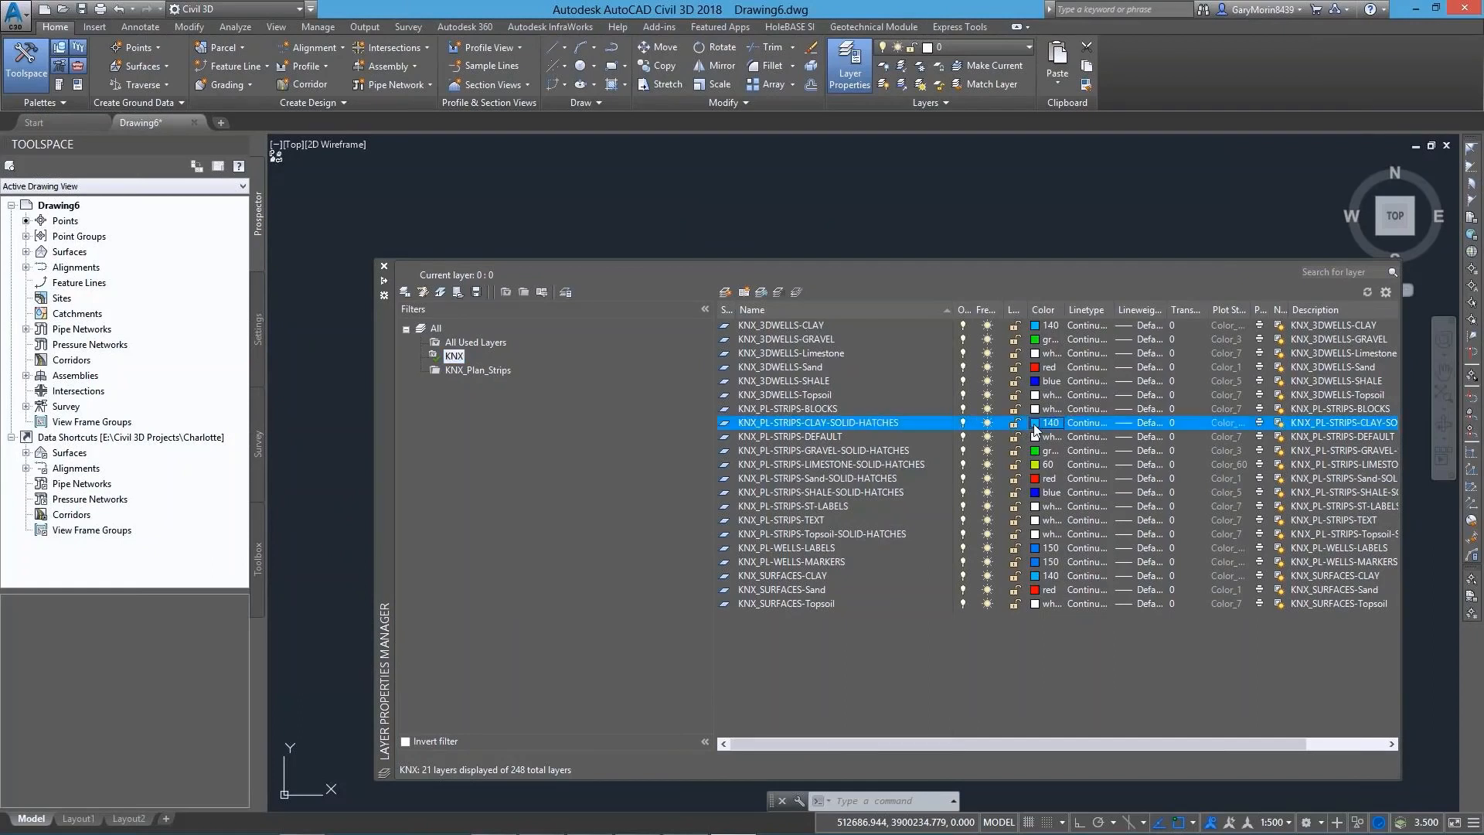
{"action": "left_click", "coordinate": [1036, 429]}
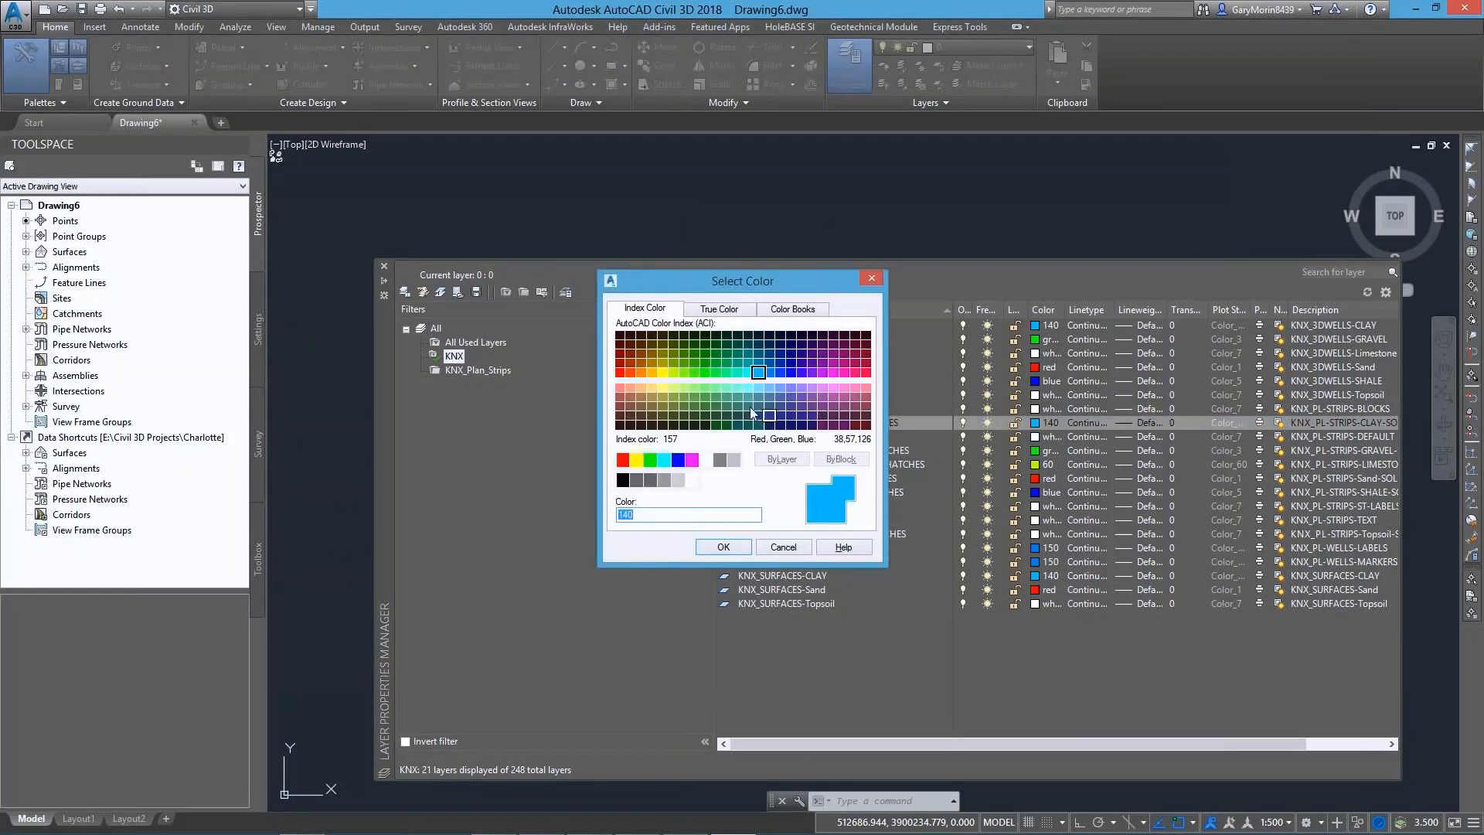
{"action": "left_click", "coordinate": [663, 373]}
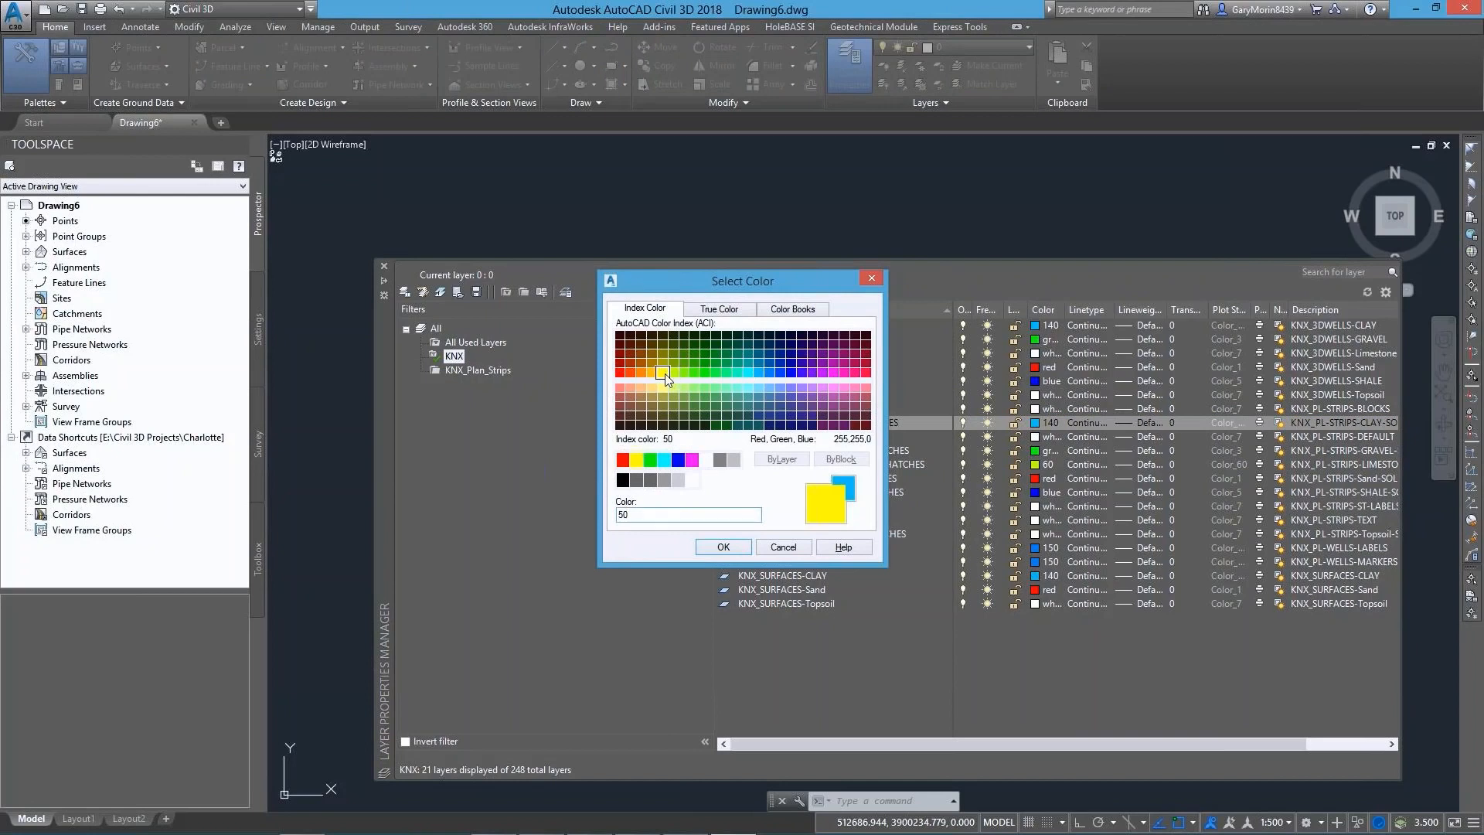
{"action": "left_click", "coordinate": [719, 547]}
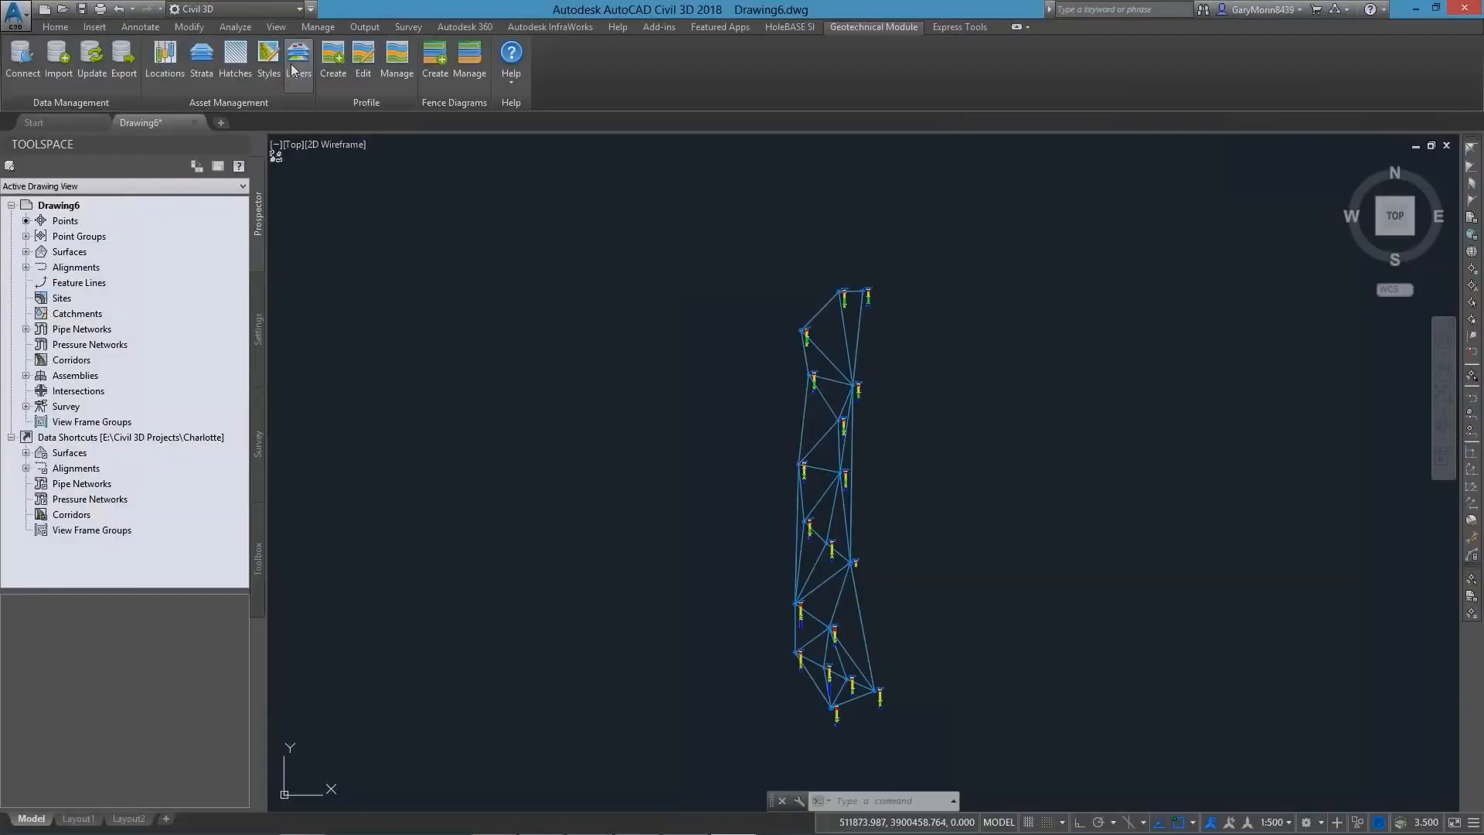
Save 3DHoles as the layer naming term for 3D Boreholes, update the data and review the KNX layers
{"action": "left_click", "coordinate": [290, 67]}
{"action": "left_click", "coordinate": [602, 550]}
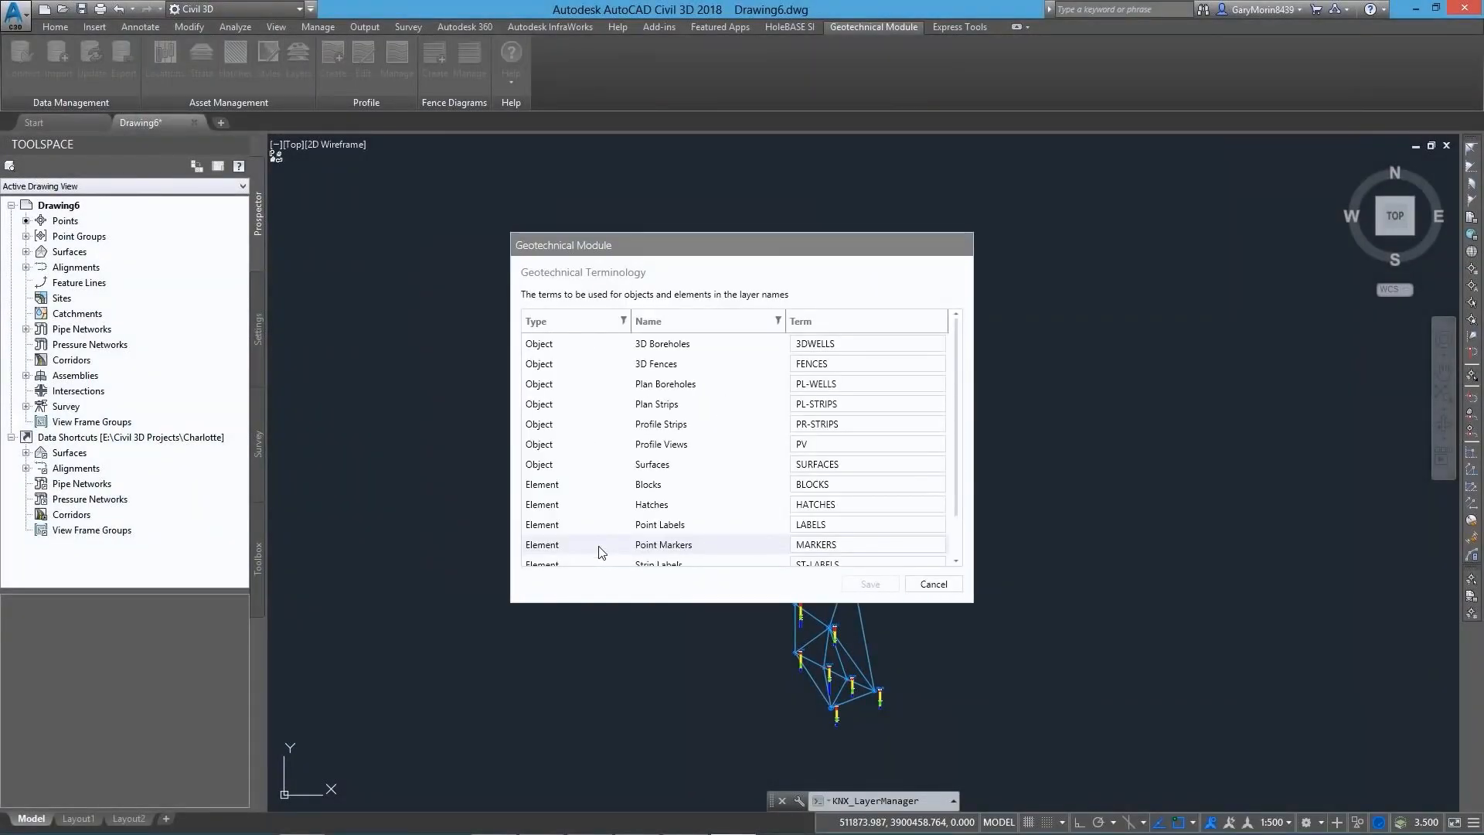
{"action": "left_click", "coordinate": [841, 343]}
{"action": "type", "text": "Holes"}
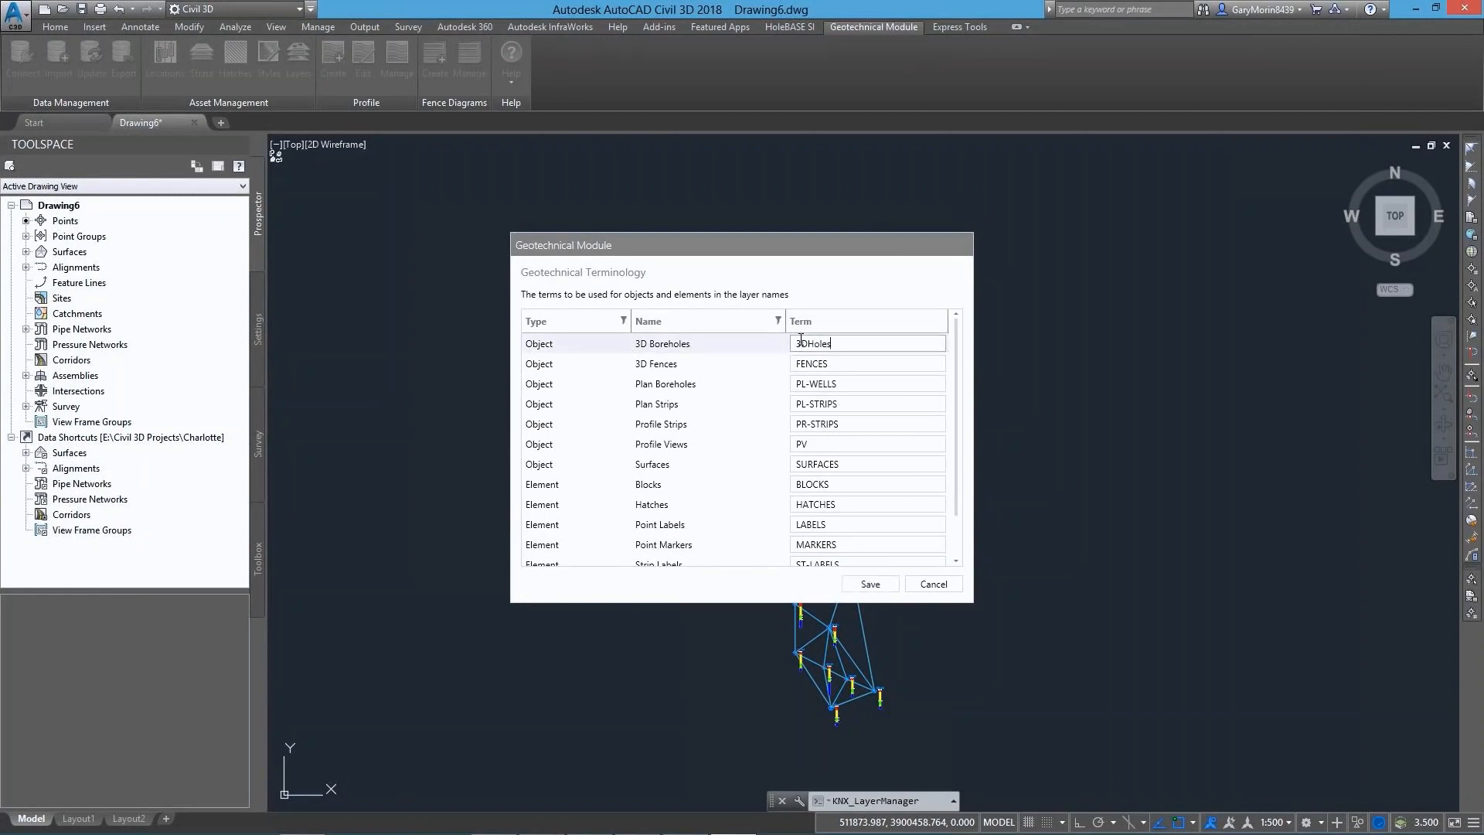
{"action": "scroll", "coordinate": [951, 371], "scroll_direction": "down", "scroll_amount": 1}
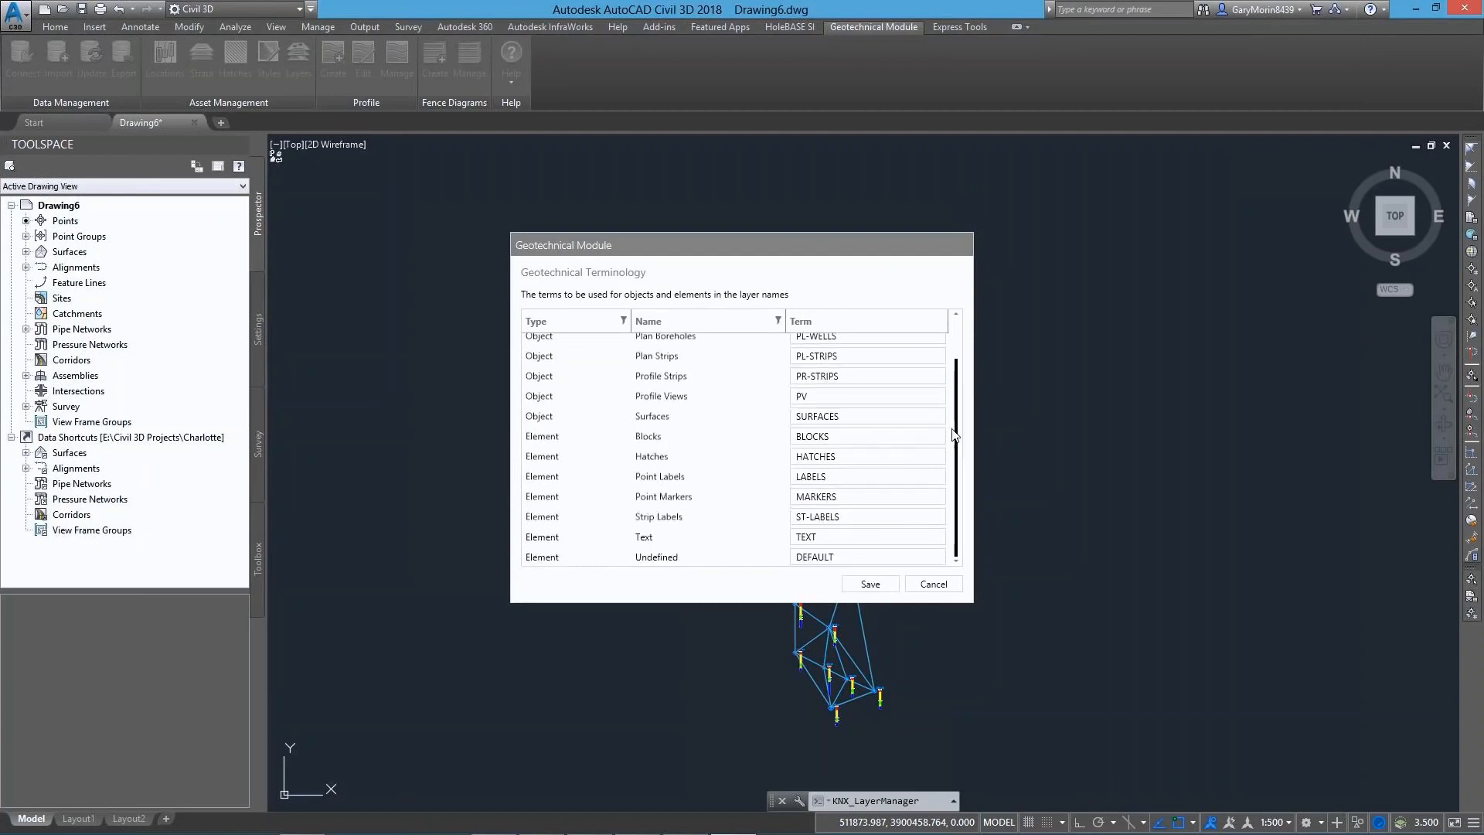
{"action": "left_click", "coordinate": [866, 584]}
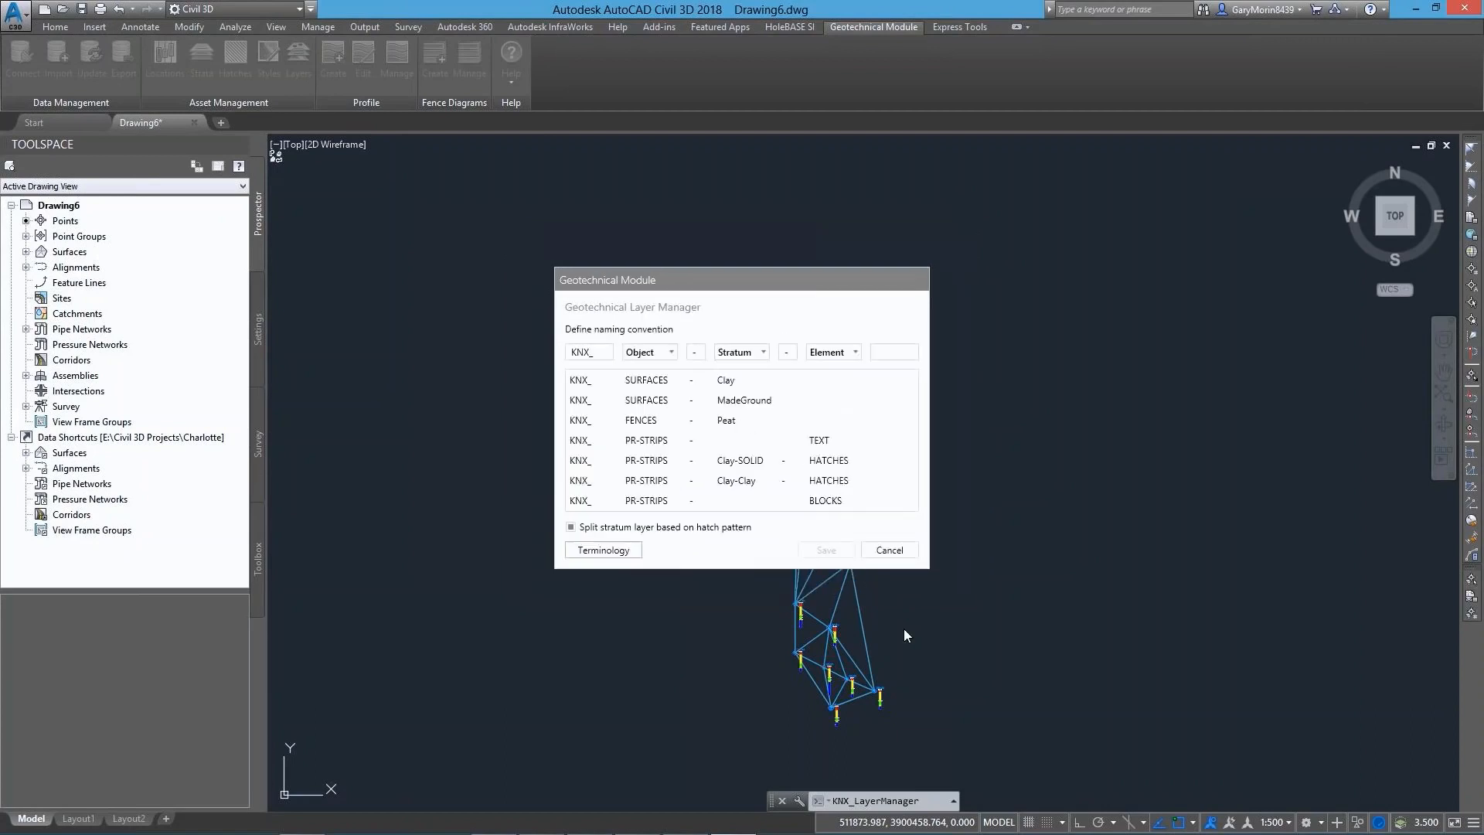
{"action": "left_click", "coordinate": [884, 550]}
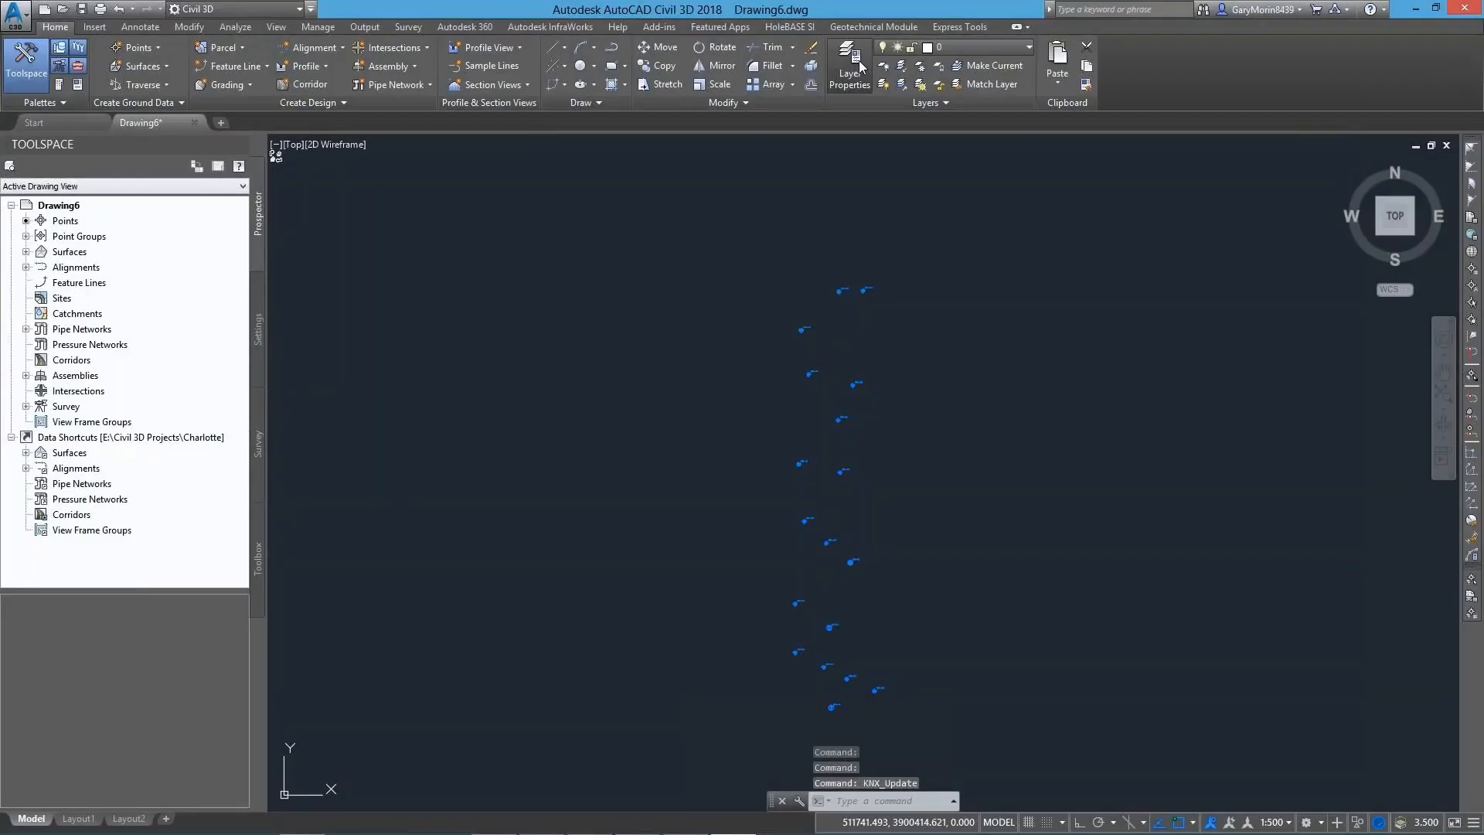
{"action": "left_click", "coordinate": [850, 68]}
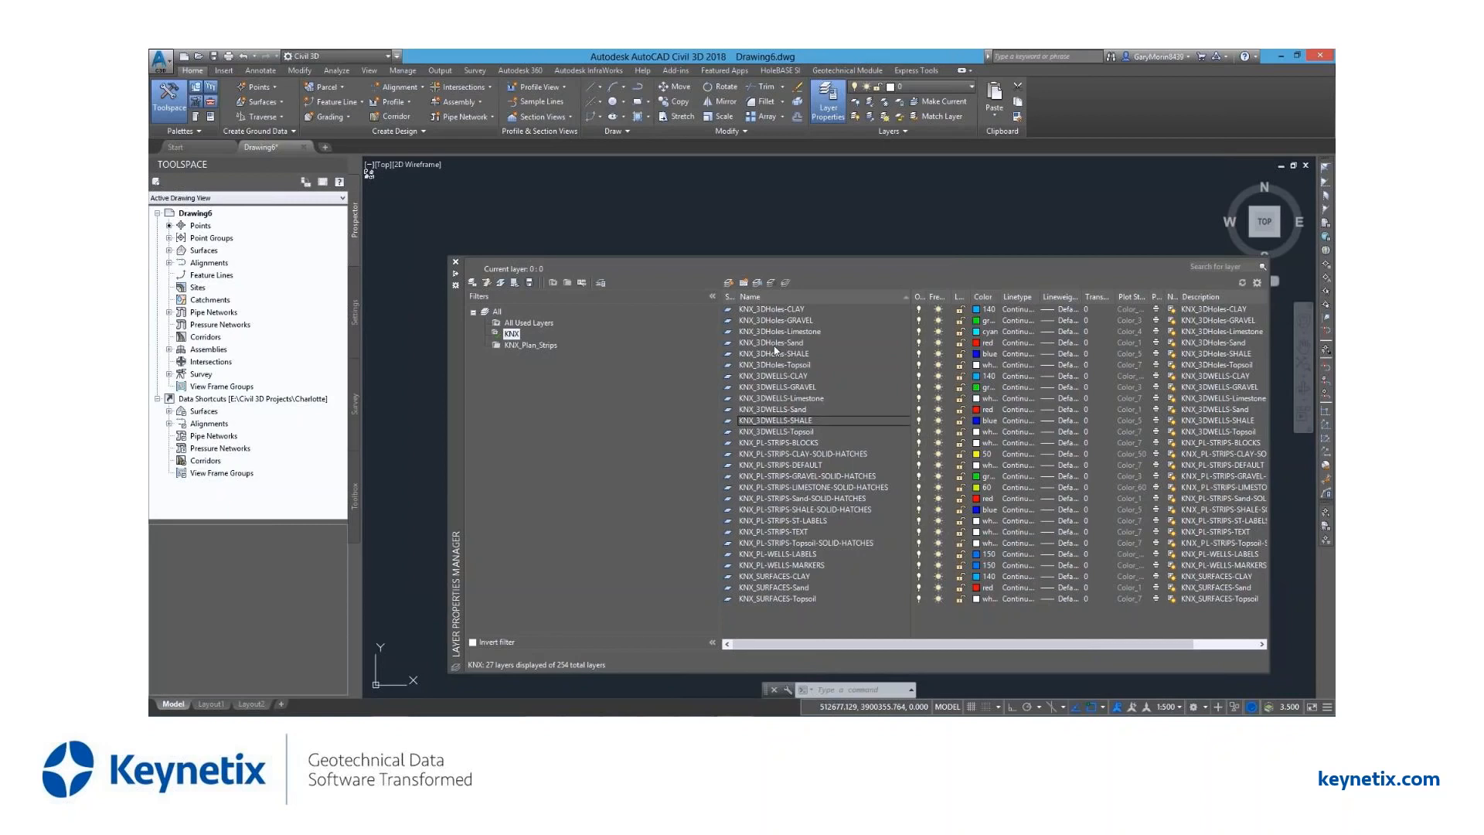
{"action": "left_click", "coordinate": [1432, 634]}
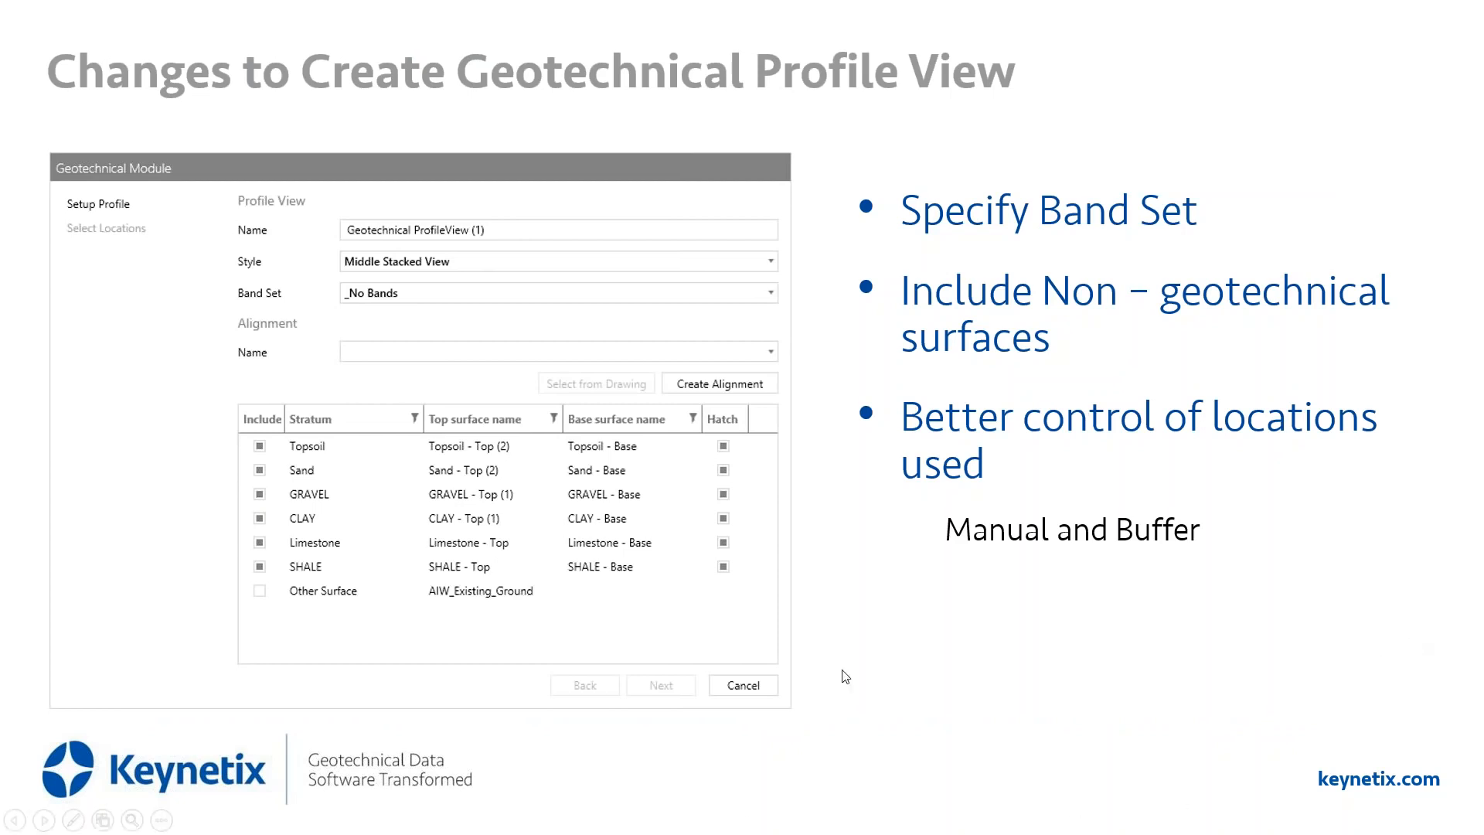
{"action": "left_click", "coordinate": [1023, 682]}
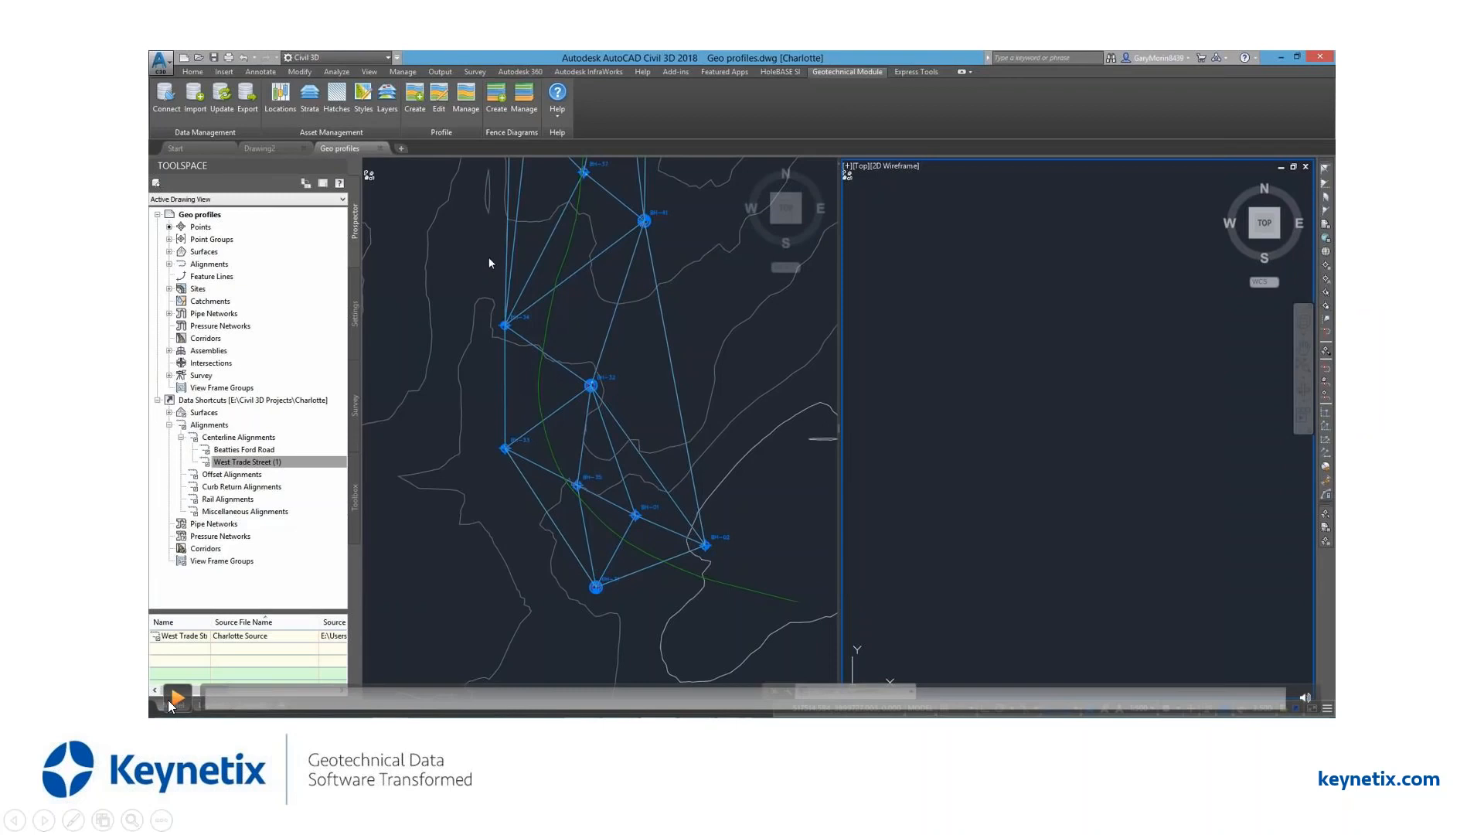
{"action": "left_click", "coordinate": [176, 698]}
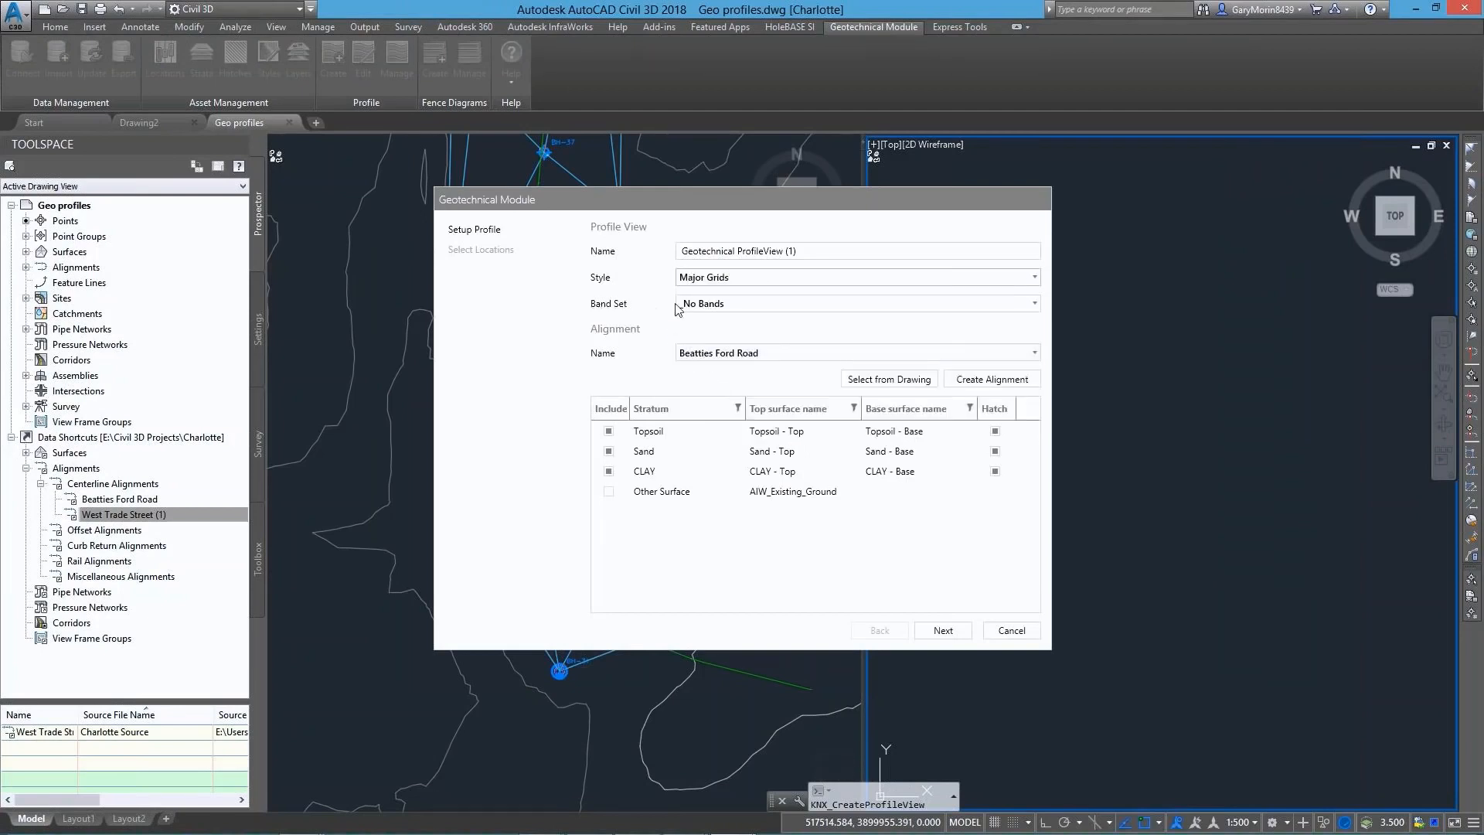
Set the geotechnical profile view's band set to Stations Only and draw a new alignment along boreholes BH-33, BH-35, BH-01 and BH-02
{"action": "left_click", "coordinate": [703, 304]}
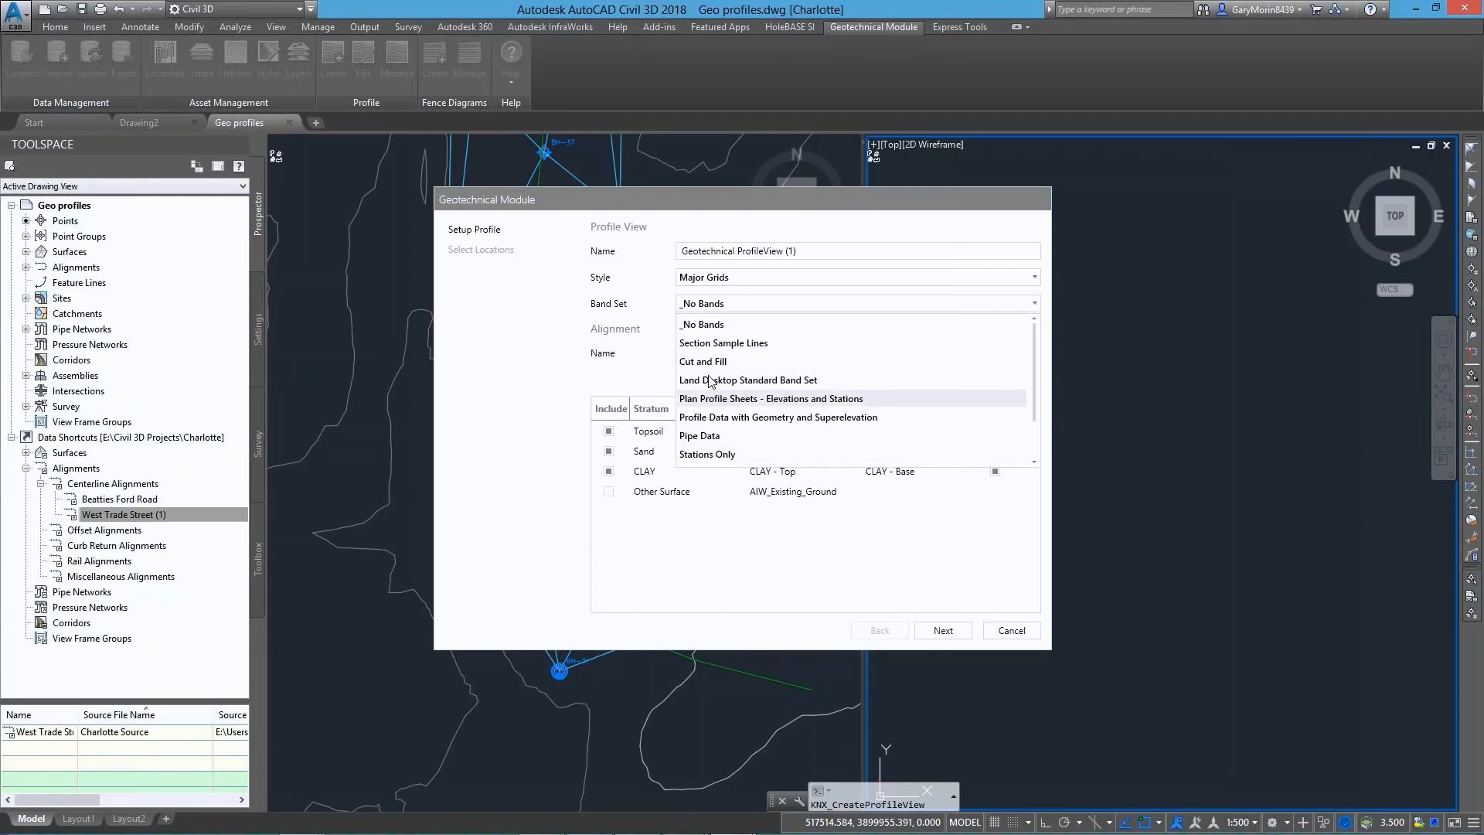
{"action": "left_click", "coordinate": [712, 455]}
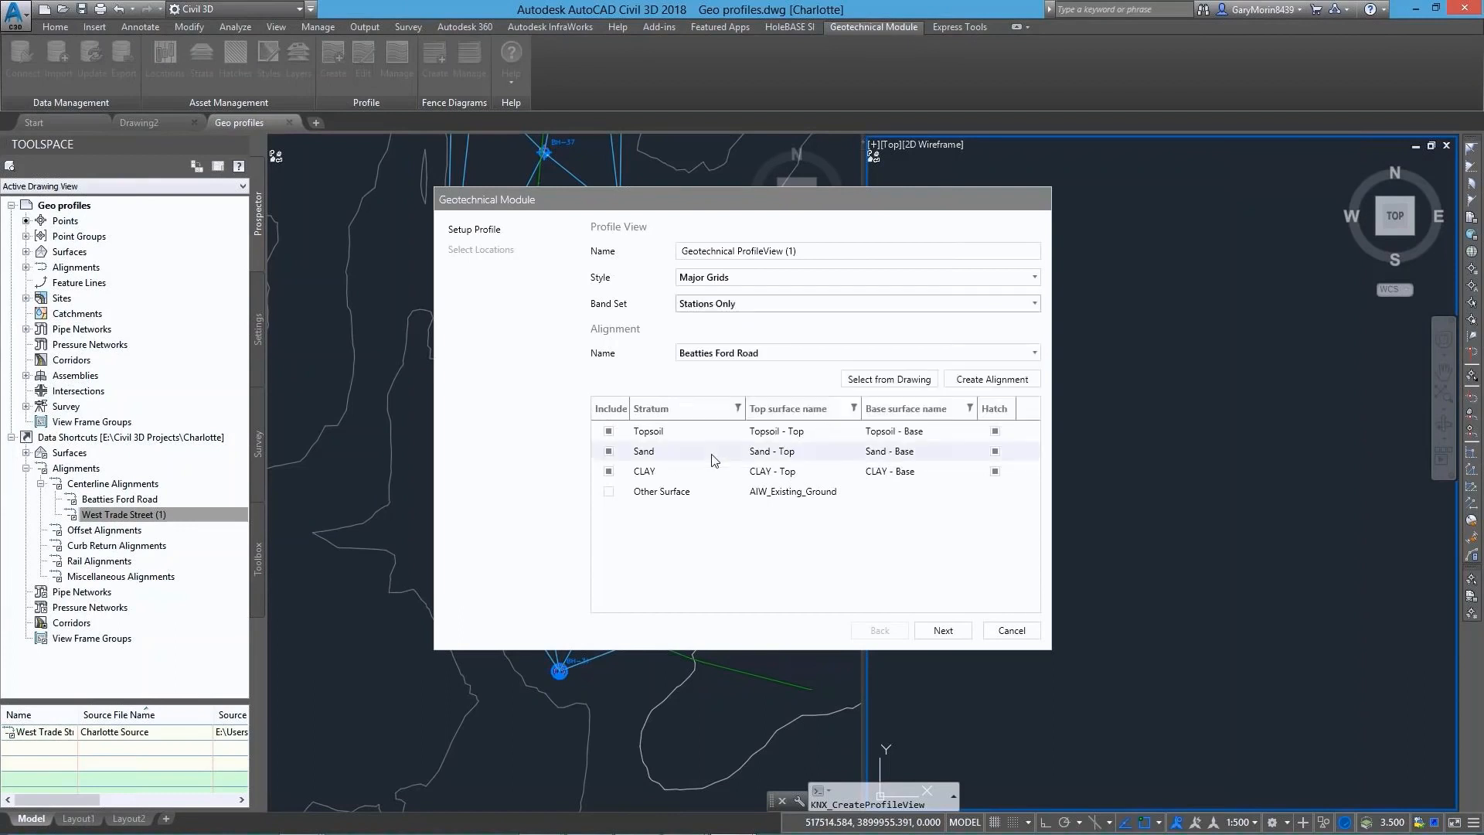
{"action": "left_click", "coordinate": [990, 382]}
{"action": "left_click", "coordinate": [419, 491]}
{"action": "left_click", "coordinate": [420, 490]}
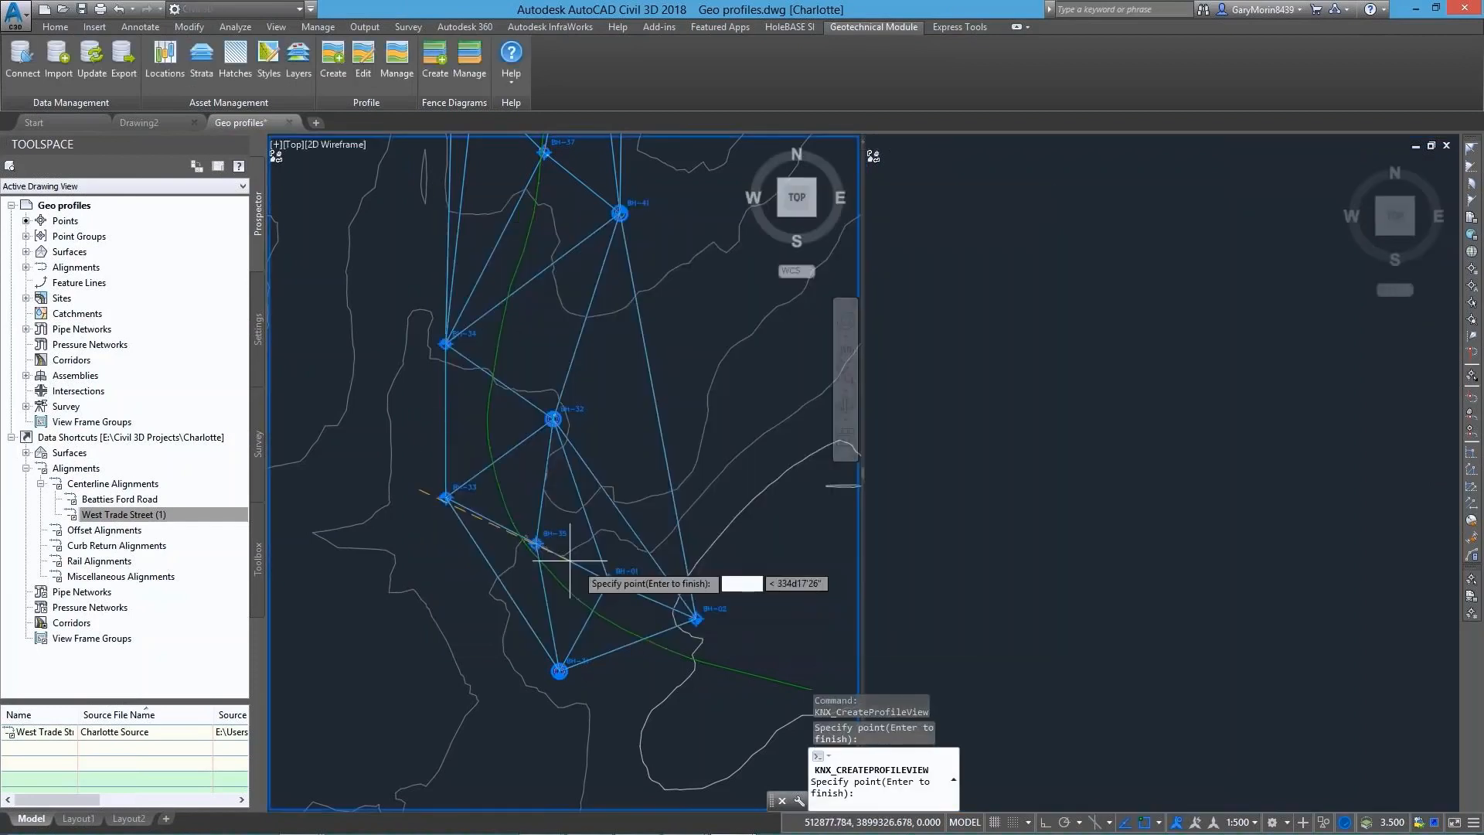
{"action": "left_click", "coordinate": [622, 593]}
{"action": "key", "text": "Return"}
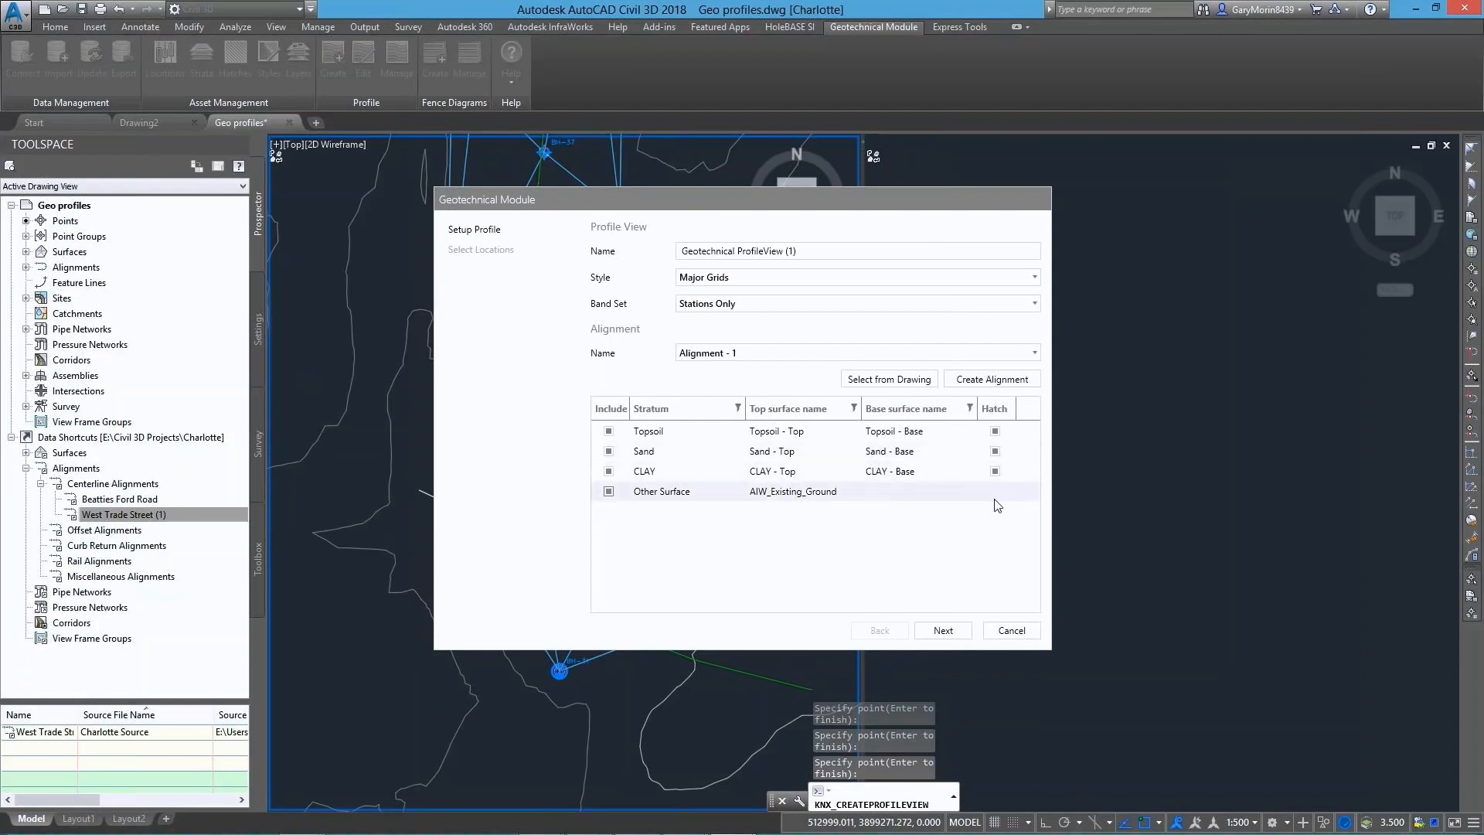
Include the AIW_Existing_Ground surface in the profile view and set the location style to Legend Code
{"action": "left_click", "coordinate": [943, 630]}
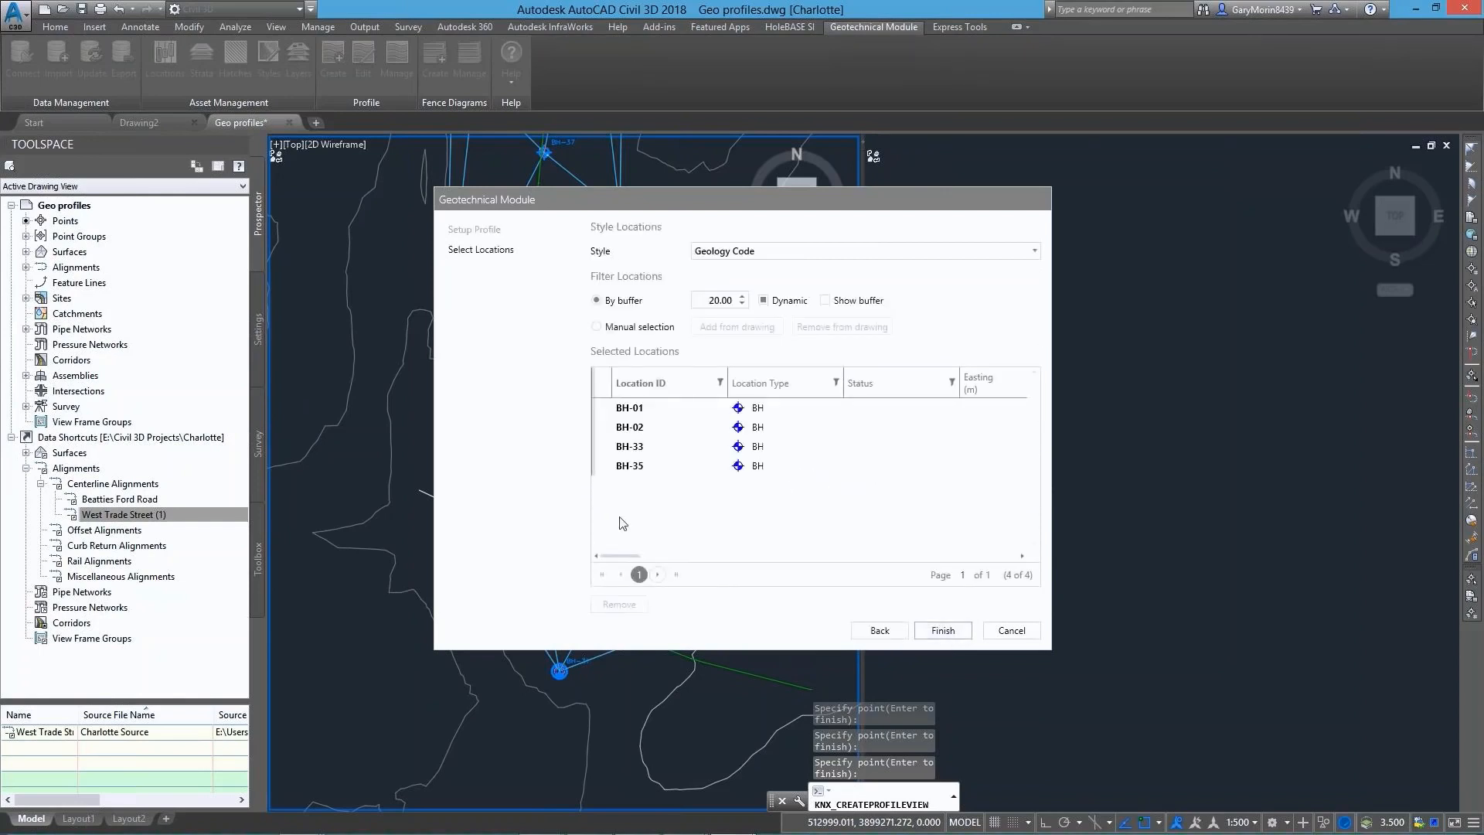
{"action": "left_click", "coordinate": [725, 252]}
{"action": "left_click", "coordinate": [730, 285]}
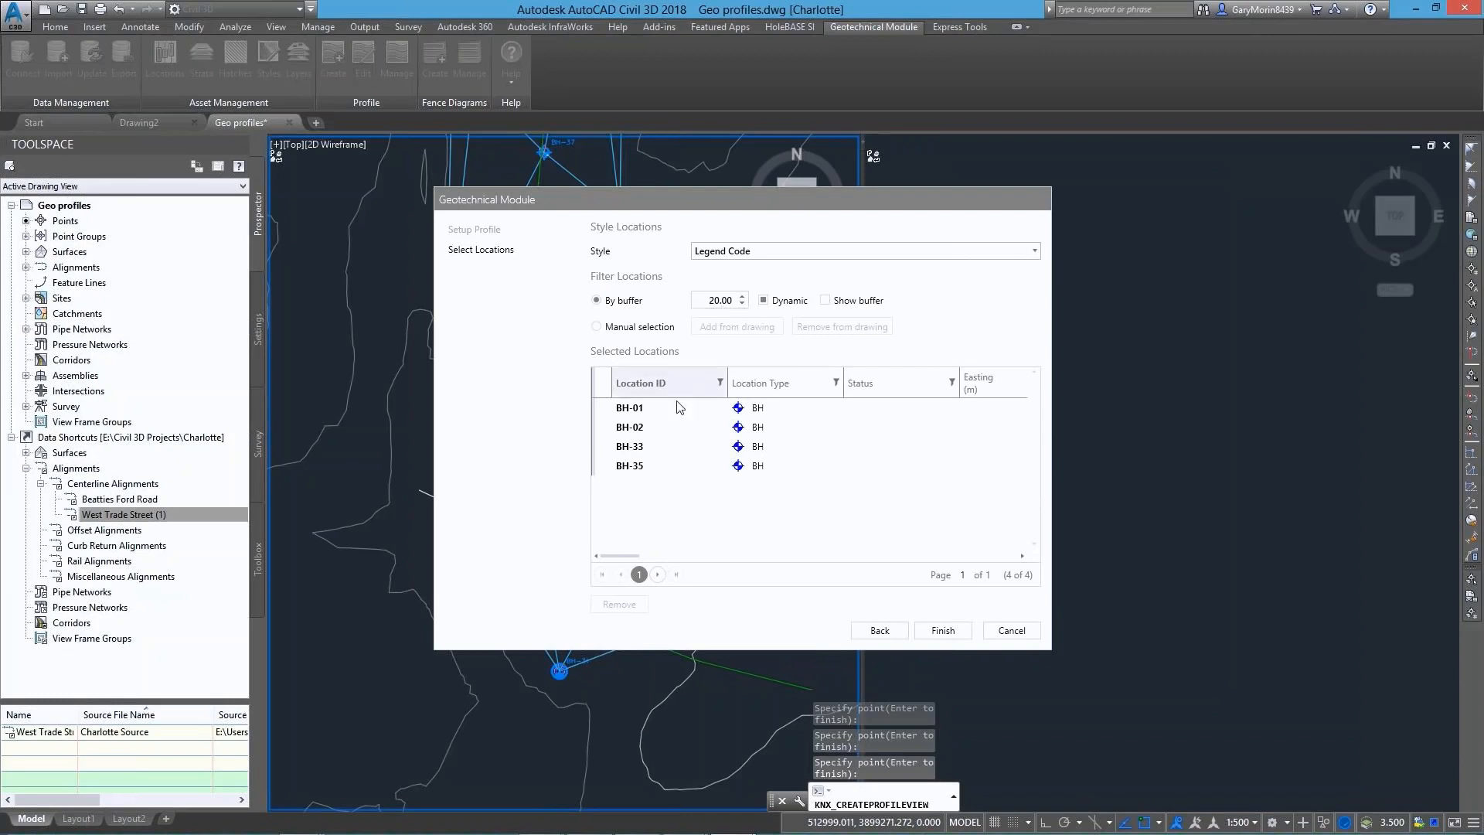
Switch the profile's location filter to manual selection and add borehole BH-31 from the drawing
{"action": "left_click", "coordinate": [599, 327]}
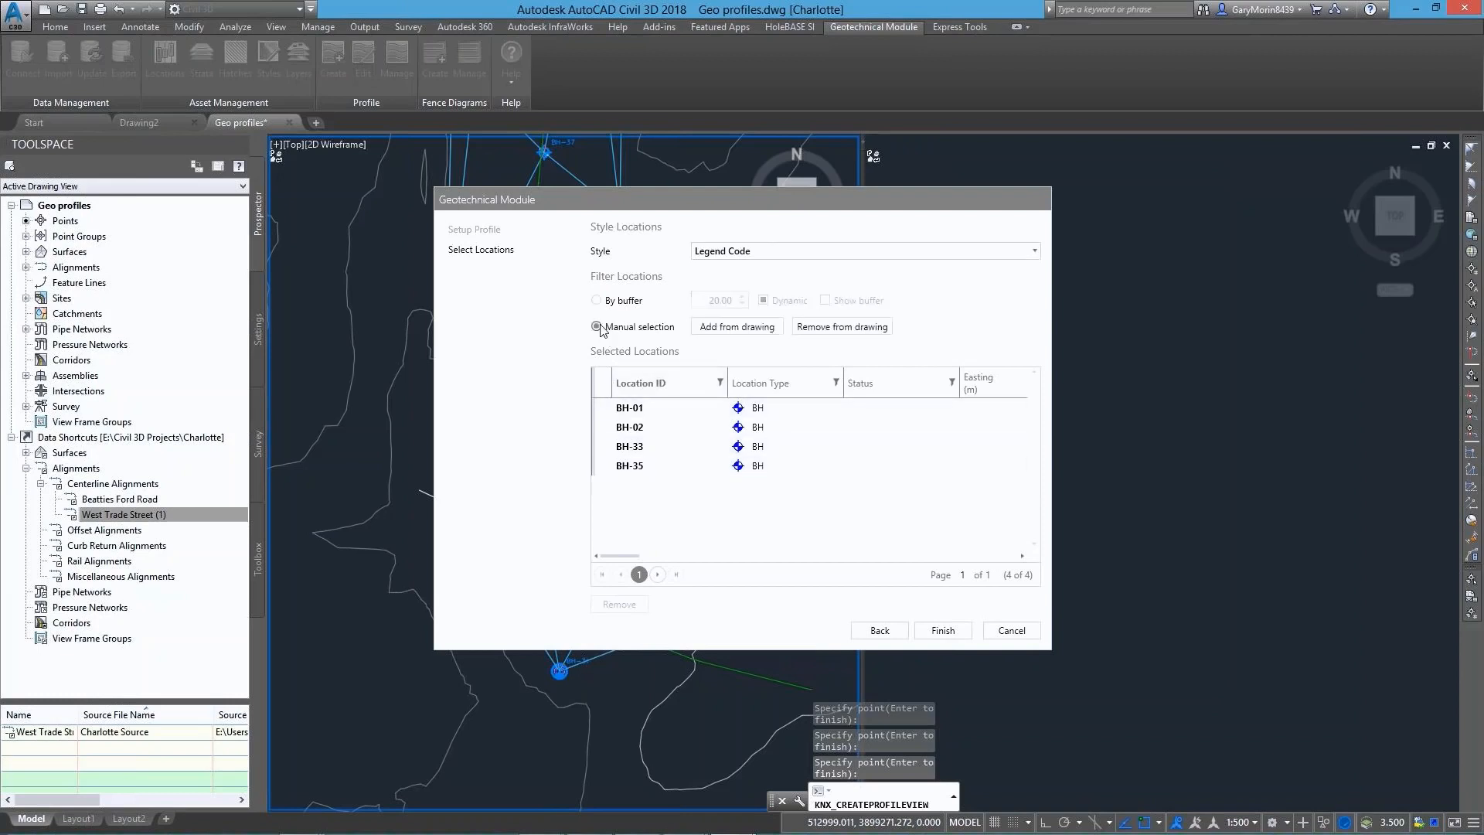
{"action": "left_click_drag", "start_coordinate": [642, 201], "coordinate": [910, 180]}
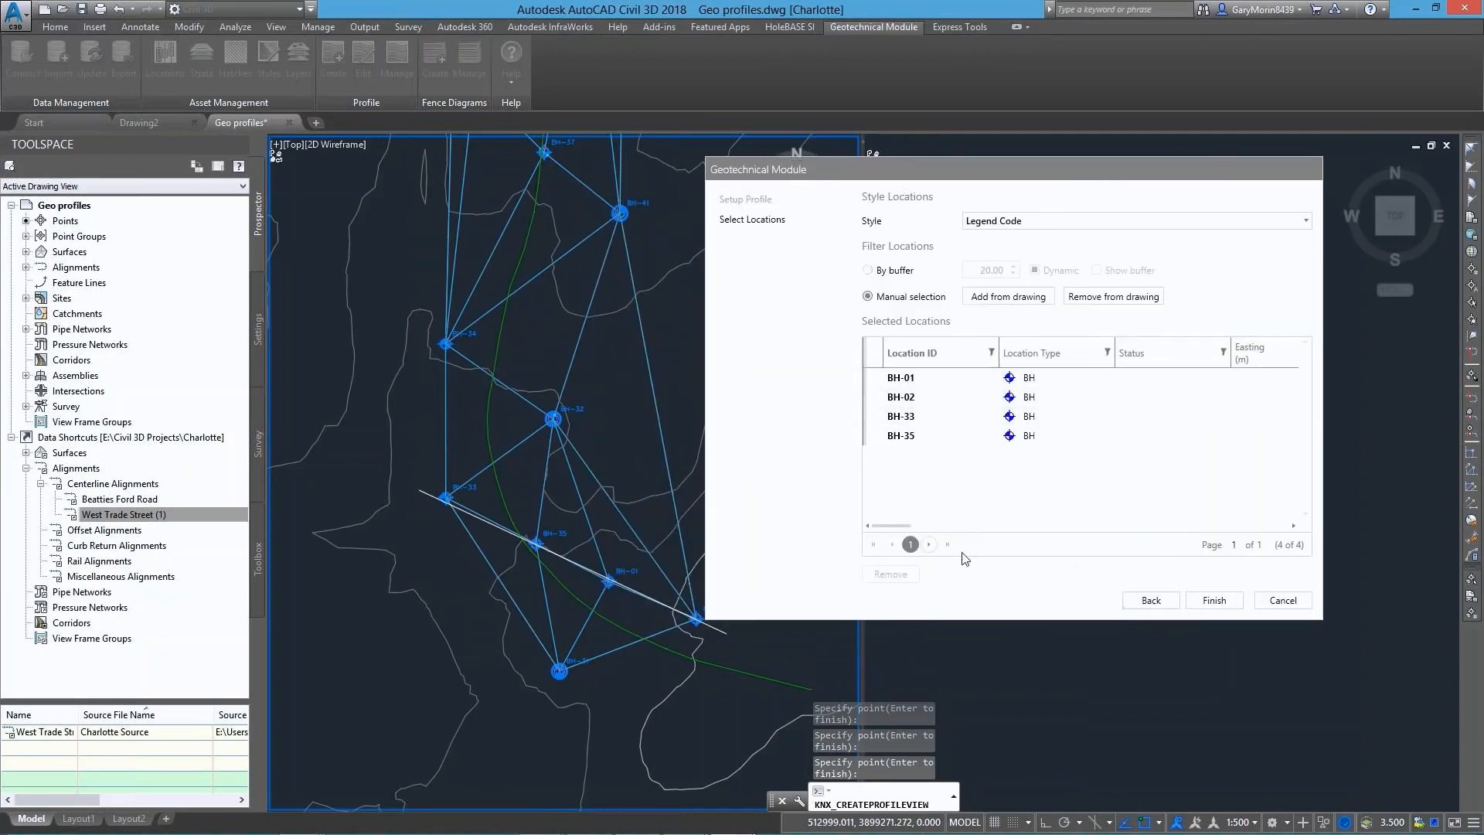
{"action": "left_click", "coordinate": [989, 297]}
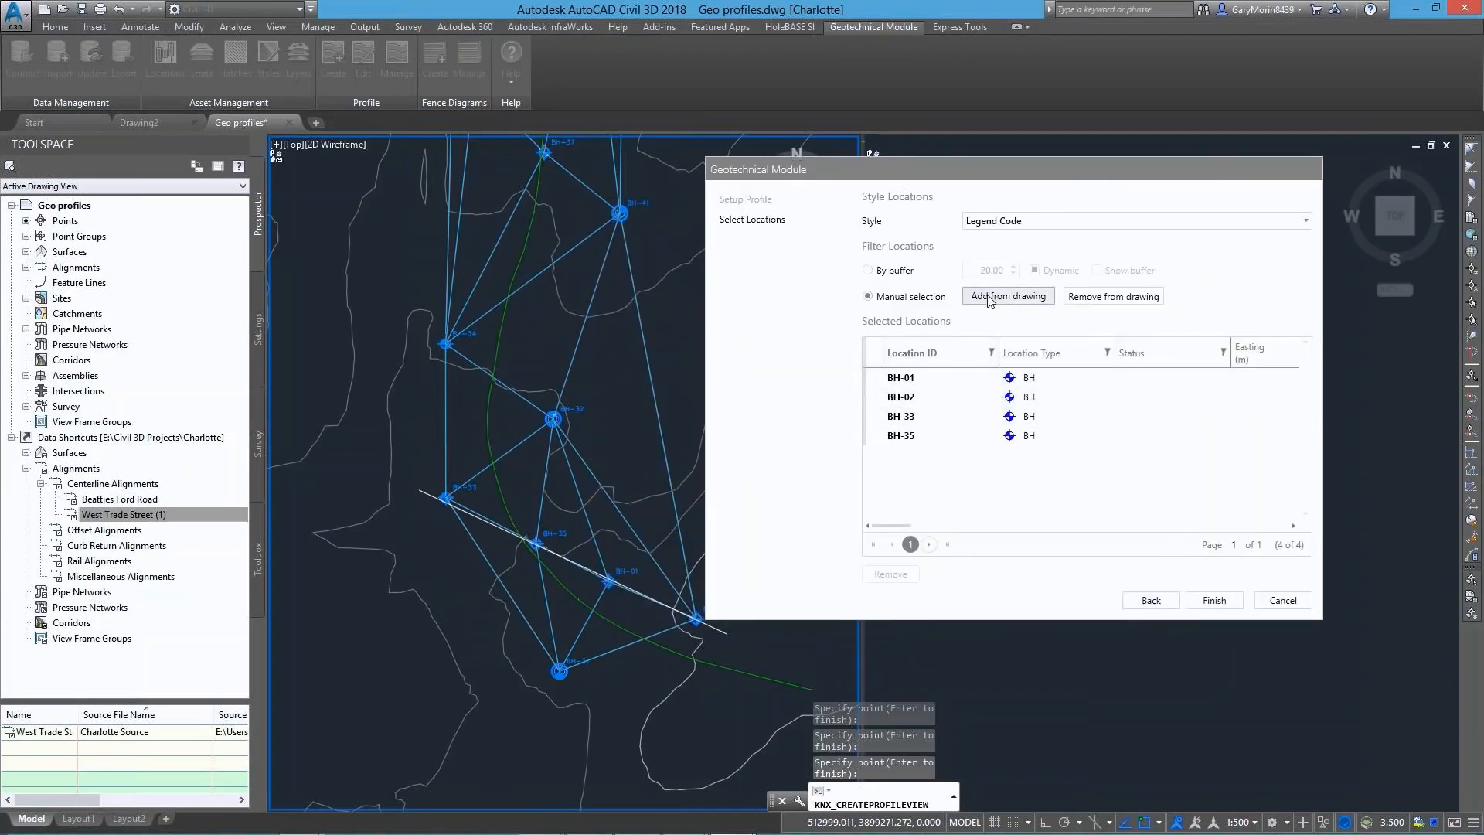
{"action": "scroll", "coordinate": [583, 674], "scroll_direction": "up", "scroll_amount": 4}
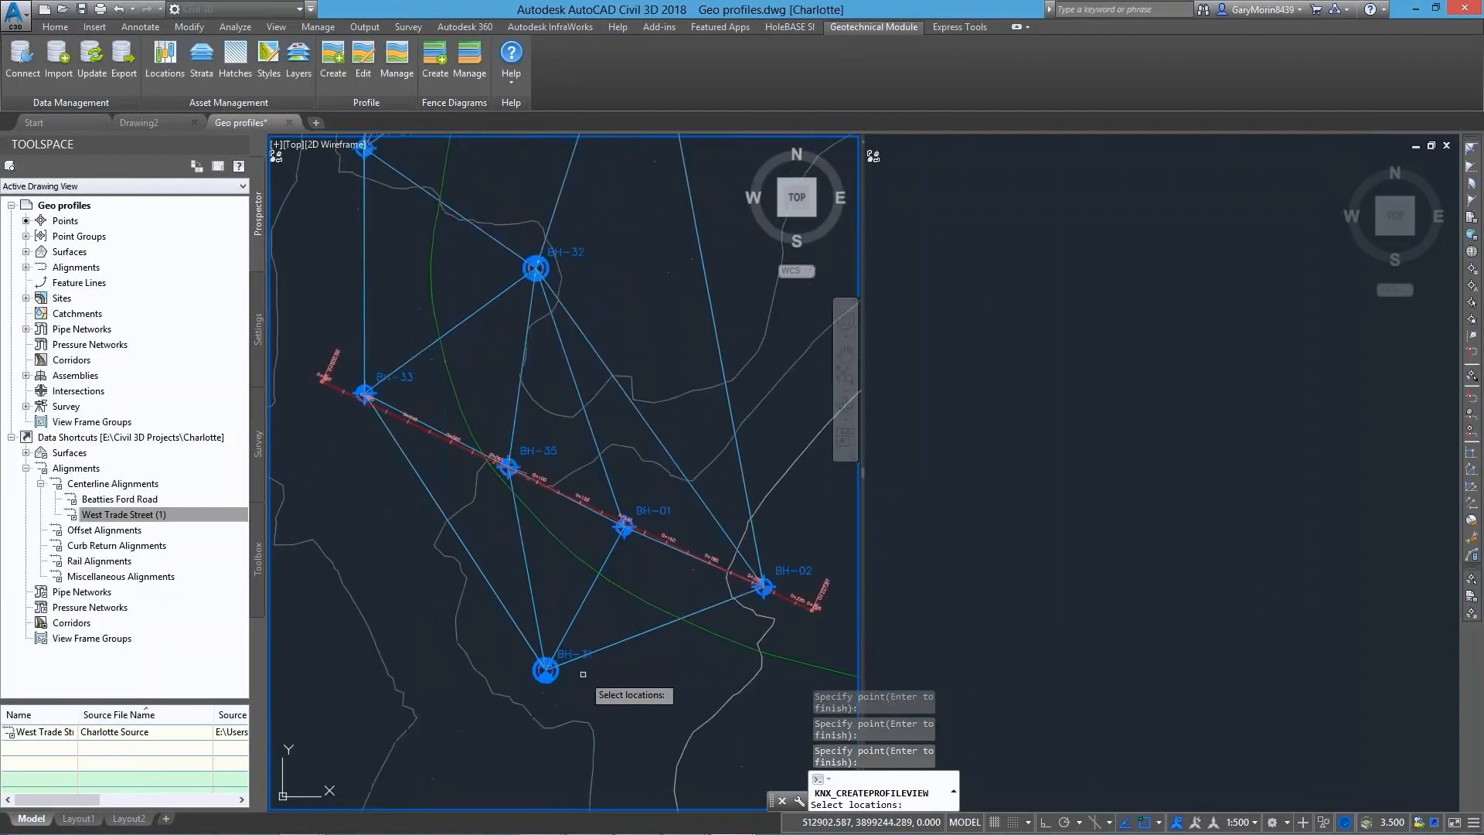
{"action": "left_click", "coordinate": [562, 641]}
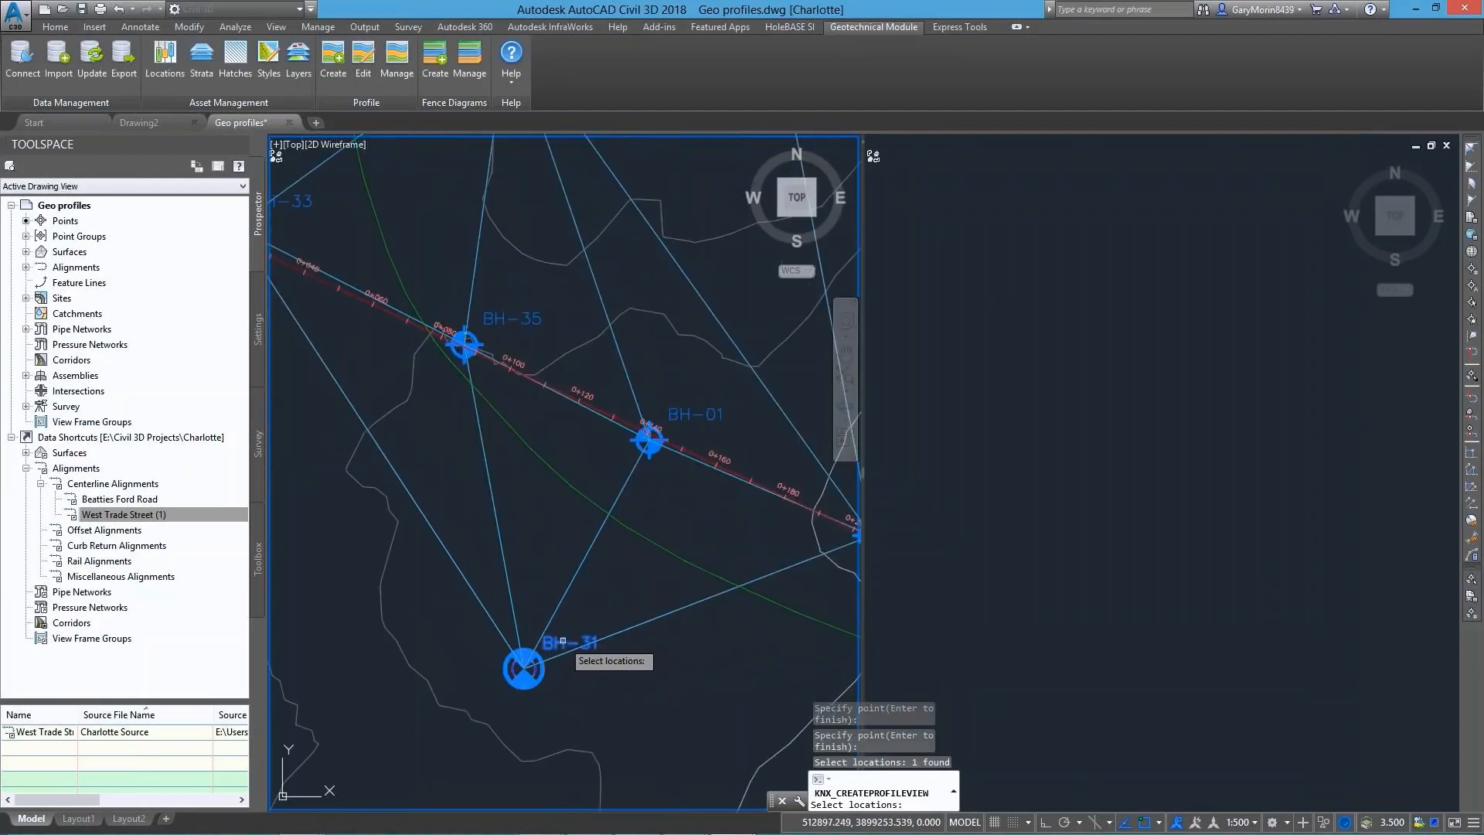
{"action": "scroll", "coordinate": [619, 541], "scroll_direction": "down", "scroll_amount": 2}
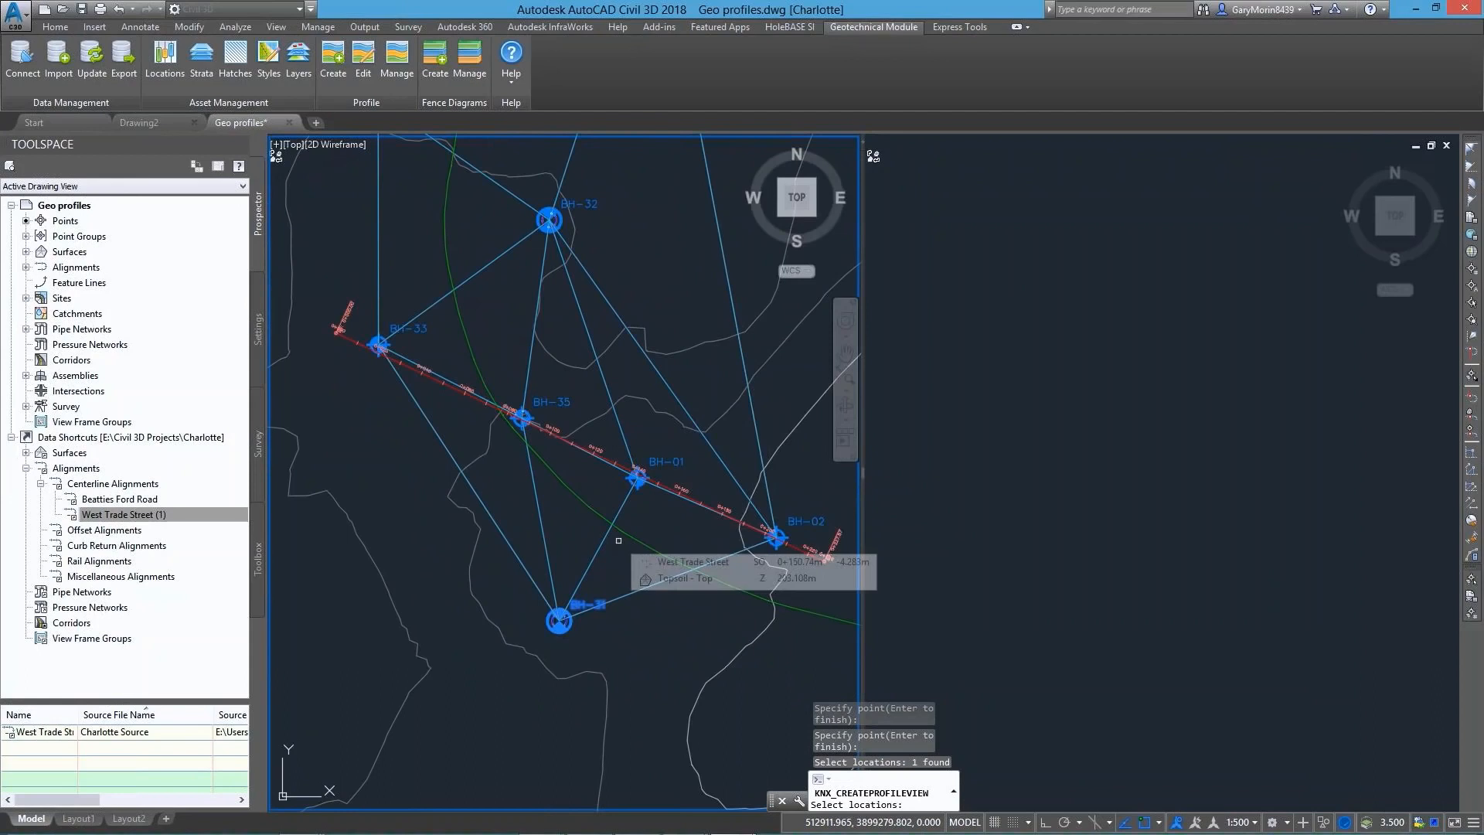
{"action": "key", "text": "Return"}
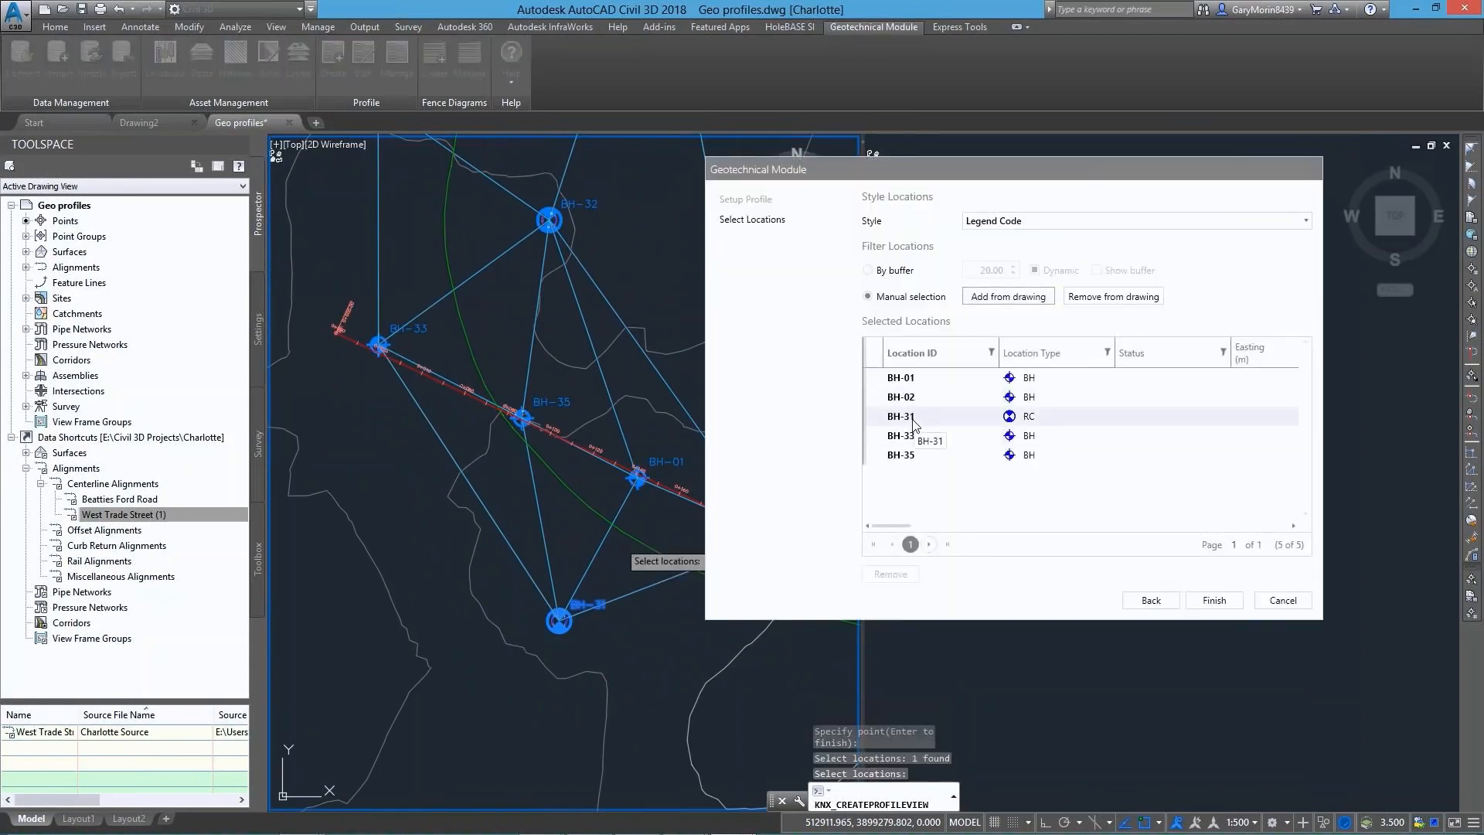
Remove borehole BH-01 from the selected locations and insert the finished profile view in the empty viewport
{"action": "left_click", "coordinate": [915, 385]}
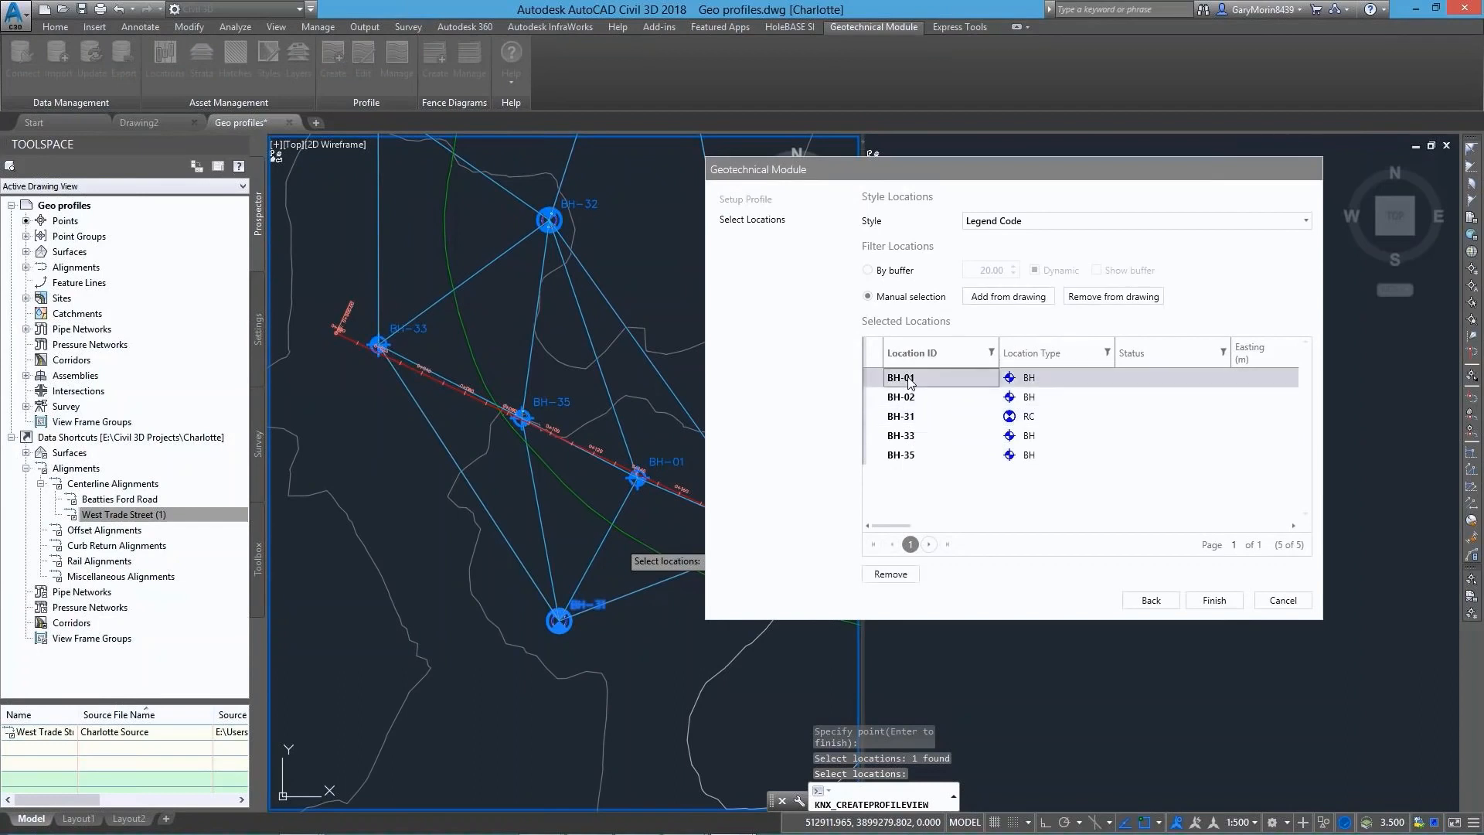
{"action": "left_click", "coordinate": [885, 575]}
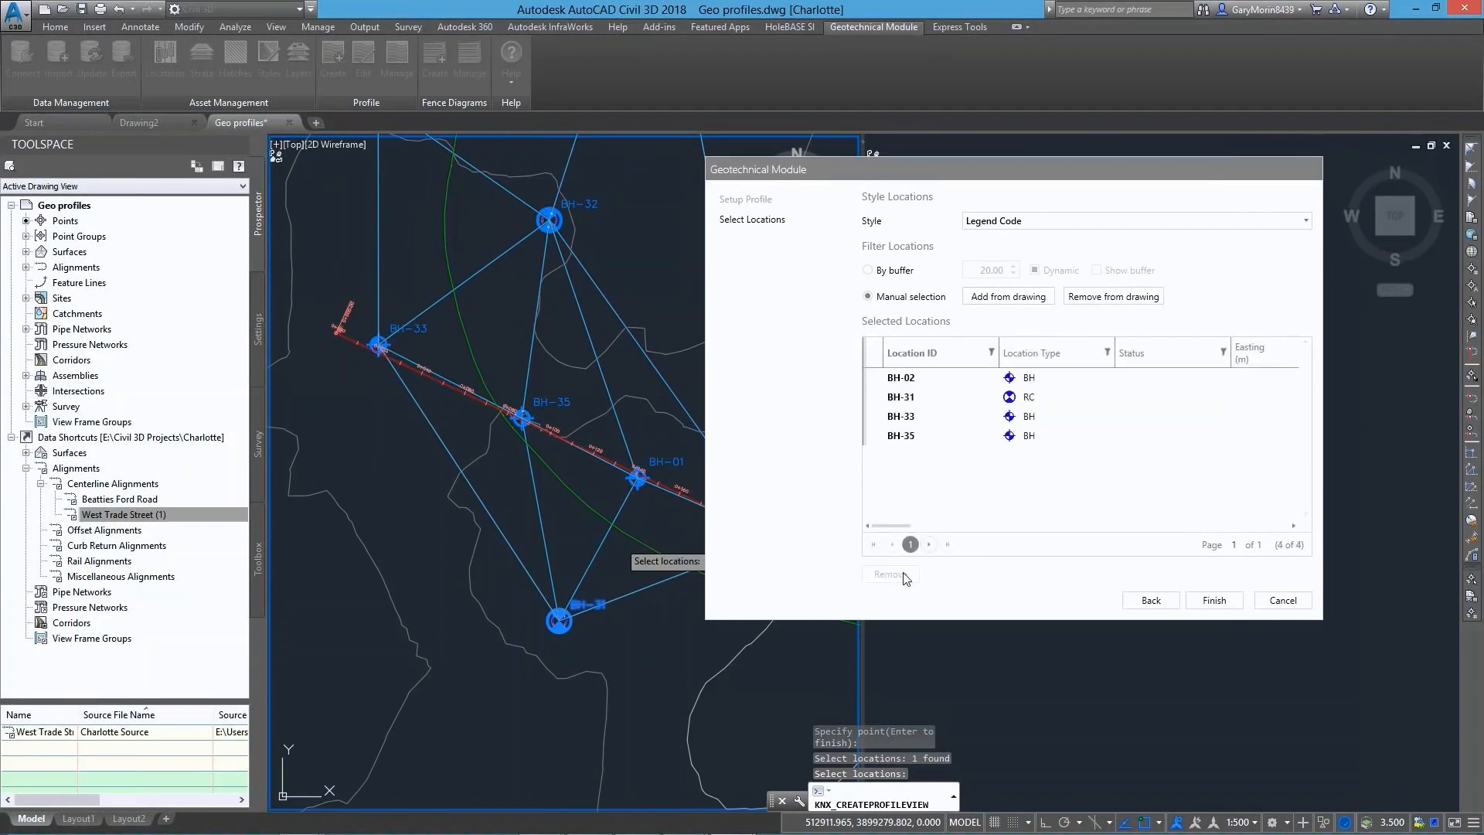
{"action": "left_click", "coordinate": [1214, 600]}
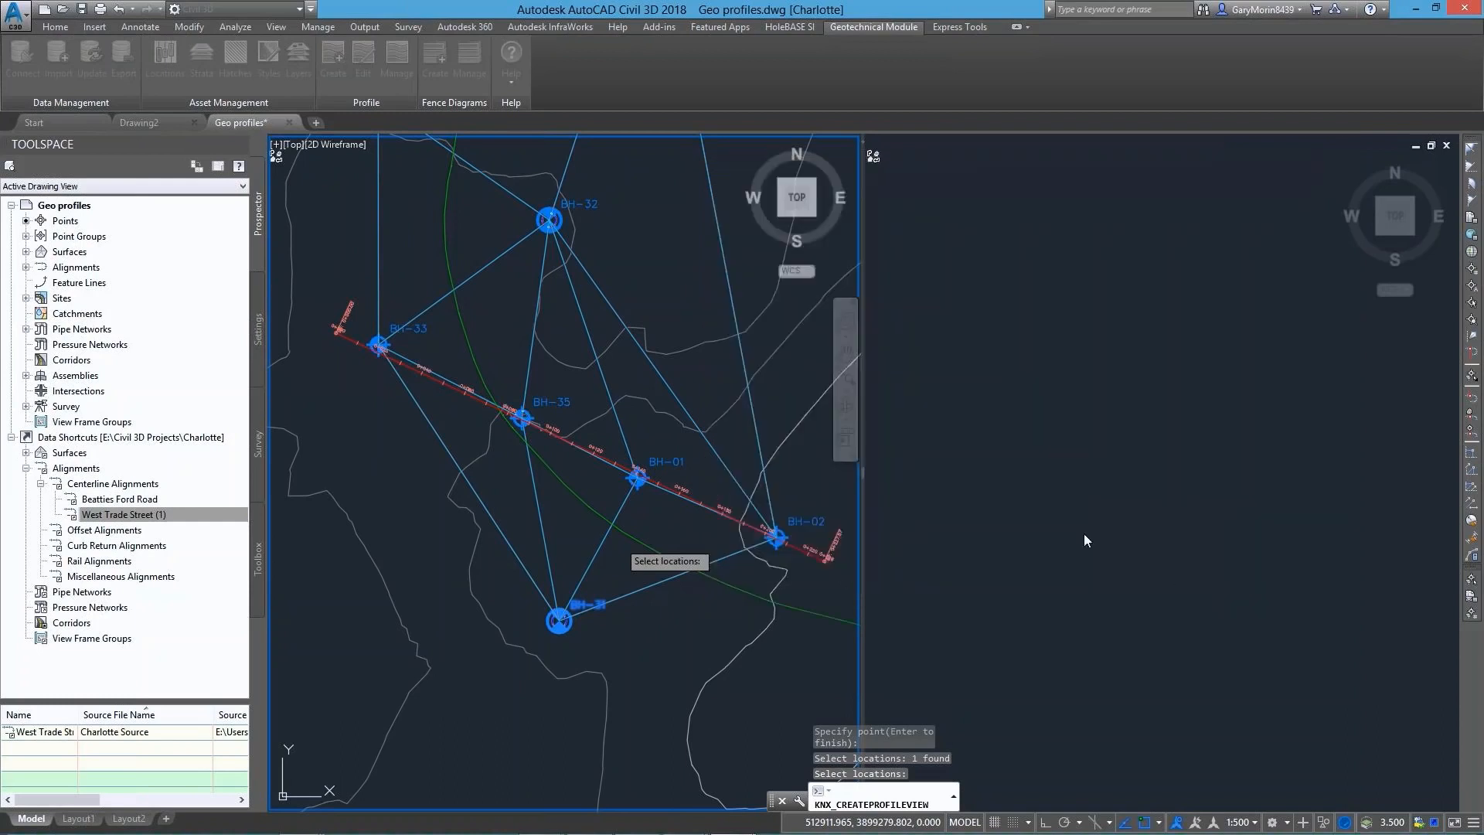
{"action": "left_click", "coordinate": [1010, 494]}
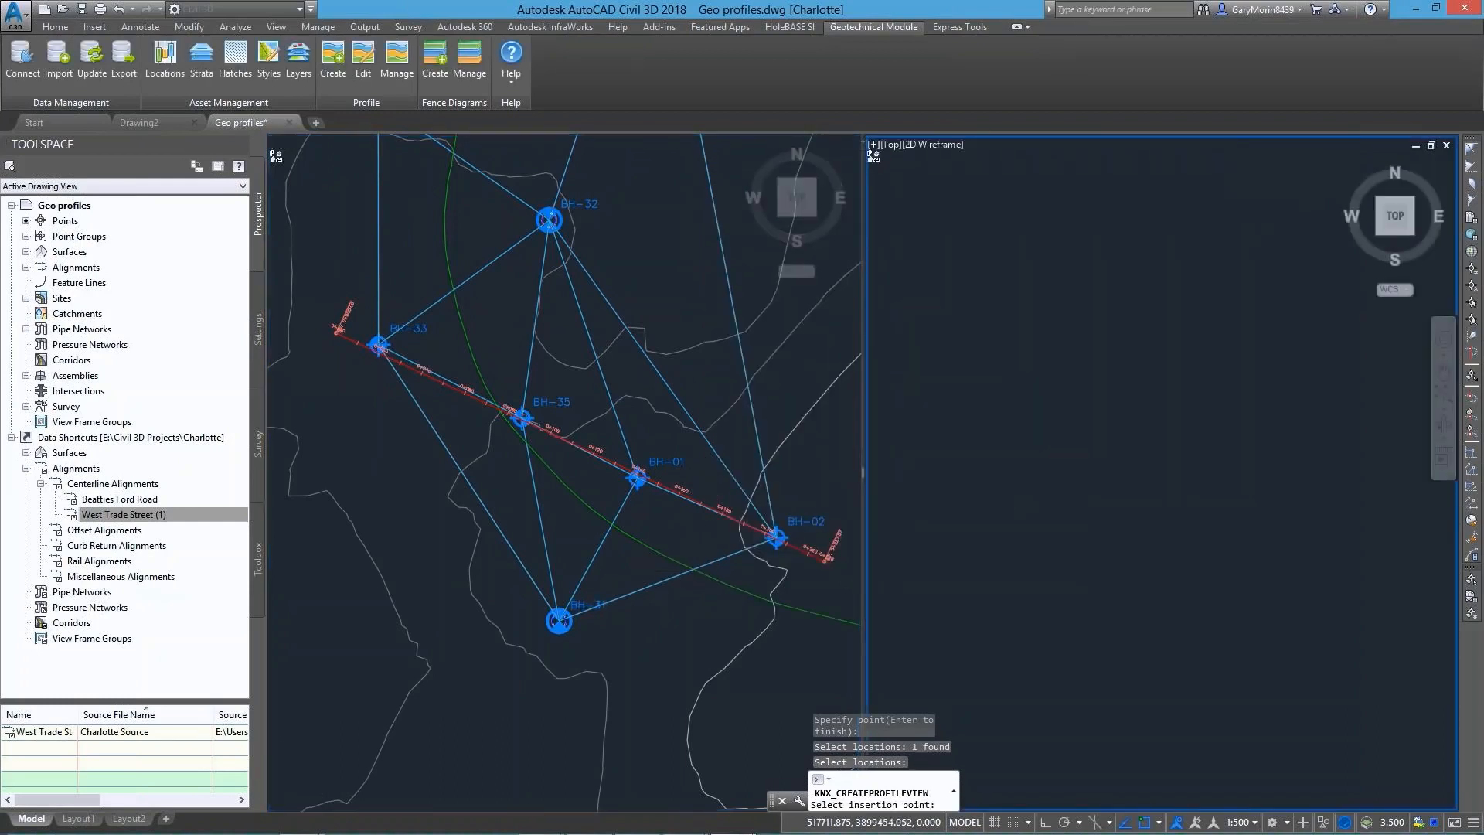
{"action": "left_click", "coordinate": [1009, 376]}
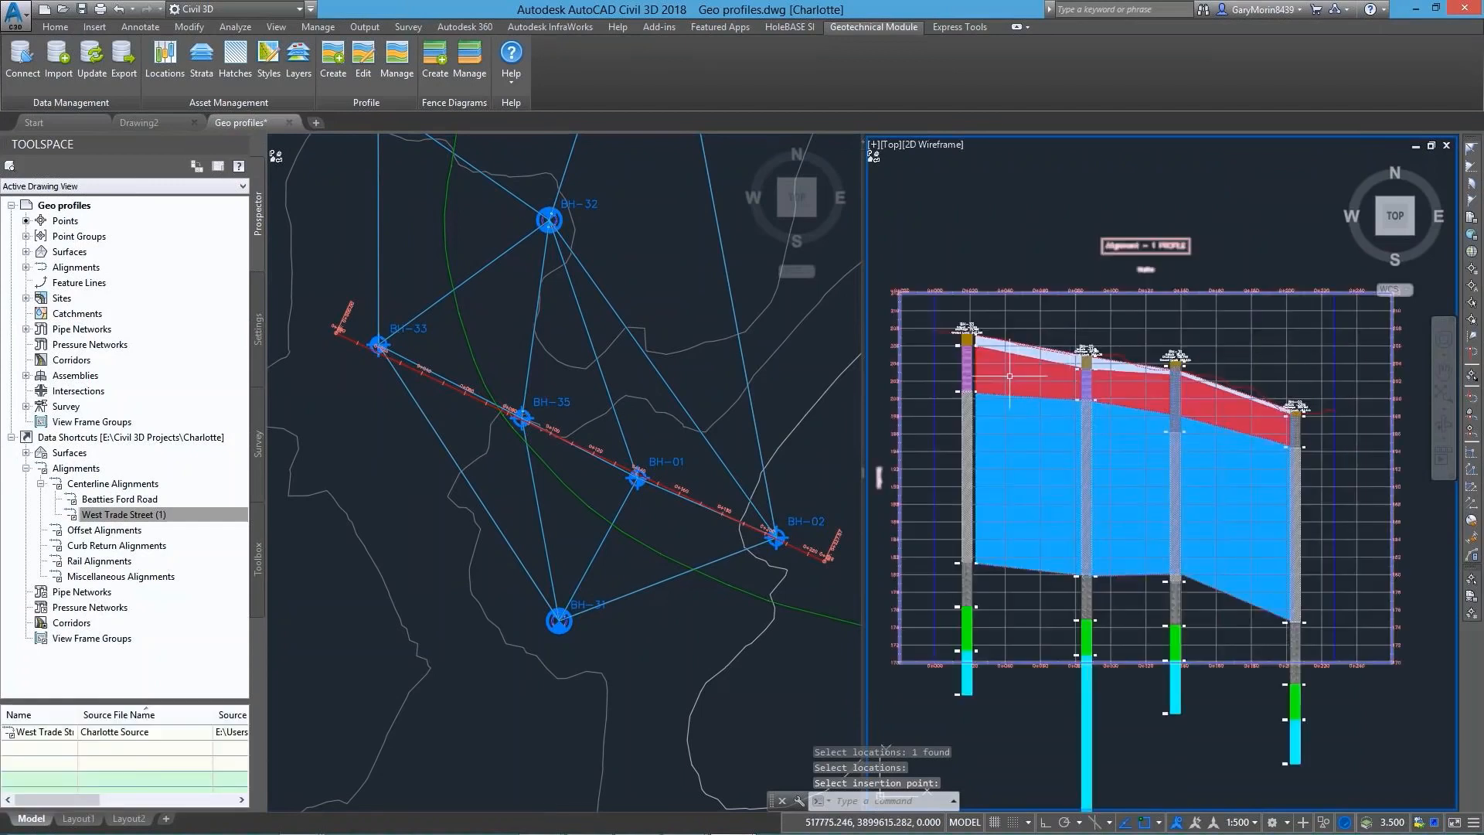
{"action": "scroll", "coordinate": [1009, 376], "scroll_direction": "up", "scroll_amount": 4}
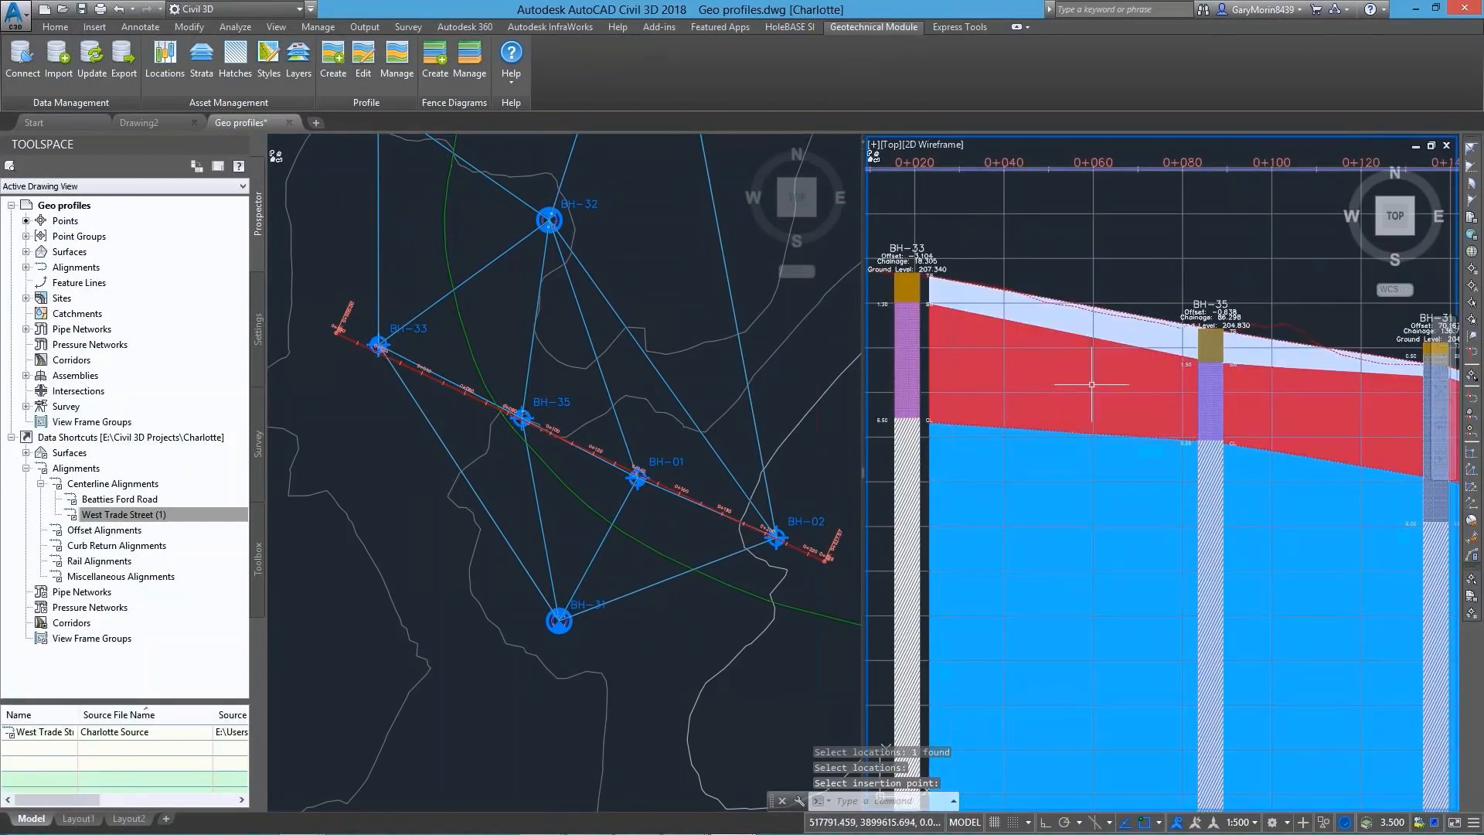
{"action": "middle_click_drag", "start_coordinate": [1361, 510], "coordinate": [1259, 450]}
{"action": "scroll", "coordinate": [1198, 450], "scroll_direction": "down", "scroll_amount": 4}
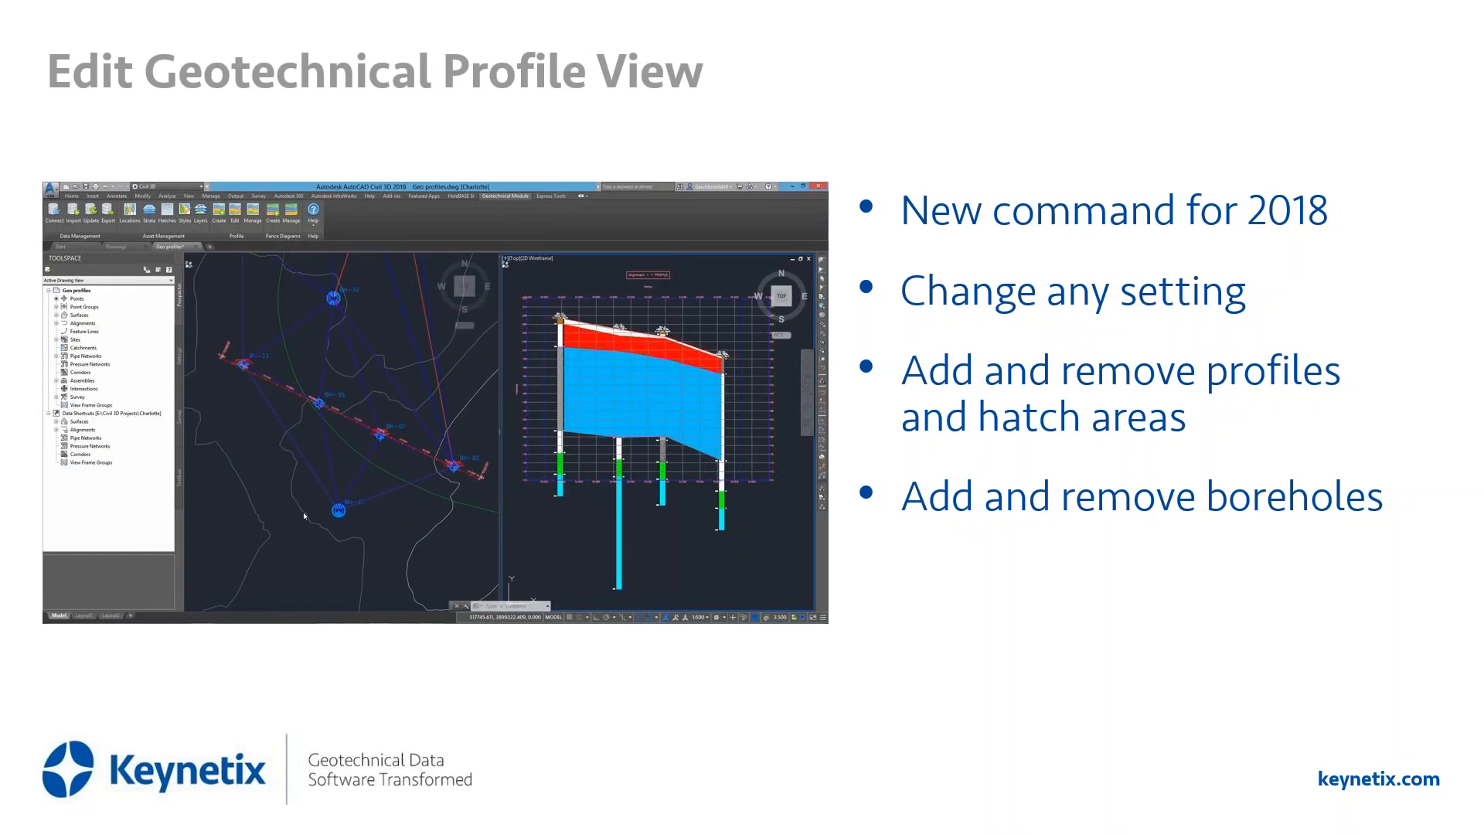
{"action": "mouse_move", "coordinate": [76, 608]}
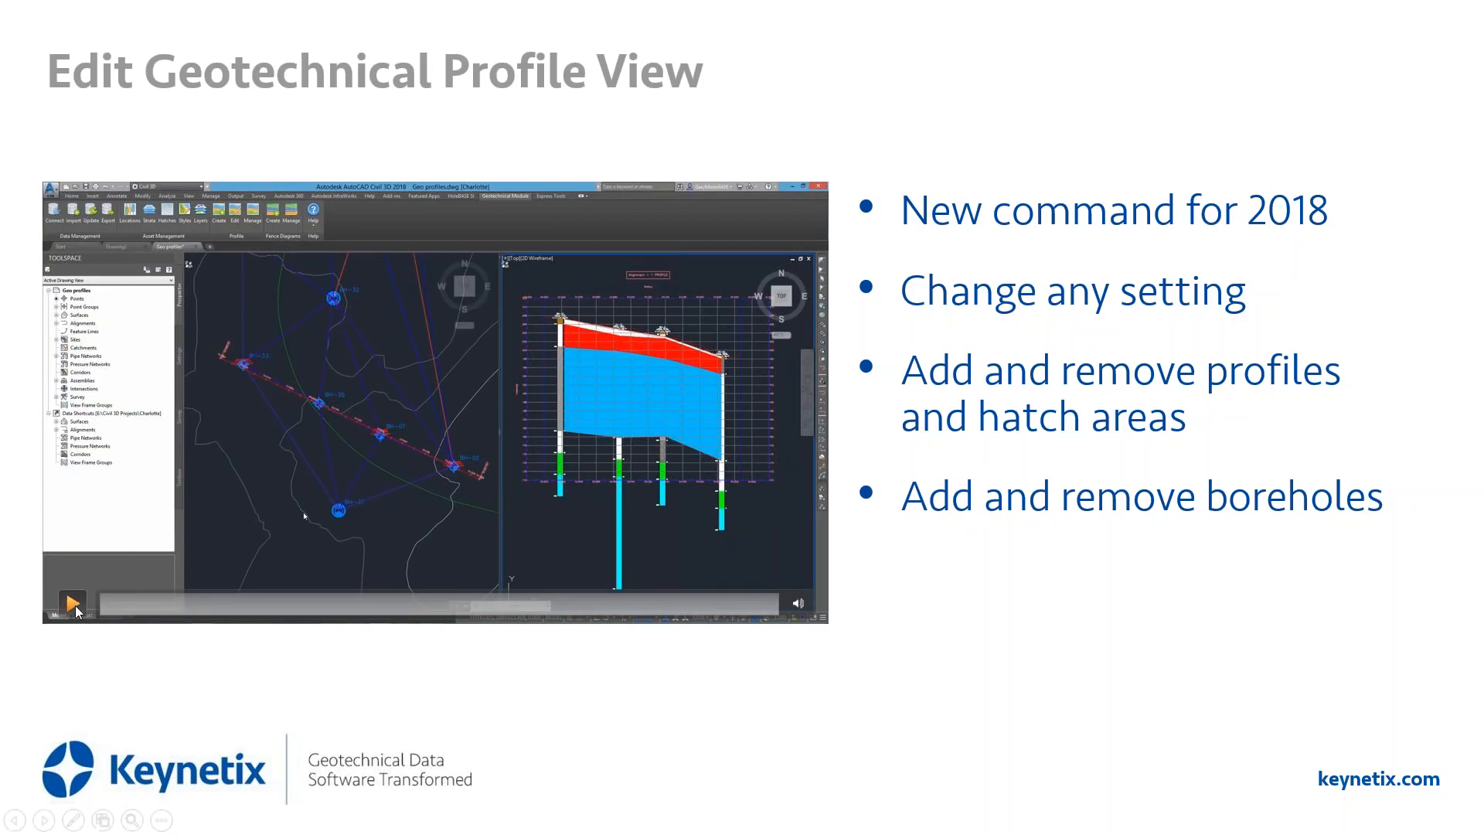
{"action": "left_click", "coordinate": [76, 608]}
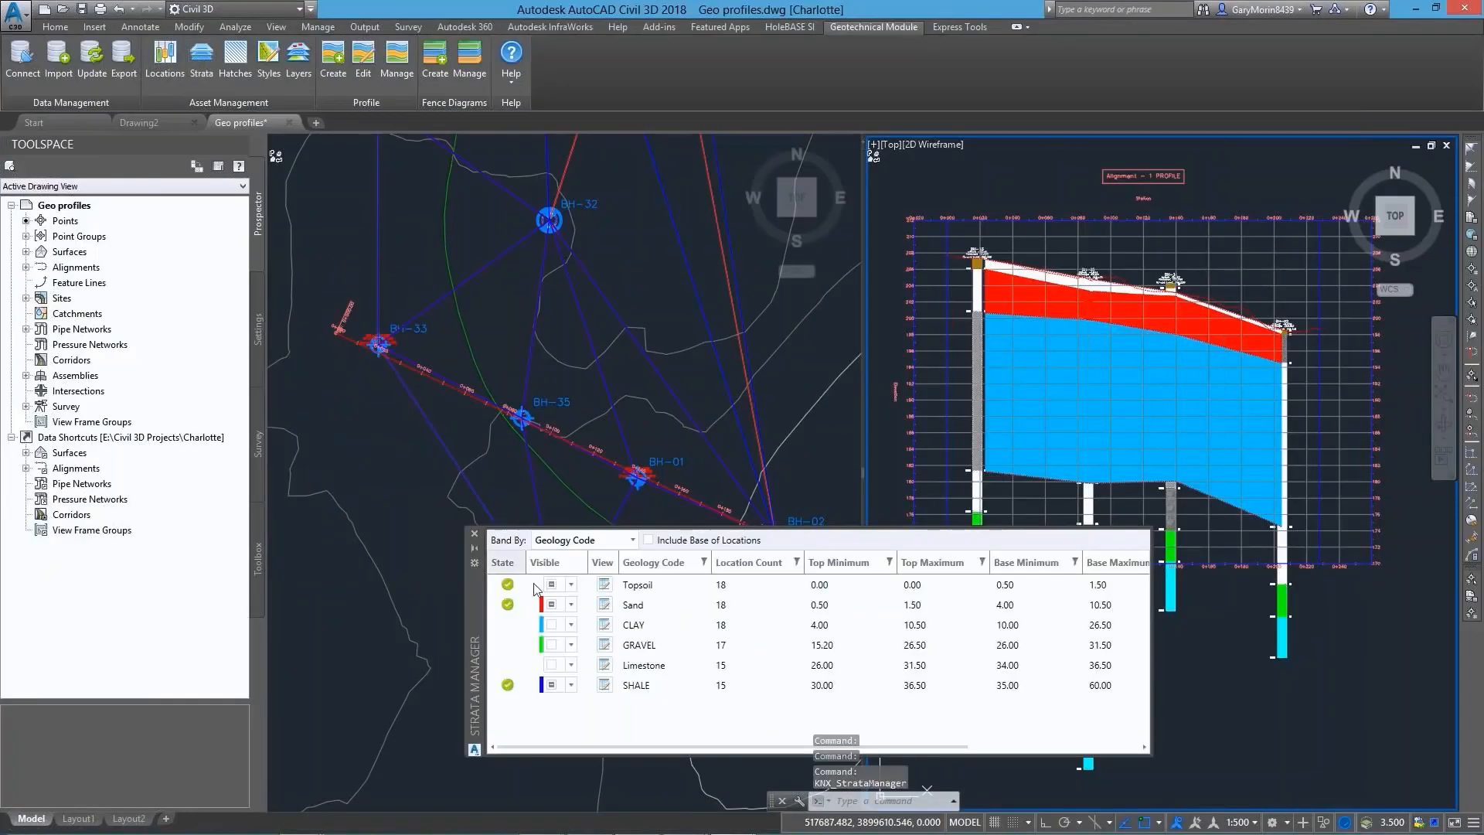
Make the GRAVEL and Limestone strata surfaces visible in the Strata Manager, and close the manager
{"action": "left_click", "coordinate": [555, 646]}
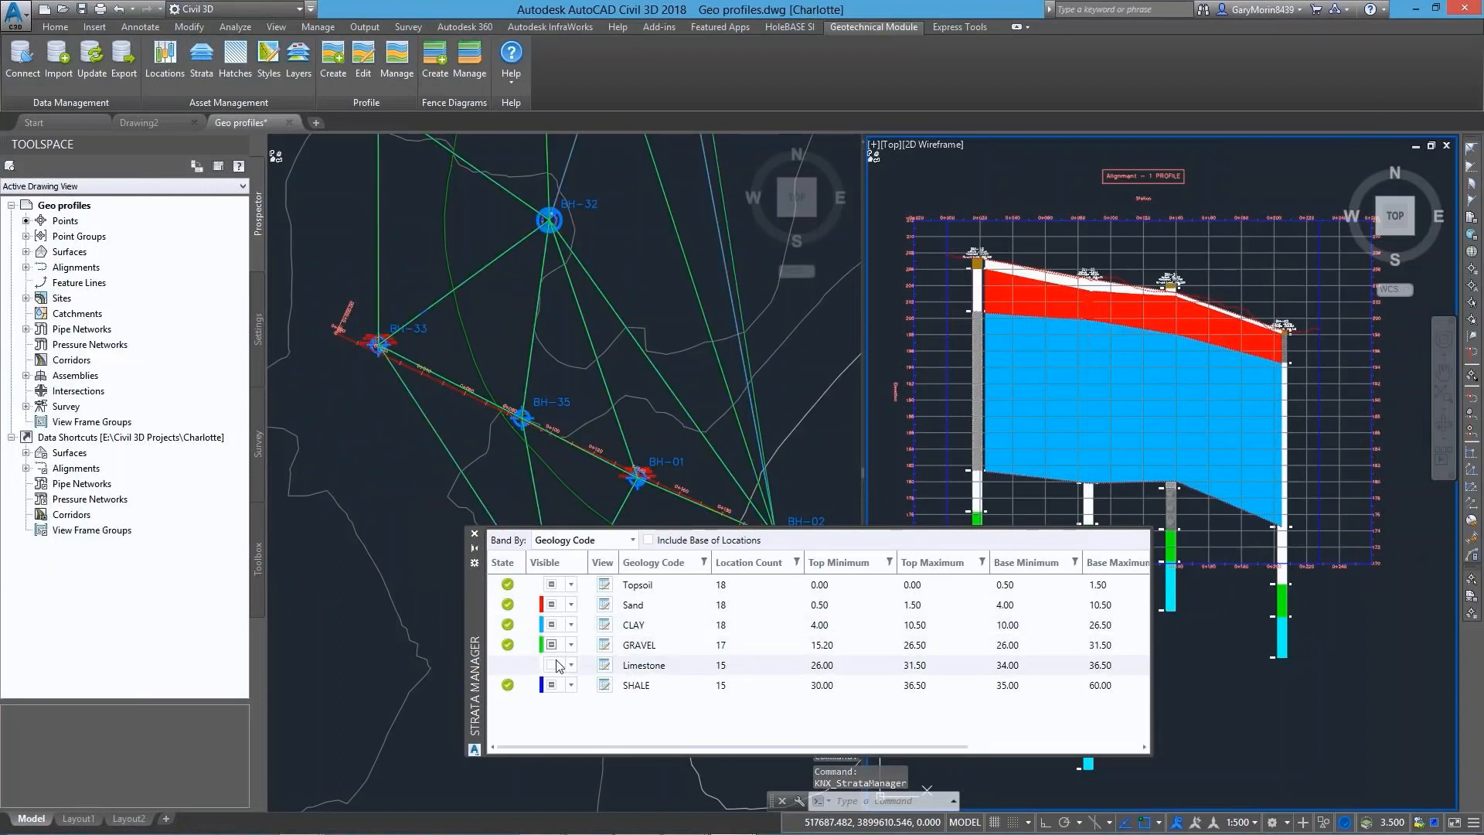
{"action": "left_click", "coordinate": [553, 666]}
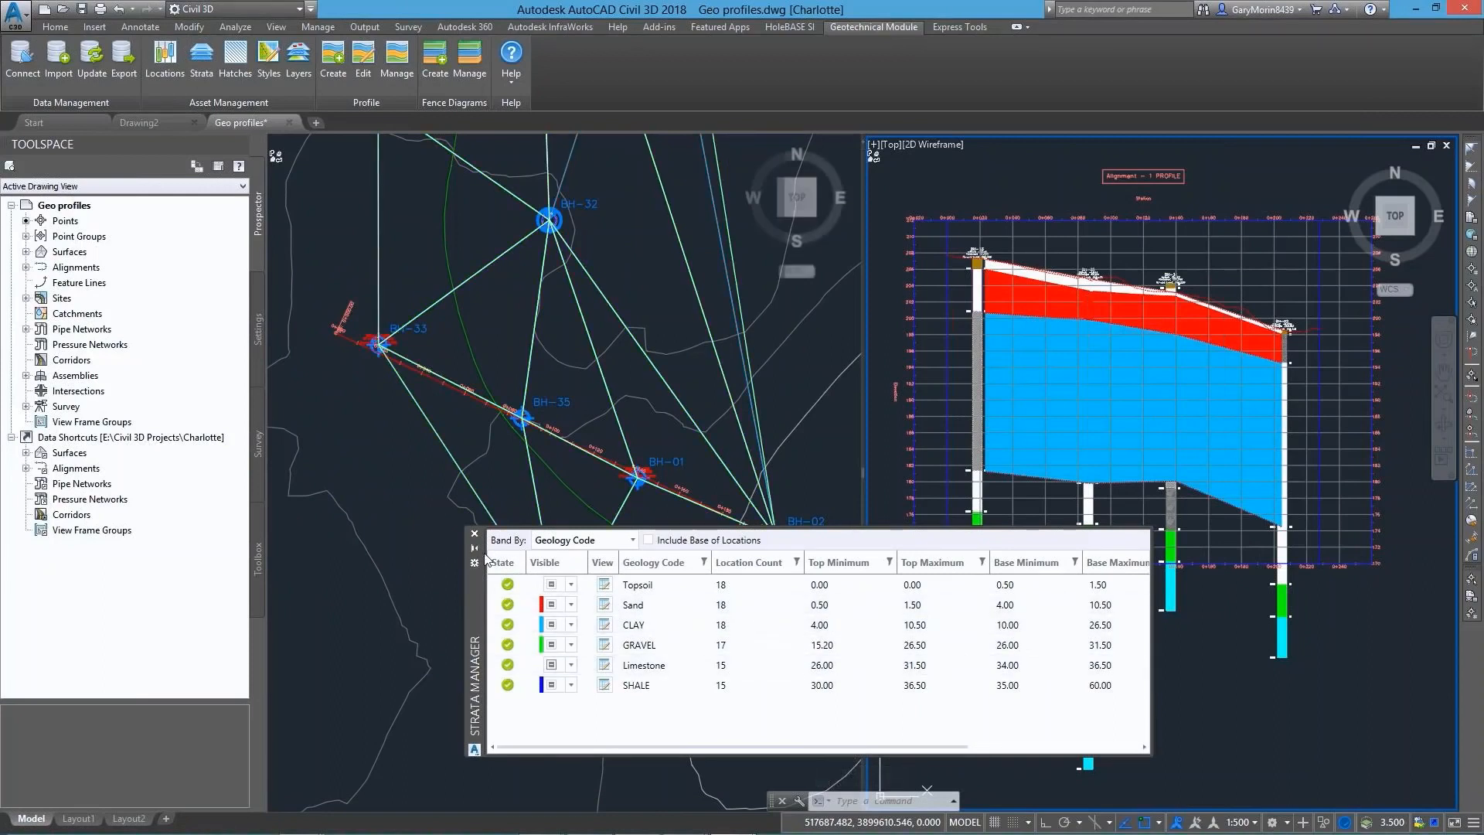
{"action": "left_click", "coordinate": [475, 533]}
{"action": "left_click", "coordinate": [973, 619]}
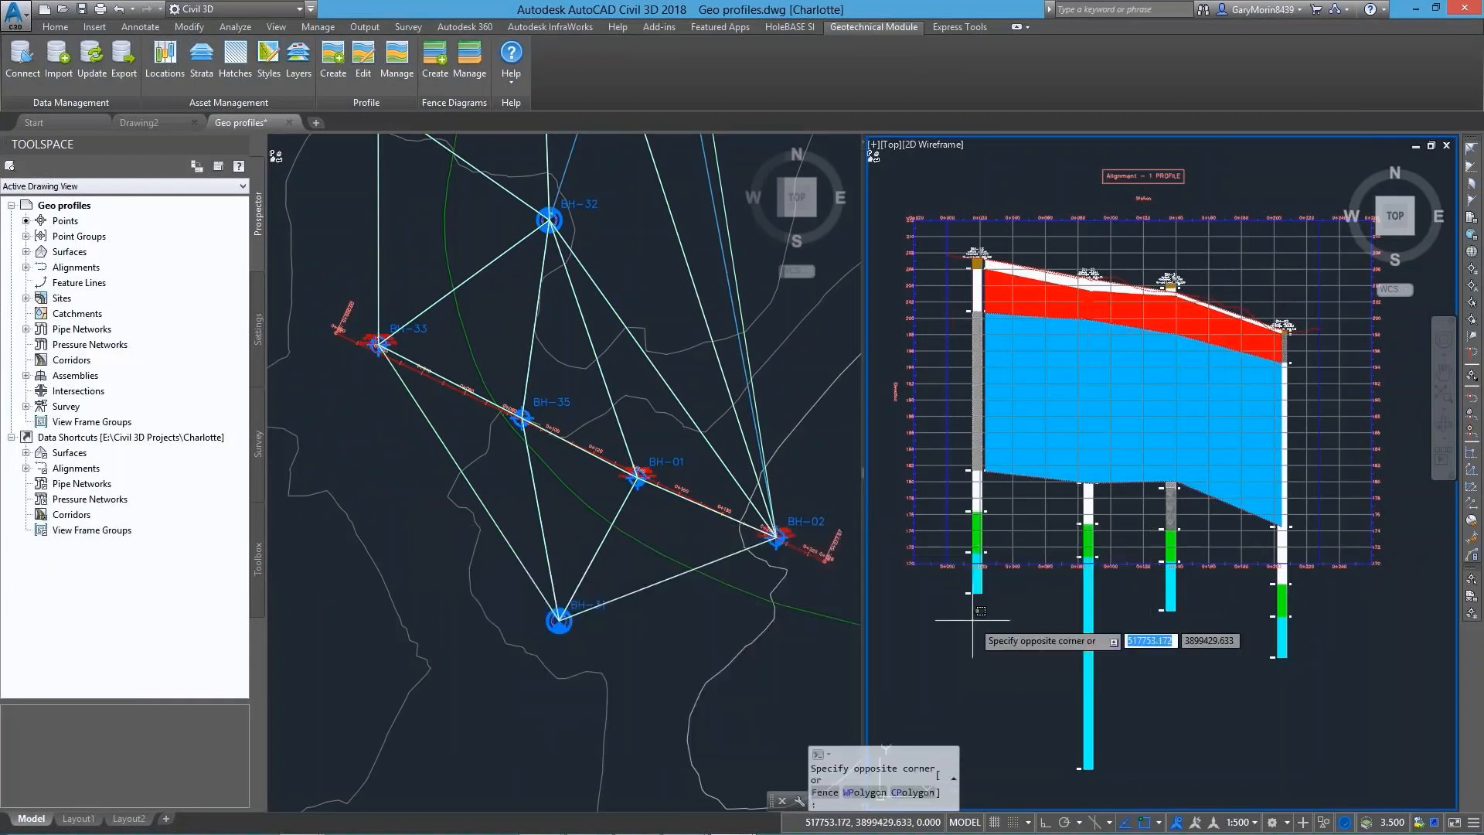
{"action": "left_click", "coordinate": [867, 578]}
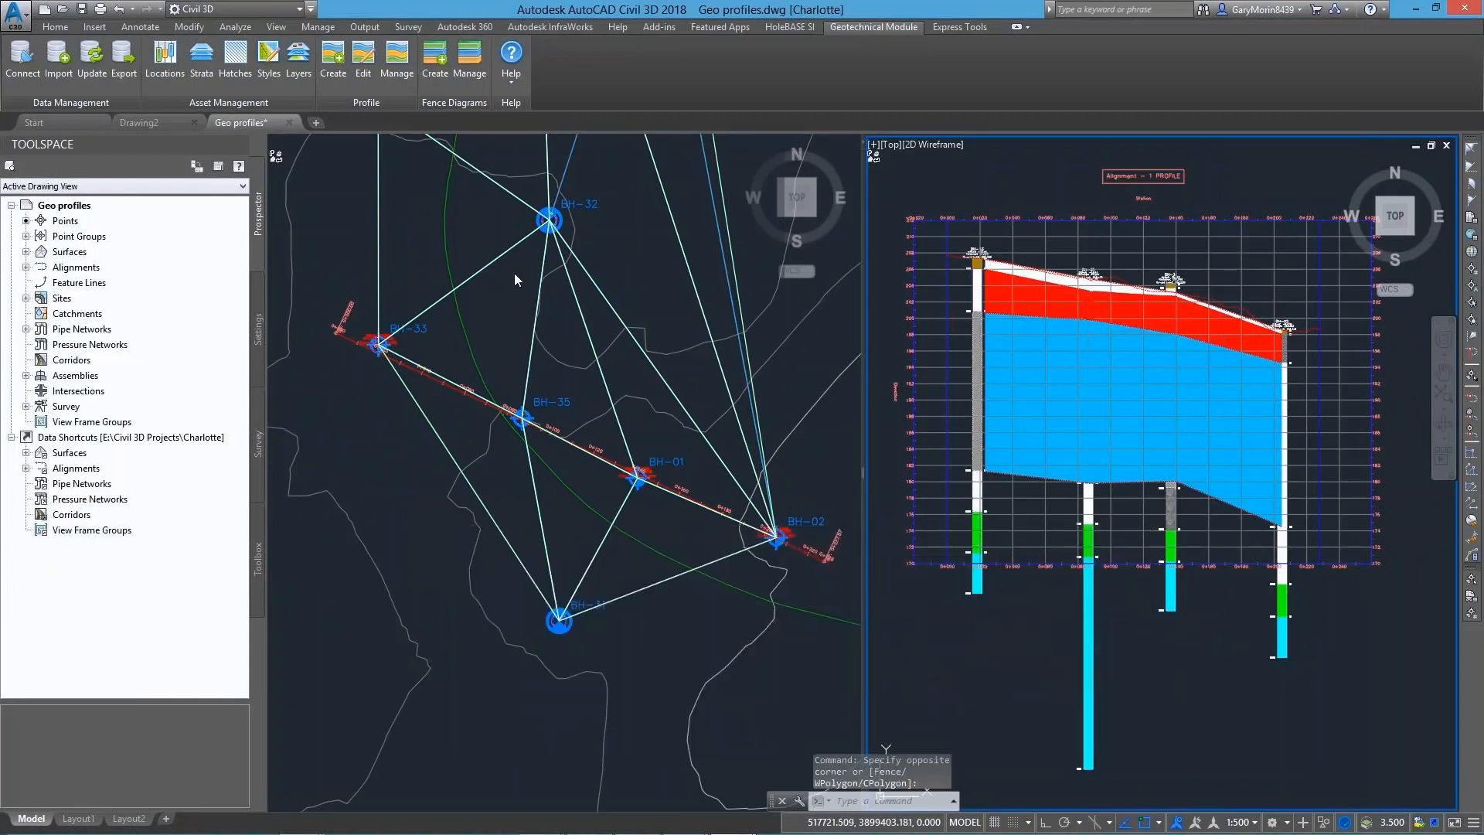
Edit the existing geotechnical profile view, setting its style to Full Grid and its band set to Cut and Fill
{"action": "left_click", "coordinate": [363, 58]}
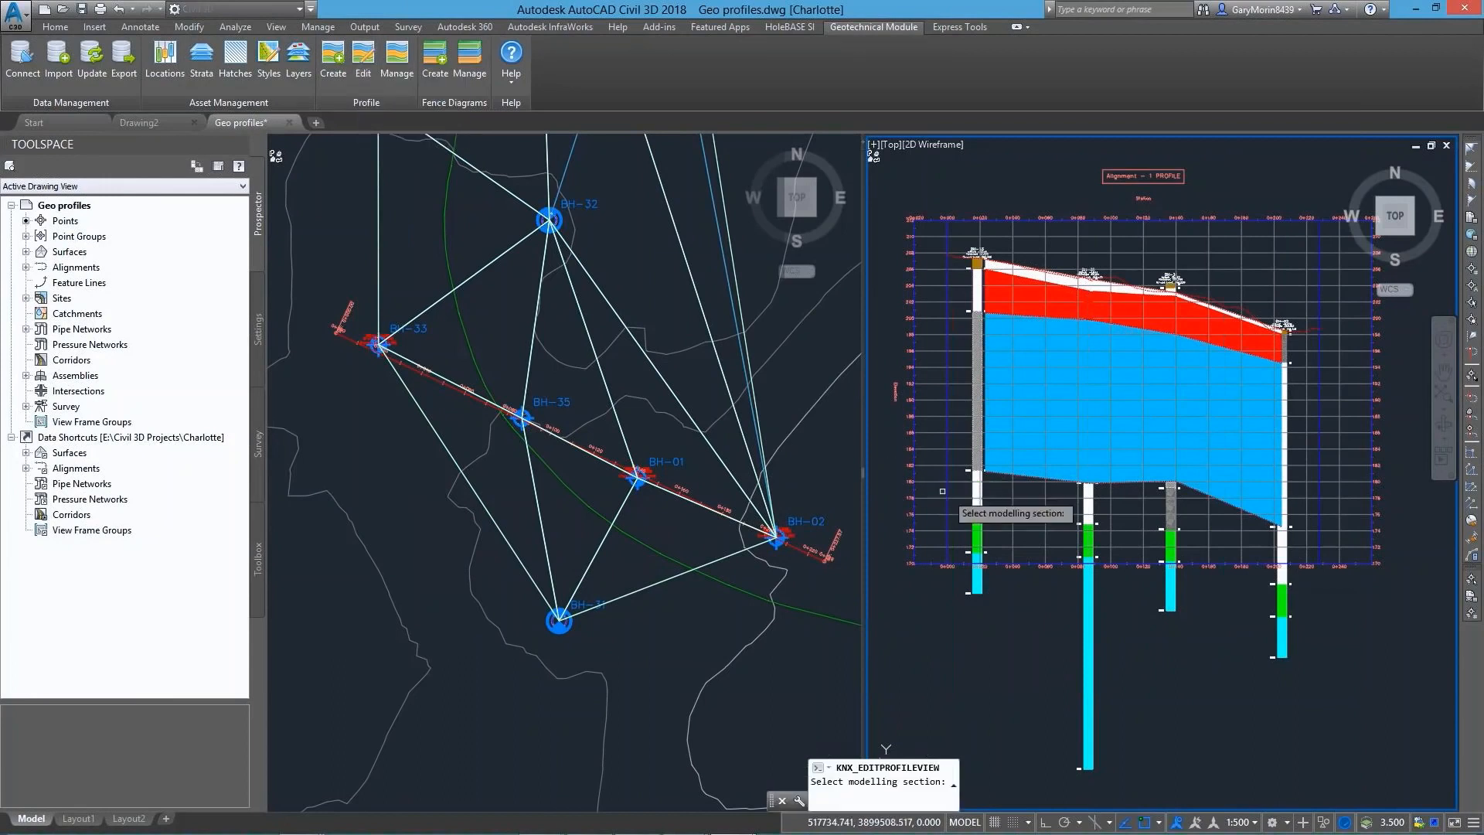
{"action": "left_click", "coordinate": [1004, 513]}
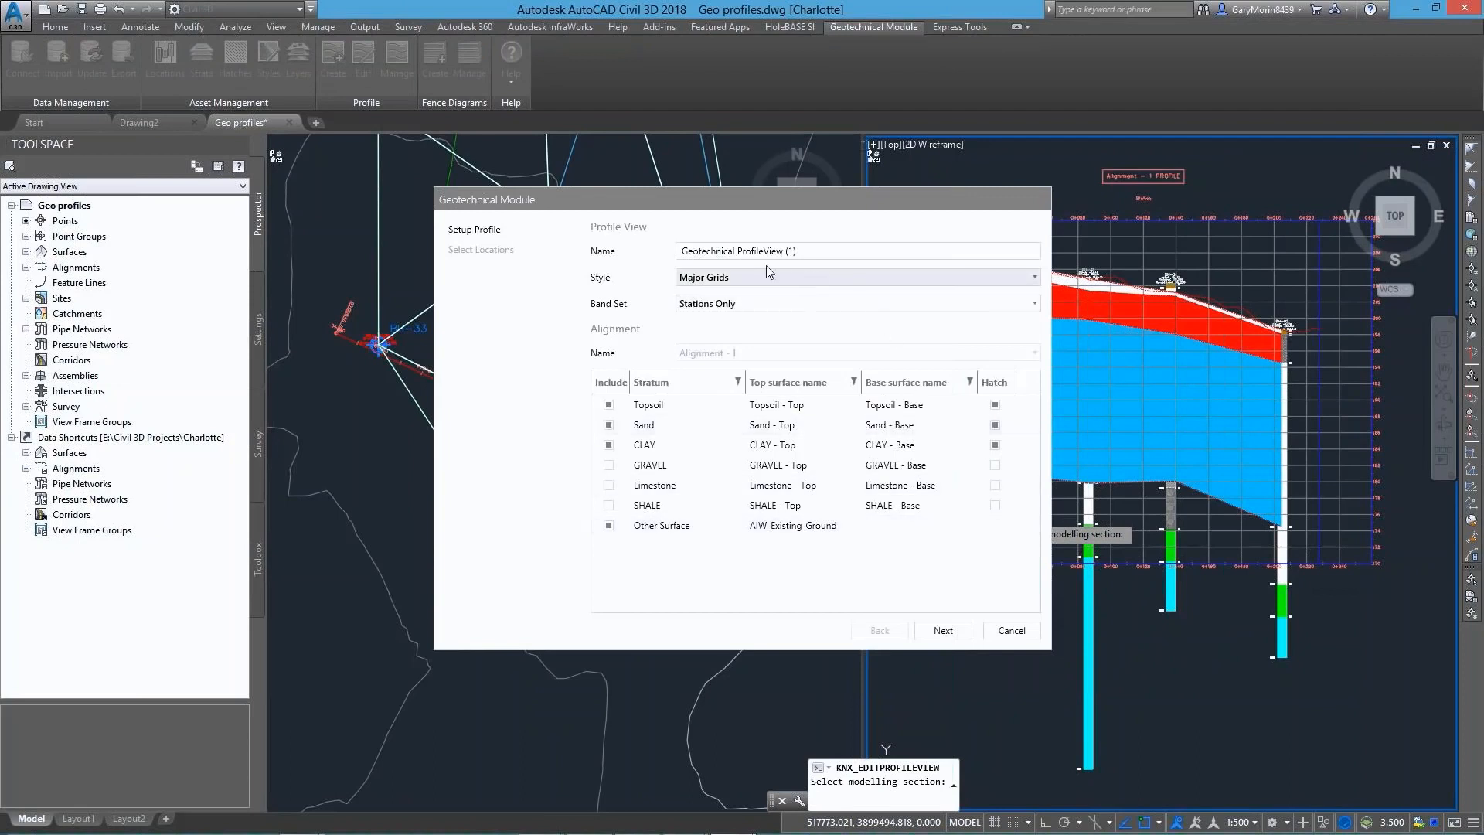
{"action": "left_click", "coordinate": [723, 278]}
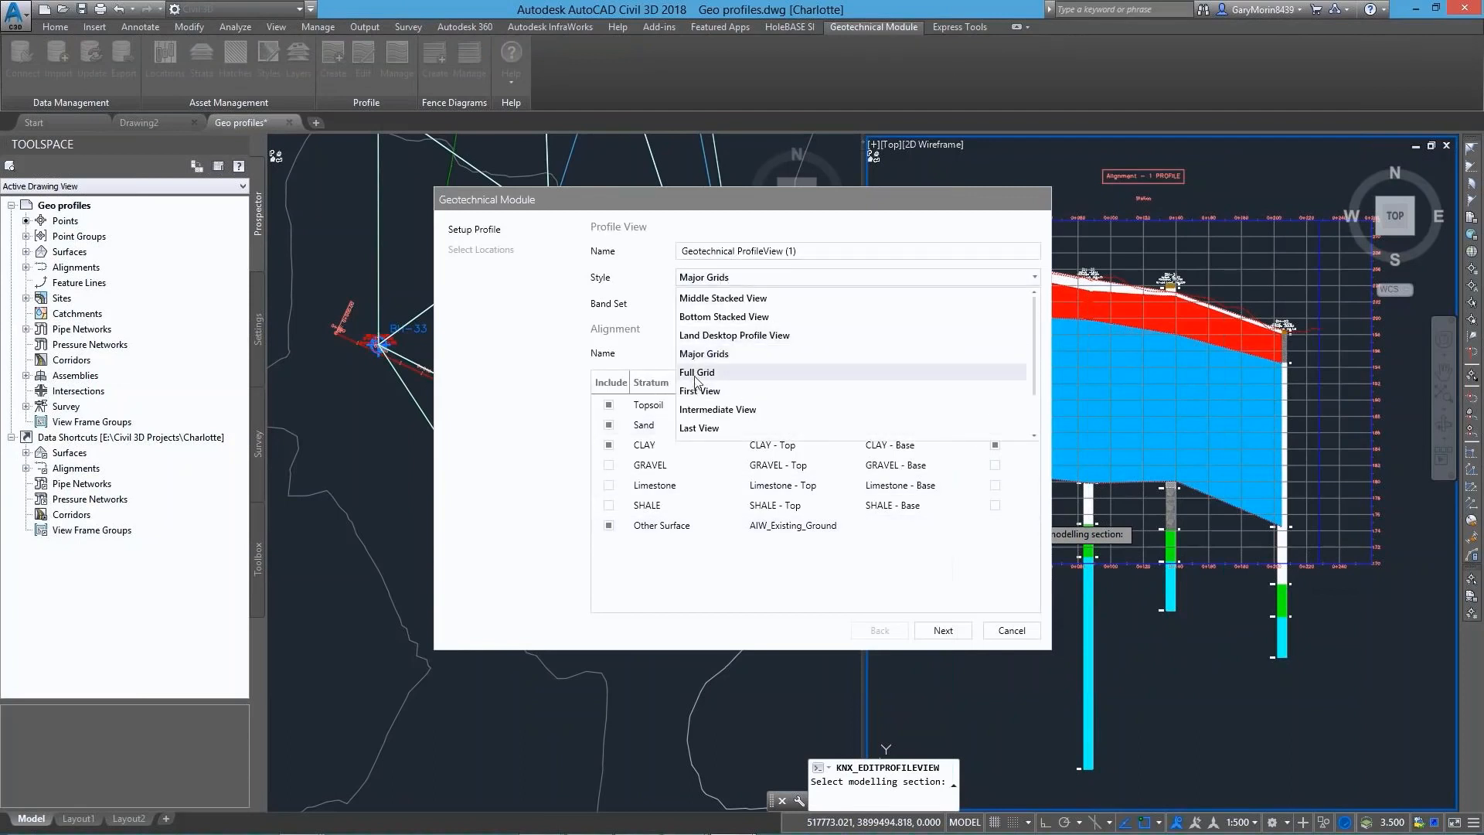
{"action": "left_click", "coordinate": [696, 374]}
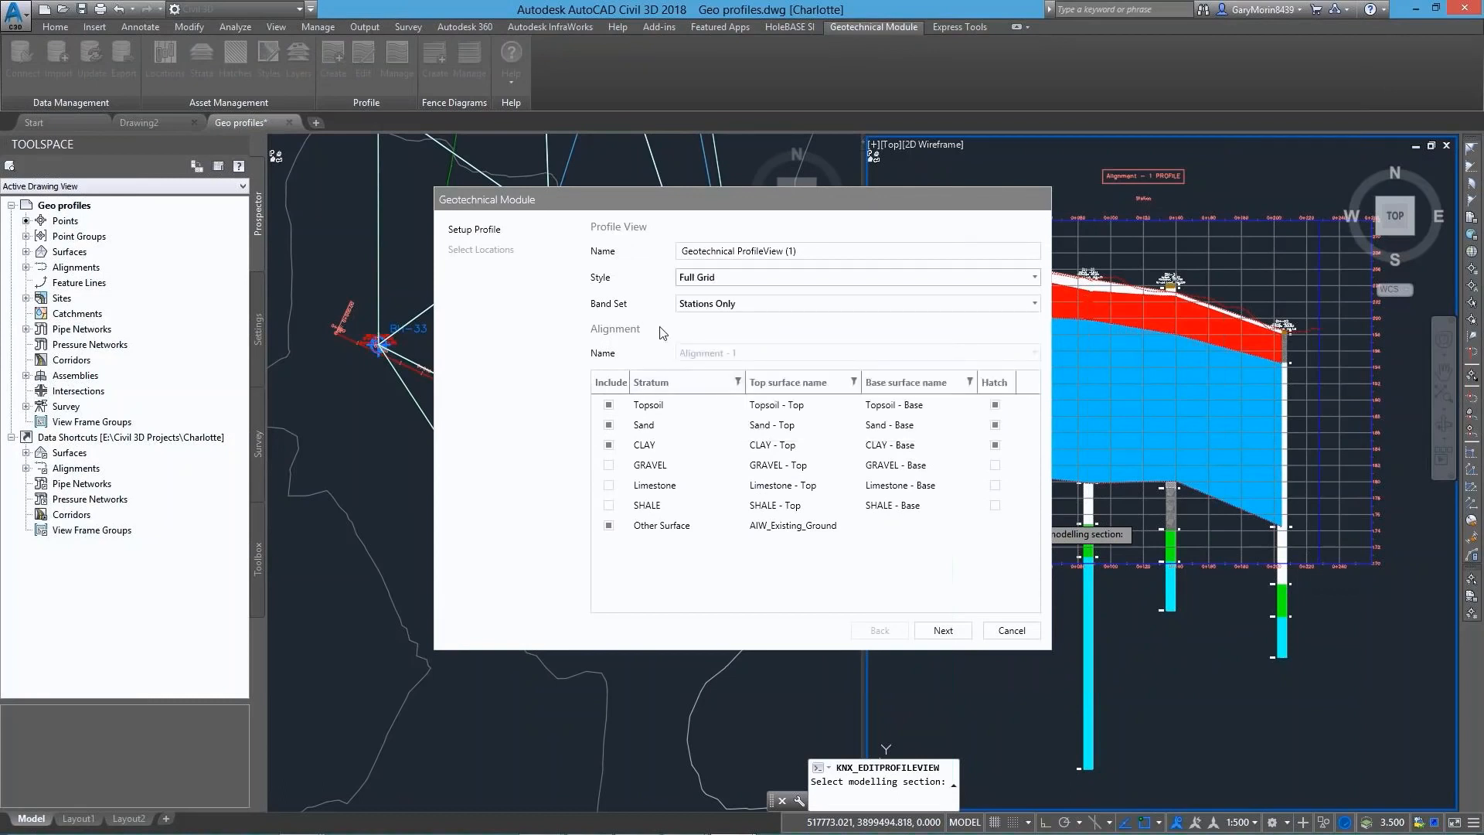
{"action": "left_click", "coordinate": [716, 304]}
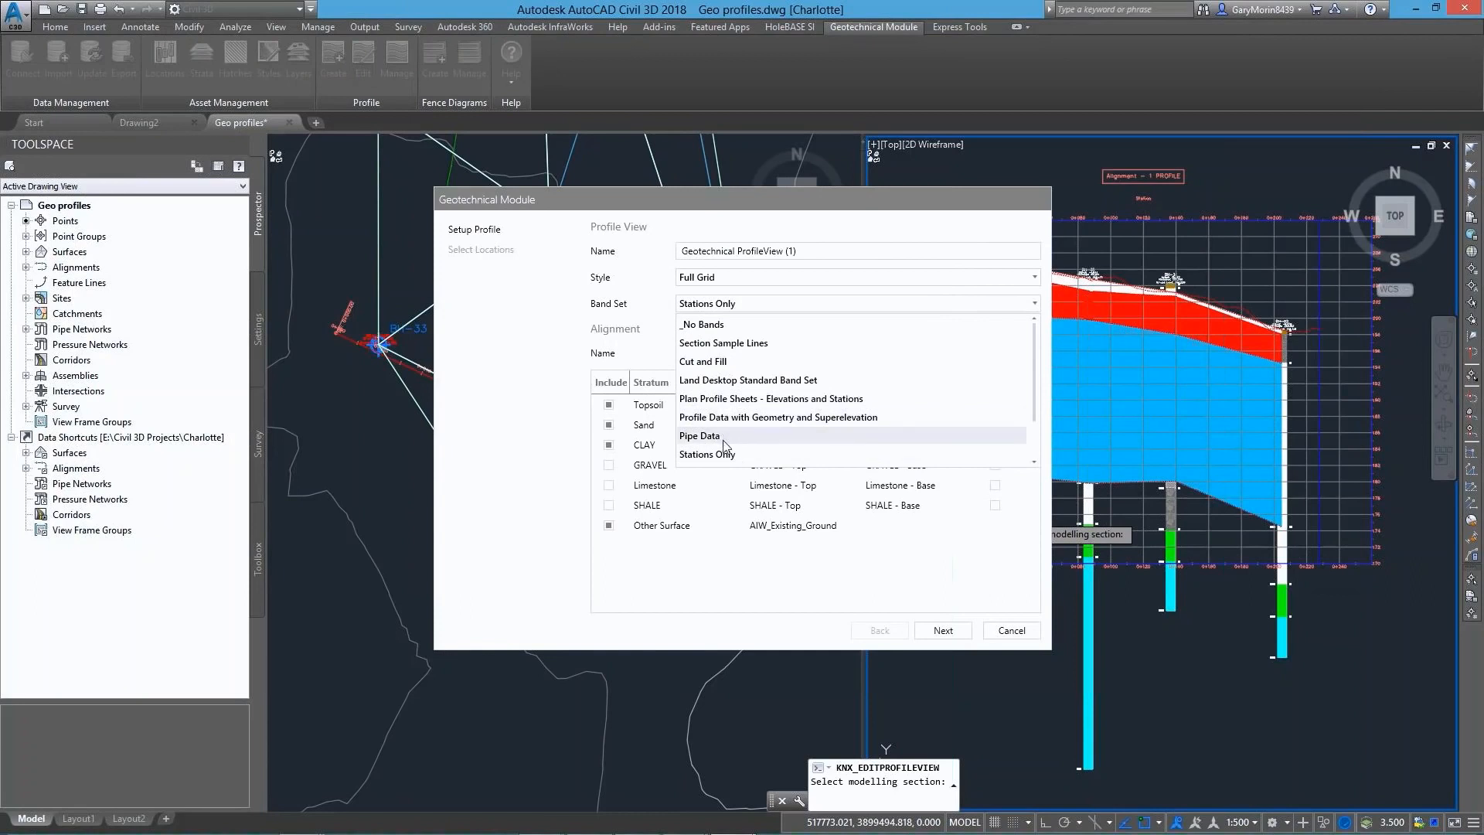
{"action": "left_click", "coordinate": [723, 361]}
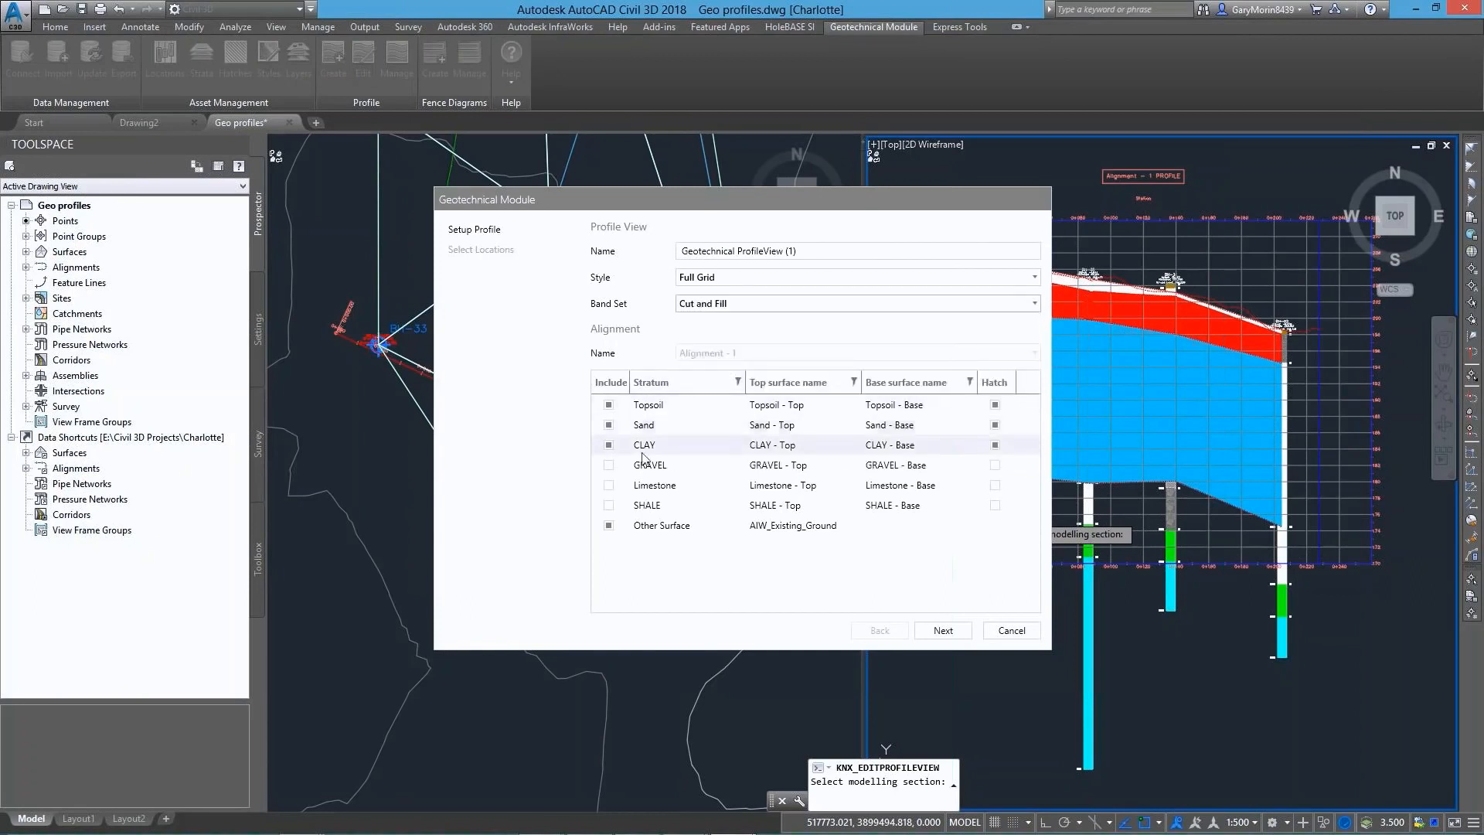
Include GRAVEL, Limestone and SHALE in the profile with hatching, and turn off hatching for Topsoil and Sand
{"action": "left_click", "coordinate": [608, 465]}
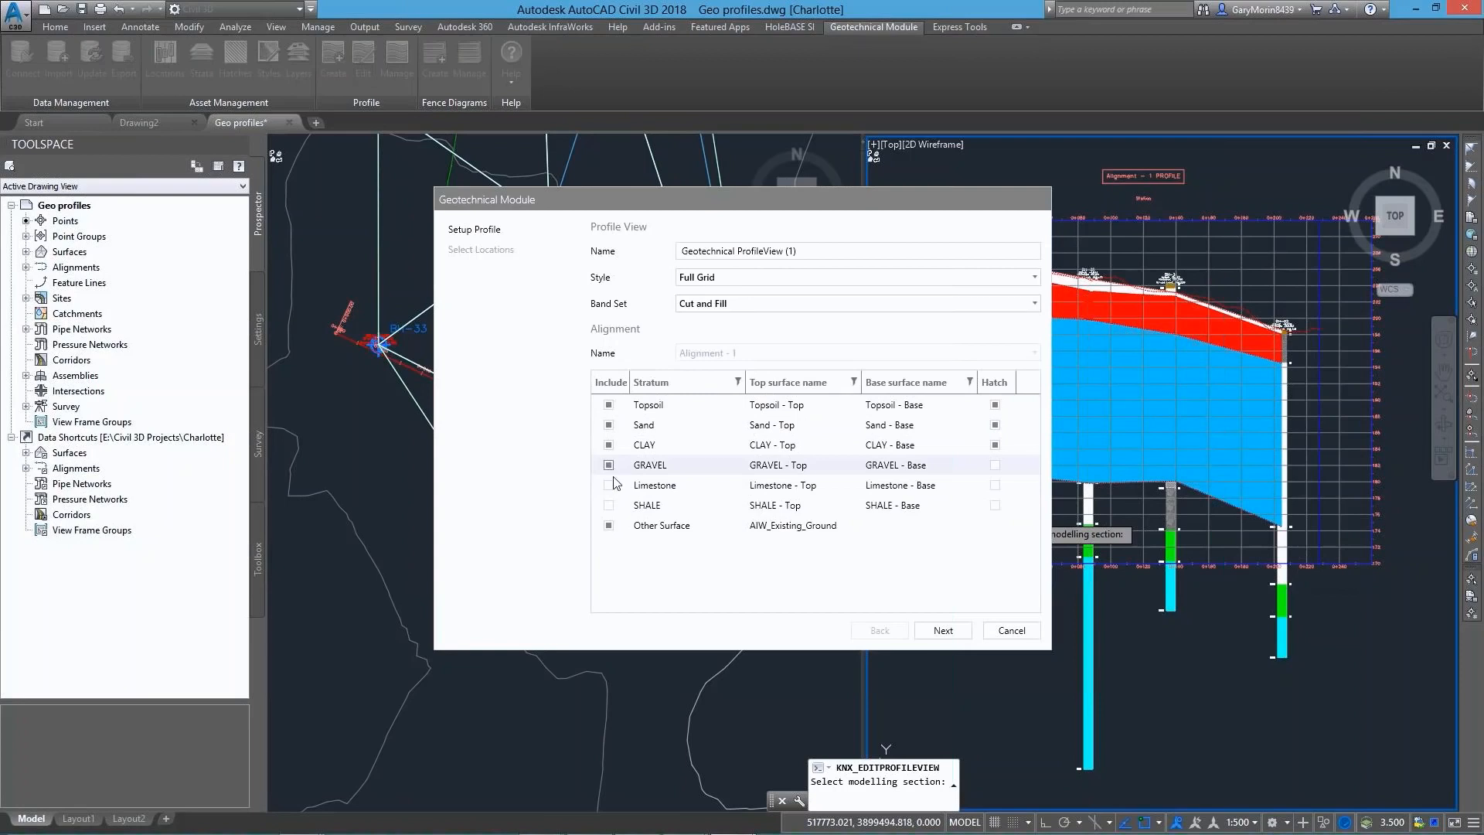
{"action": "left_click", "coordinate": [609, 485]}
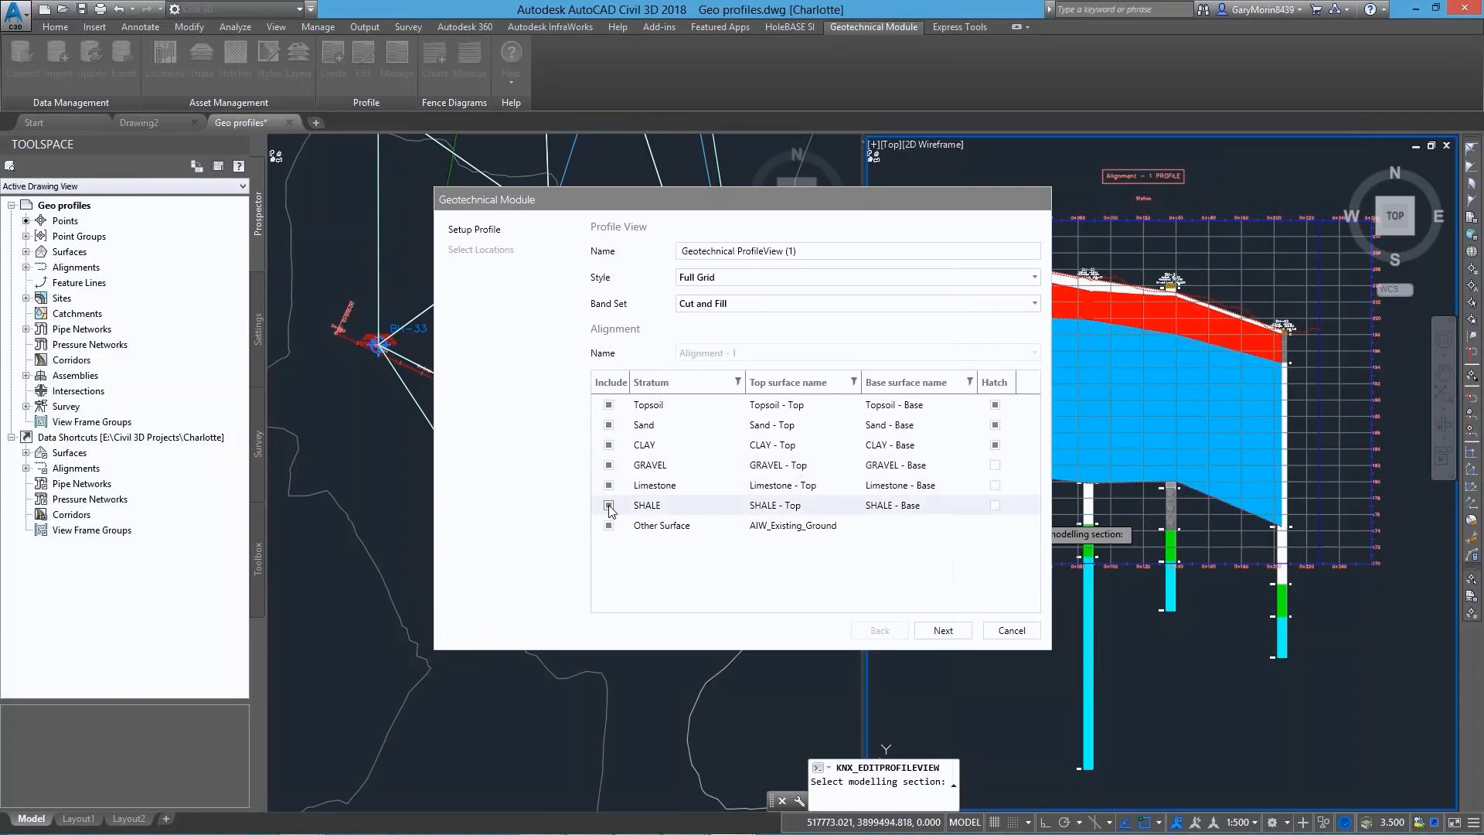
{"action": "left_click", "coordinate": [995, 464]}
{"action": "left_click", "coordinate": [995, 485]}
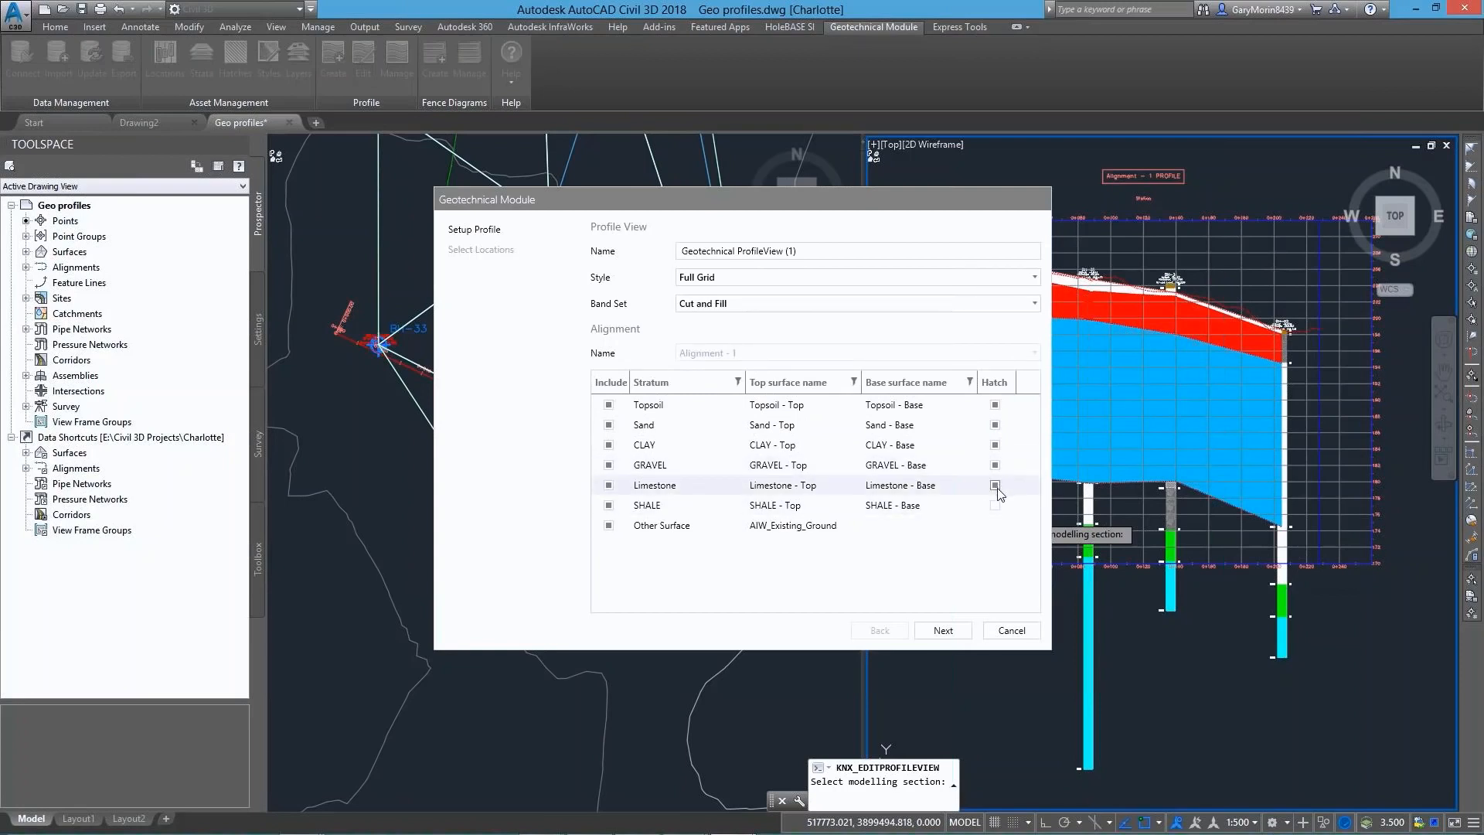
{"action": "left_click", "coordinate": [995, 505]}
{"action": "left_click", "coordinate": [995, 404]}
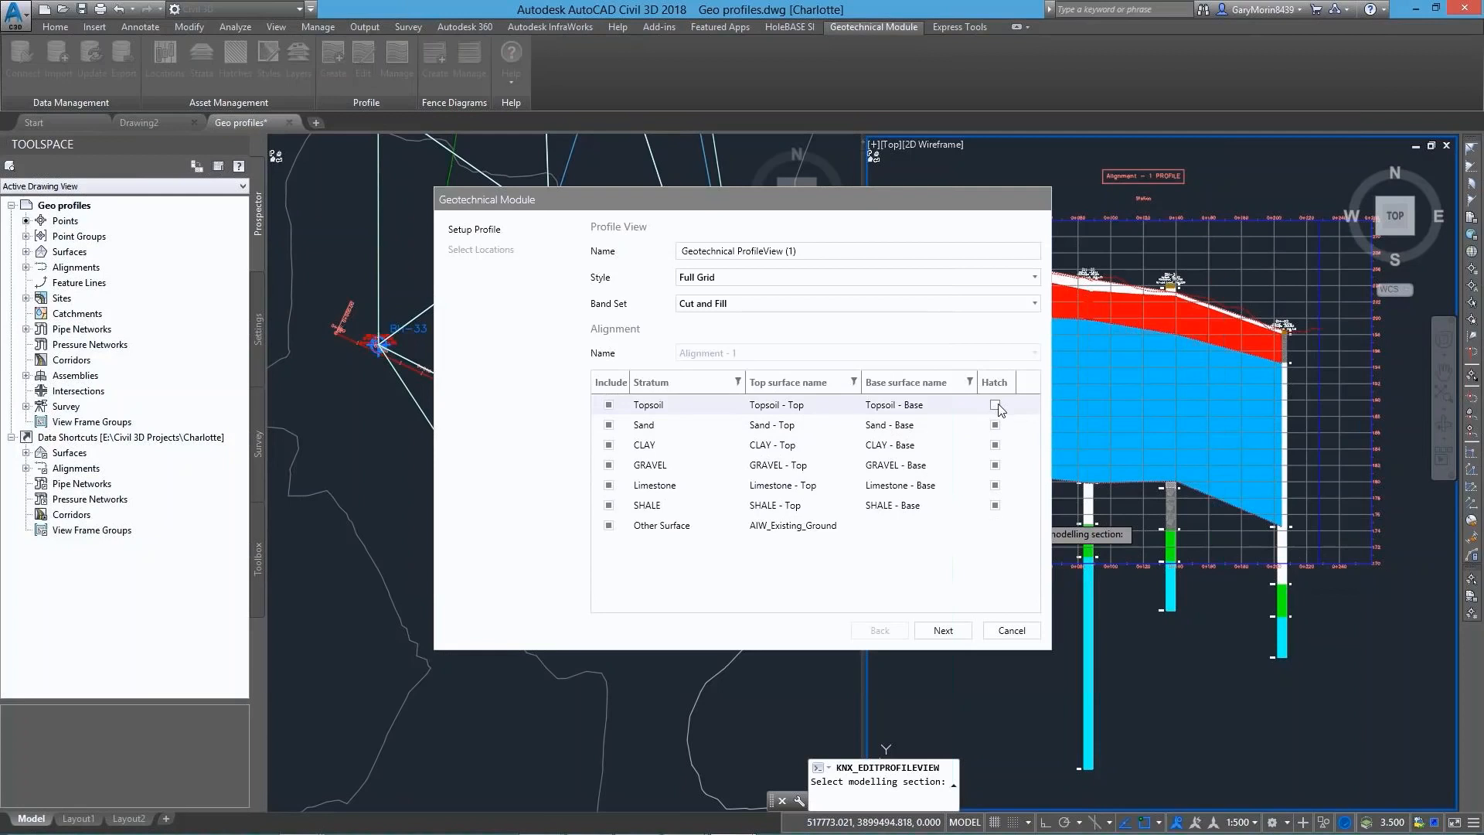
{"action": "left_click", "coordinate": [994, 424]}
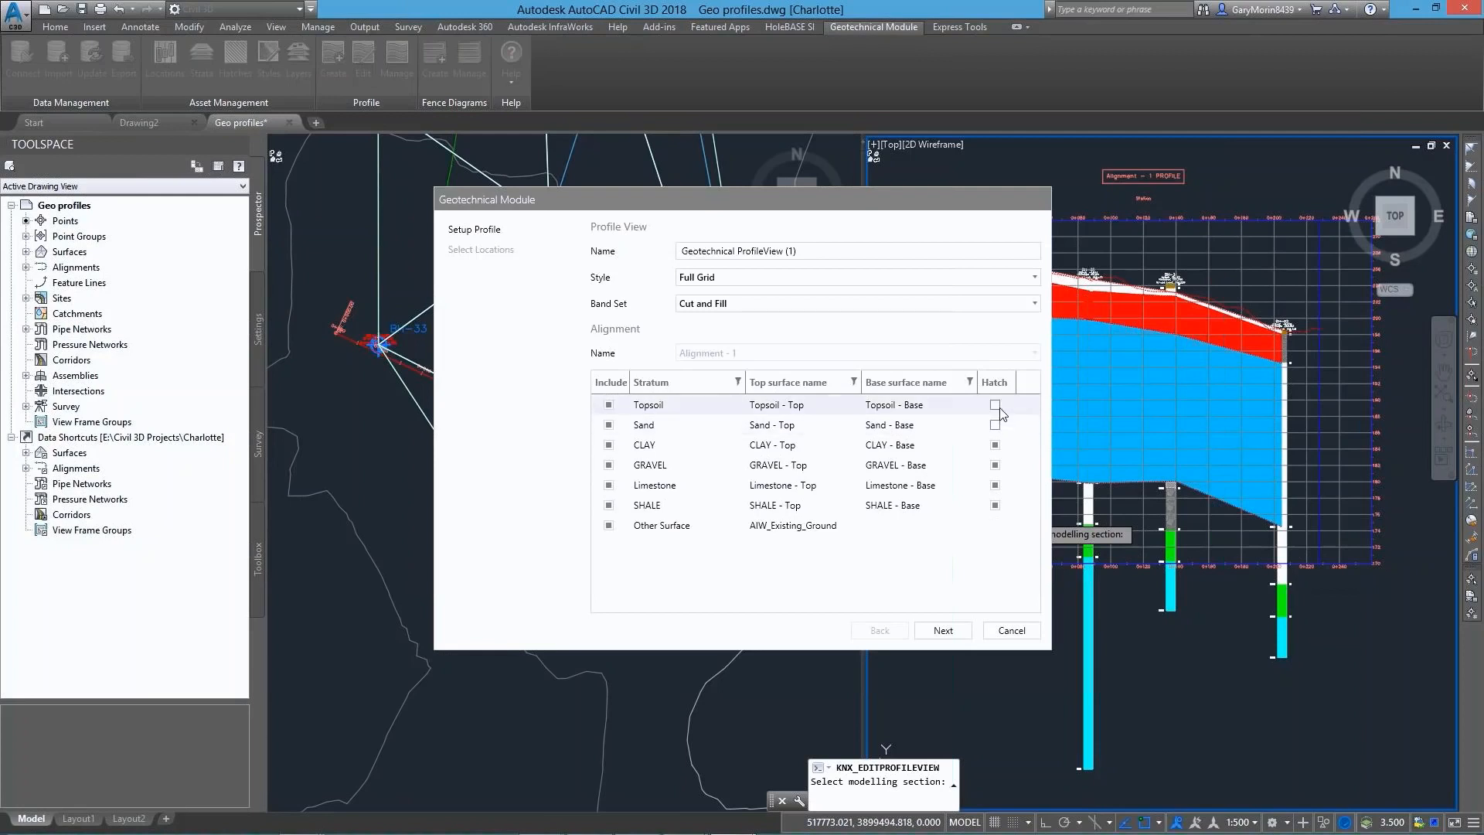
Set the profile view's location style to Geology Code and apply the edits to the drawing
{"action": "left_click", "coordinate": [943, 630]}
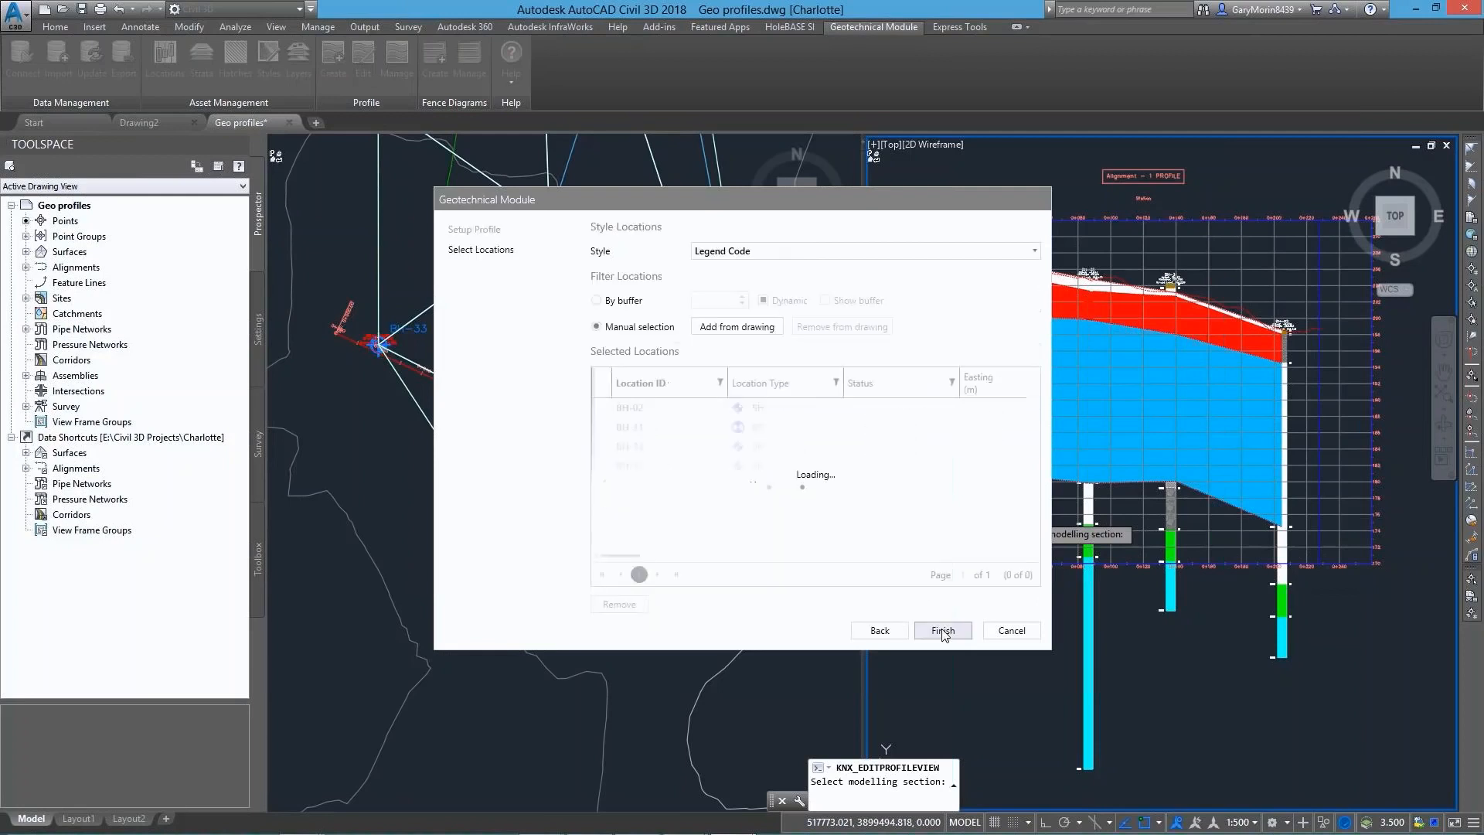
{"action": "left_click", "coordinate": [735, 260]}
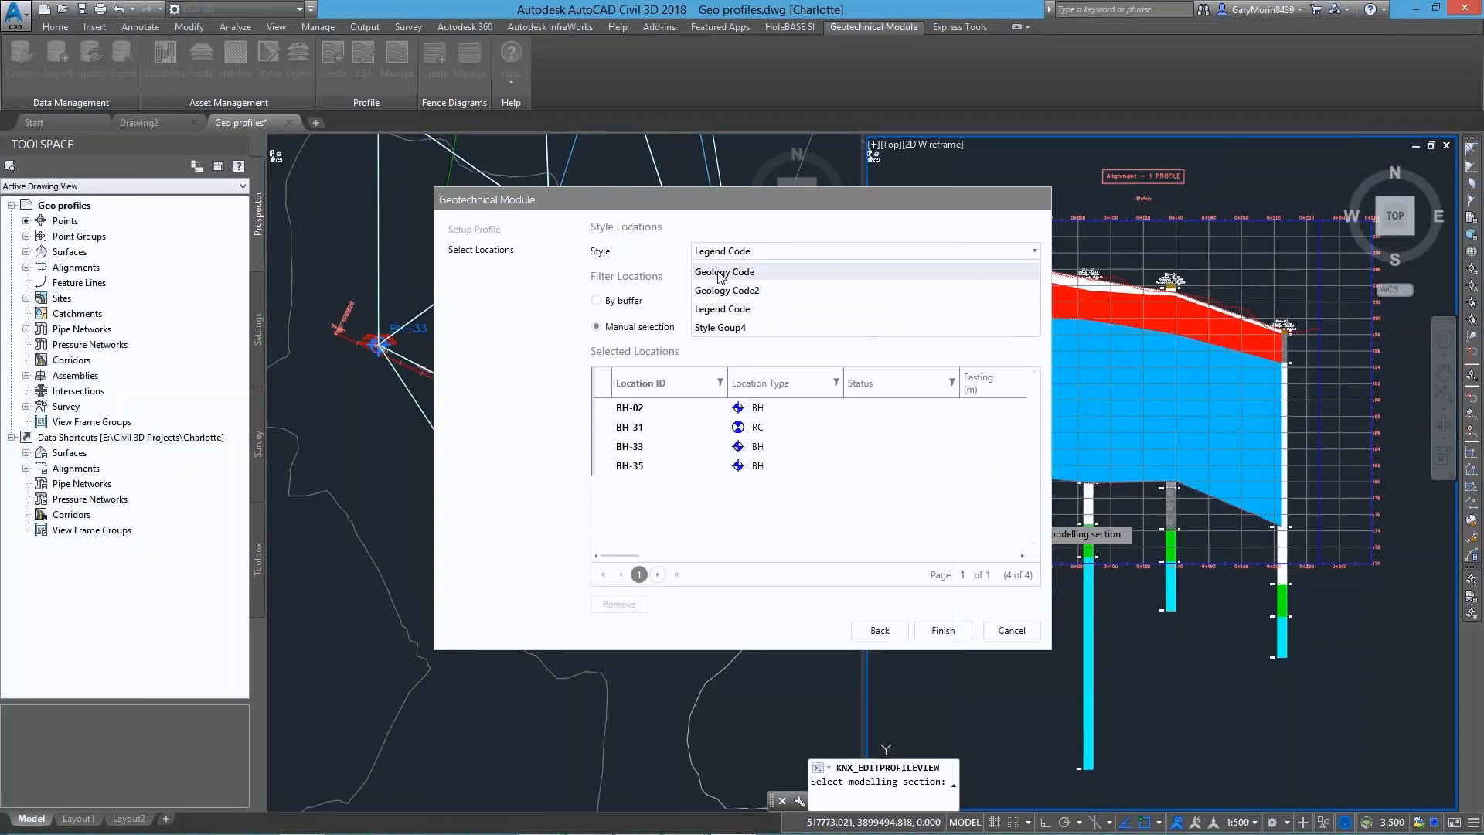
{"action": "left_click", "coordinate": [761, 275]}
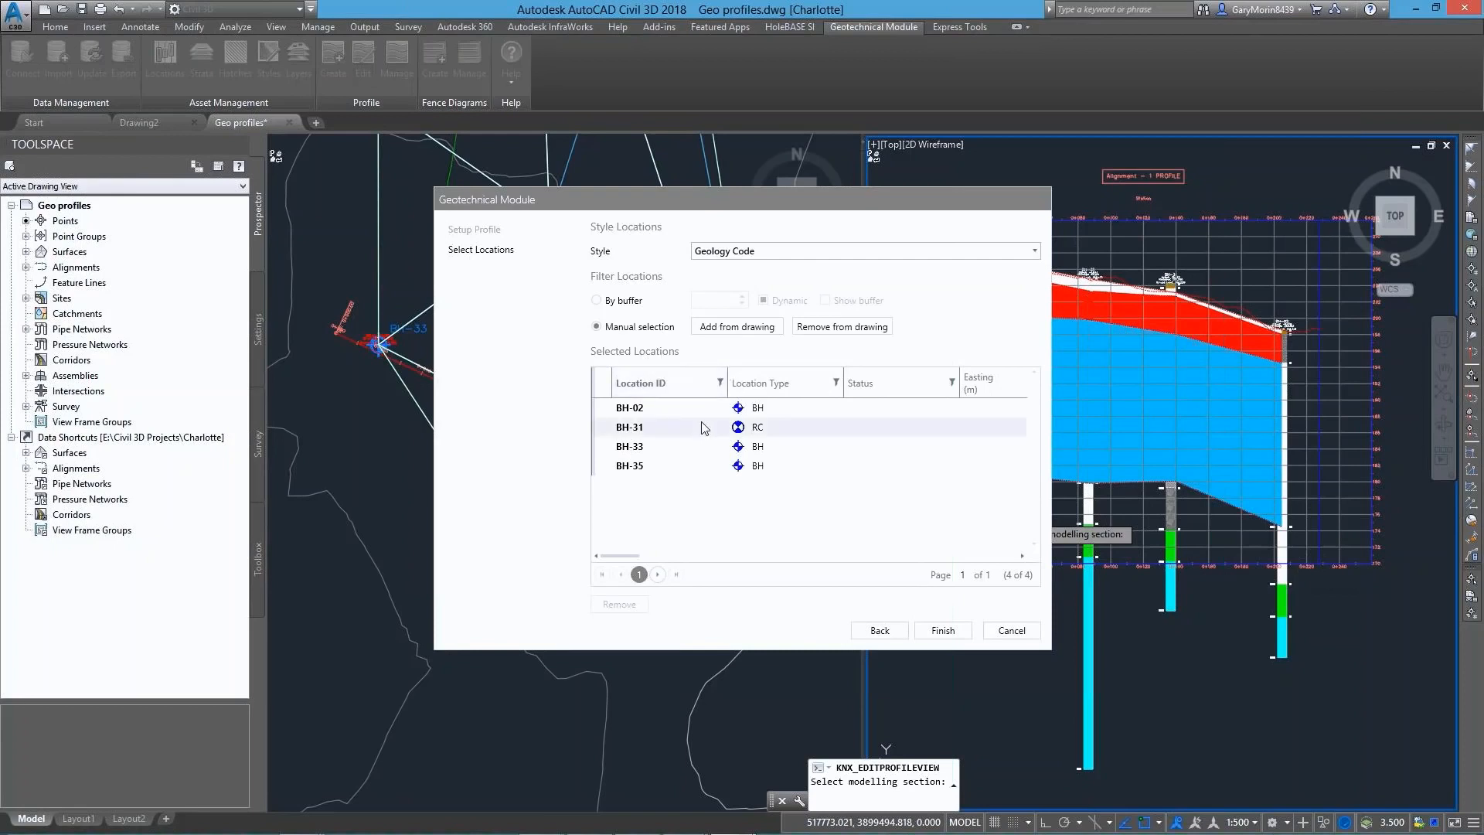
{"action": "left_click", "coordinate": [943, 630]}
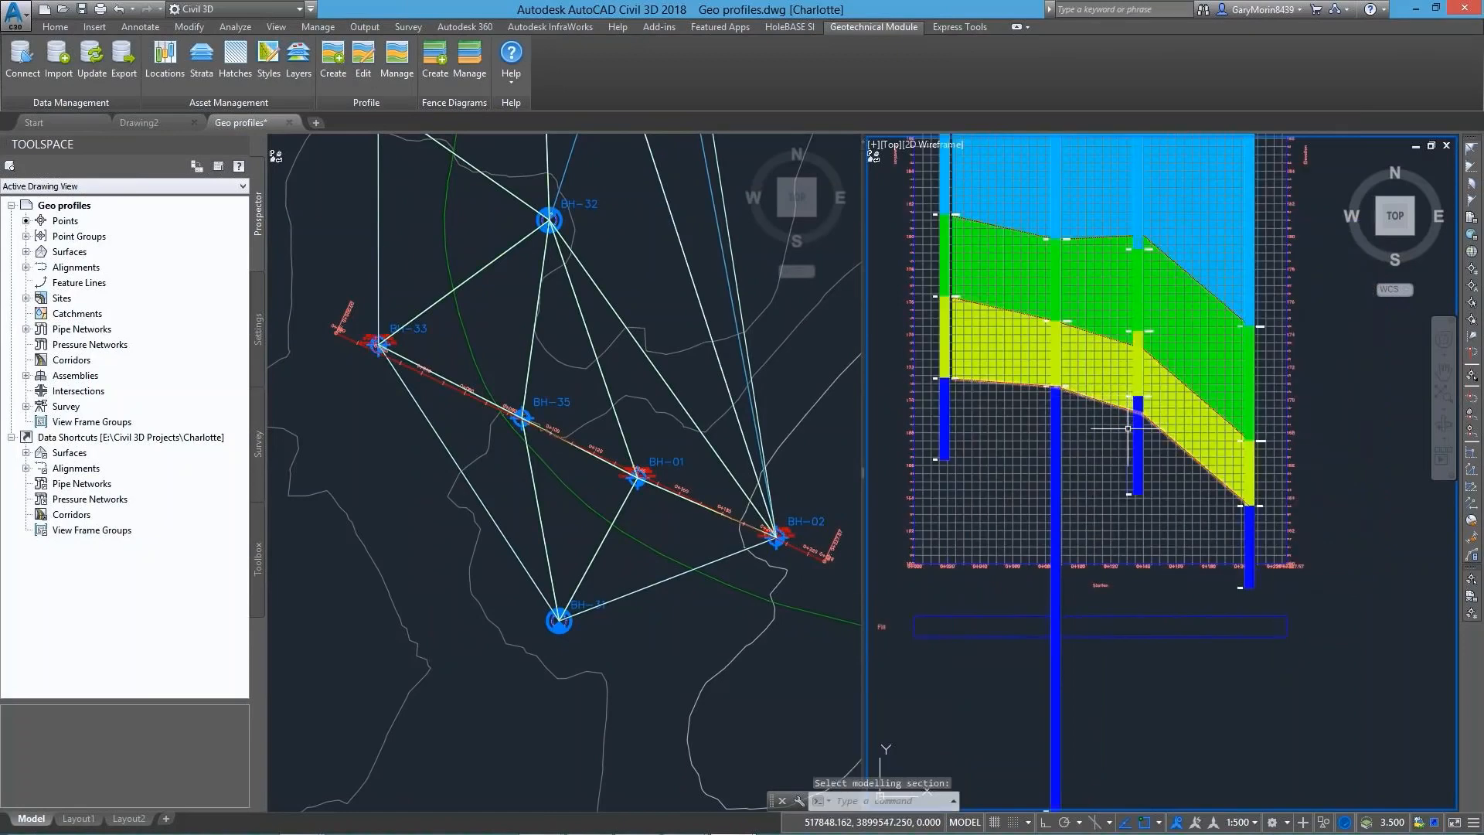
{"action": "middle_click_drag", "start_coordinate": [1124, 438], "coordinate": [1136, 748]}
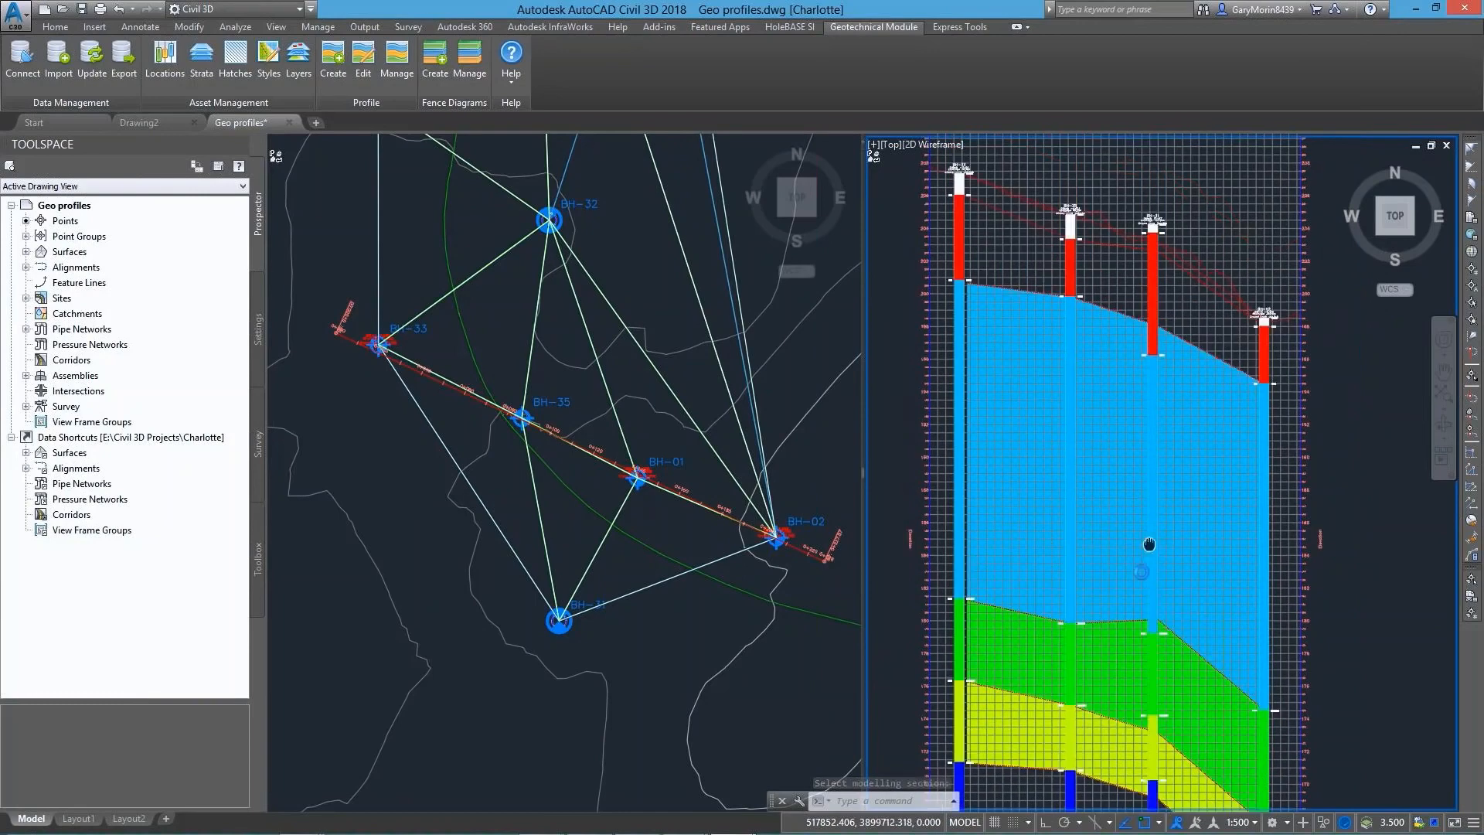
{"action": "middle_click_drag", "start_coordinate": [1150, 463], "coordinate": [1136, 633]}
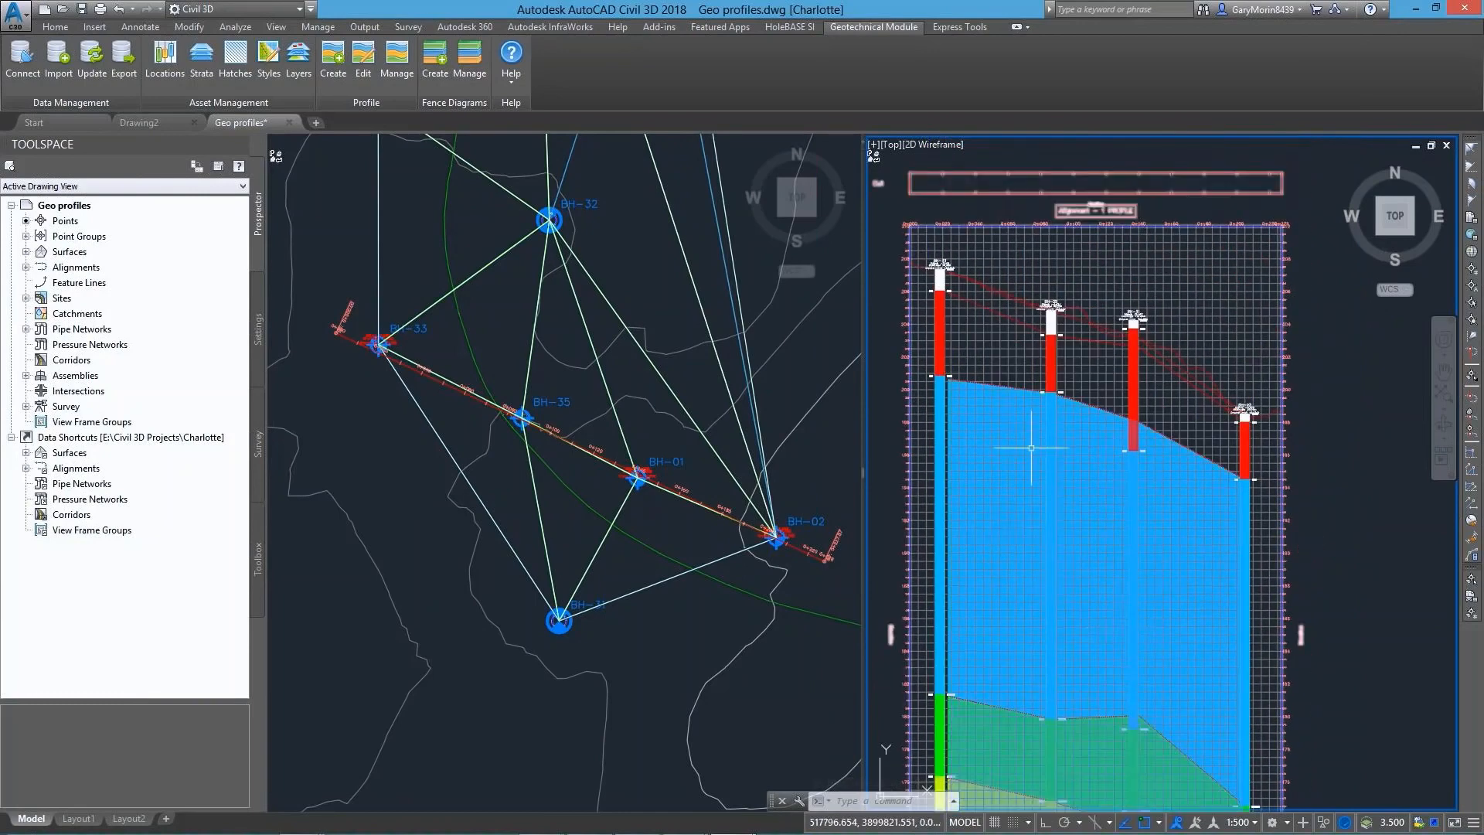
{"action": "scroll", "coordinate": [1116, 579], "scroll_direction": "down", "scroll_amount": 3}
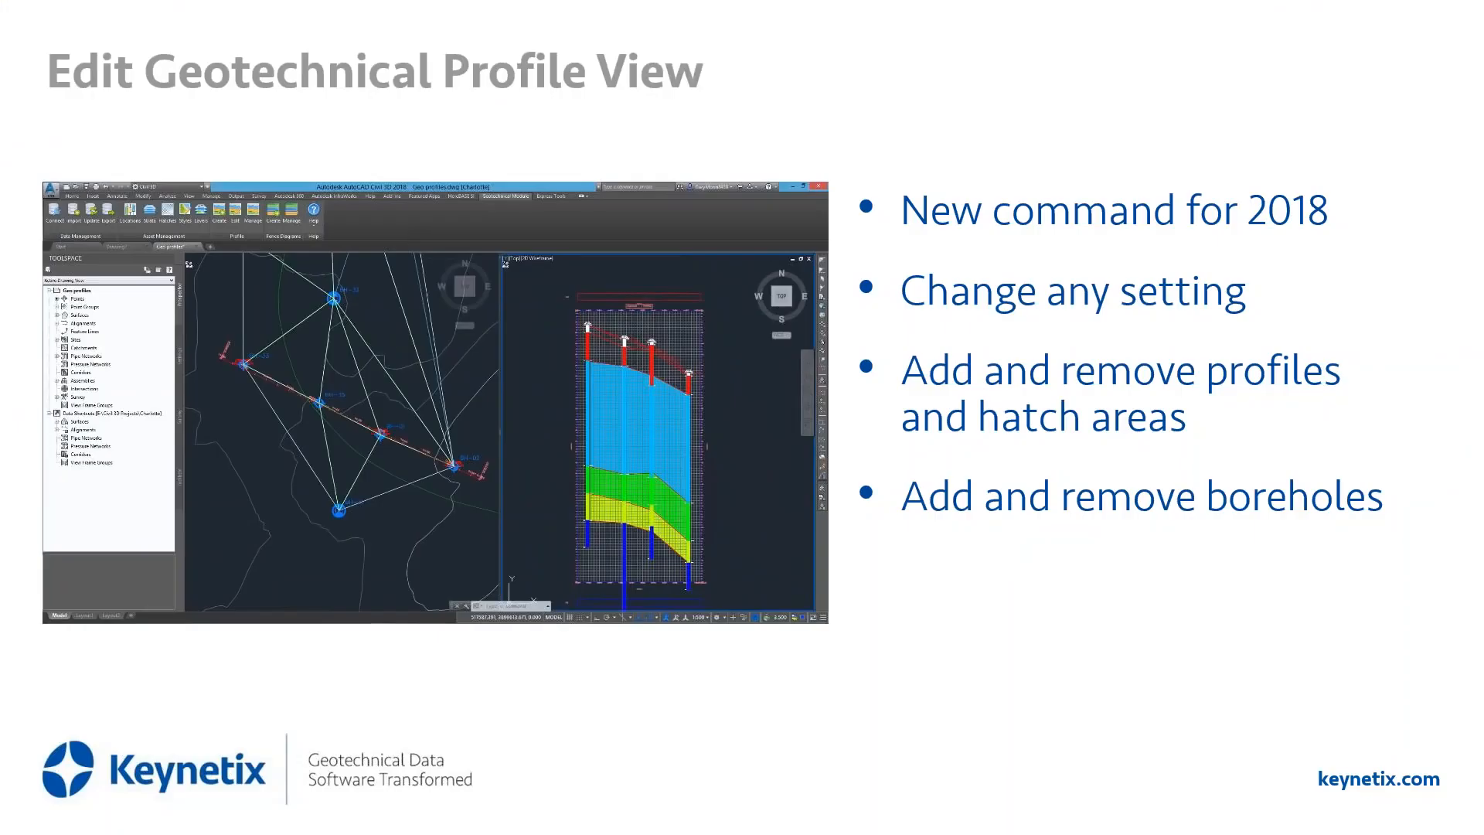
{"action": "left_click", "coordinate": [1003, 723]}
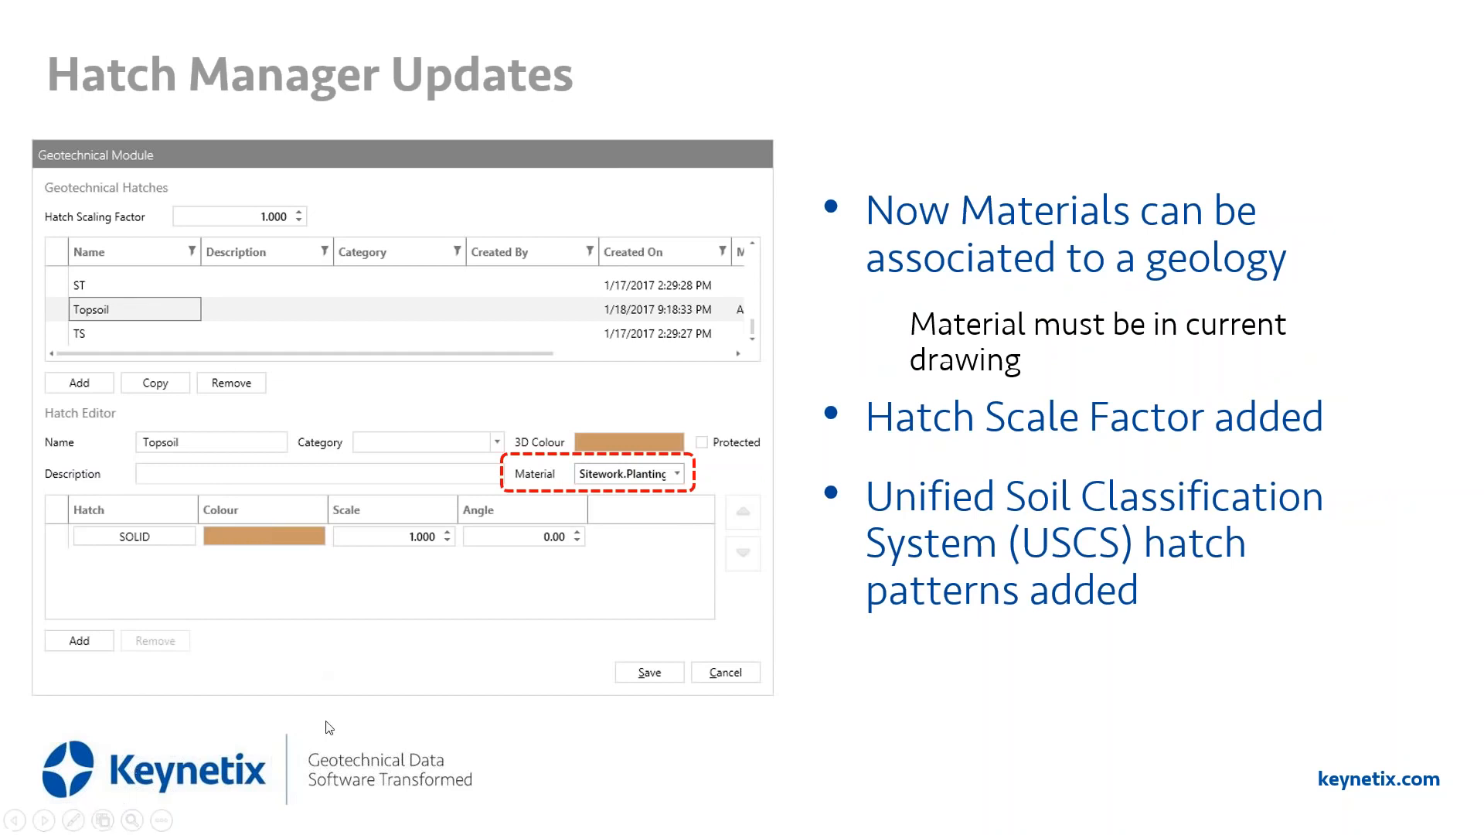
{"action": "left_click", "coordinate": [750, 775]}
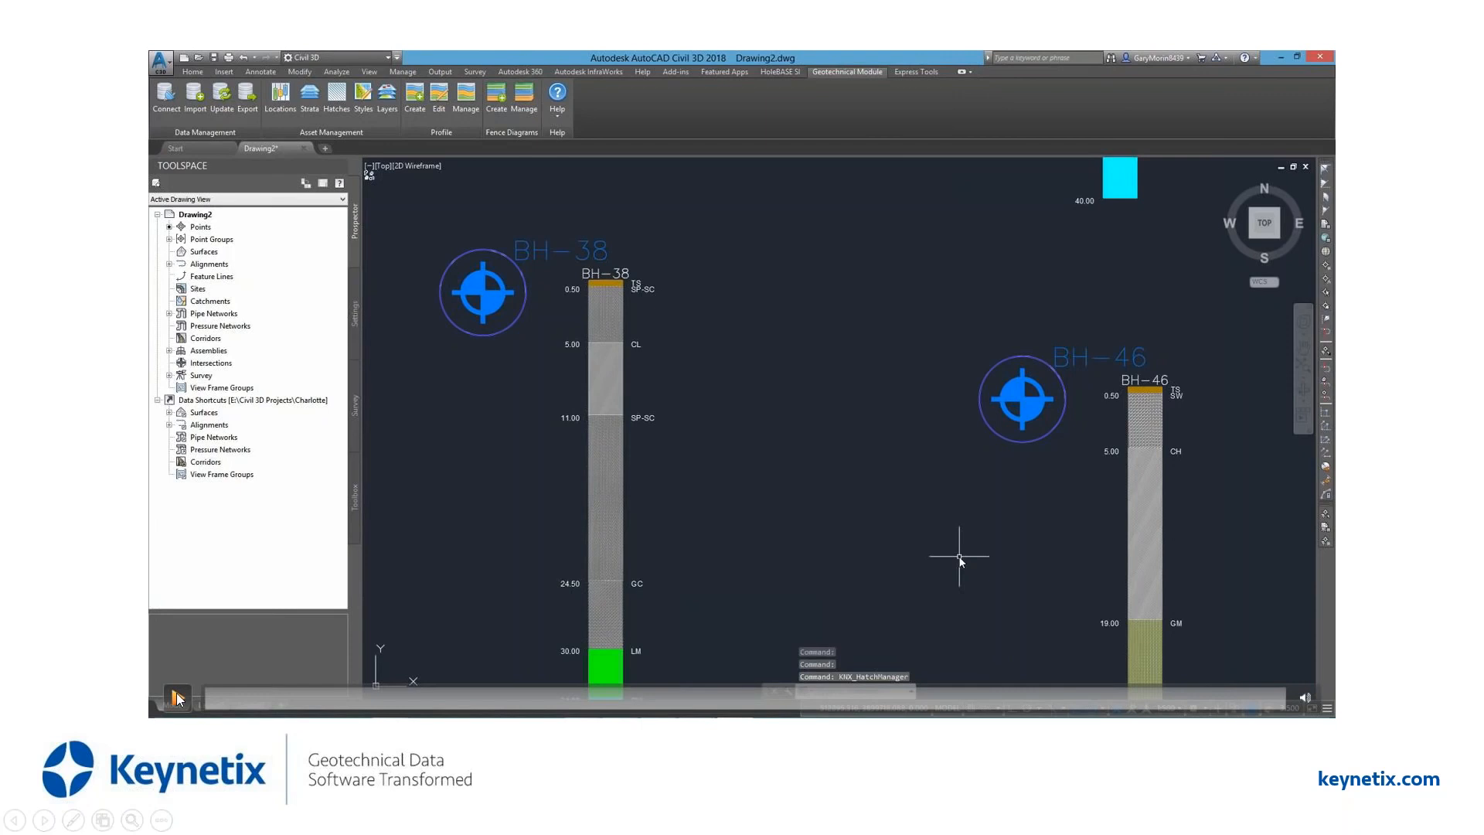
{"action": "left_click", "coordinate": [177, 693]}
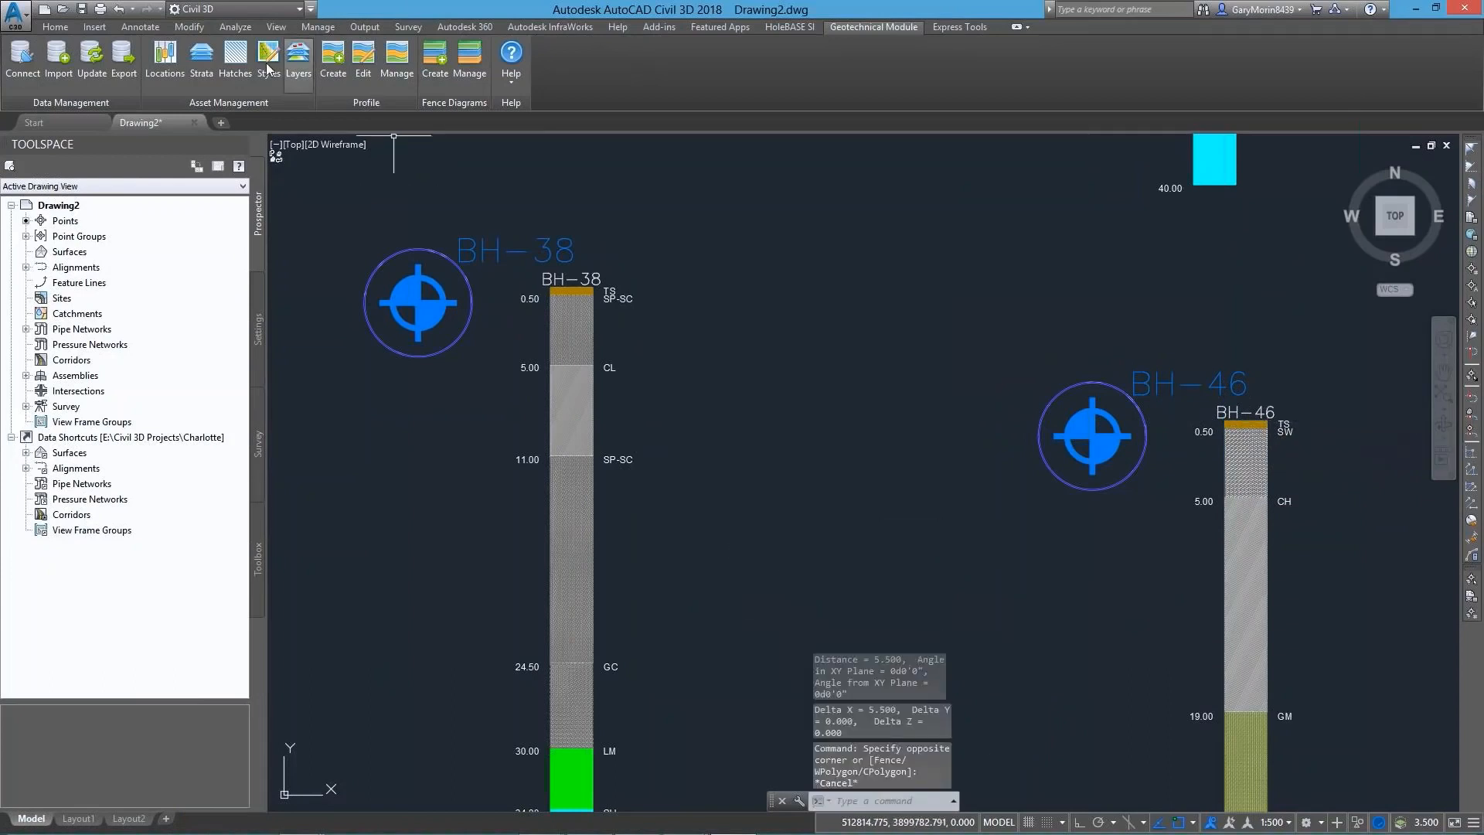
Filter the geotechnical hatches by the name "ch" and open the CH hatch's definition in the Hatch Manager
{"action": "left_click", "coordinate": [238, 65]}
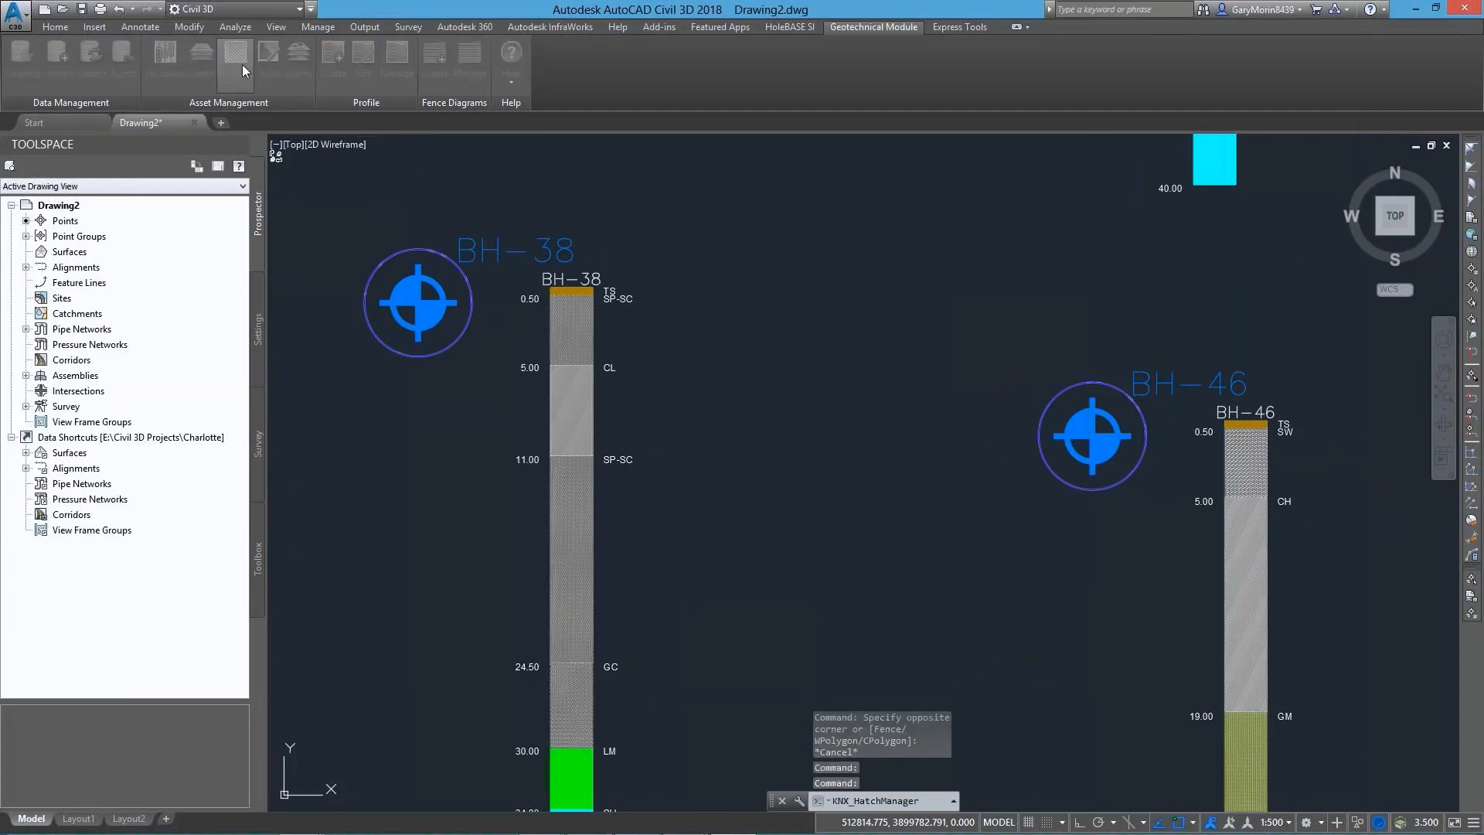
{"action": "left_click", "coordinate": [566, 280]}
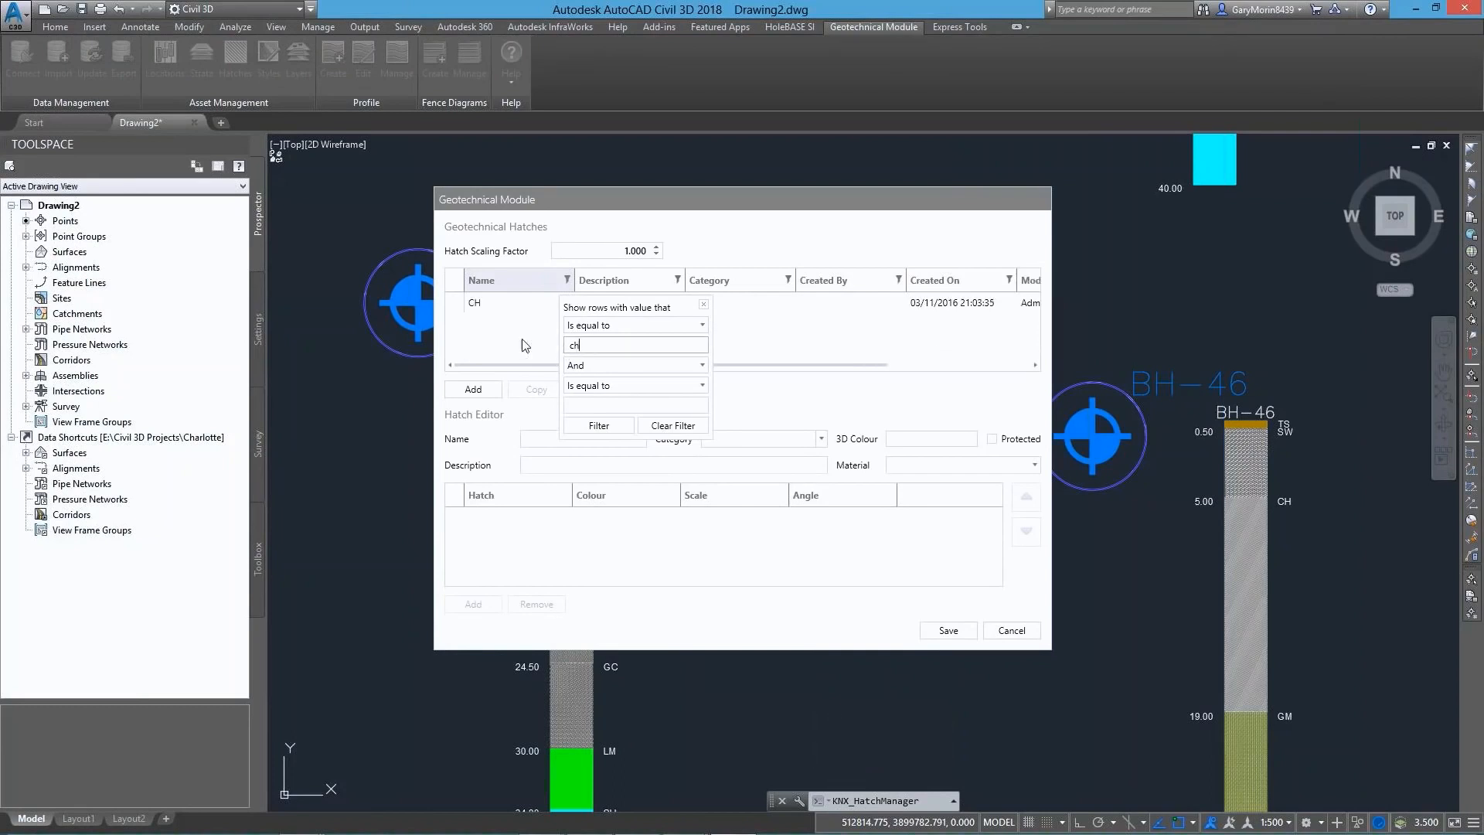
{"action": "left_click", "coordinate": [475, 303]}
{"action": "left_click", "coordinate": [477, 306]}
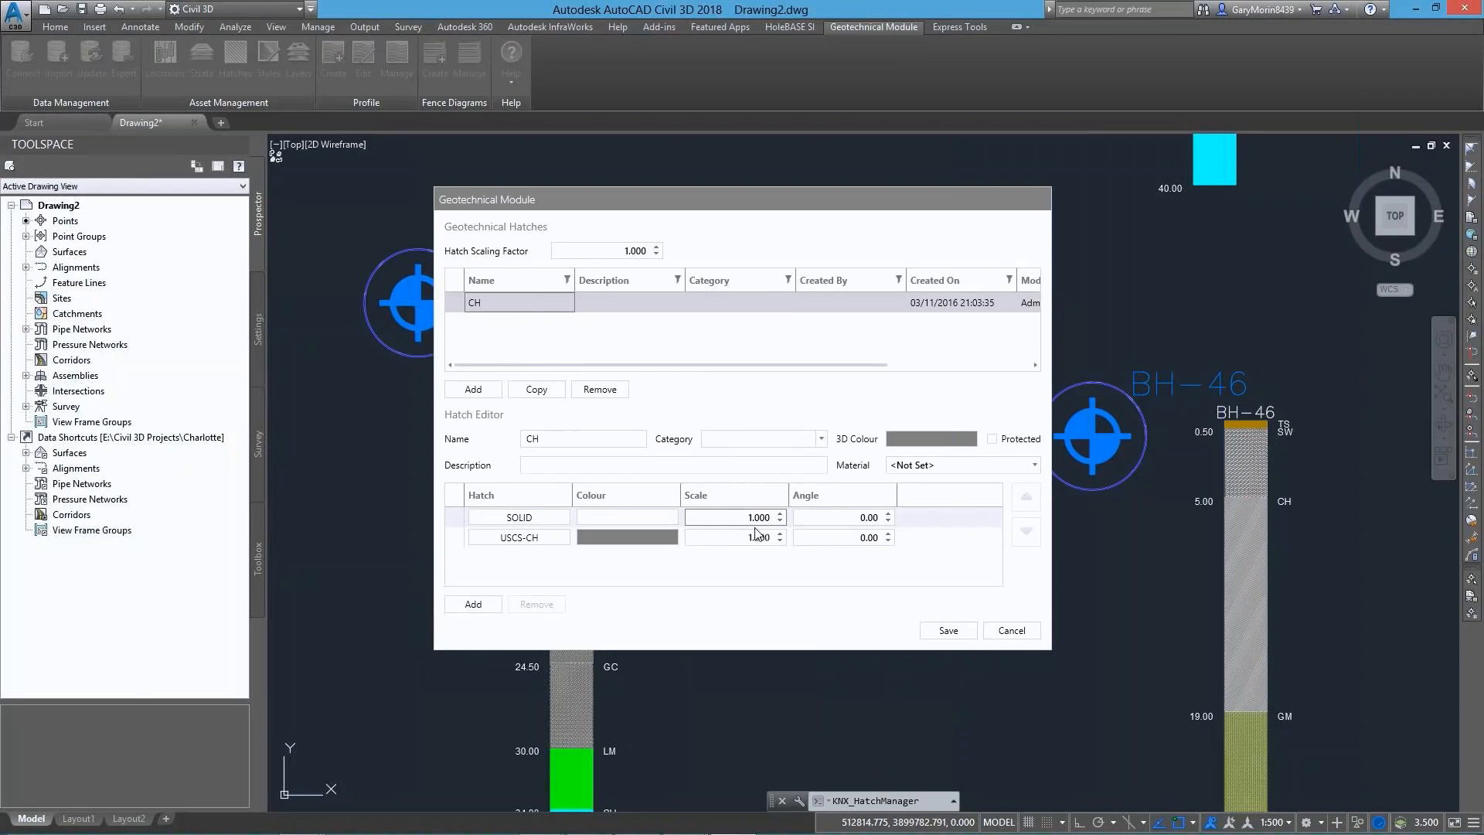
Set the global hatch scaling factor to 5.5 and save the geotechnical hatches
{"action": "left_click", "coordinate": [640, 252]}
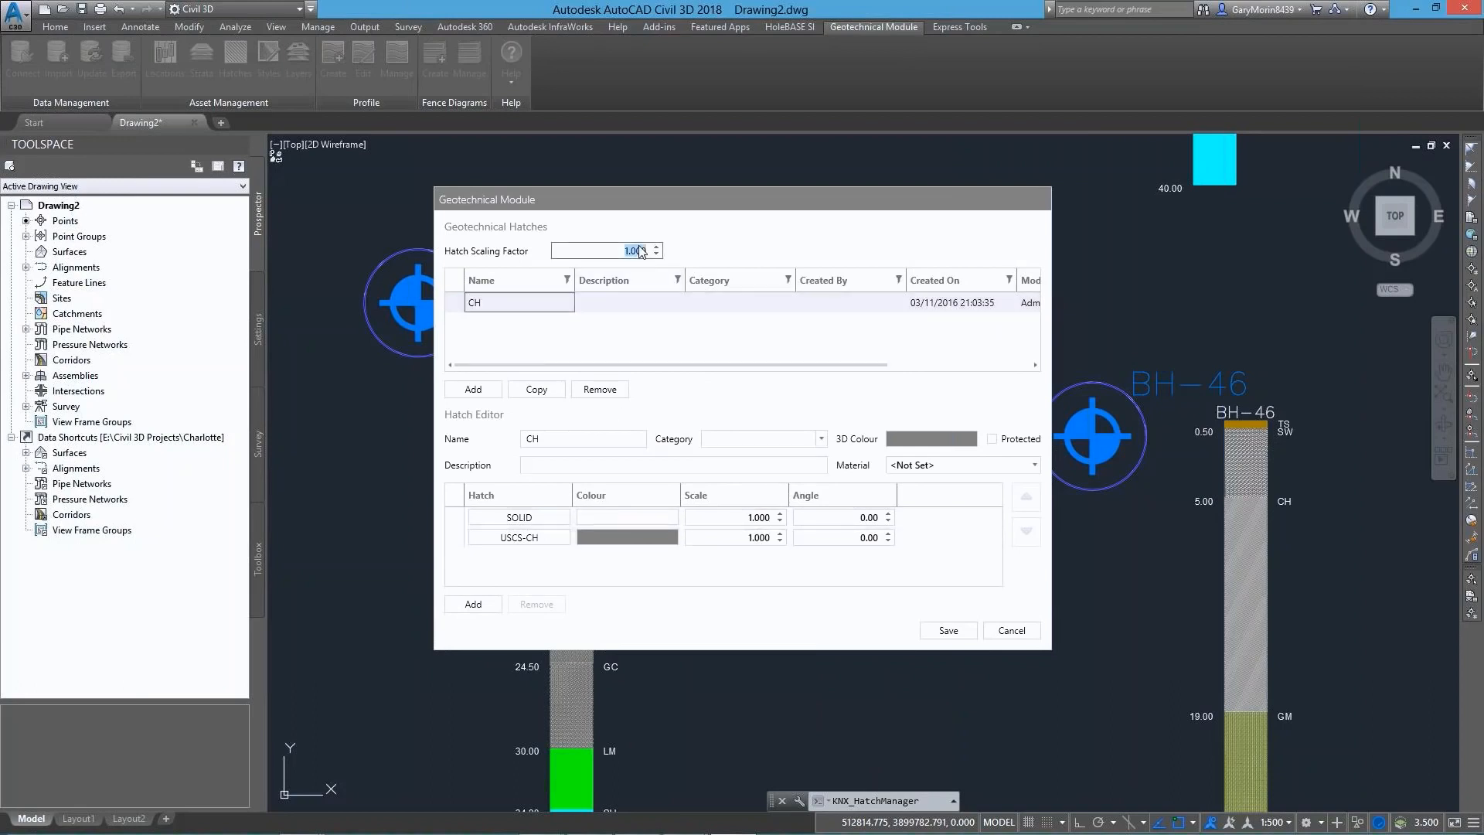
{"action": "key", "text": "BackSpace"}
{"action": "type", "text": "5.5"}
{"action": "left_click", "coordinate": [947, 631]}
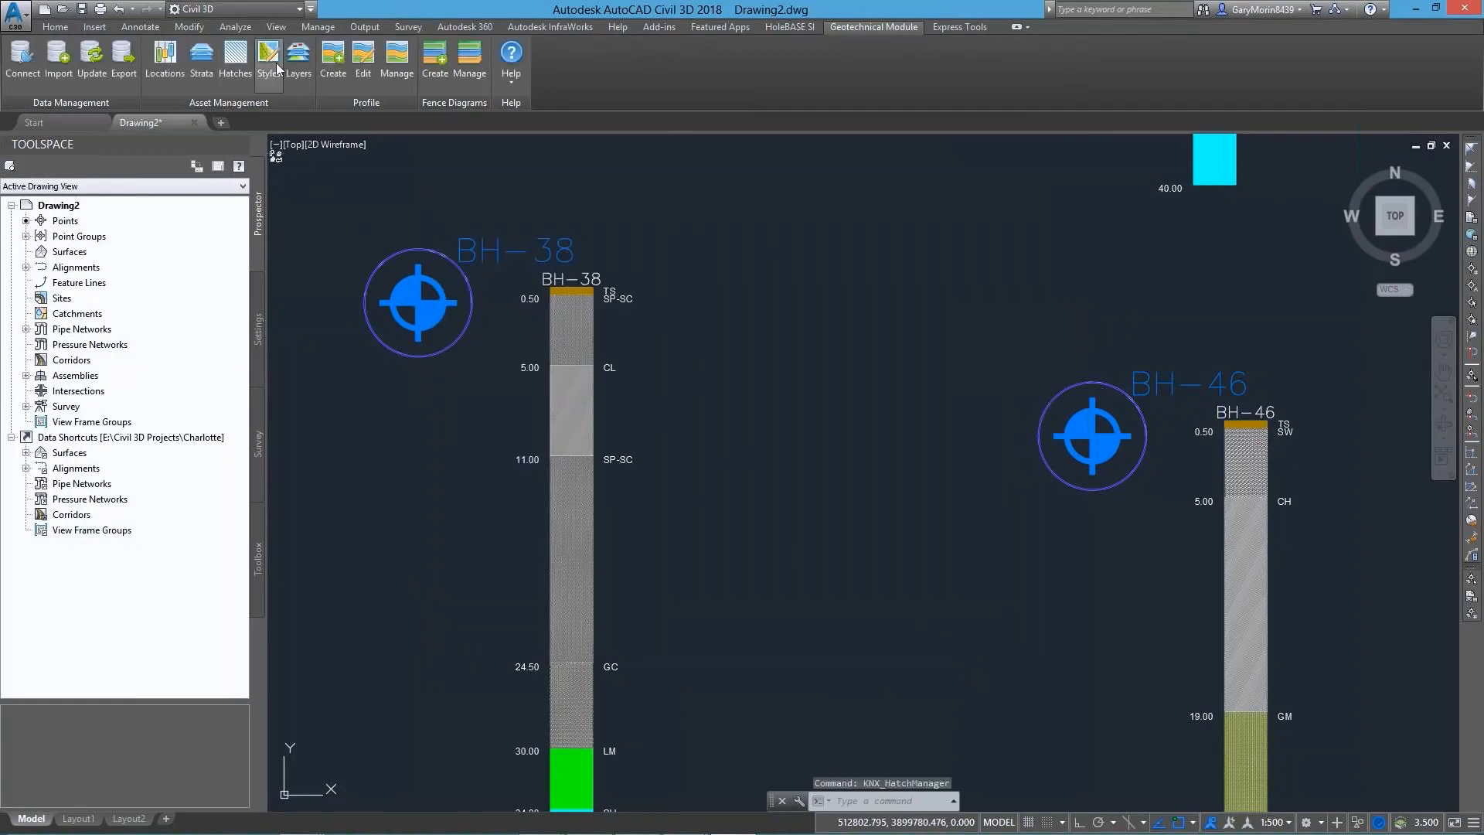
Set Legend Code as the current geotechnical style group to refresh the borehole hatches, and save the style groups
{"action": "left_click", "coordinate": [277, 63]}
{"action": "left_click", "coordinate": [558, 338]}
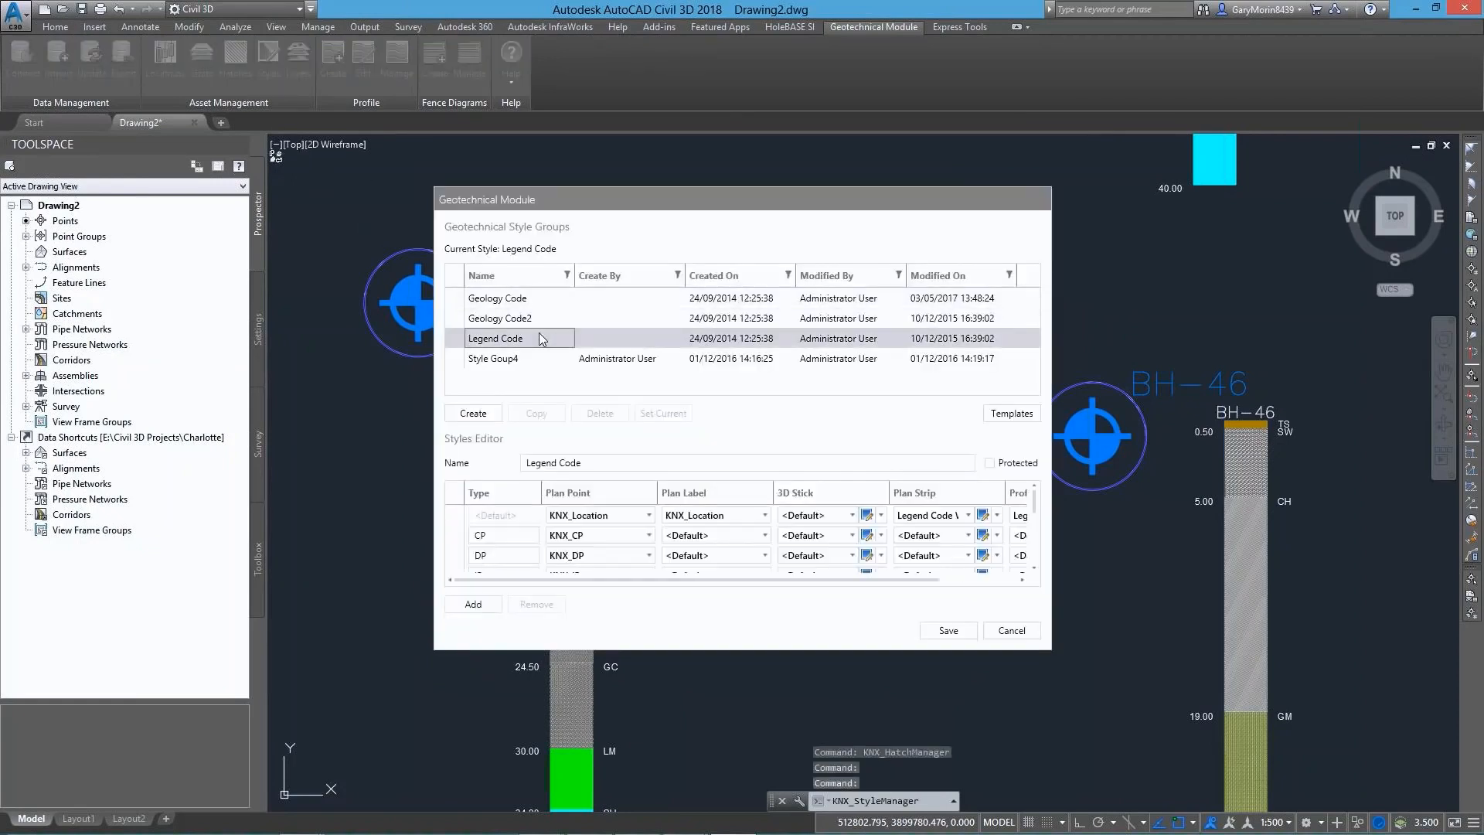
{"action": "left_click", "coordinate": [653, 414]}
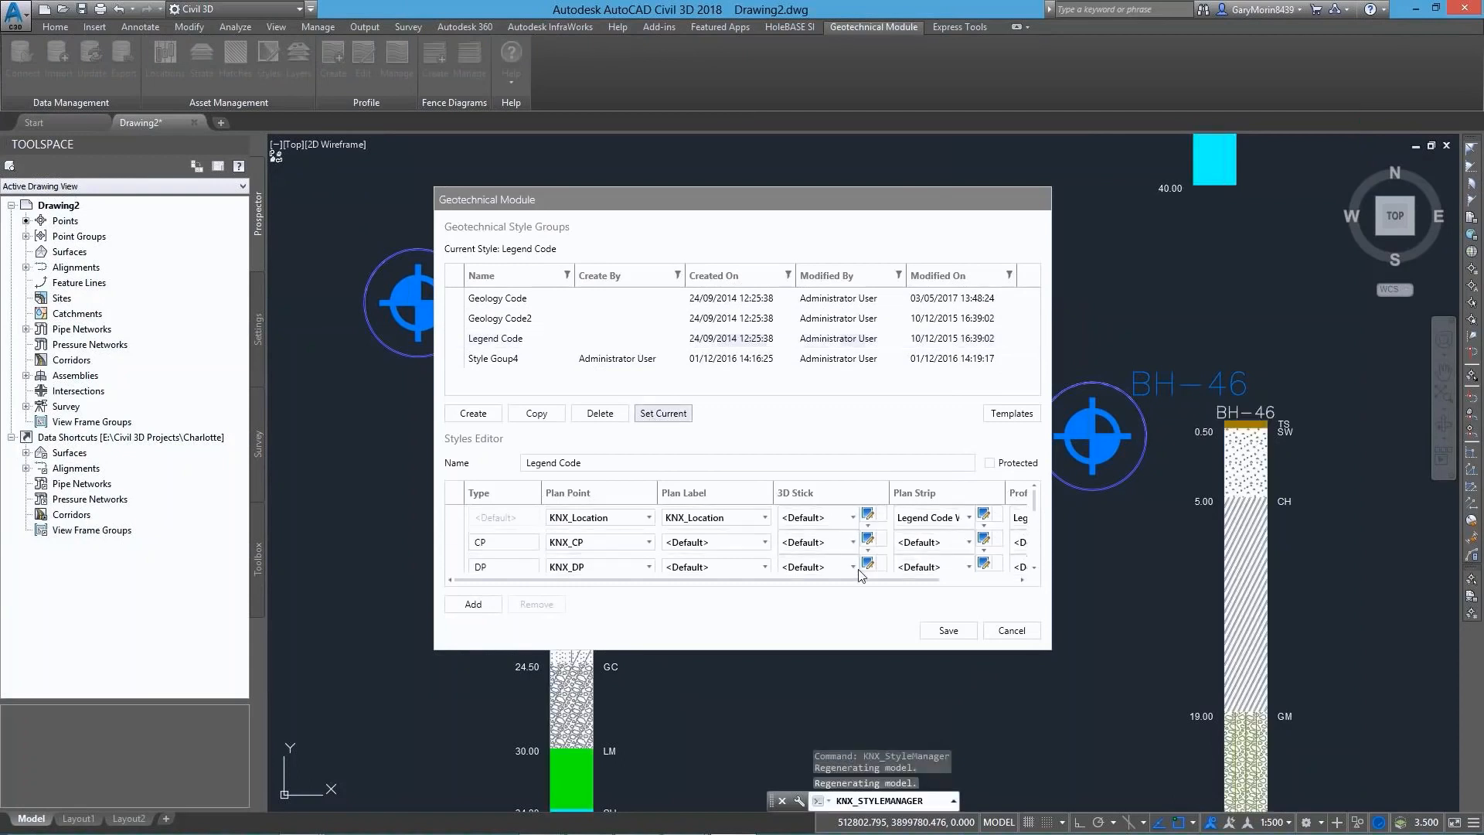
{"action": "left_click", "coordinate": [948, 630]}
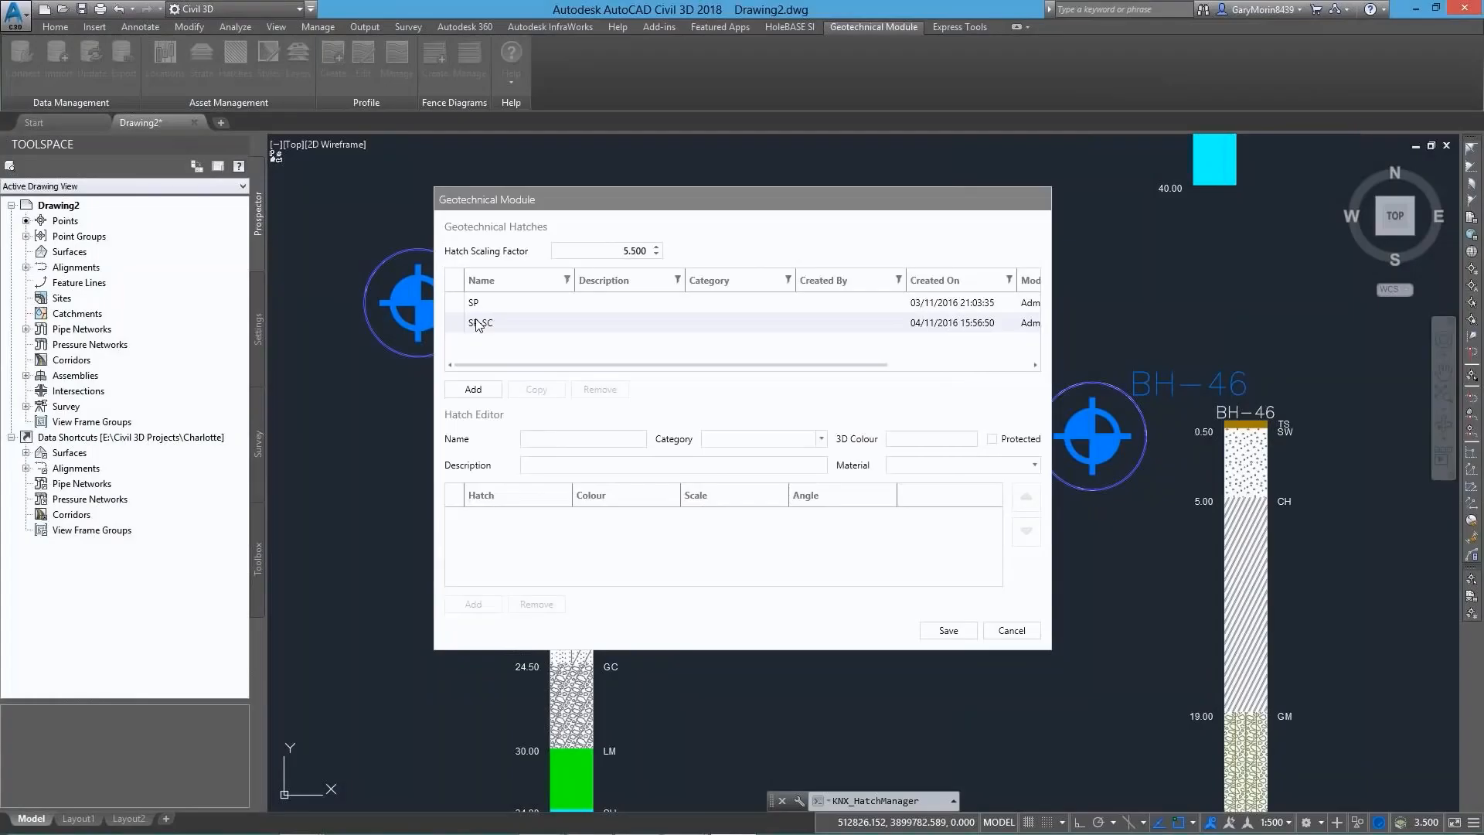
Examine the custom USCS patterns available for the SP-SC hatch, previewing USCS-SP, and close the pattern palette without changing the hatch
{"action": "left_click", "coordinate": [510, 322]}
{"action": "left_click", "coordinate": [523, 535]}
{"action": "left_click_drag", "start_coordinate": [736, 333], "coordinate": [740, 503]}
{"action": "left_click", "coordinate": [655, 410]}
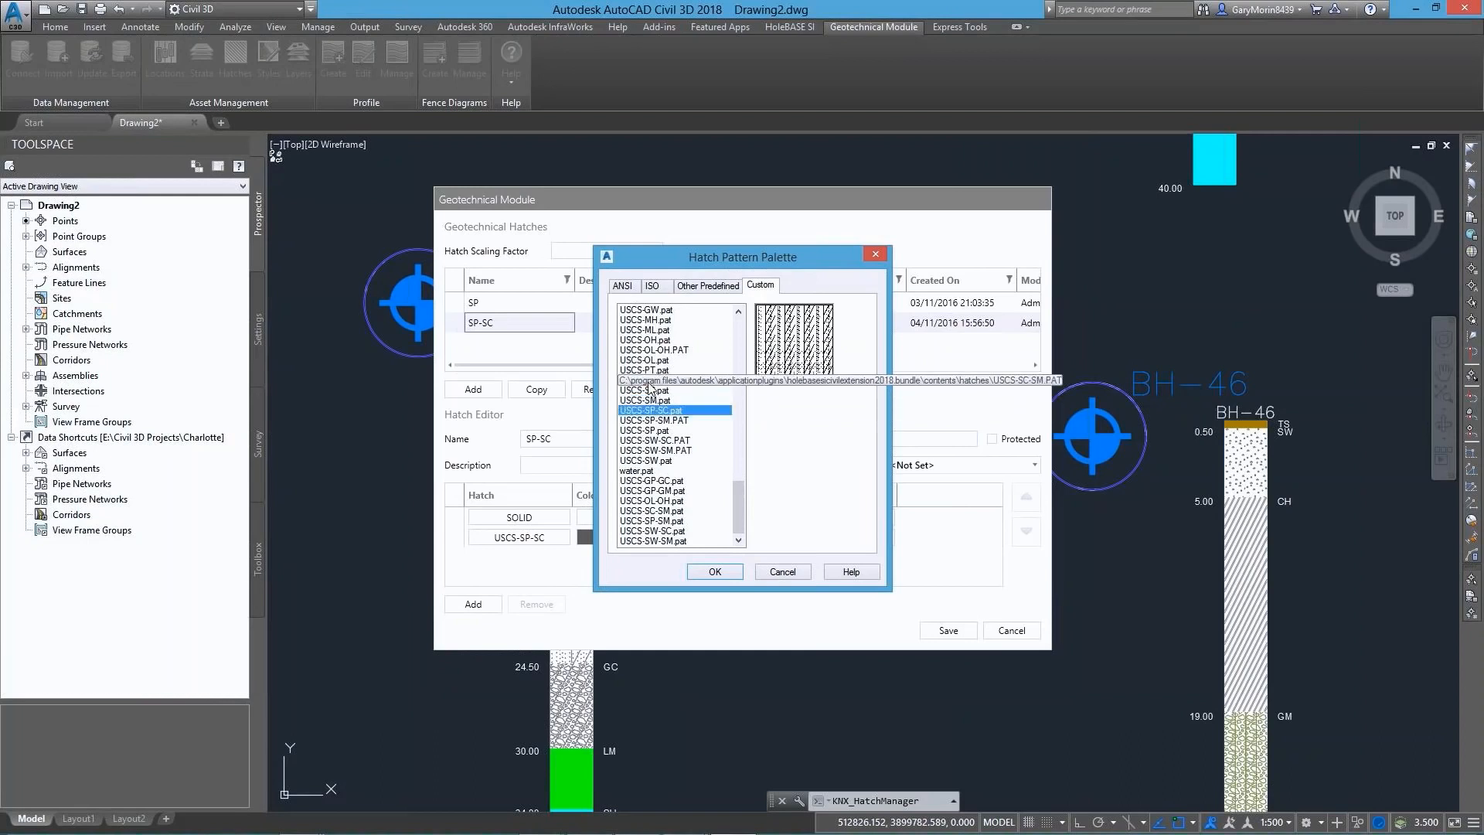
{"action": "left_click", "coordinate": [646, 431]}
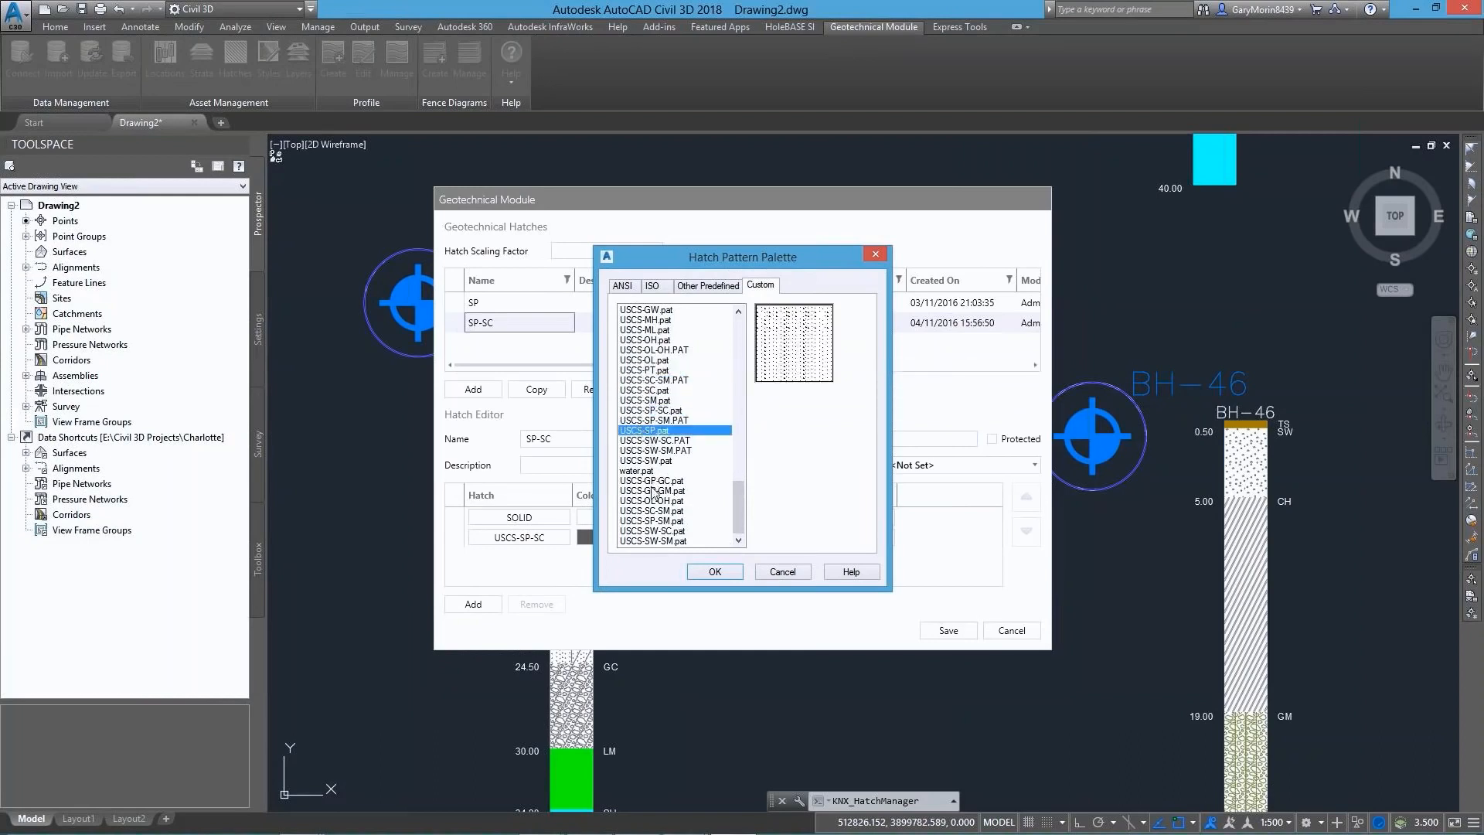
{"action": "left_click", "coordinate": [795, 574]}
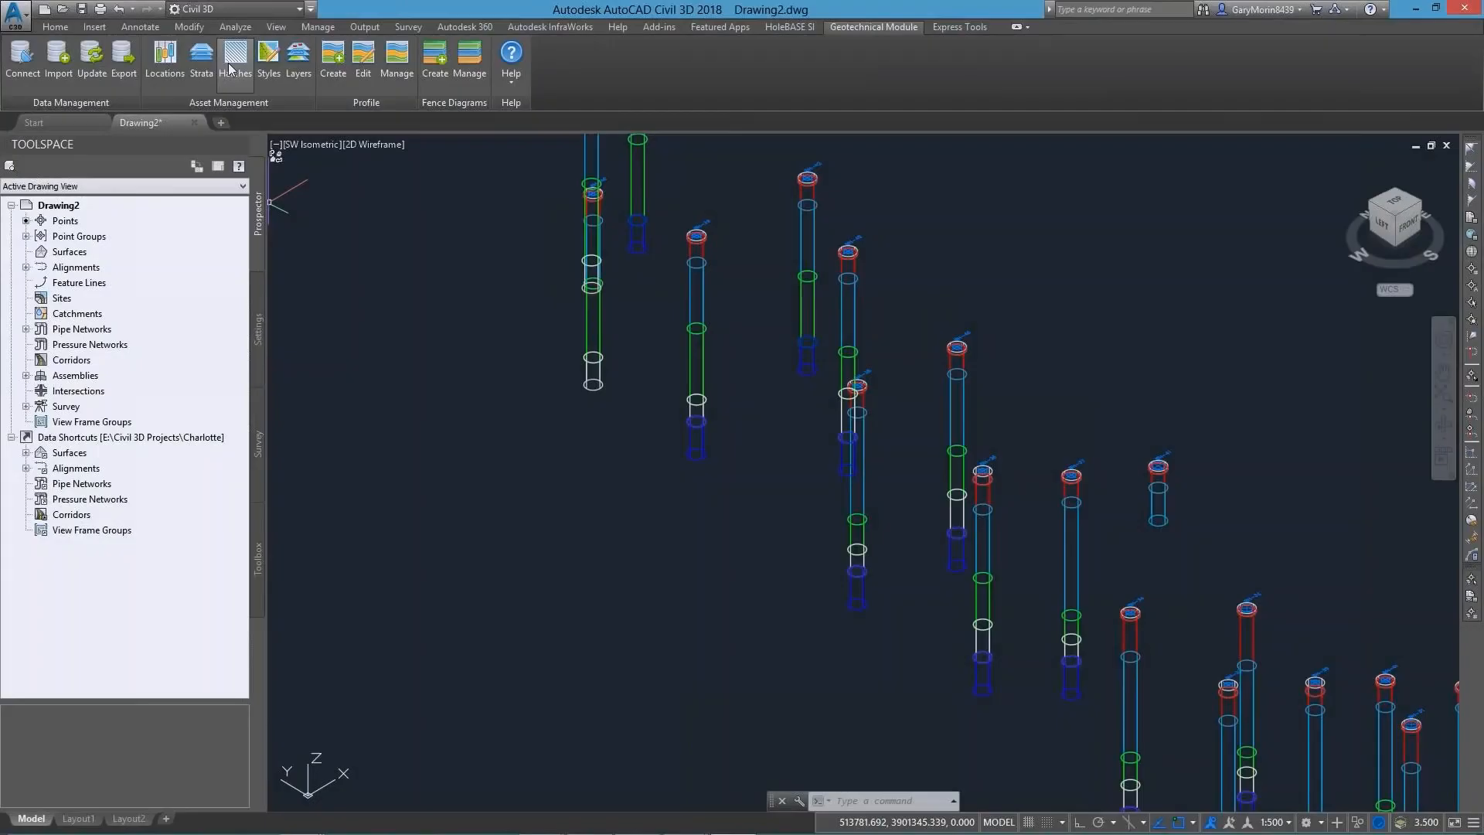
Filter the geotechnical hatches by the name "Sand" and set the Sand hatch's material to Sand - Natural Medium
{"action": "left_click", "coordinate": [235, 62]}
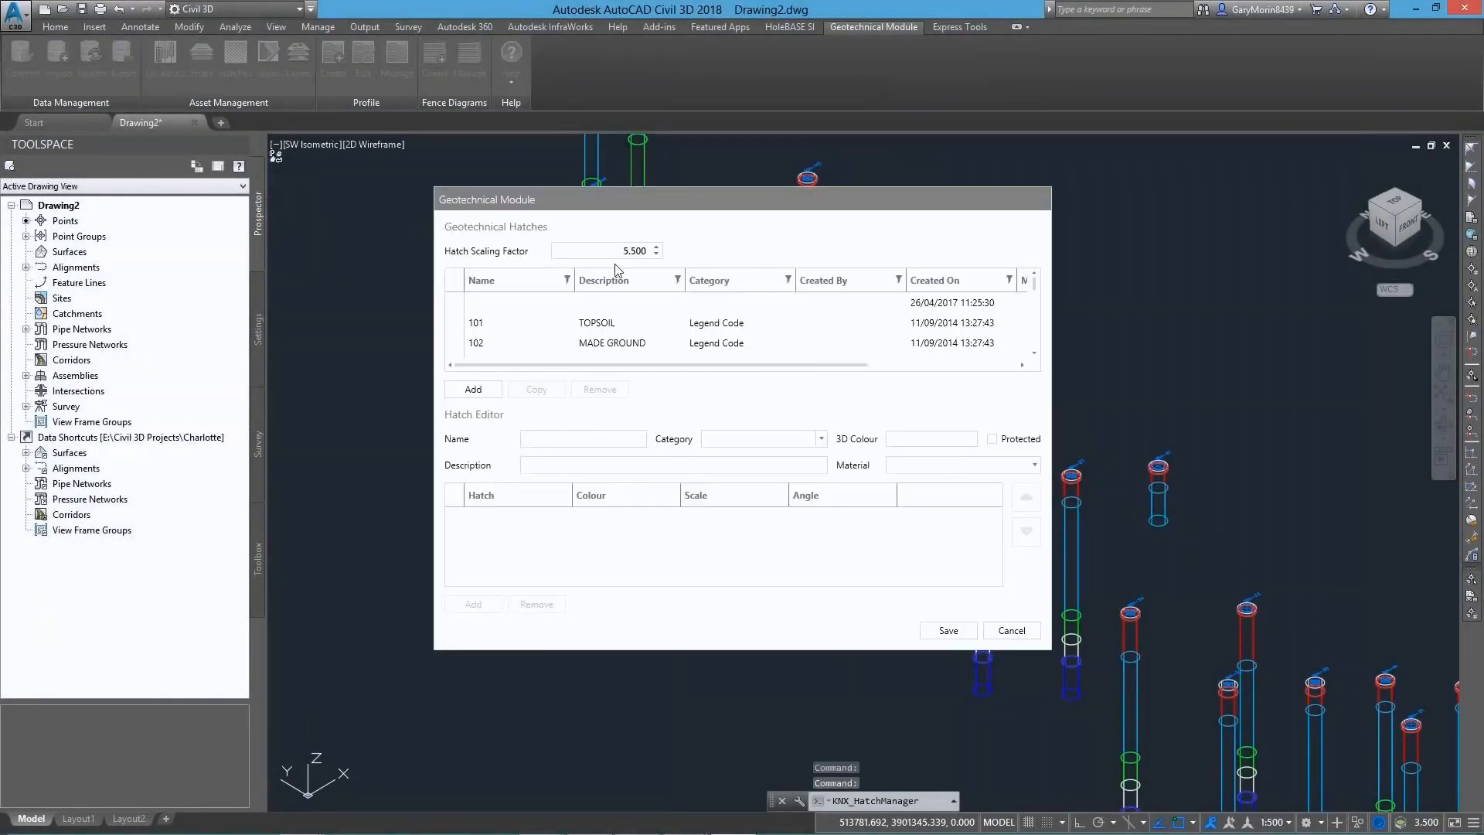
{"action": "left_click", "coordinate": [566, 279]}
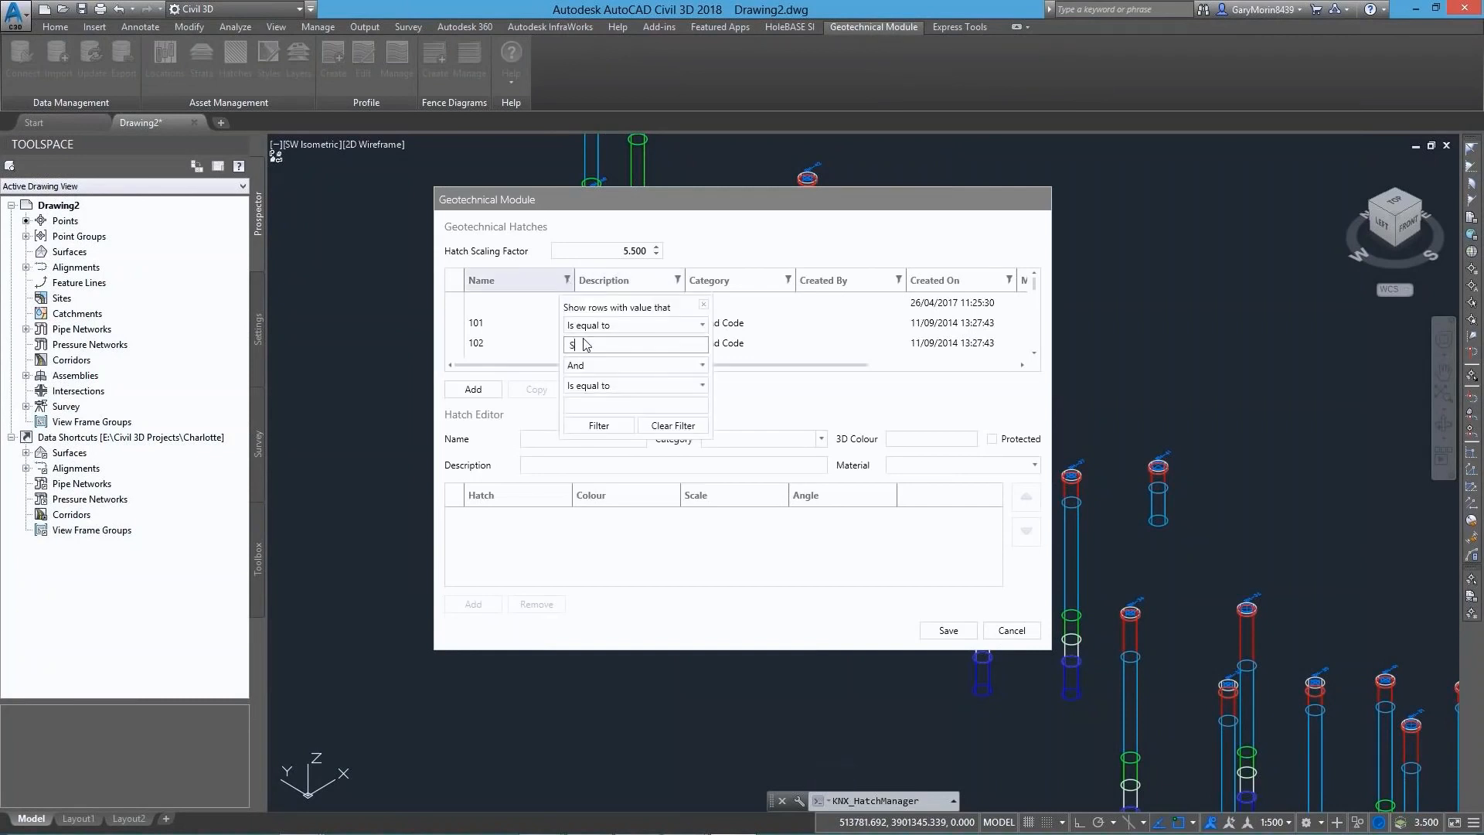
{"action": "key", "text": "Return"}
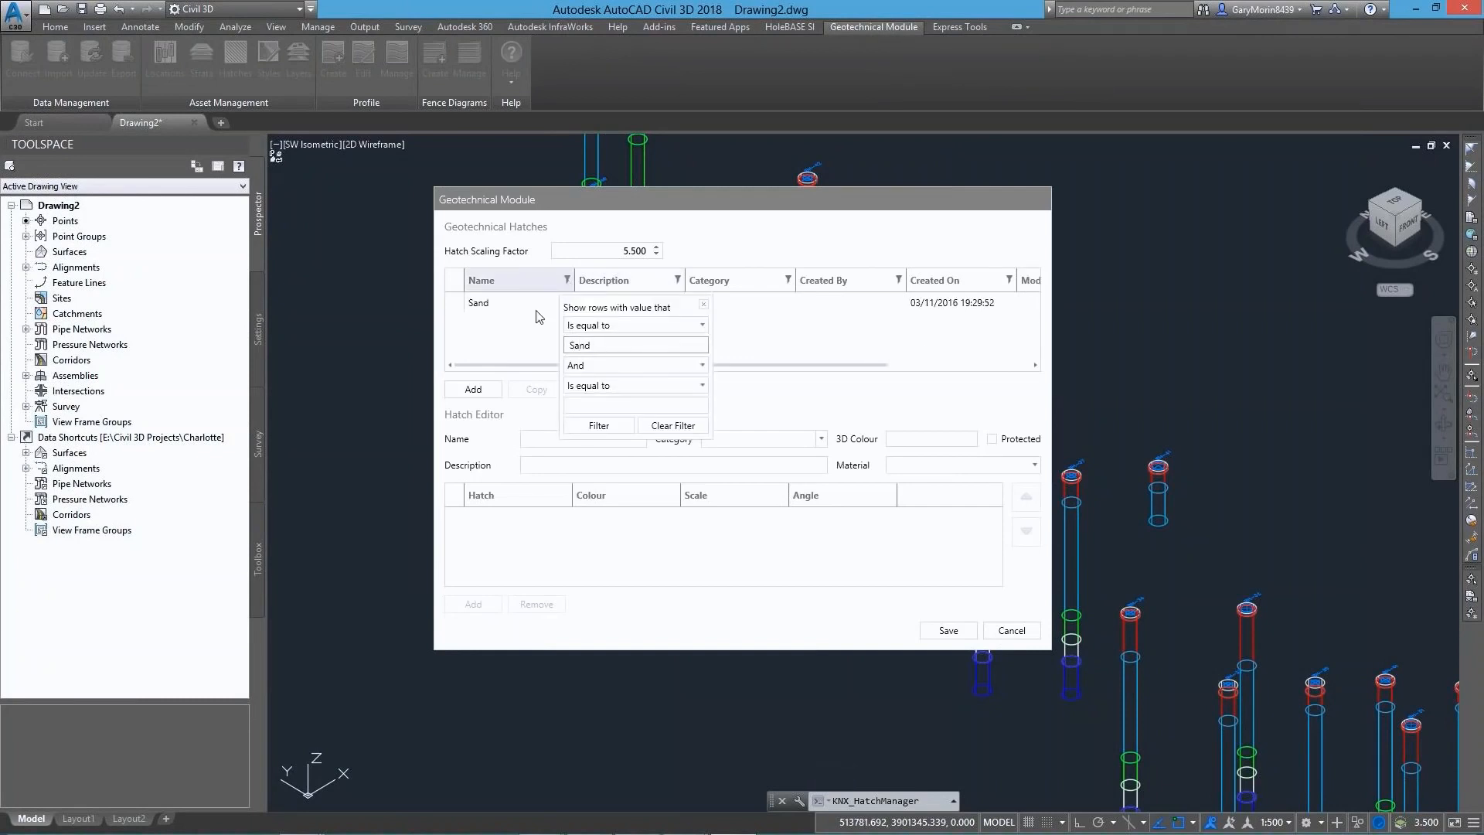
{"action": "left_click", "coordinate": [471, 306]}
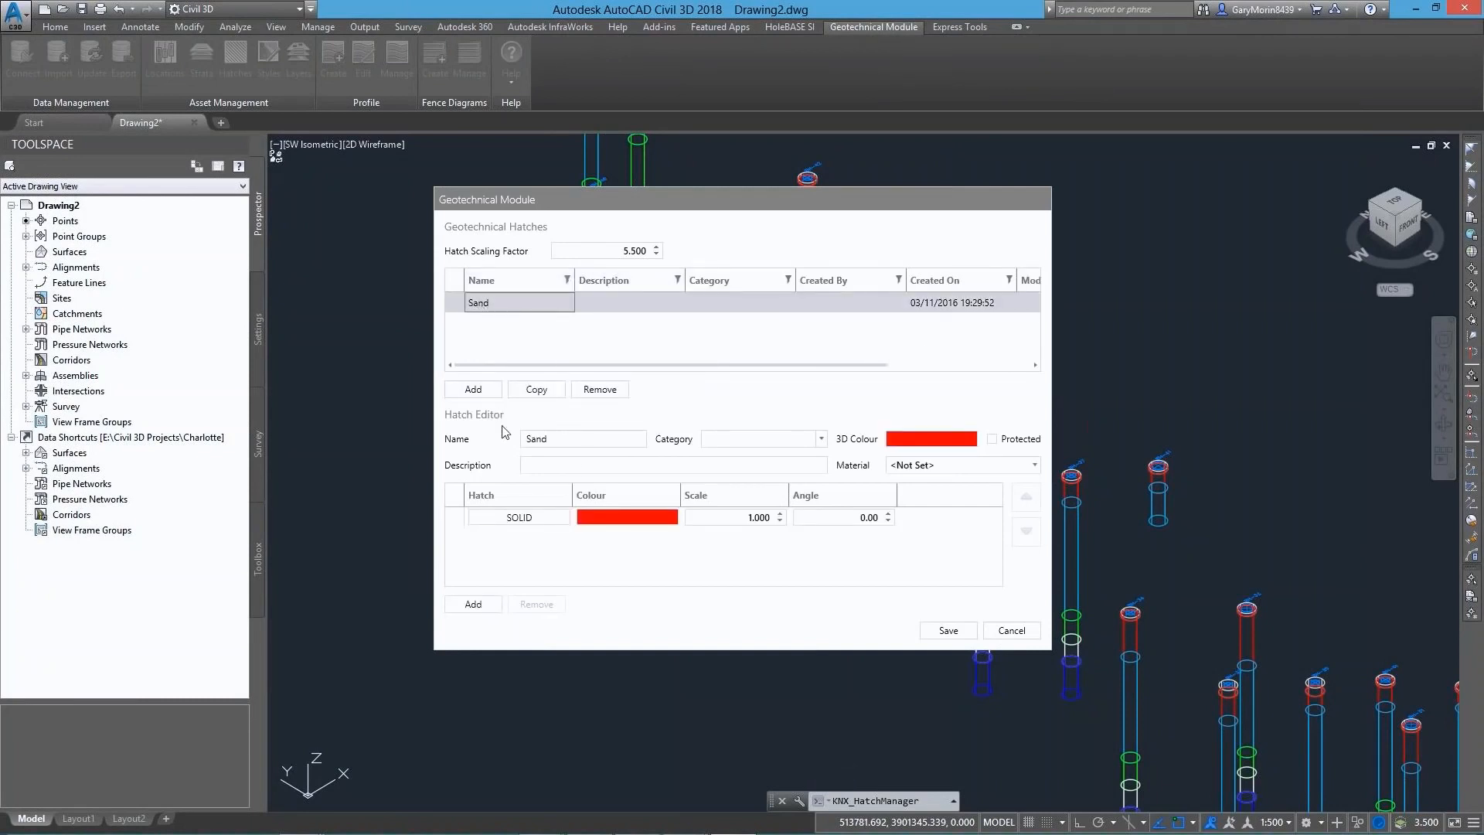
{"action": "left_click", "coordinate": [912, 466]}
{"action": "scroll", "coordinate": [1046, 517], "scroll_direction": "down", "scroll_amount": 3}
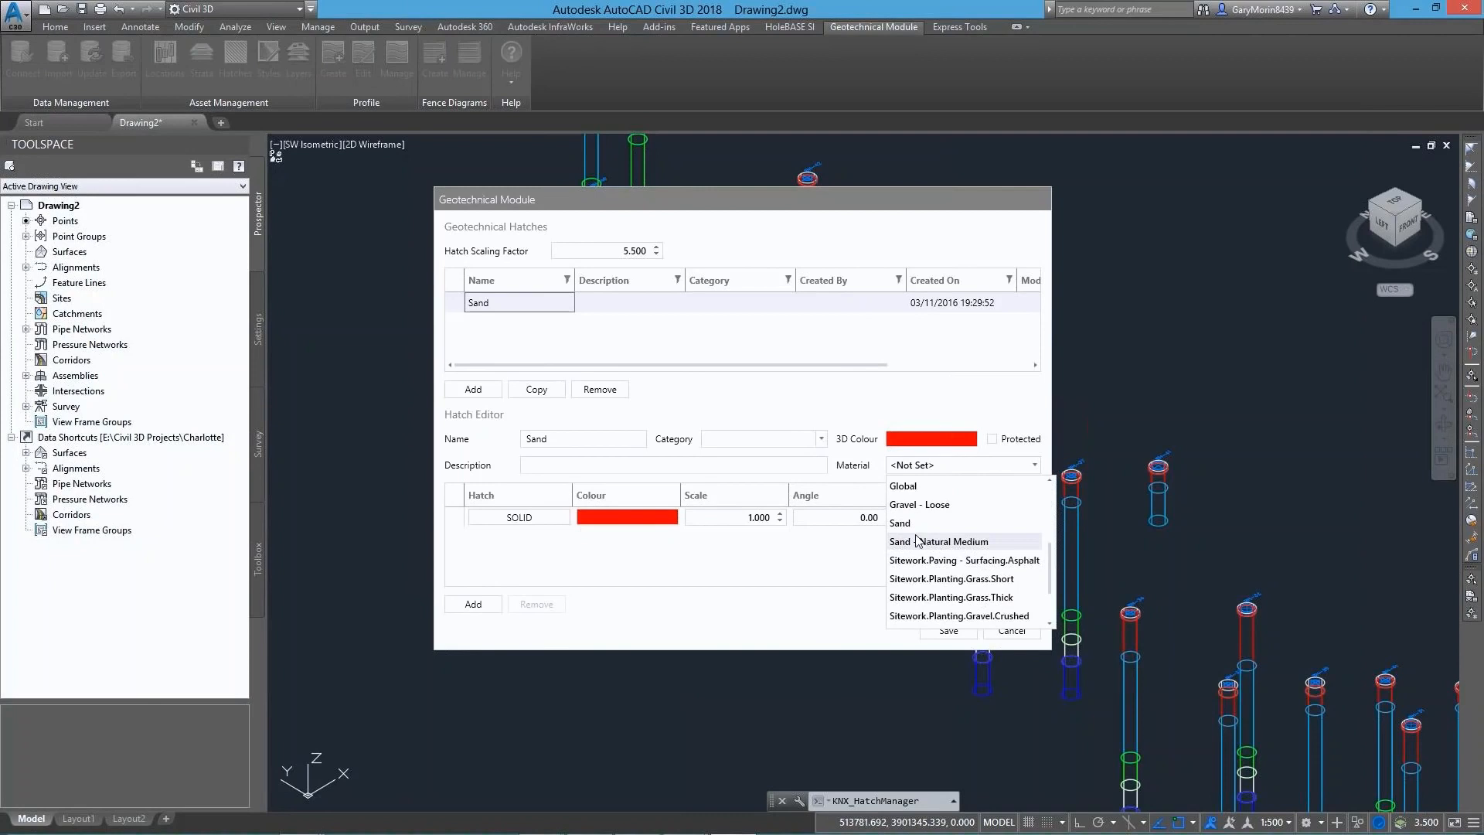
{"action": "left_click", "coordinate": [910, 542]}
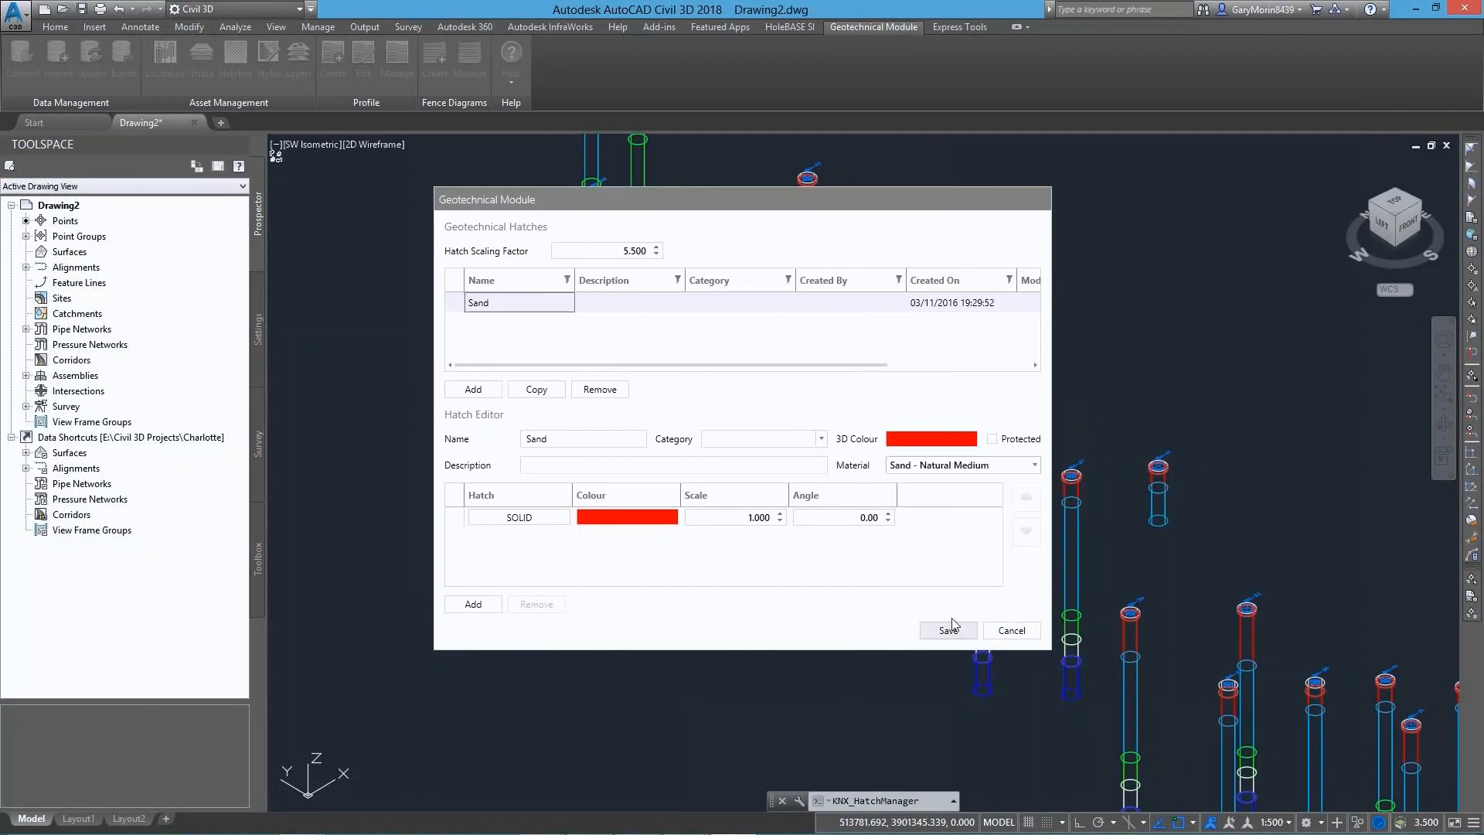
{"action": "left_click", "coordinate": [532, 309]}
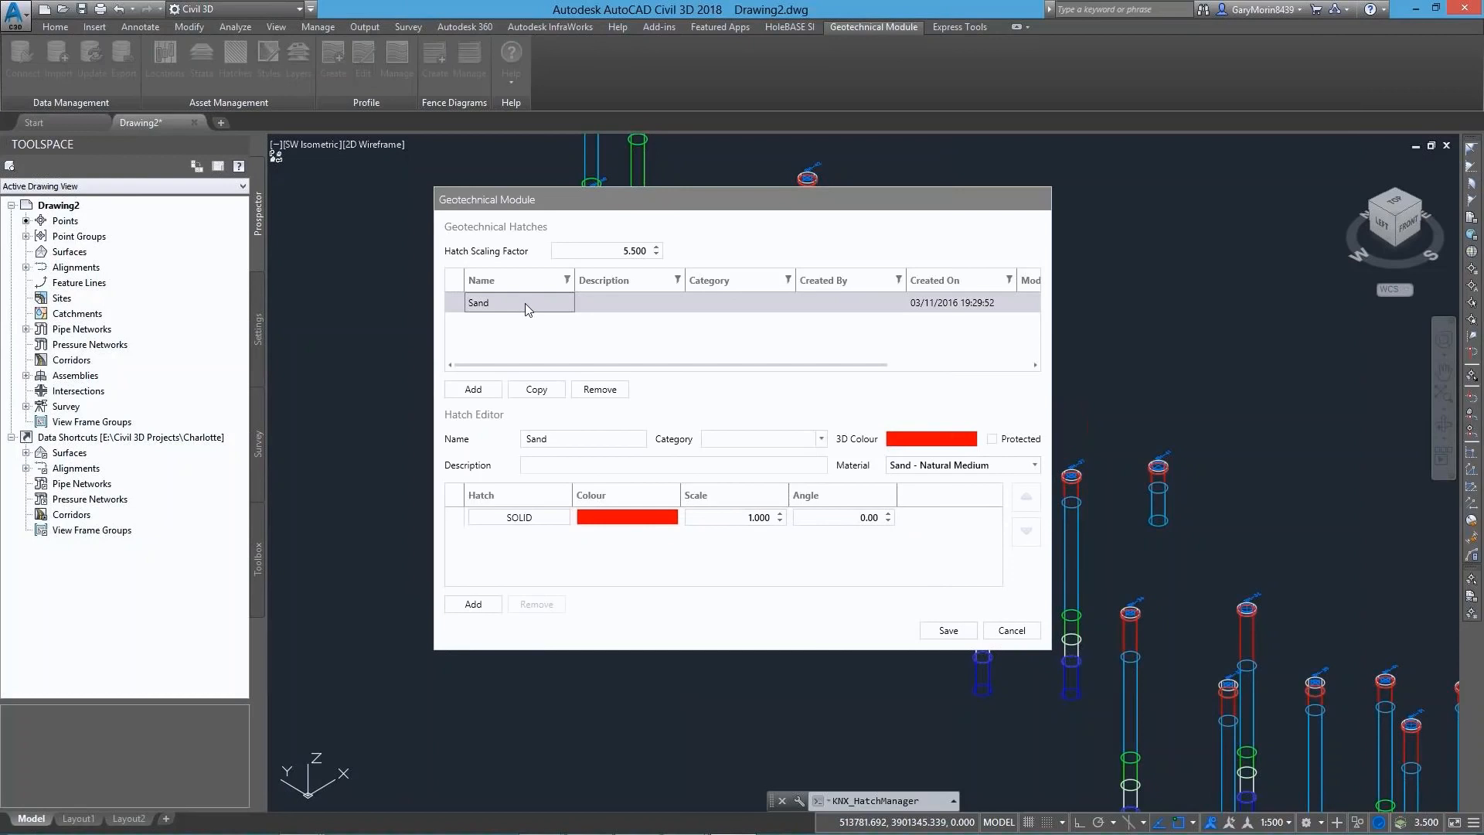
Filter the hatches by the name "clay", set the CLAY hatch's material to Travertine - Cream, and save the geotechnical hatches
{"action": "left_click", "coordinate": [566, 280]}
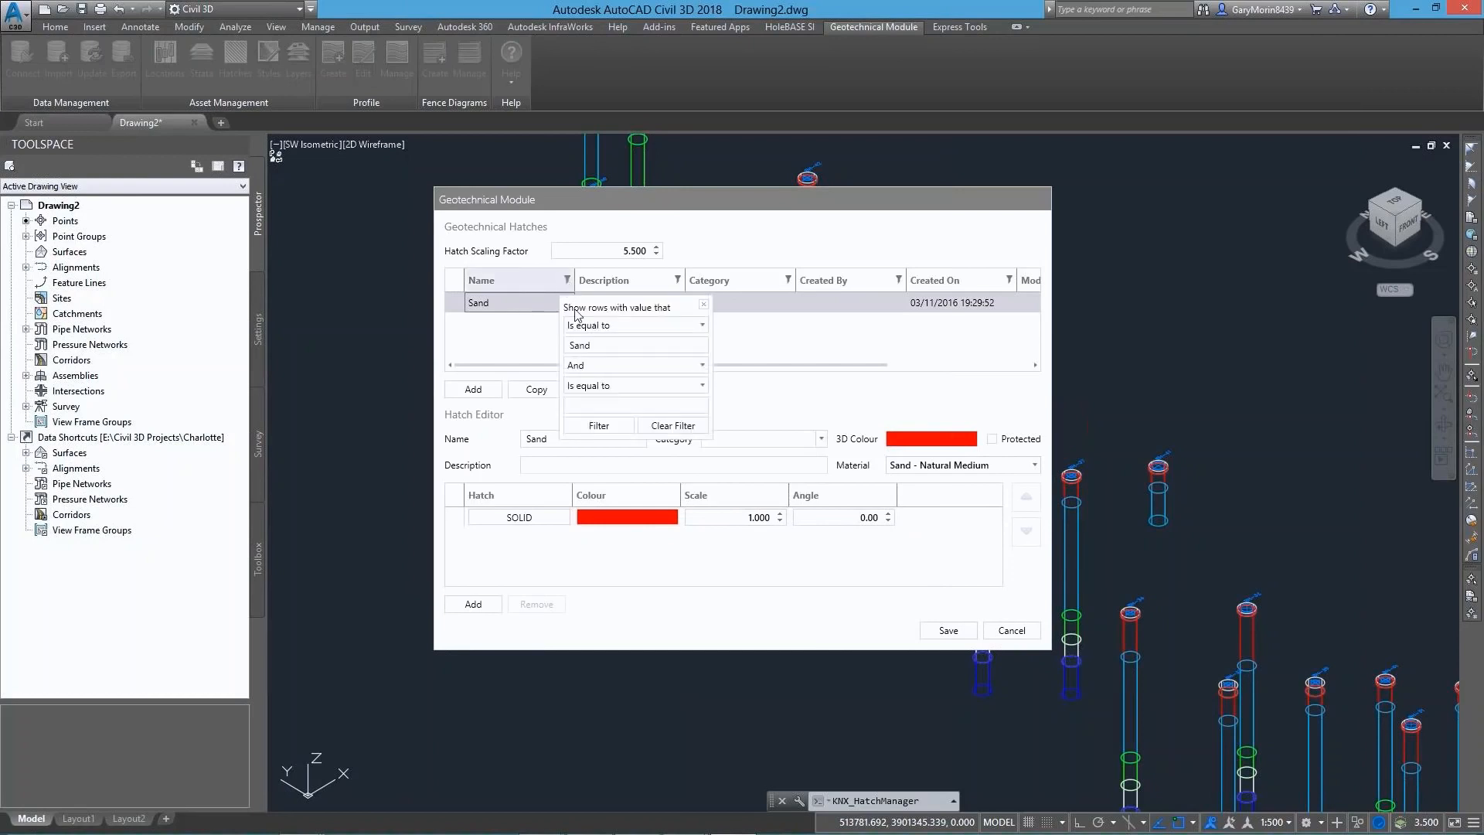
{"action": "double_click", "coordinate": [589, 345]}
{"action": "type", "text": "clay"}
{"action": "left_click", "coordinate": [513, 307]}
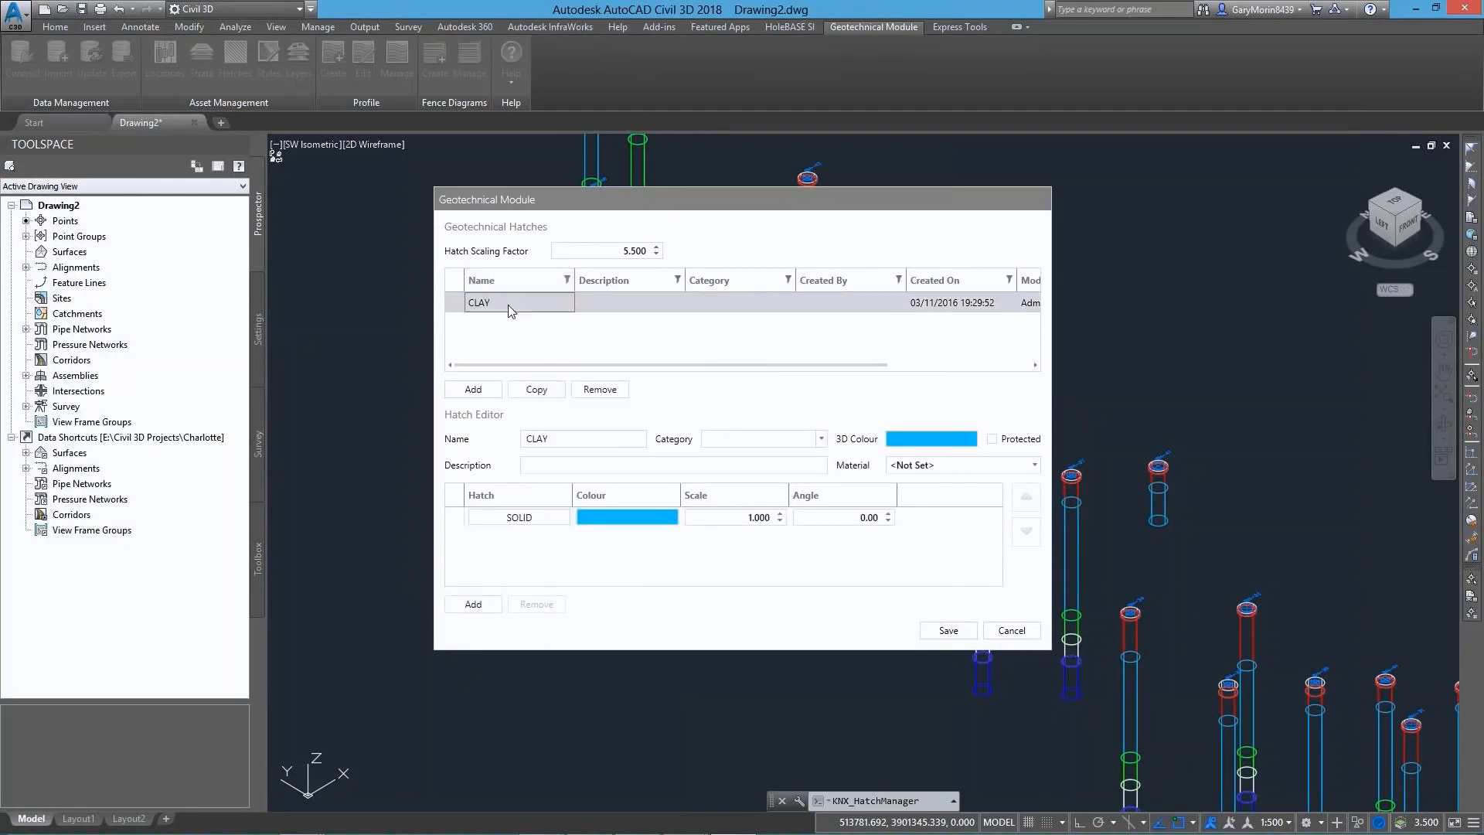
{"action": "left_click", "coordinate": [946, 466]}
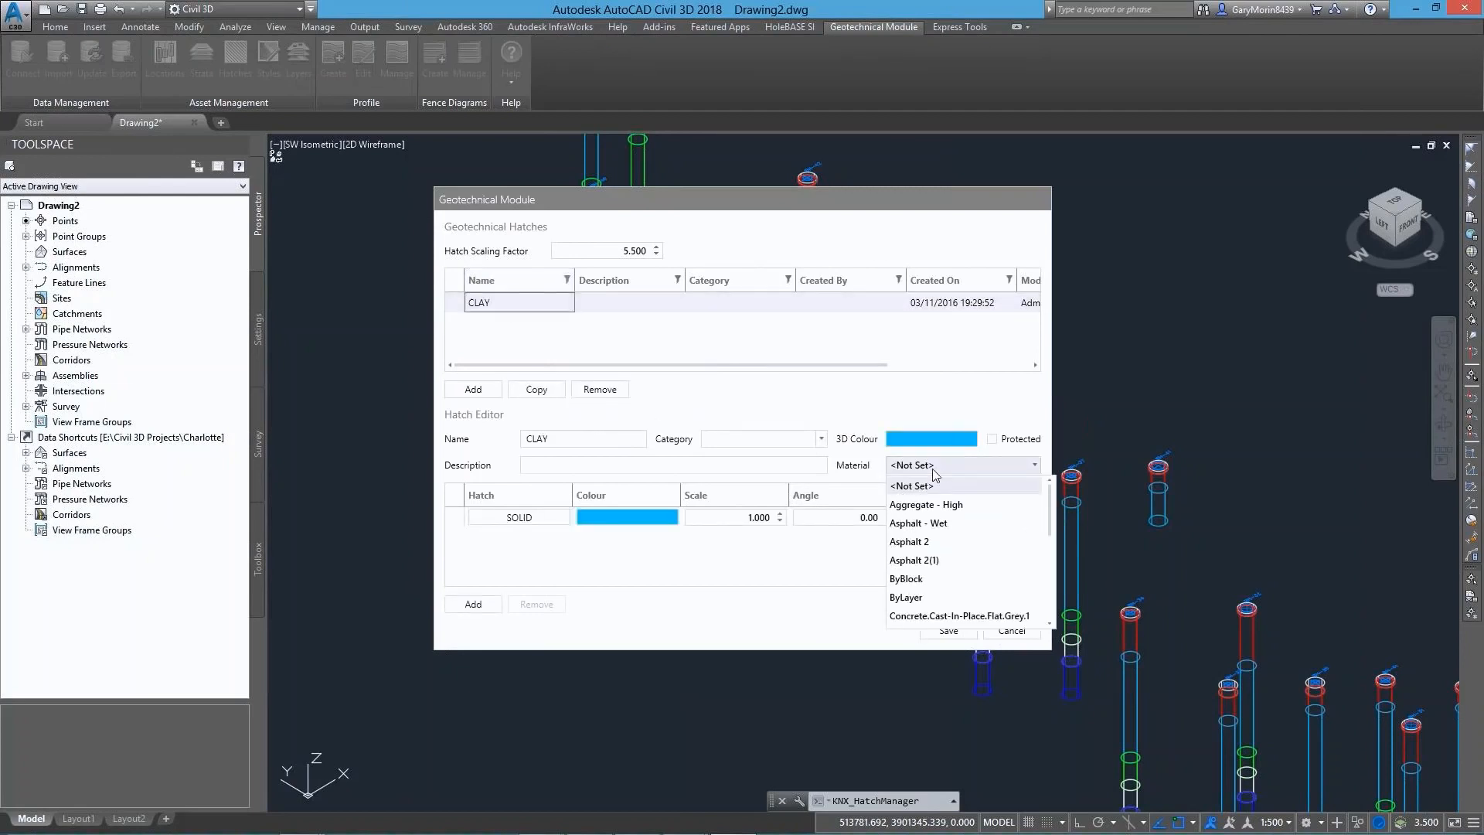
{"action": "scroll", "coordinate": [930, 551], "scroll_direction": "down", "scroll_amount": 3}
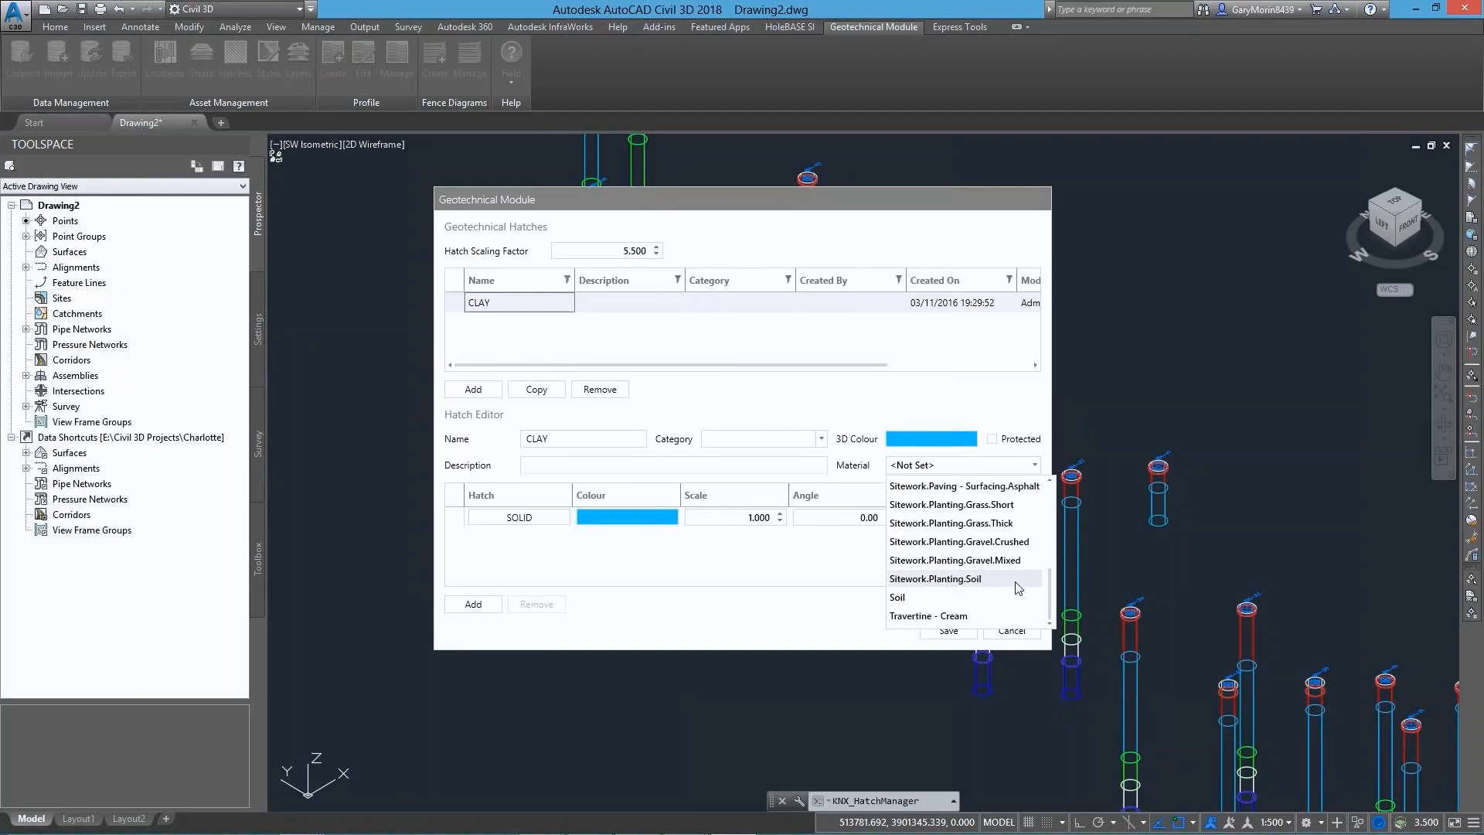
{"action": "left_click", "coordinate": [947, 616]}
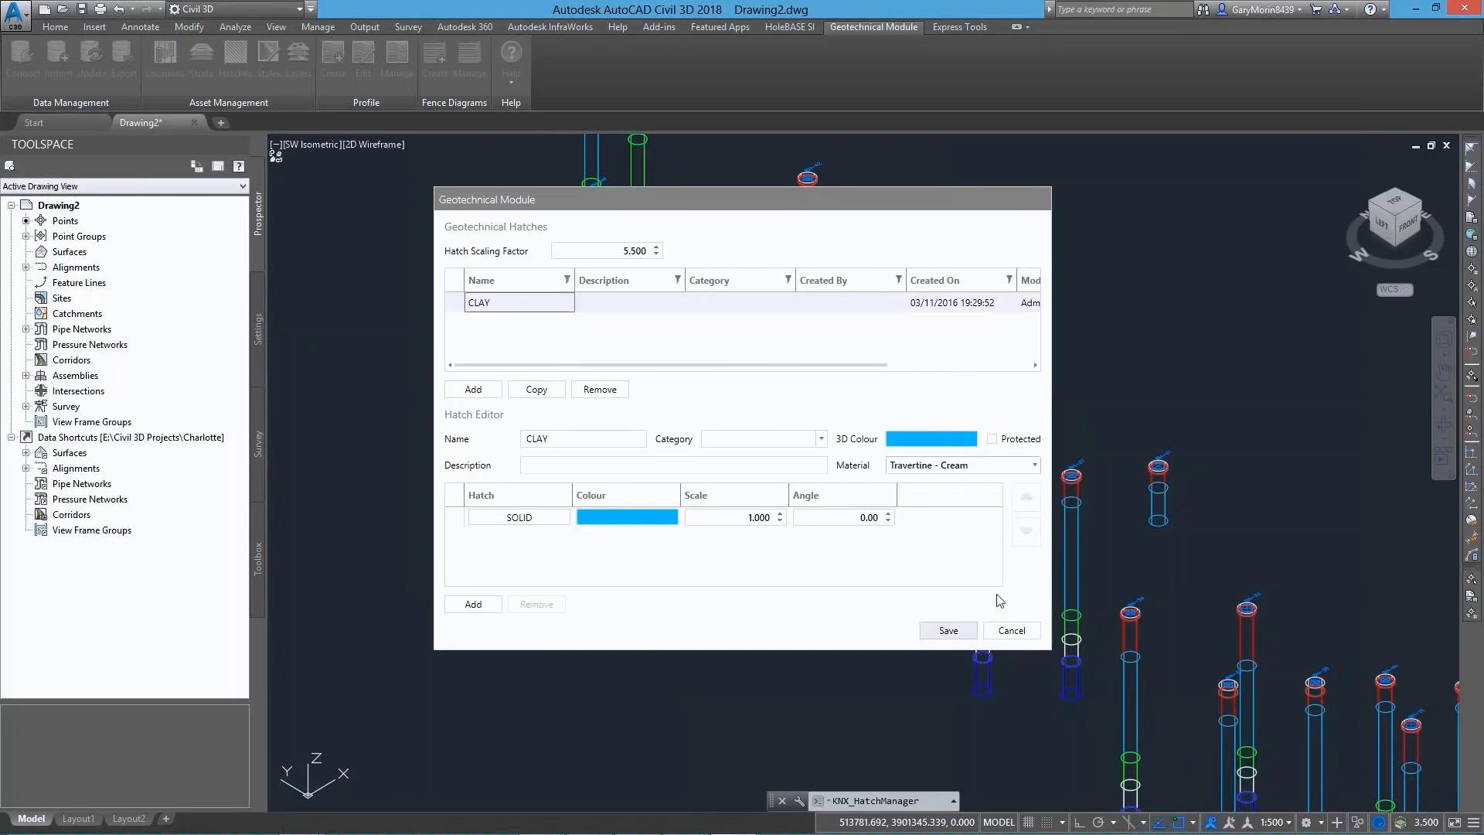
{"action": "left_click", "coordinate": [952, 631]}
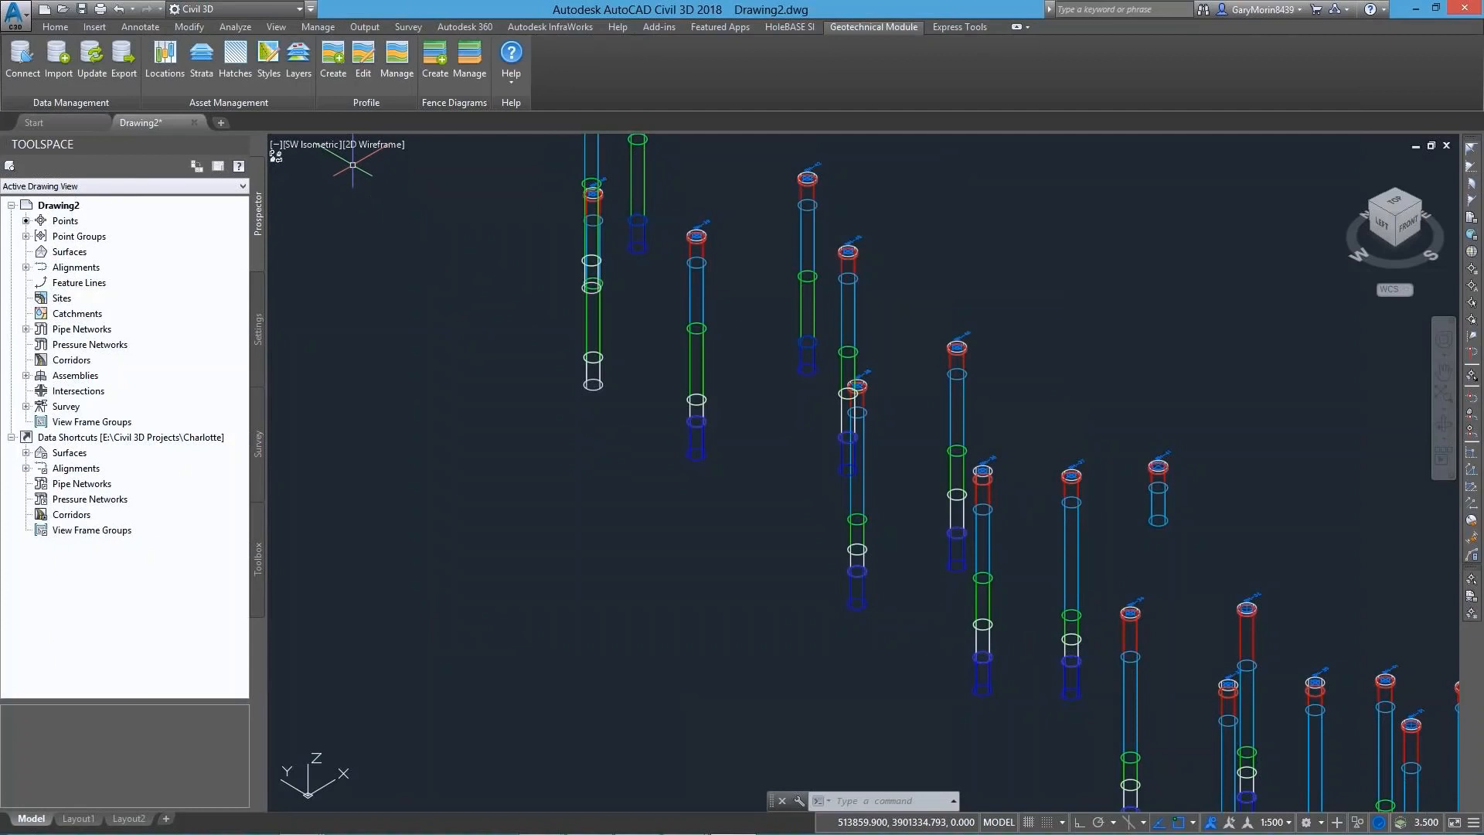
Display the Sand, CLAY and GRAVEL strata banded by Geology Code, with Topsoil hidden, and close the Strata Manager
{"action": "left_click", "coordinate": [201, 57]}
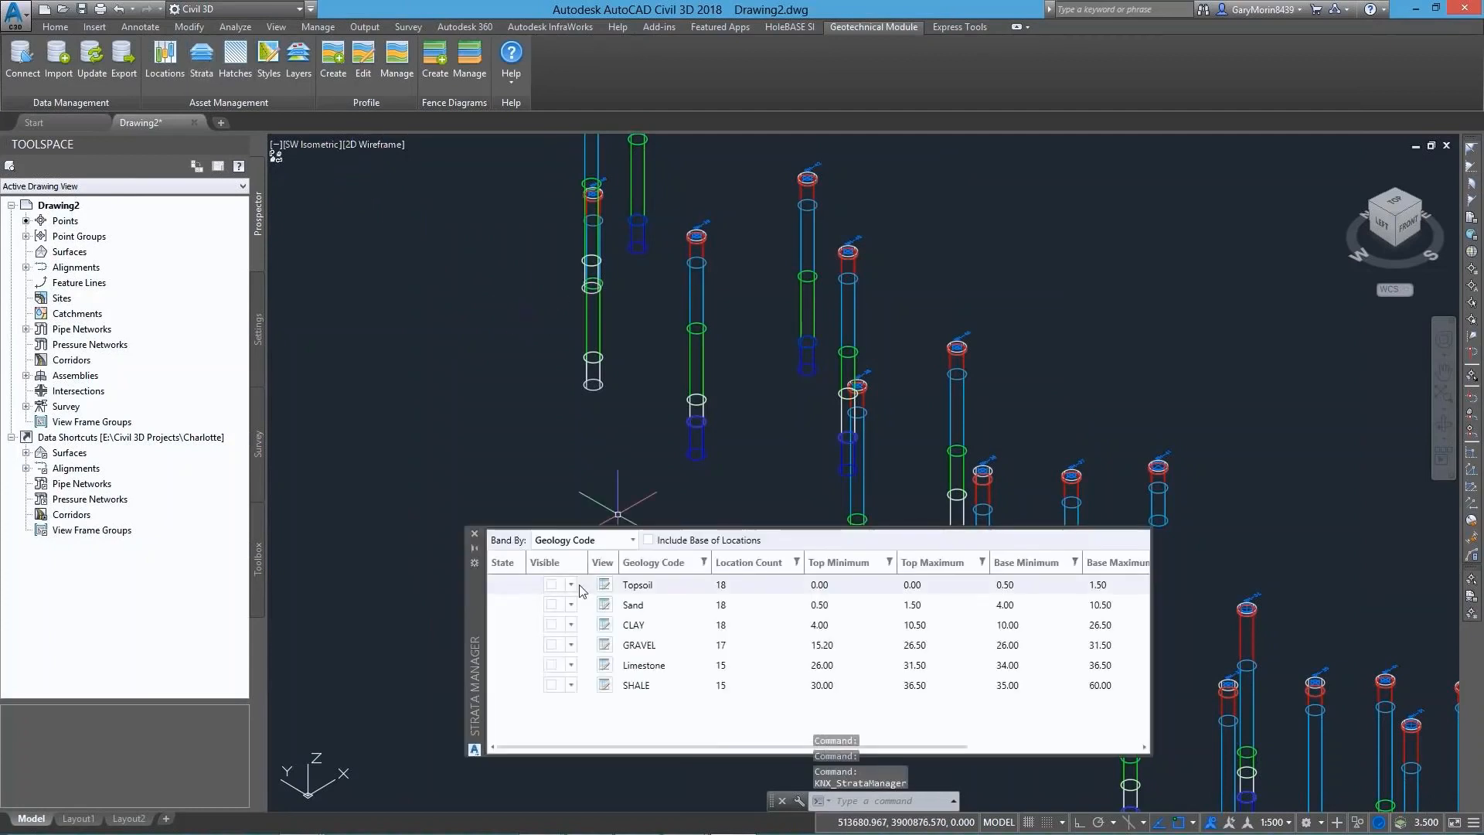
{"action": "left_click", "coordinate": [551, 584]}
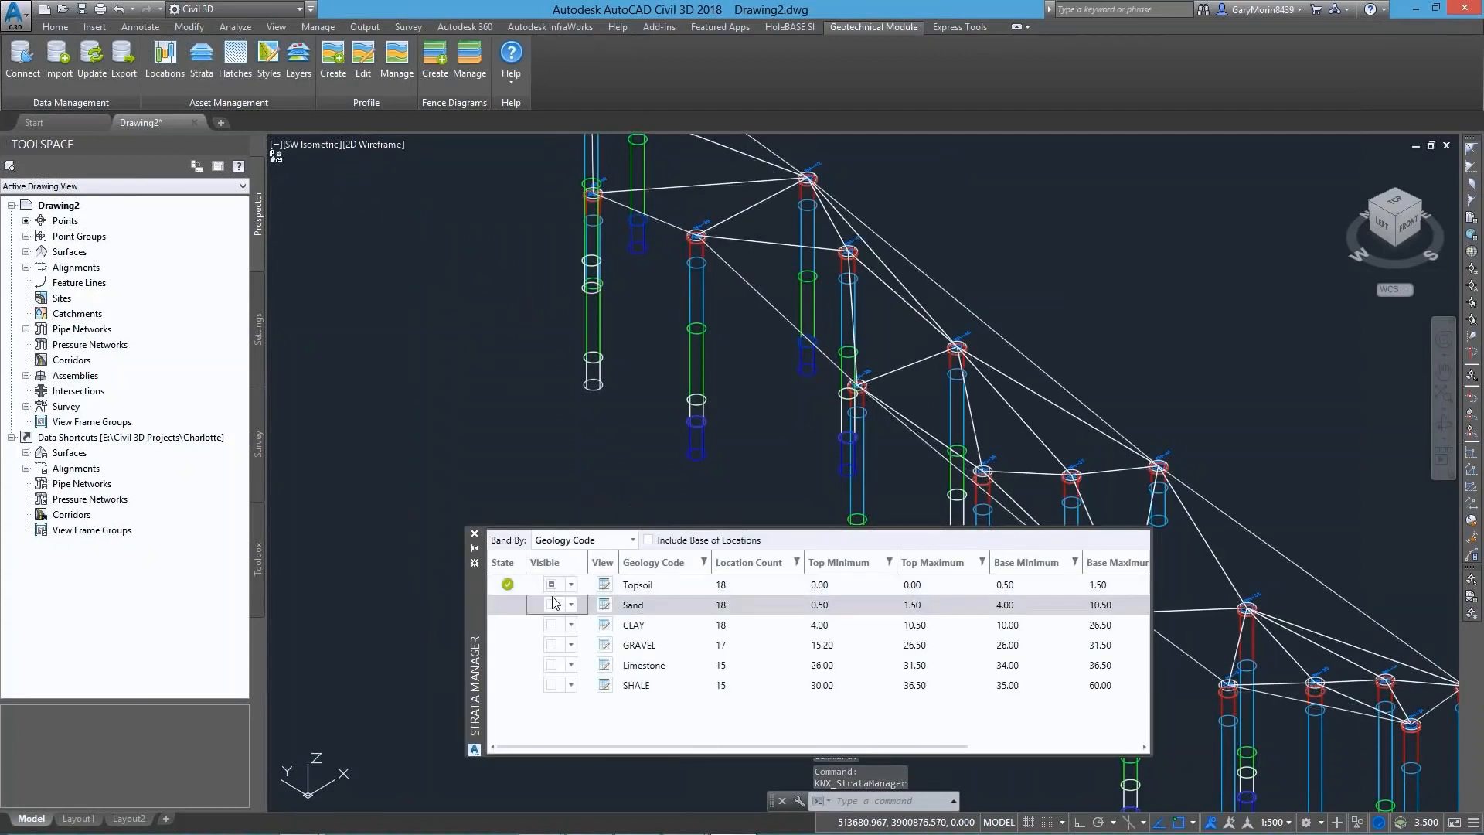
{"action": "left_click", "coordinate": [551, 624]}
{"action": "left_click", "coordinate": [551, 604]}
{"action": "left_click", "coordinate": [551, 645]}
{"action": "left_click", "coordinate": [551, 585]}
{"action": "left_click", "coordinate": [475, 534]}
Set the isometric view's visual style to Realistic and inspect the strata and boreholes close up from a more side-on angle
{"action": "left_click", "coordinate": [379, 145]}
{"action": "left_click", "coordinate": [428, 240]}
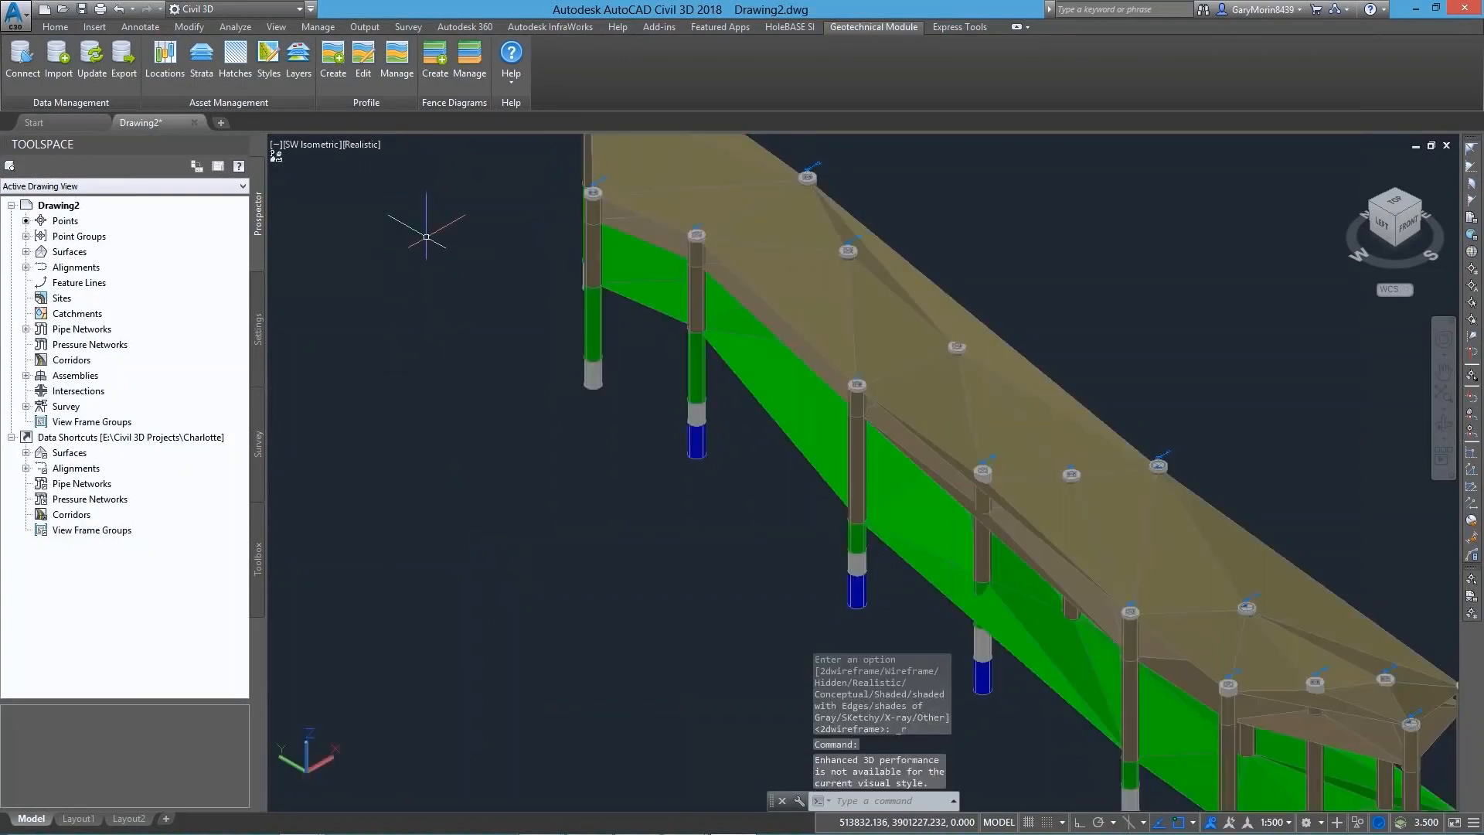
{"action": "scroll", "coordinate": [1083, 508], "scroll_direction": "up", "scroll_amount": 8}
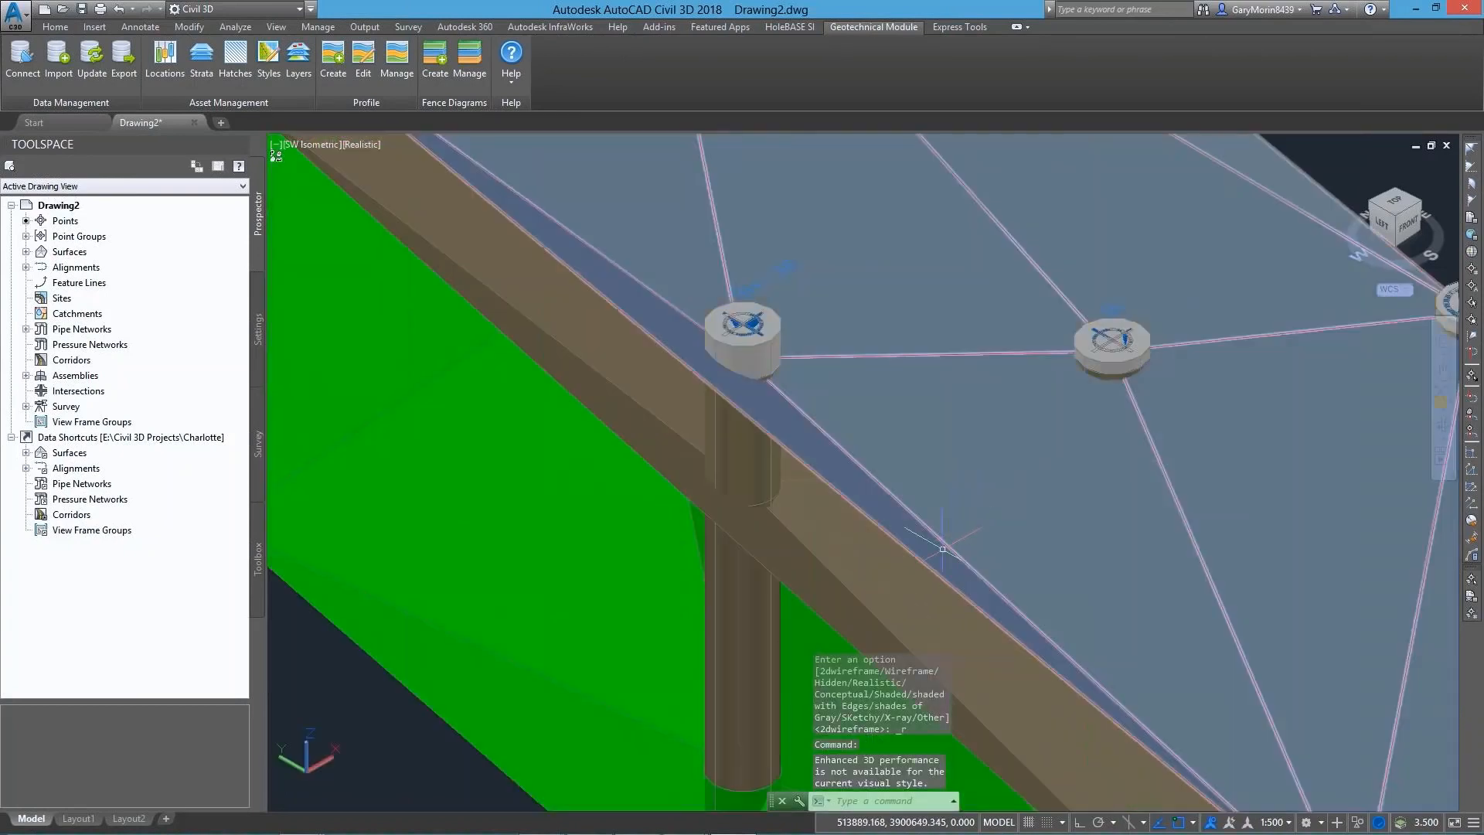
{"action": "scroll", "coordinate": [943, 549], "scroll_direction": "down", "scroll_amount": 4}
{"action": "middle_click_drag", "start_coordinate": [966, 597], "coordinate": [1082, 576], "text": "shift"}
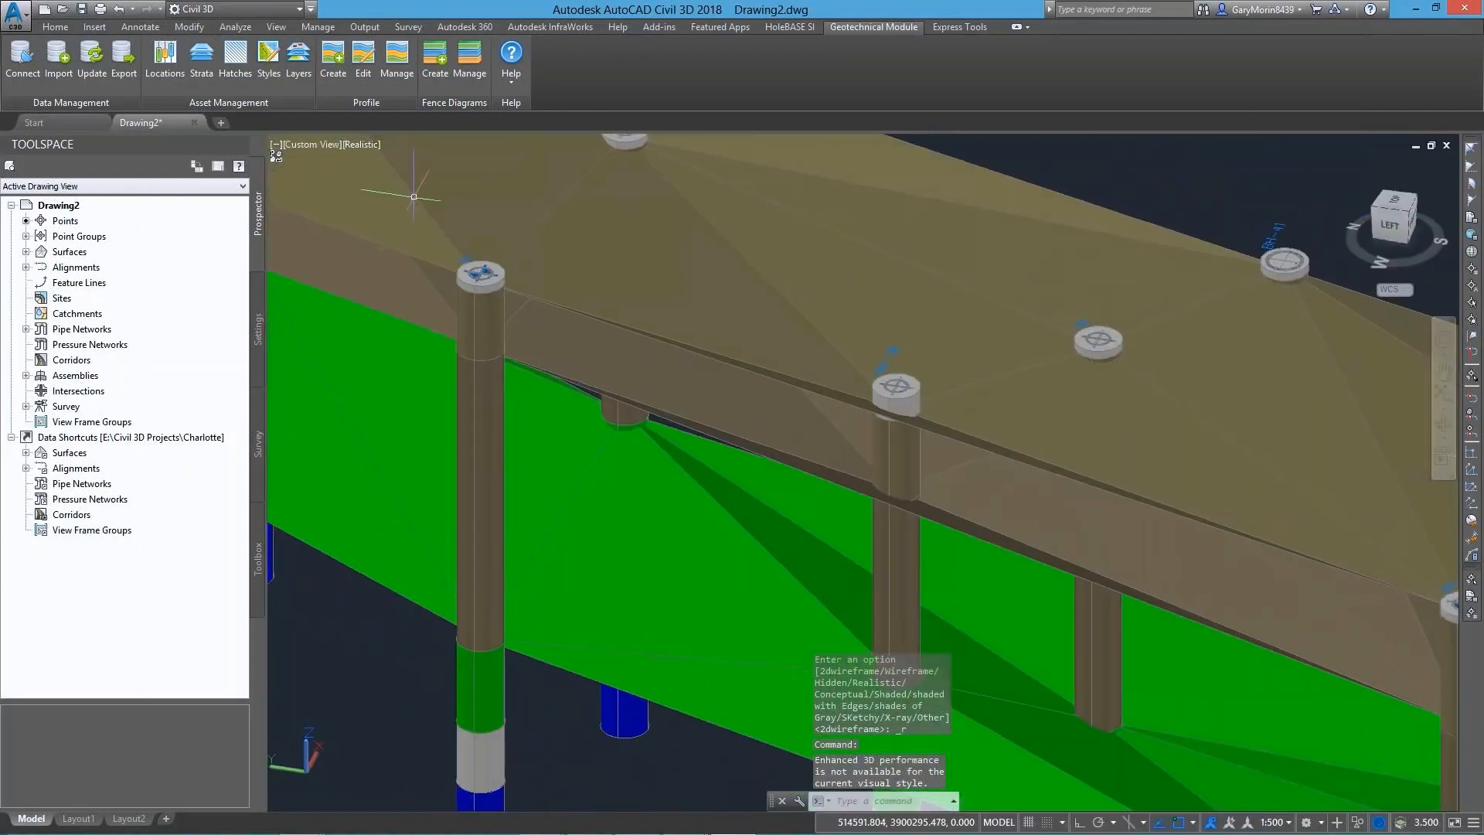
Compare the strata in the Shaded and 2D Wireframe visual styles, and return the viewport to Realistic
{"action": "left_click", "coordinate": [363, 146]}
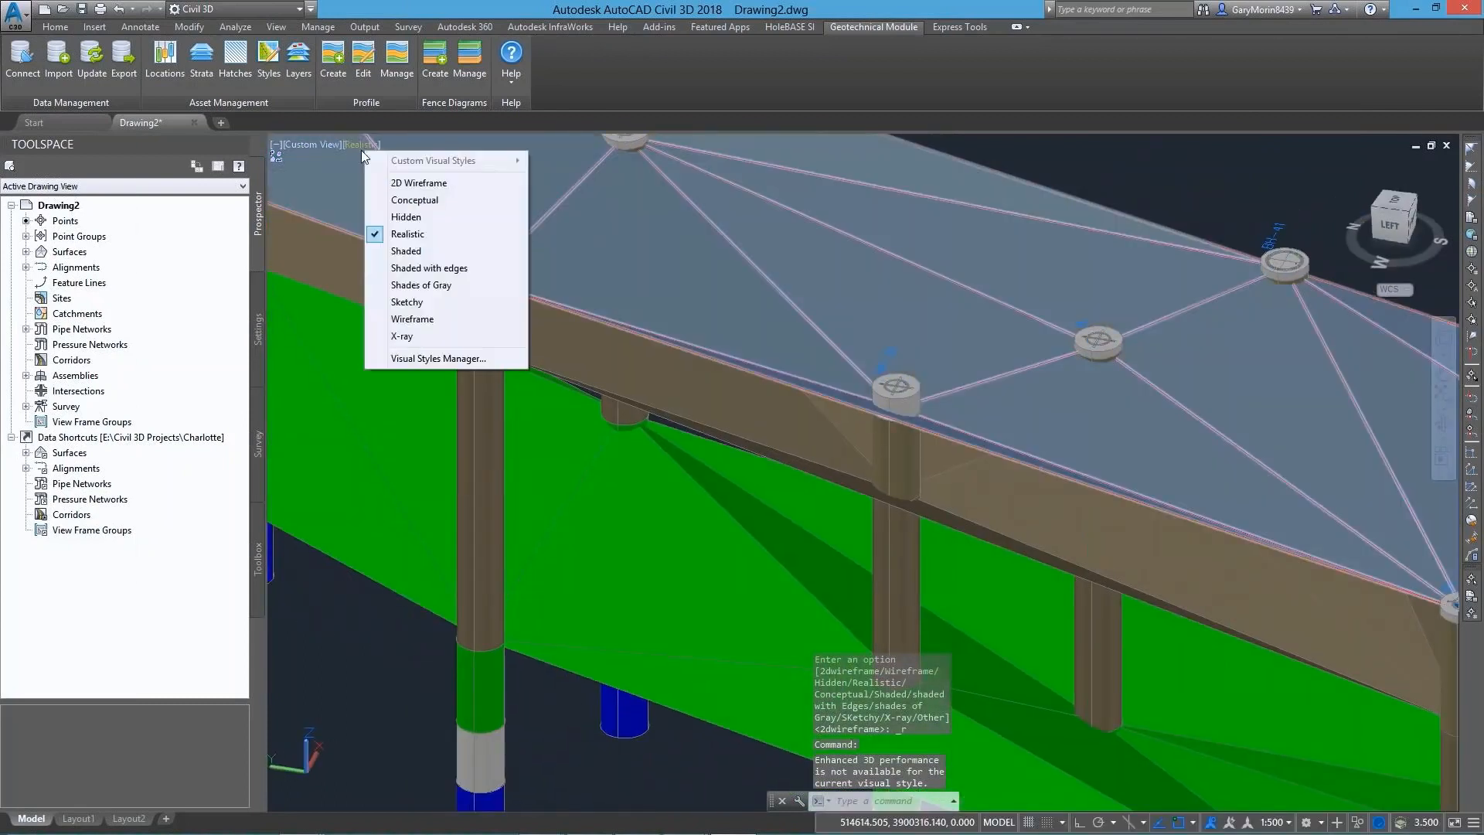
{"action": "left_click", "coordinate": [403, 249]}
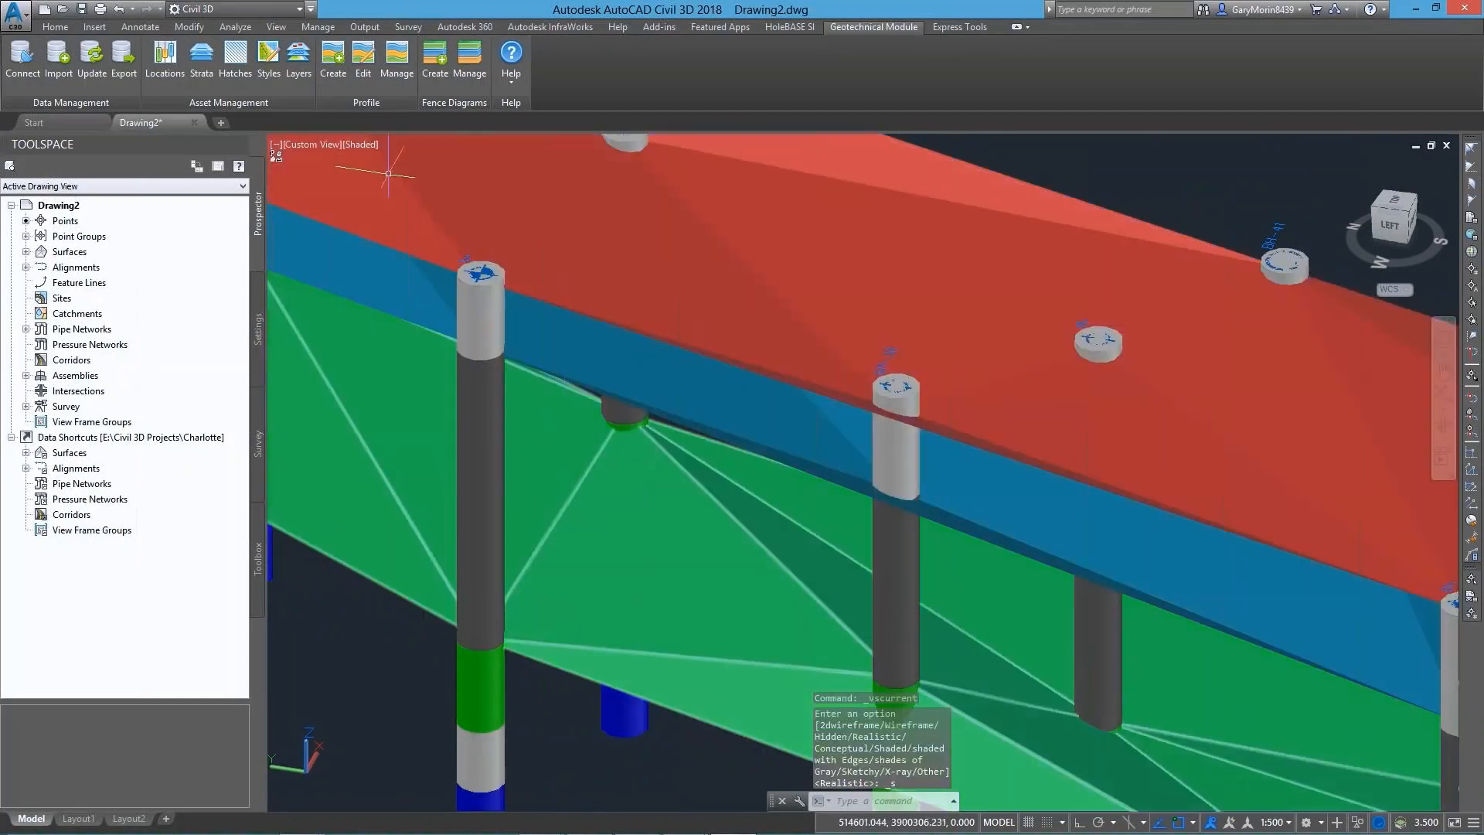
{"action": "left_click", "coordinate": [356, 144]}
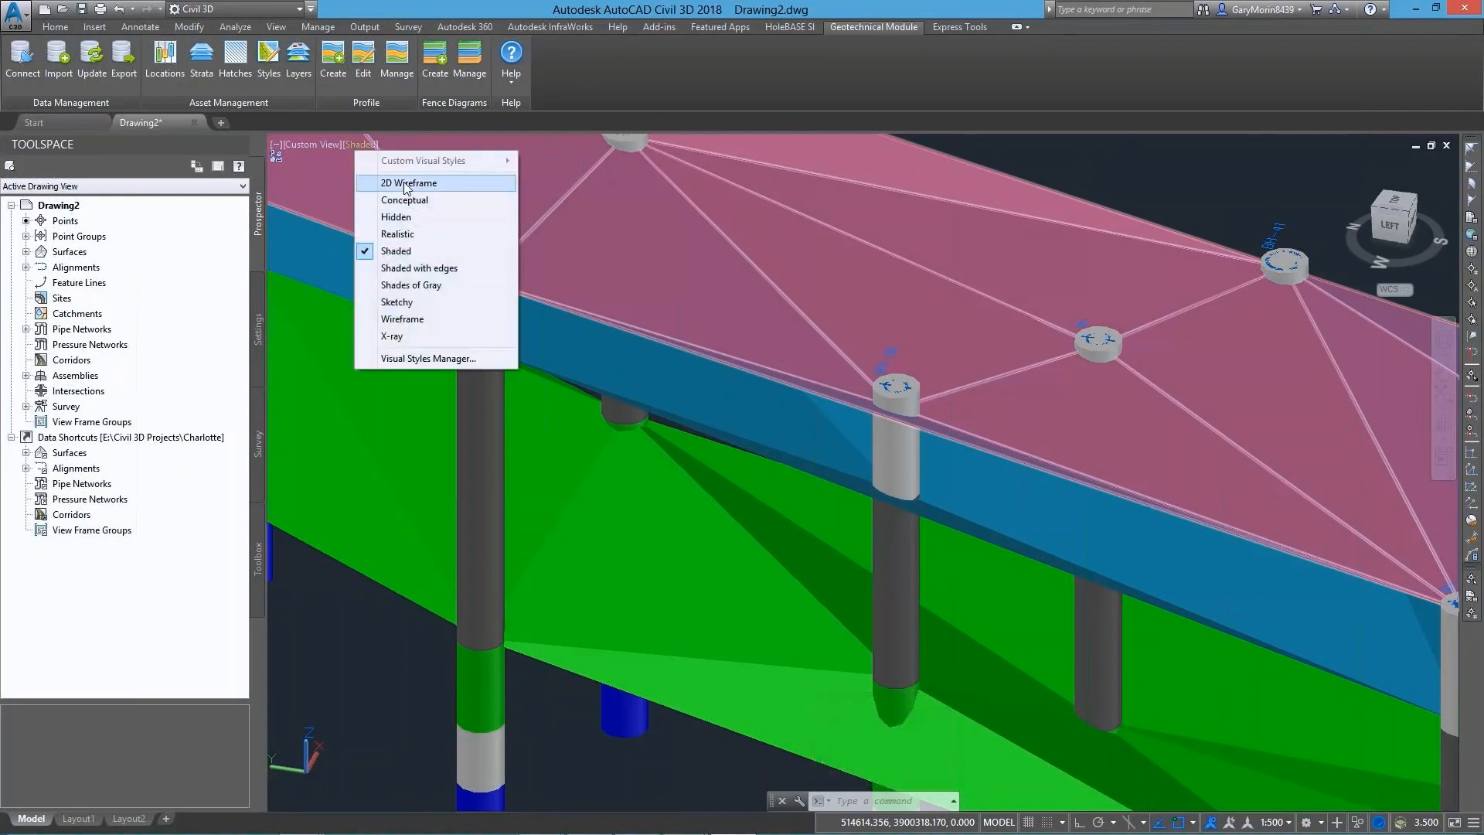
{"action": "left_click", "coordinate": [403, 182]}
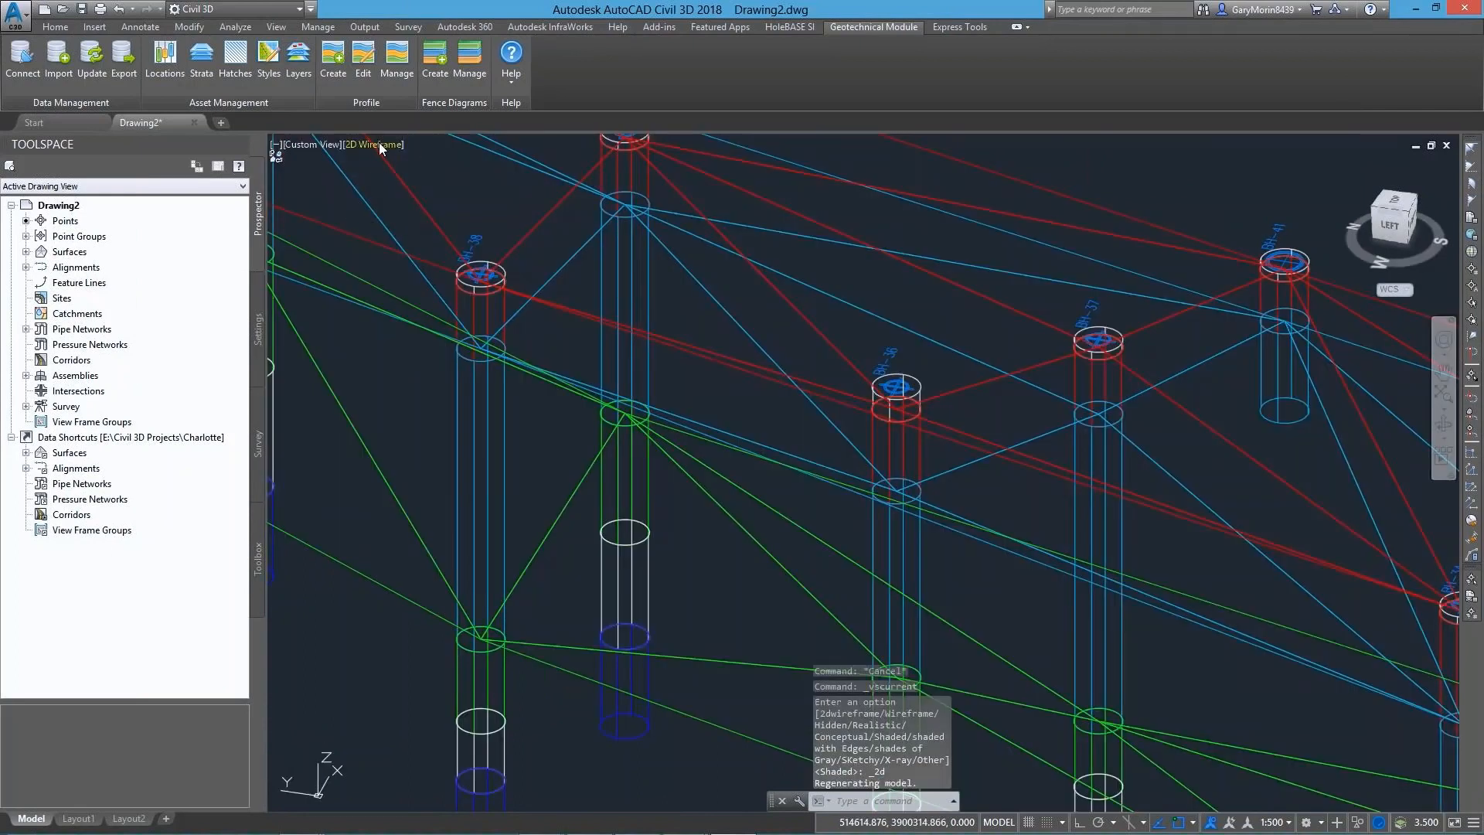
{"action": "left_click", "coordinate": [378, 144]}
{"action": "left_click", "coordinate": [422, 234]}
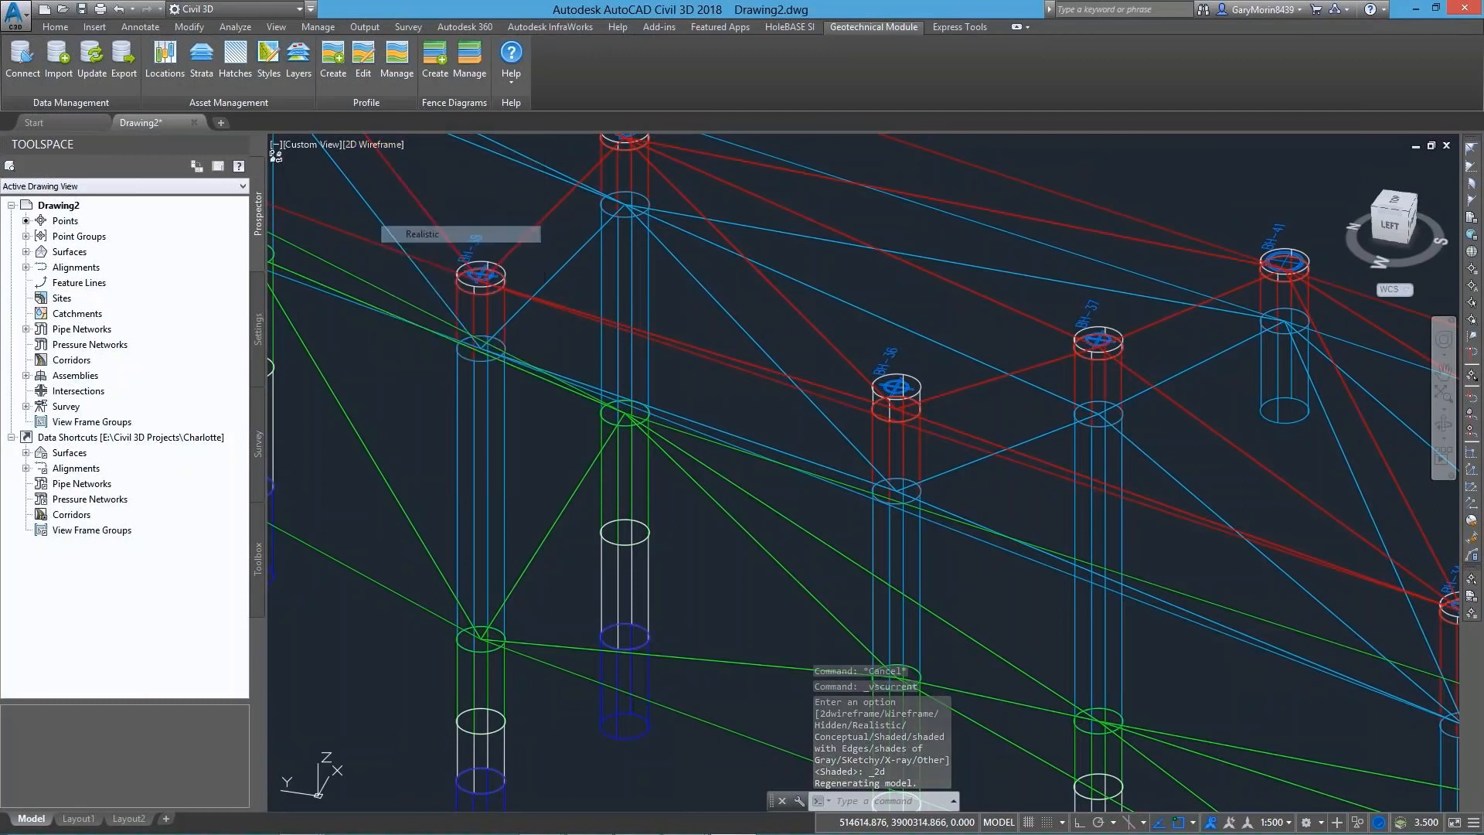
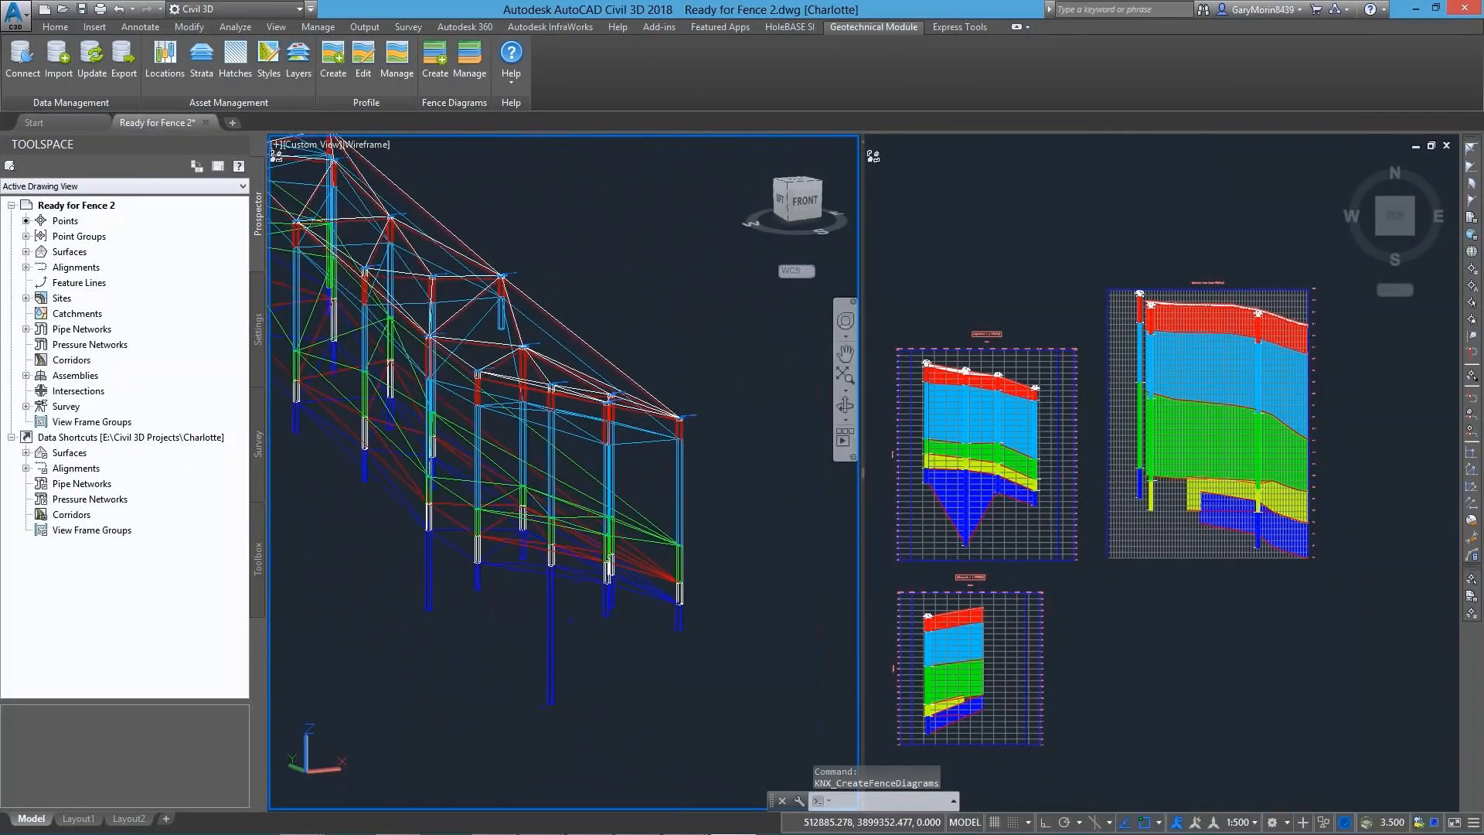
Set the 3D viewport's visual style to Shaded with the strata and boreholes seen close up
{"action": "scroll", "coordinate": [535, 472], "scroll_direction": "up", "scroll_amount": 2}
{"action": "left_click", "coordinate": [378, 145]}
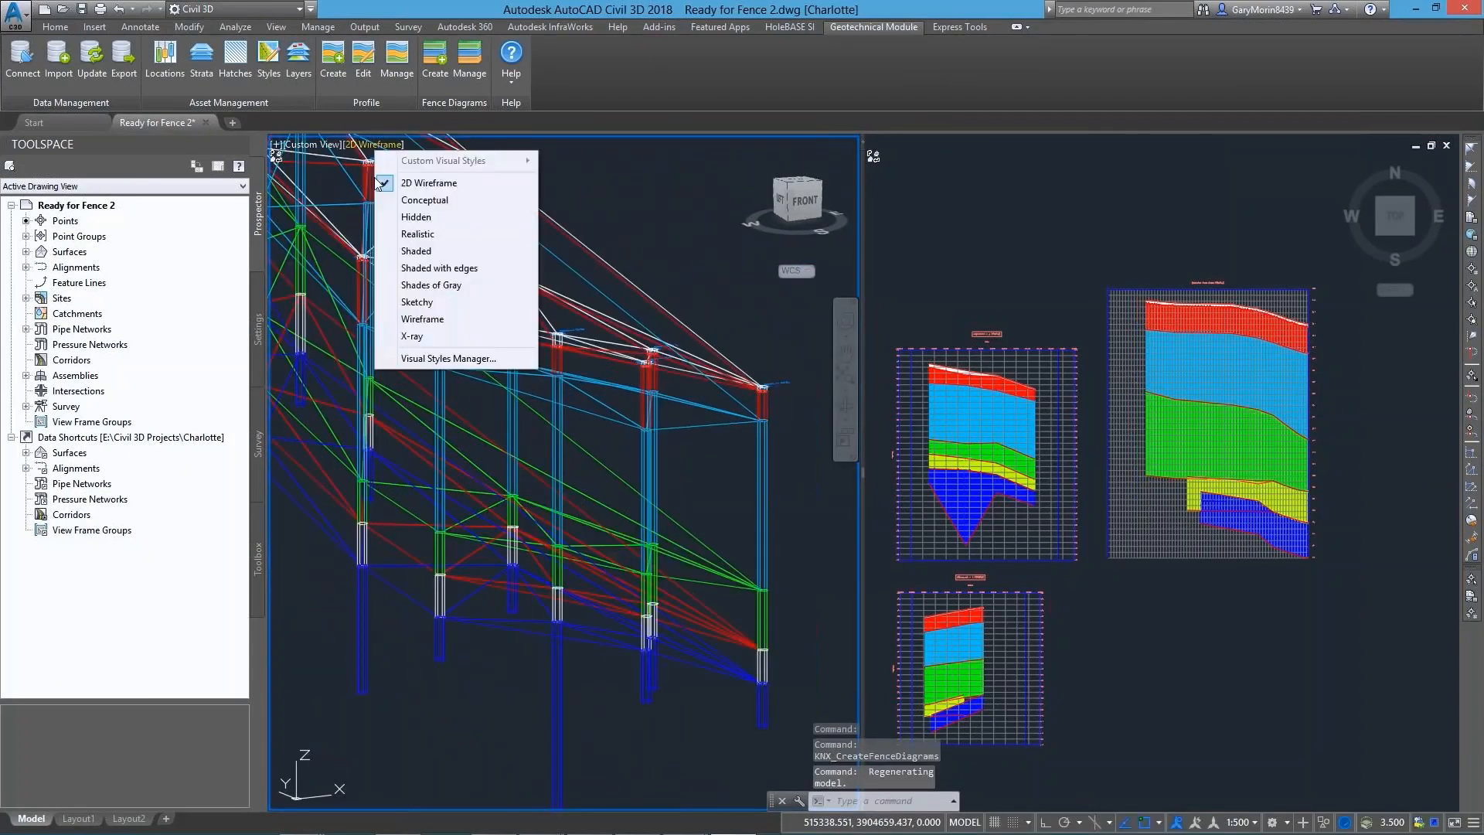
{"action": "left_click", "coordinate": [416, 251]}
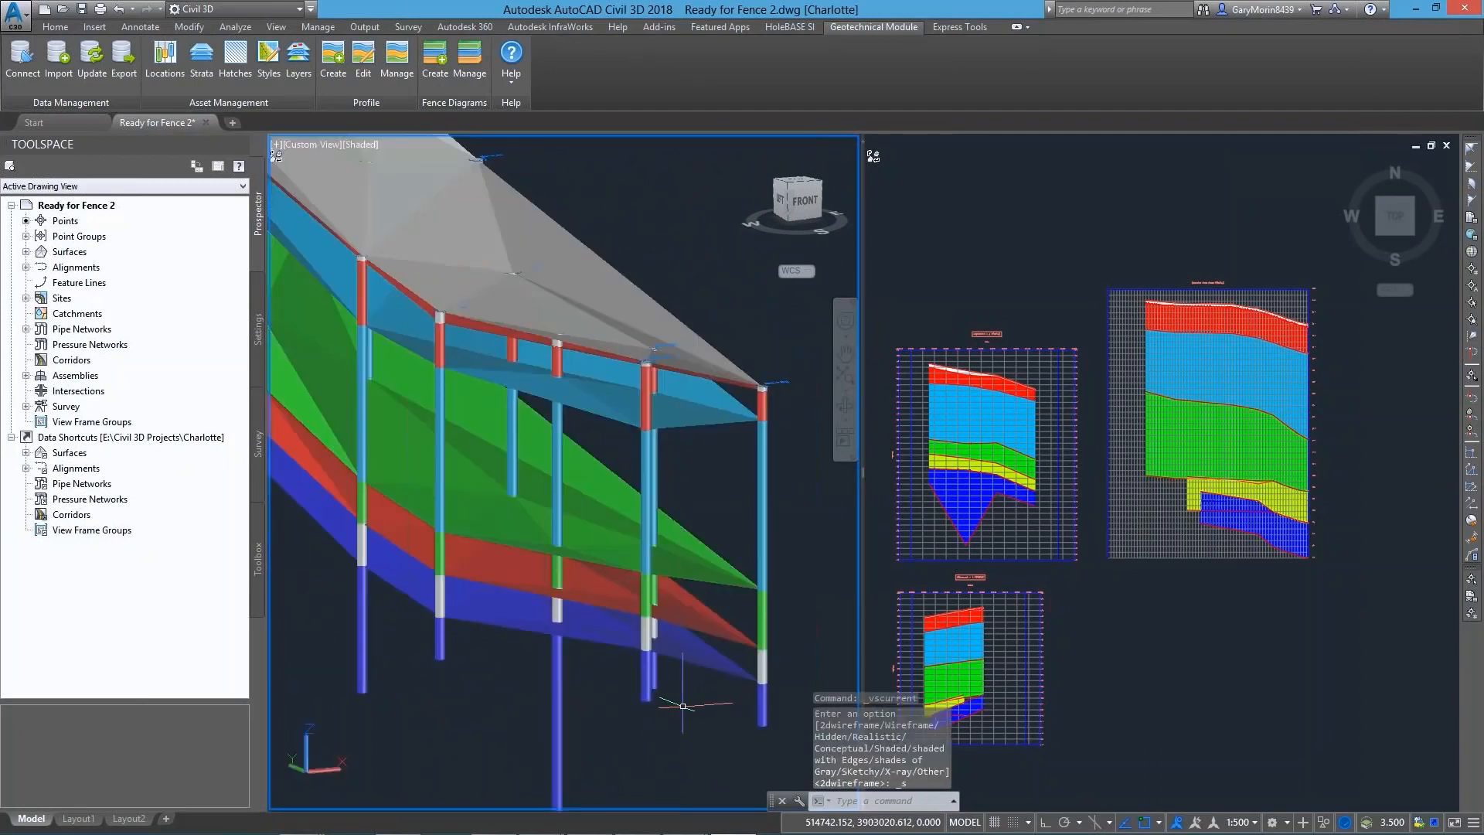
Create 3D fence diagrams with a thickness of 1 from the V-shaped profile view and the small profile view beneath it
{"action": "left_click", "coordinate": [442, 77]}
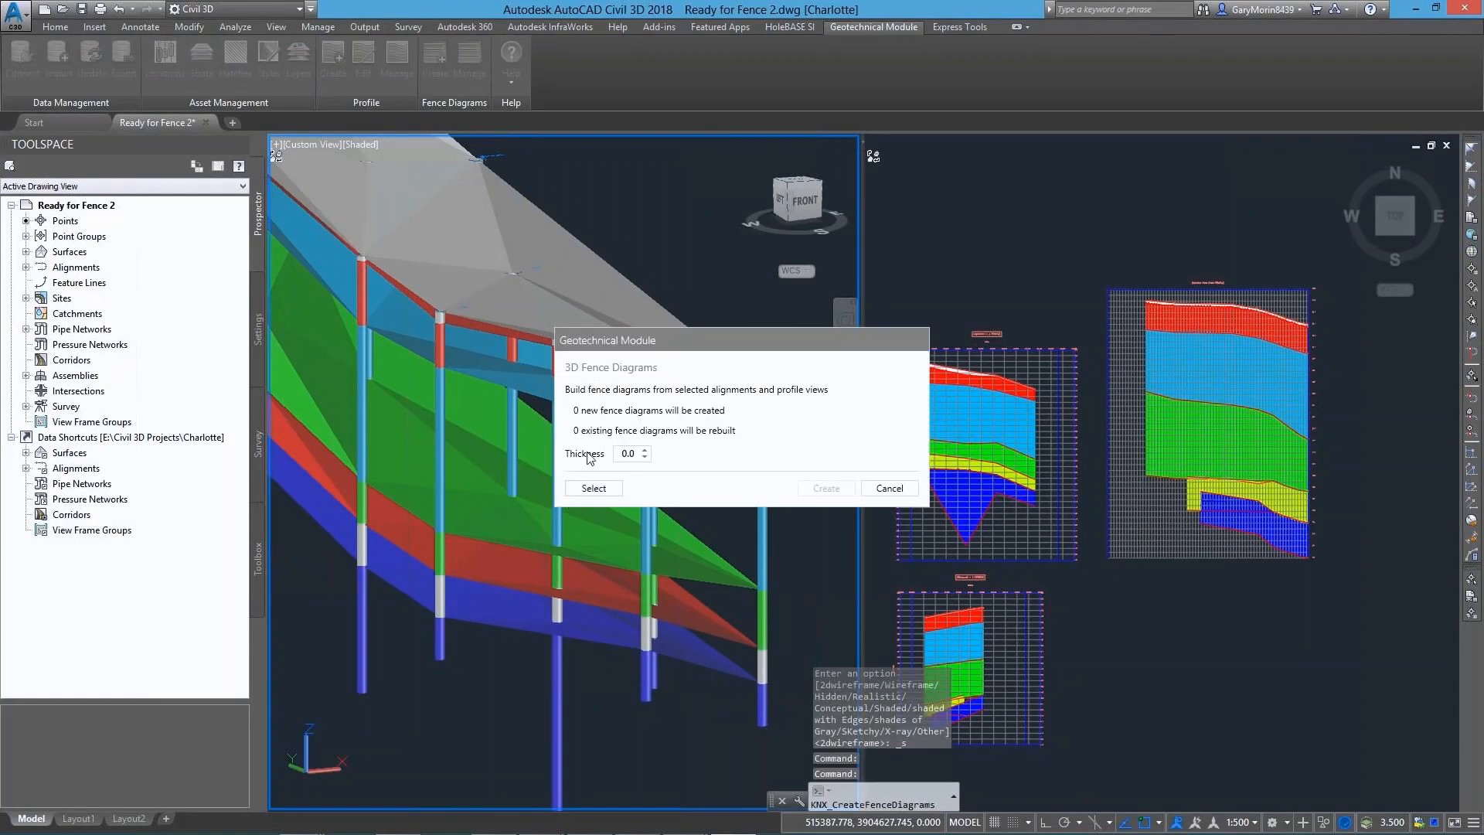
{"action": "left_click", "coordinate": [592, 488]}
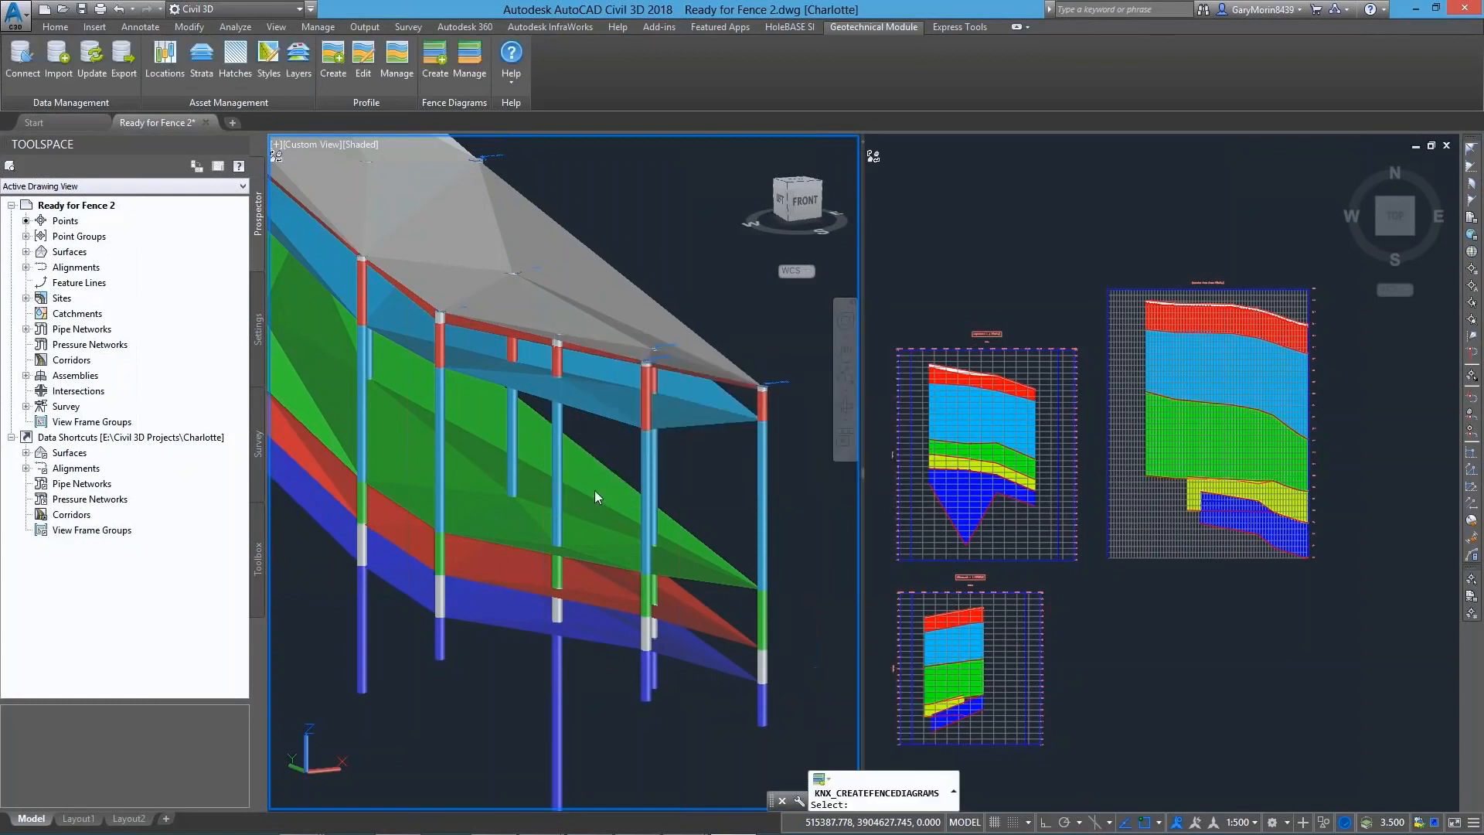
{"action": "left_click", "coordinate": [1074, 585]}
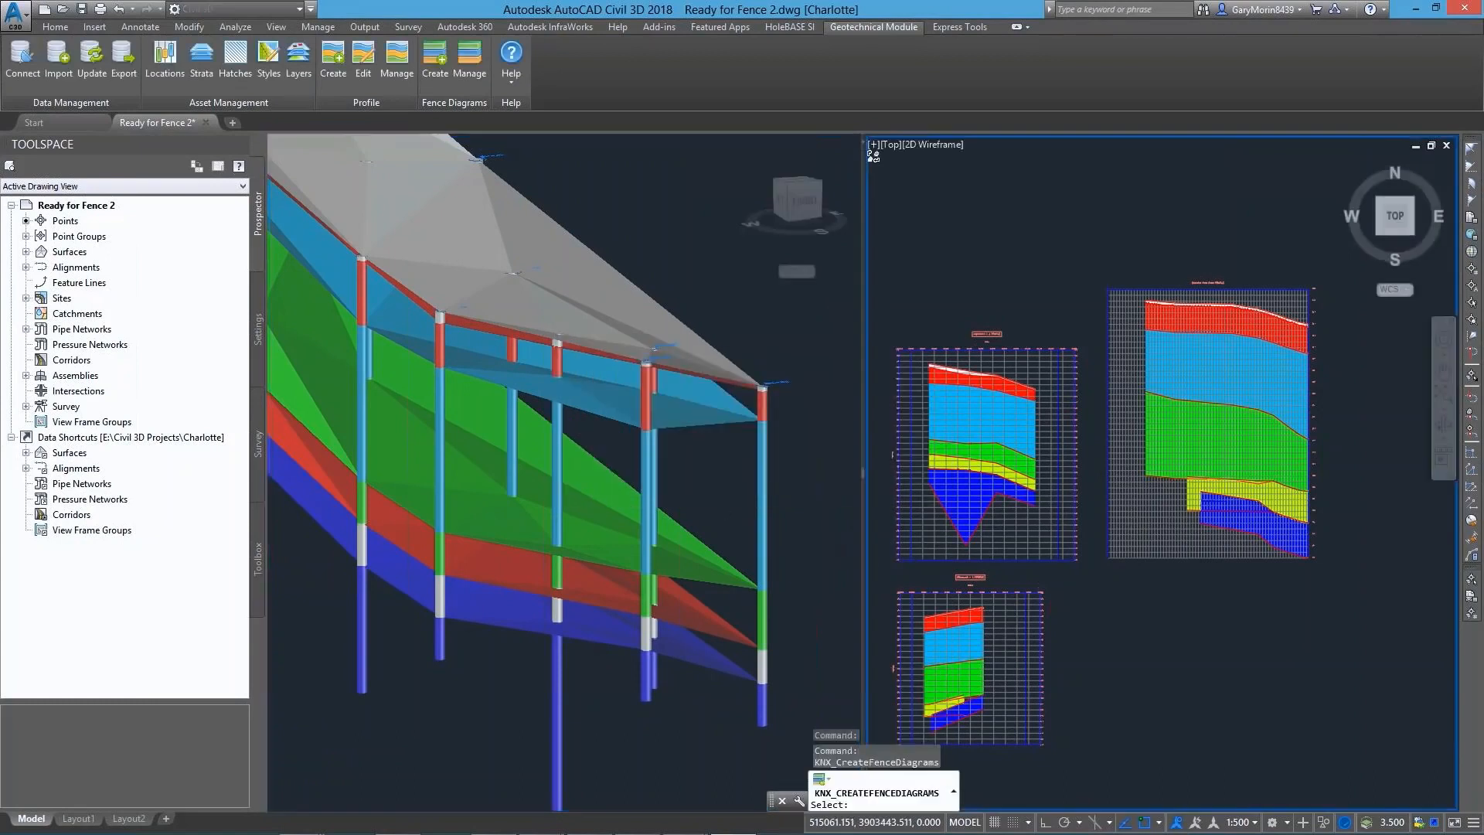
{"action": "left_click", "coordinate": [1052, 559]}
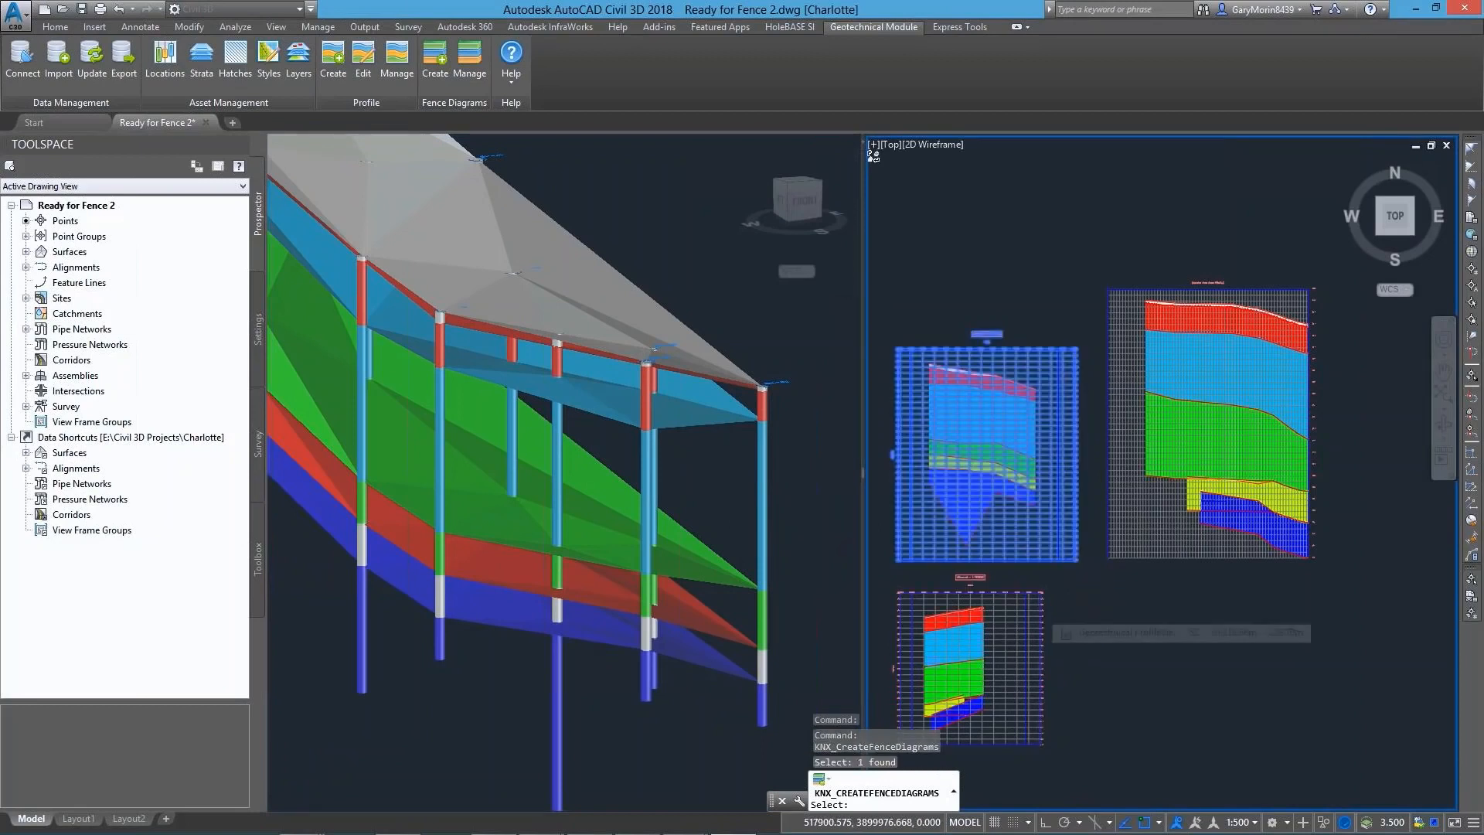
{"action": "left_click", "coordinate": [1041, 612]}
{"action": "key", "text": "Return"}
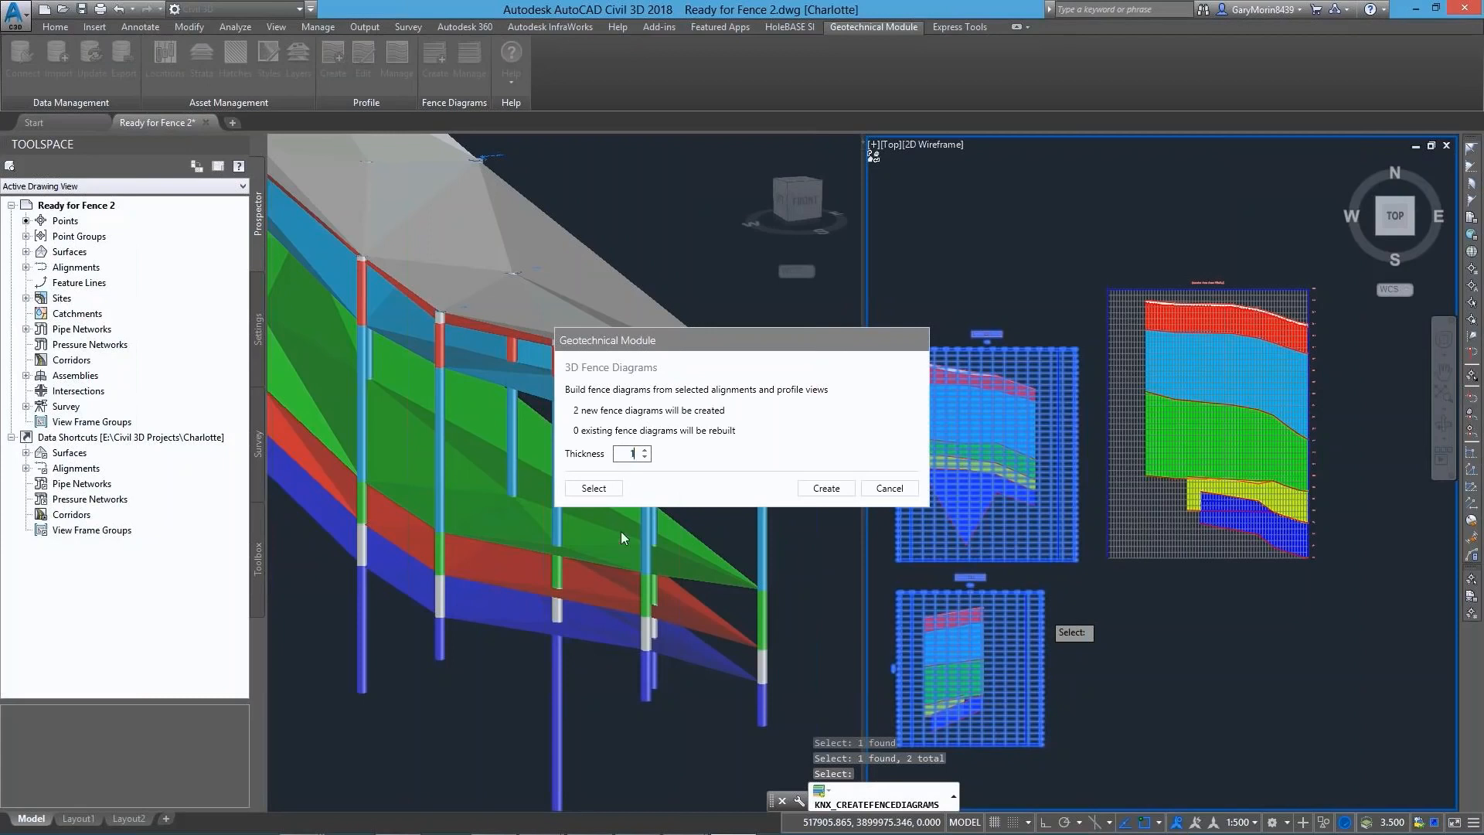
{"action": "left_click", "coordinate": [831, 493]}
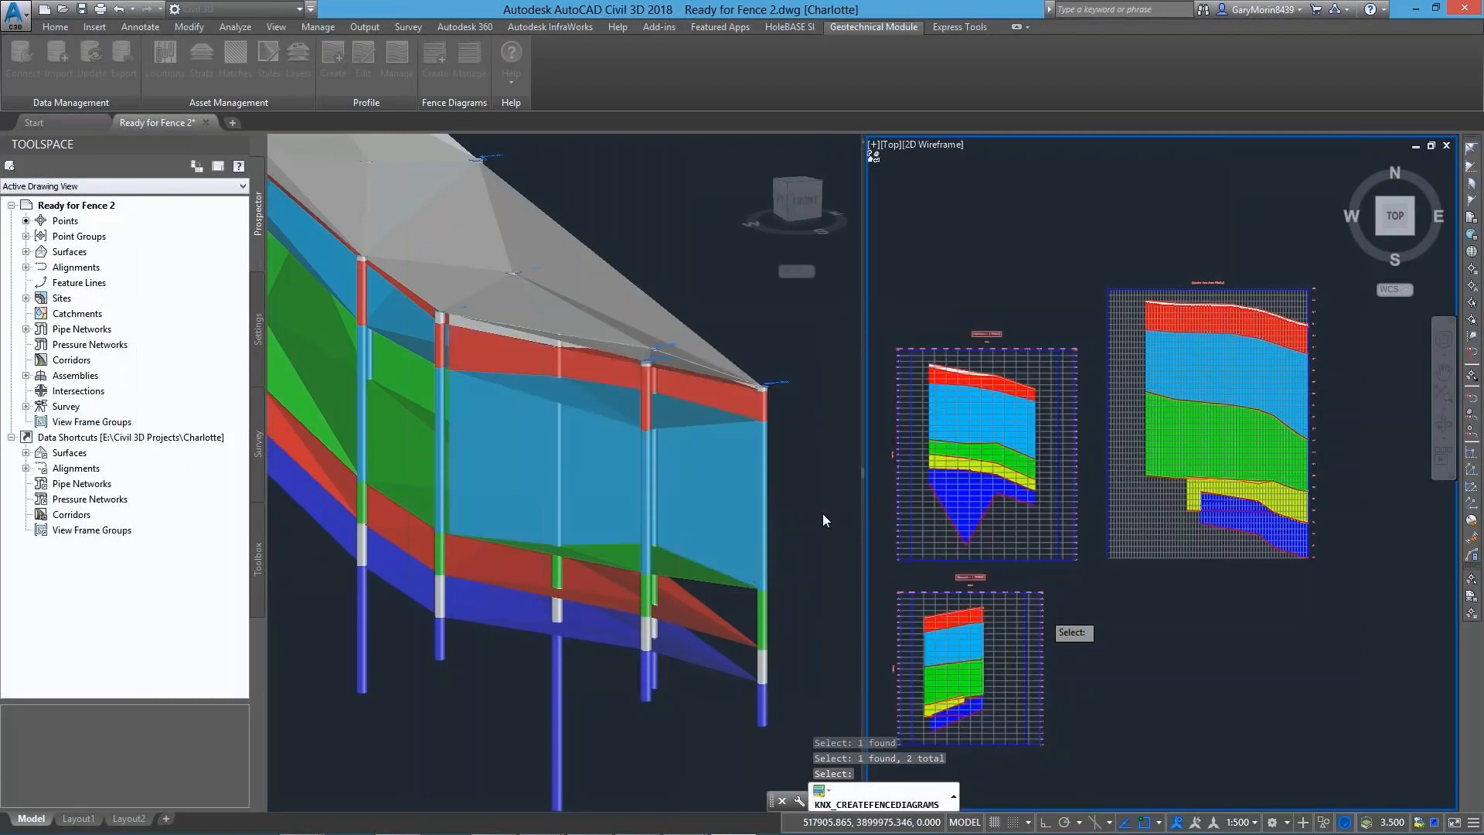
Hide the Topsoil, Sand, CLAY, GRAVEL, Limestone and SHALE strata so only boreholes and fences show, and close the Strata Manager
{"action": "scroll", "coordinate": [504, 544], "scroll_direction": "down", "scroll_amount": 6}
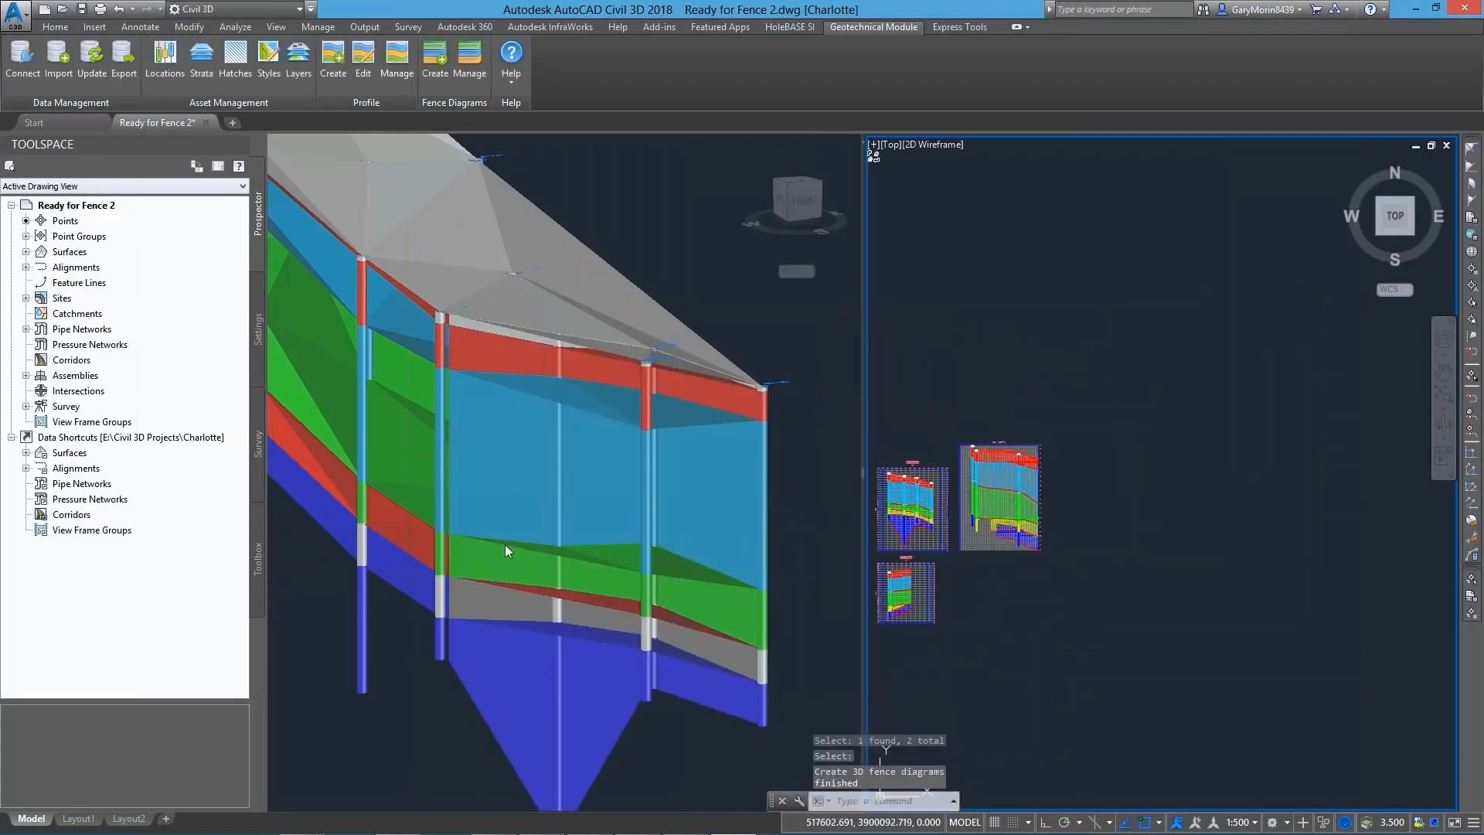
{"action": "left_click", "coordinate": [505, 523]}
{"action": "middle_click_drag", "start_coordinate": [547, 508], "coordinate": [610, 546]}
{"action": "scroll", "coordinate": [463, 371], "scroll_direction": "down", "scroll_amount": 3}
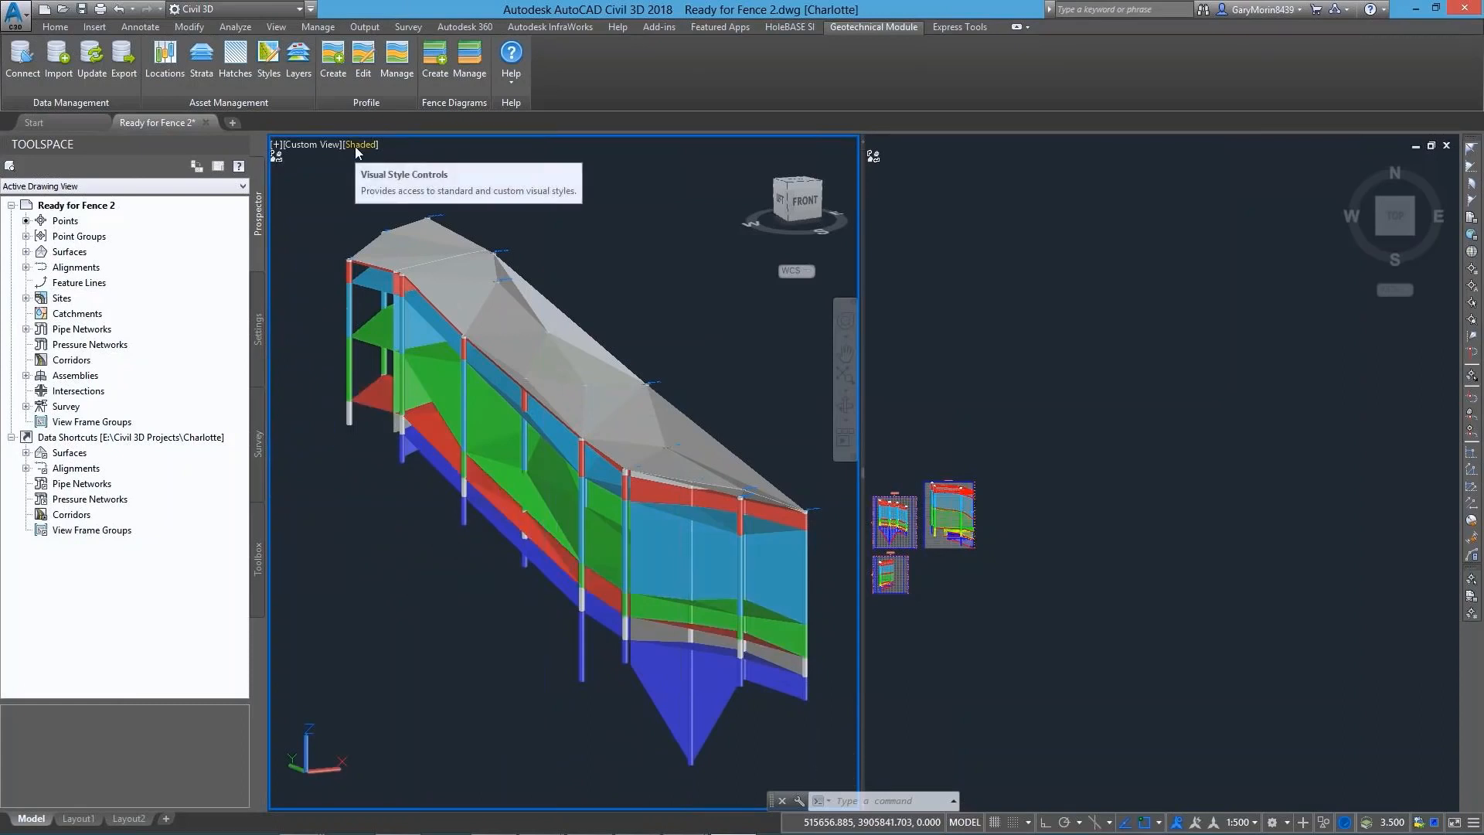
{"action": "left_click", "coordinate": [202, 62]}
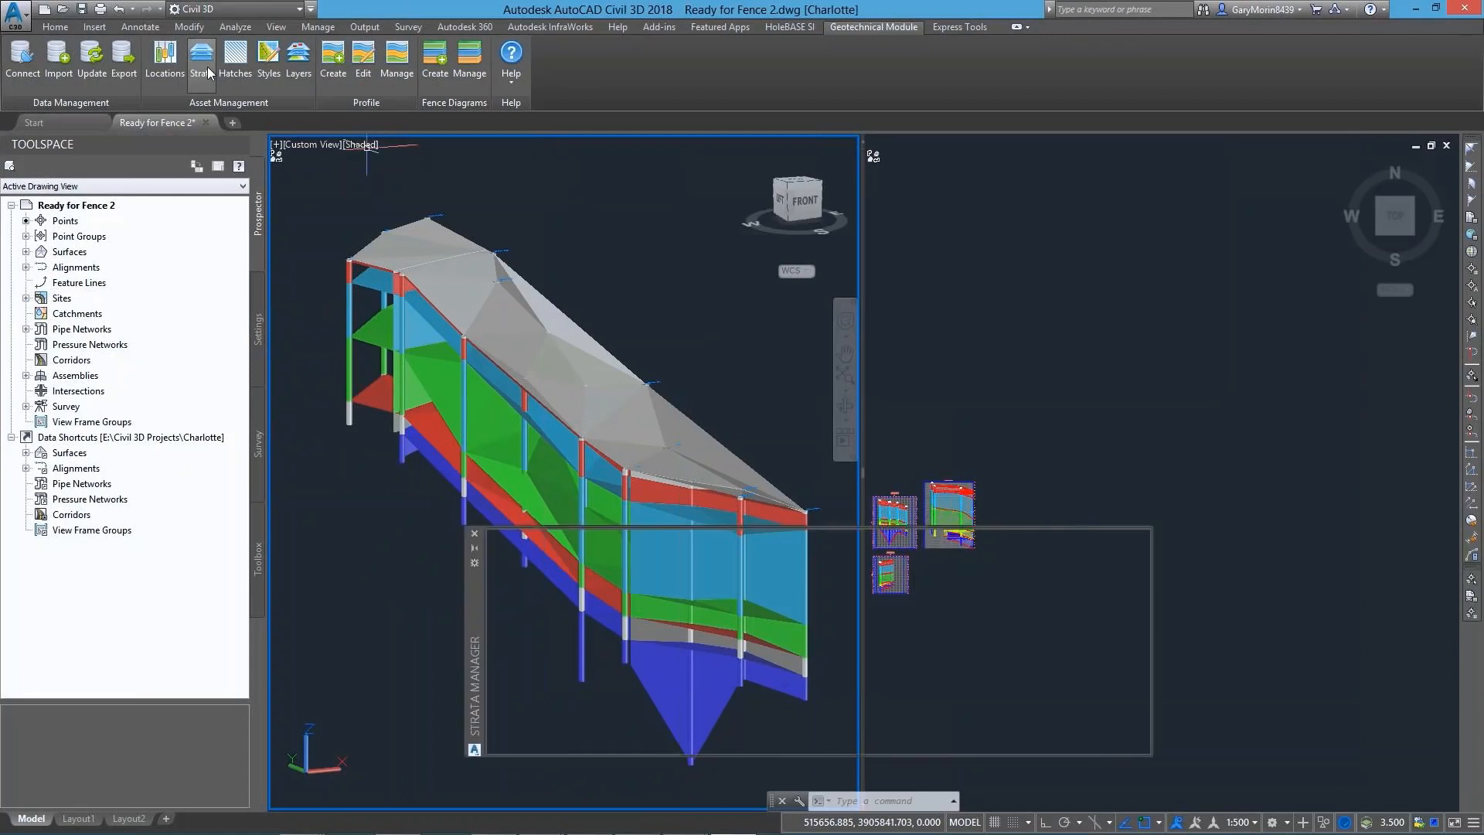
{"action": "left_click", "coordinate": [551, 584]}
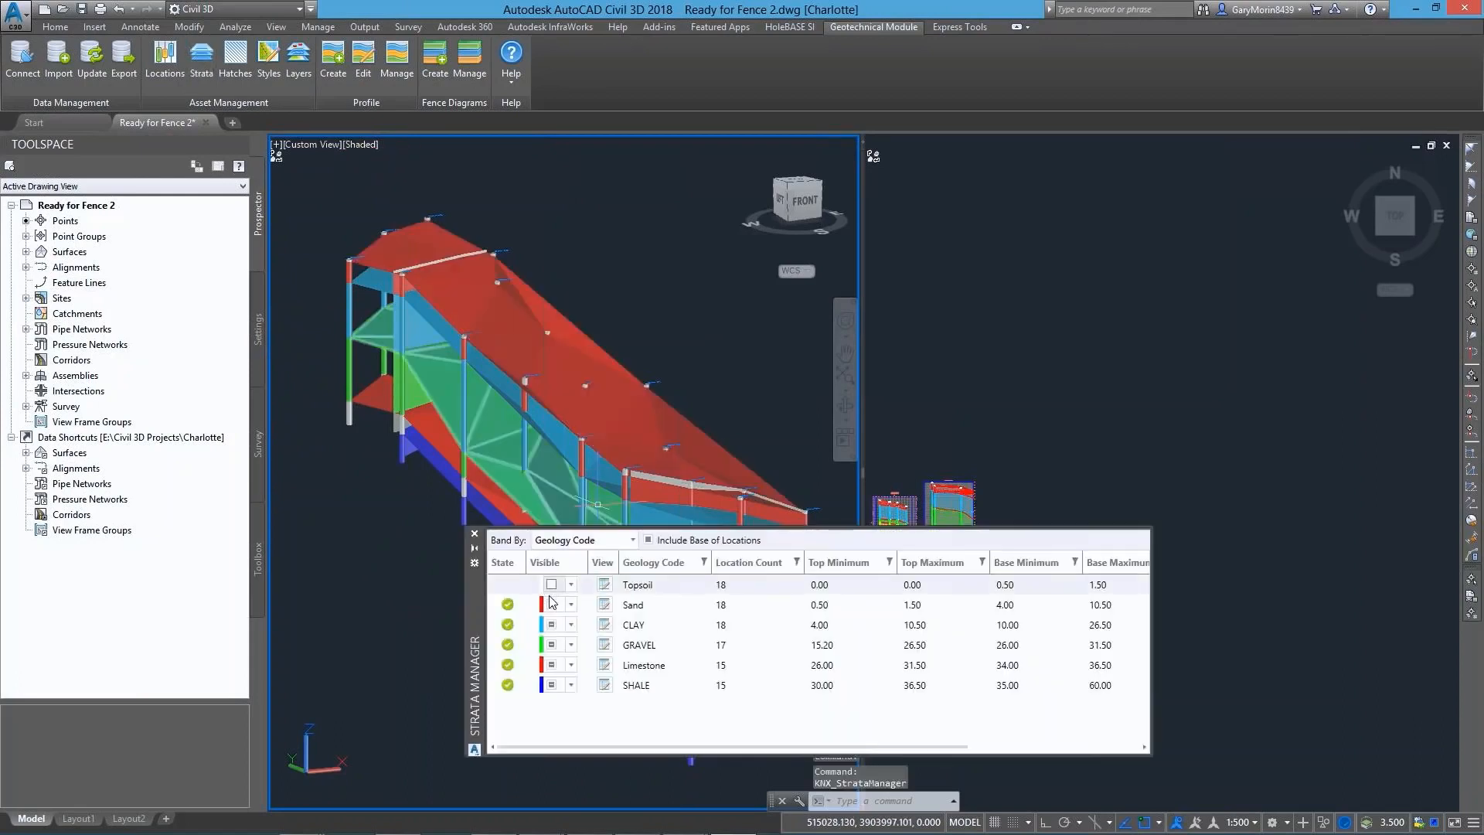
{"action": "left_click", "coordinate": [551, 604]}
{"action": "left_click", "coordinate": [551, 625]}
{"action": "left_click", "coordinate": [551, 645]}
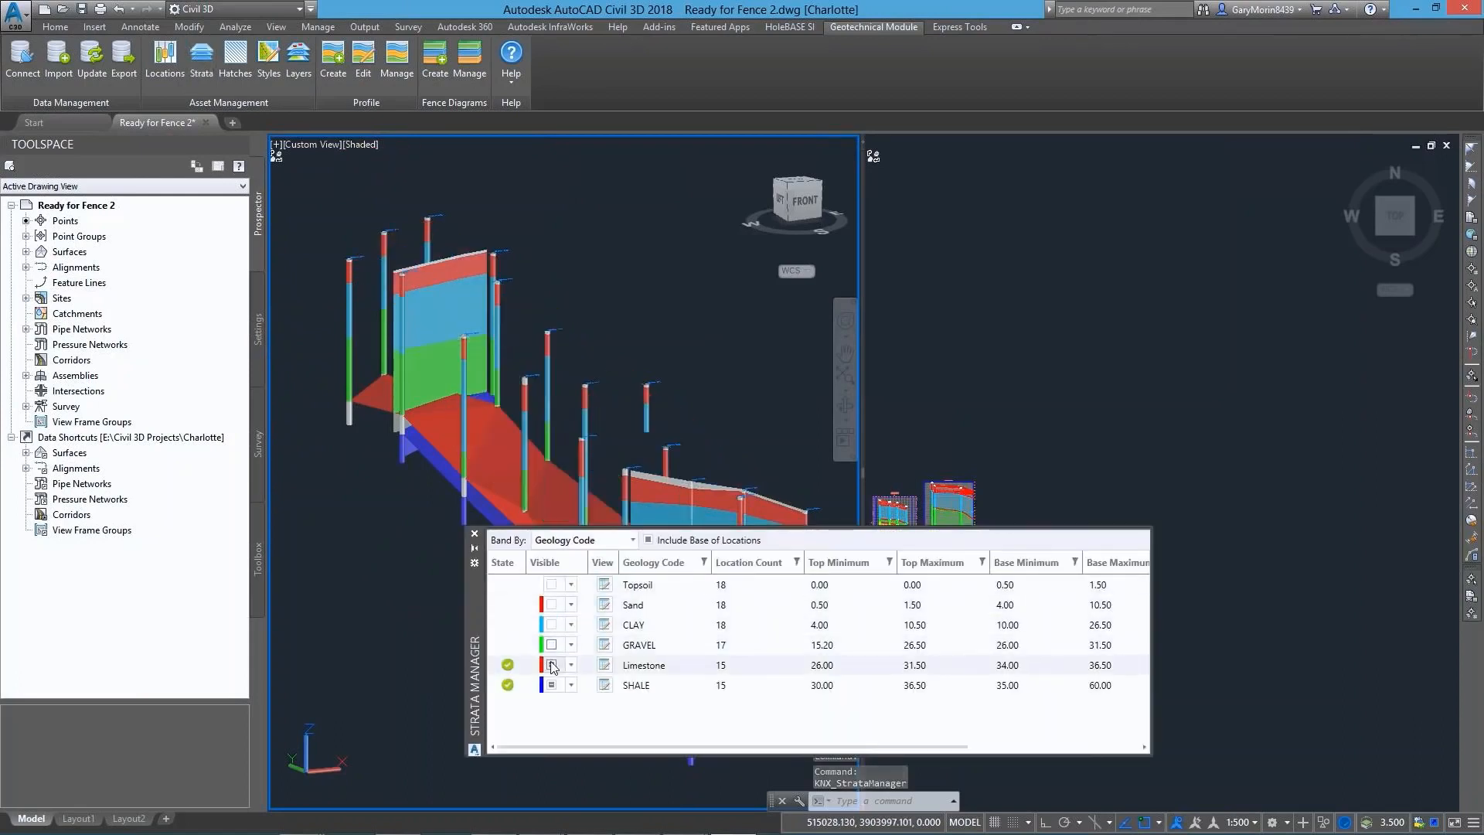
{"action": "left_click", "coordinate": [551, 665]}
{"action": "left_click", "coordinate": [551, 685]}
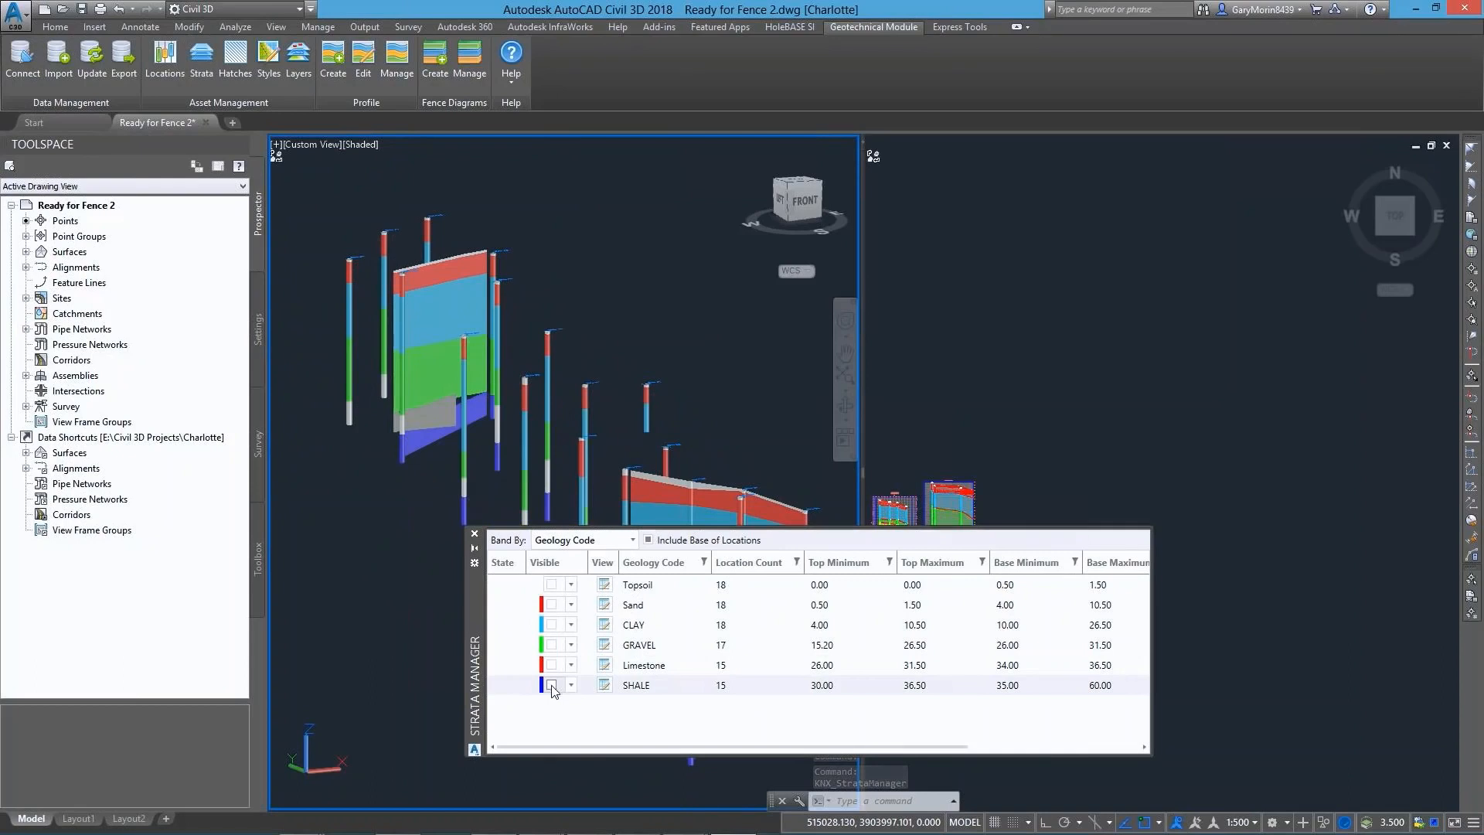
{"action": "left_click", "coordinate": [474, 533]}
Switch the 3D viewport to the Top view, frame the alignments, and bring the existing profile views into view
{"action": "middle_click_drag", "start_coordinate": [586, 568], "coordinate": [597, 629], "text": "shift"}
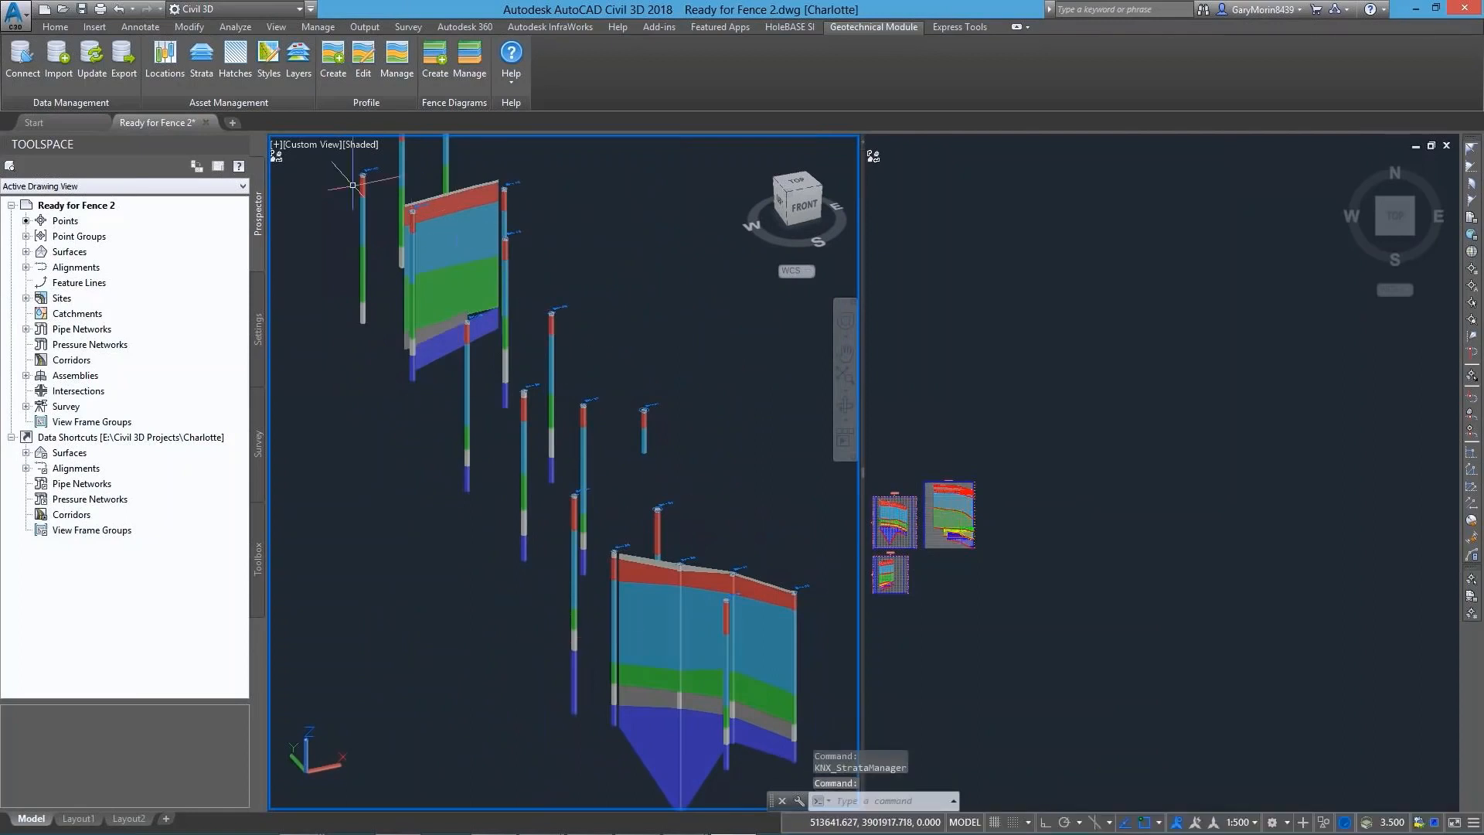
{"action": "left_click", "coordinate": [313, 145]}
{"action": "left_click", "coordinate": [354, 184]}
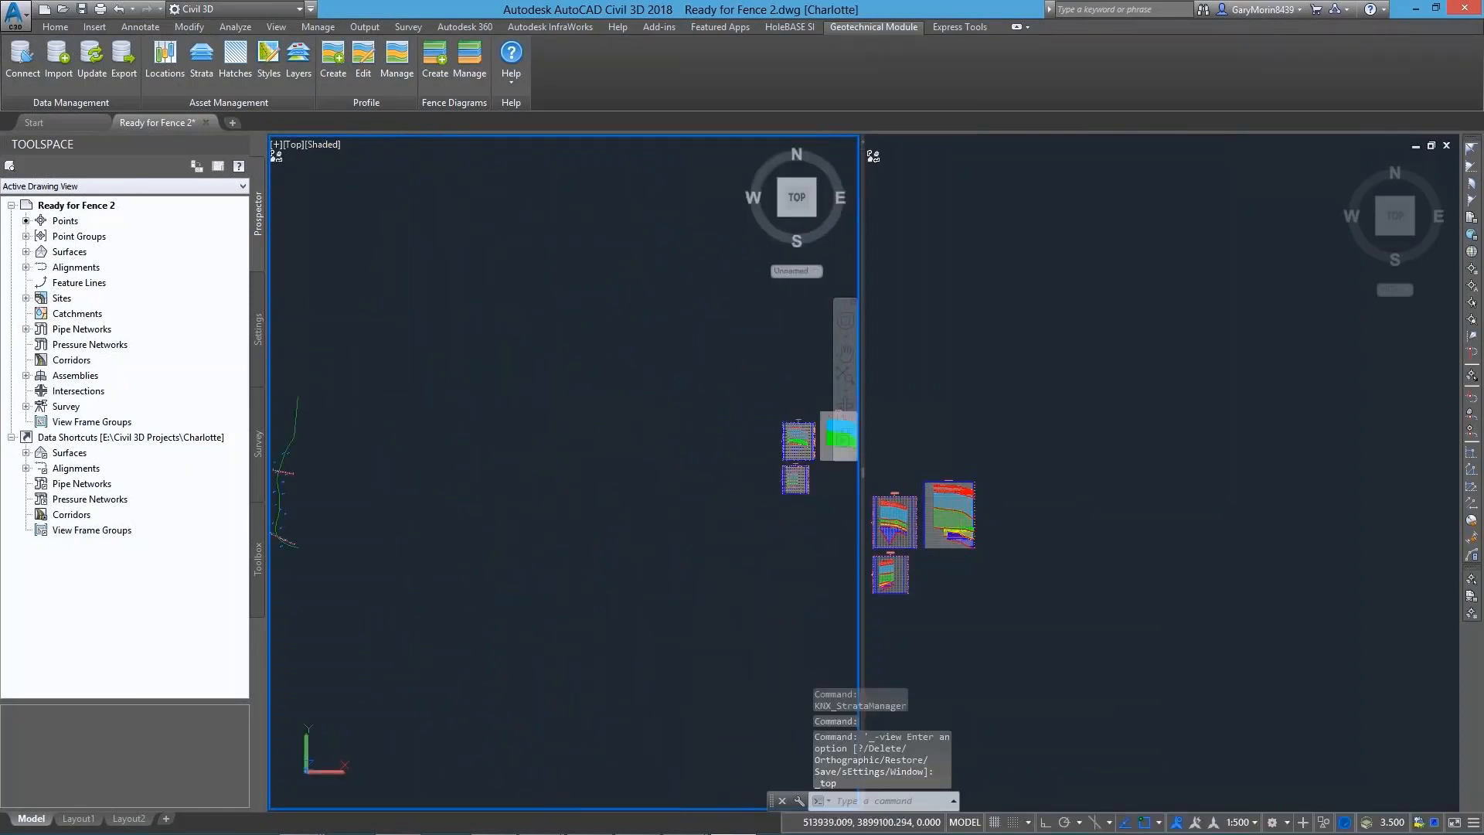
{"action": "scroll", "coordinate": [487, 520], "scroll_direction": "up", "scroll_amount": 6}
{"action": "middle_click_drag", "start_coordinate": [490, 490], "coordinate": [563, 515]}
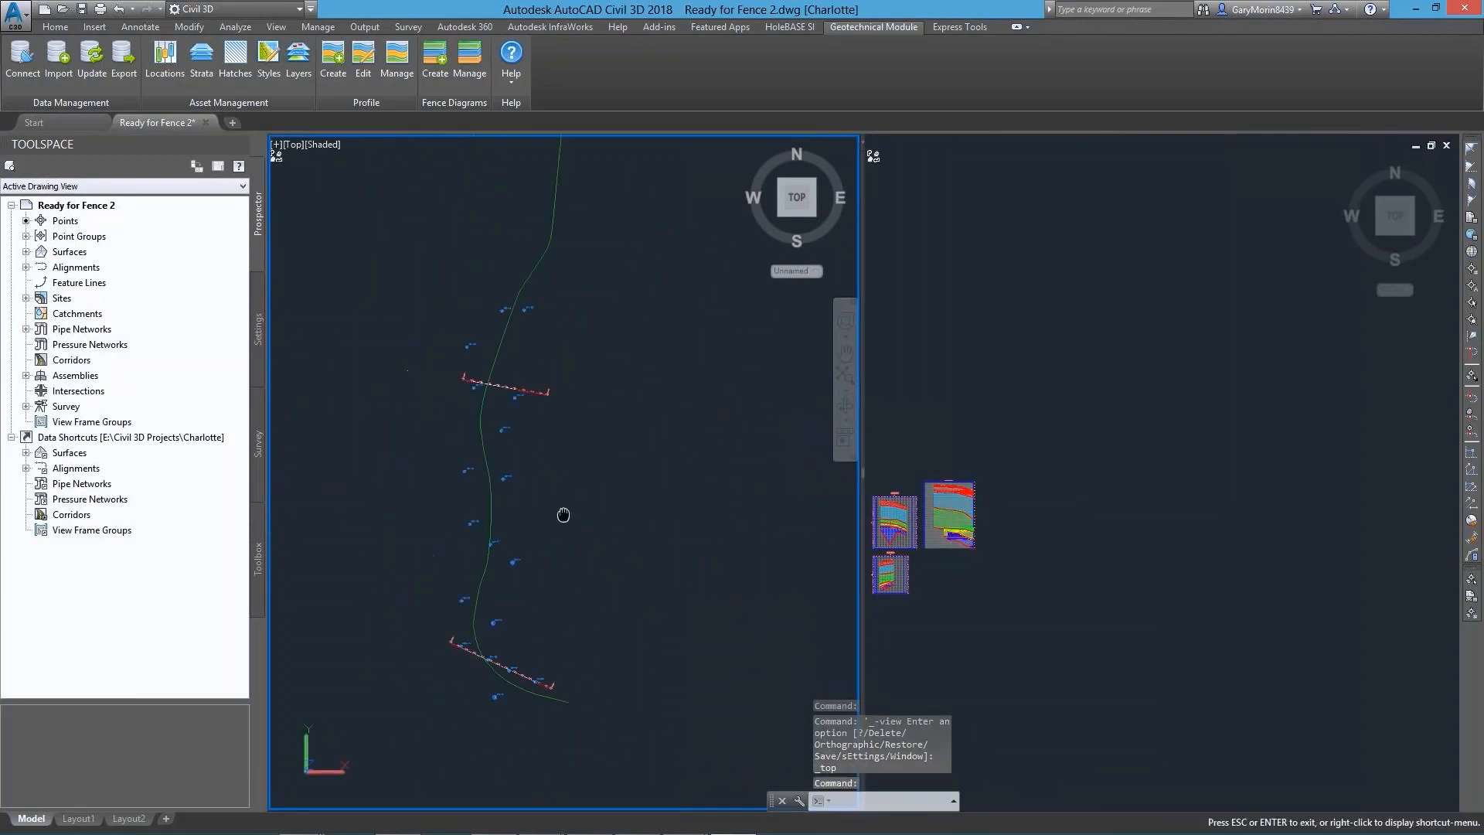
{"action": "left_click_drag", "start_coordinate": [564, 515], "coordinate": [598, 517]}
{"action": "key", "text": "Escape"}
{"action": "left_click", "coordinate": [907, 604]}
{"action": "scroll", "coordinate": [995, 597], "scroll_direction": "up", "scroll_amount": 4}
{"action": "middle_click_drag", "start_coordinate": [1103, 549], "coordinate": [1173, 534]}
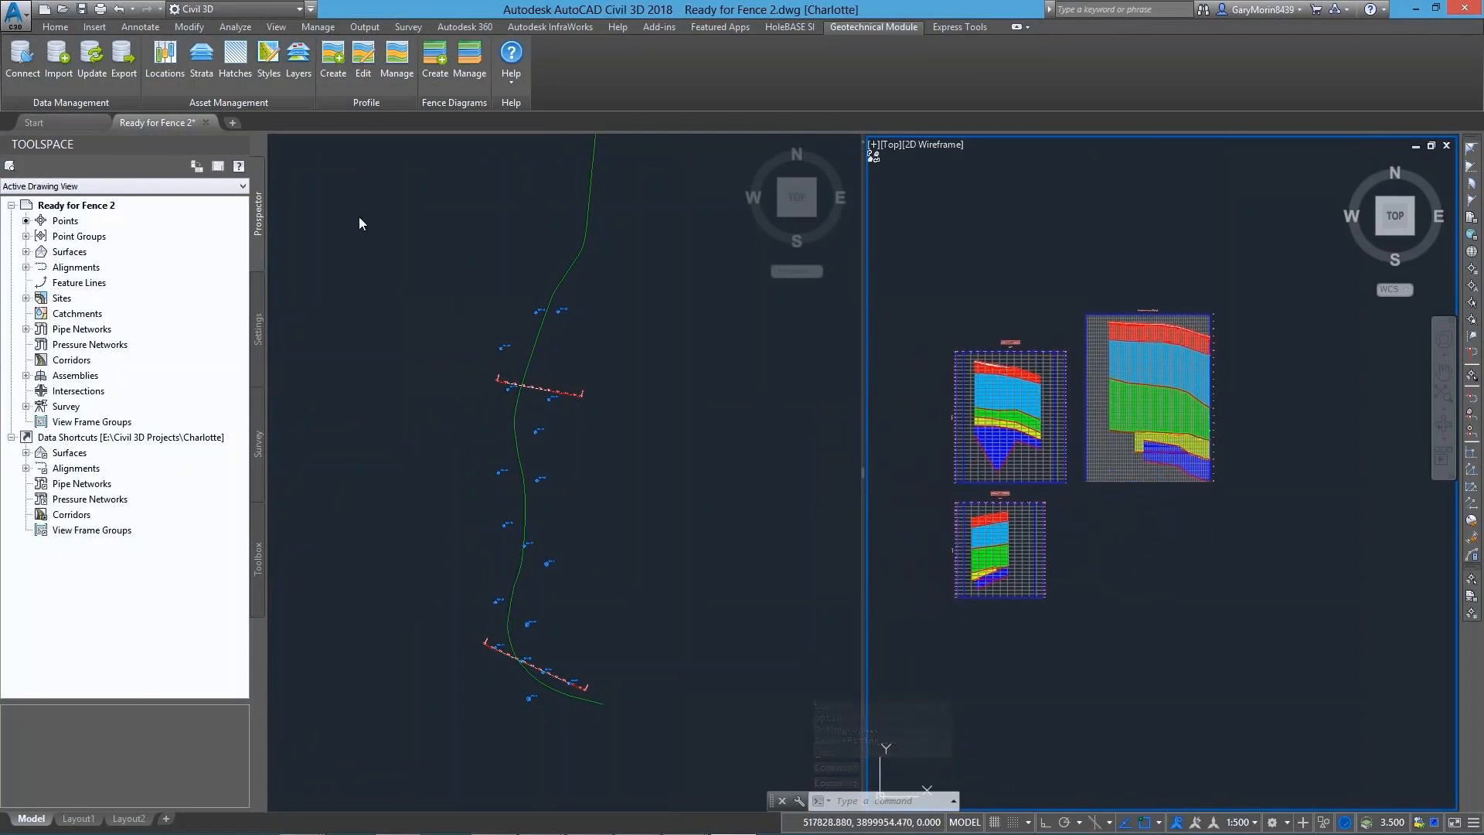
Create a geotechnical profile view of the West Trade Street alignment in the Major Grids style, inserted above the existing profile views
{"action": "left_click", "coordinate": [335, 66]}
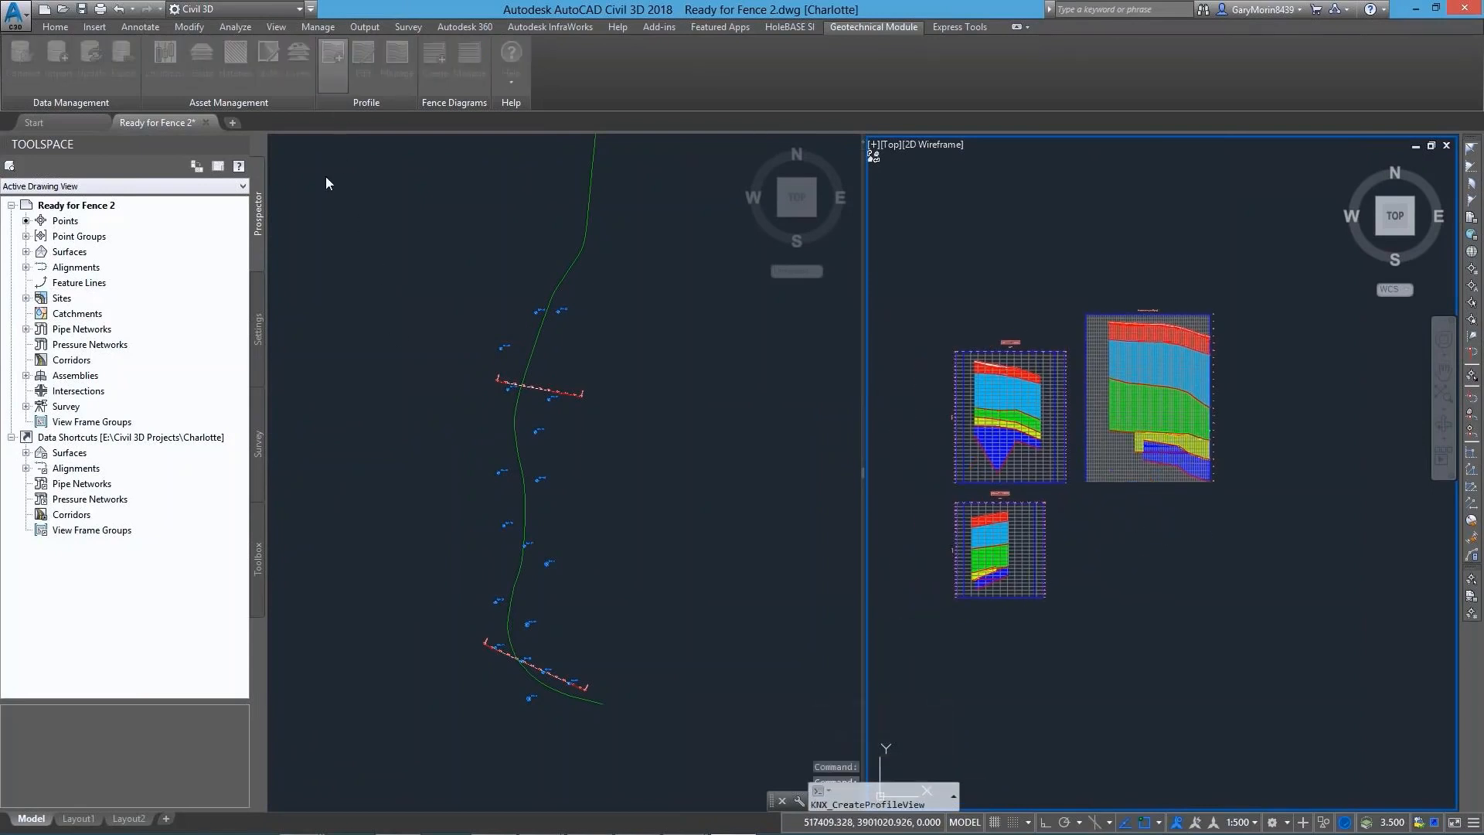
{"action": "left_click", "coordinate": [905, 384]}
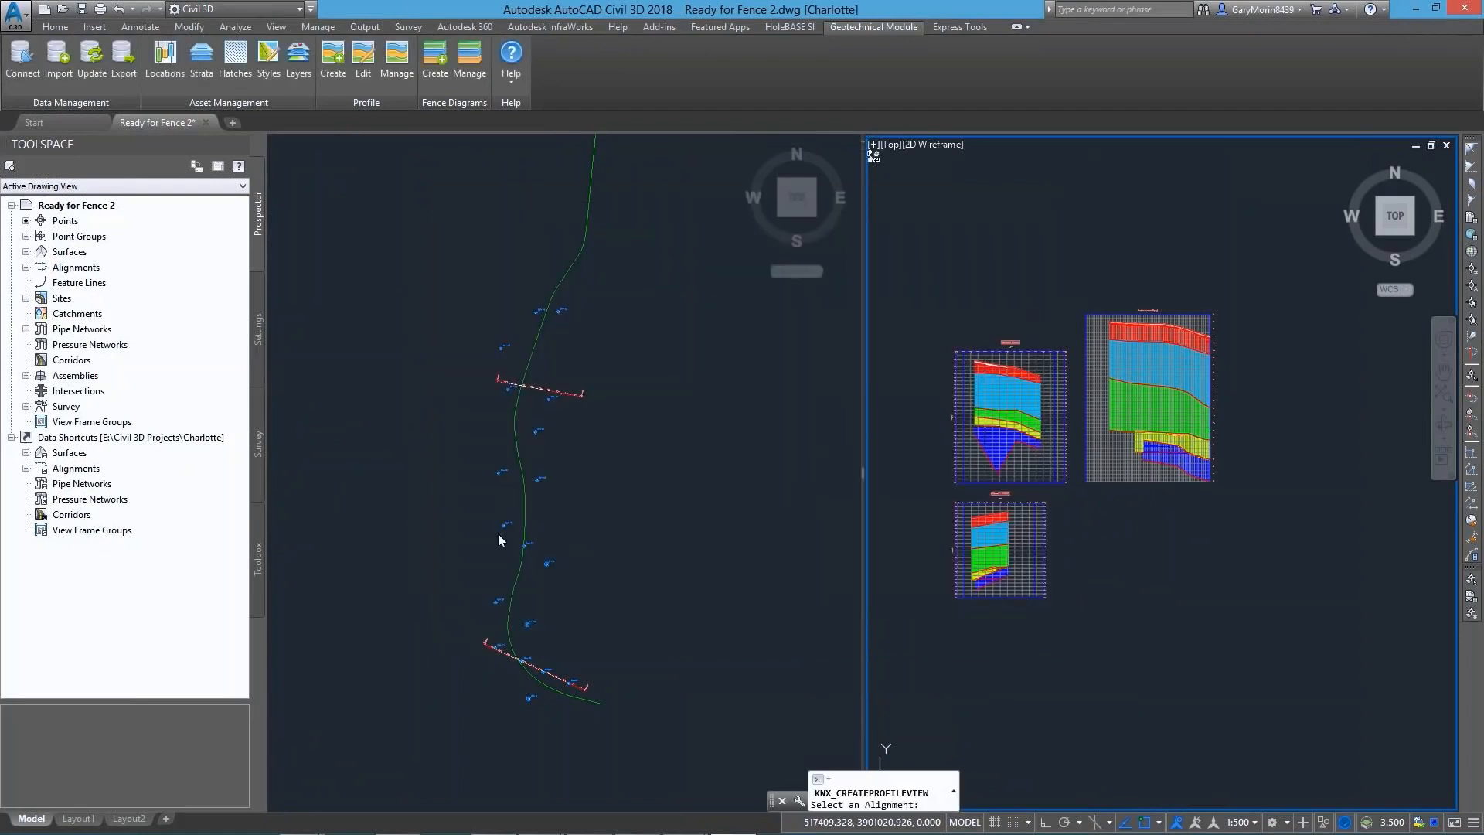
{"action": "left_click", "coordinate": [523, 525]}
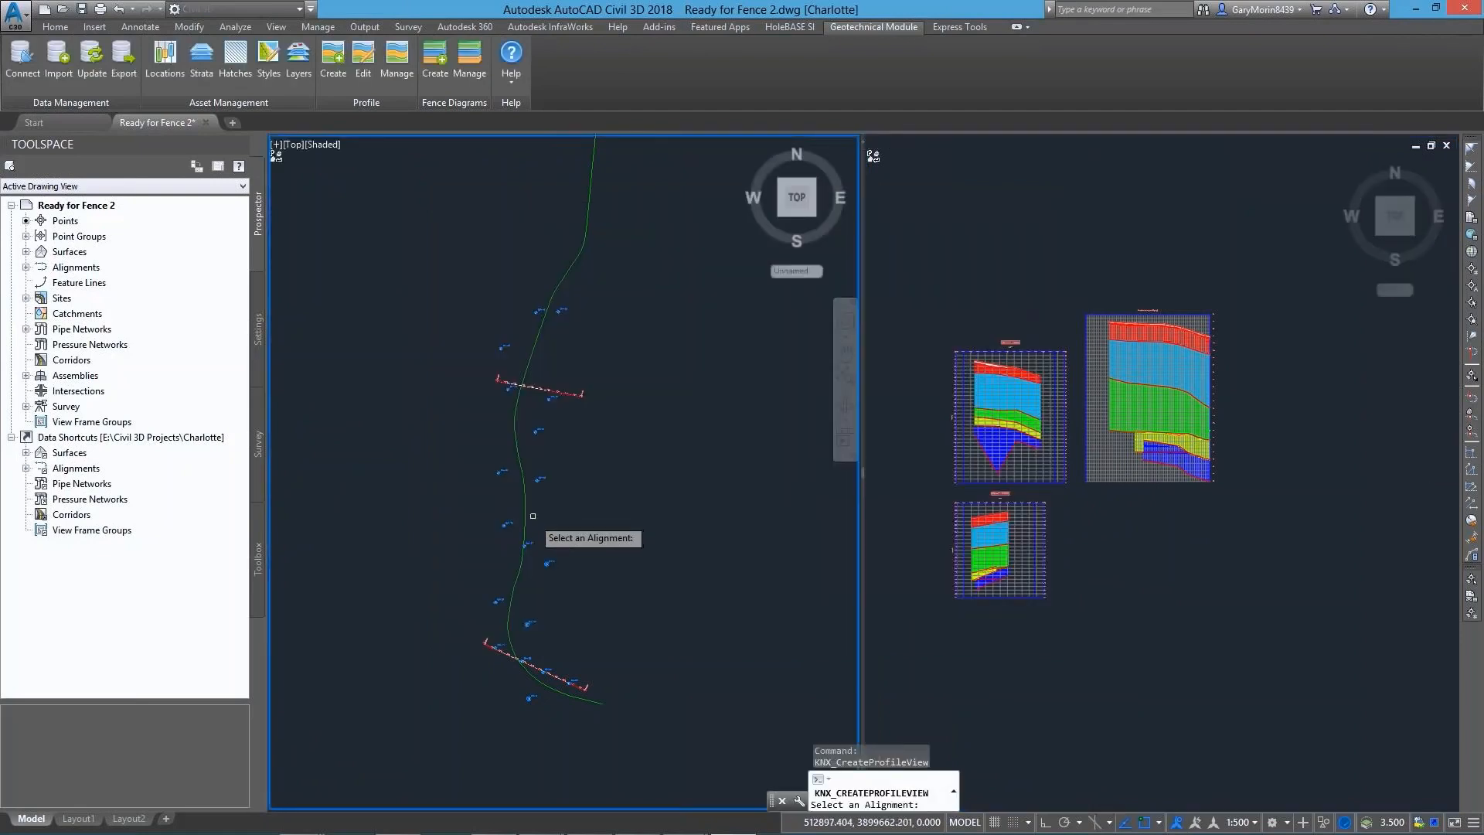
{"action": "left_click", "coordinate": [518, 524]}
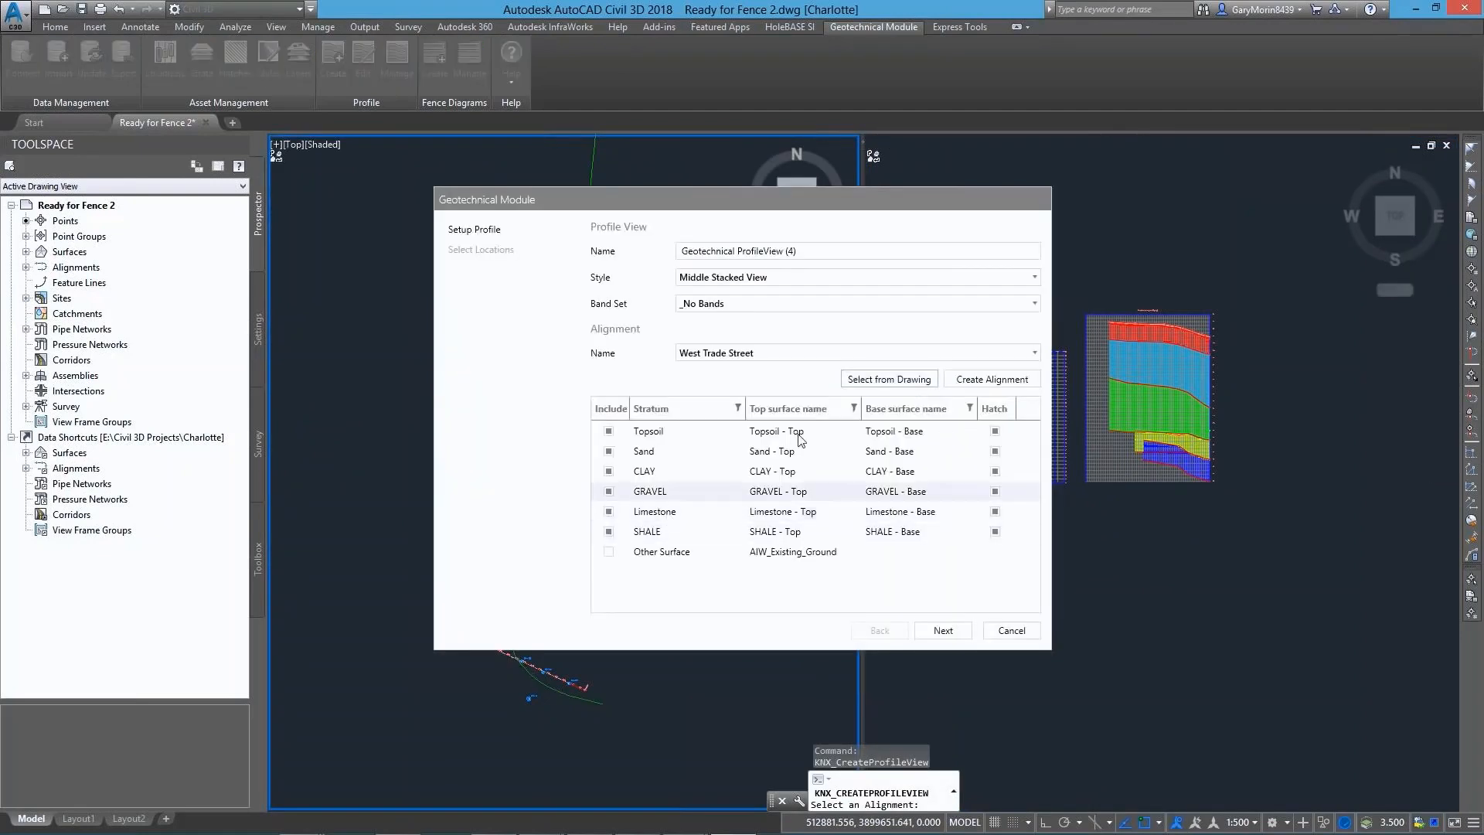
{"action": "left_click", "coordinate": [708, 280]}
{"action": "left_click", "coordinate": [704, 354]}
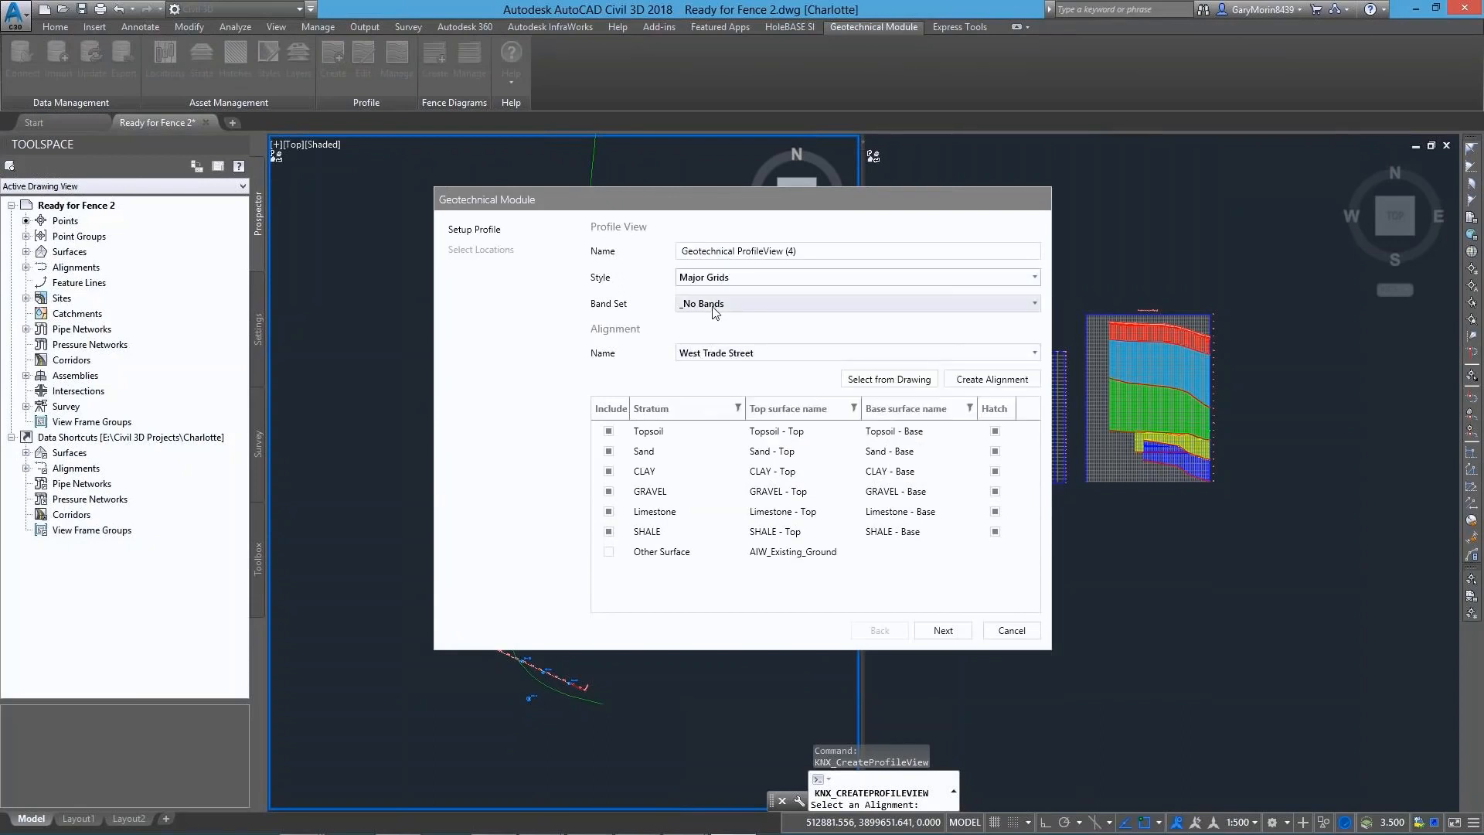
{"action": "left_click", "coordinate": [942, 630]}
{"action": "left_click", "coordinate": [941, 631]}
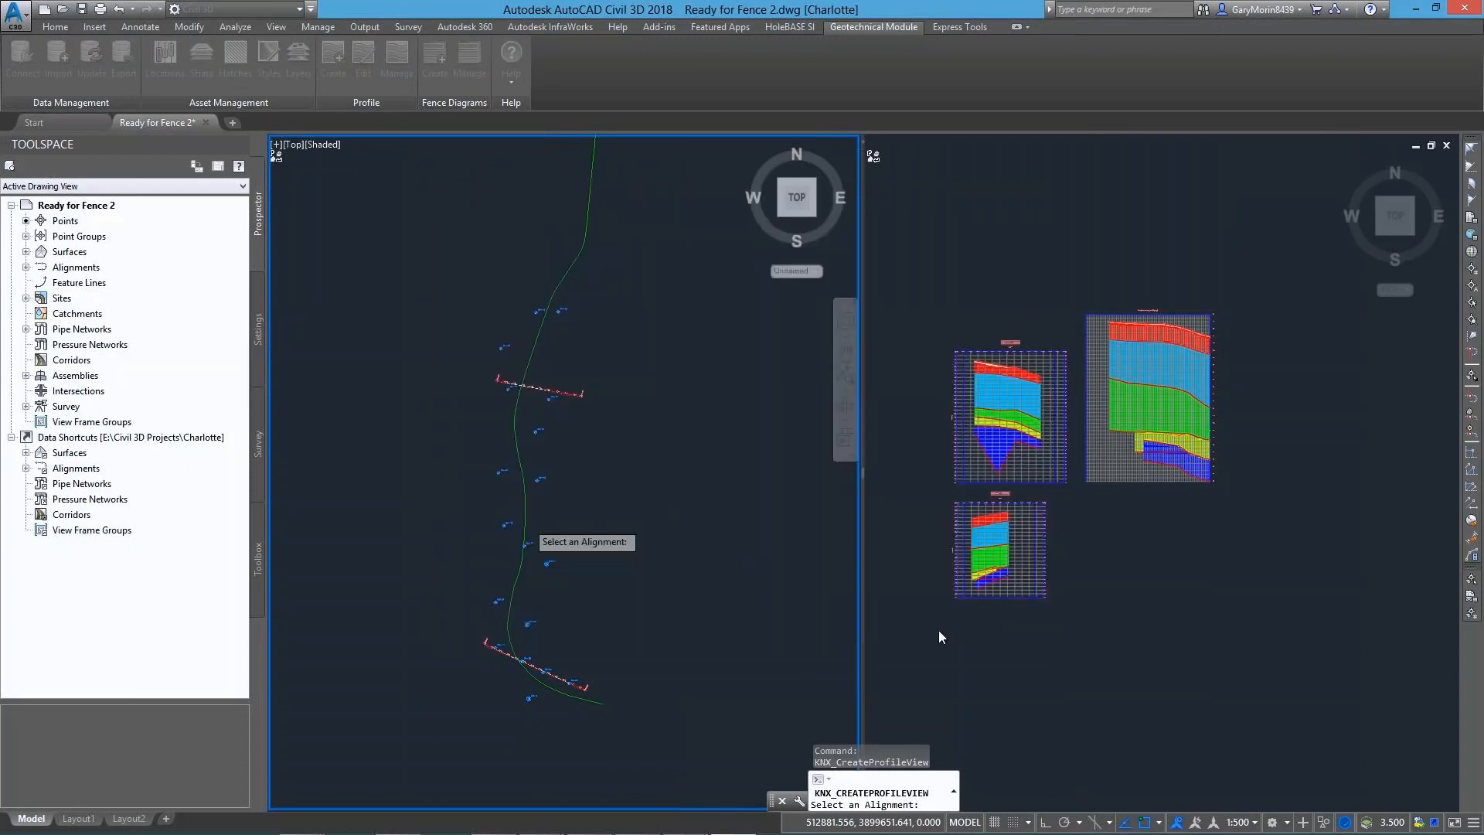
{"action": "left_click", "coordinate": [947, 260]}
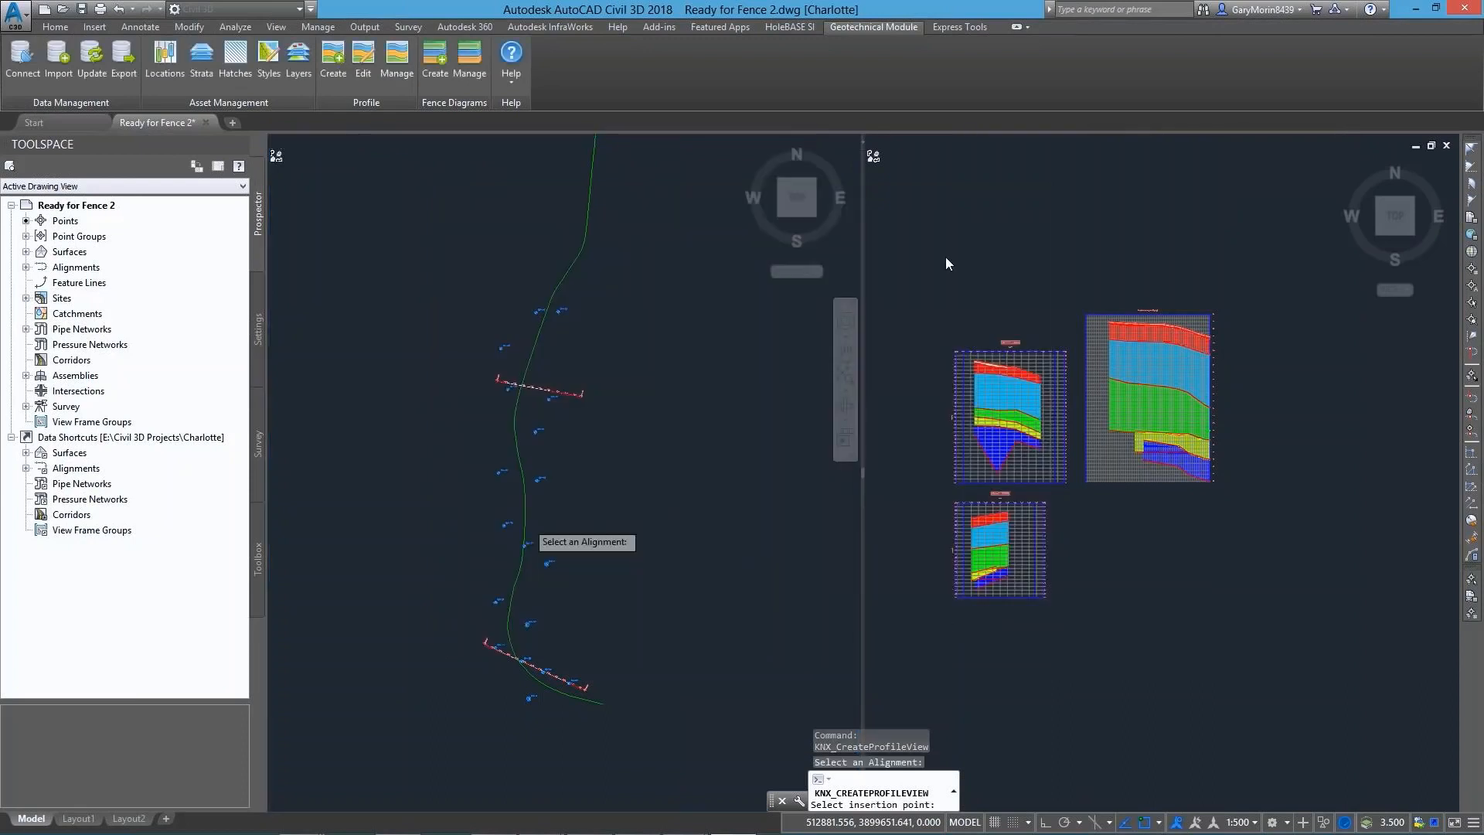
{"action": "left_click", "coordinate": [954, 271]}
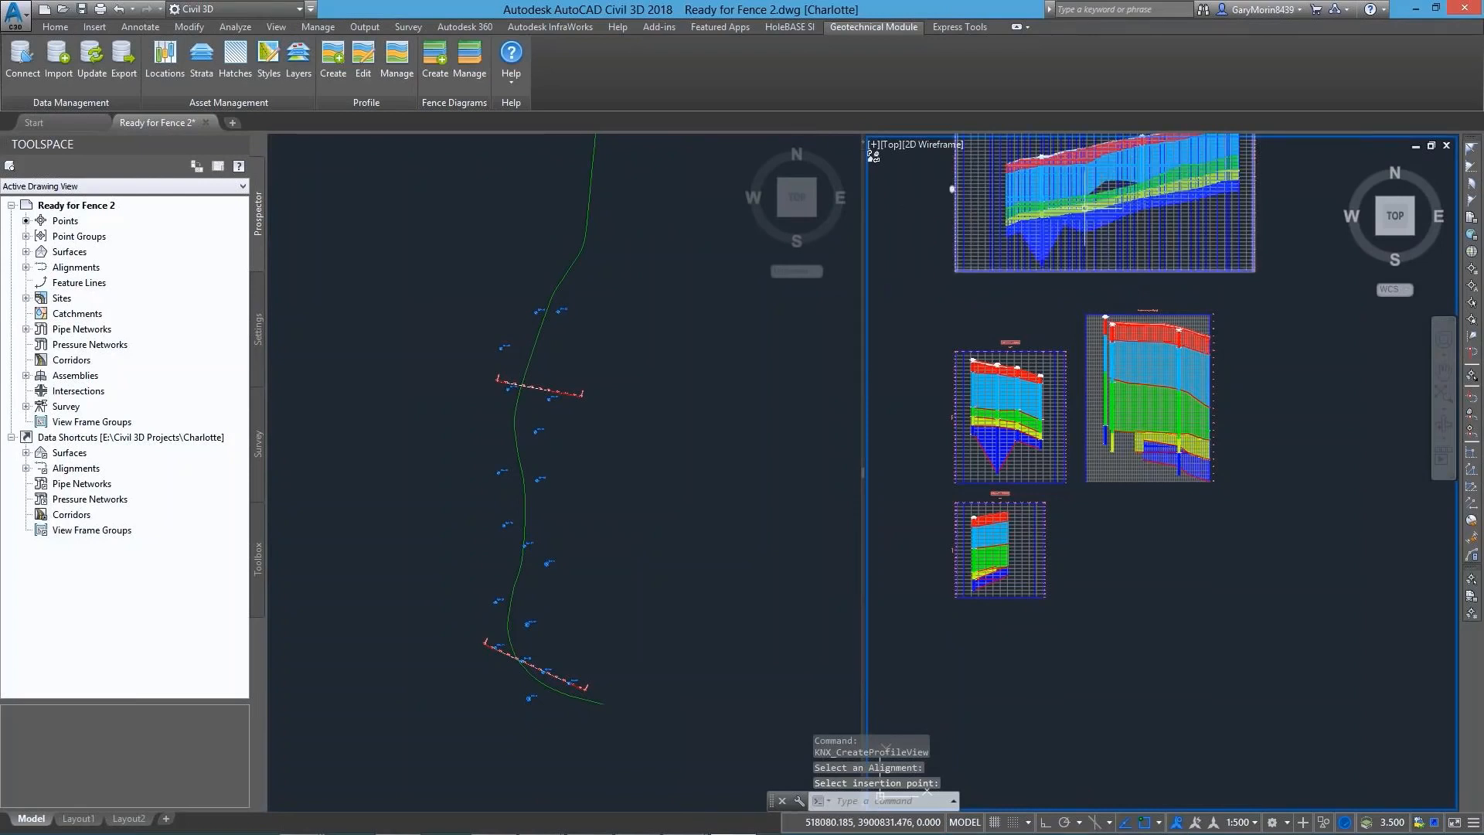
Create 3D fence diagrams from the new West Trade Street profile view and the large profile view below it
{"action": "left_click", "coordinate": [435, 69]}
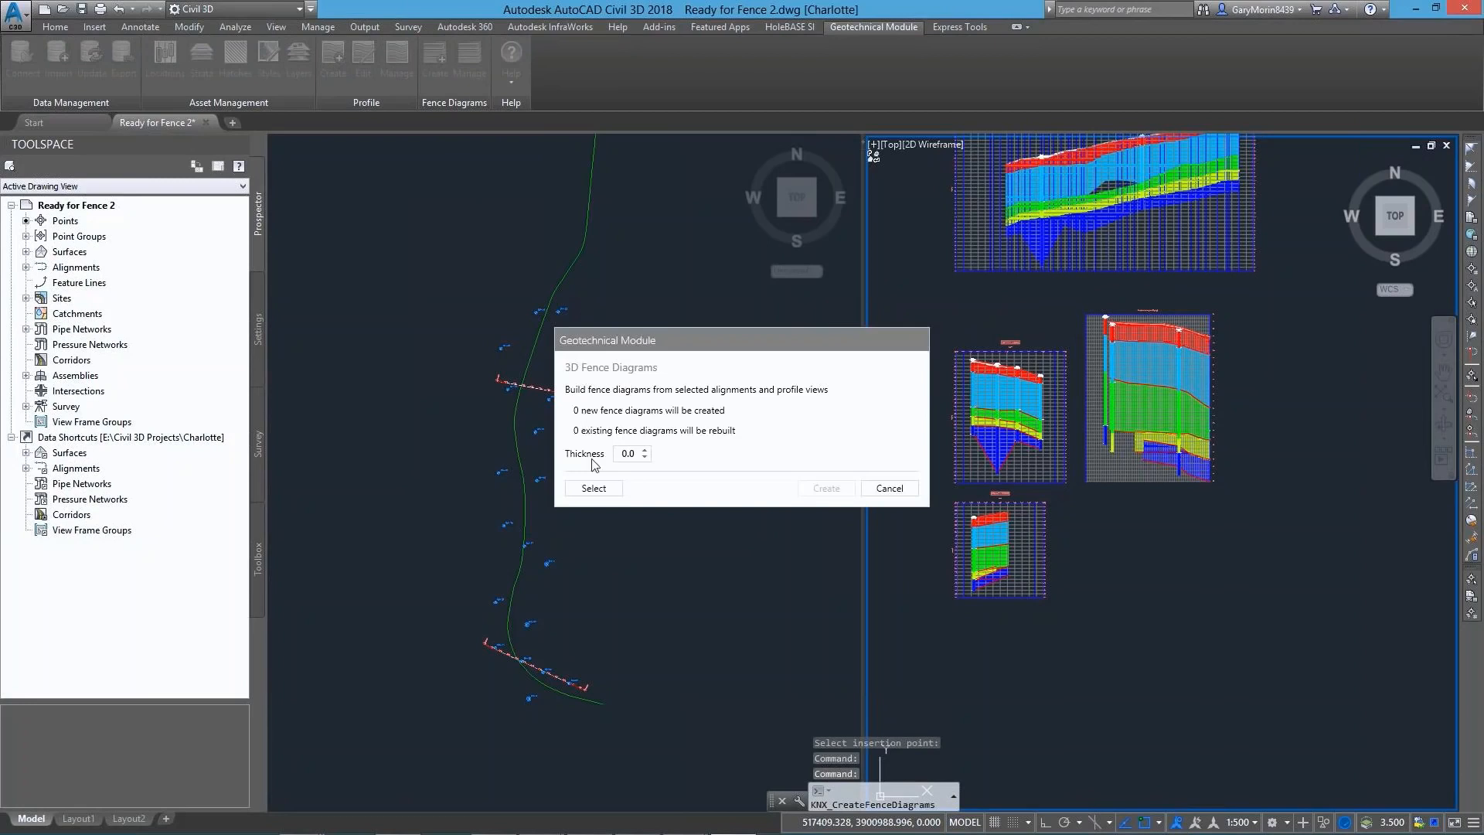
{"action": "left_click", "coordinate": [594, 487]}
{"action": "left_click", "coordinate": [1257, 529]}
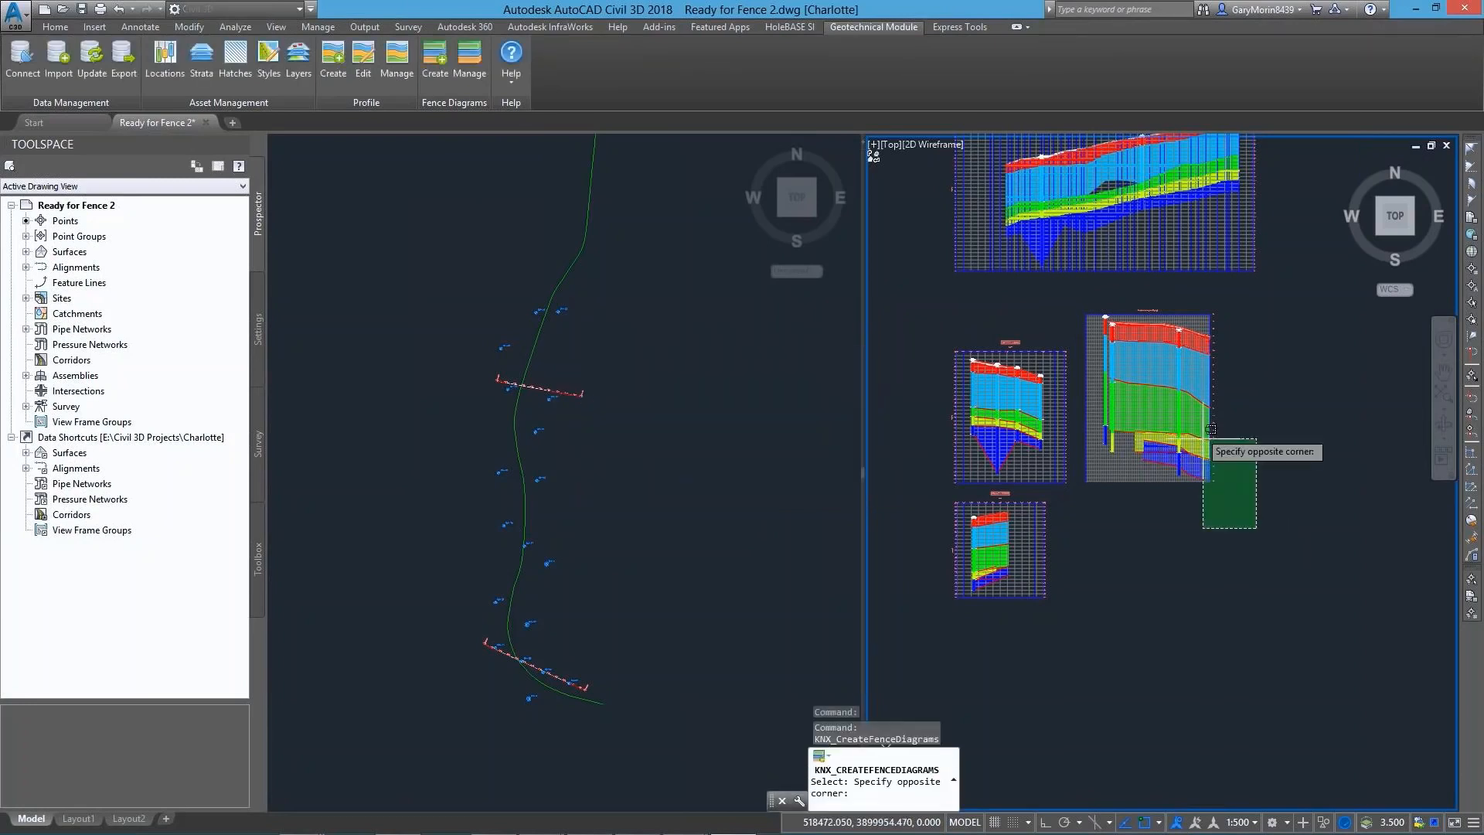
{"action": "left_click", "coordinate": [1122, 256]}
{"action": "key", "text": "Return"}
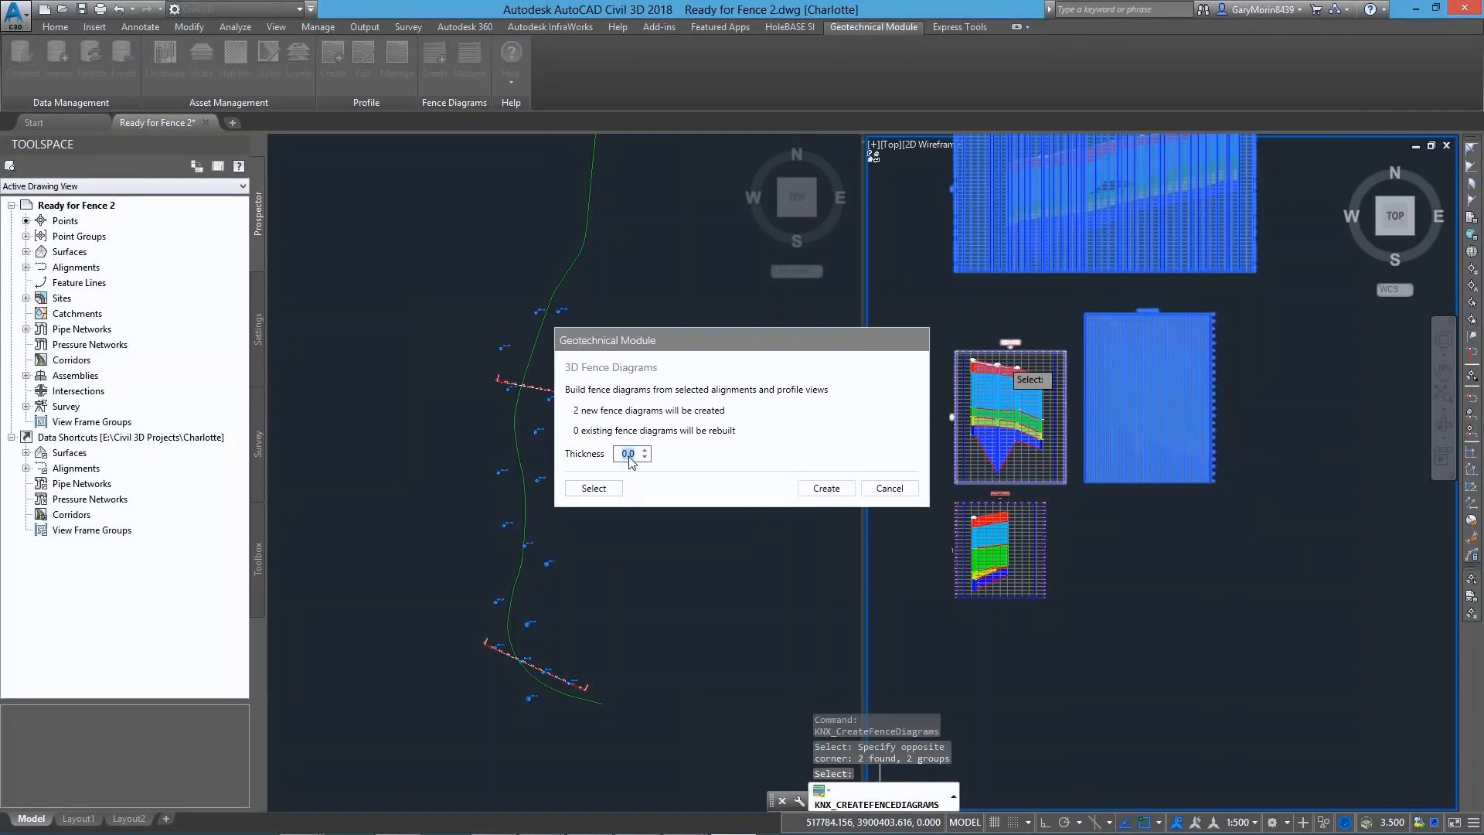
{"action": "left_click", "coordinate": [821, 488]}
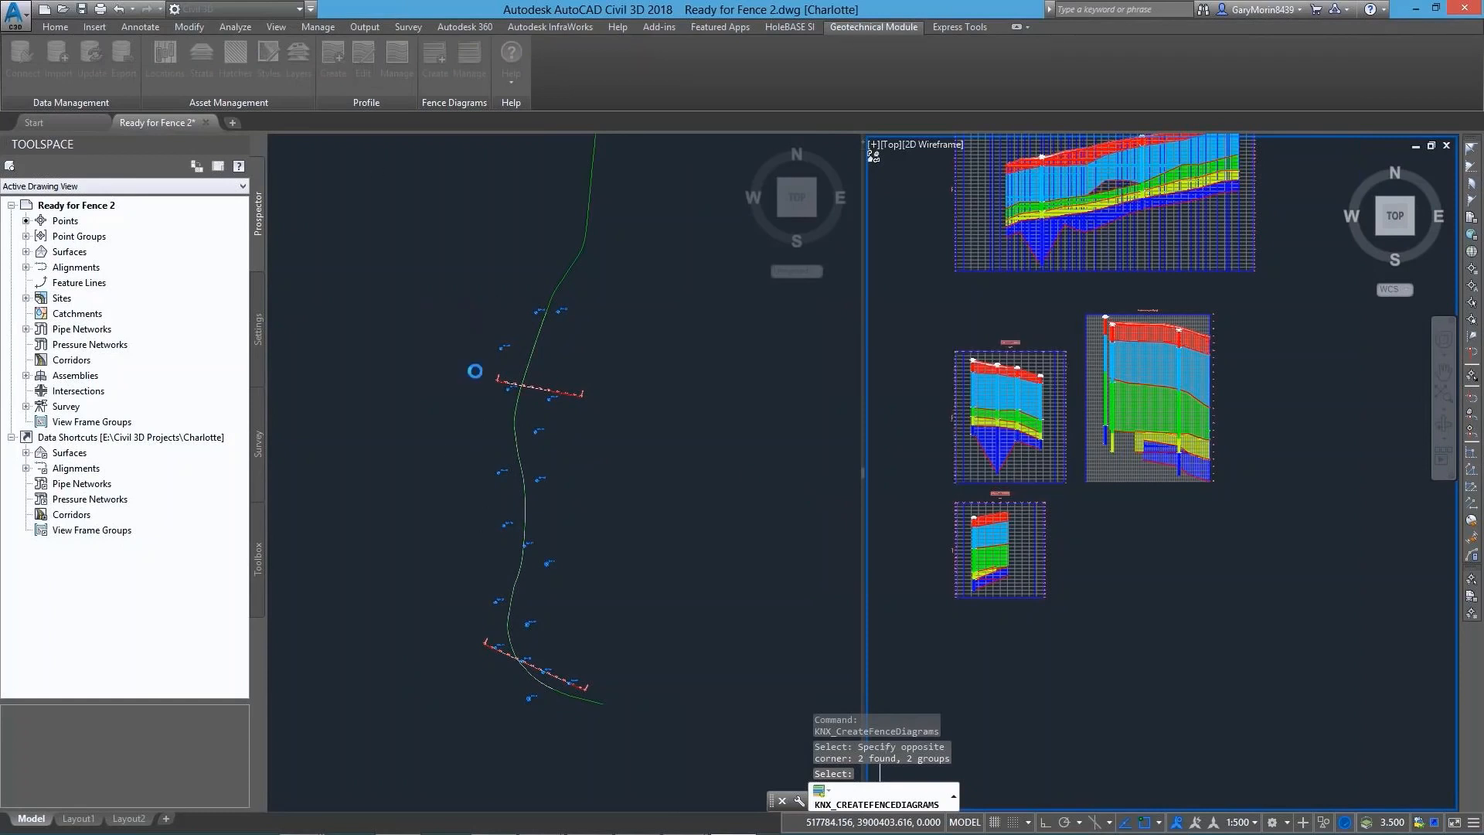
Examine the fence diagrams and boreholes in 3D, close up from an oblique side angle
{"action": "left_click", "coordinate": [473, 371]}
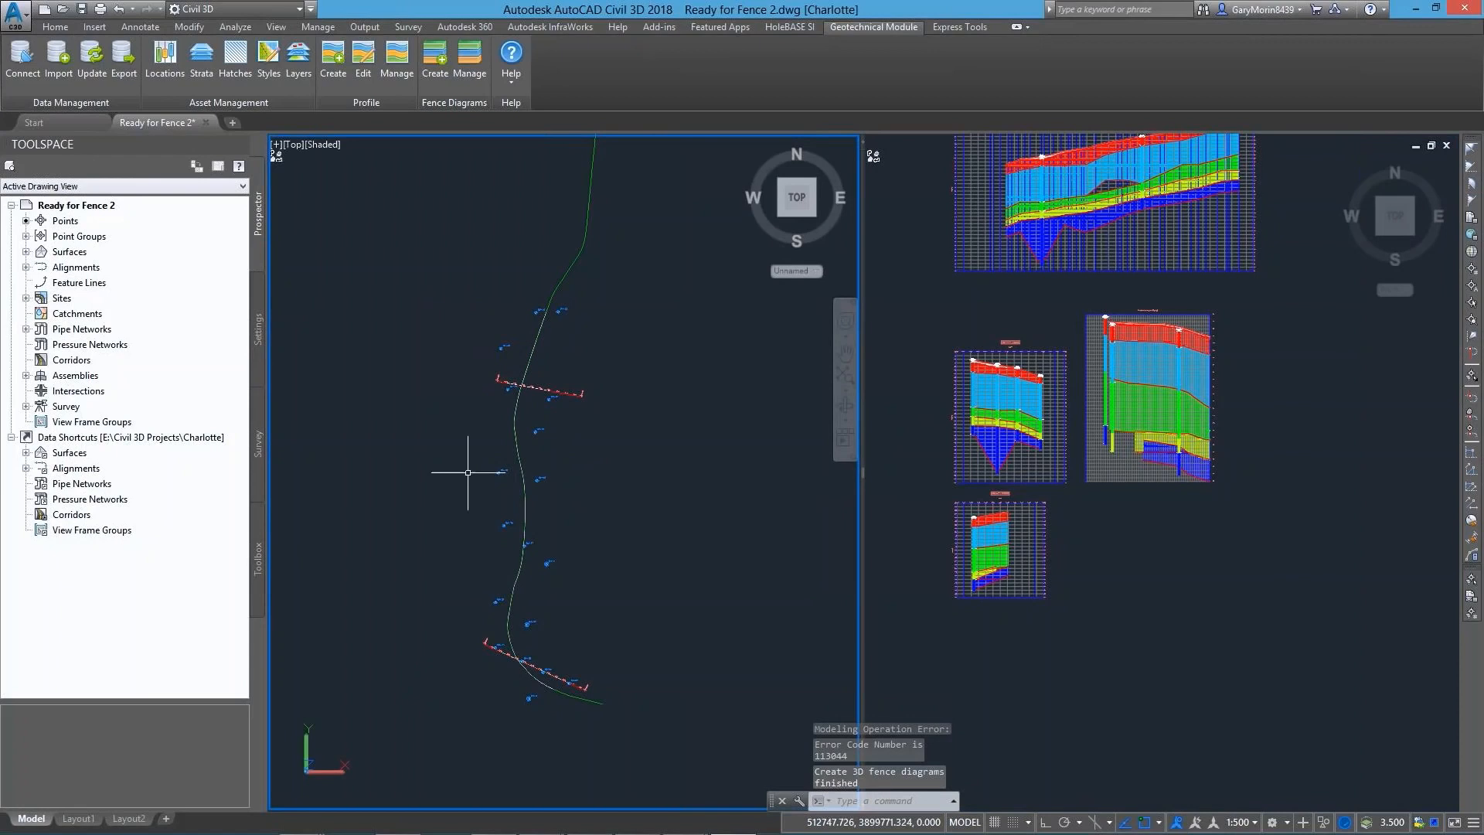
{"action": "middle_click_drag", "start_coordinate": [468, 472], "coordinate": [663, 364], "text": "shift"}
{"action": "scroll", "coordinate": [510, 499], "scroll_direction": "up", "scroll_amount": 3}
{"action": "middle_click_drag", "start_coordinate": [503, 501], "coordinate": [641, 405]}
{"action": "middle_click_drag", "start_coordinate": [672, 546], "coordinate": [599, 685], "text": "shift"}
{"action": "middle_click_drag", "start_coordinate": [607, 603], "coordinate": [498, 563]}
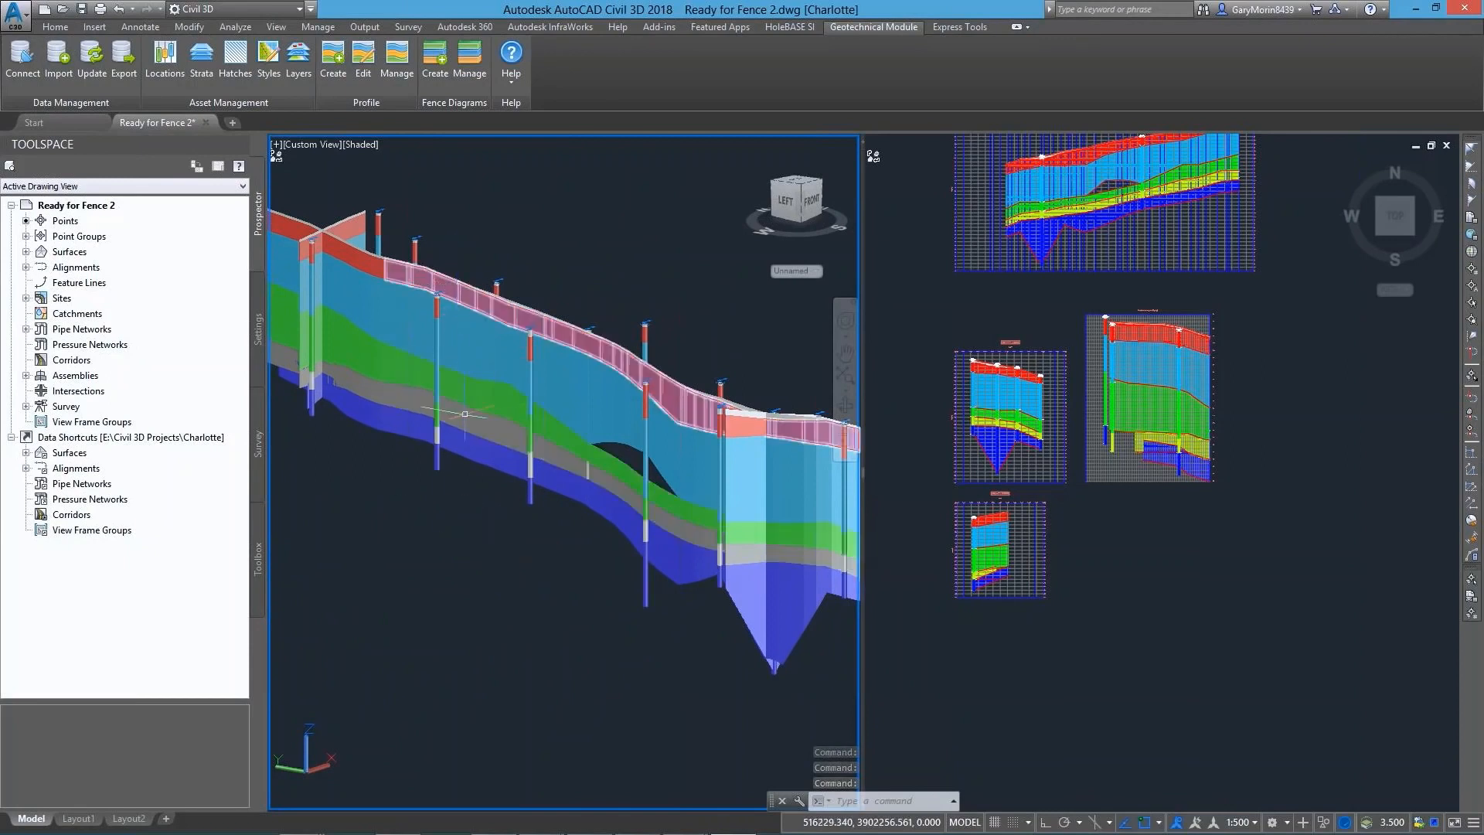
Set the 3D Exaggeration to 1 in the Locations Manager
{"action": "left_click", "coordinate": [159, 68]}
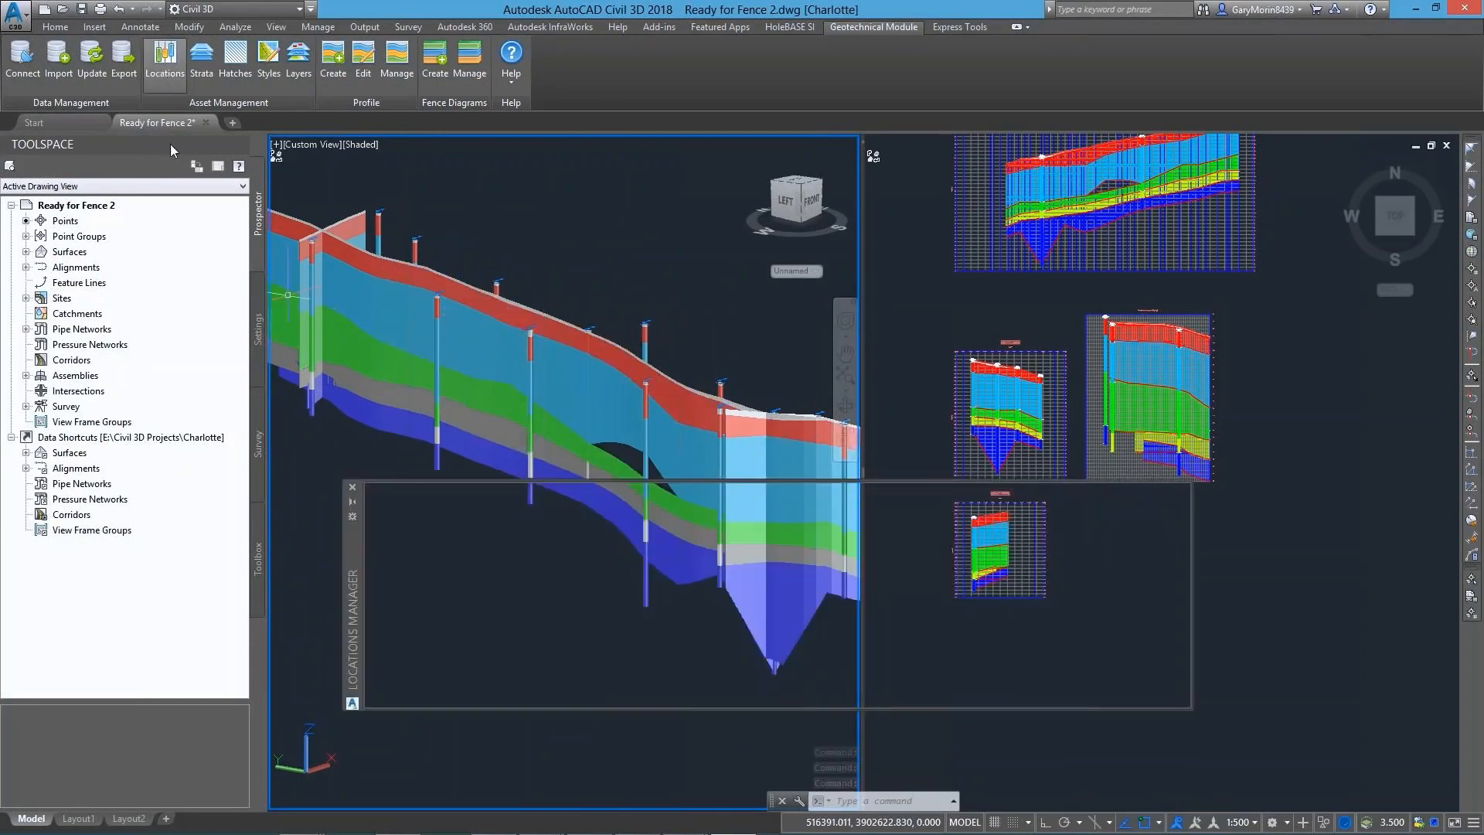
{"action": "left_click", "coordinate": [608, 494]}
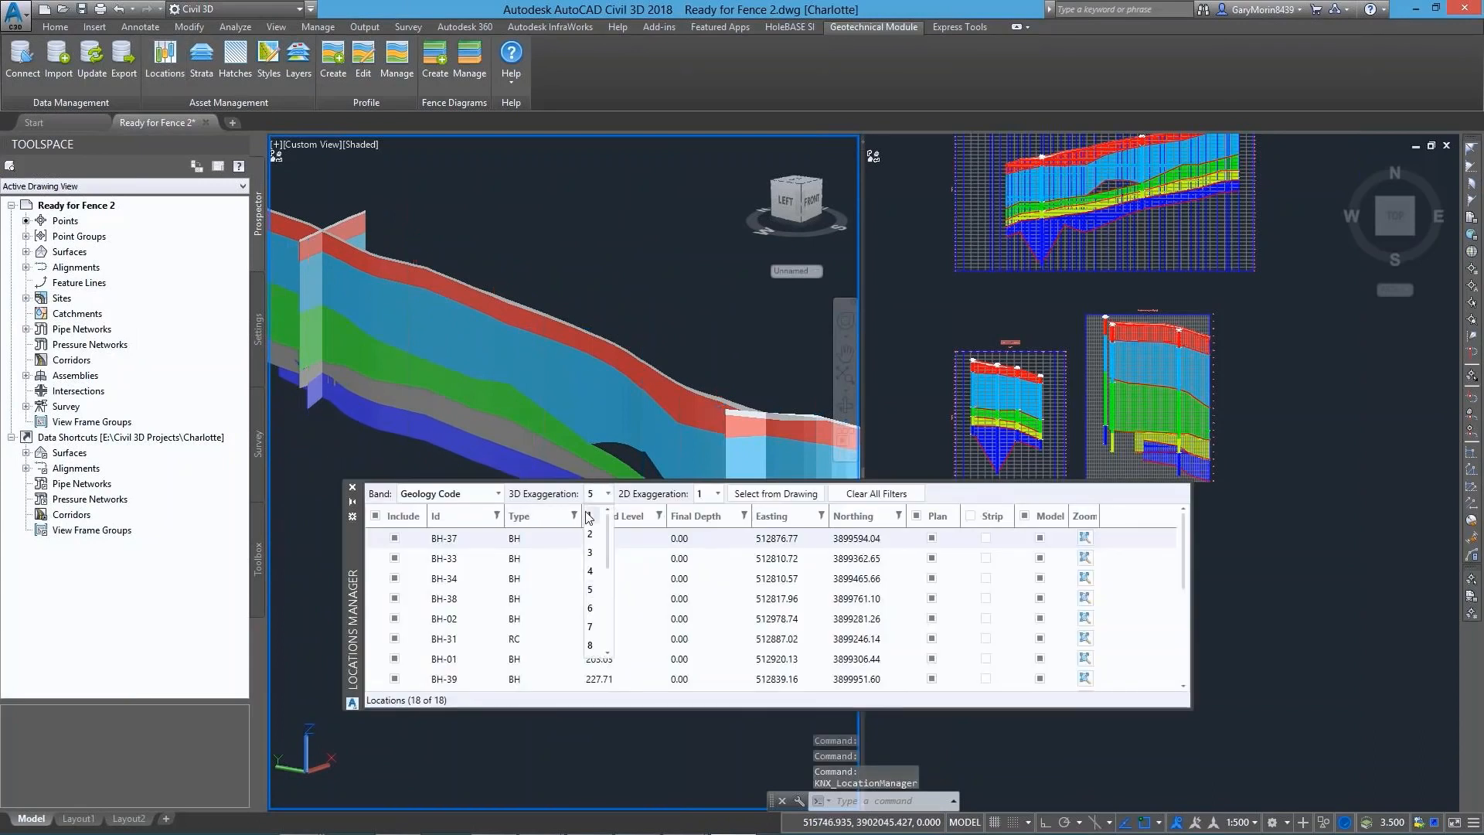
{"action": "left_click", "coordinate": [589, 518]}
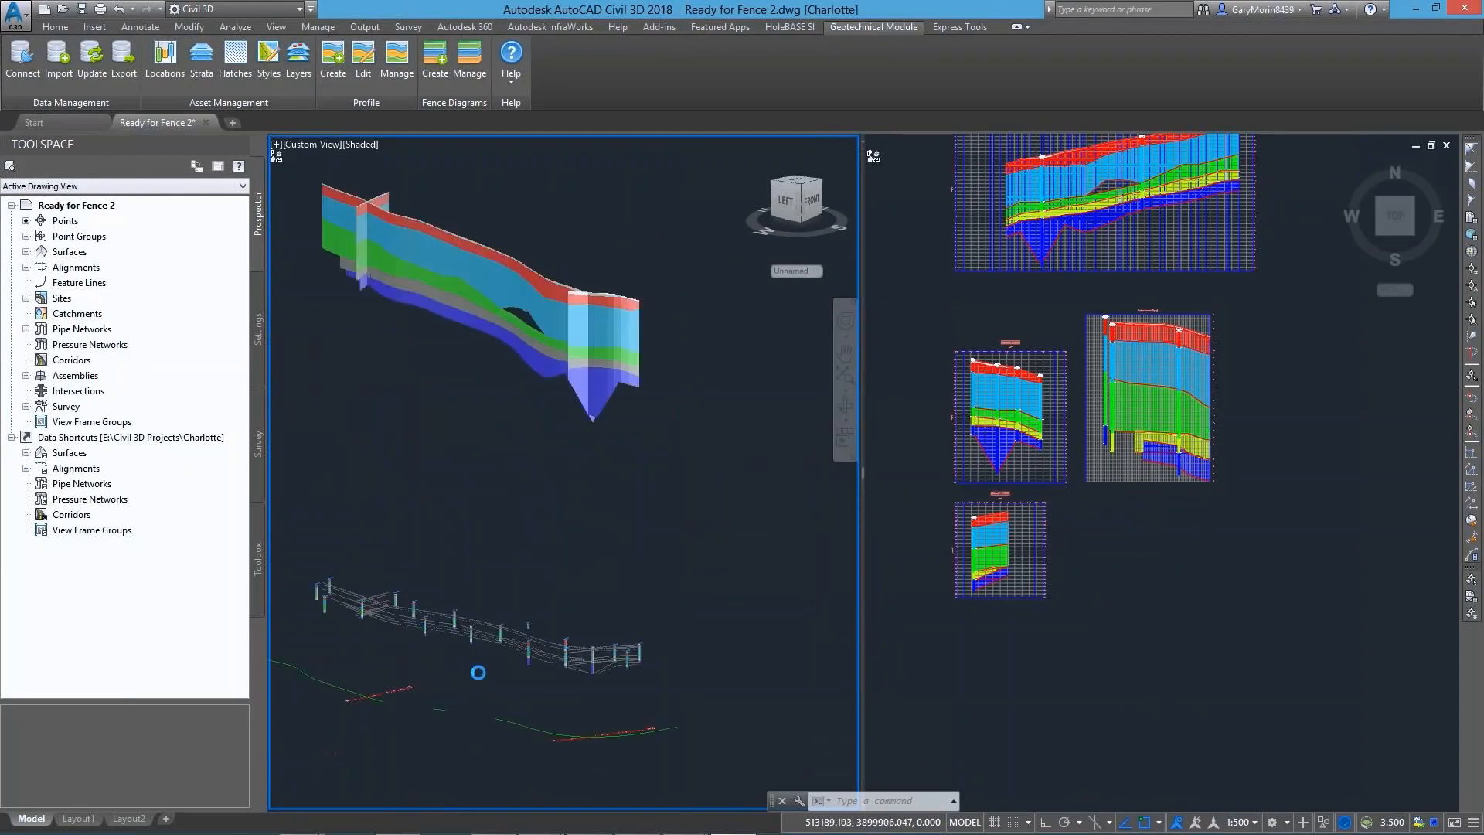
Rebuild all existing 3D fence diagrams with the new exaggeration and check them against the boreholes
{"action": "left_click", "coordinate": [473, 69]}
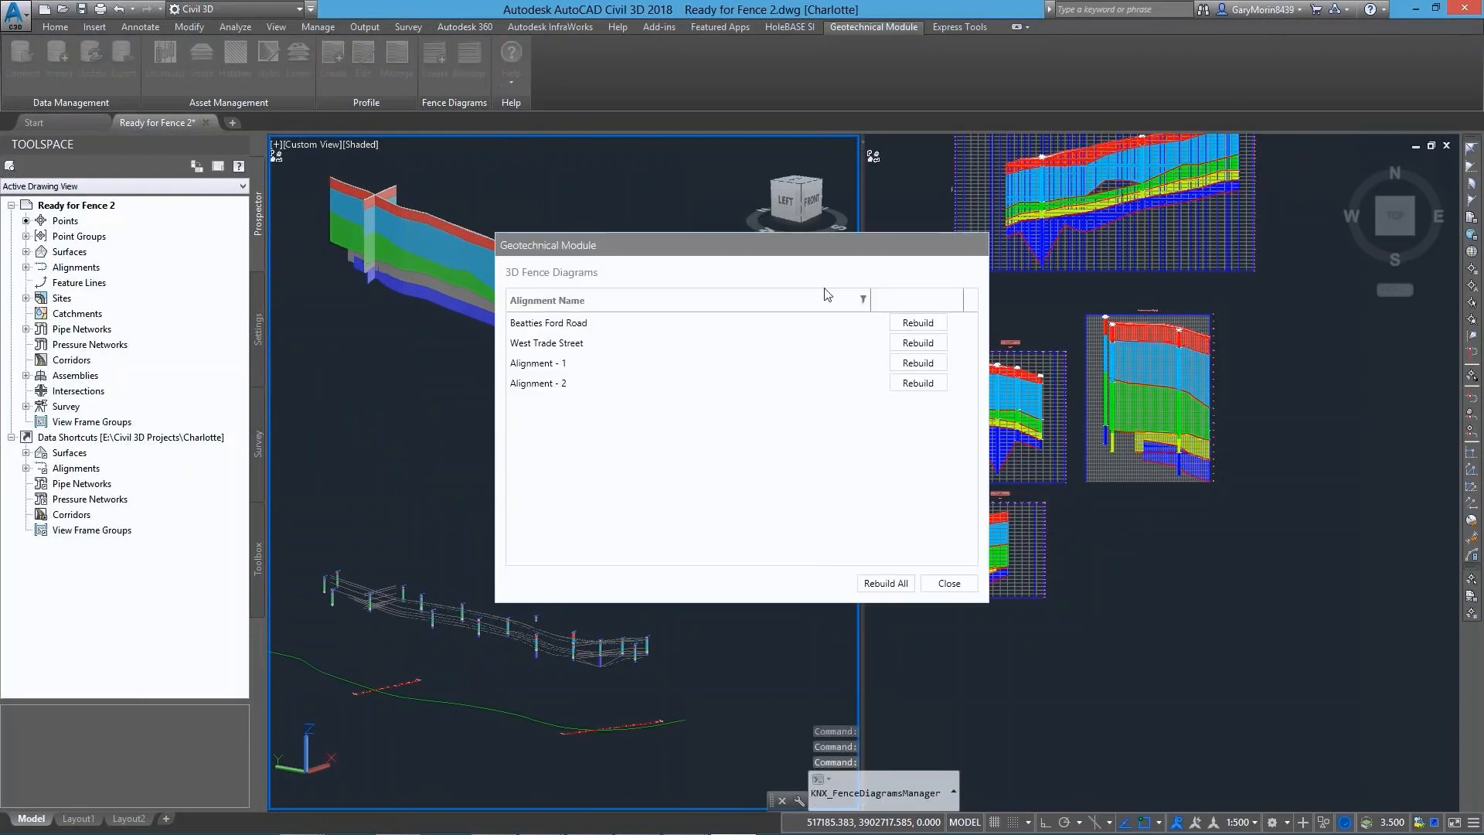
{"action": "left_click", "coordinate": [891, 585]}
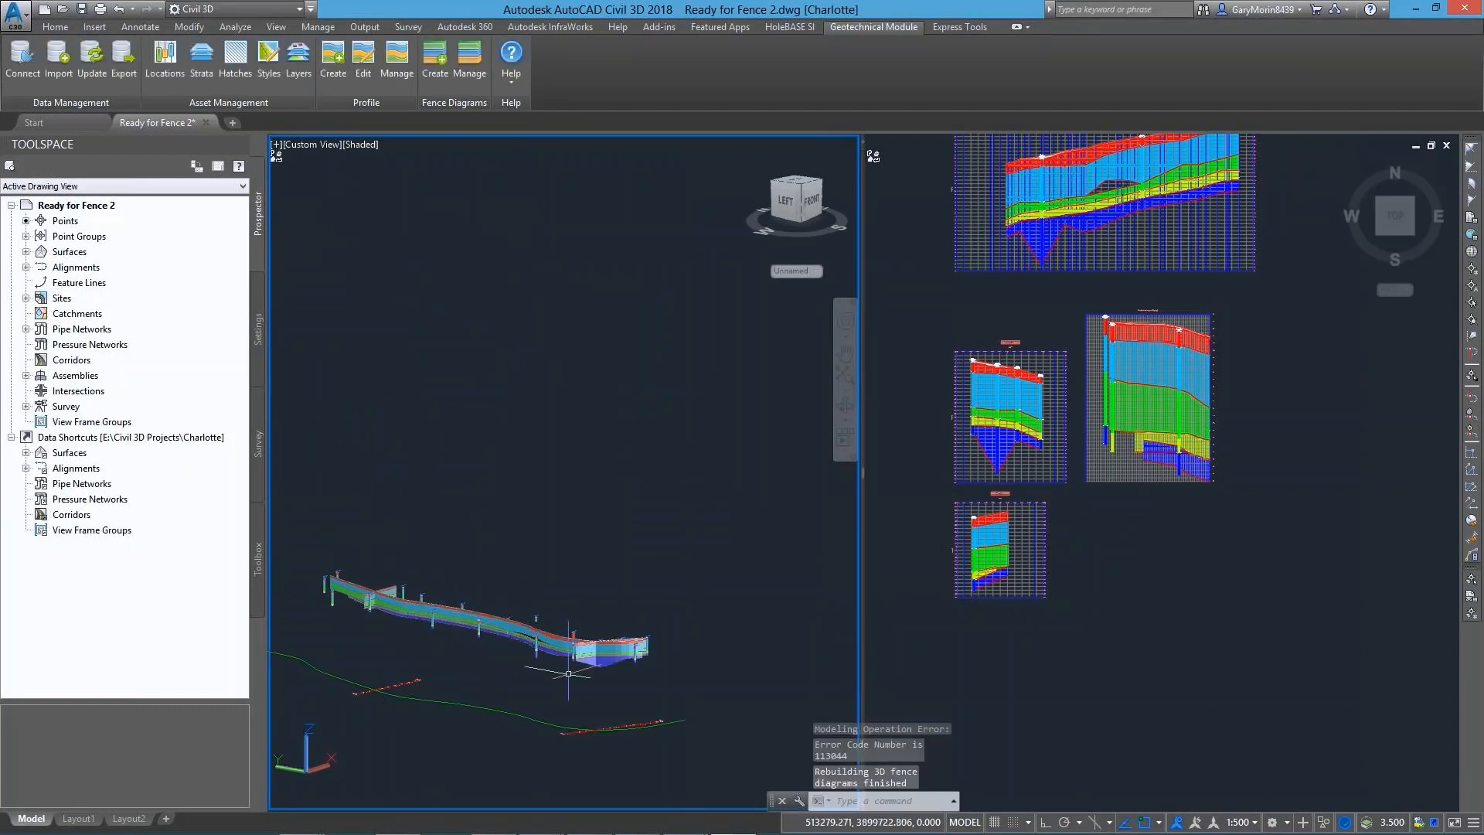
{"action": "scroll", "coordinate": [528, 626], "scroll_direction": "up", "scroll_amount": 4}
{"action": "mouse_move", "coordinate": [575, 692]}
{"action": "middle_mouse_down", "text": "shift"}
{"action": "mouse_move", "coordinate": [405, 681]}
{"action": "mouse_move", "coordinate": [450, 691]}
{"action": "mouse_move", "coordinate": [590, 676]}
{"action": "middle_mouse_up", "text": "shift"}
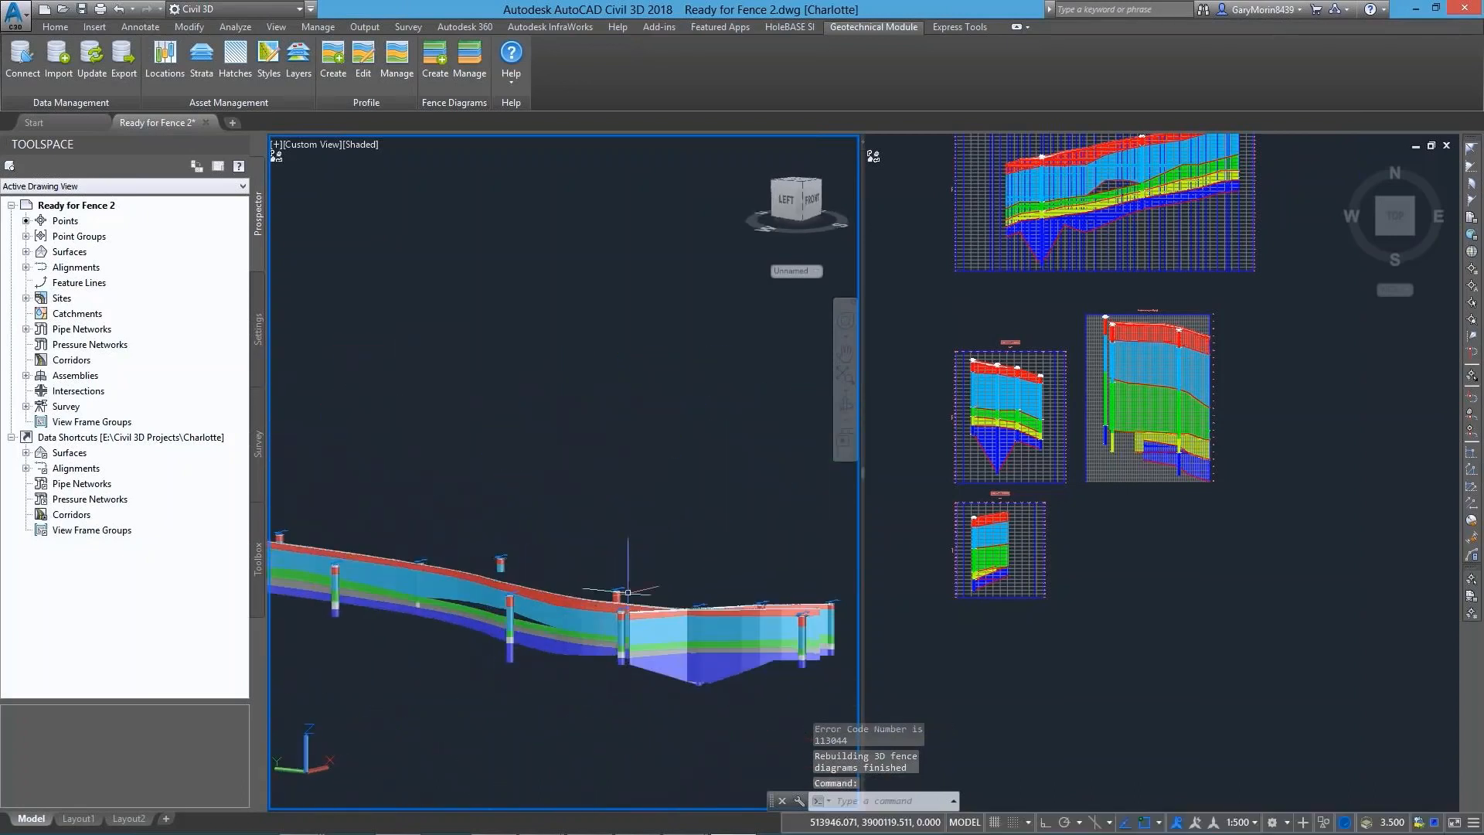
Set the update mode of the West Trade Street clay base profile to Static in the large profile view
{"action": "left_click", "coordinate": [1284, 347]}
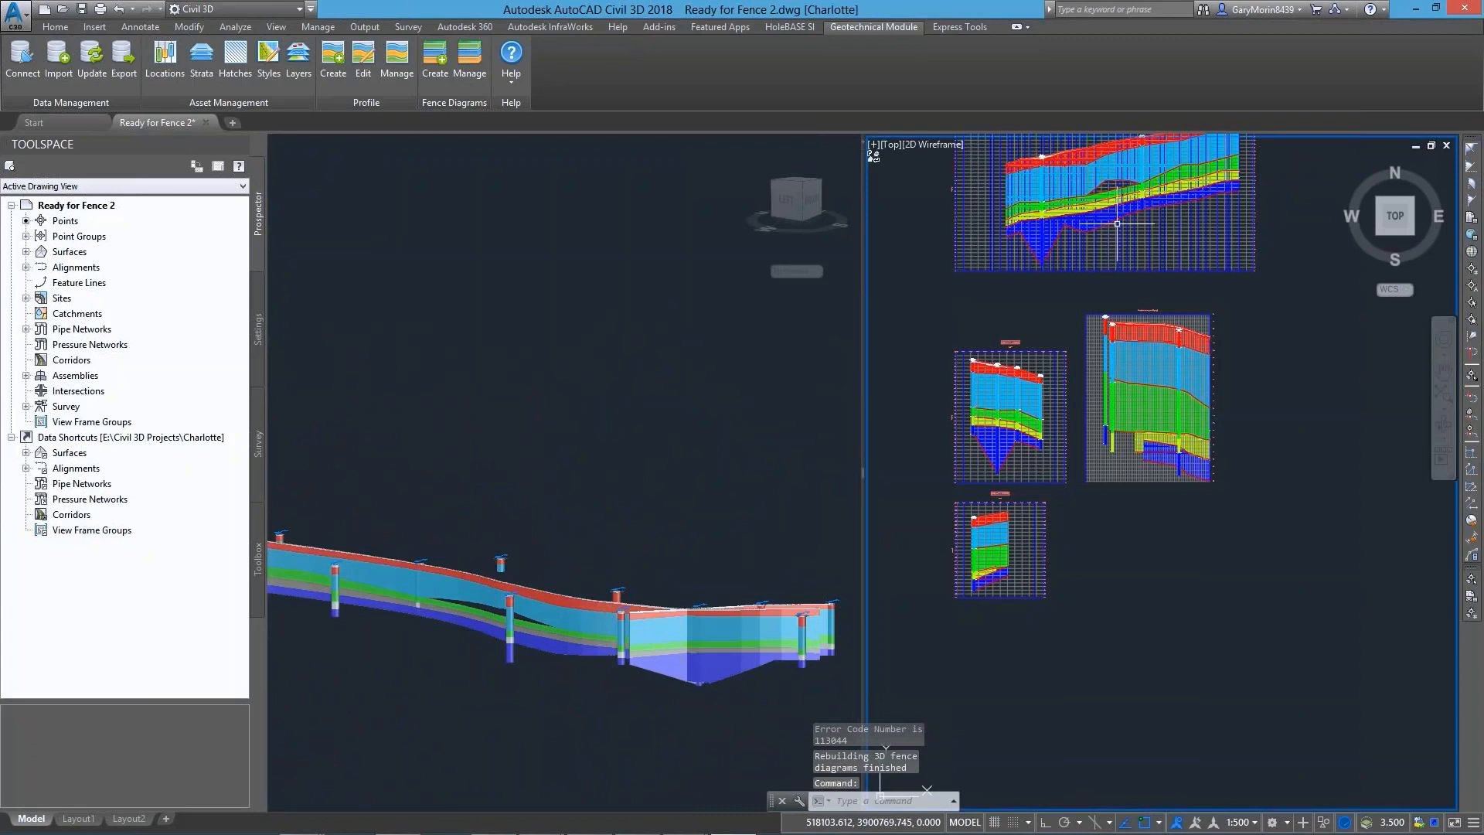
{"action": "middle_click_drag", "start_coordinate": [1134, 230], "coordinate": [1086, 410]}
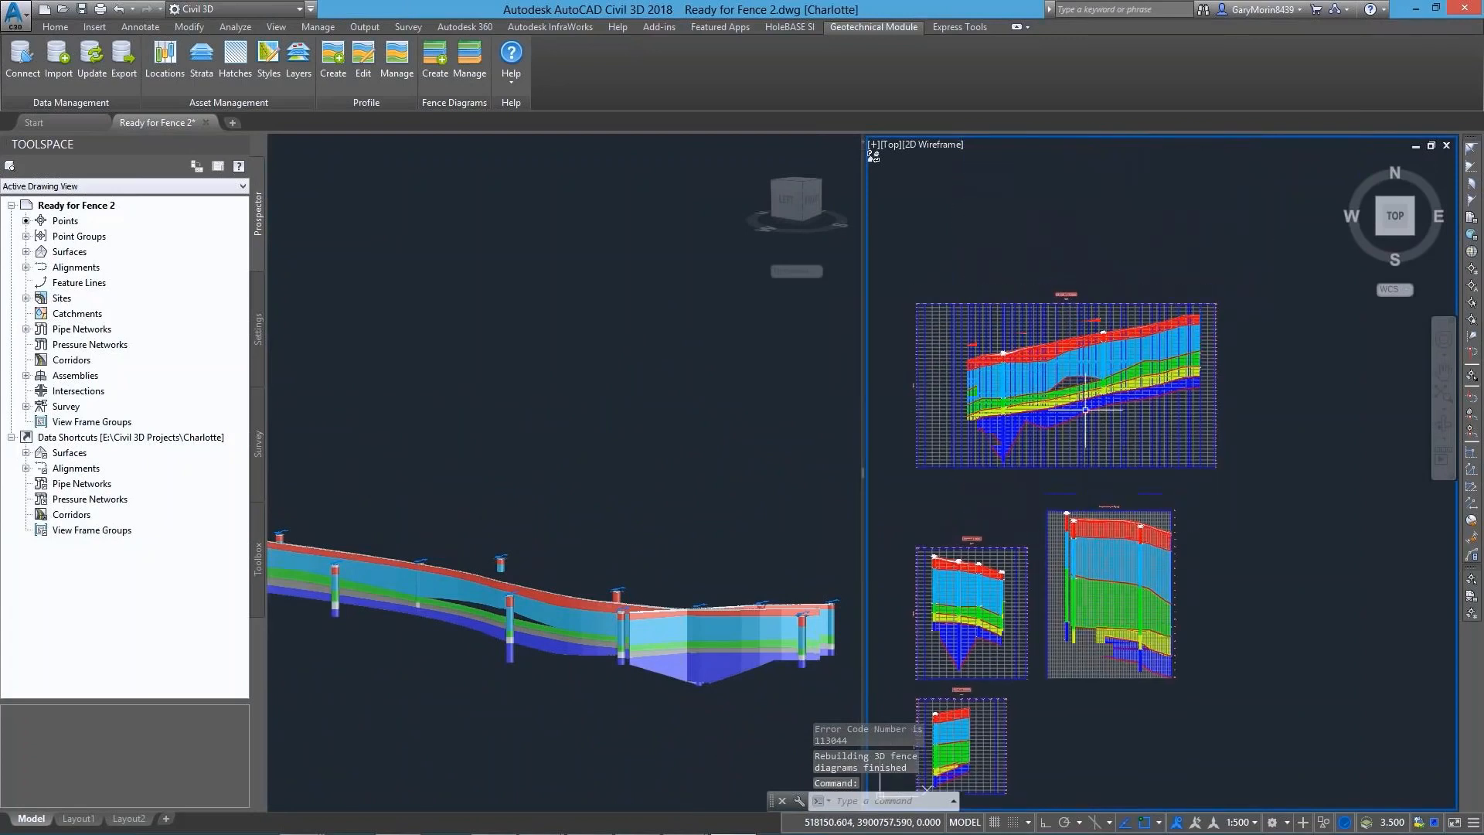
{"action": "scroll", "coordinate": [1020, 375], "scroll_direction": "up", "scroll_amount": 5}
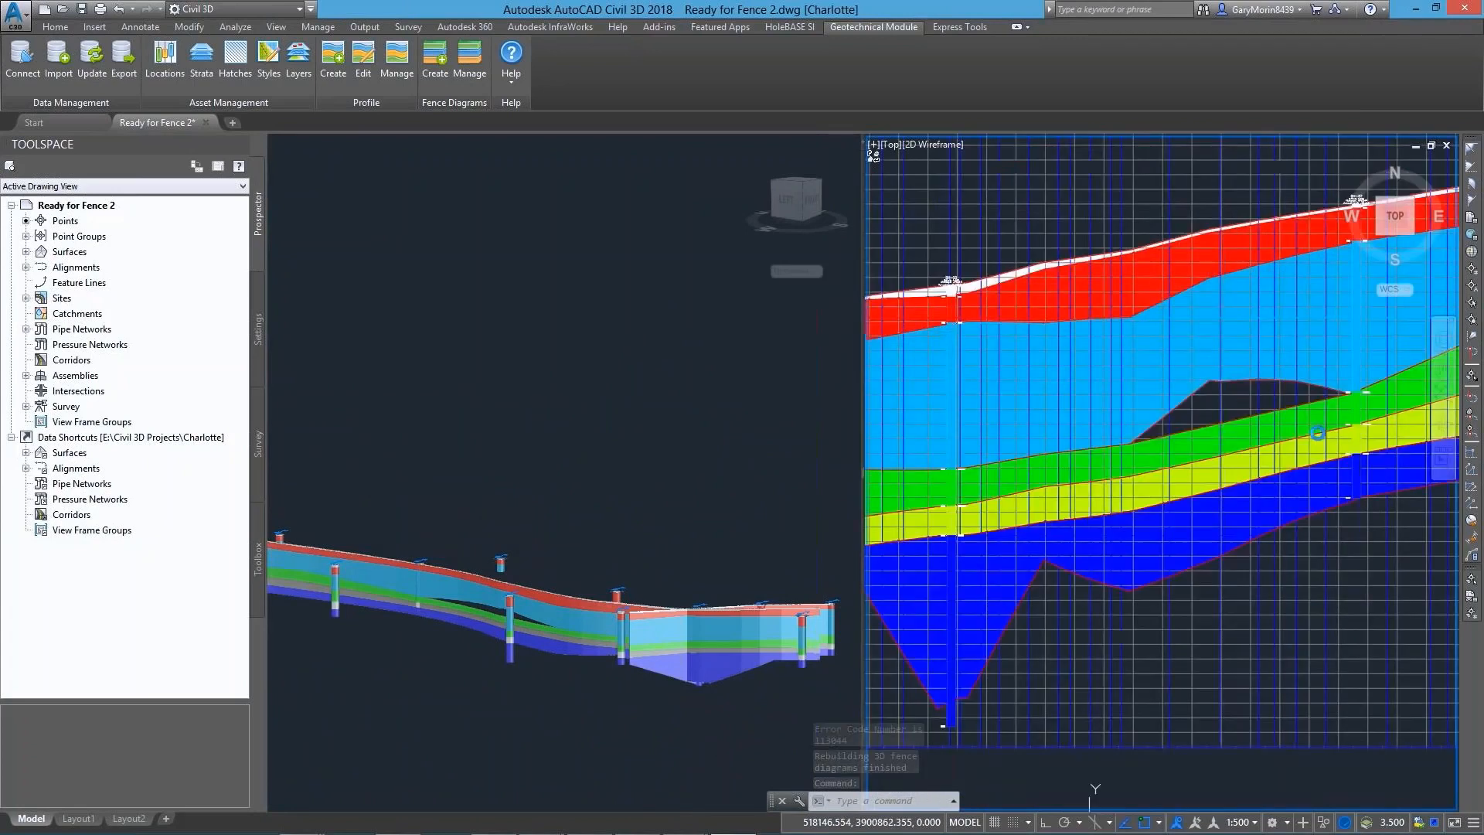
{"action": "left_click", "coordinate": [1186, 396]}
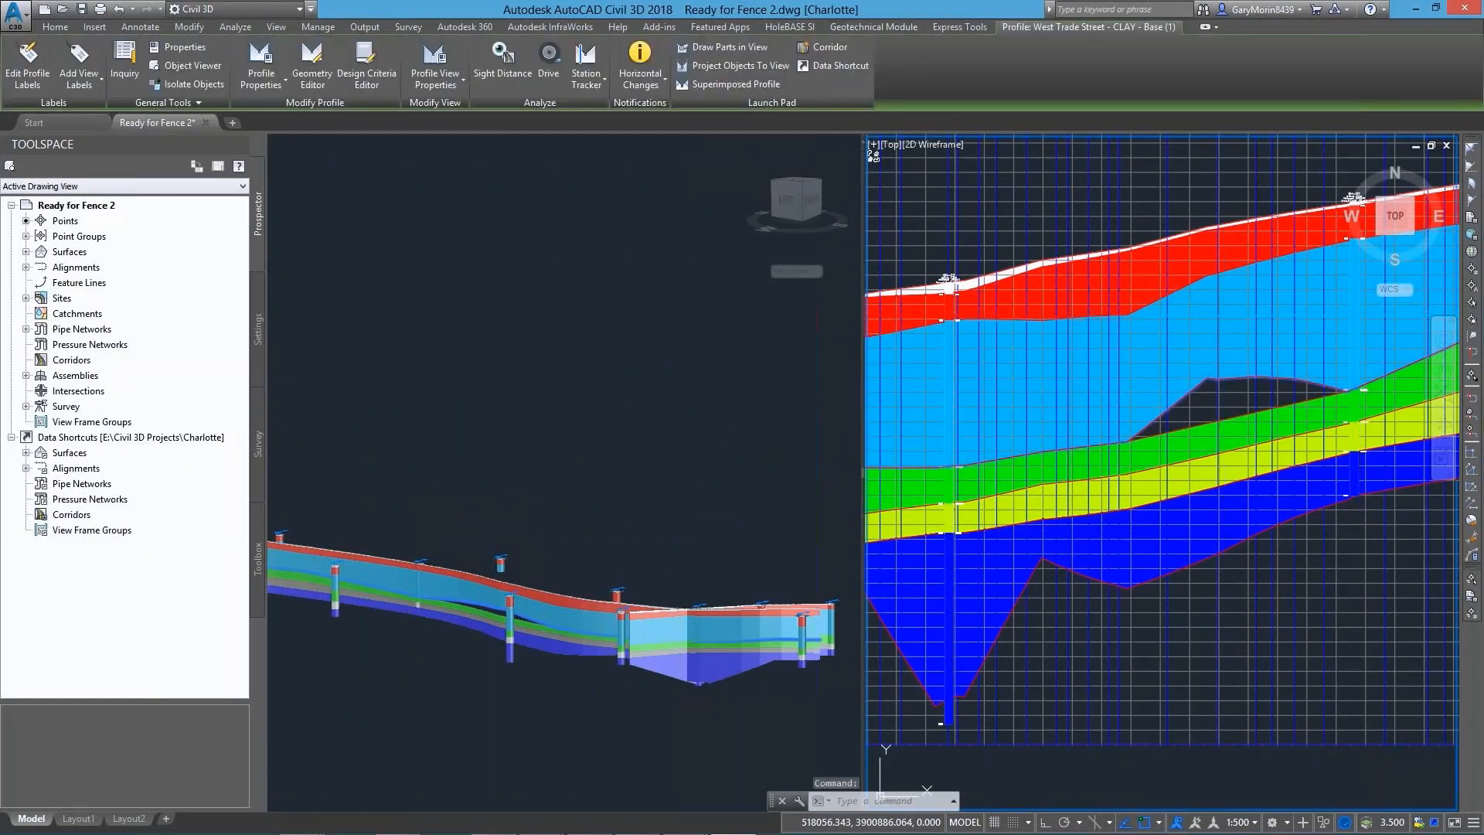
{"action": "right_click", "coordinate": [1186, 395]}
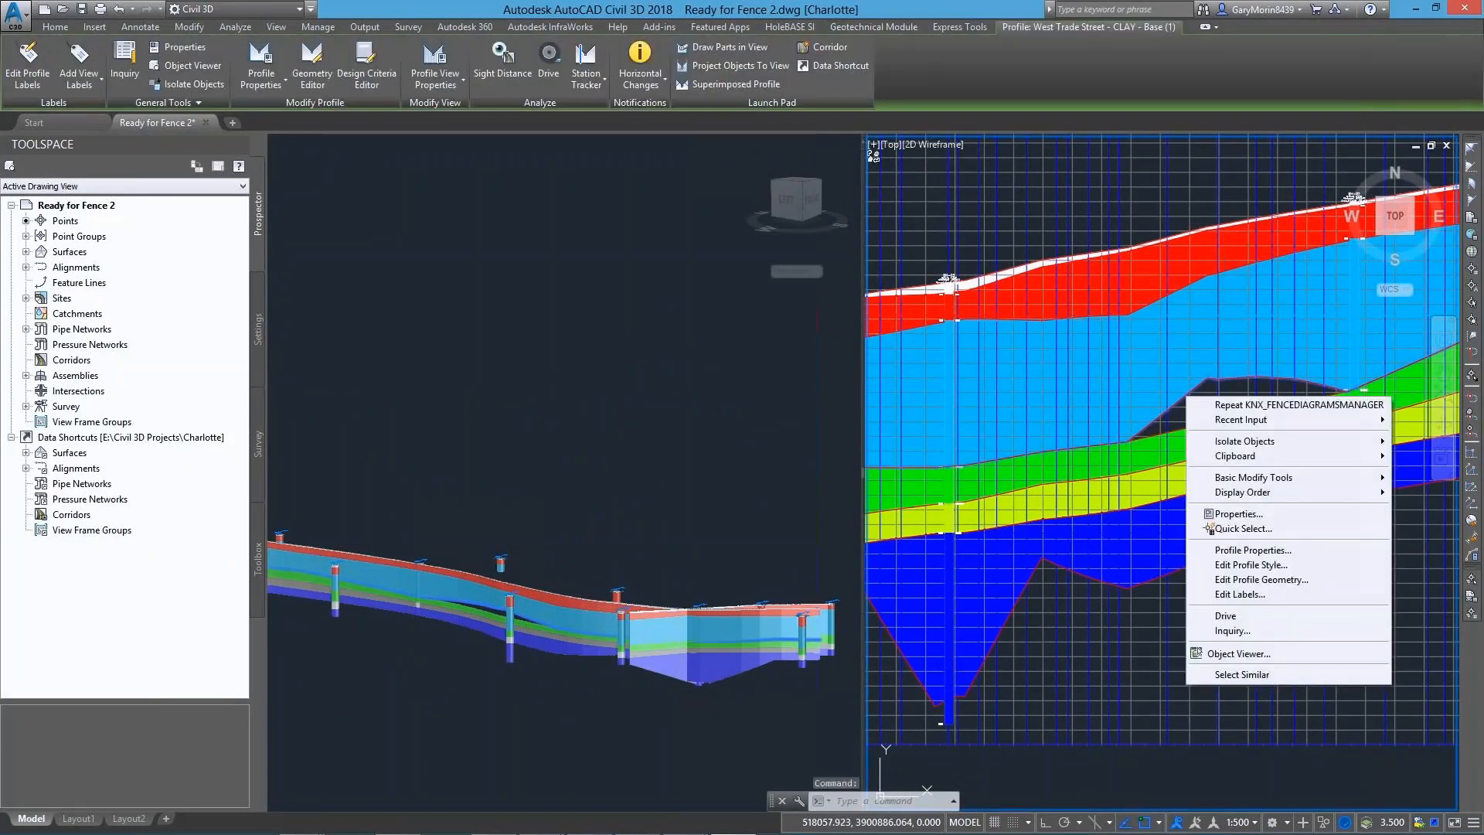
{"action": "left_click", "coordinate": [1246, 549]}
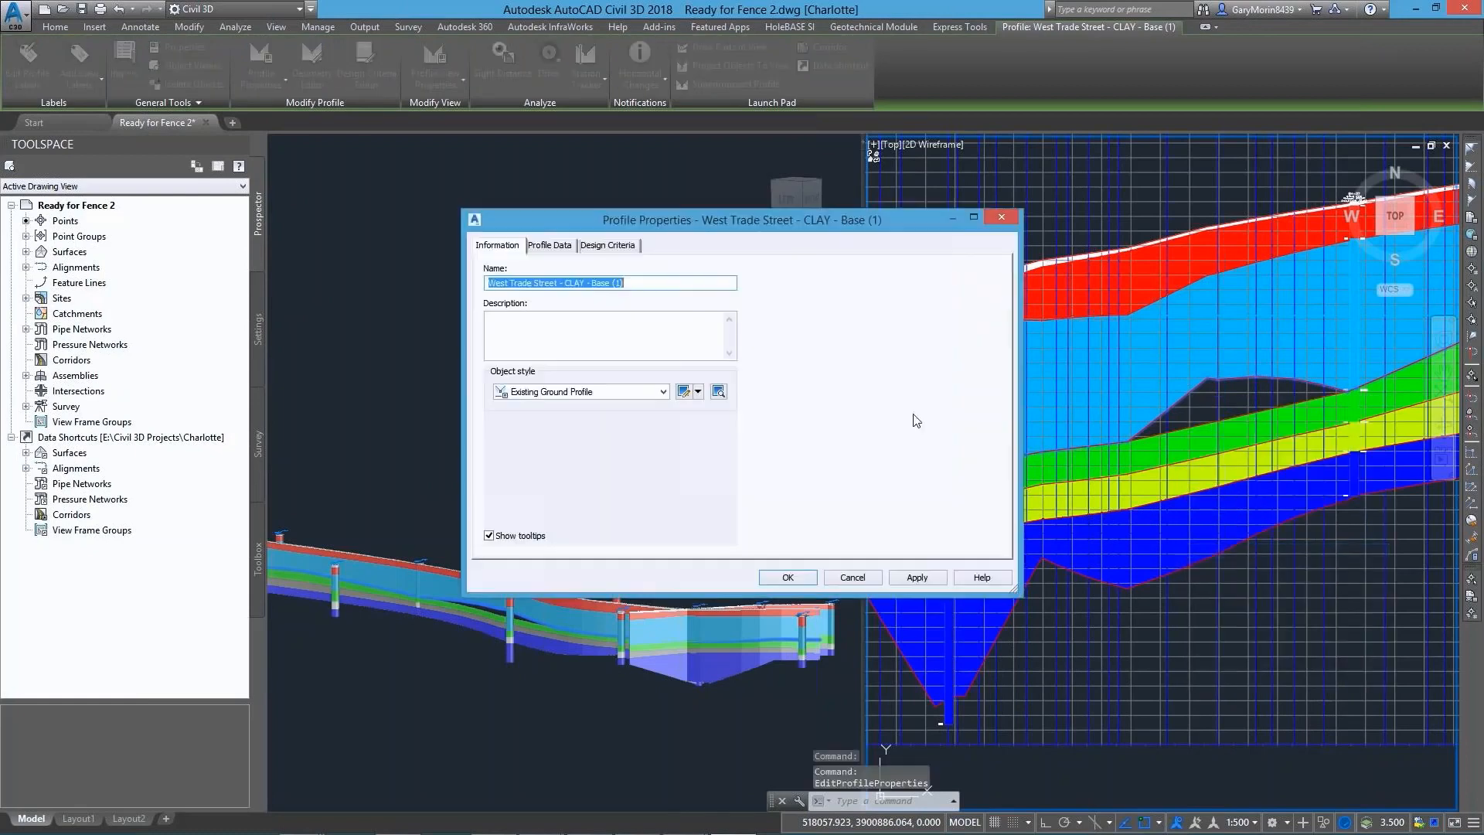
{"action": "left_click", "coordinate": [550, 247]}
{"action": "left_click", "coordinate": [734, 307]}
{"action": "left_click", "coordinate": [730, 331]}
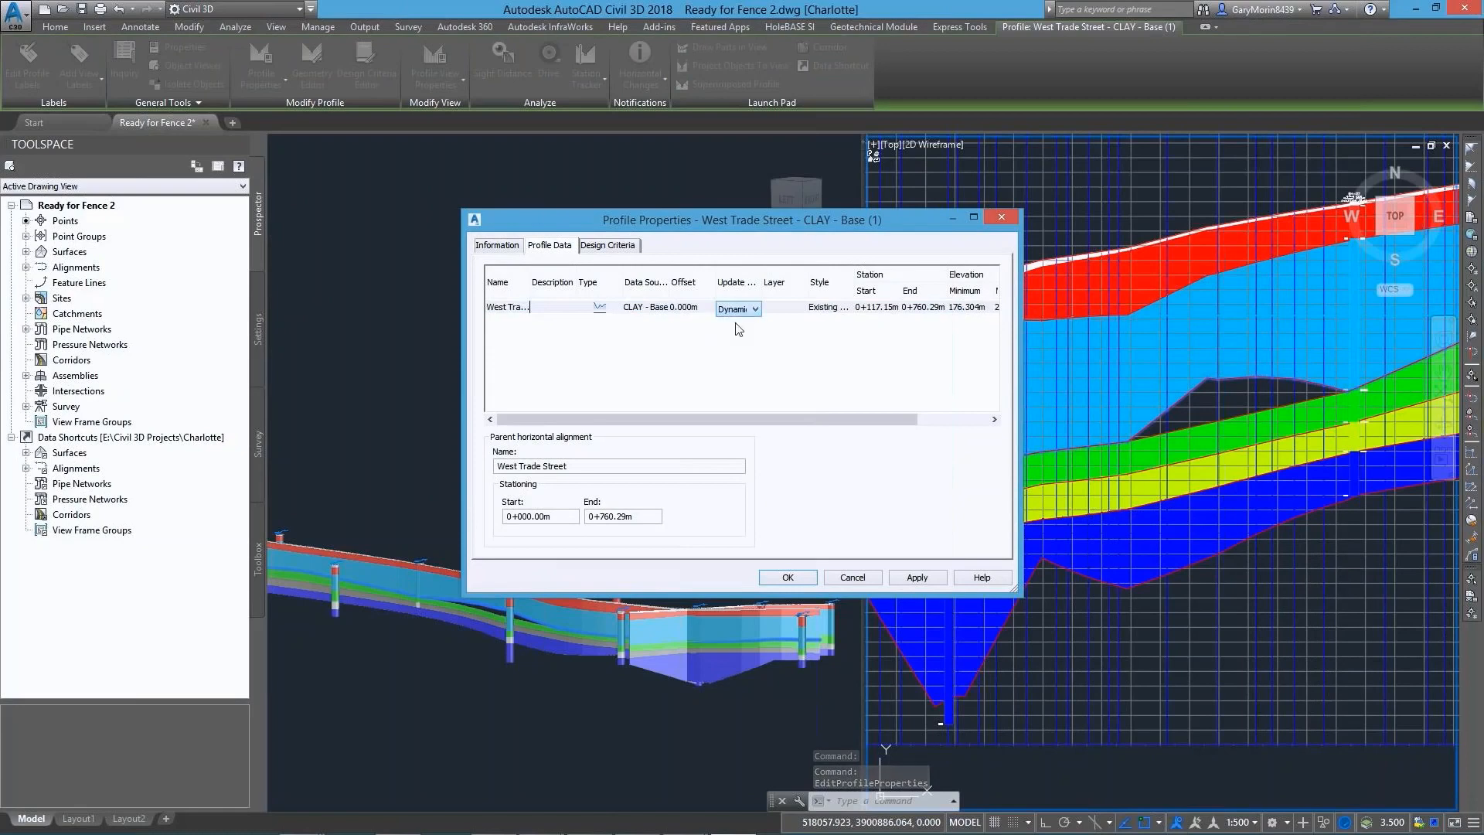
{"action": "left_click", "coordinate": [788, 577]}
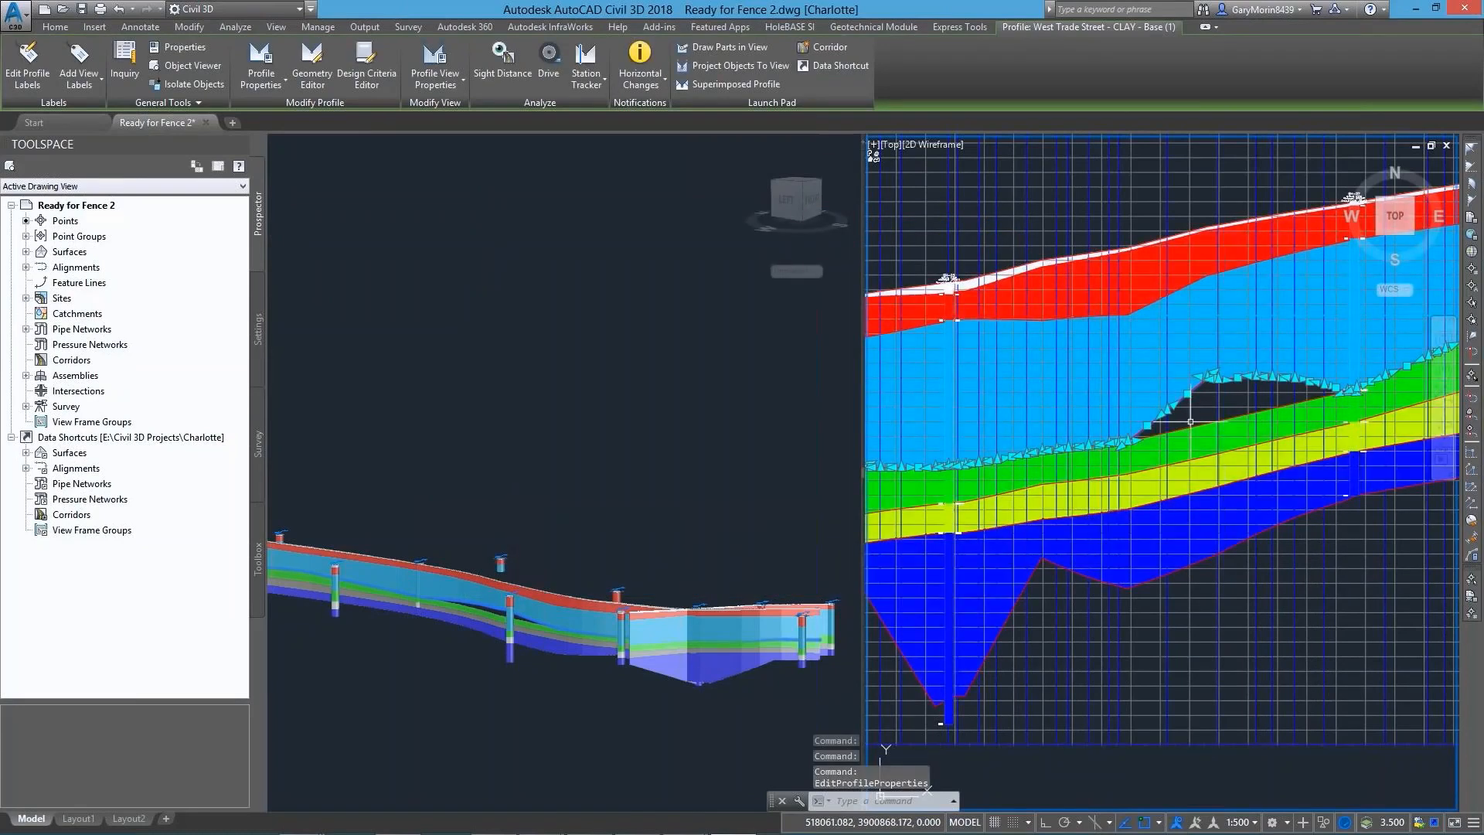
Delete the PVIs of the clay base profile that form the hump above the gap over the green stratum
{"action": "left_click", "coordinate": [312, 62]}
{"action": "left_click", "coordinate": [71, 34]}
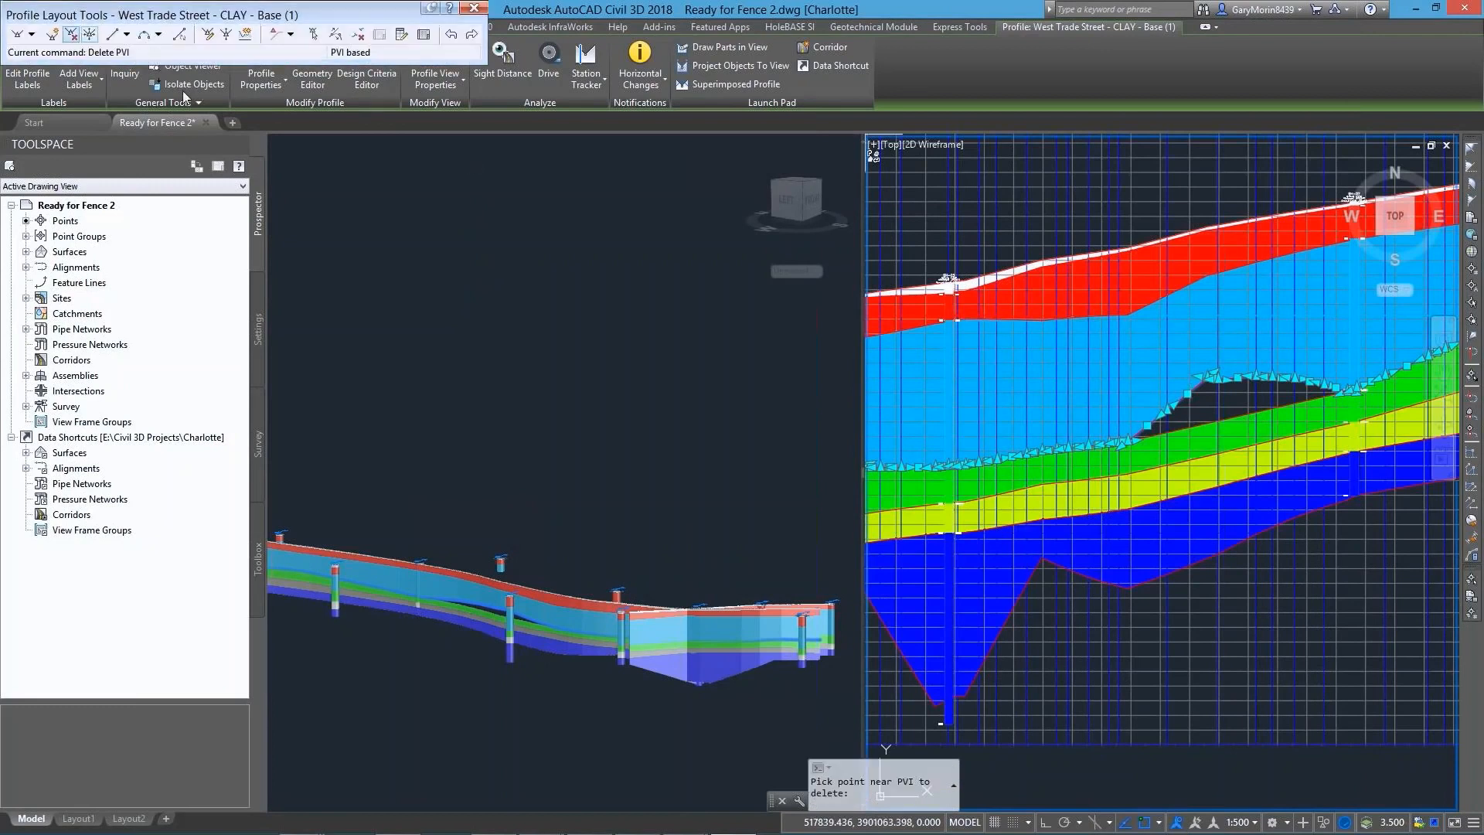
{"action": "left_click", "coordinate": [1145, 425]}
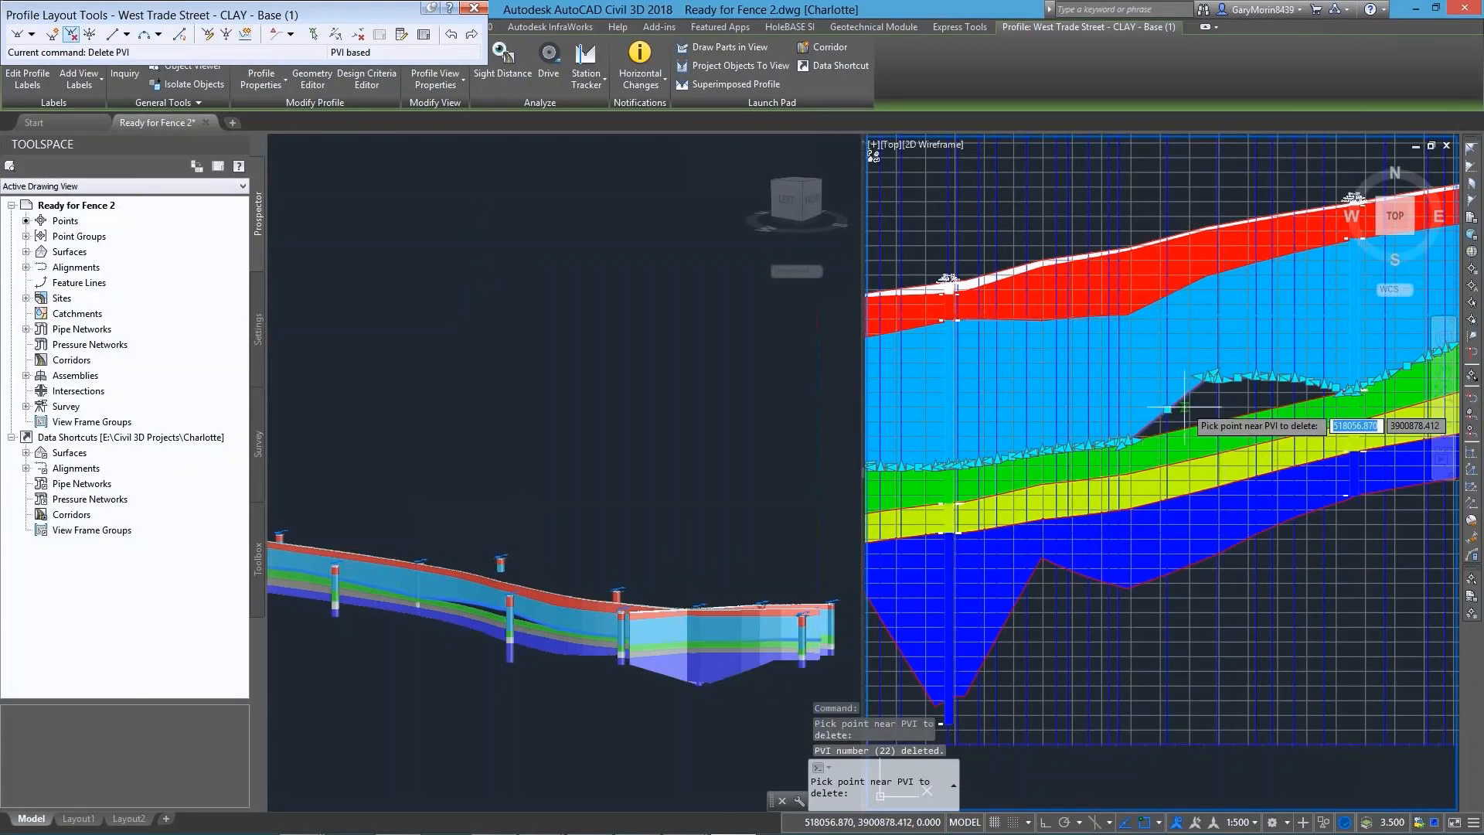
{"action": "left_click", "coordinate": [1279, 375]}
{"action": "left_click", "coordinate": [1274, 375]}
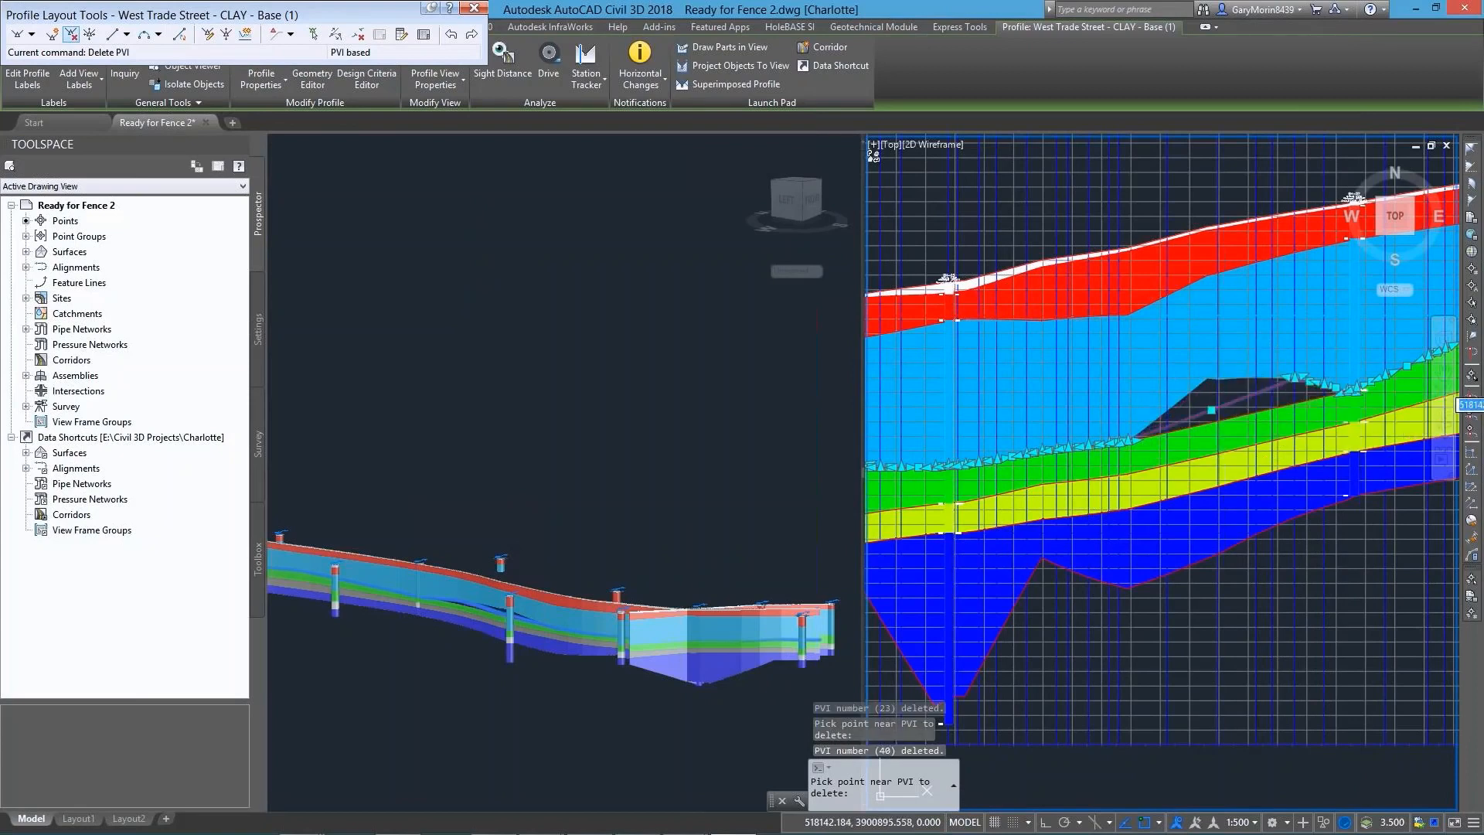
{"action": "left_click", "coordinate": [1333, 388]}
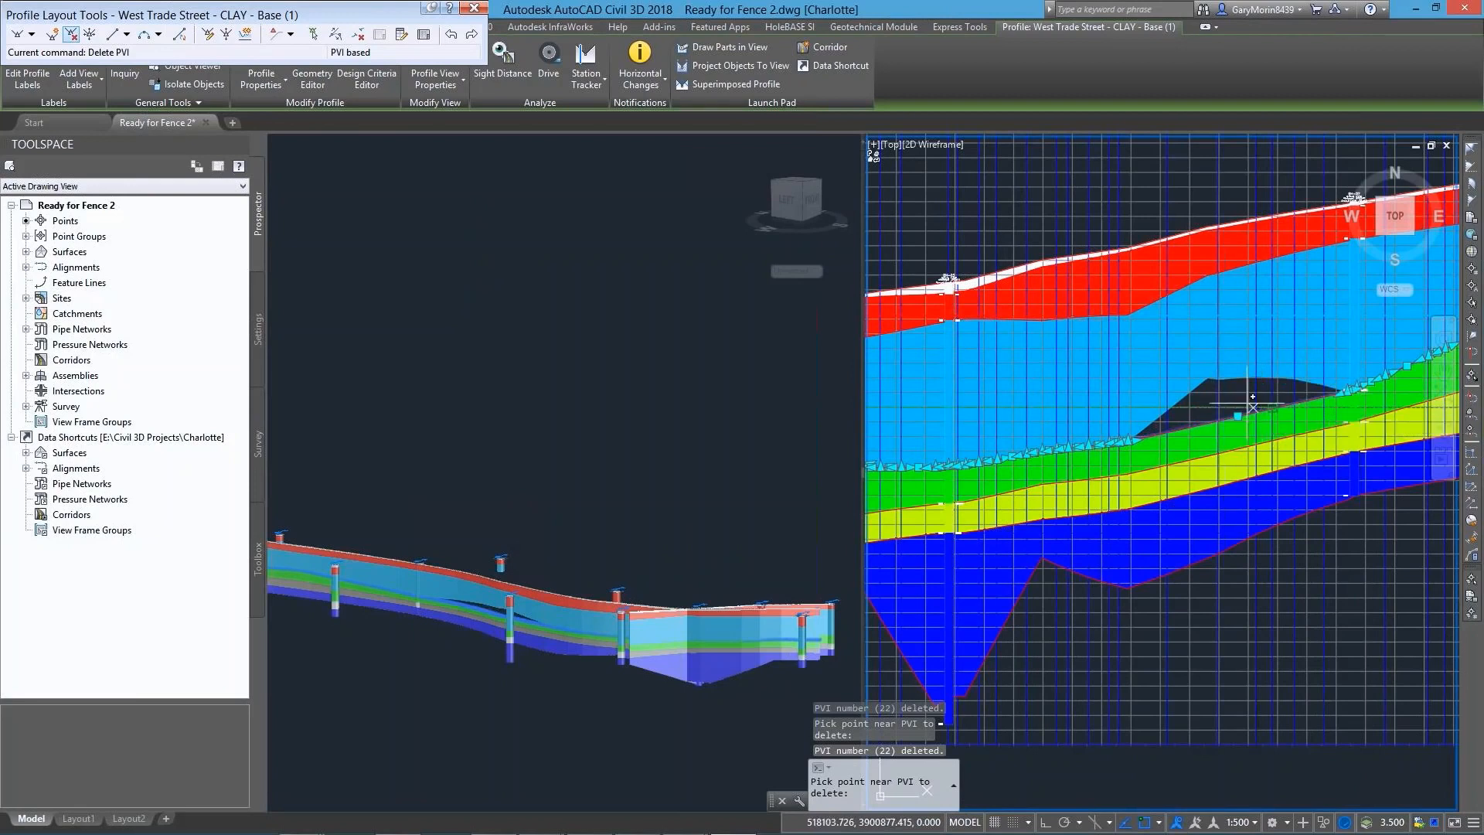
{"action": "key", "text": "Return"}
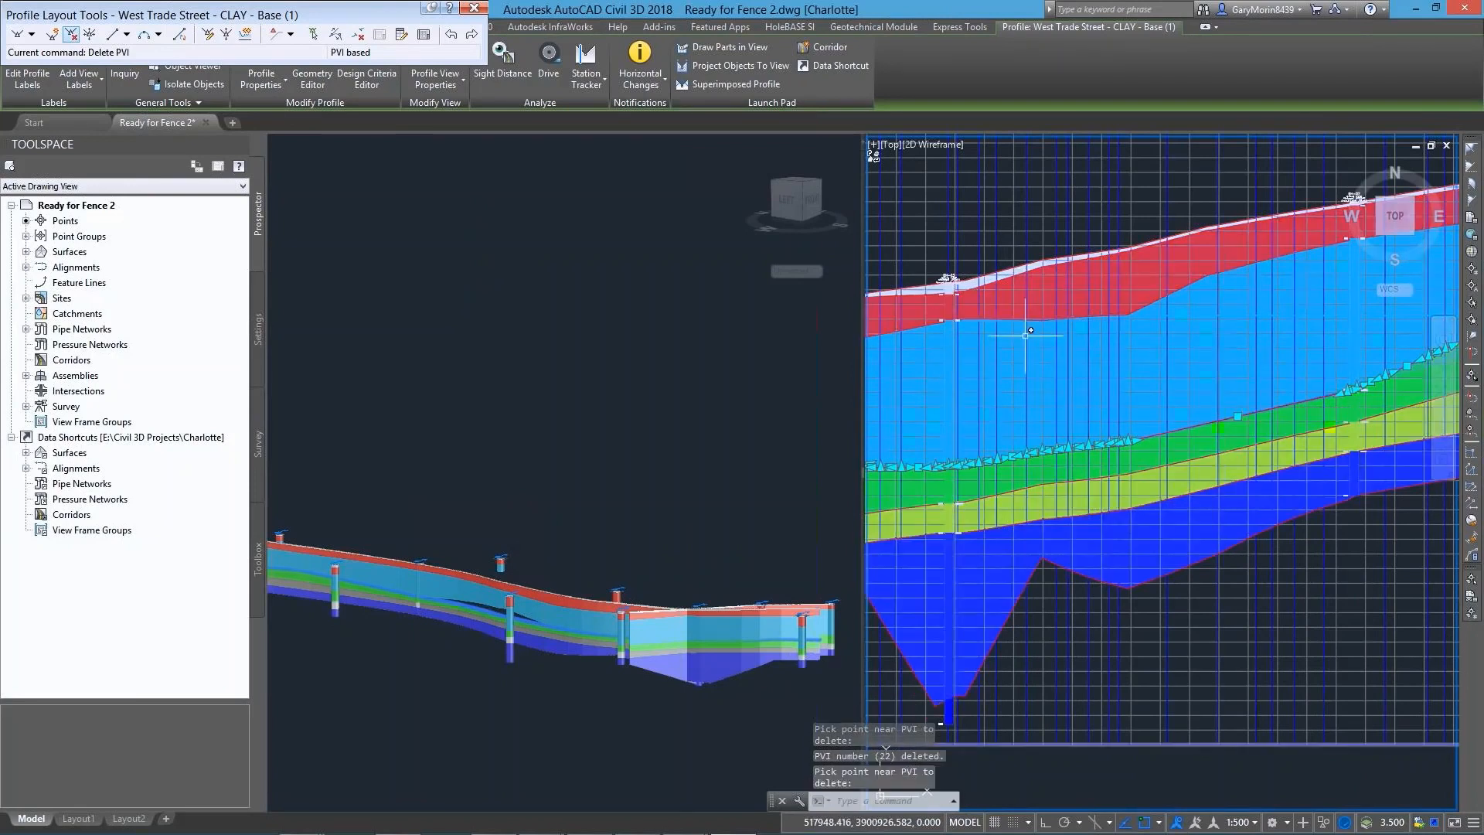
{"action": "key", "text": "Escape"}
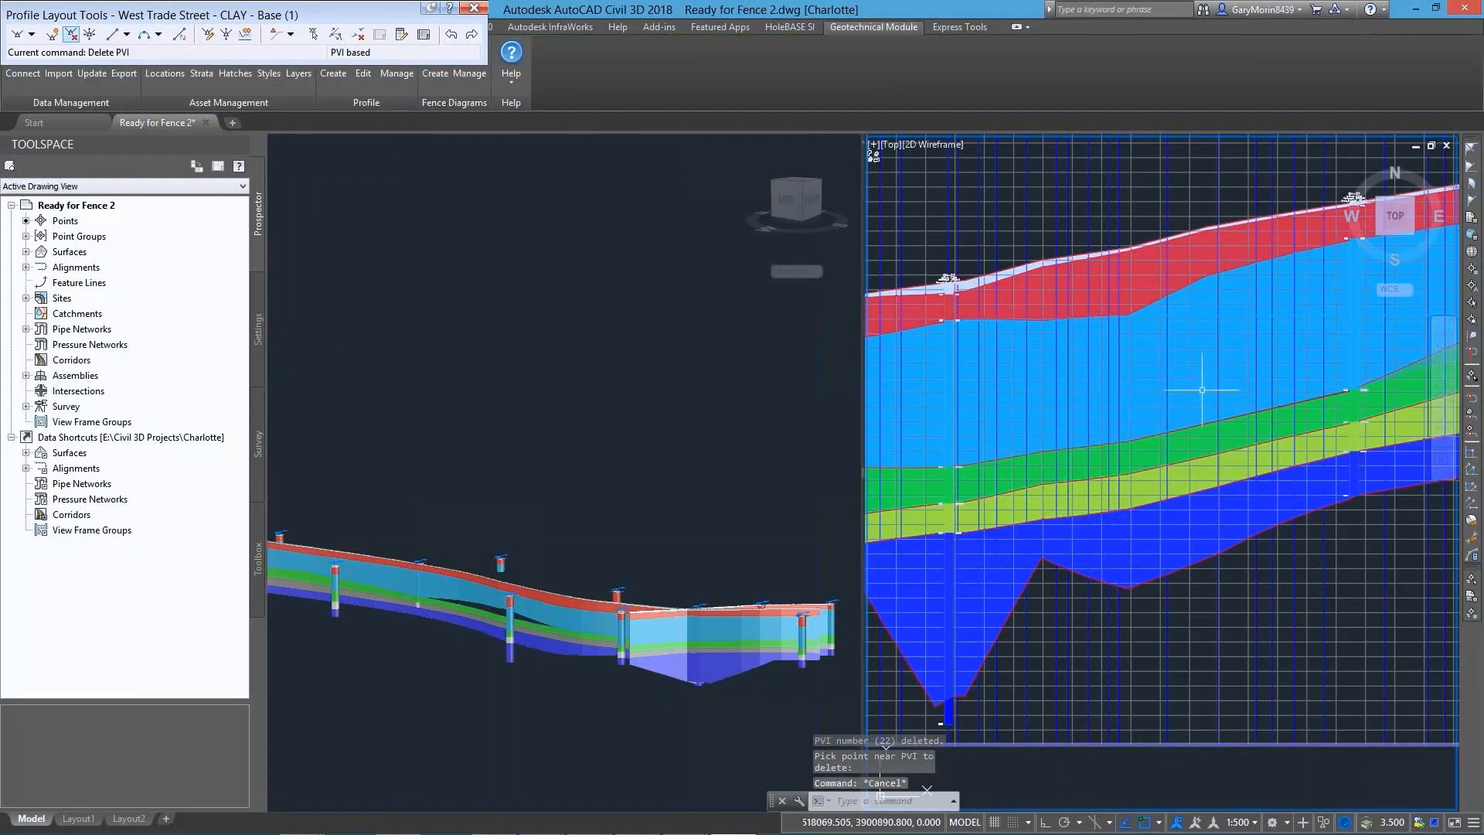
Rebuild all 3D fence diagrams from the edited clay base profile and check the result in the 3D view
{"action": "left_click", "coordinate": [474, 78]}
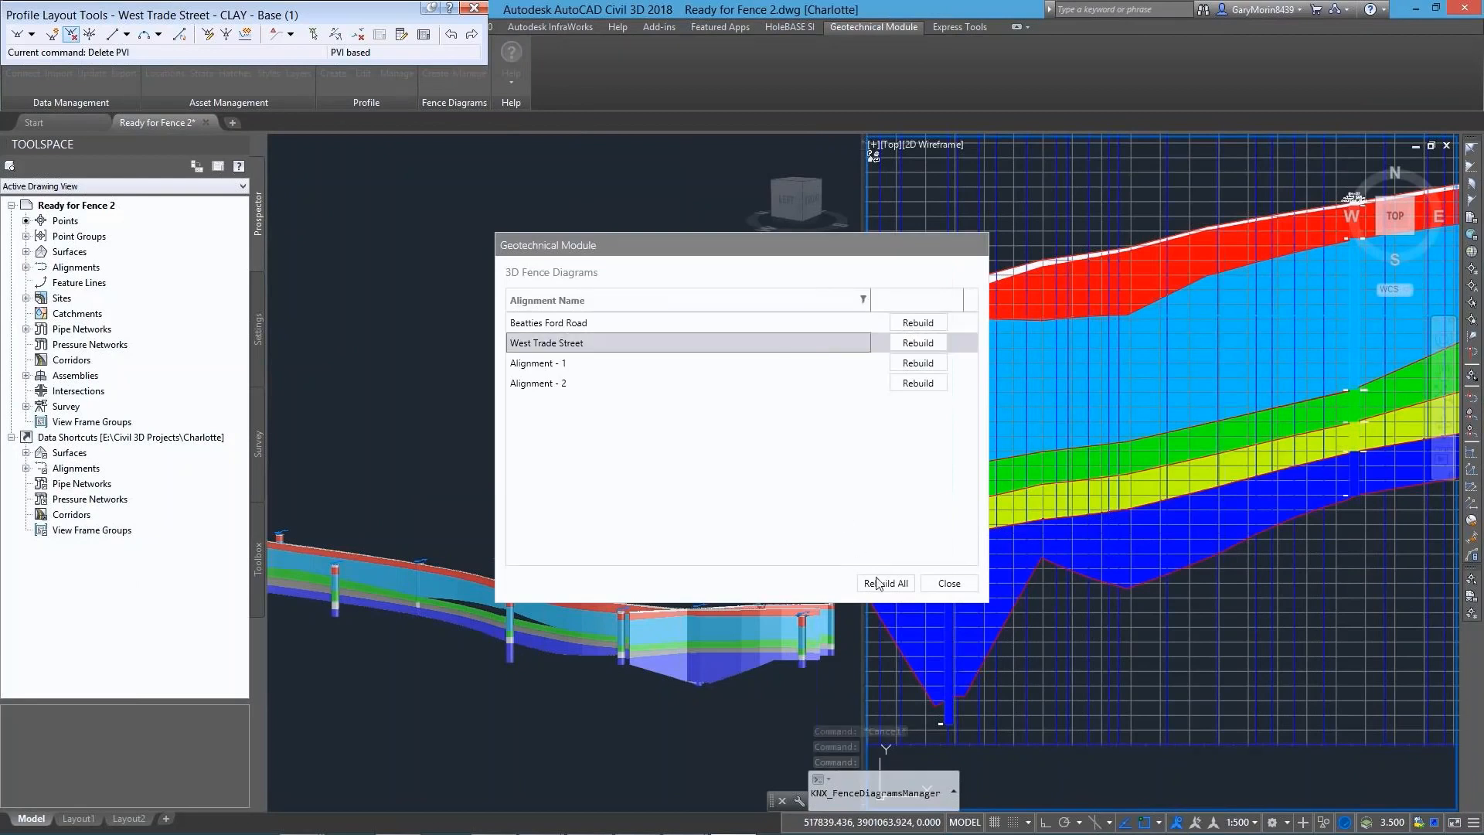
{"action": "left_click", "coordinate": [879, 583]}
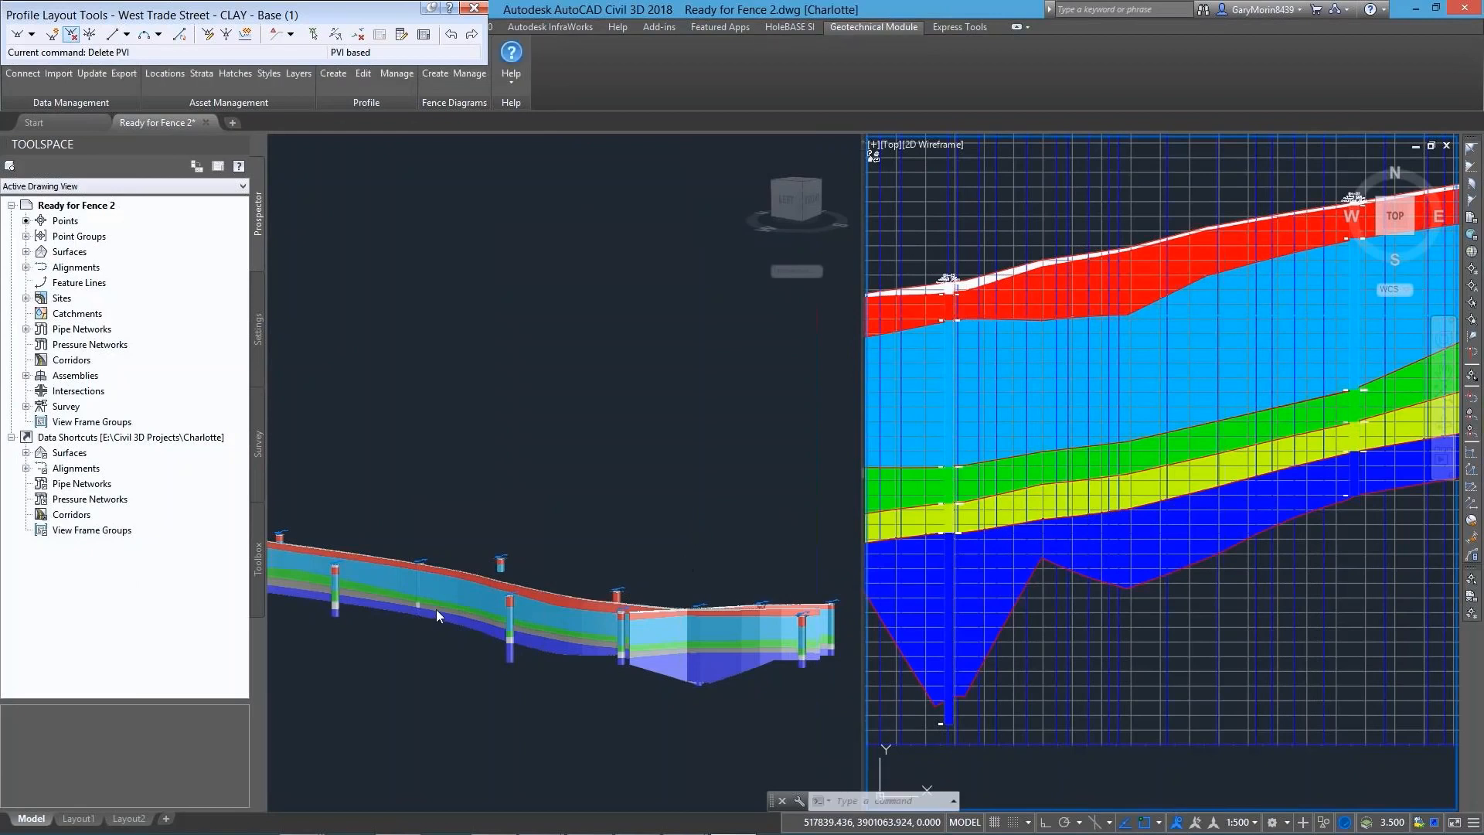
{"action": "left_click", "coordinate": [568, 690]}
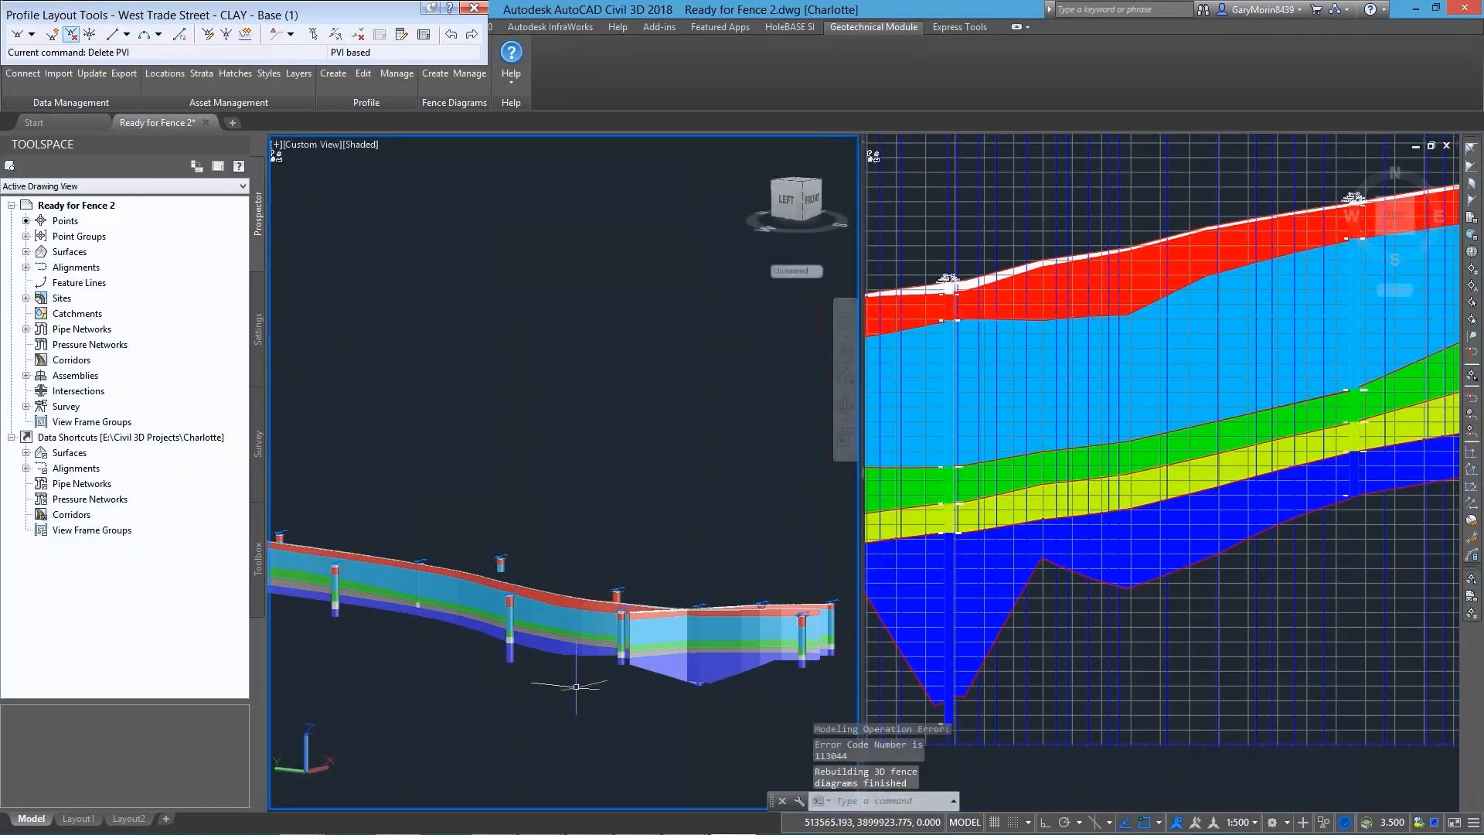
{"action": "mouse_move", "coordinate": [665, 694]}
{"action": "middle_mouse_down", "text": "shift"}
{"action": "mouse_move", "coordinate": [567, 690]}
{"action": "mouse_move", "coordinate": [684, 671]}
{"action": "mouse_move", "coordinate": [367, 644]}
{"action": "mouse_move", "coordinate": [530, 674]}
{"action": "mouse_move", "coordinate": [555, 654]}
{"action": "mouse_move", "coordinate": [522, 650]}
{"action": "middle_mouse_up", "text": "shift"}
{"action": "scroll", "coordinate": [484, 617], "scroll_direction": "up", "scroll_amount": 3}
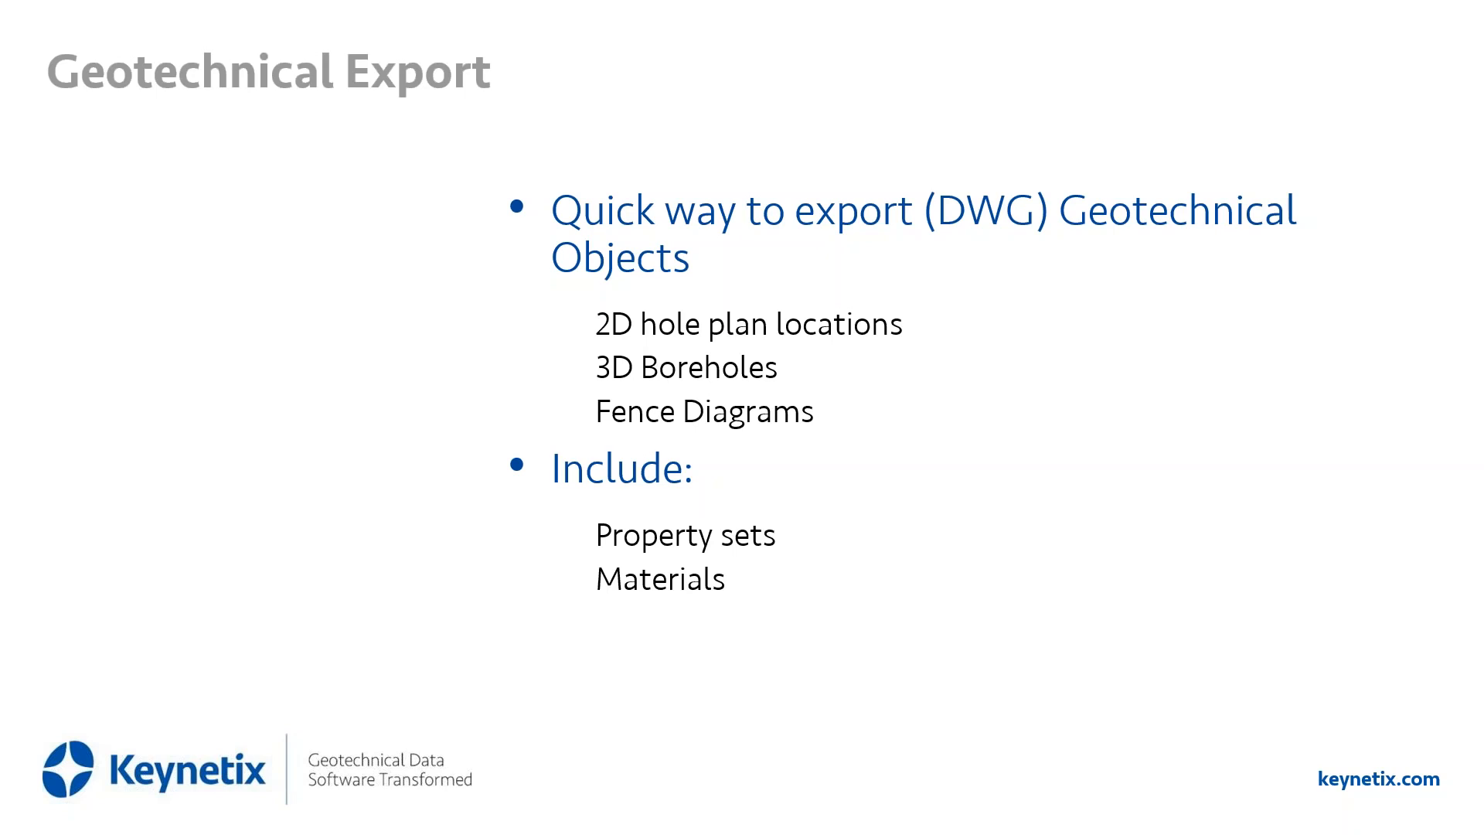
{"action": "left_click", "coordinate": [386, 537]}
{"action": "left_click", "coordinate": [177, 697]}
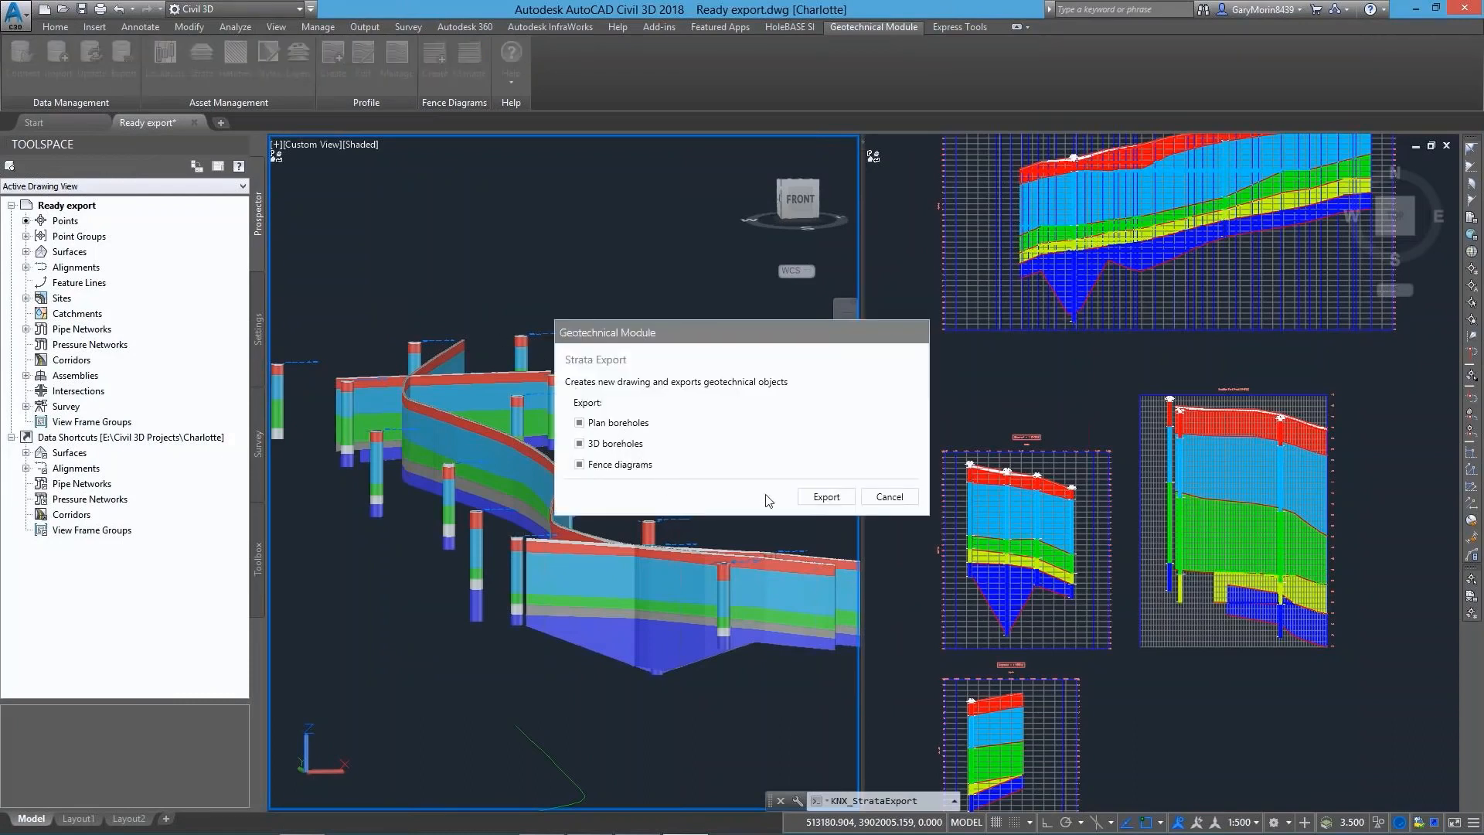
Export the plan boreholes, 3D boreholes and fence diagrams to a new DWG file named Charlotte export
{"action": "left_click", "coordinate": [839, 496]}
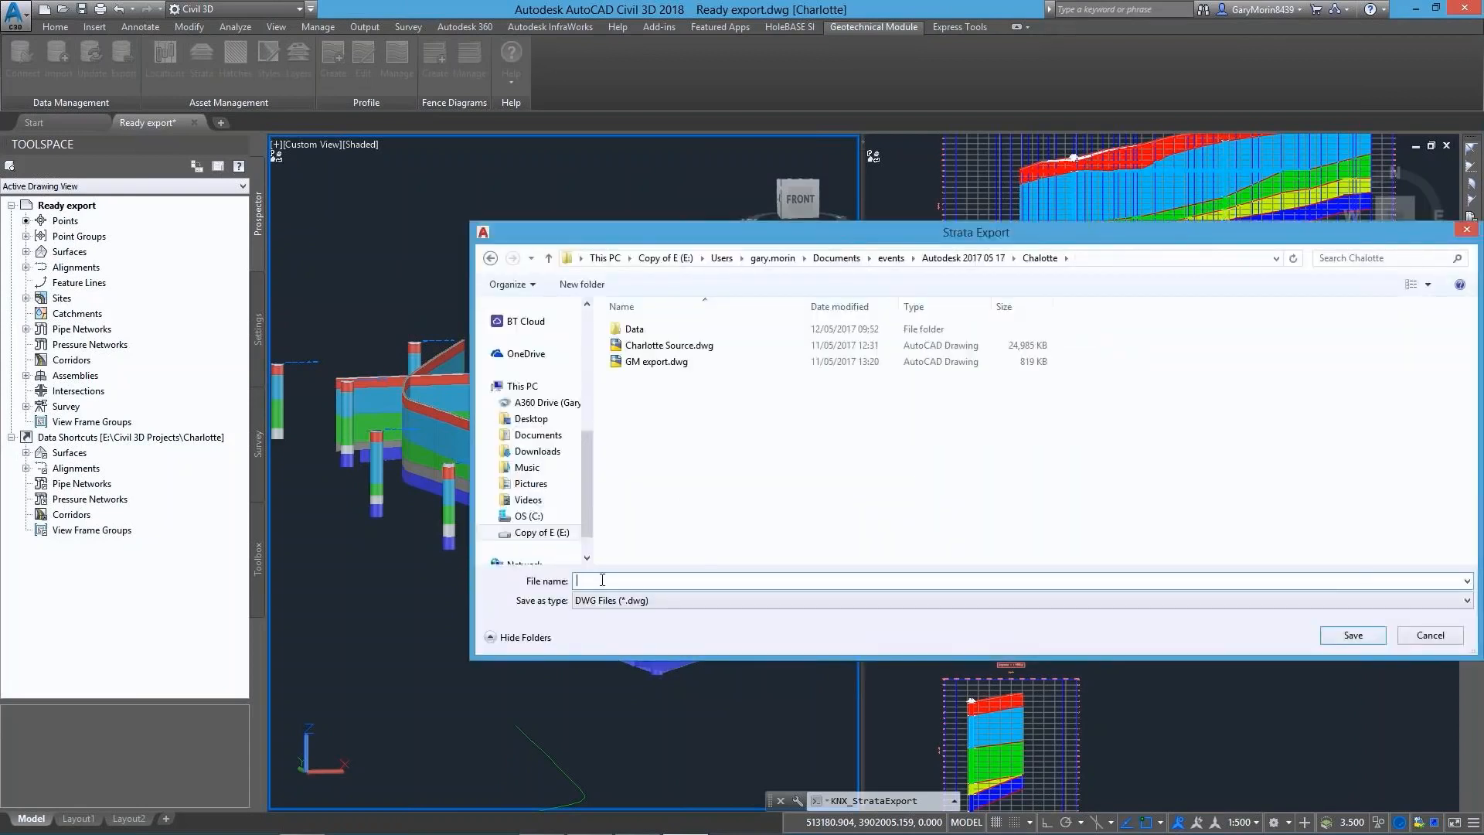
{"action": "type", "text": "Charl"}
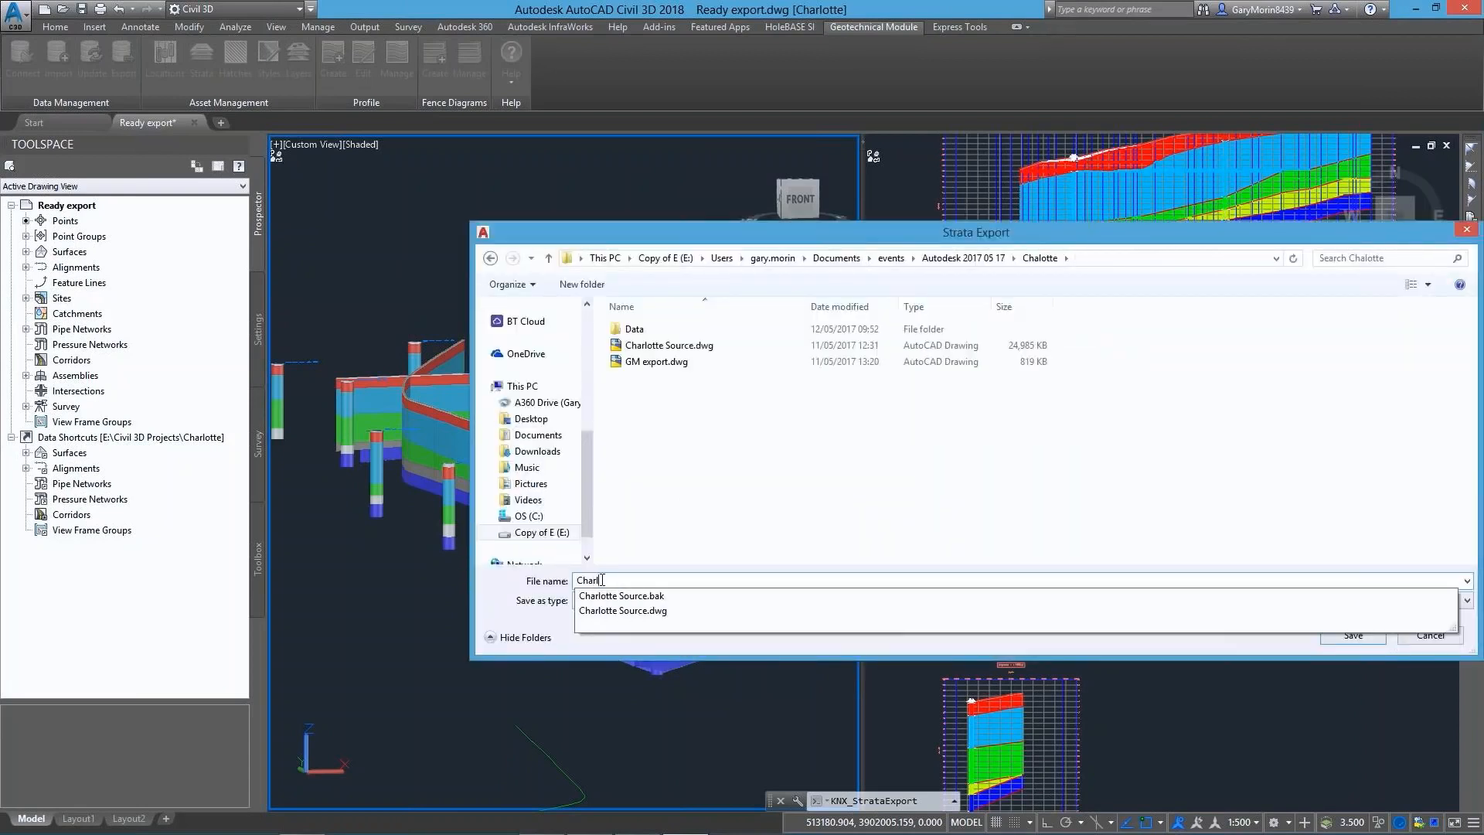
{"action": "type", "text": "otte export"}
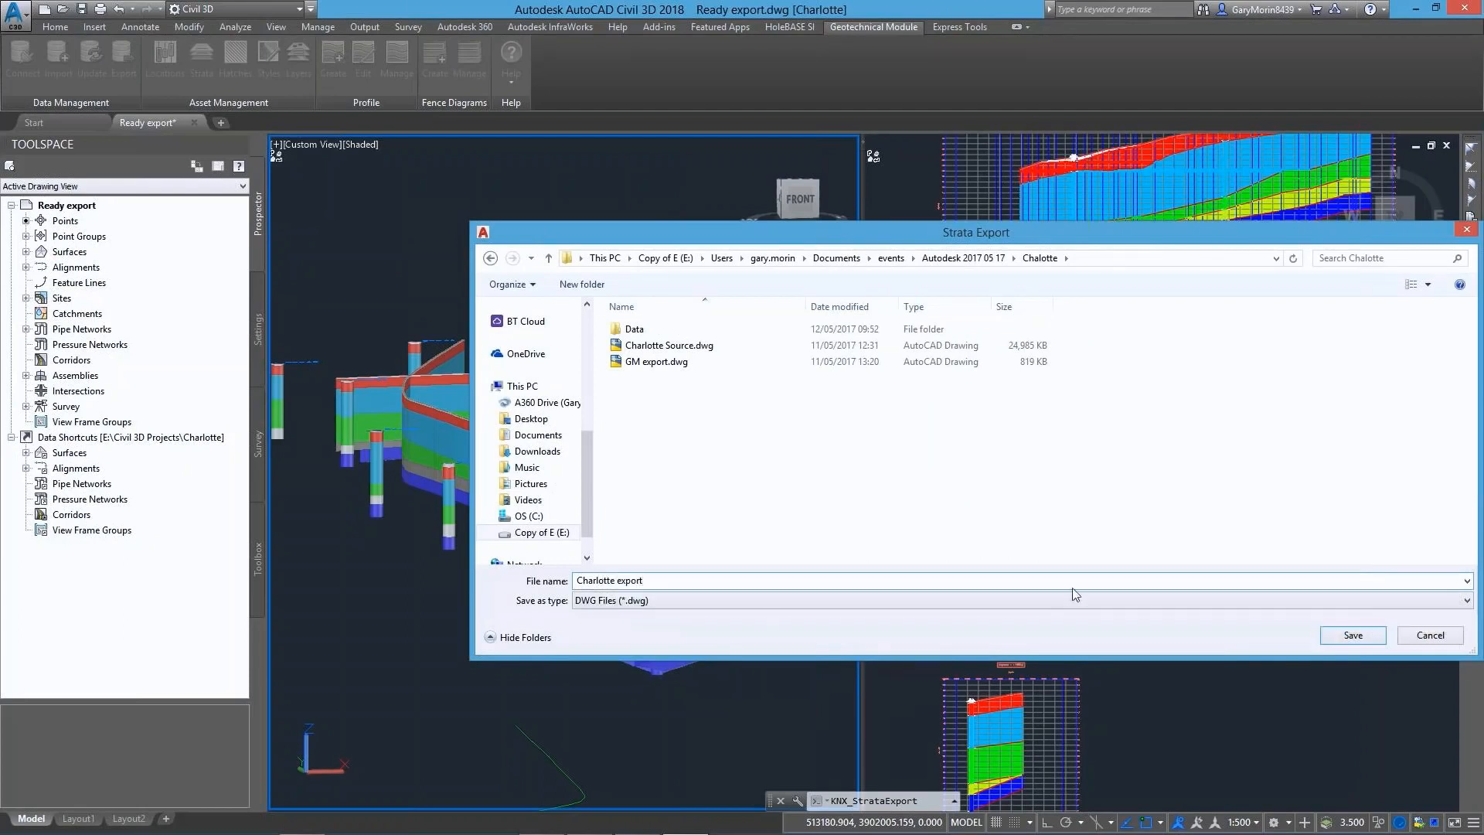
{"action": "left_click", "coordinate": [1368, 640]}
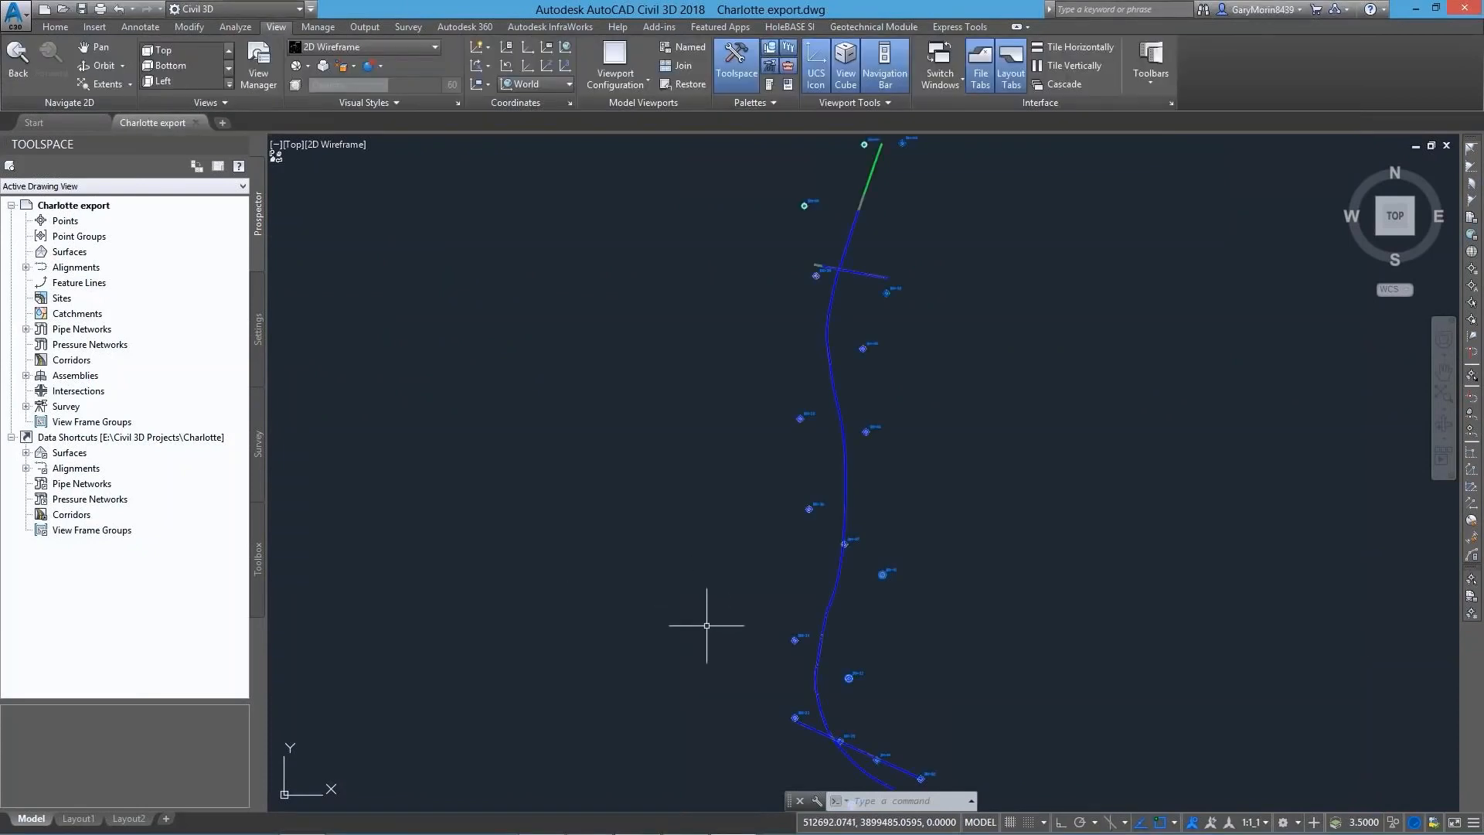
Show the exported boreholes and fence diagrams in an oblique 3D view with the Shaded visual style
{"action": "middle_click_drag", "start_coordinate": [706, 625], "coordinate": [914, 350], "text": "shift"}
{"action": "left_click", "coordinate": [375, 146]}
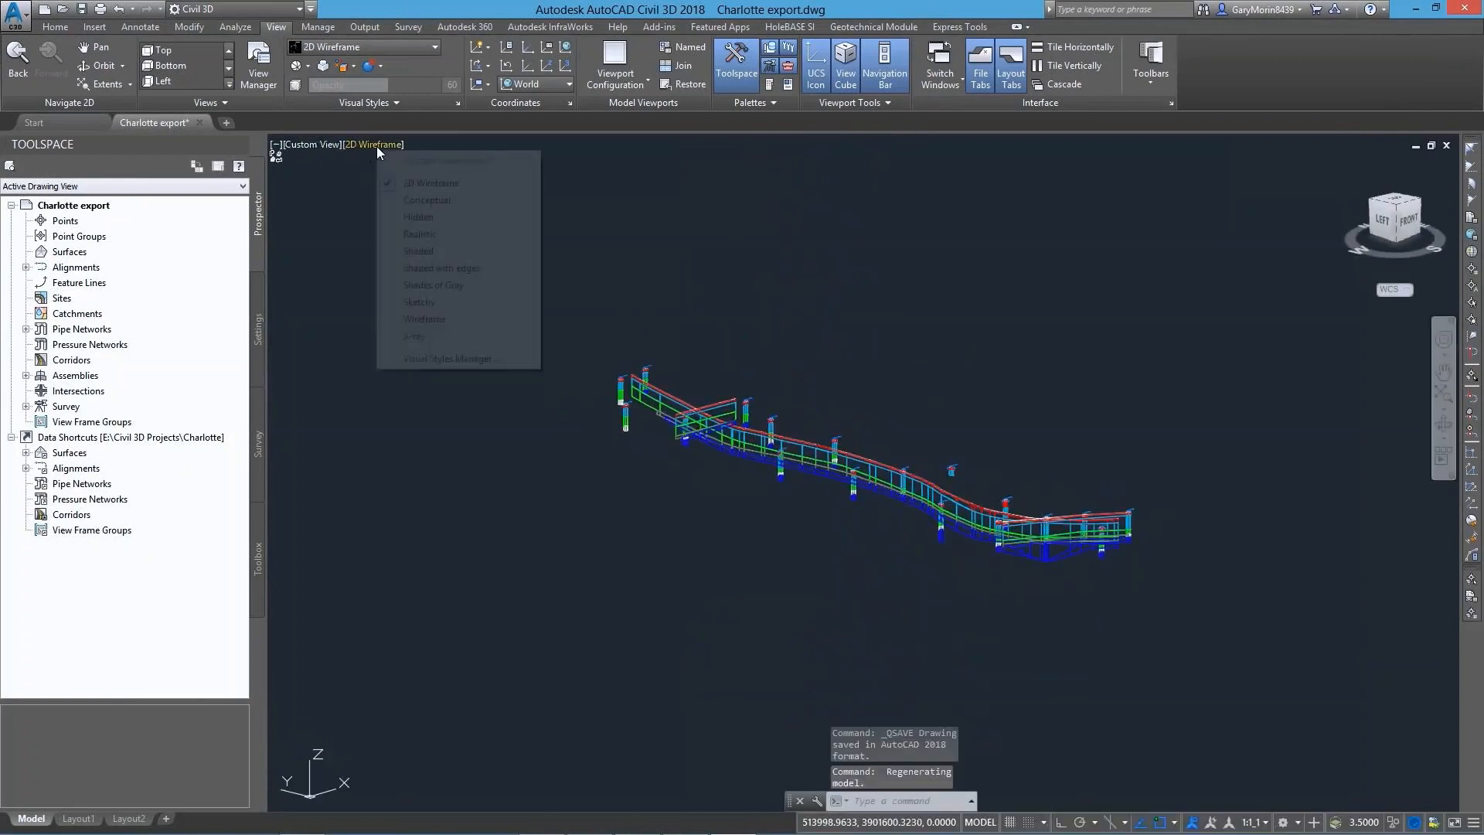
{"action": "left_click", "coordinate": [418, 252]}
{"action": "scroll", "coordinate": [900, 576], "scroll_direction": "up", "scroll_amount": 5}
{"action": "middle_click_drag", "start_coordinate": [900, 577], "coordinate": [794, 566], "text": "shift"}
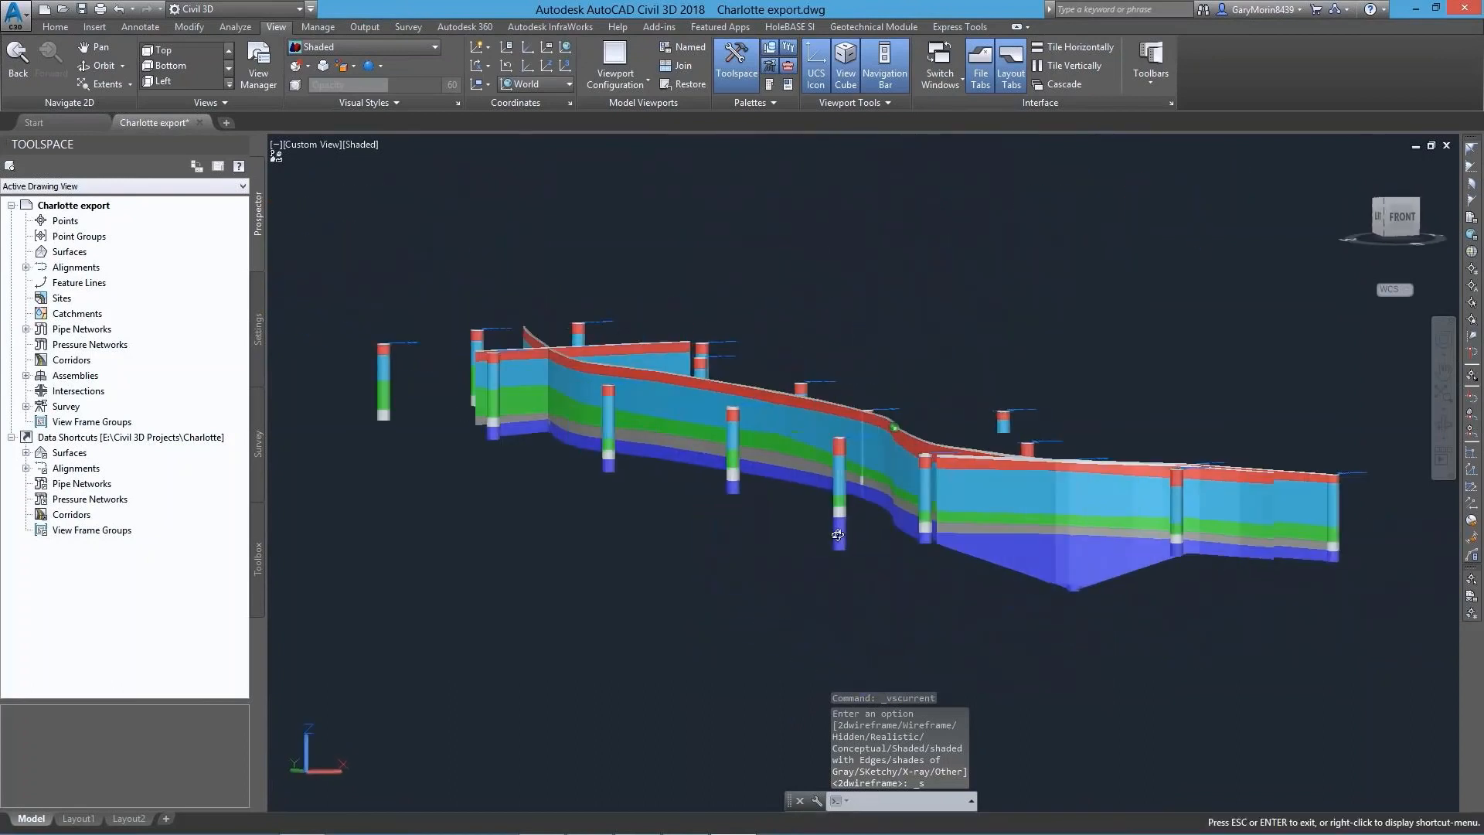
{"action": "scroll", "coordinate": [795, 566], "scroll_direction": "up", "scroll_amount": 5}
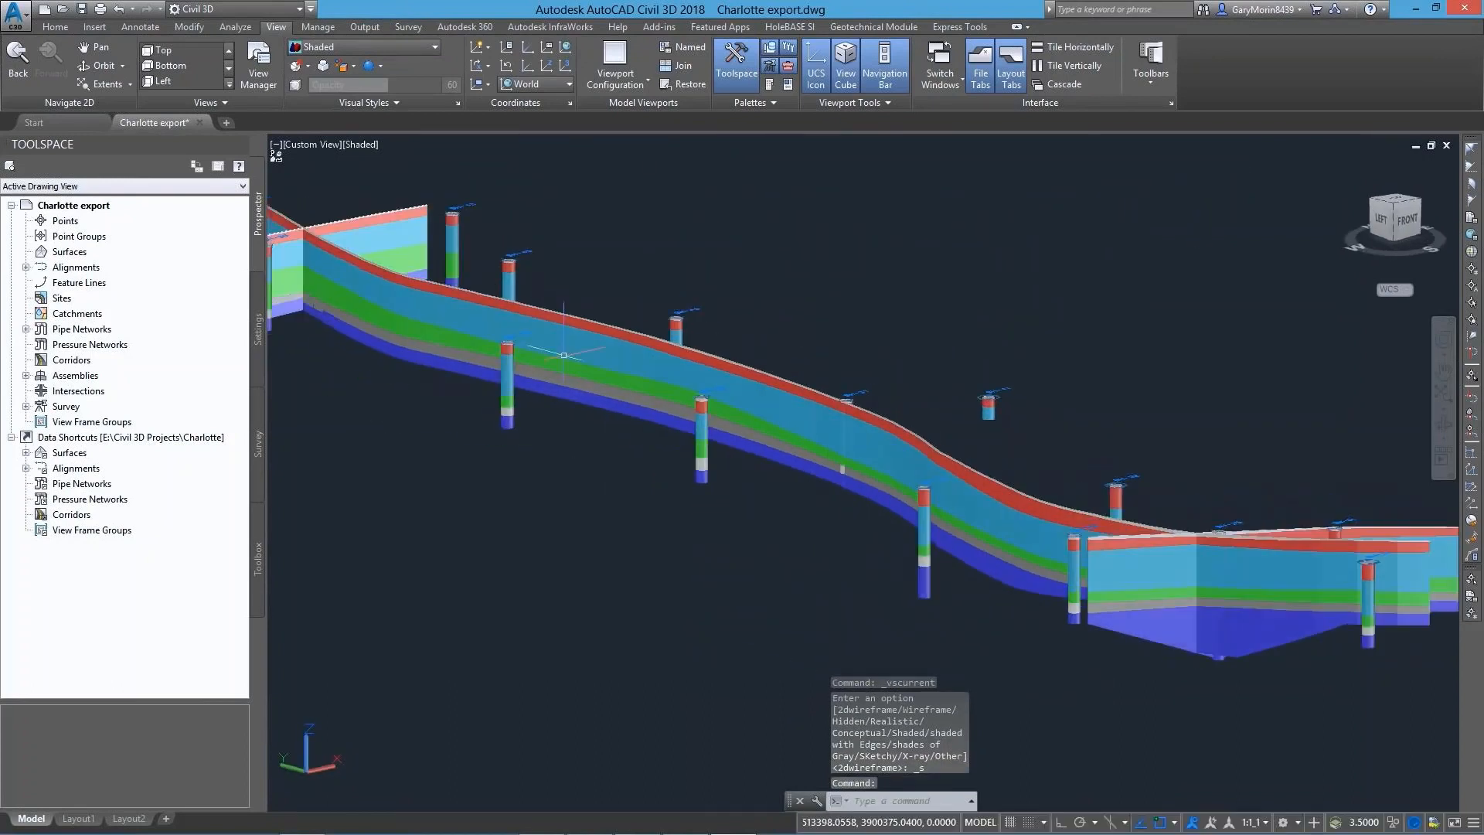
Examine the Geology property set of the light-blue fence diagram solid, and close its properties
{"action": "left_click", "coordinate": [569, 336]}
{"action": "double_click", "coordinate": [569, 337]}
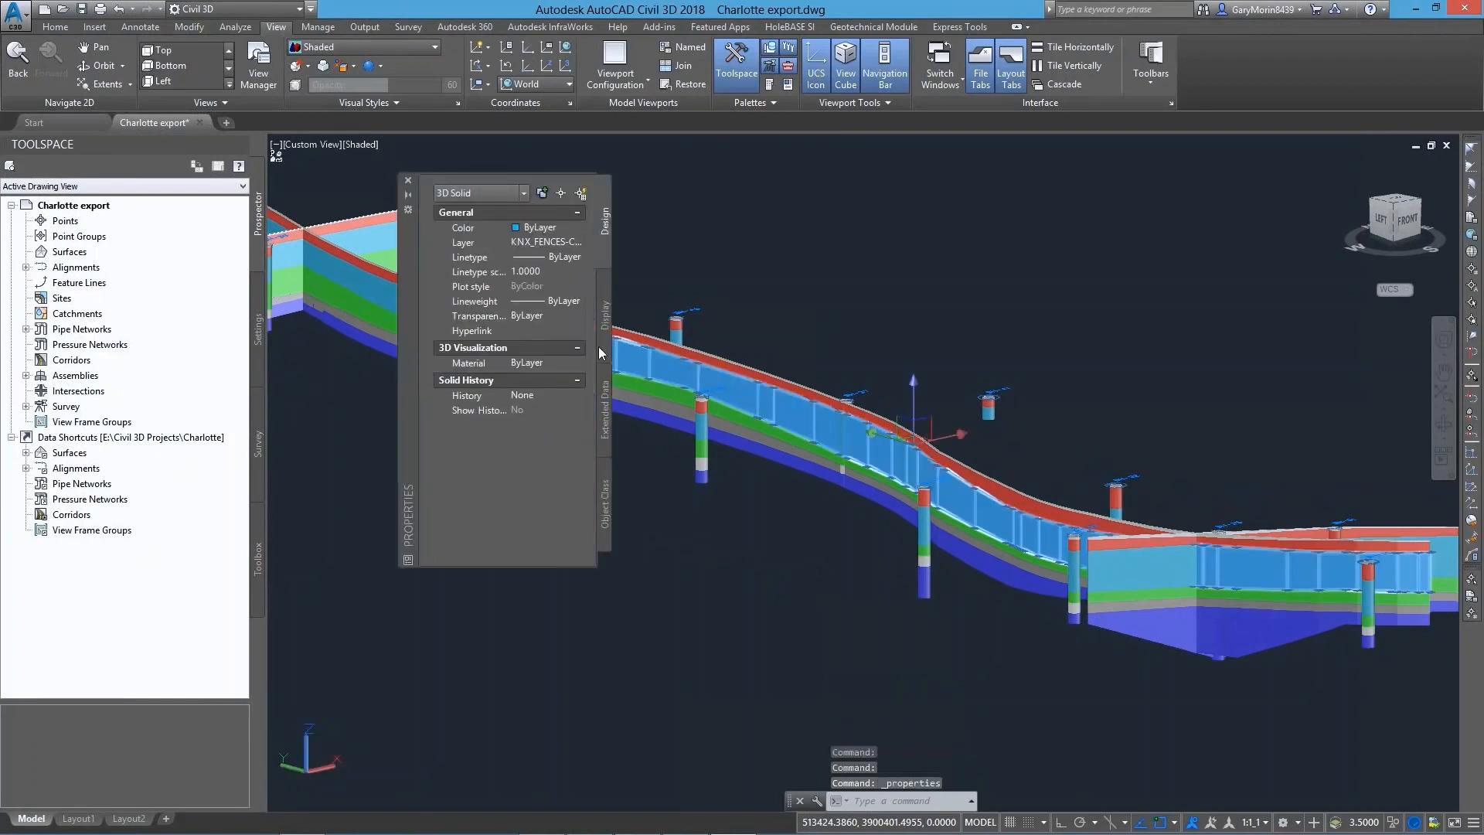
{"action": "left_click", "coordinate": [605, 410]}
{"action": "left_click", "coordinate": [513, 306]}
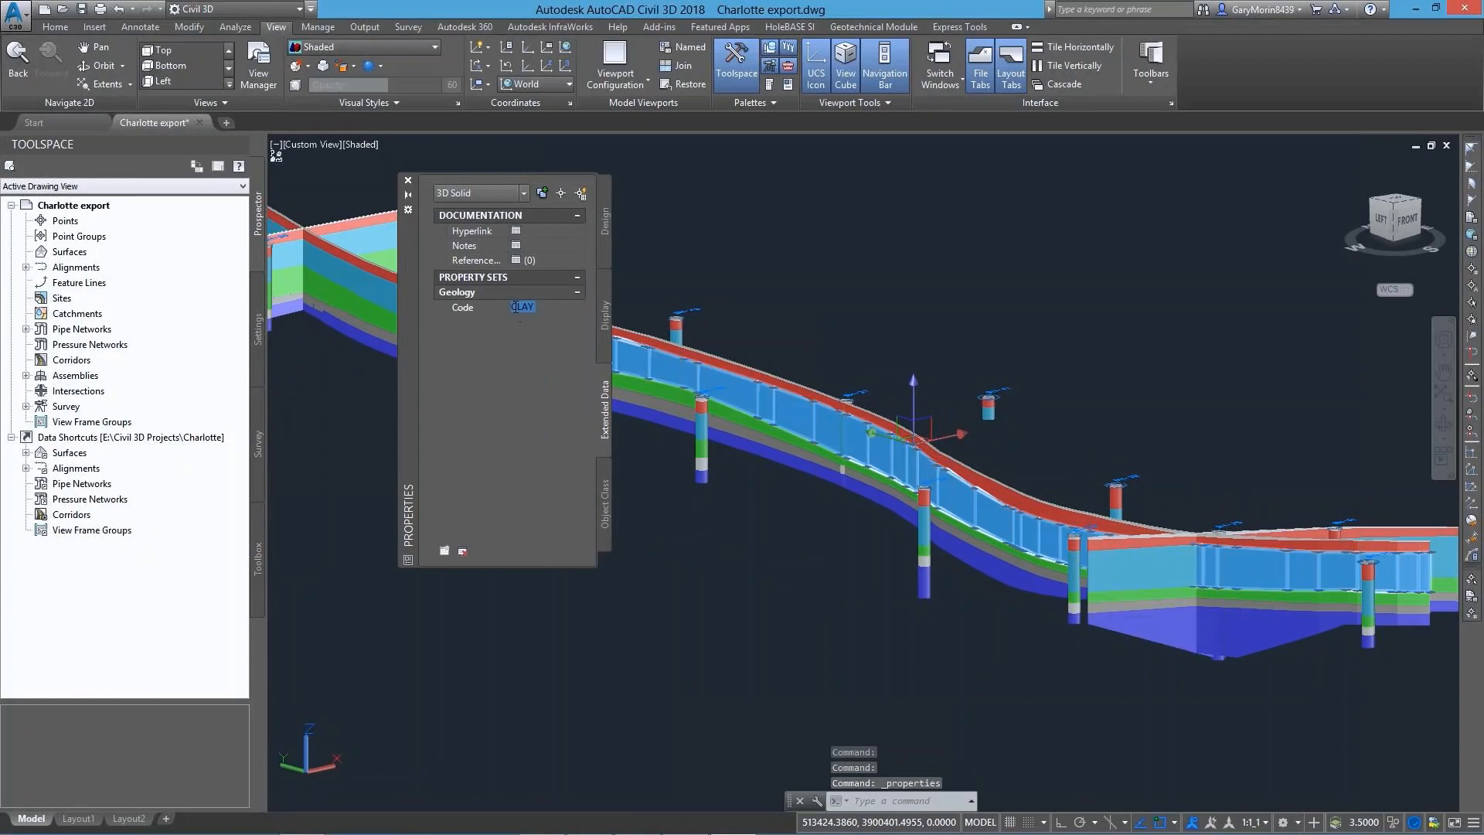
{"action": "left_click", "coordinate": [408, 180]}
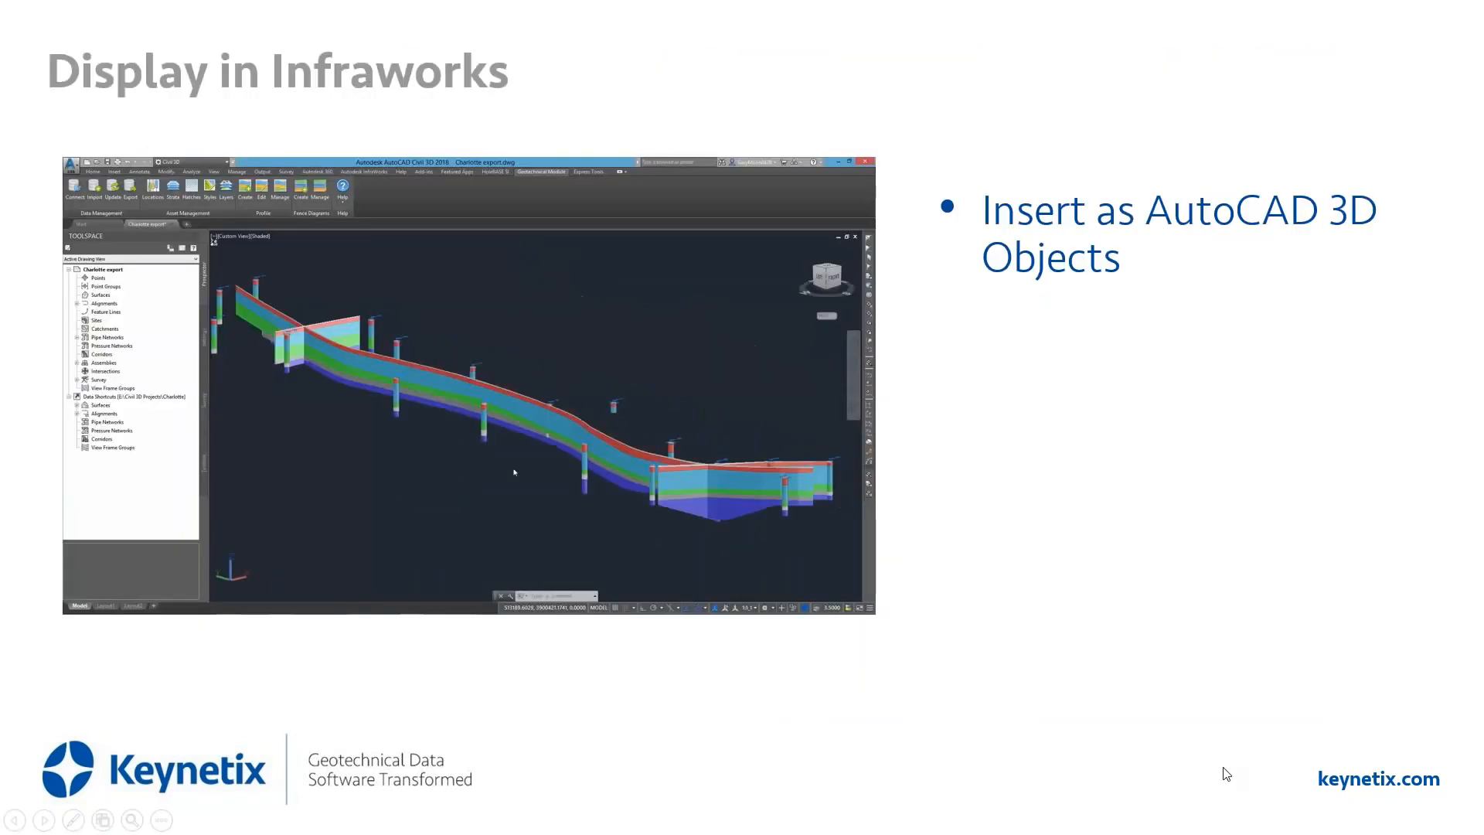
{"action": "mouse_move", "coordinate": [303, 596]}
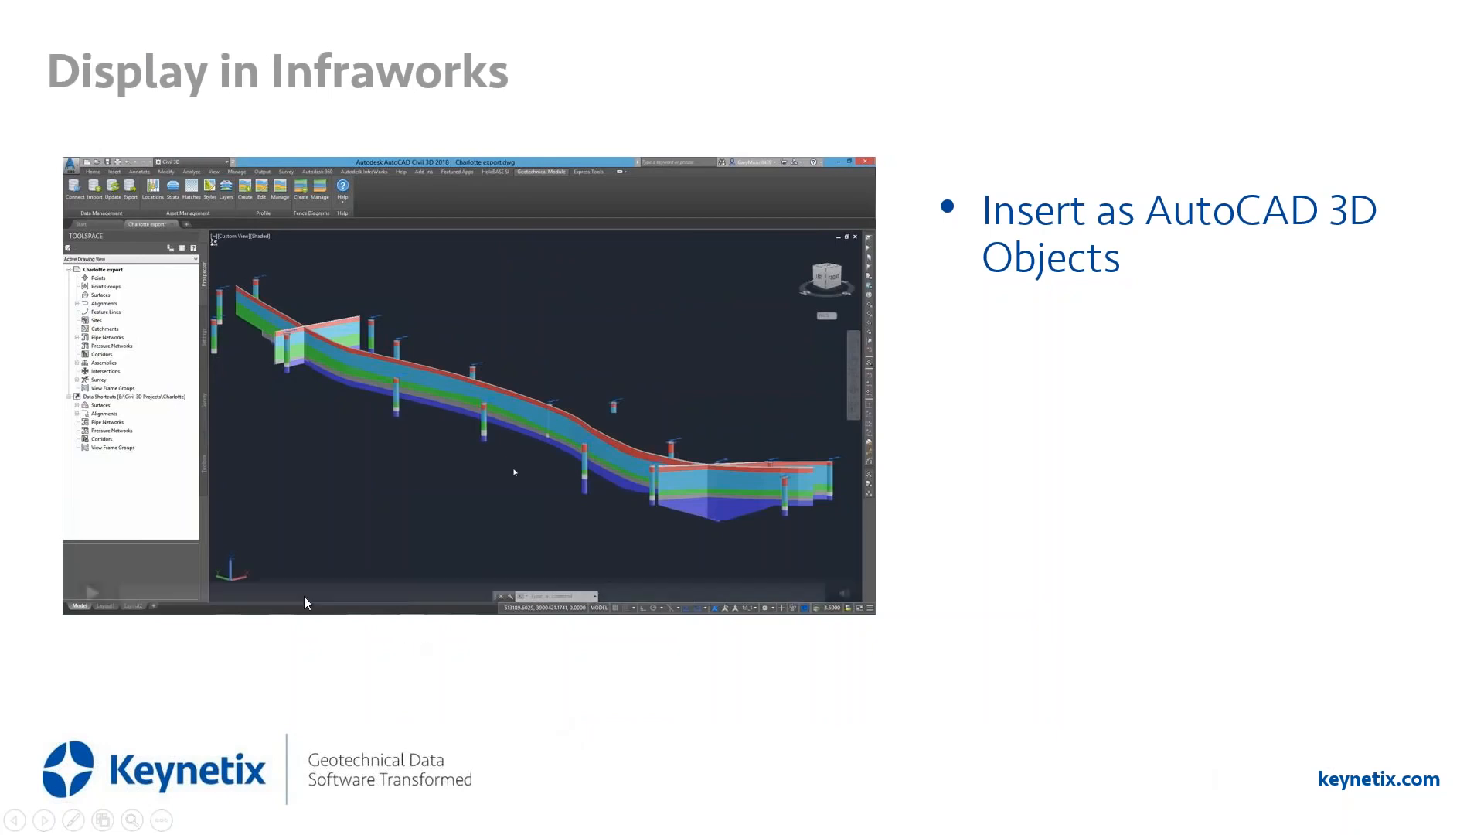
{"action": "left_click", "coordinate": [92, 593]}
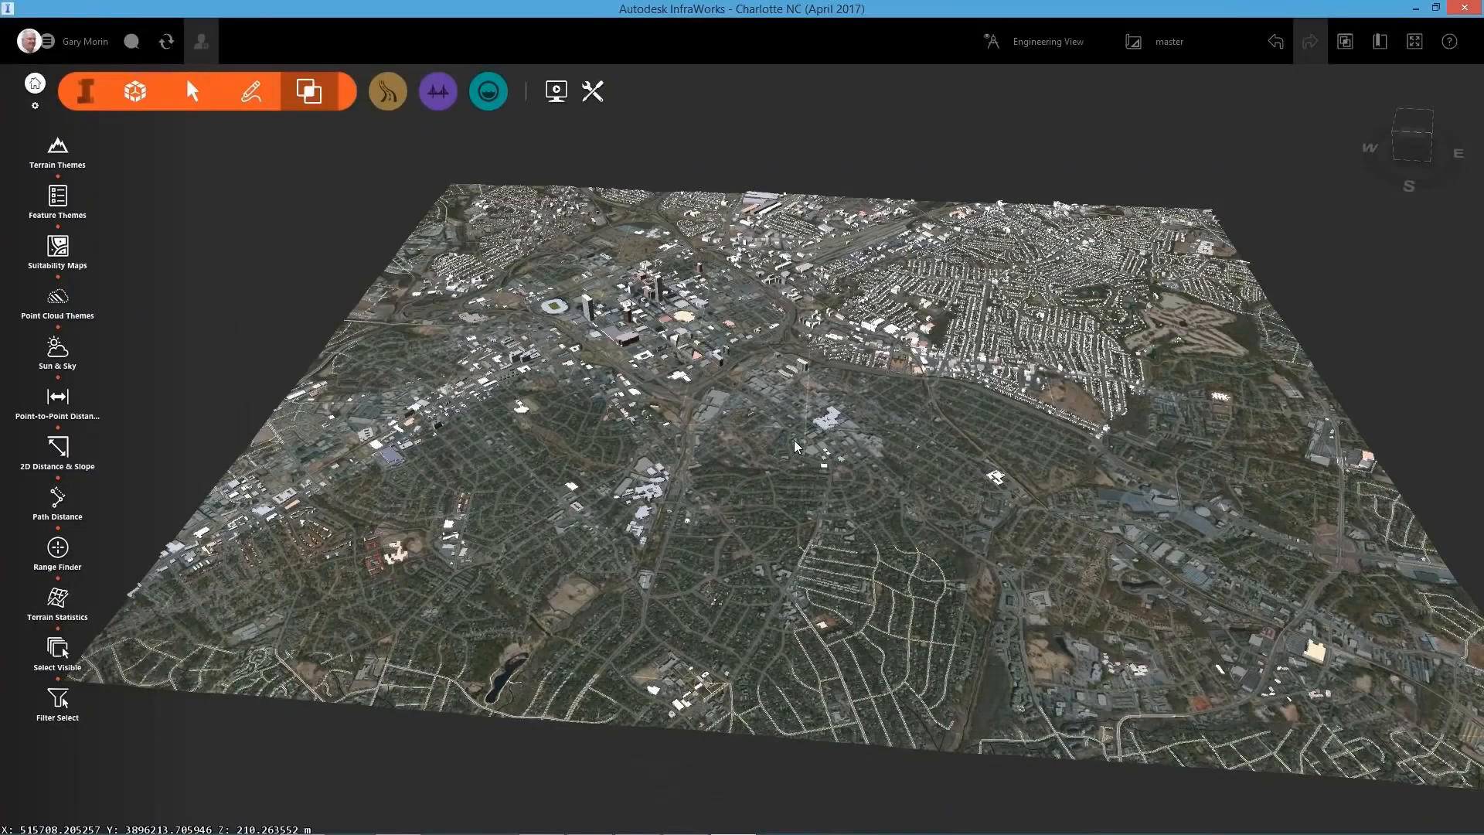
Add Charlotte export.dwg to the Charlotte city model as an AutoCAD DWG (3D Objects) data source, sending it to the cloud service
{"action": "left_click_drag", "start_coordinate": [793, 447], "coordinate": [703, 359]}
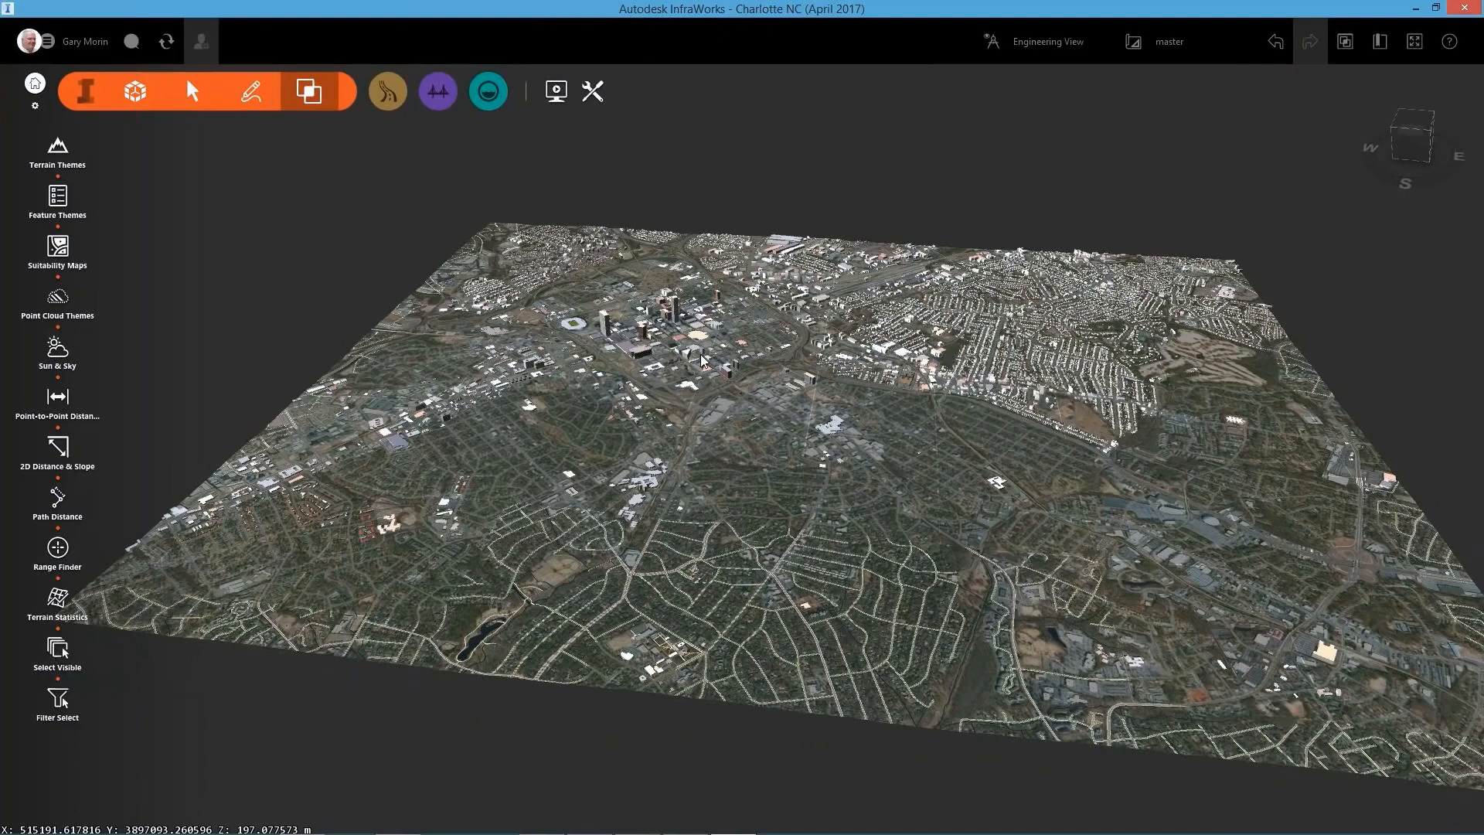
{"action": "scroll", "coordinate": [703, 361], "scroll_direction": "up", "scroll_amount": 3}
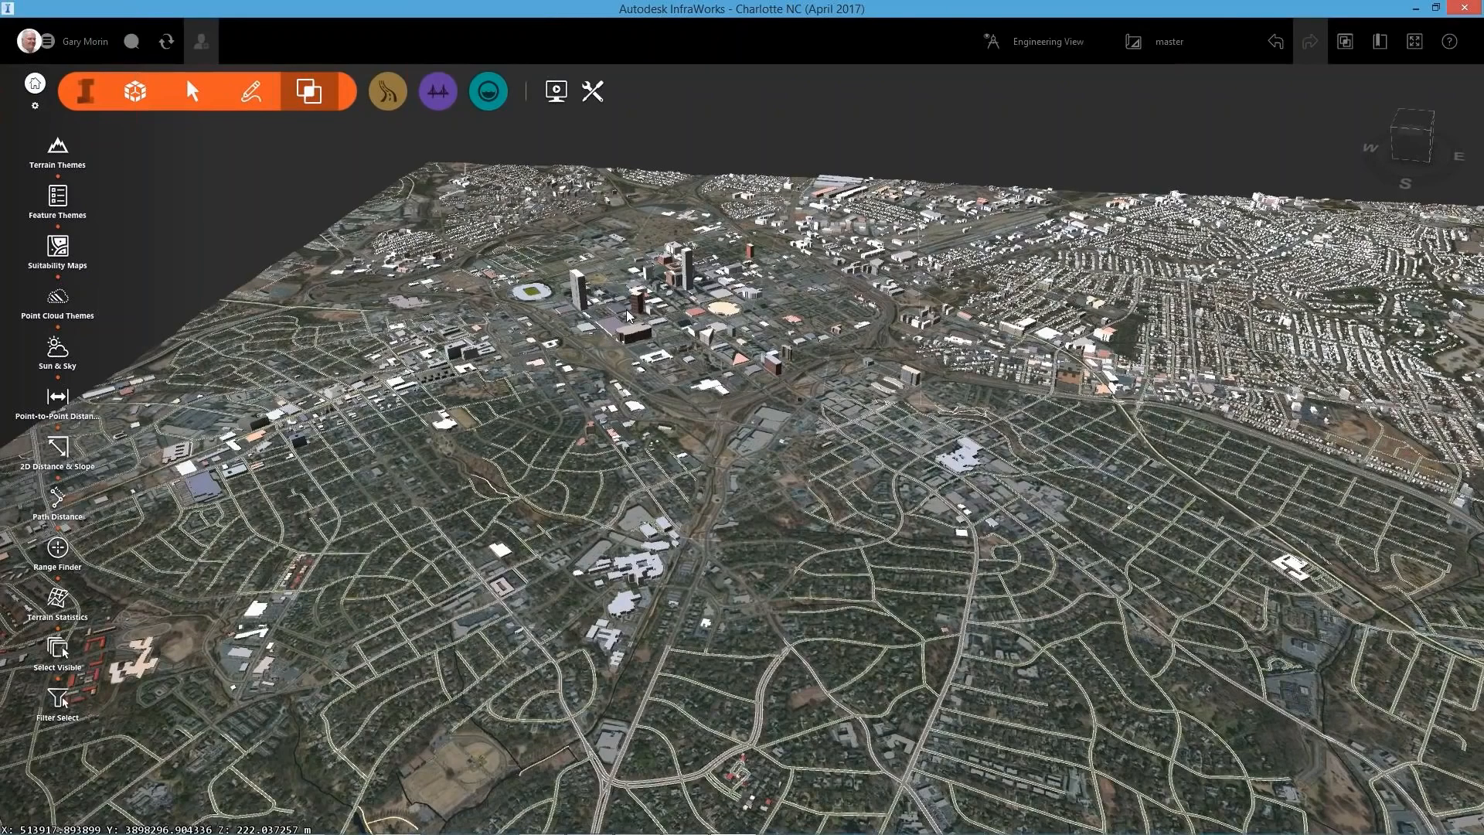
{"action": "scroll", "coordinate": [605, 365], "scroll_direction": "up", "scroll_amount": 2}
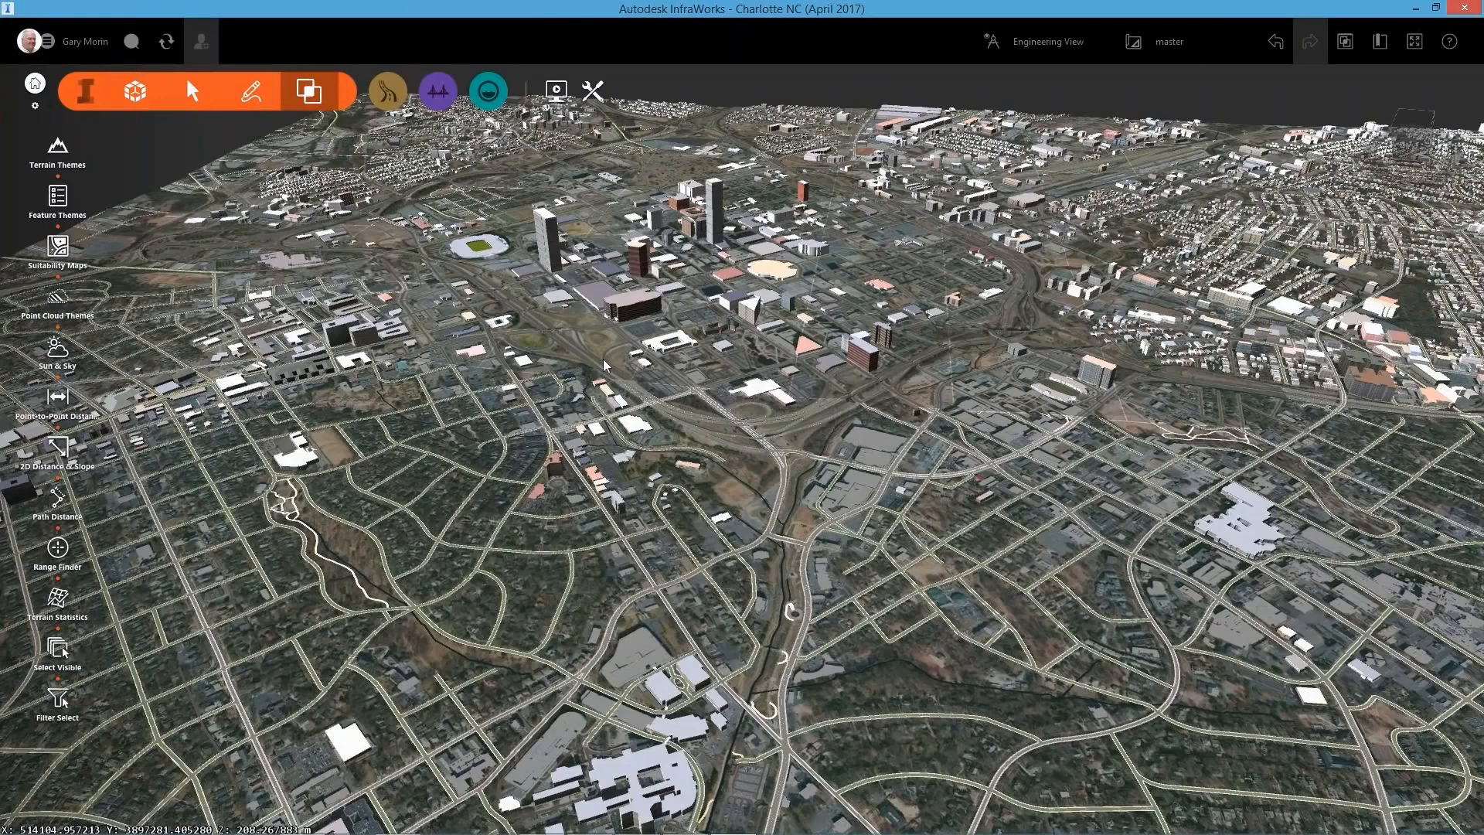
{"action": "scroll", "coordinate": [605, 365], "scroll_direction": "down", "scroll_amount": 2}
{"action": "left_click", "coordinate": [135, 91]}
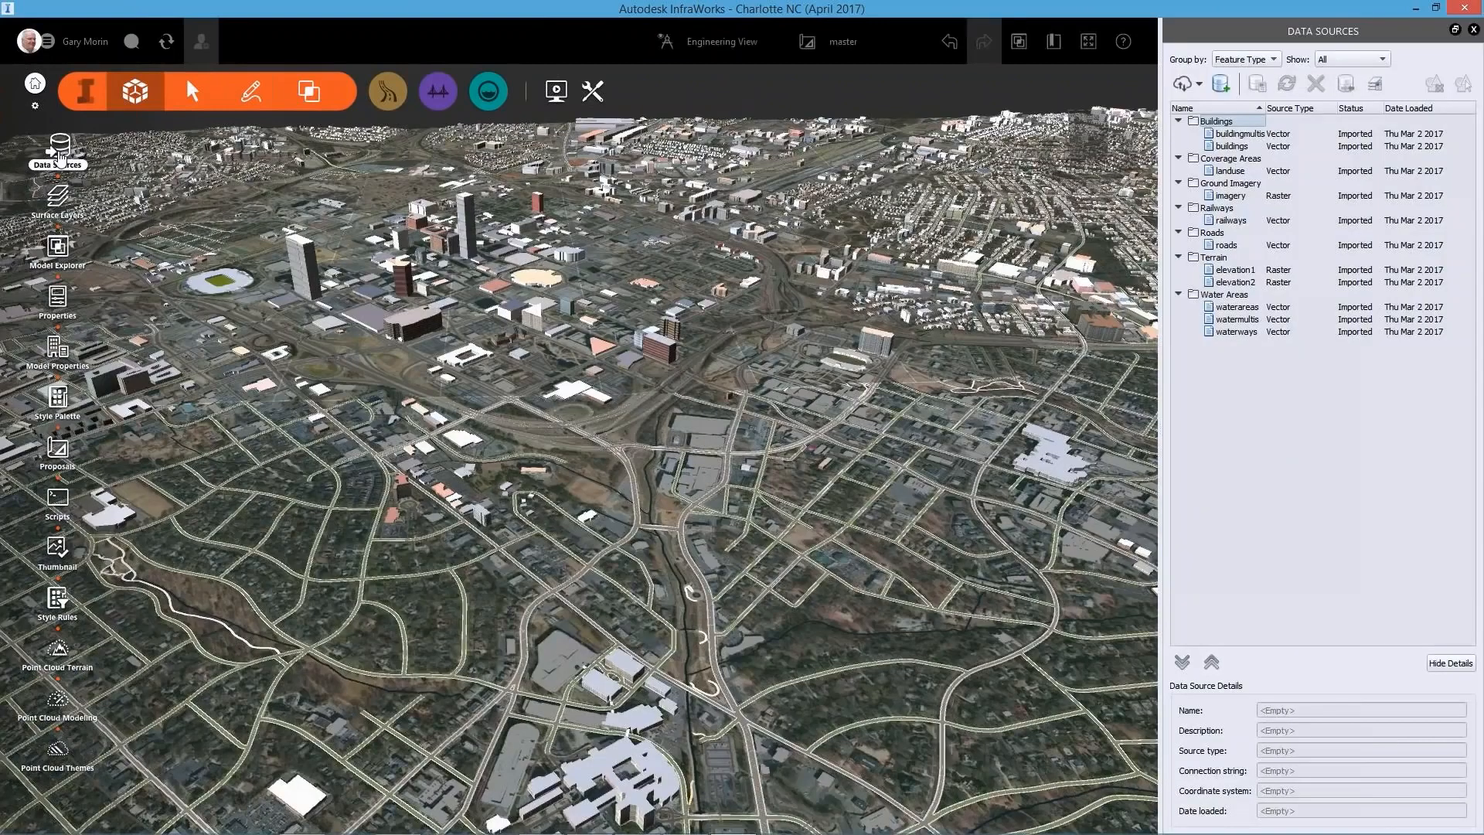
{"action": "left_click", "coordinate": [1198, 84]}
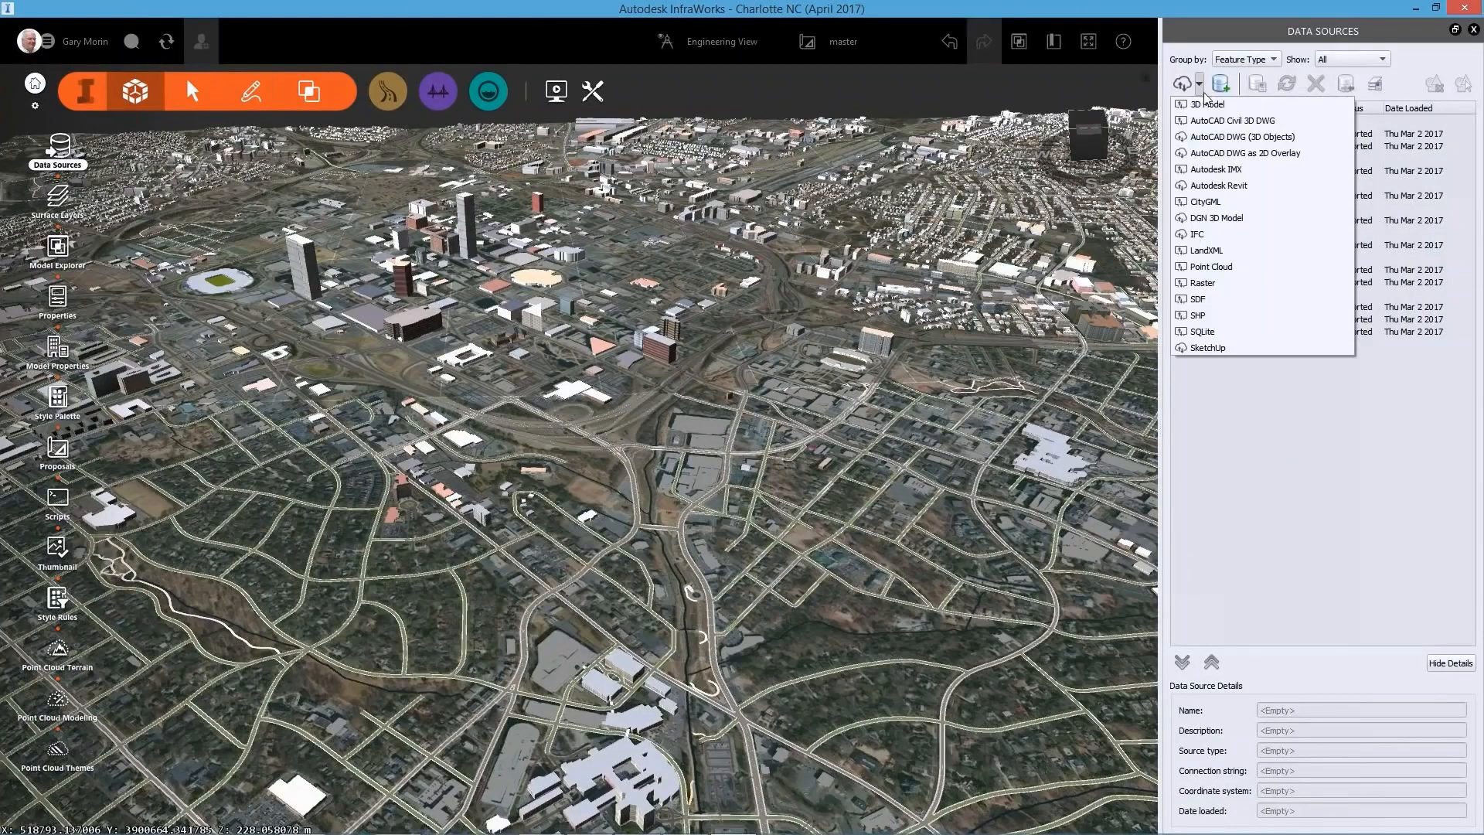
{"action": "left_click", "coordinate": [1275, 138]}
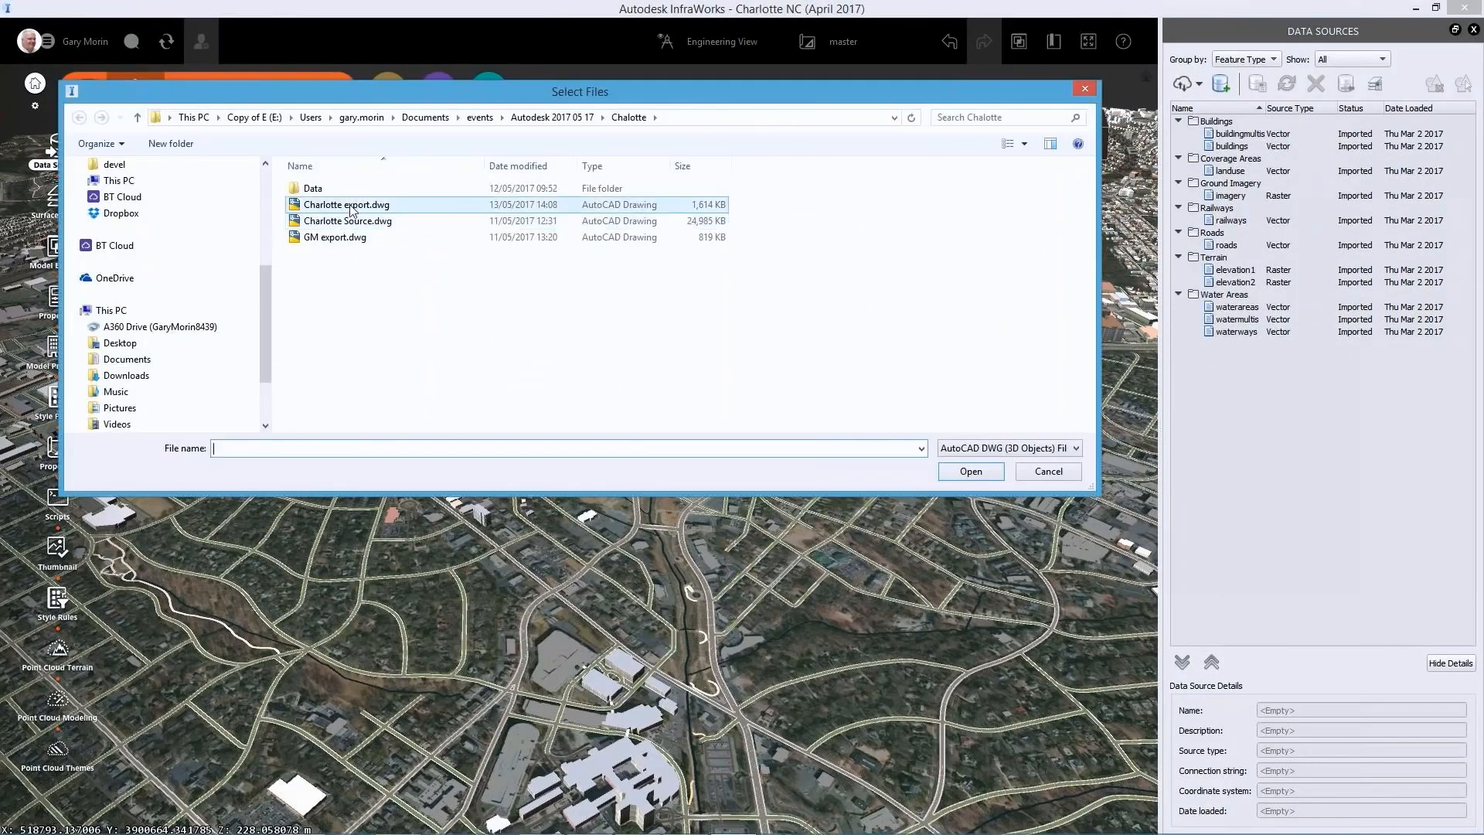
{"action": "left_click", "coordinate": [348, 205]}
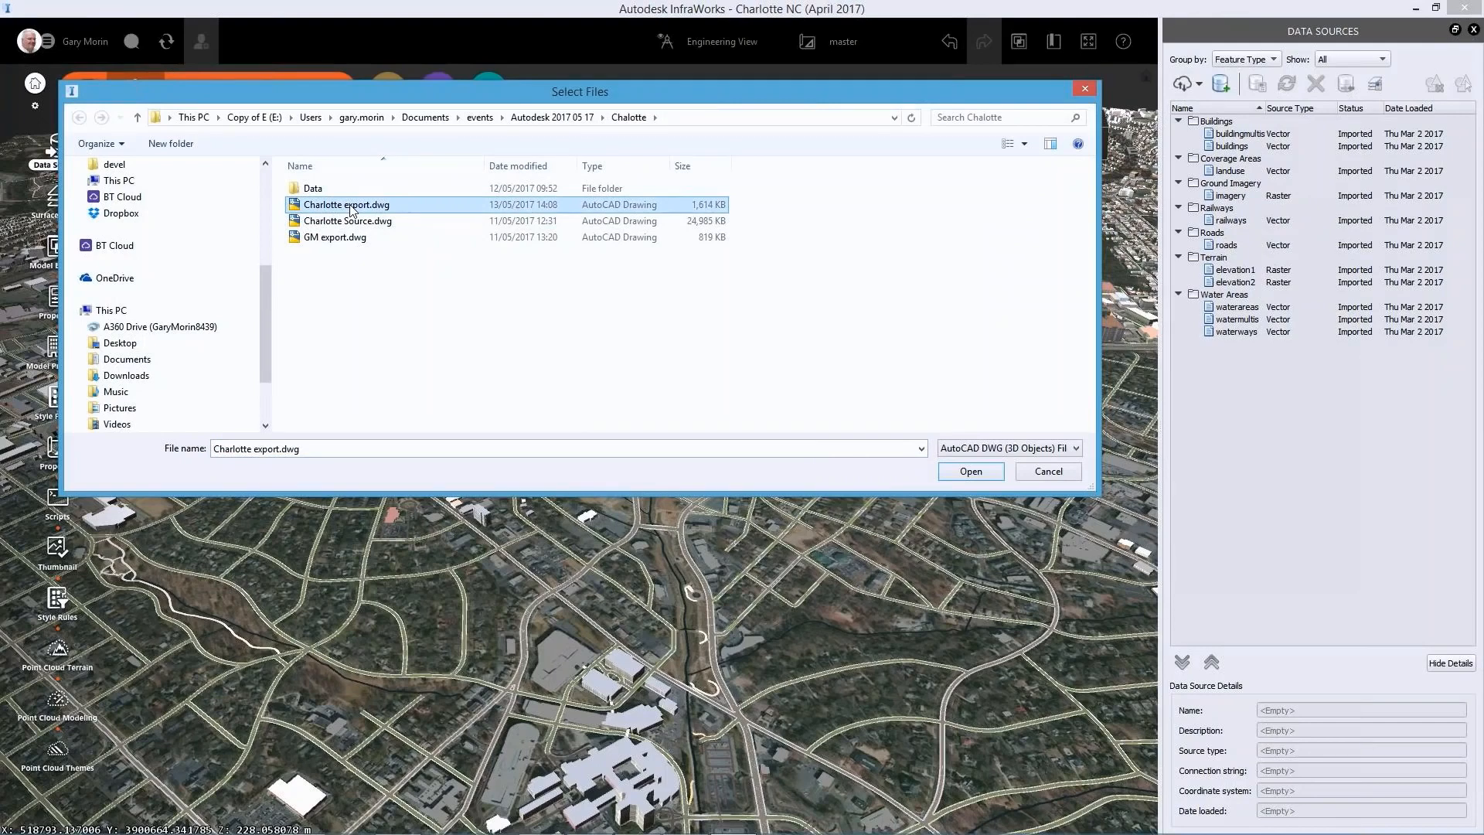
{"action": "left_click", "coordinate": [971, 471]}
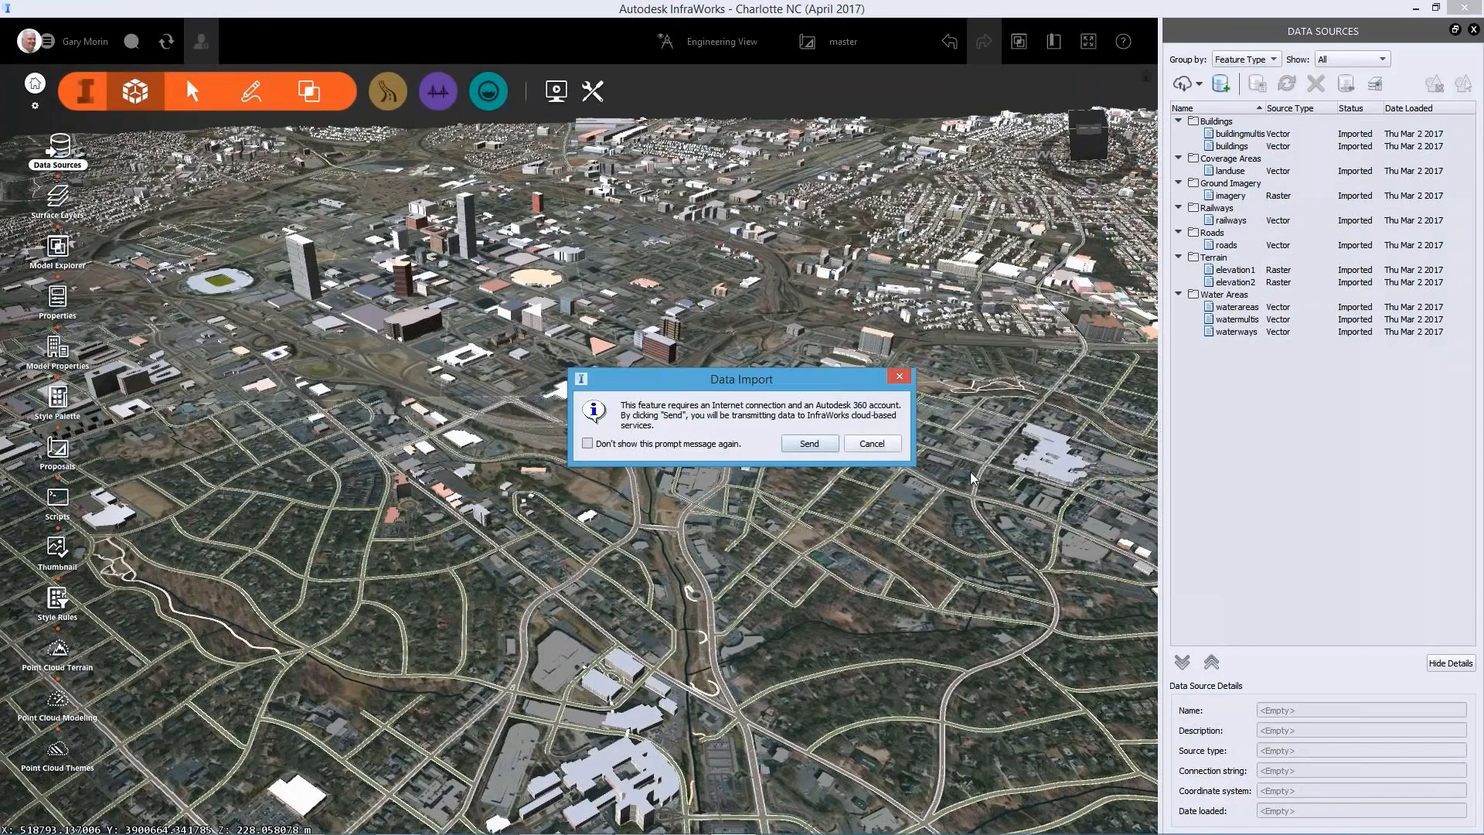
{"action": "left_click", "coordinate": [819, 445]}
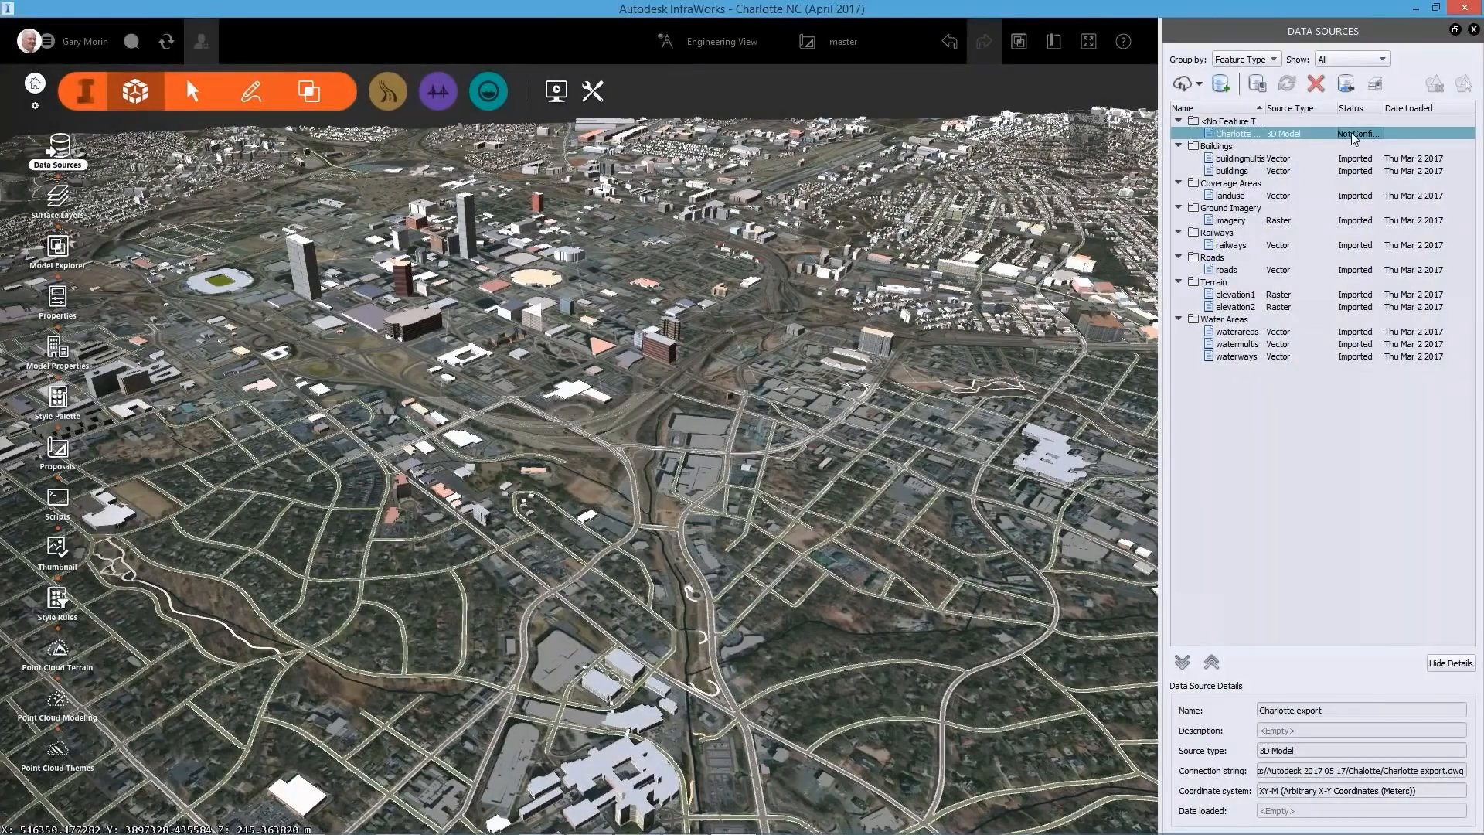
Configure the Charlotte export data source with the coordinate system UTM84-17N
{"action": "right_click", "coordinate": [1322, 133]}
{"action": "left_click", "coordinate": [1358, 145]}
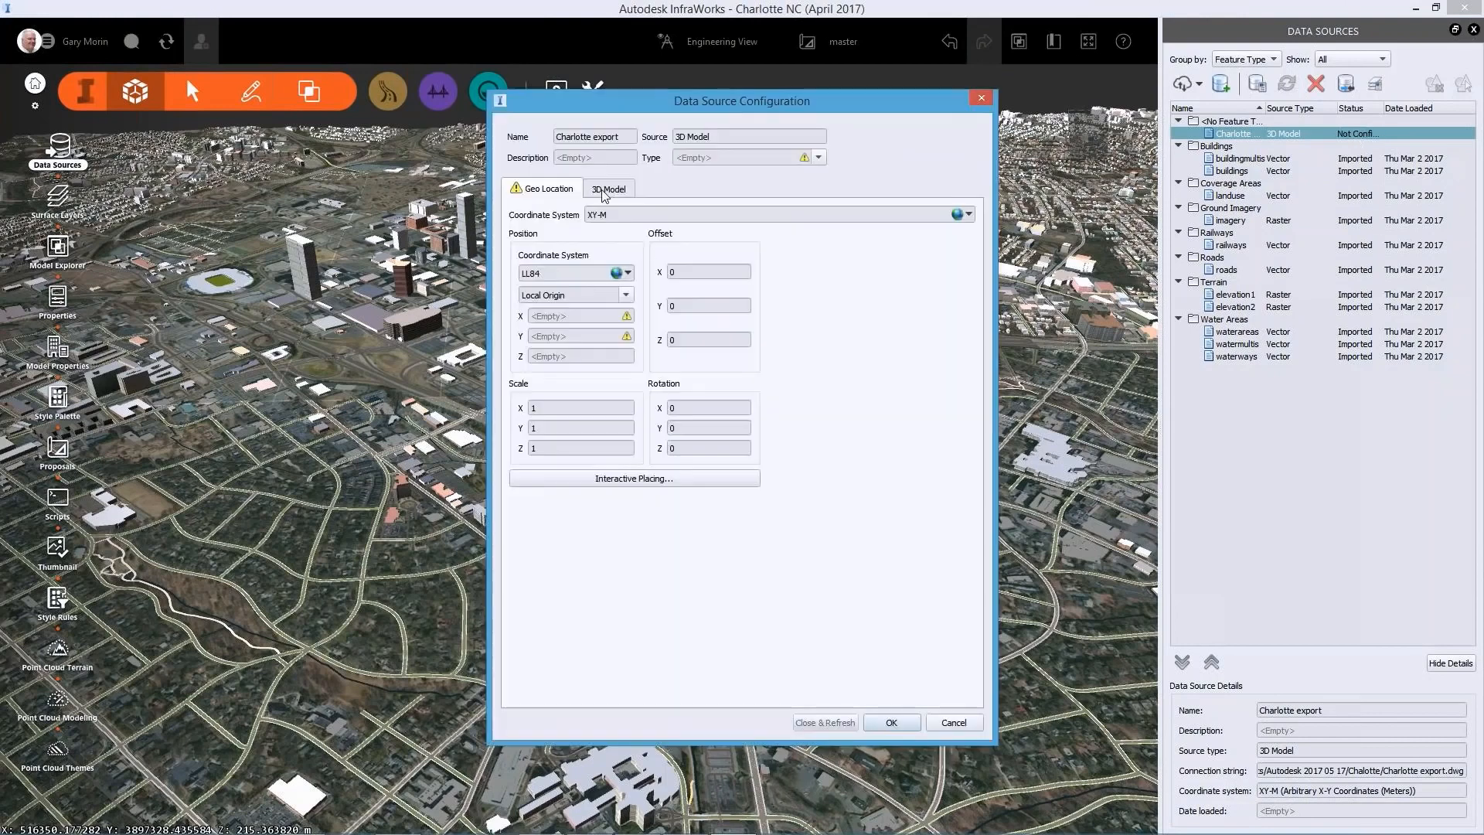
{"action": "left_click", "coordinate": [968, 215]}
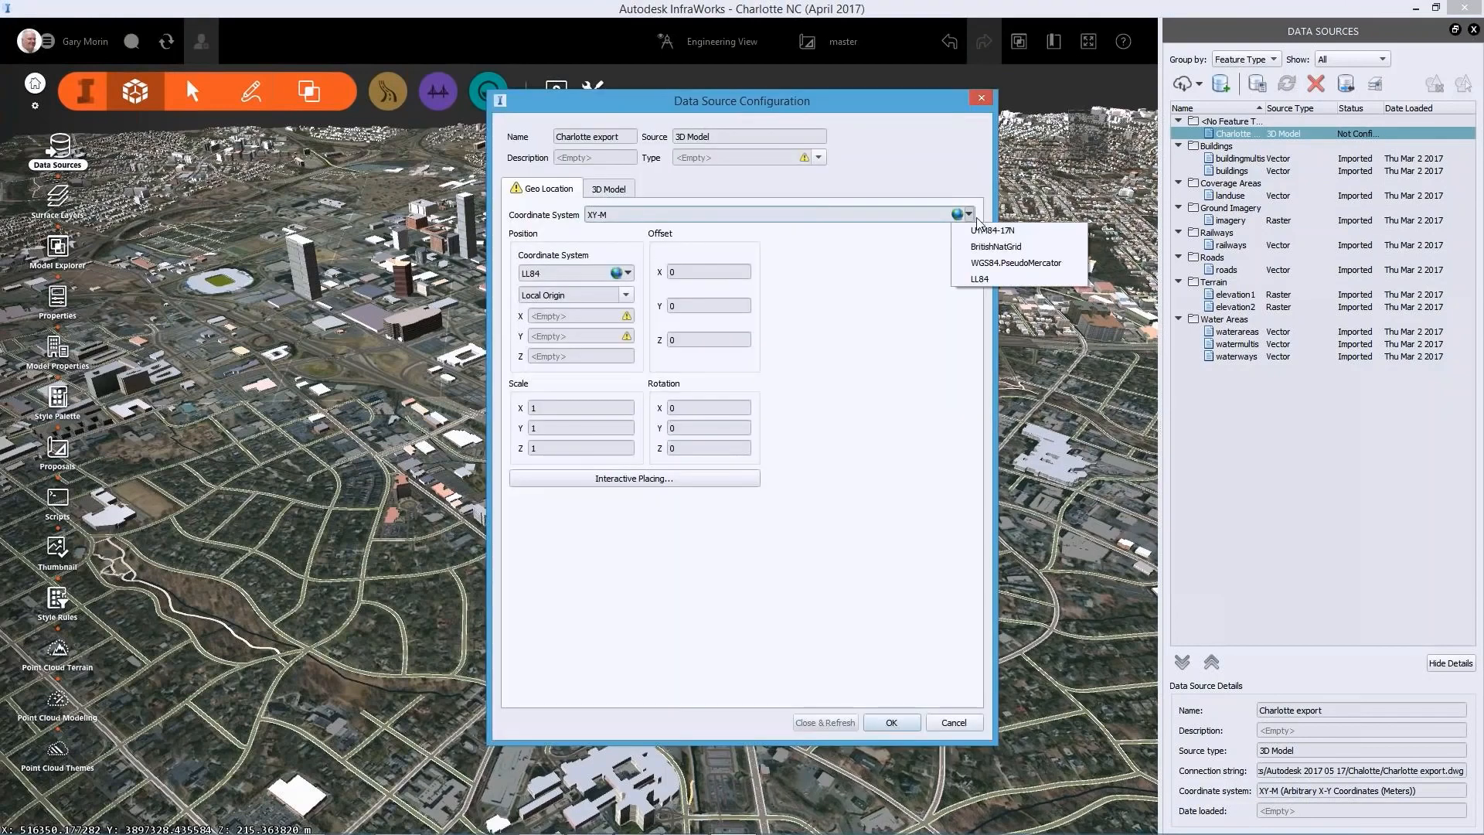
{"action": "left_click", "coordinate": [985, 229]}
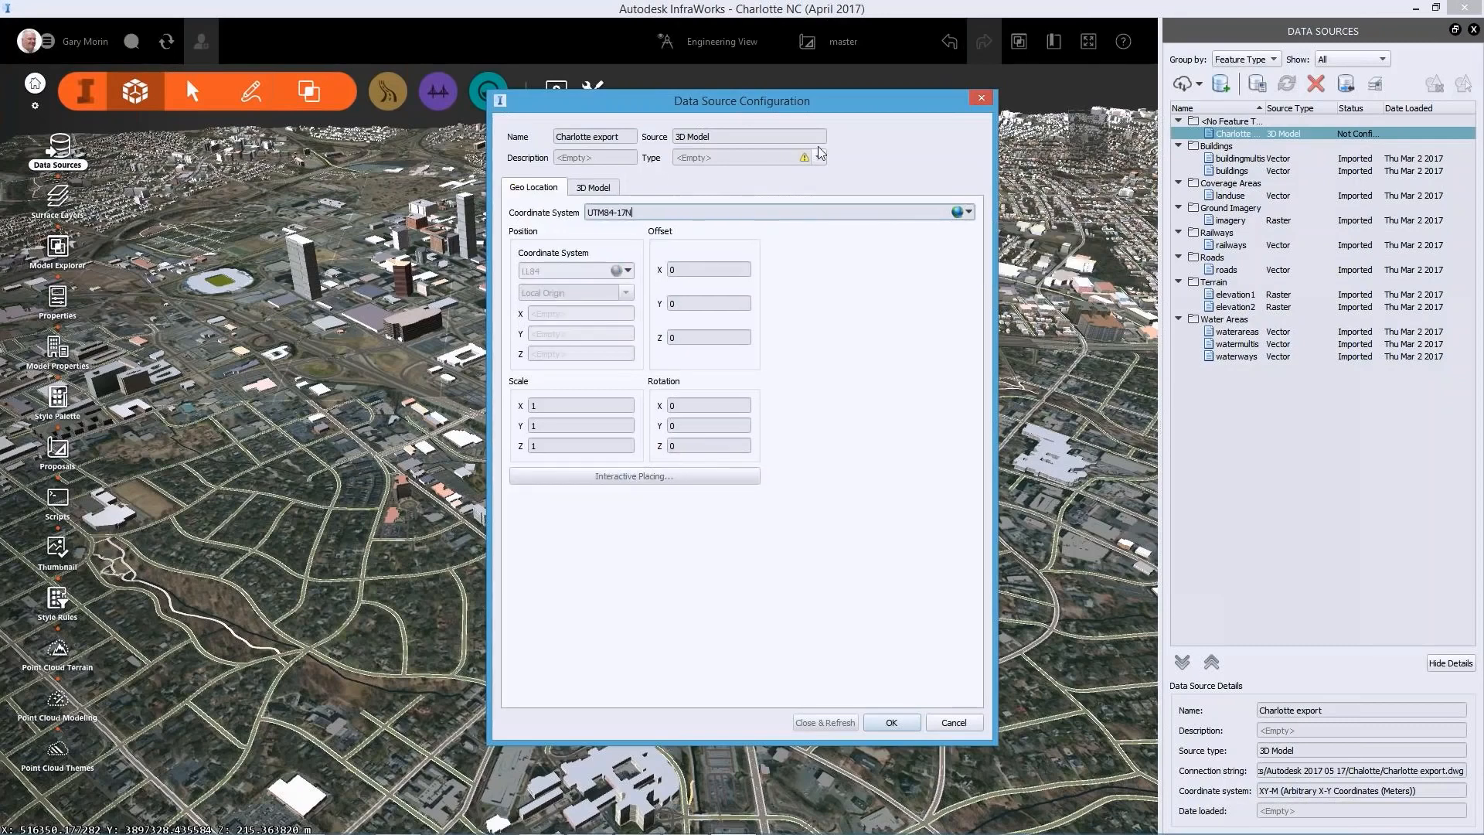
Classify the data source as City Furniture with the description Geology, and refresh the model with it
{"action": "left_click", "coordinate": [818, 157]}
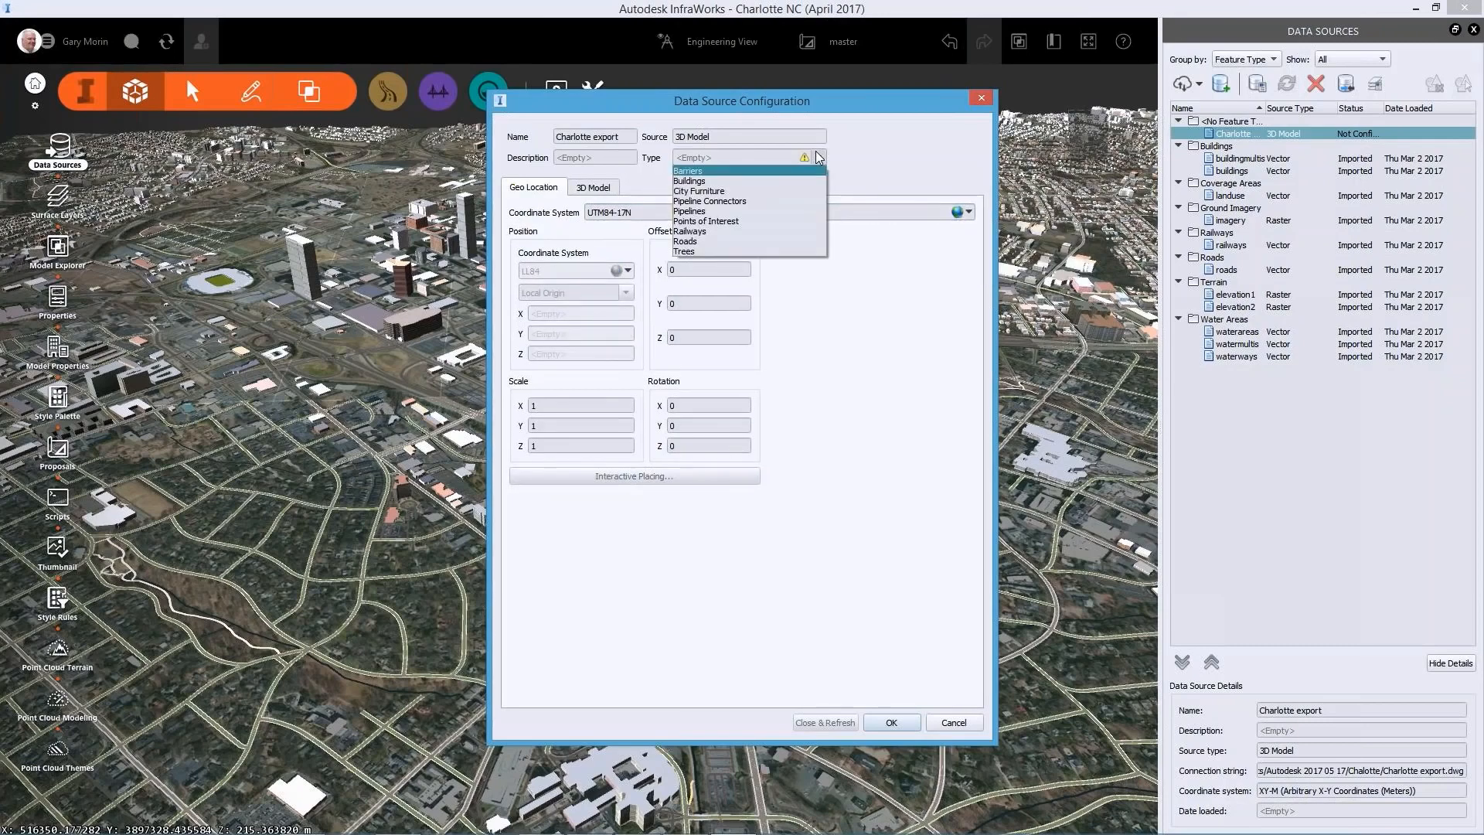
{"action": "left_click", "coordinate": [699, 191]}
{"action": "left_click", "coordinate": [593, 159]}
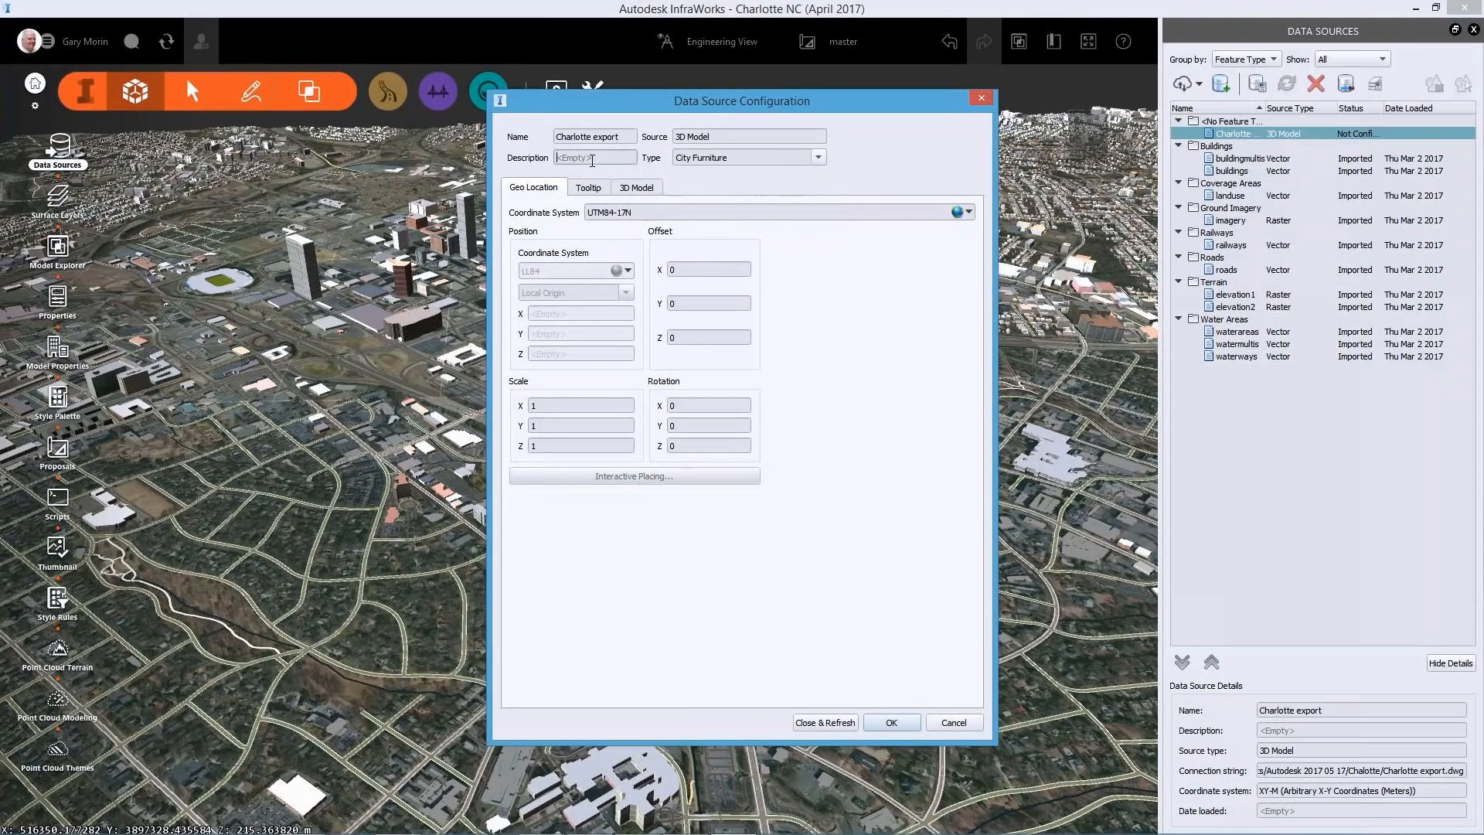
{"action": "type", "text": "Geology"}
{"action": "left_click", "coordinate": [827, 726]}
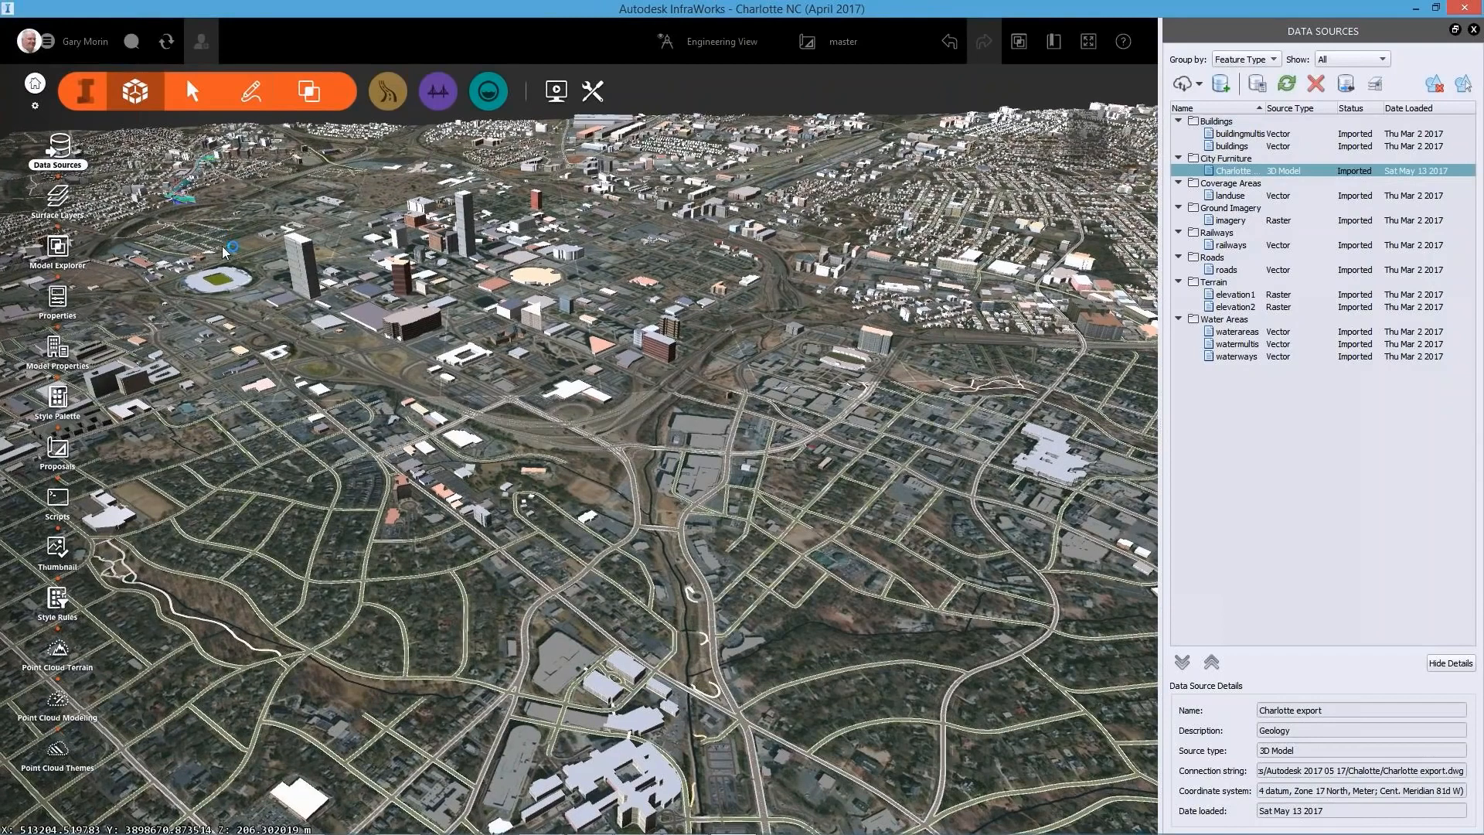
Examine the imported boreholes and fence diagrams along the road from close range among the city buildings
{"action": "left_click_drag", "start_coordinate": [222, 247], "coordinate": [199, 202]}
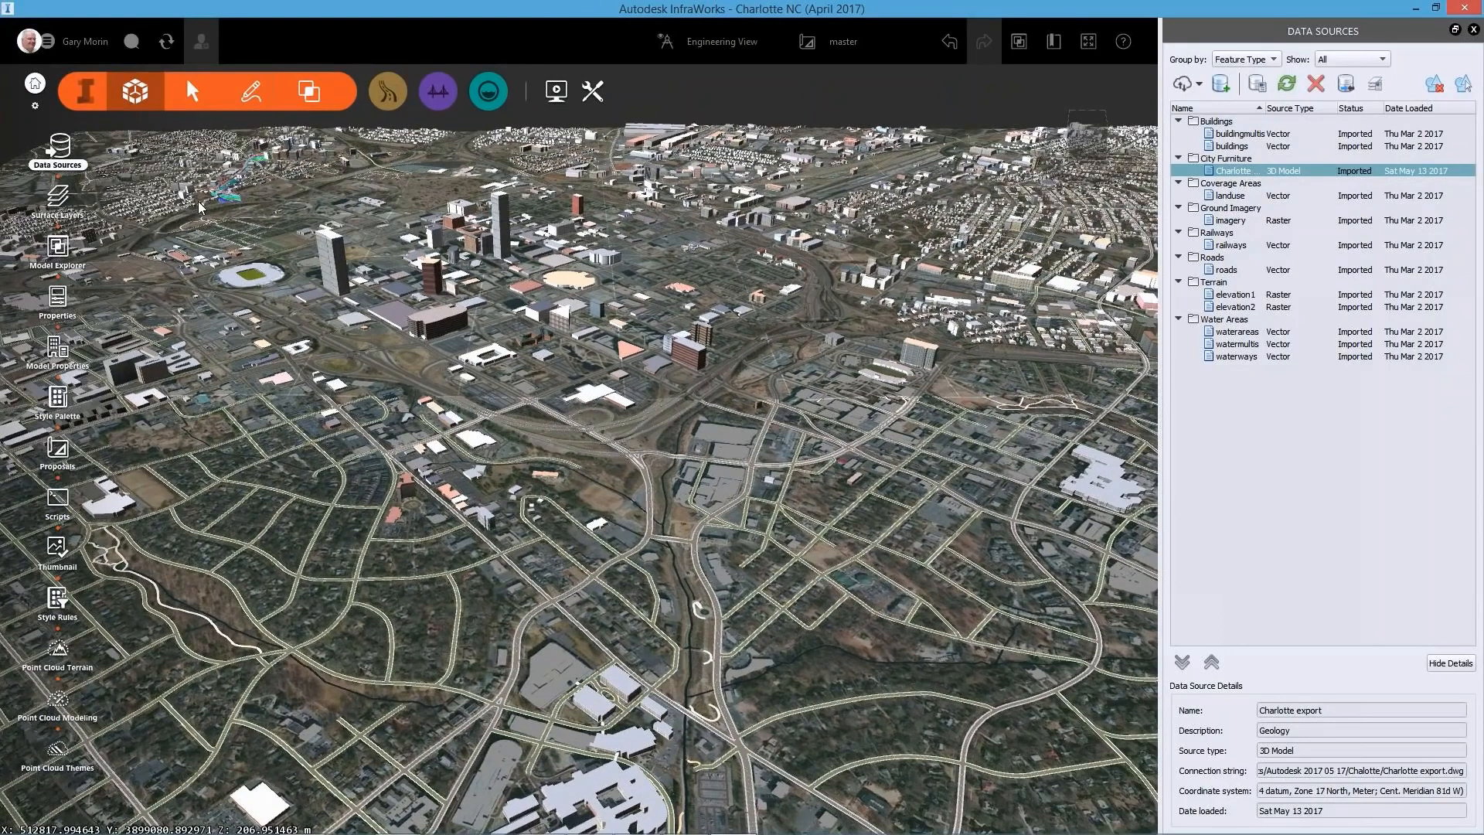
{"action": "scroll", "coordinate": [199, 206], "scroll_direction": "up", "scroll_amount": 5}
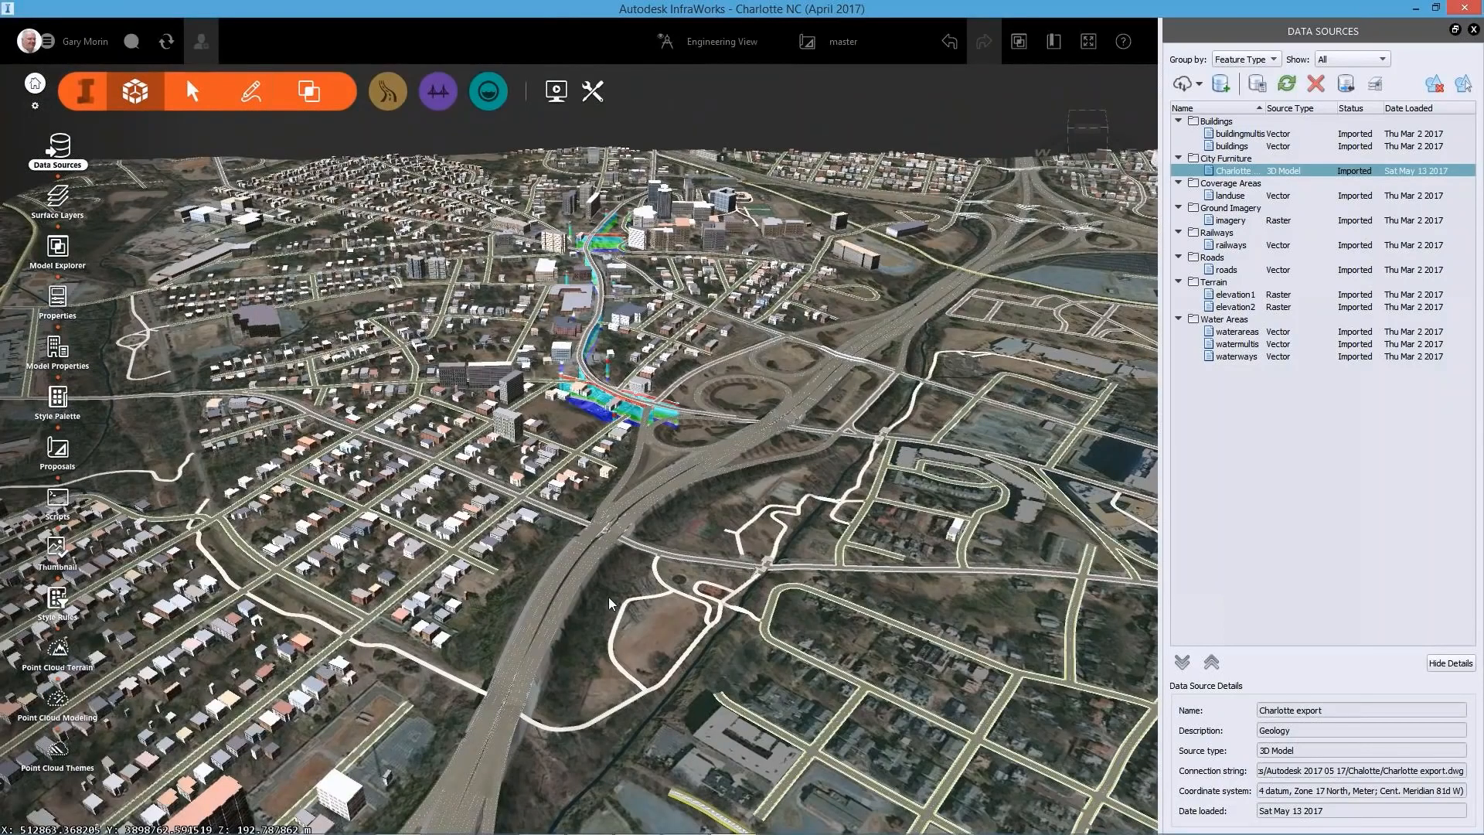
{"action": "scroll", "coordinate": [669, 447], "scroll_direction": "up", "scroll_amount": 5}
{"action": "scroll", "coordinate": [669, 446], "scroll_direction": "down", "scroll_amount": 3}
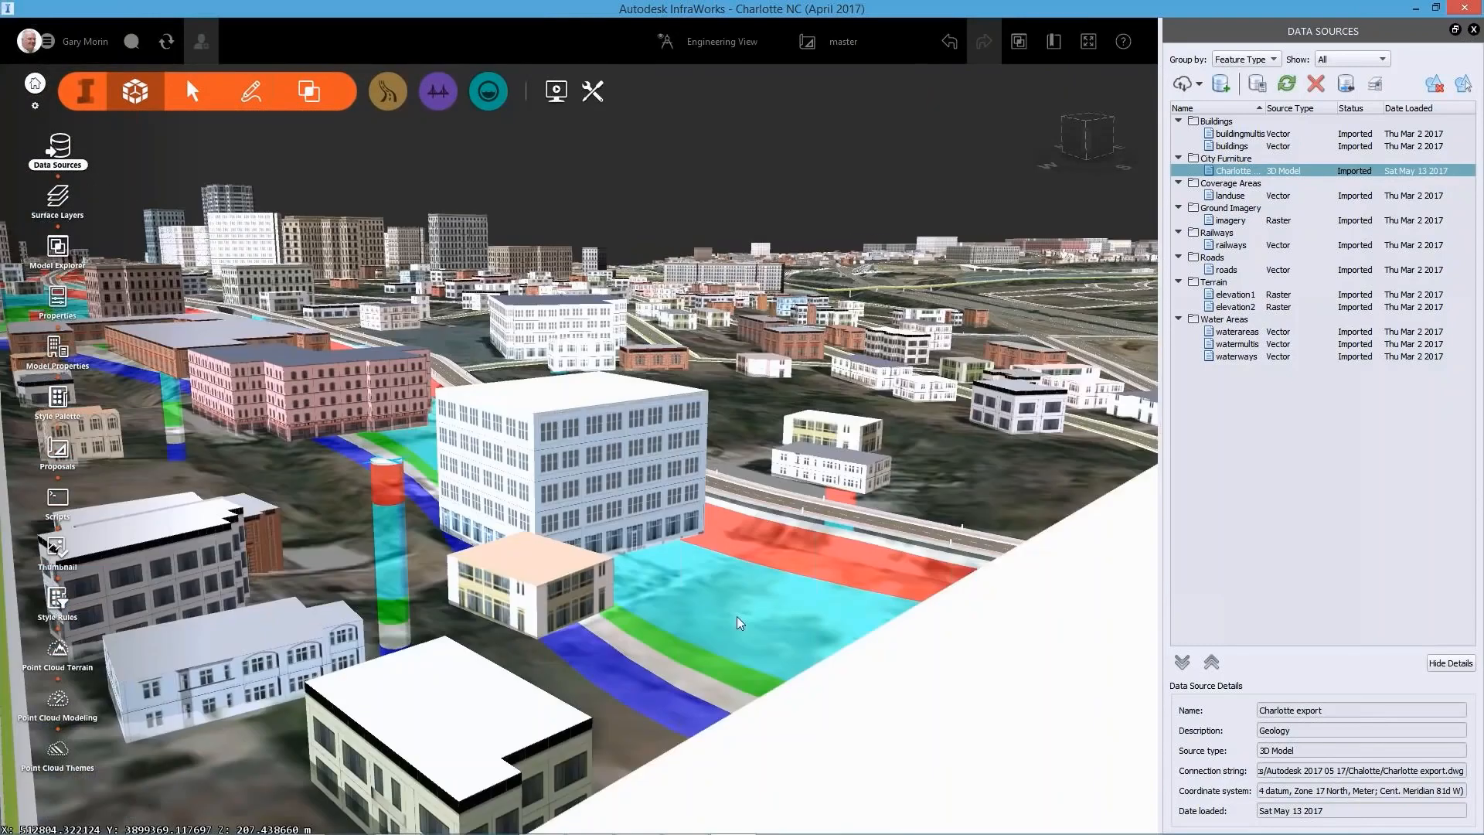
{"action": "middle_click_drag", "start_coordinate": [740, 623], "coordinate": [823, 666]}
{"action": "left_click_drag", "start_coordinate": [823, 666], "coordinate": [387, 129]}
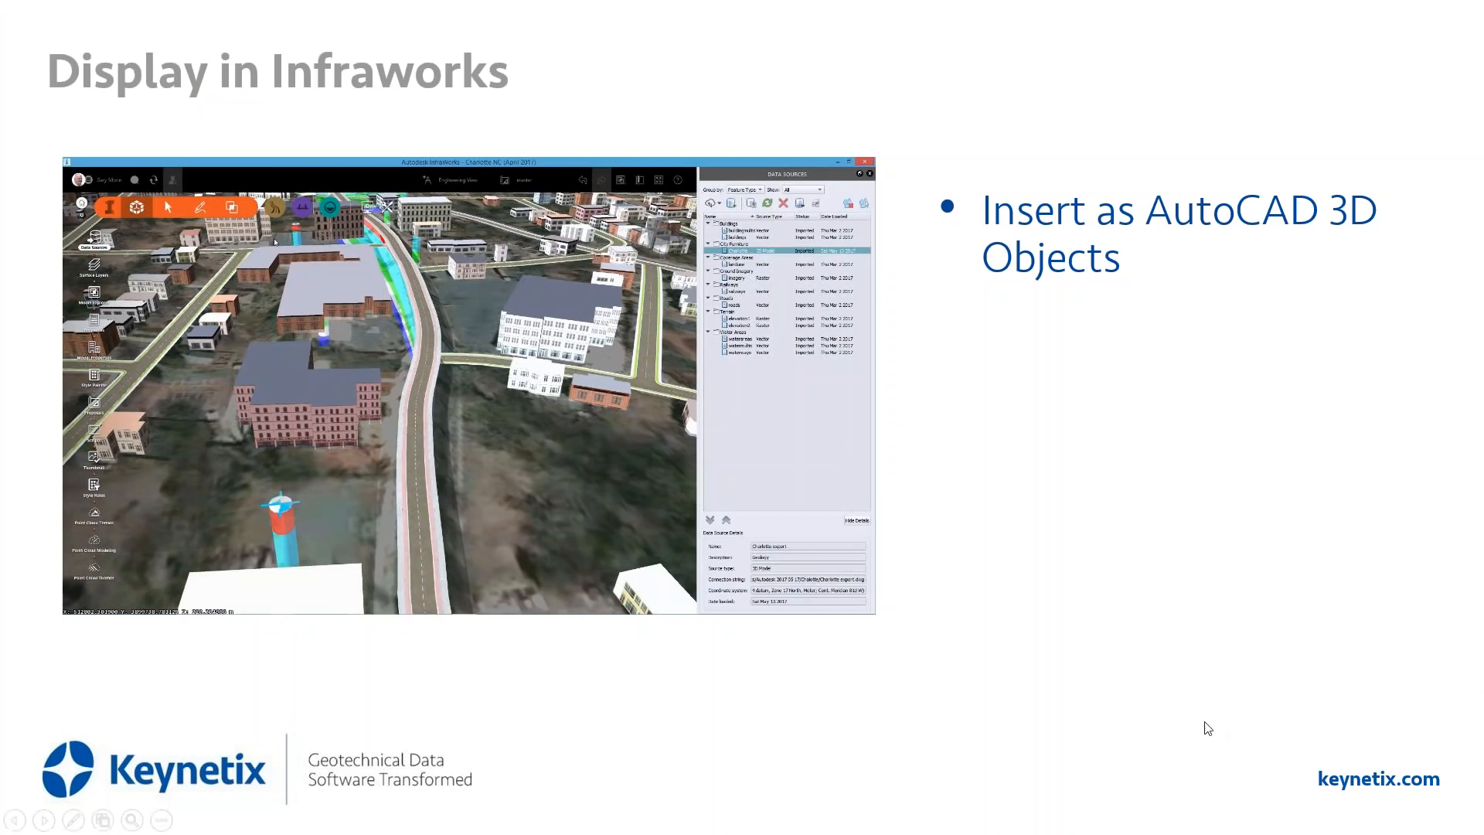
{"action": "key", "text": "Right"}
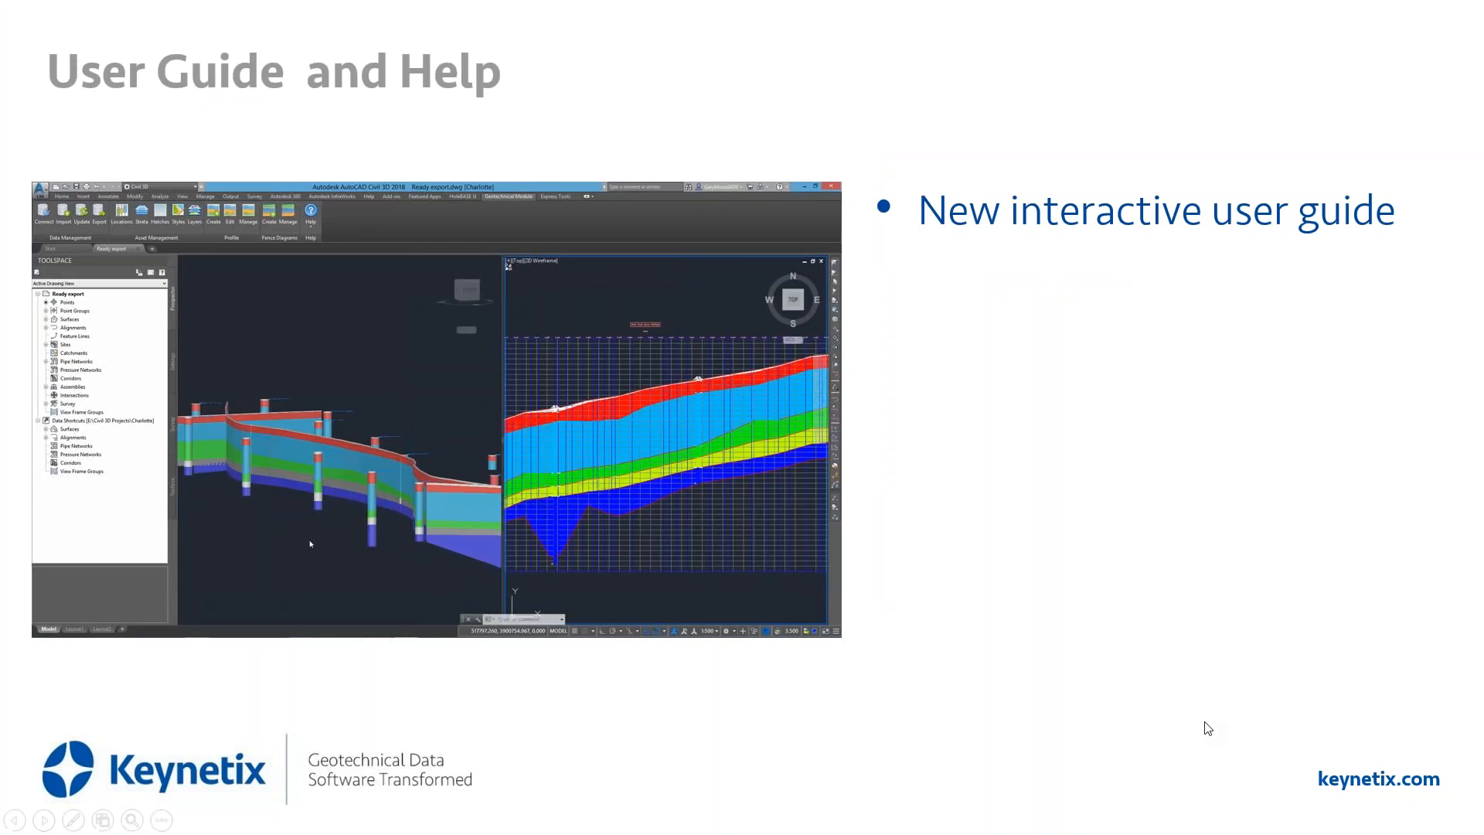
{"action": "mouse_move", "coordinate": [51, 623]}
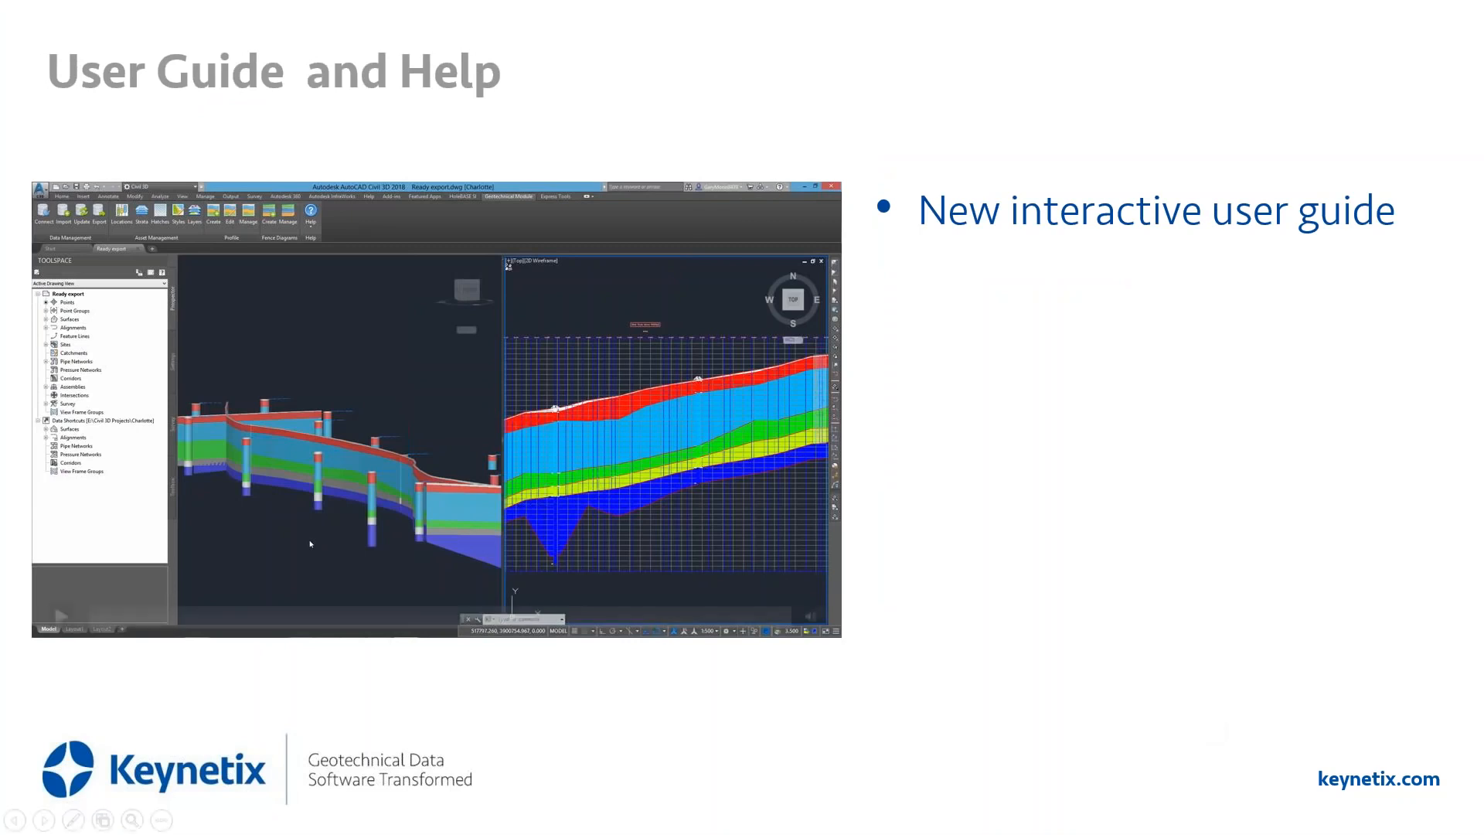
{"action": "left_click", "coordinate": [52, 618]}
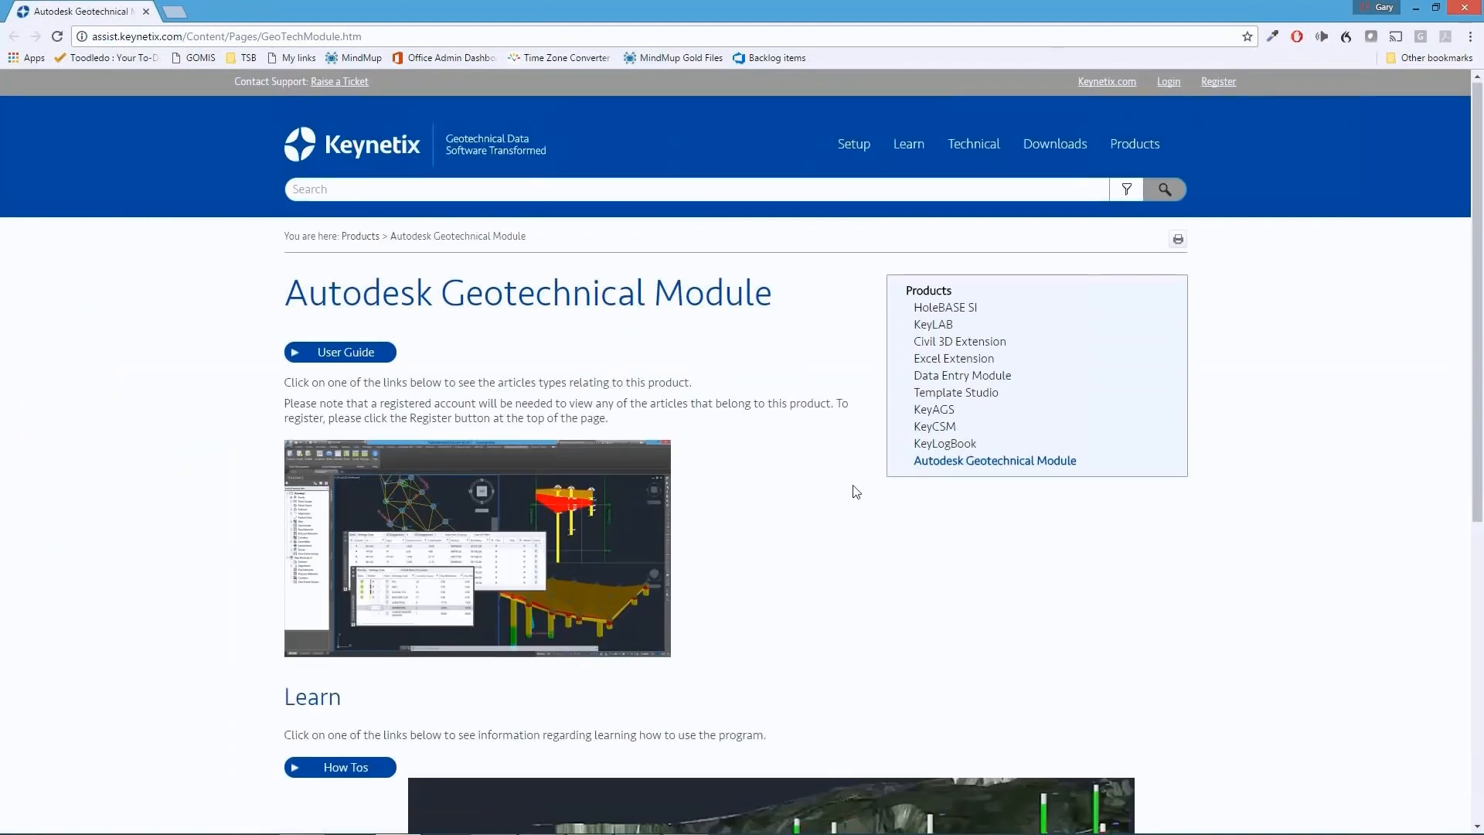
Look through the Keynetix support page for the Autodesk Geotechnical Module in the browser and open its User Guide
{"action": "scroll", "coordinate": [855, 492], "scroll_direction": "down", "scroll_amount": 5}
{"action": "scroll", "coordinate": [856, 492], "scroll_direction": "up", "scroll_amount": 4}
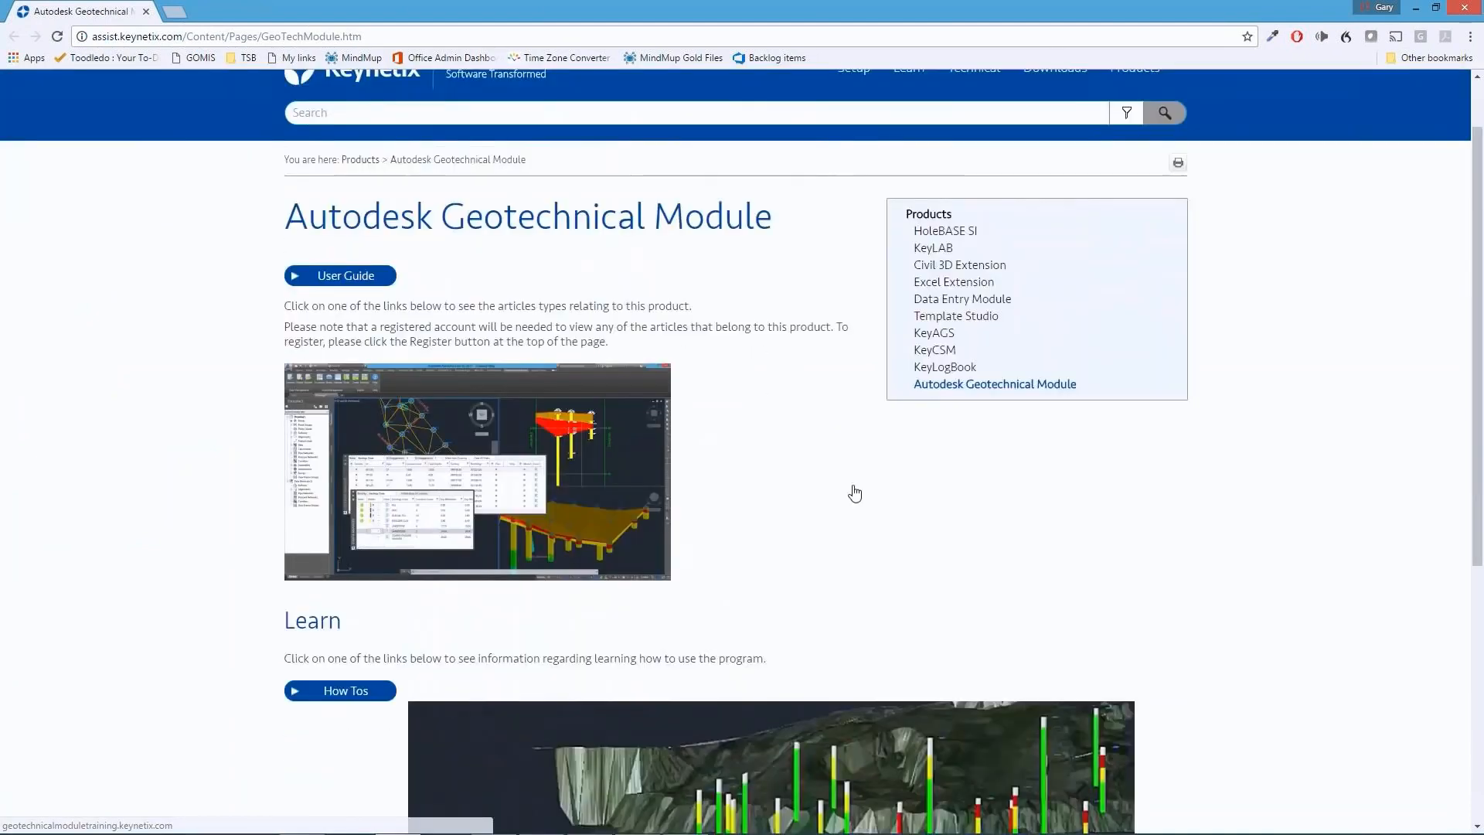
{"action": "scroll", "coordinate": [856, 492], "scroll_direction": "down", "scroll_amount": 5}
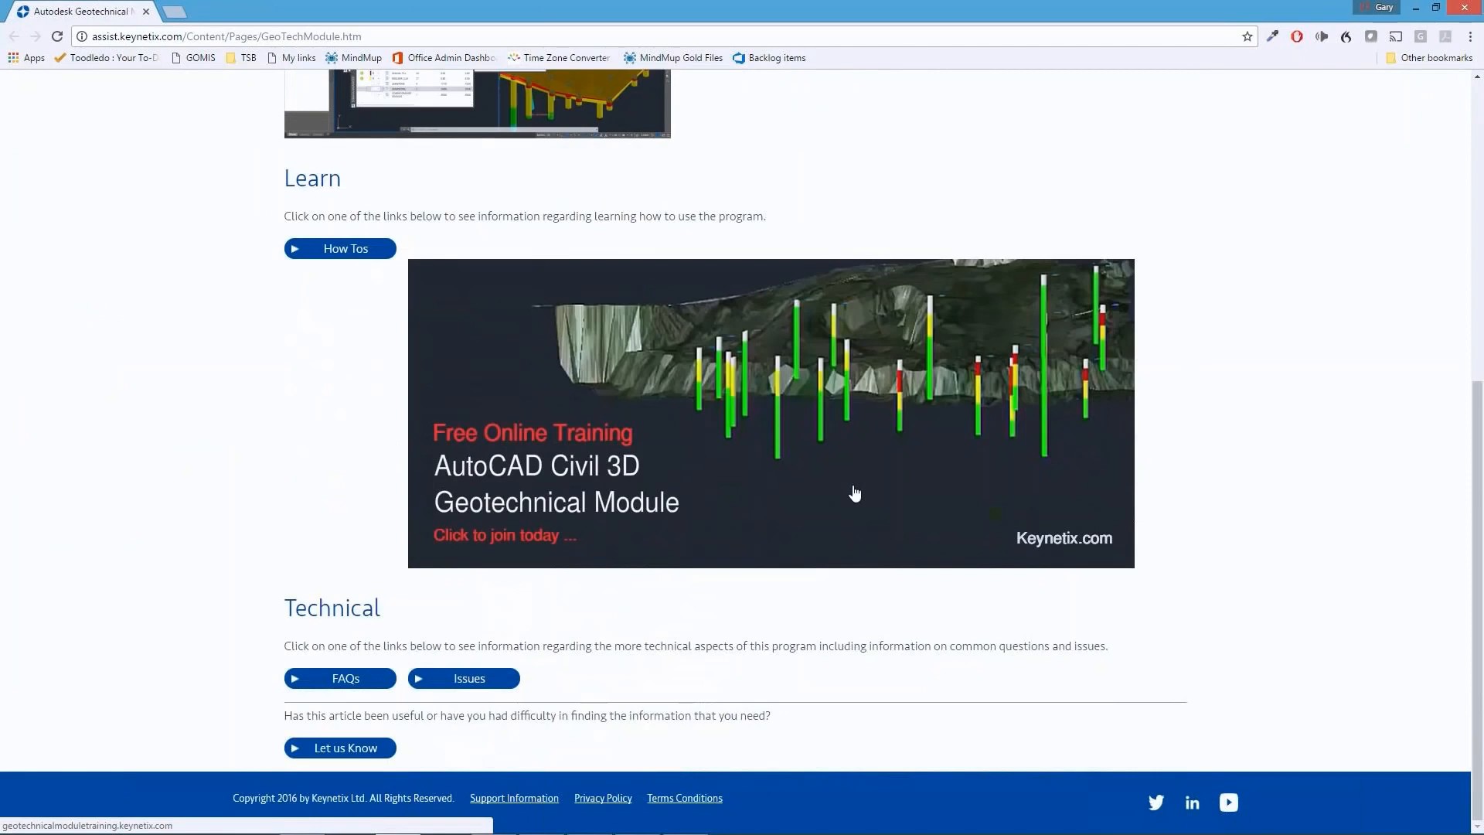
{"action": "scroll", "coordinate": [855, 492], "scroll_direction": "up", "scroll_amount": 2}
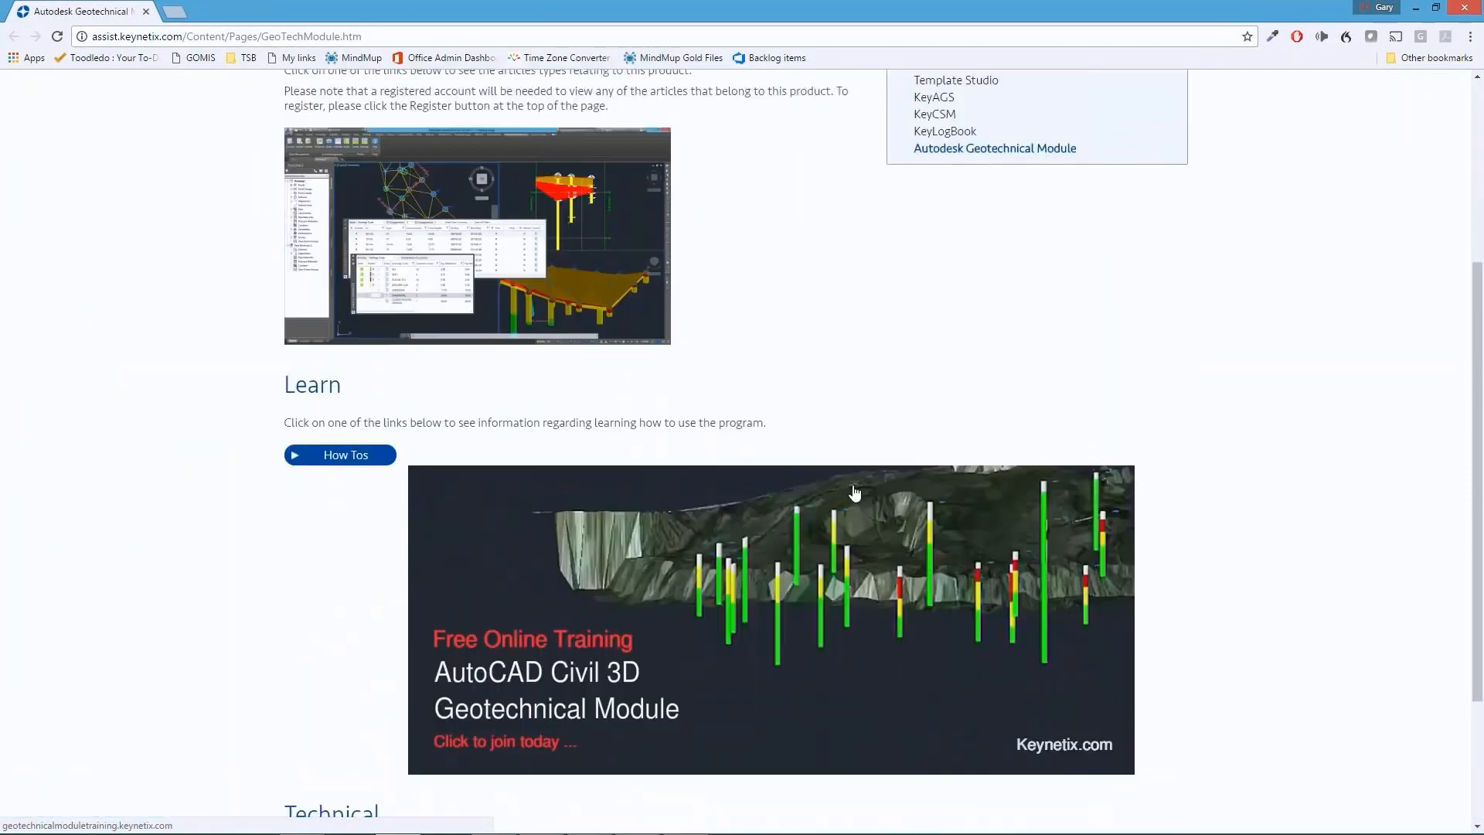
{"action": "scroll", "coordinate": [855, 493], "scroll_direction": "up", "scroll_amount": 4}
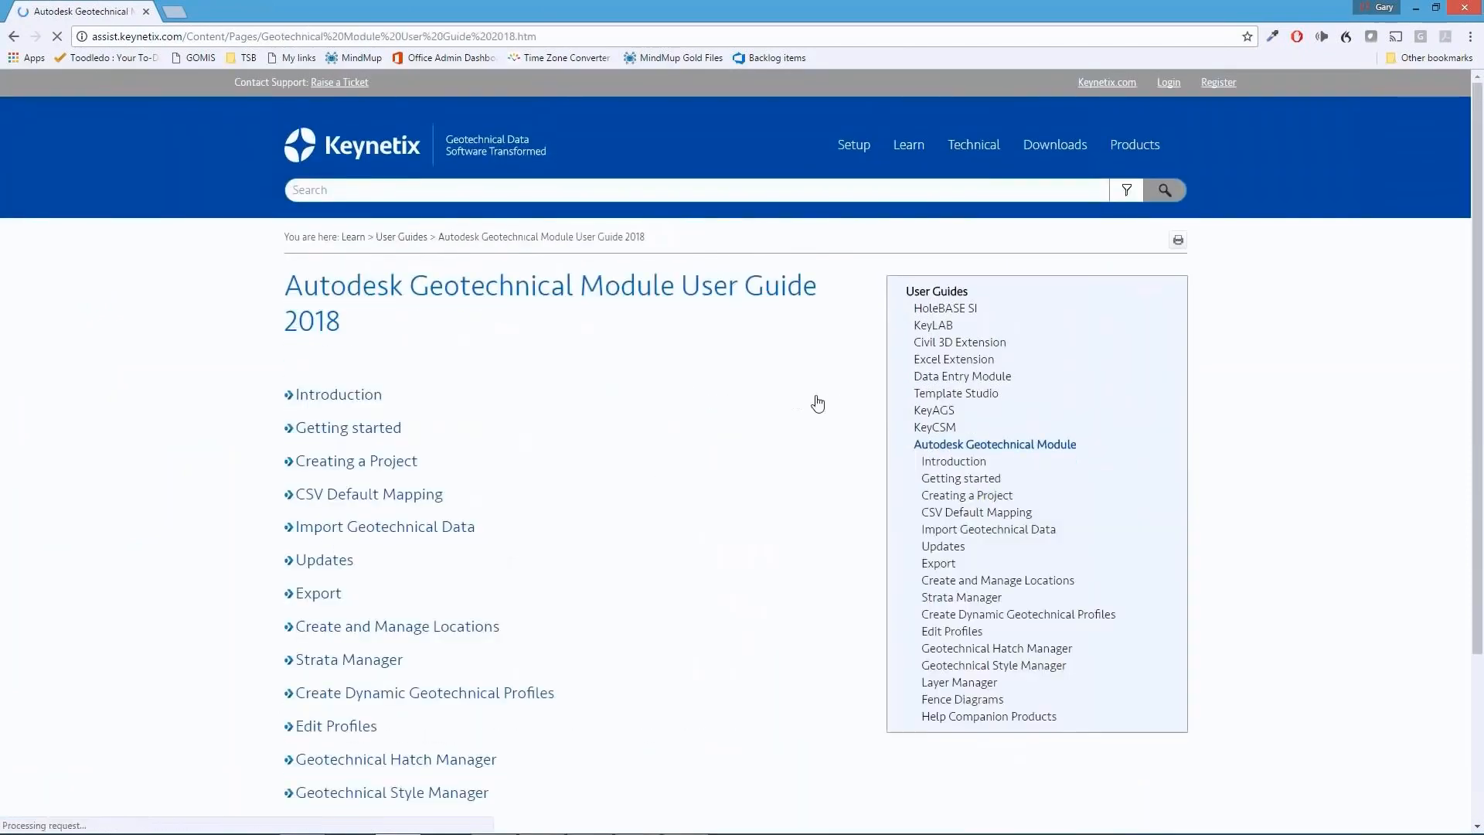
Read the Layer Manager article of the 2018 user guide, and open the Fence Diagrams article
{"action": "scroll", "coordinate": [689, 547], "scroll_direction": "down", "scroll_amount": 2}
{"action": "left_click", "coordinate": [331, 674]}
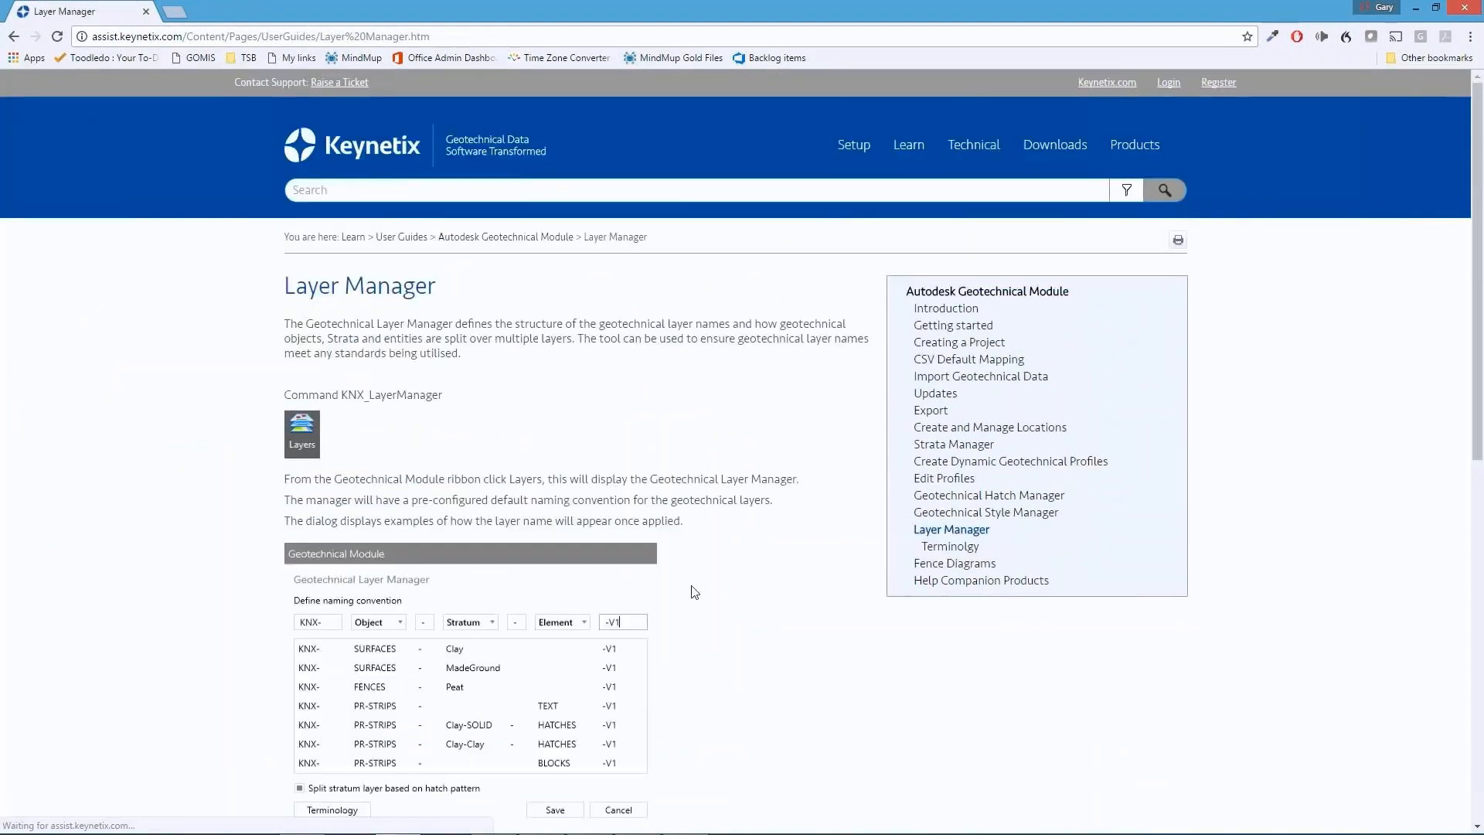
{"action": "scroll", "coordinate": [694, 585], "scroll_direction": "down", "scroll_amount": 9}
{"action": "scroll", "coordinate": [694, 586], "scroll_direction": "up", "scroll_amount": 5}
{"action": "left_click", "coordinate": [968, 410]}
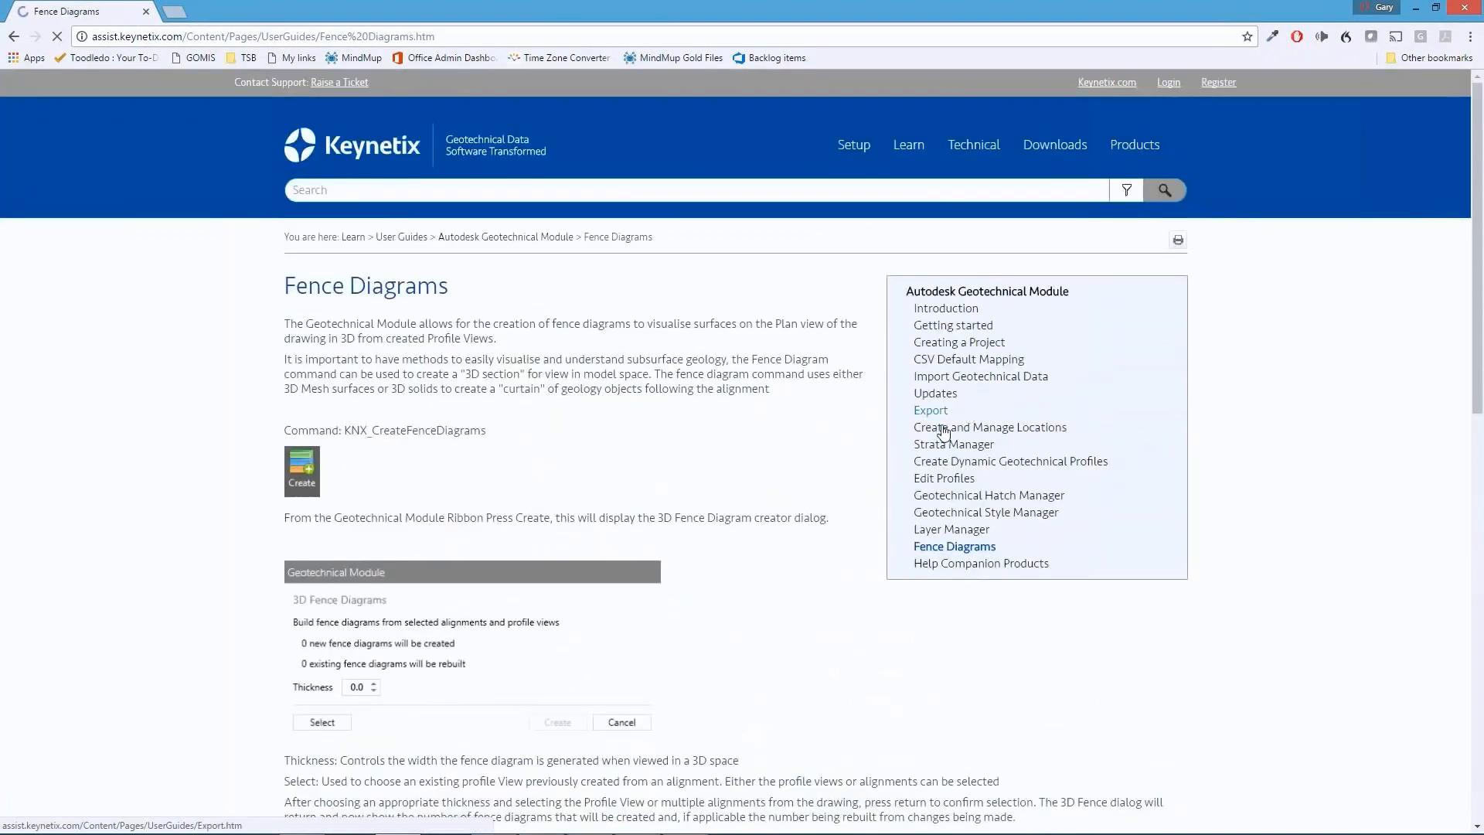
{"action": "mouse_move", "coordinate": [1137, 151]}
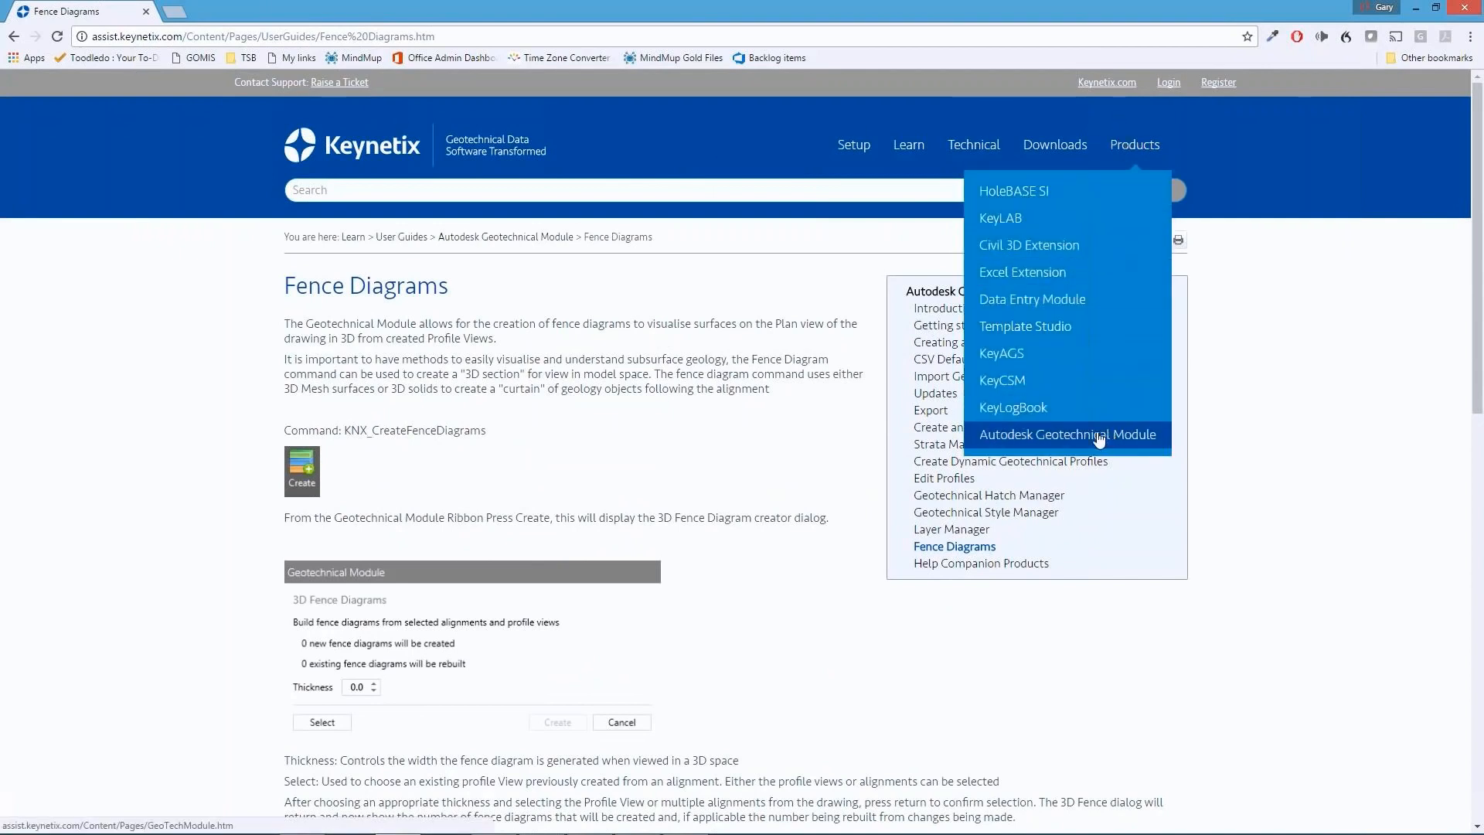
Search the support site for "model geology" and look through the listed articles
{"action": "left_click", "coordinate": [383, 188]}
{"action": "type", "text": "model "}
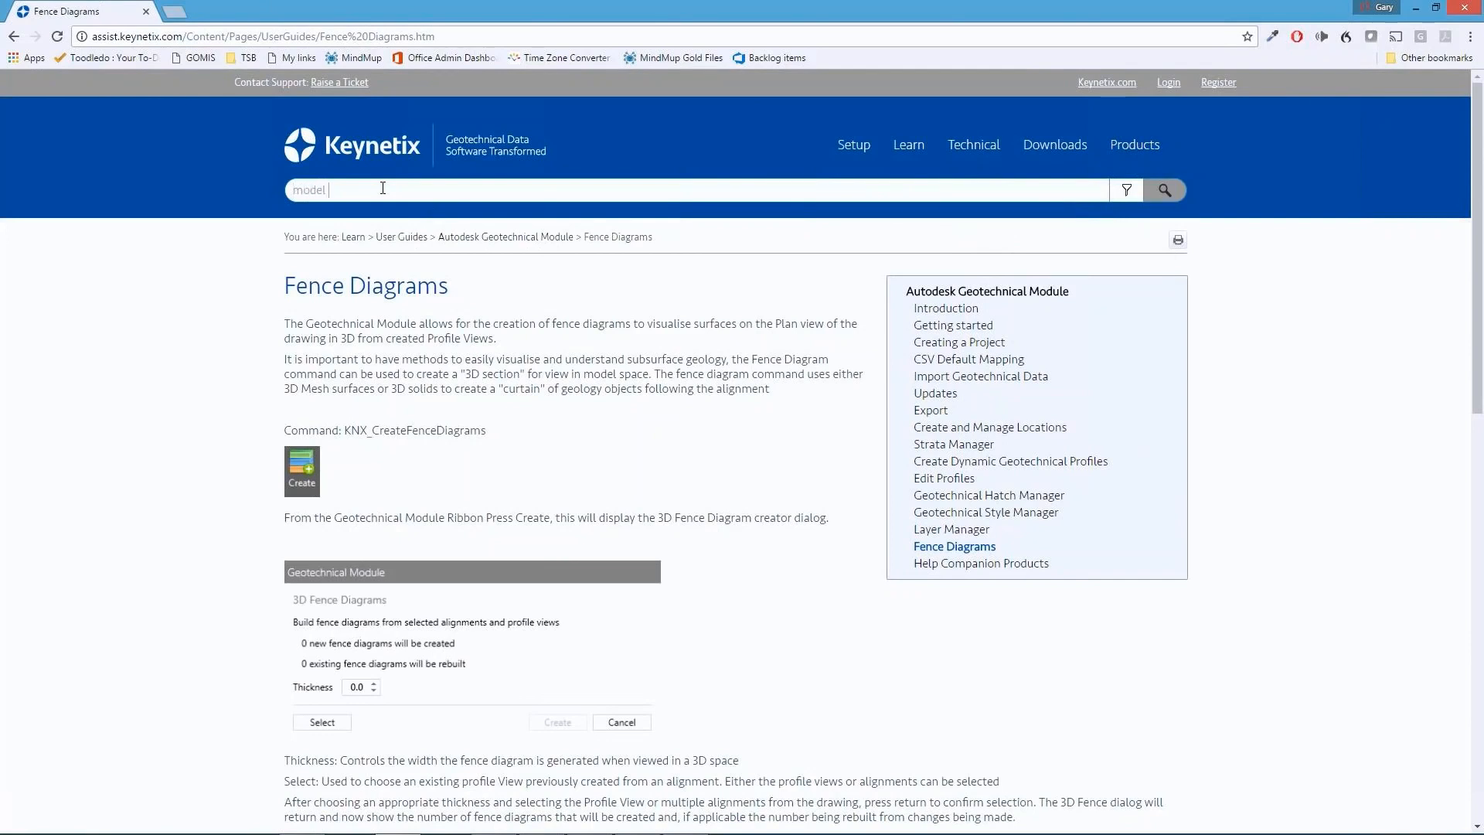
{"action": "type", "text": "geology"}
{"action": "key", "text": "Return"}
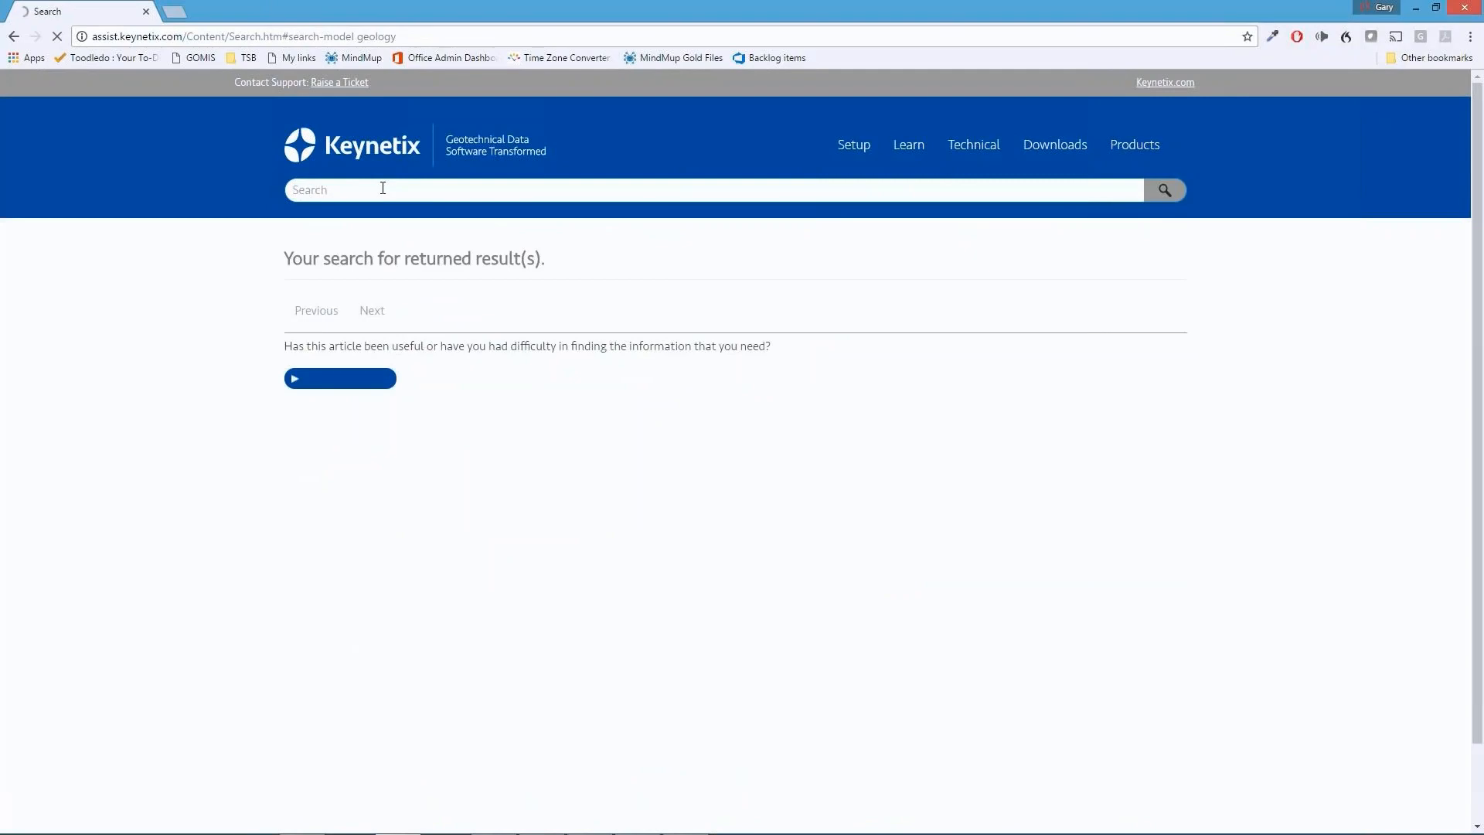
{"action": "scroll", "coordinate": [512, 380], "scroll_direction": "down", "scroll_amount": 2}
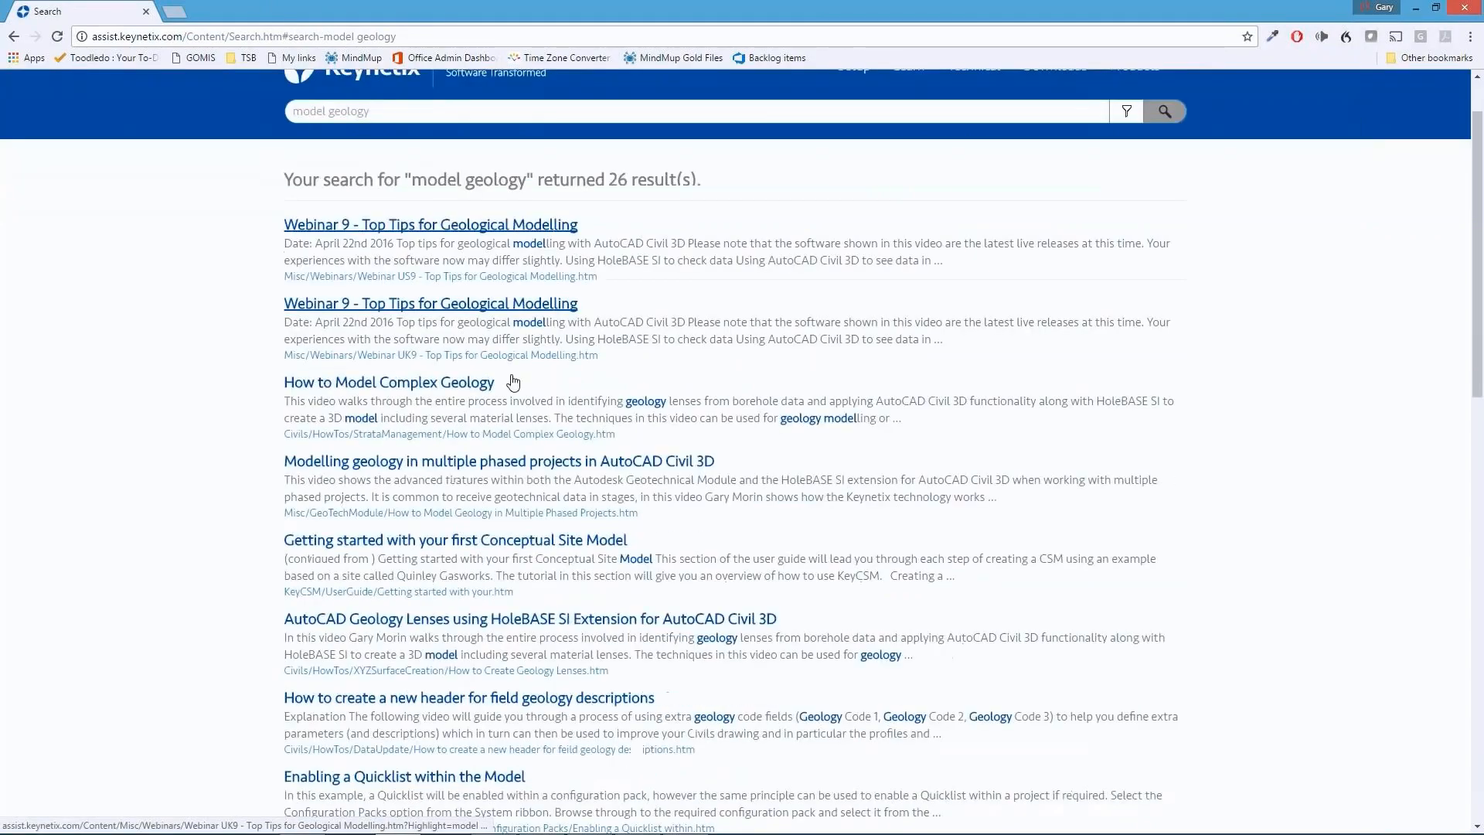
{"action": "scroll", "coordinate": [512, 380], "scroll_direction": "down", "scroll_amount": 2}
{"action": "scroll", "coordinate": [512, 380], "scroll_direction": "up", "scroll_amount": 1}
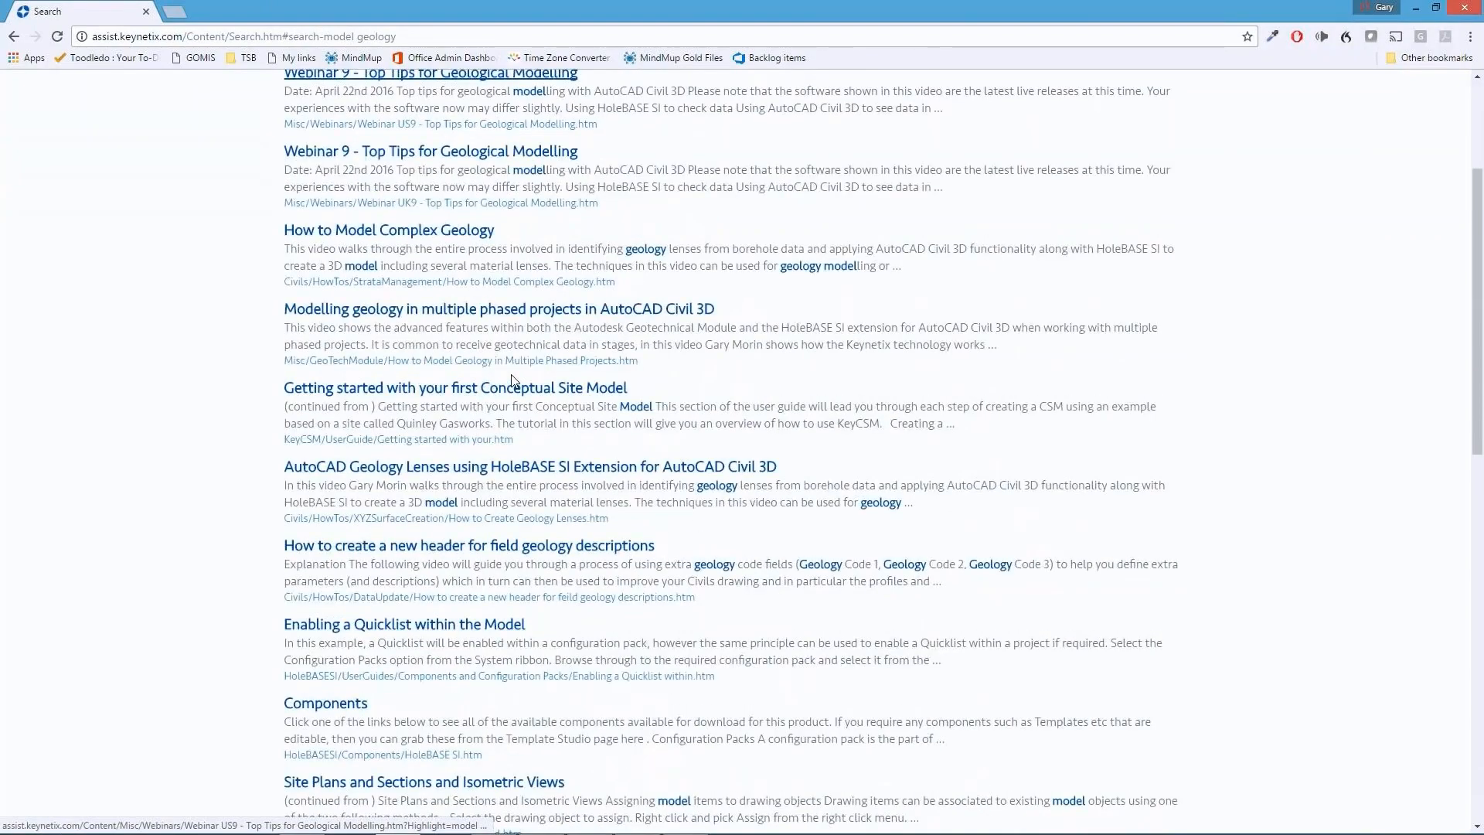
{"action": "scroll", "coordinate": [512, 381], "scroll_direction": "up", "scroll_amount": 3}
Open the article "Webinar 9 - Top Tips for Geological Modelling" and play its video in full screen
{"action": "left_click", "coordinate": [449, 305]}
{"action": "left_click", "coordinate": [733, 396]}
{"action": "left_click", "coordinate": [323, 580]}
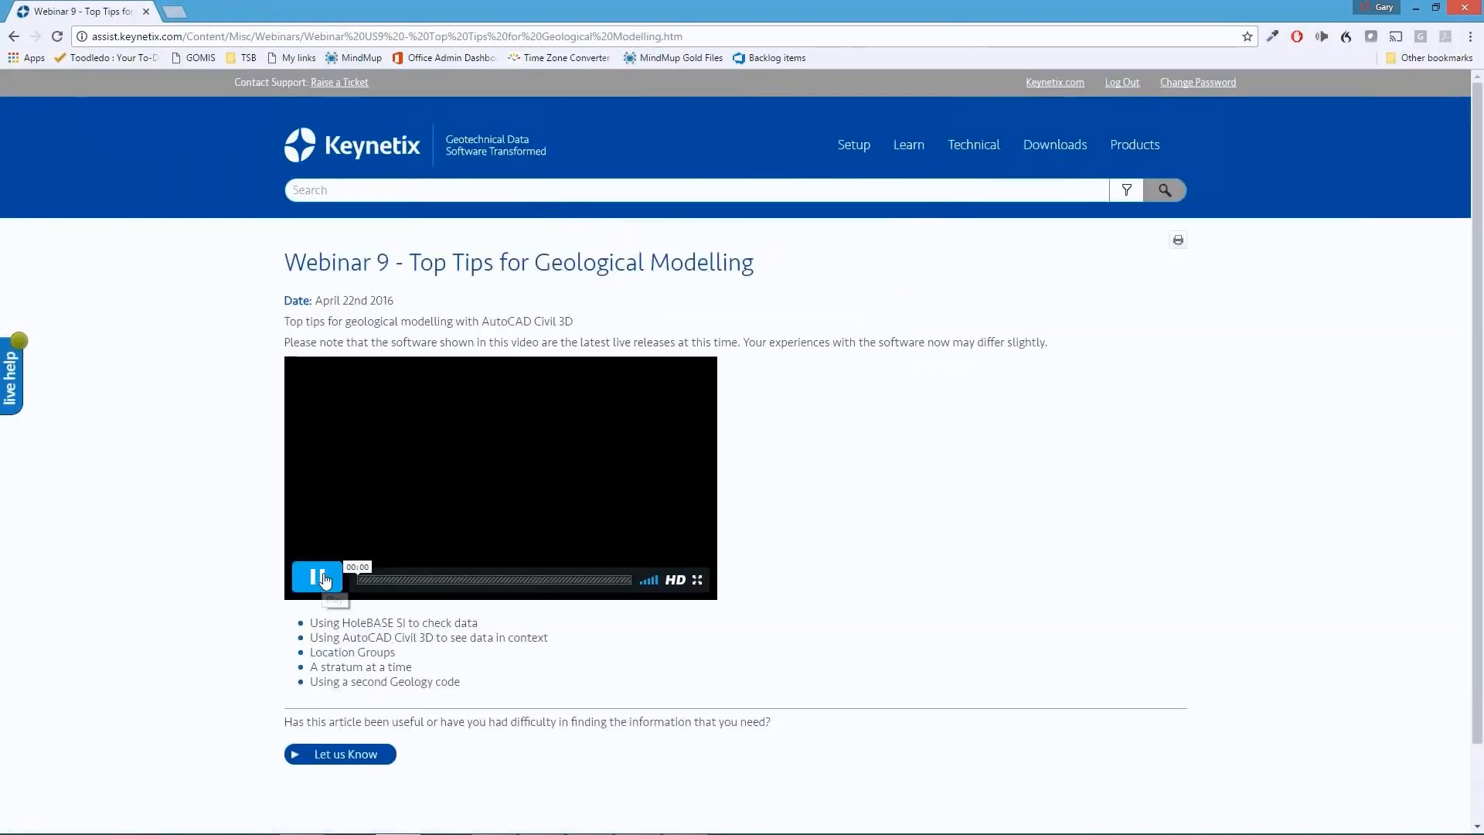
{"action": "left_click", "coordinate": [696, 579]}
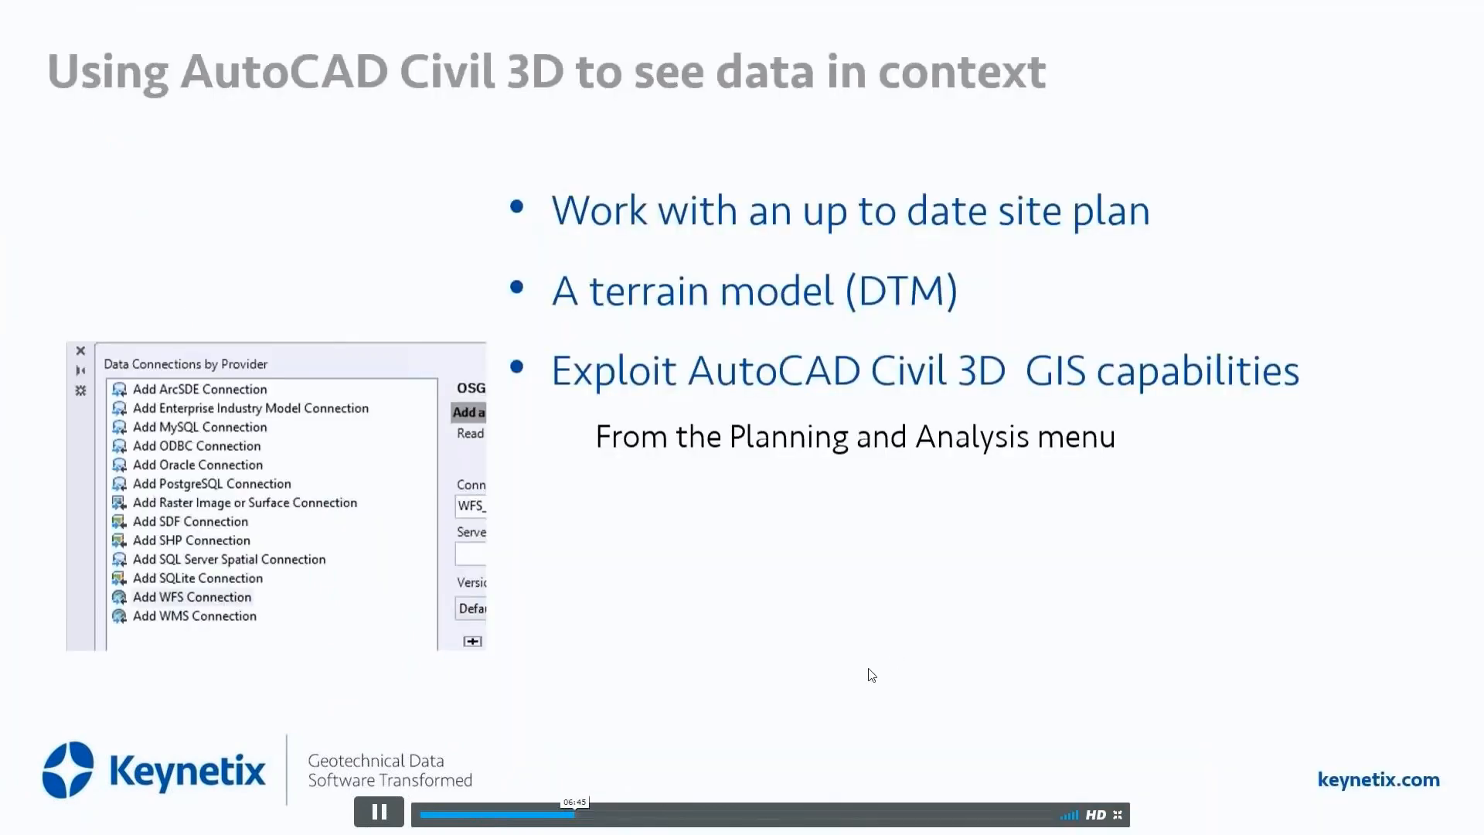
Leave the full-screen webinar video, and look through the Autodesk Geotechnical Module Companion Products page before closing its browser tab
{"action": "key", "text": "Escape"}
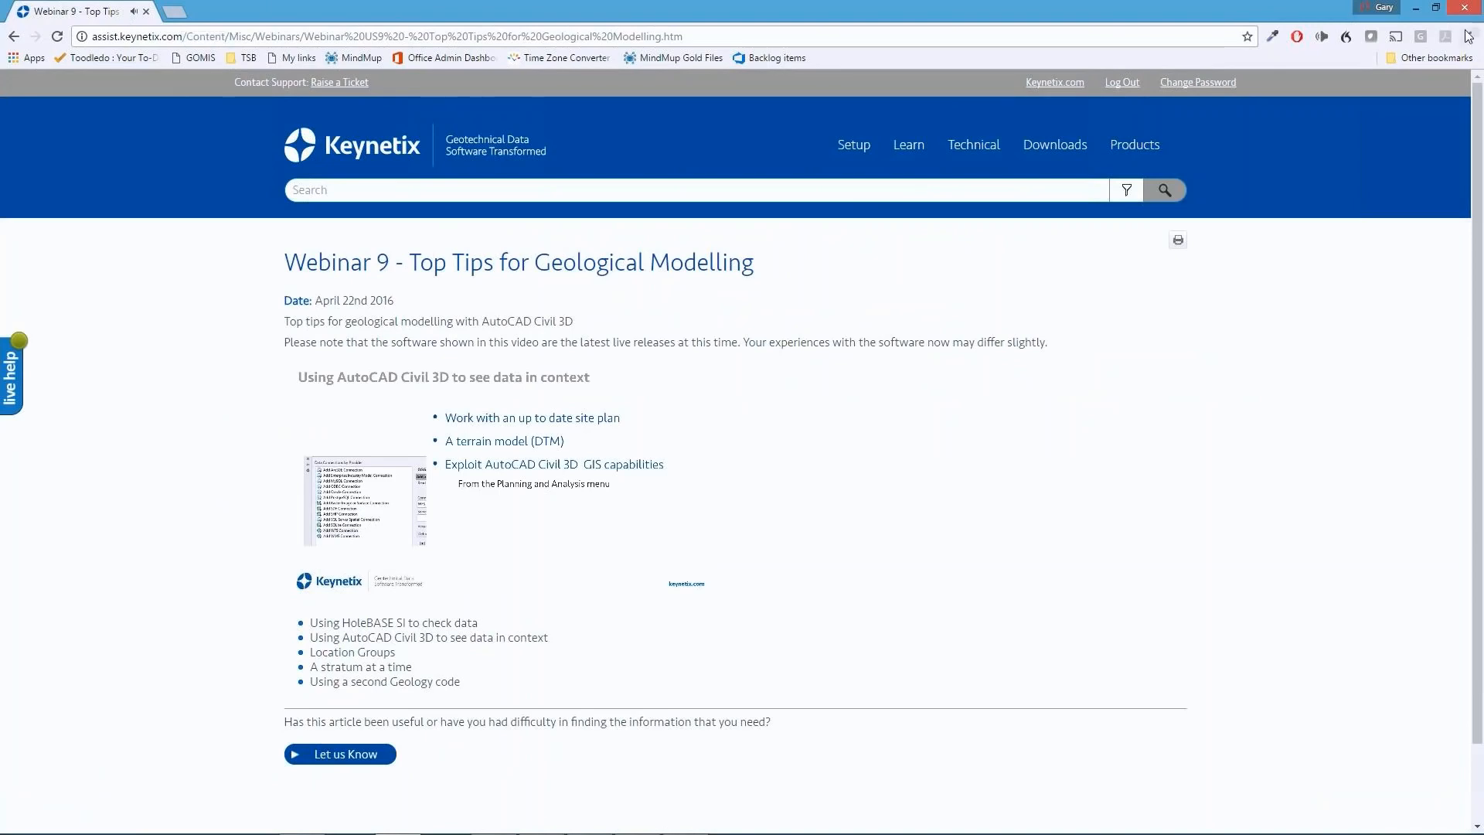
{"action": "left_click", "coordinate": [1415, 9]}
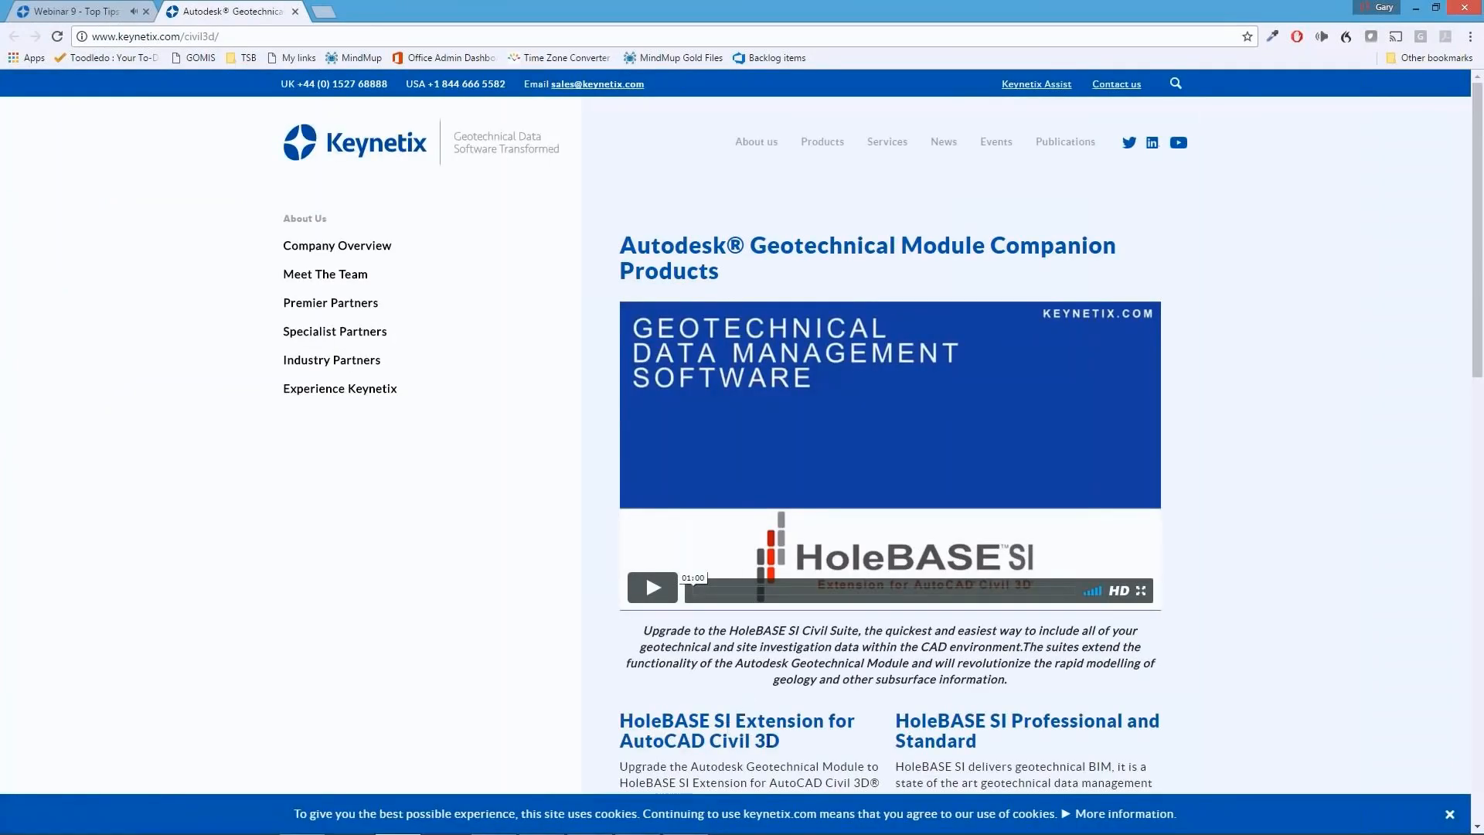
{"action": "scroll", "coordinate": [997, 379], "scroll_direction": "down", "scroll_amount": 5}
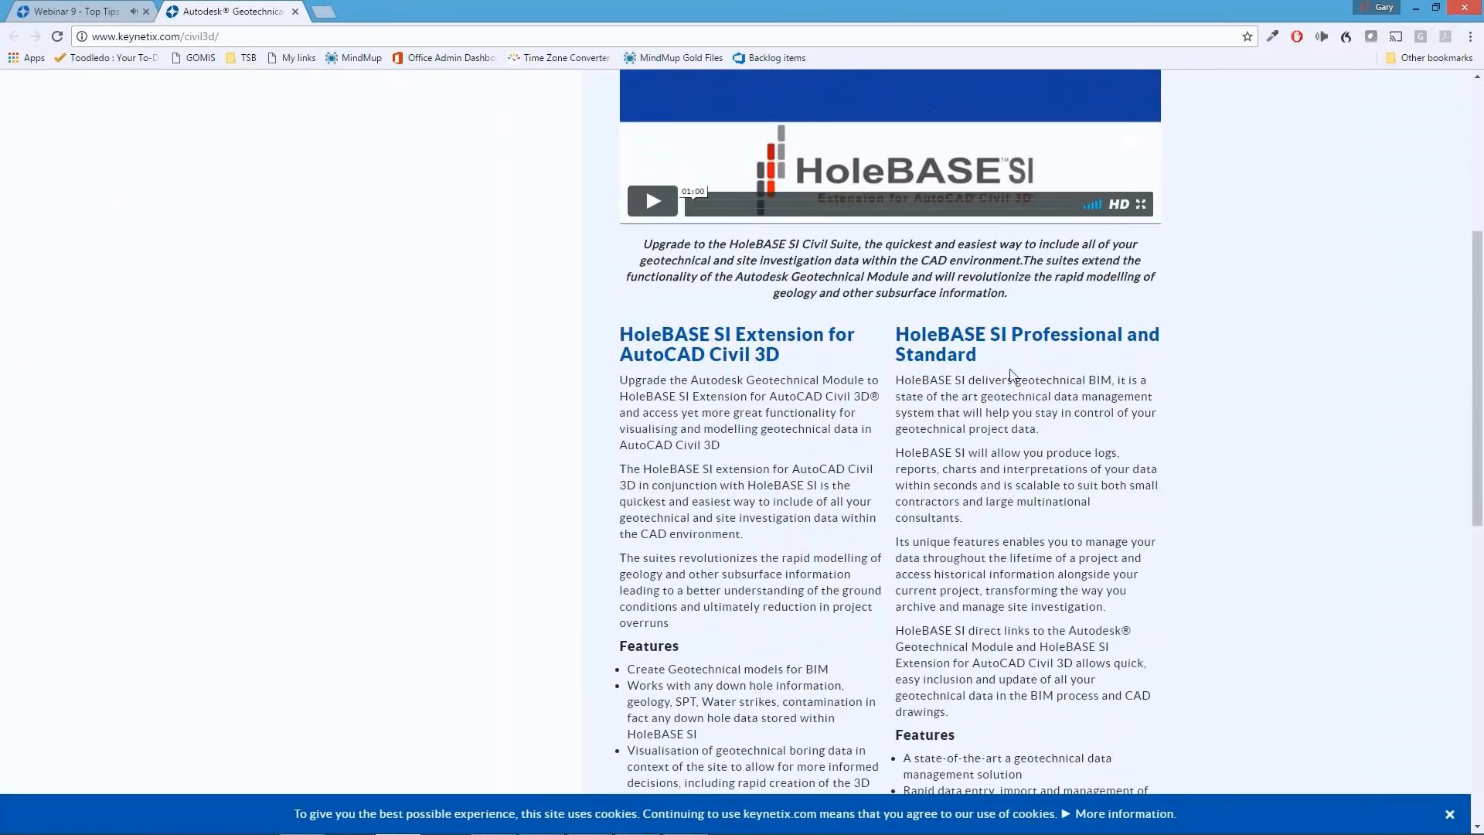
{"action": "scroll", "coordinate": [997, 379], "scroll_direction": "up", "scroll_amount": 4}
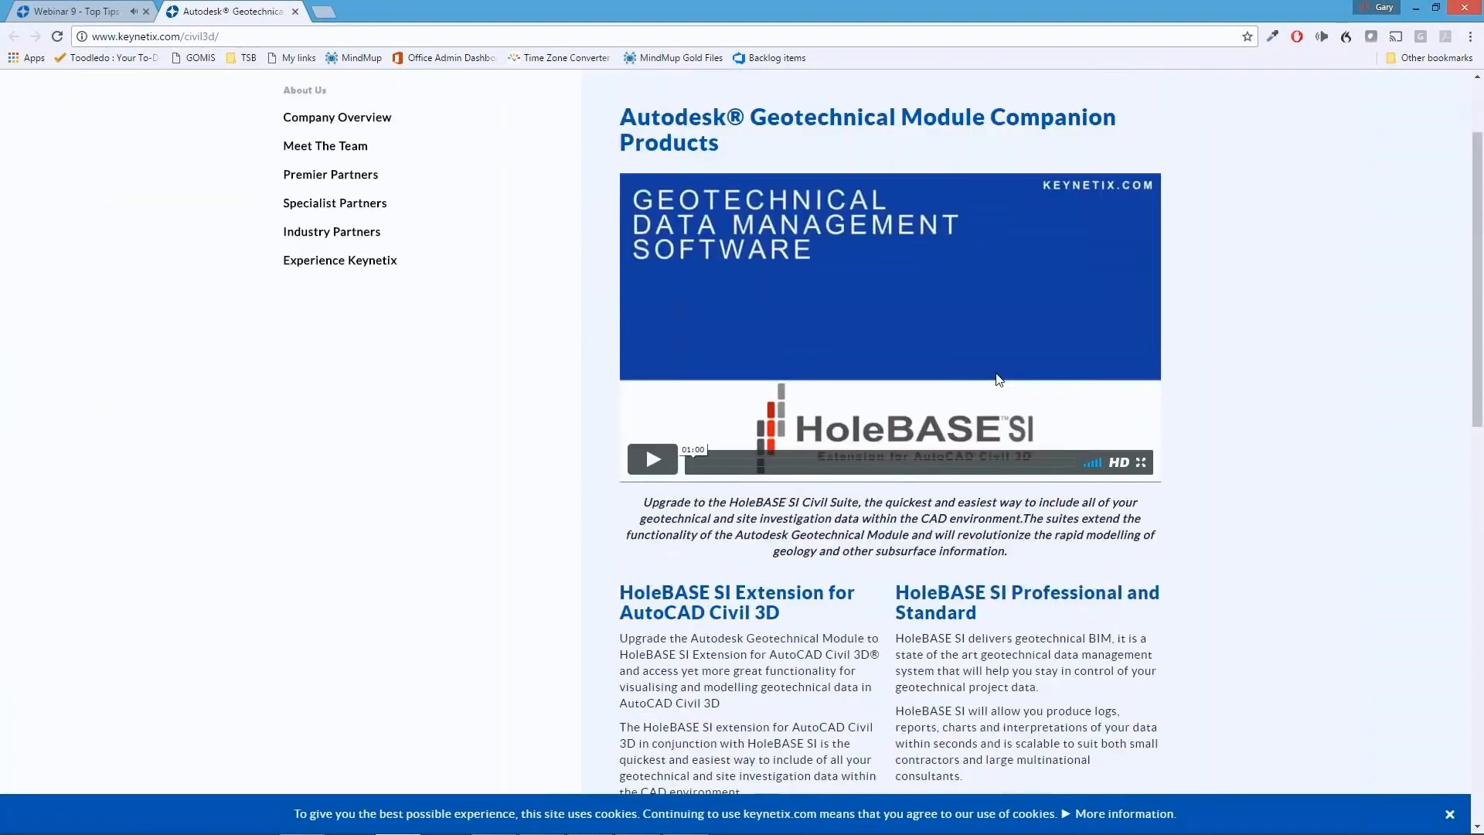
{"action": "left_click", "coordinate": [295, 11]}
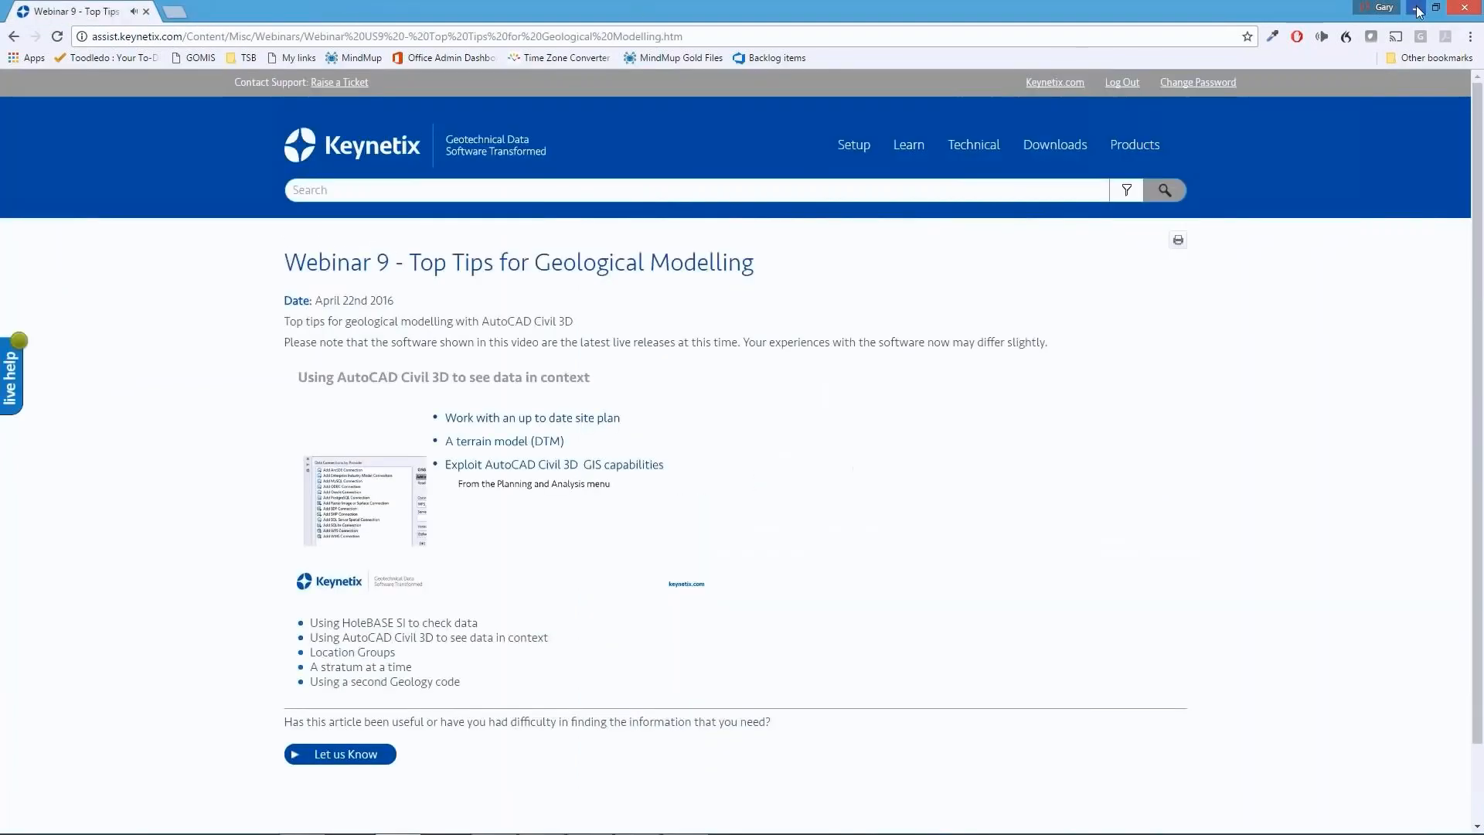
Minimize the browser to return to the slide show, and advance to the slide about getting full access to Keynetix Assist
{"action": "left_click", "coordinate": [1417, 9]}
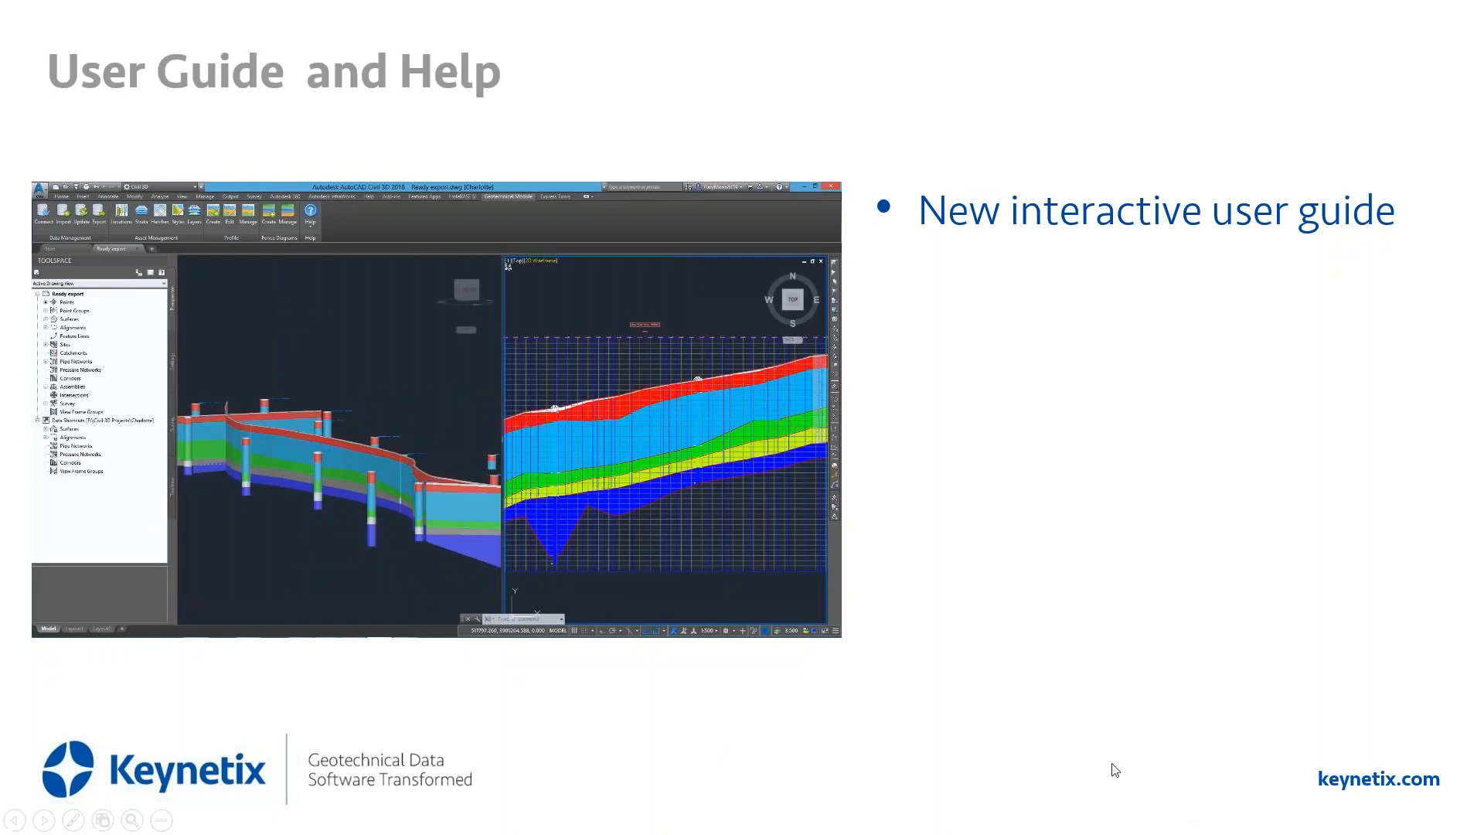
{"action": "left_click", "coordinate": [1043, 740]}
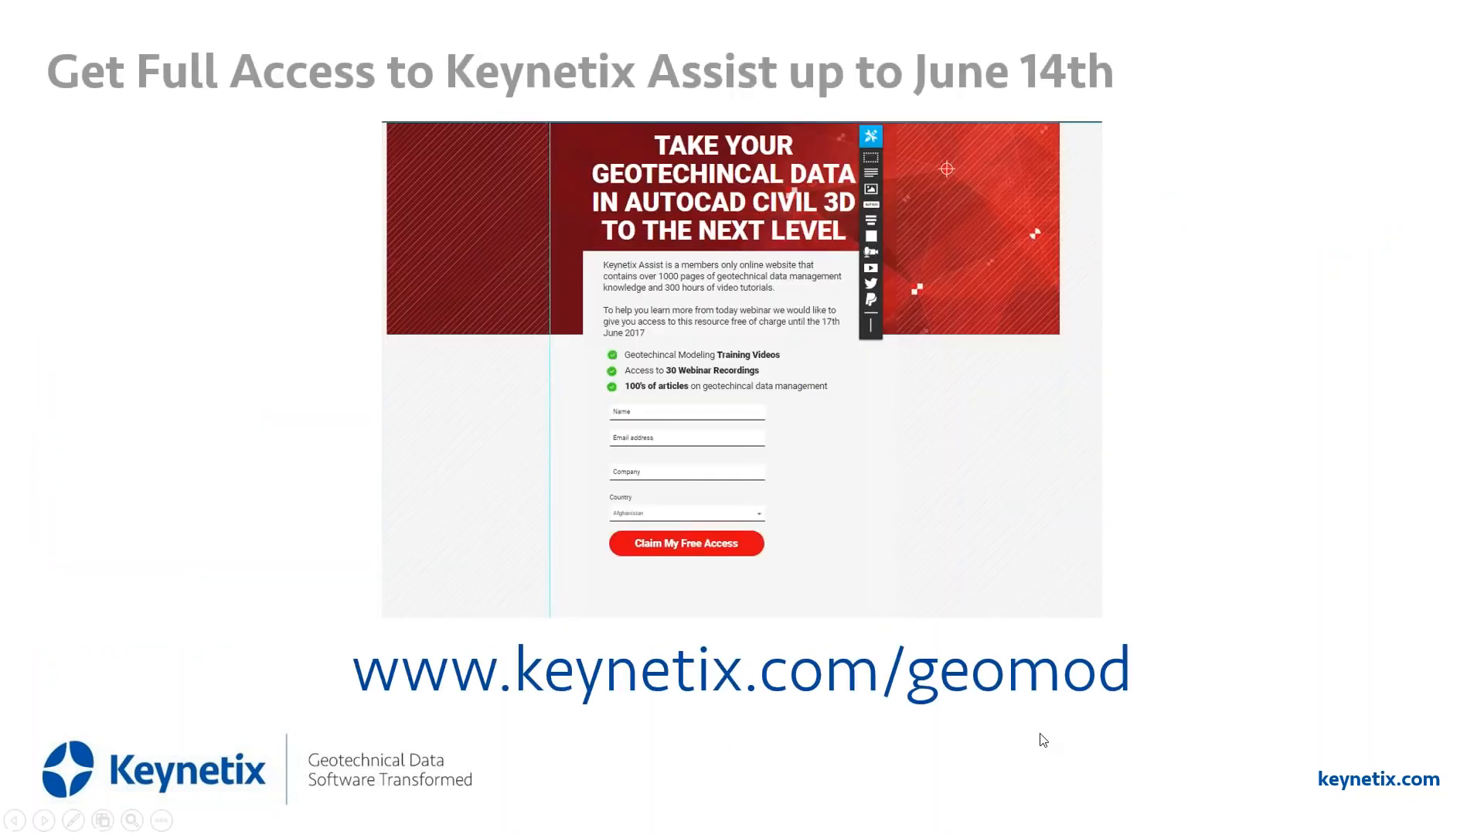